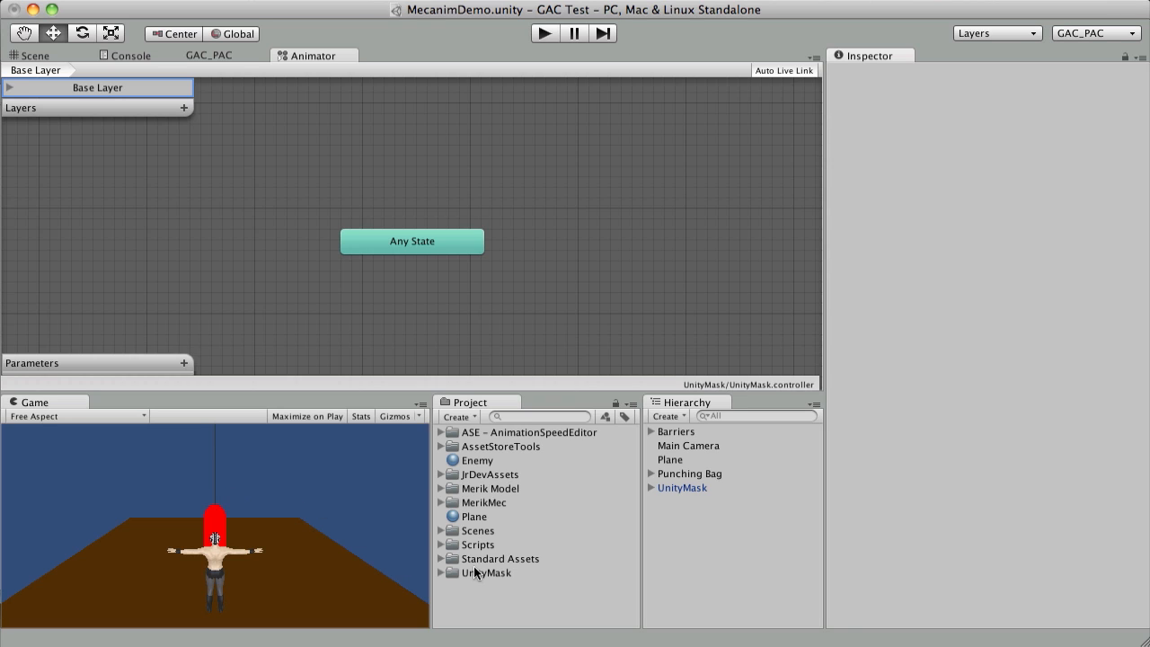
- Expand the UnityMask folder and its 3D subfolder, and collapse the UnityMask_Anime_Guard model
click(441, 574)
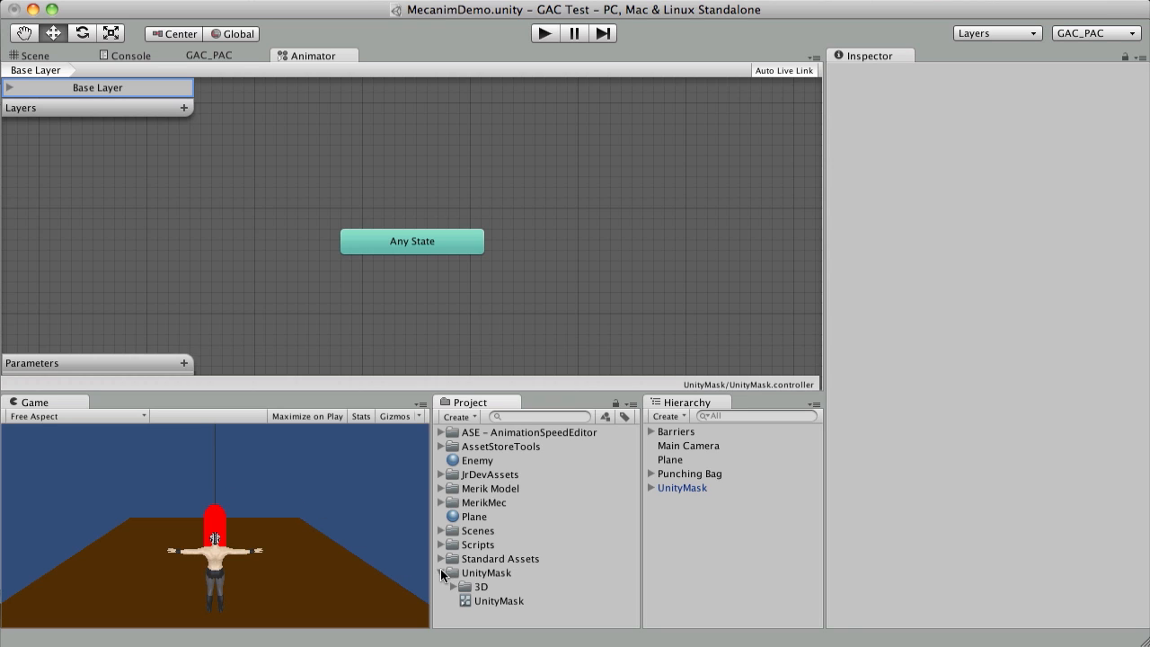
click(453, 586)
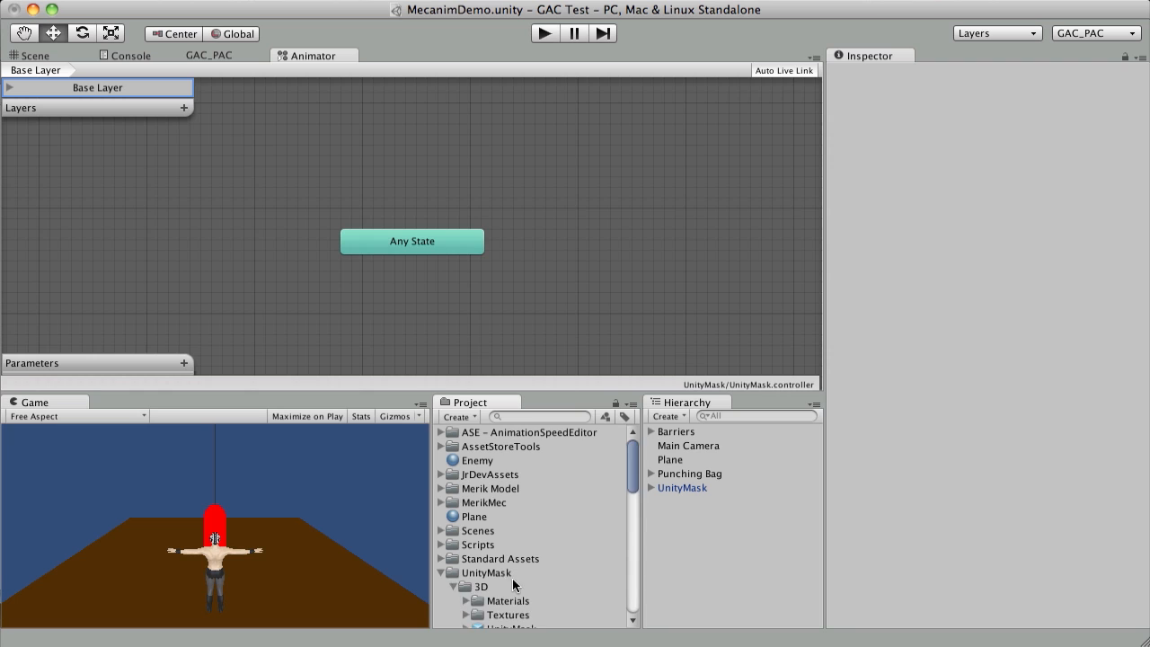
scroll(547, 551, down, 5)
scroll(549, 548, down, 5)
scroll(547, 548, up, 2)
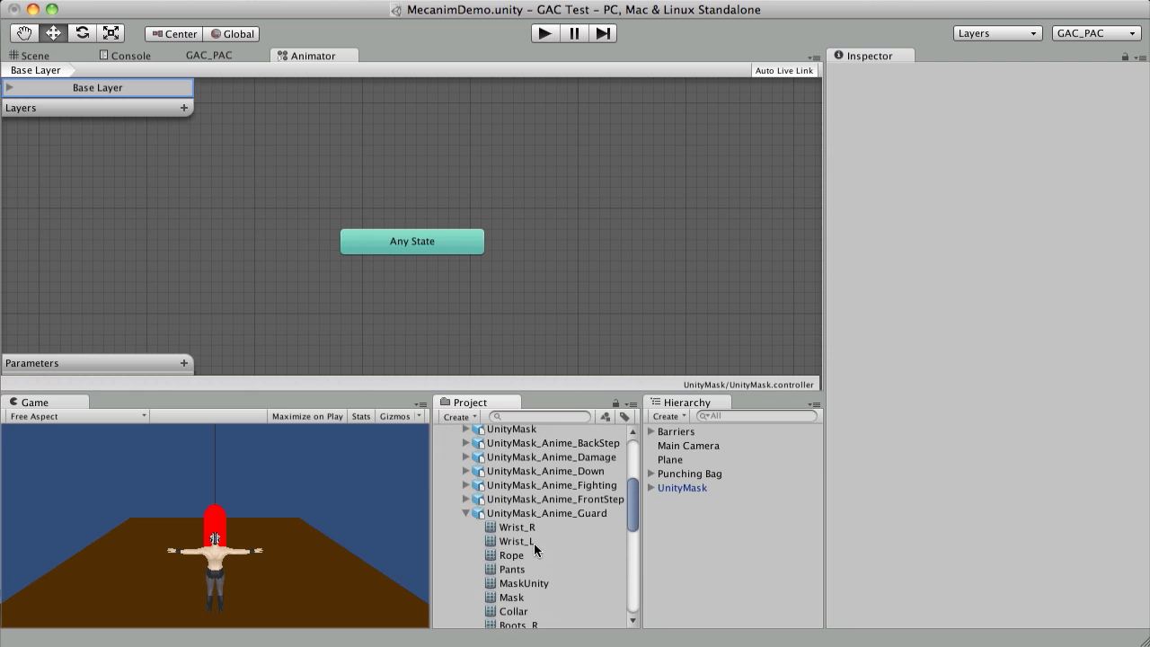
click(467, 513)
- Look through the UnityMask_Anime models in the 3D folder to see which animations are available
scroll(538, 517, up, 4)
scroll(557, 522, down, 5)
scroll(544, 523, up, 3)
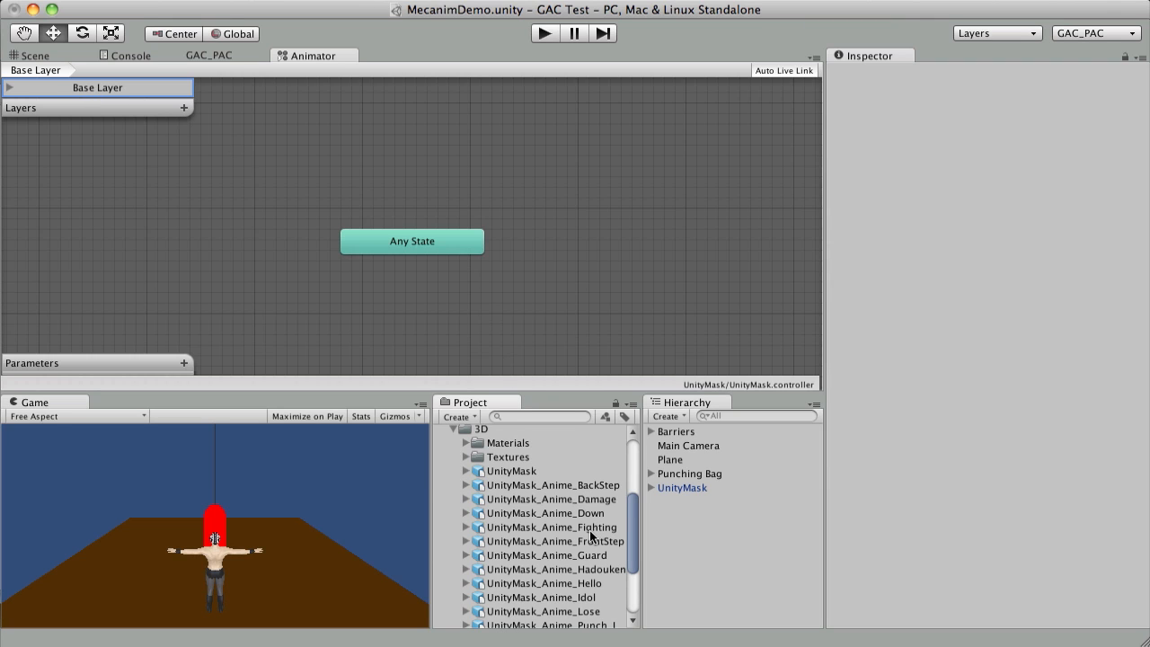
scroll(542, 519, down, 2)
scroll(542, 519, down, 3)
scroll(542, 518, up, 3)
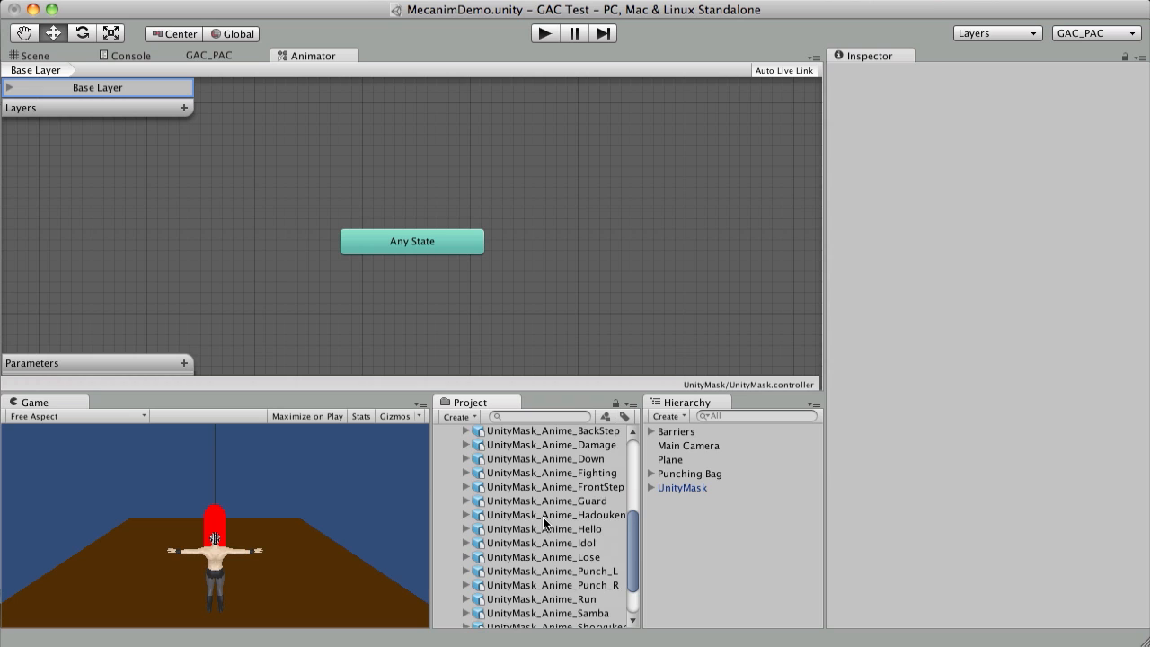
scroll(543, 519, down, 3)
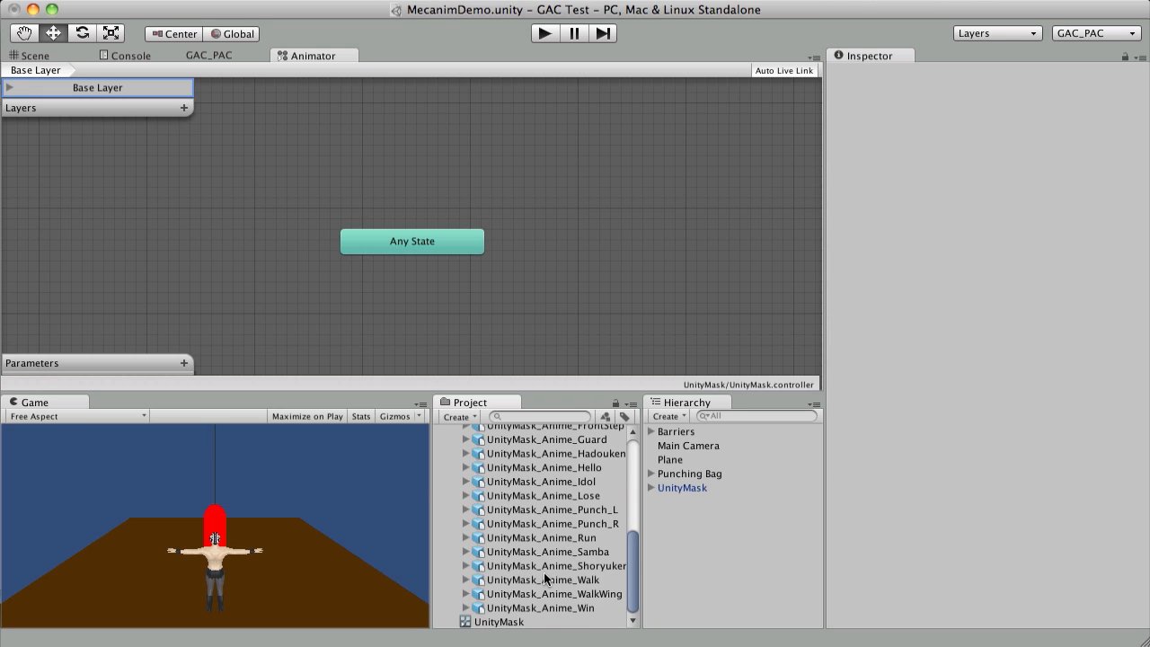
scroll(525, 519, up, 3)
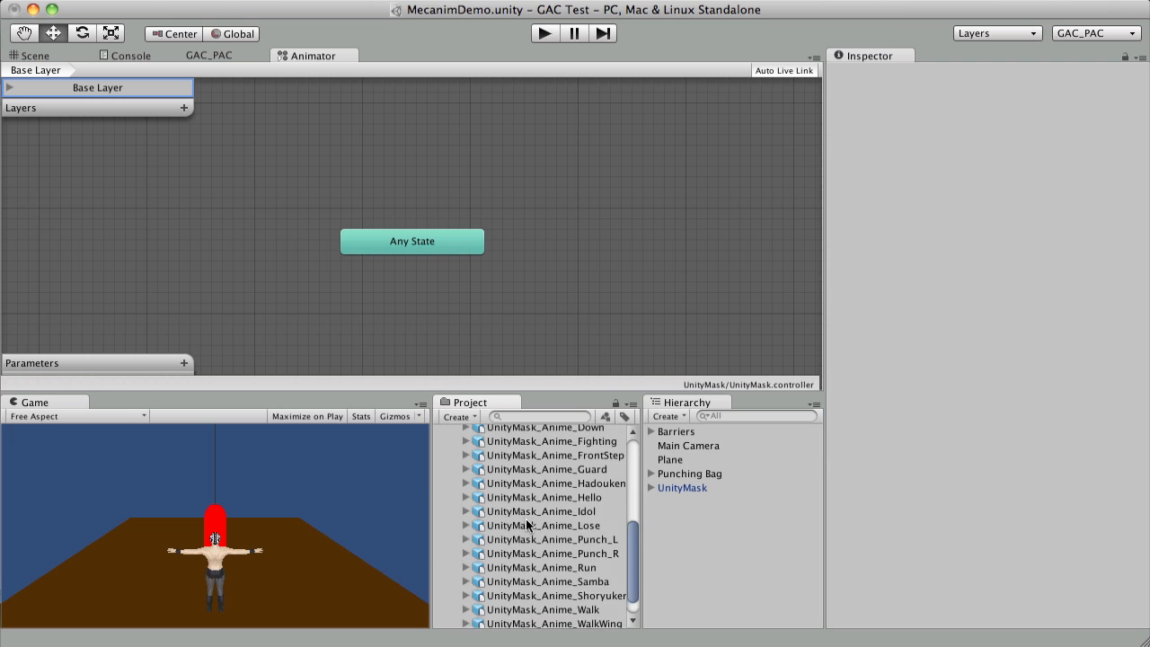
- Add the Fighting clip from UnityMask_Anime_Fighting as a state on the Base Layer, and place it above and to the right of Any State
click(466, 462)
scroll(566, 509, down, 3)
scroll(558, 510, up, 3)
click(523, 462)
drag(523, 462, 575, 292)
click(628, 303)
drag(651, 305, 599, 293)
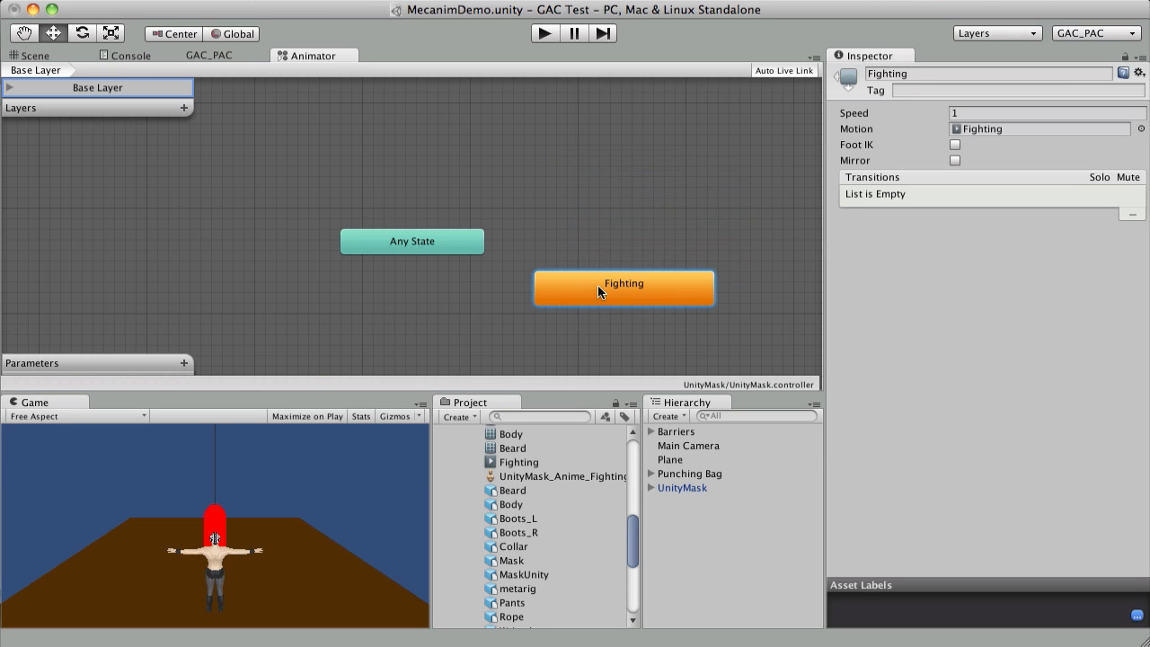
drag(450, 245, 224, 223)
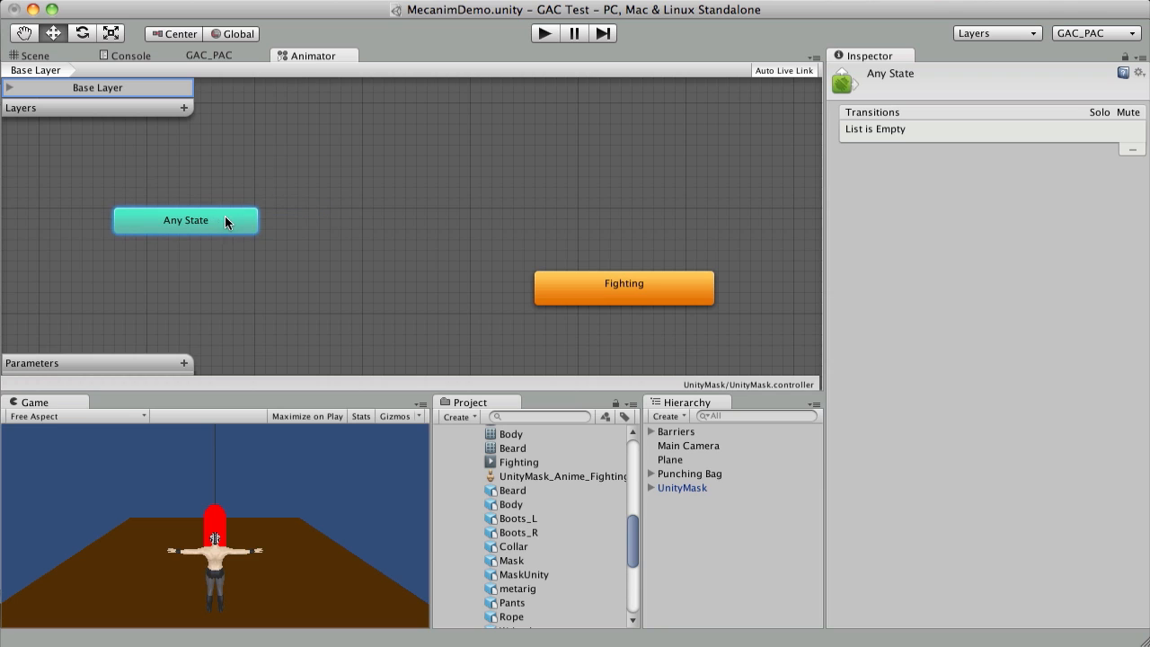
drag(609, 284, 460, 170)
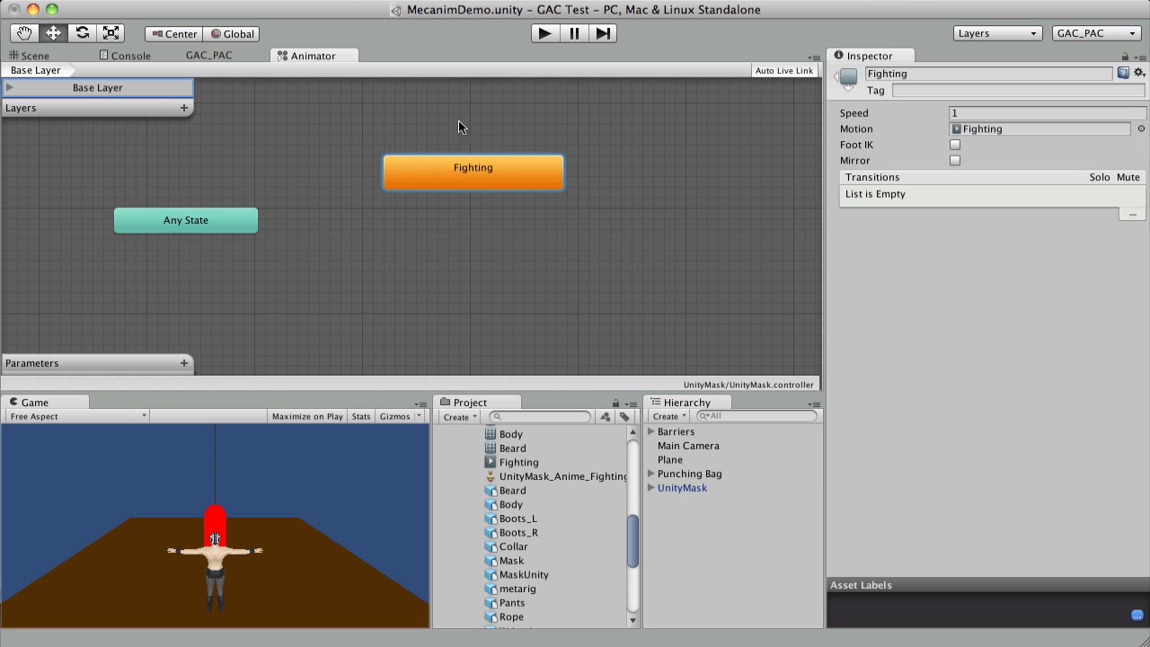
- Run the scene to check the character's Fighting animation, and stop playback
click(543, 34)
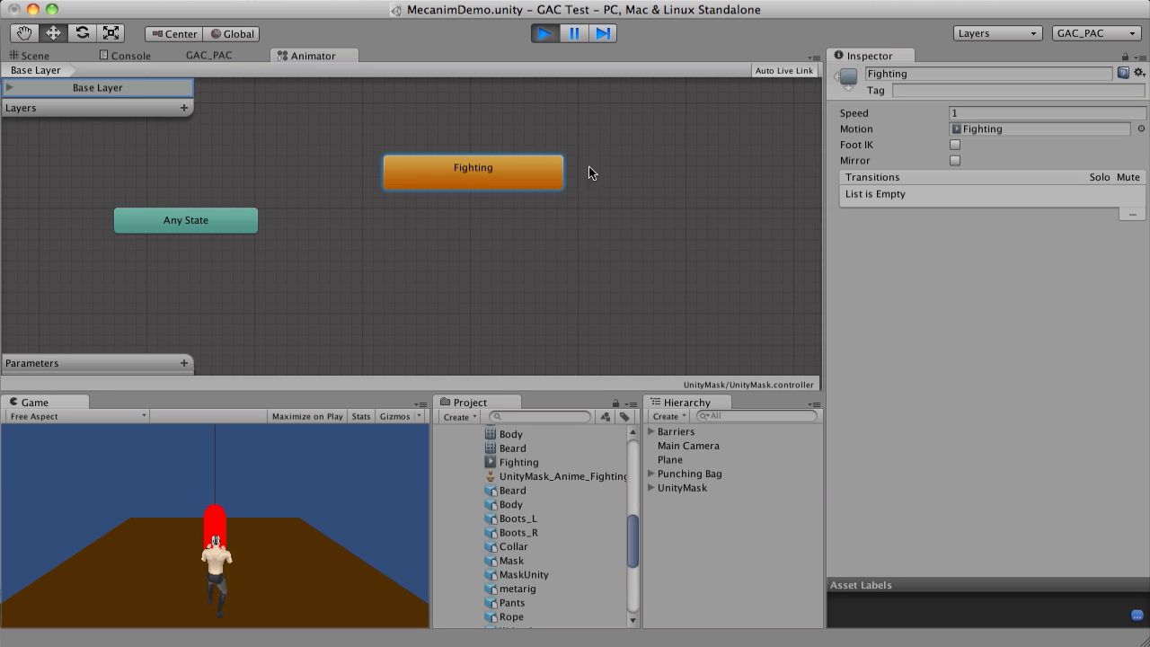
click(545, 33)
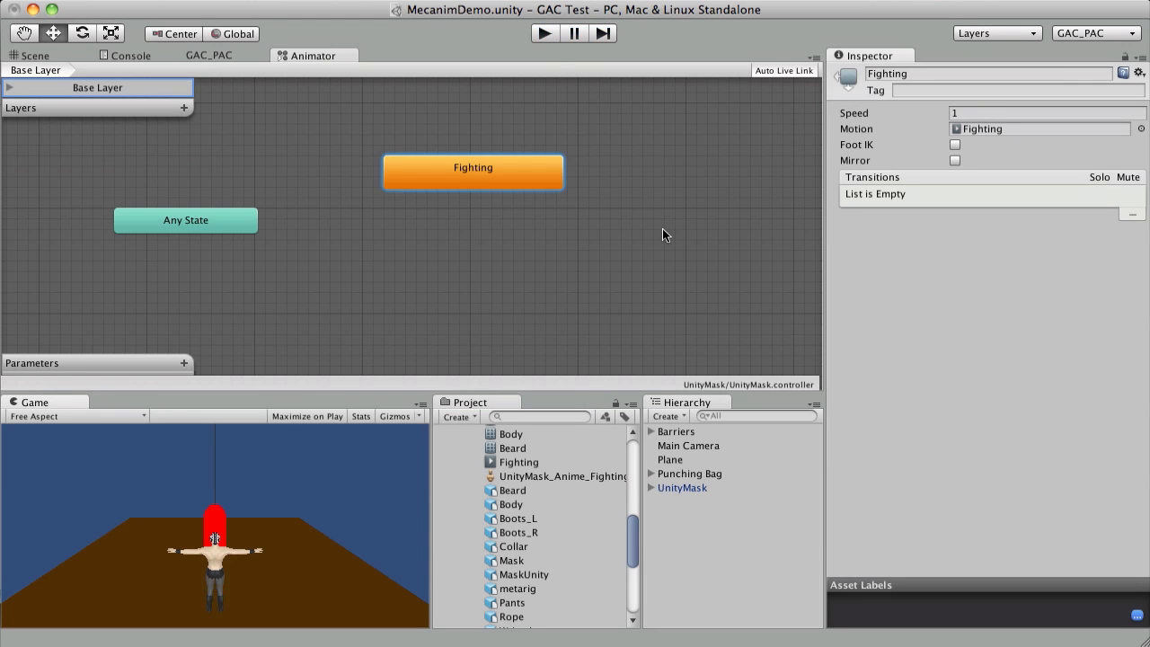
- Collapse the expanded UnityMask_Anime_Fighting model in the project assets
scroll(499, 484, down, 3)
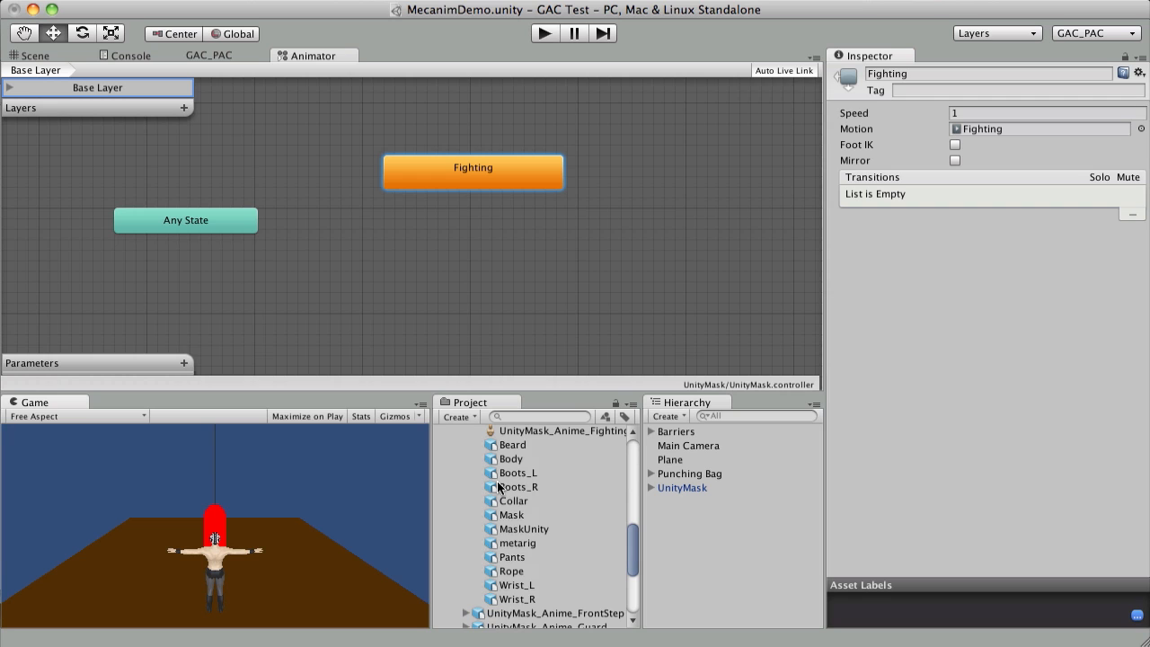
scroll(530, 485, down, 3)
scroll(542, 490, up, 4)
scroll(503, 493, up, 6)
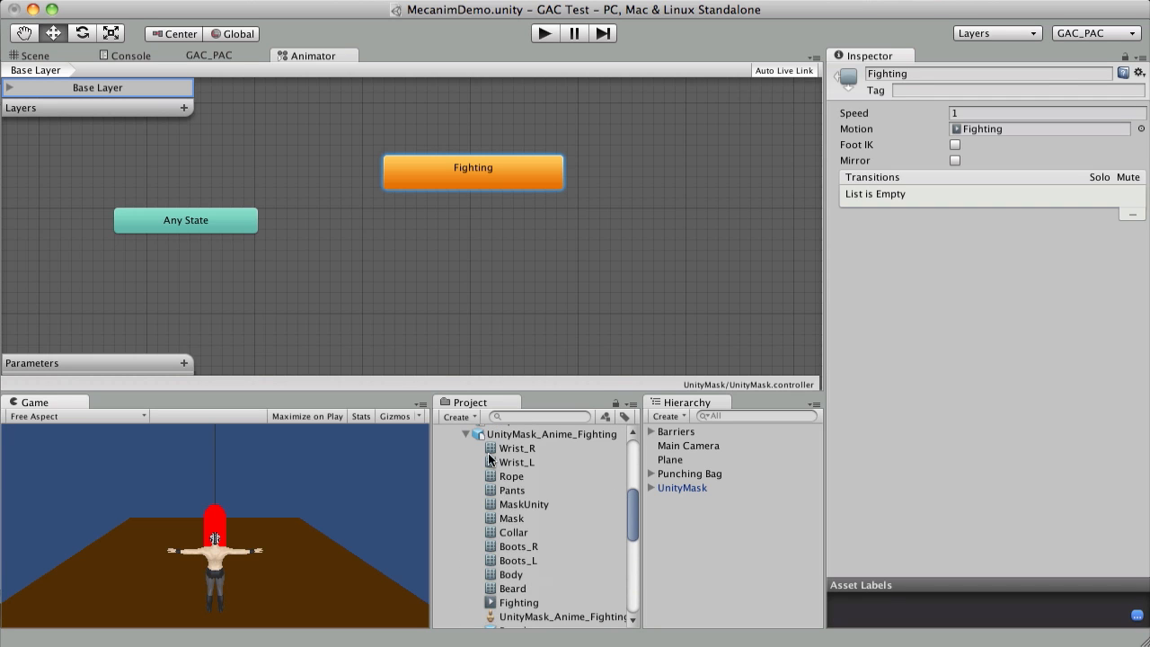
scroll(492, 482, up, 3)
click(467, 511)
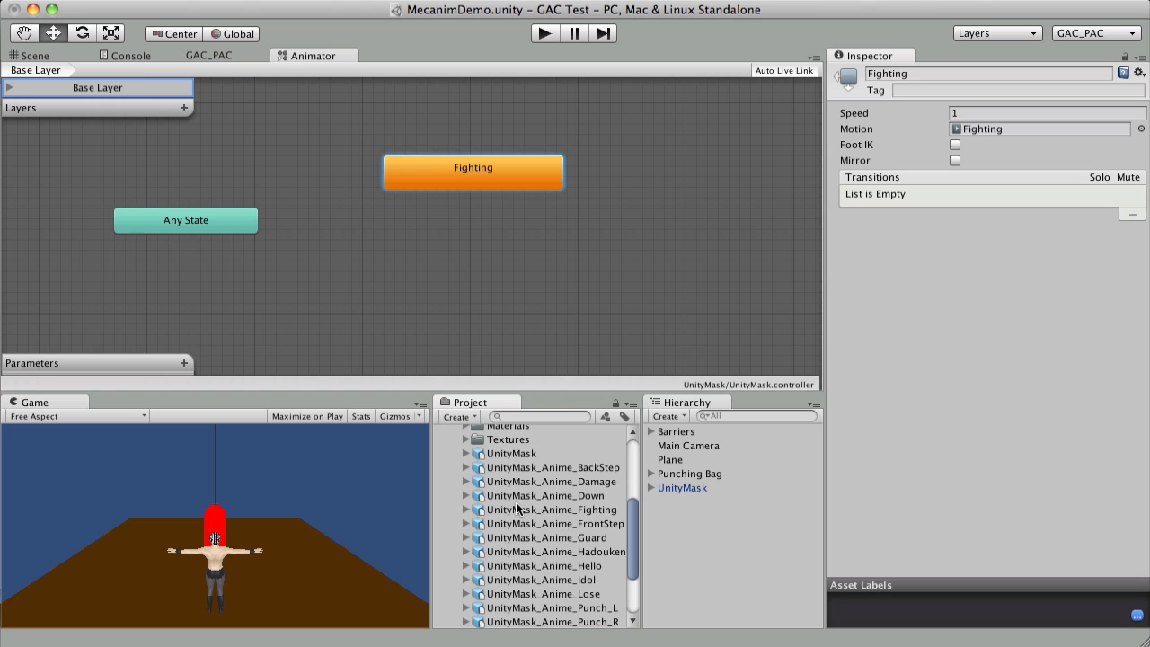
- Add the Run clip from UnityMask_Anime_Run as a second state, below and to the right of Fighting
scroll(515, 503, down, 1)
scroll(504, 497, down, 3)
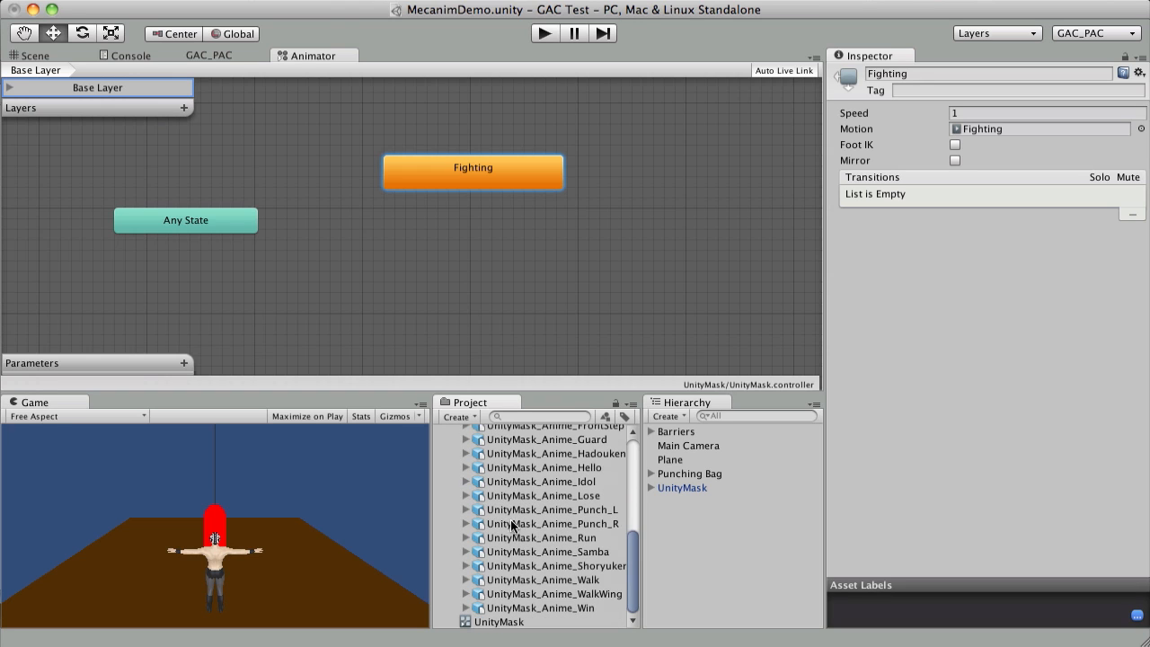
click(466, 537)
scroll(521, 532, down, 2)
scroll(523, 536, down, 3)
drag(514, 572, 635, 279)
drag(700, 293, 631, 263)
- Make a transition from the Fighting state to the Run state
click(536, 180)
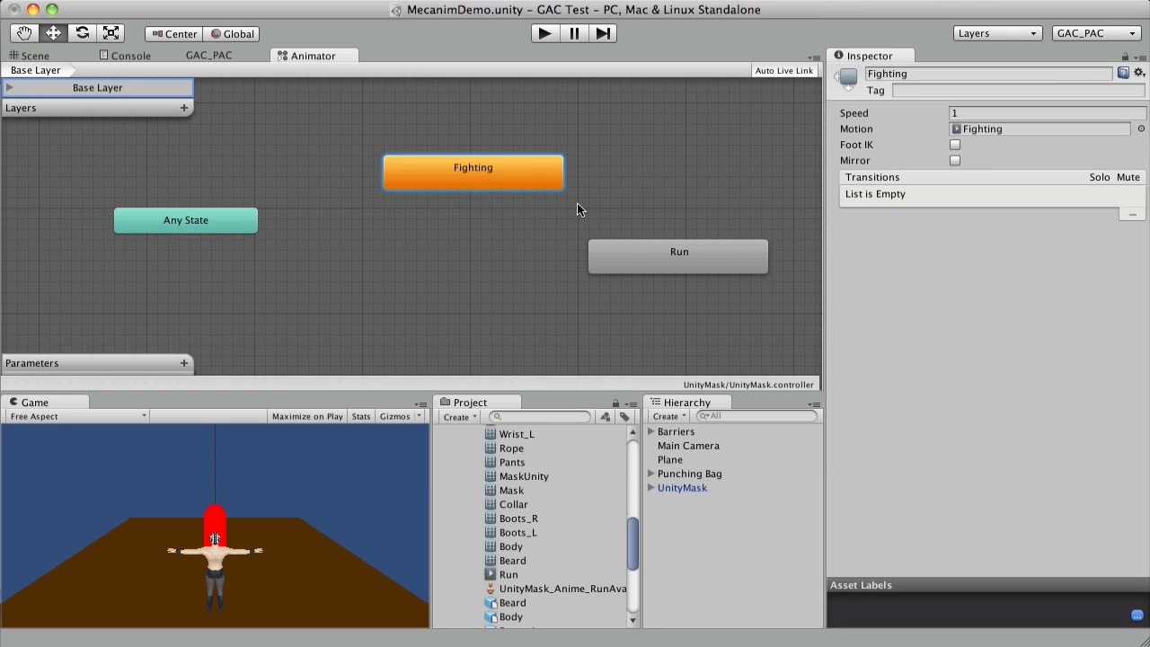
right_click(512, 164)
click(550, 164)
click(629, 243)
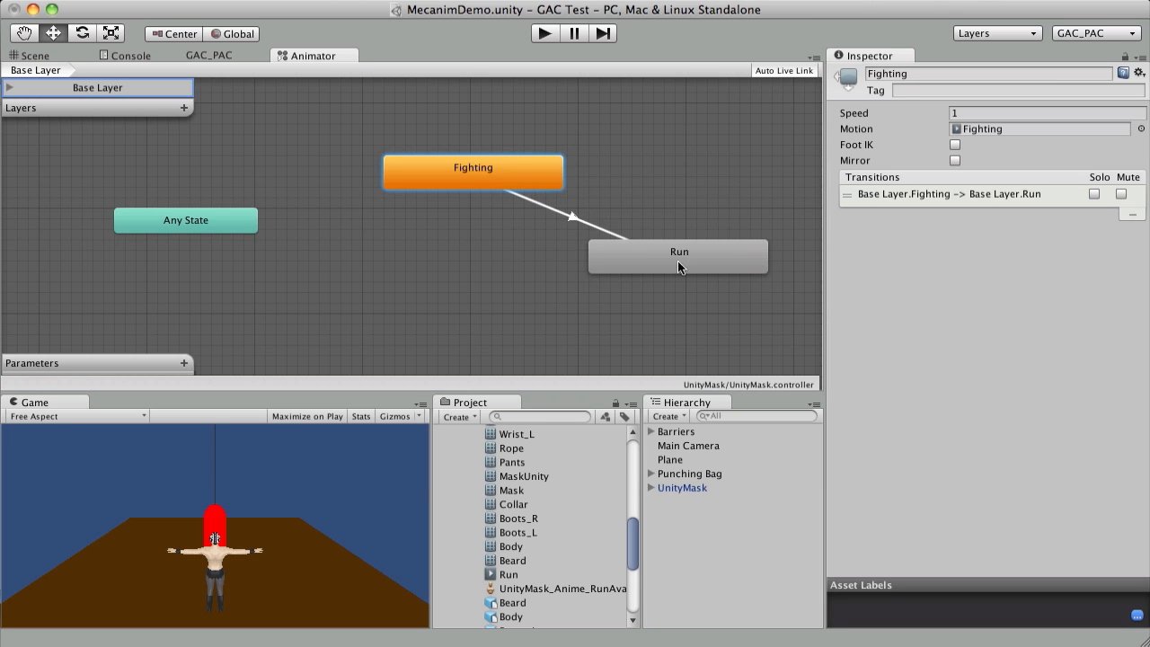
- Make a return transition from the Run state to the Fighting state
click(631, 253)
right_click(613, 254)
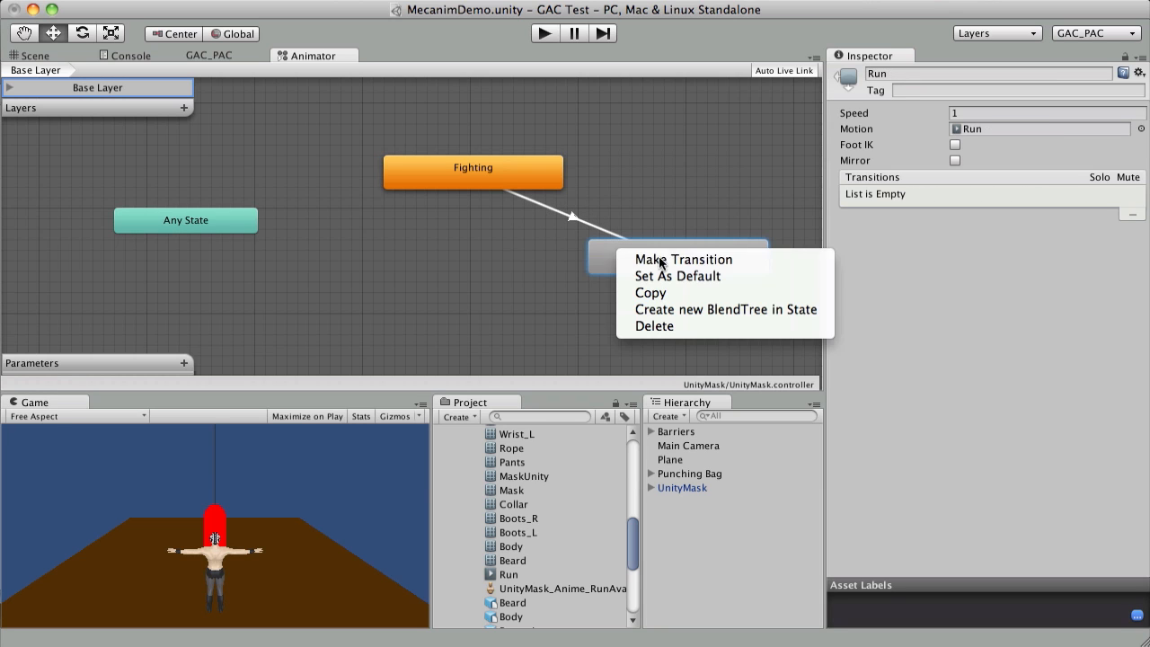
click(629, 260)
click(503, 173)
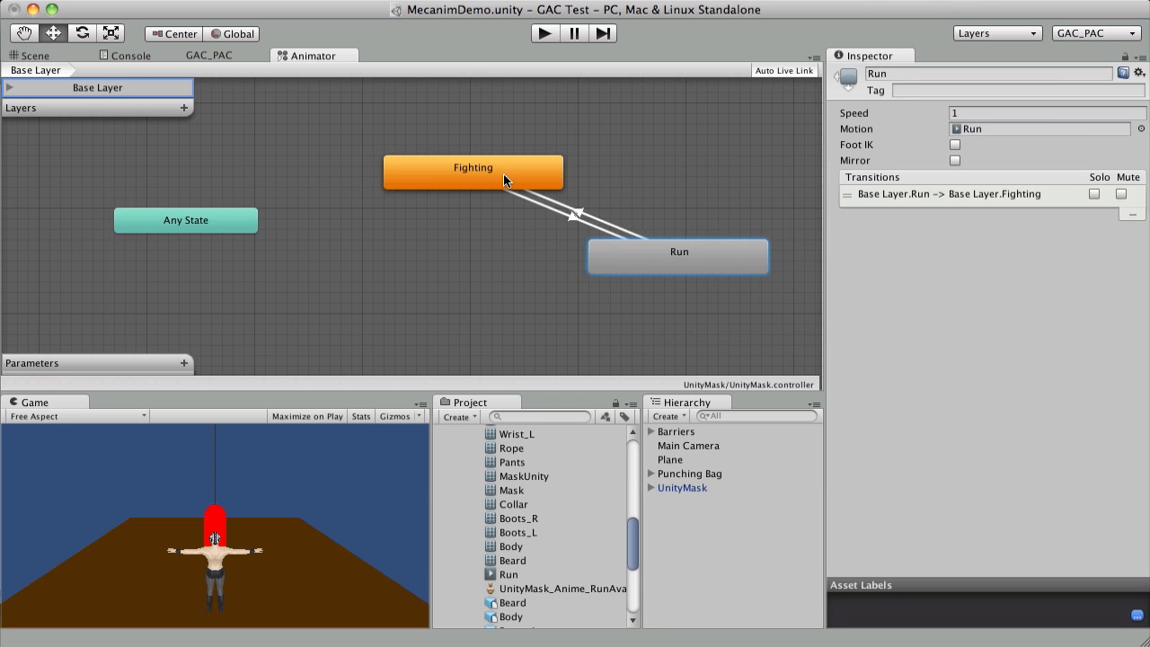
- Inspect the settings of both transitions between Fighting and Run, including their exit time conditions
click(566, 213)
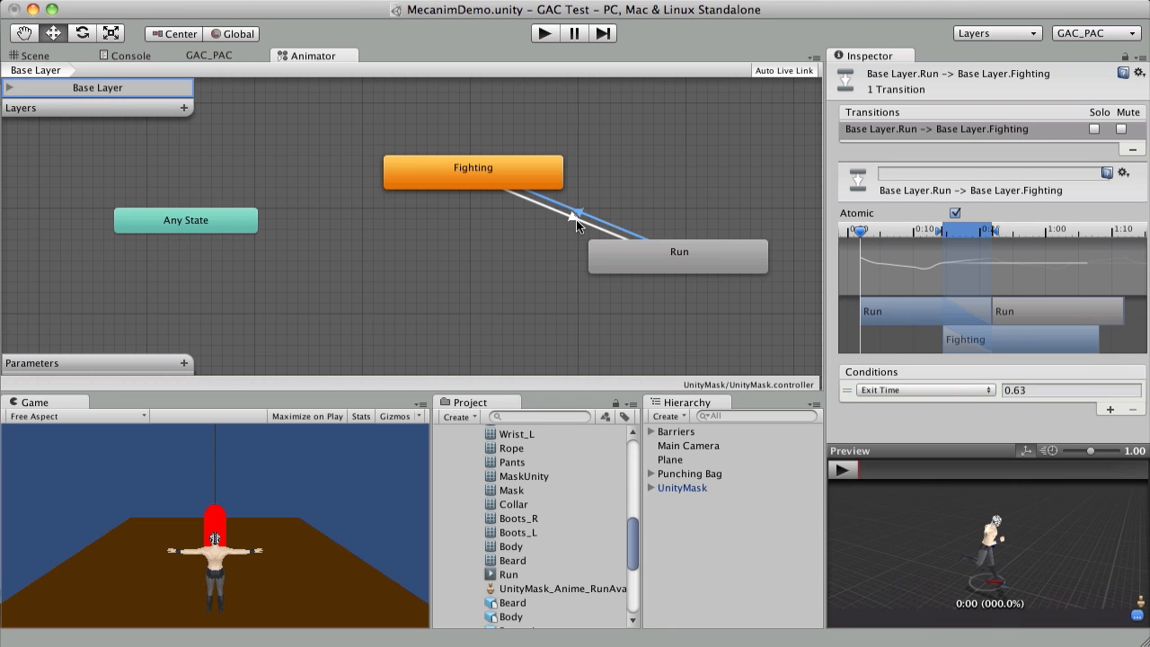
click(576, 219)
click(579, 218)
click(575, 221)
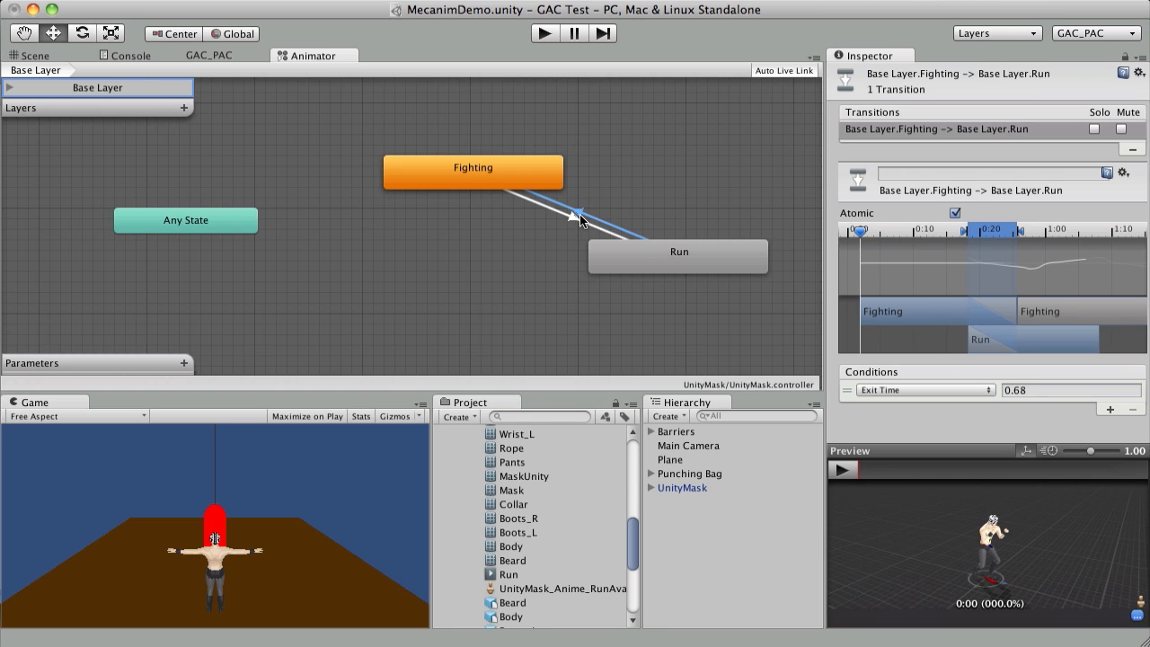
click(561, 215)
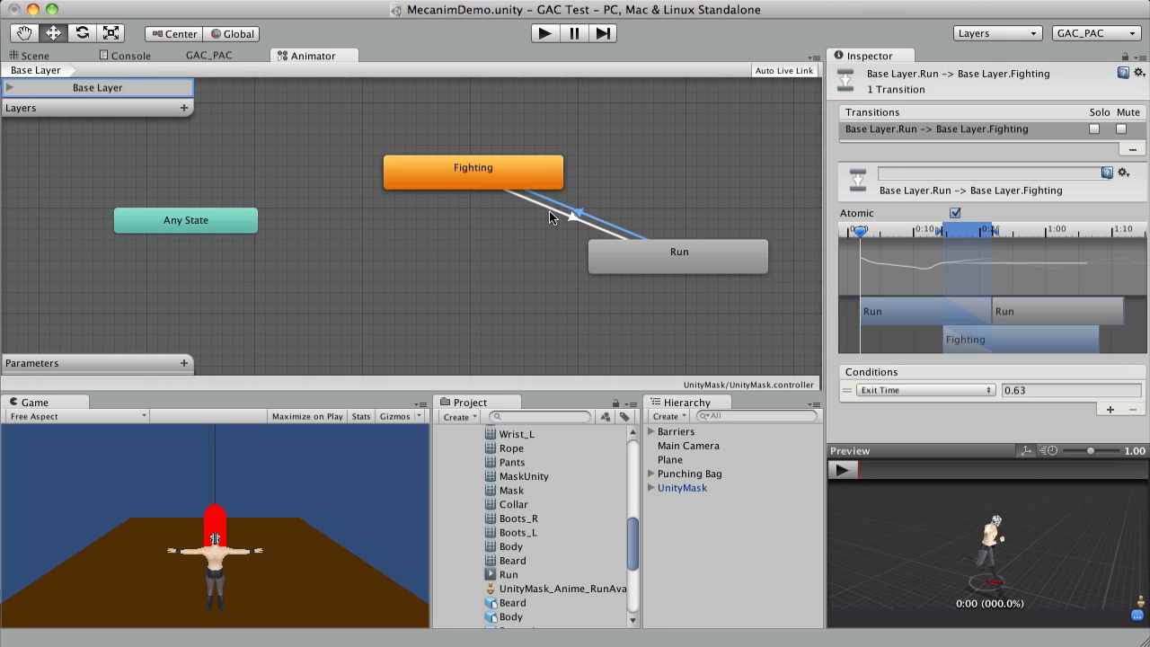
- Collapse the UnityMask_Anime_Run model and expand UnityMask_Anime_Punch_L to show its contents
scroll(543, 497, up, 3)
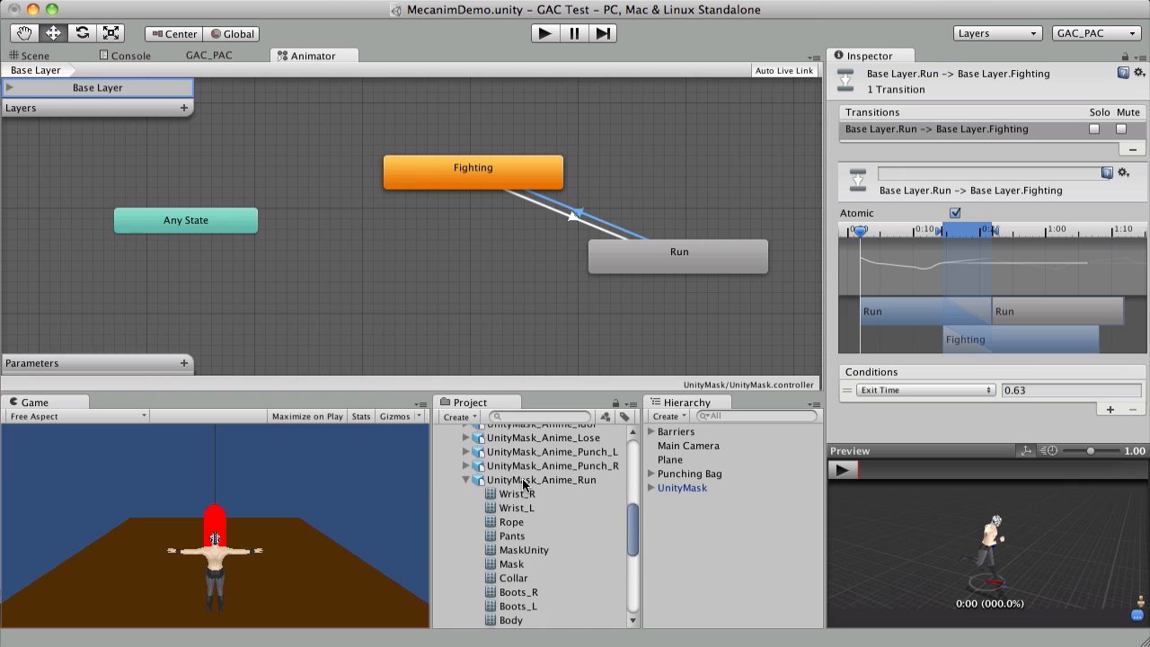
click(467, 480)
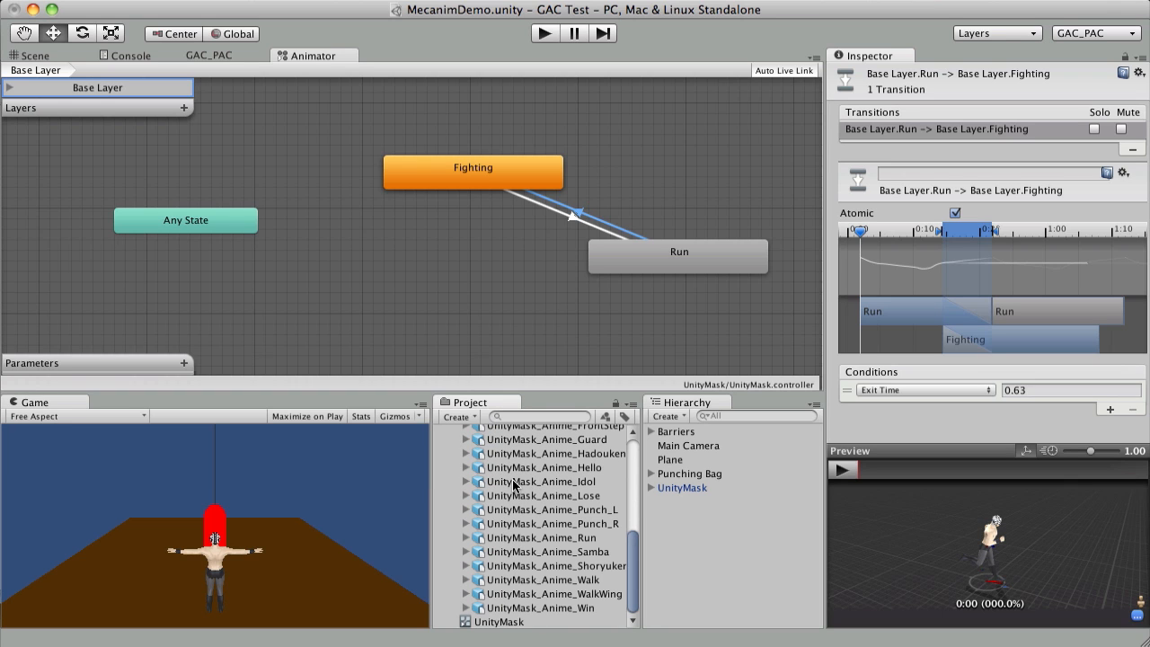
scroll(498, 486, up, 4)
scroll(496, 485, down, 3)
click(466, 533)
scroll(577, 556, down, 4)
scroll(578, 540, up, 2)
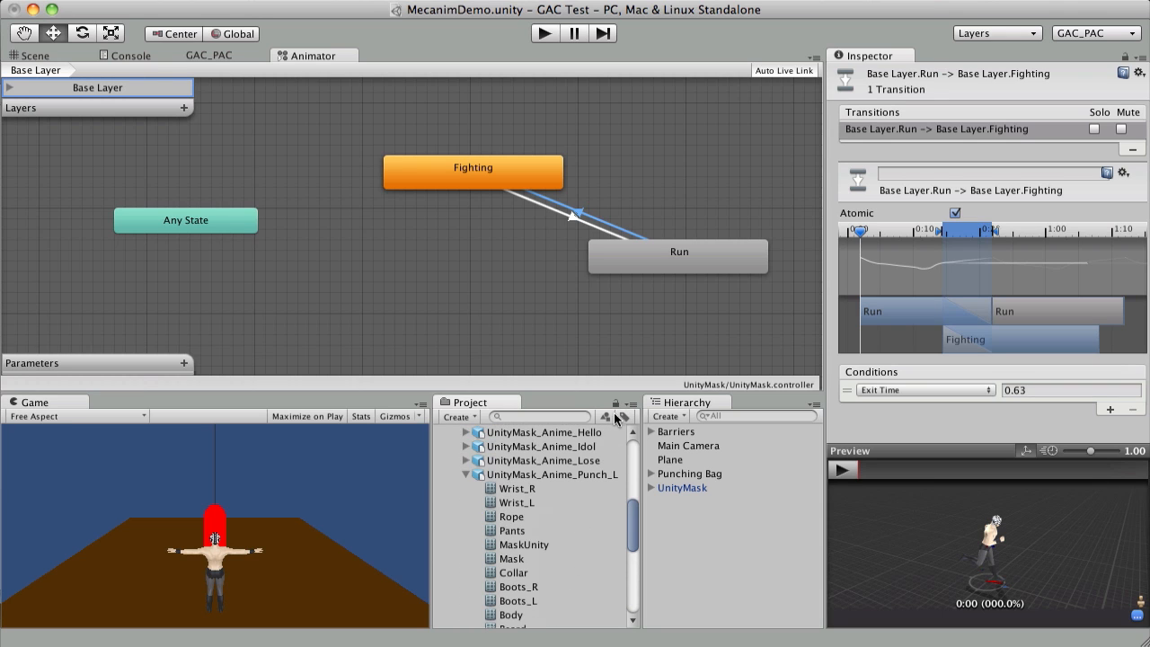
- Filter the project assets by the AnimationClip type and select the Walk clip to view its settings
click(624, 416)
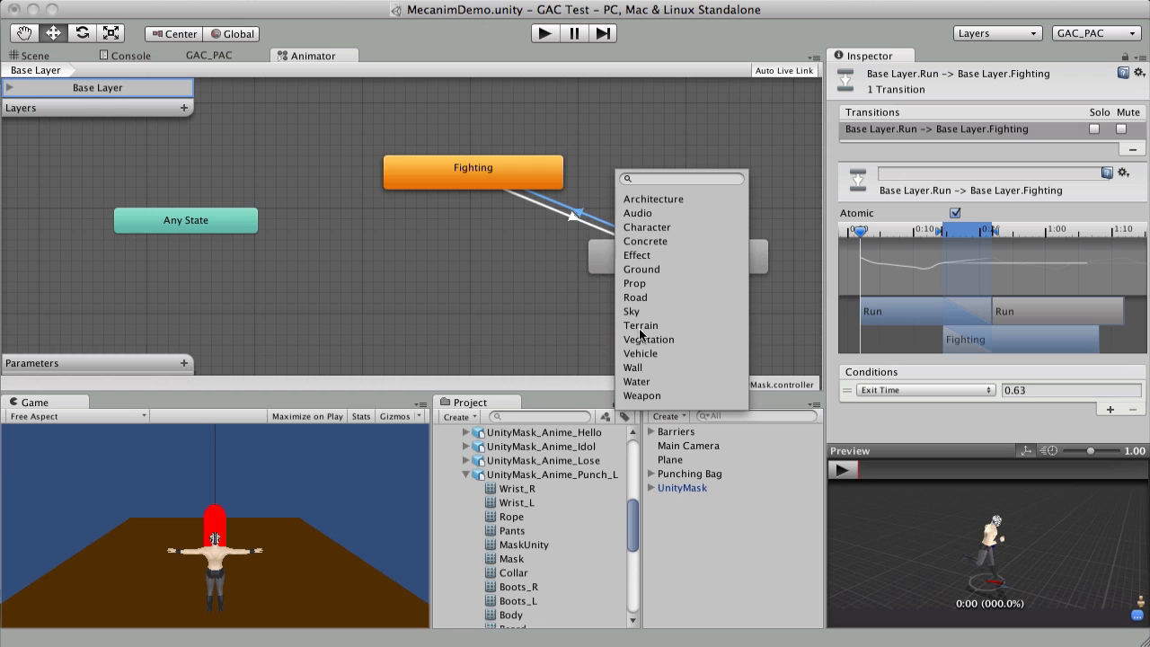
click(607, 419)
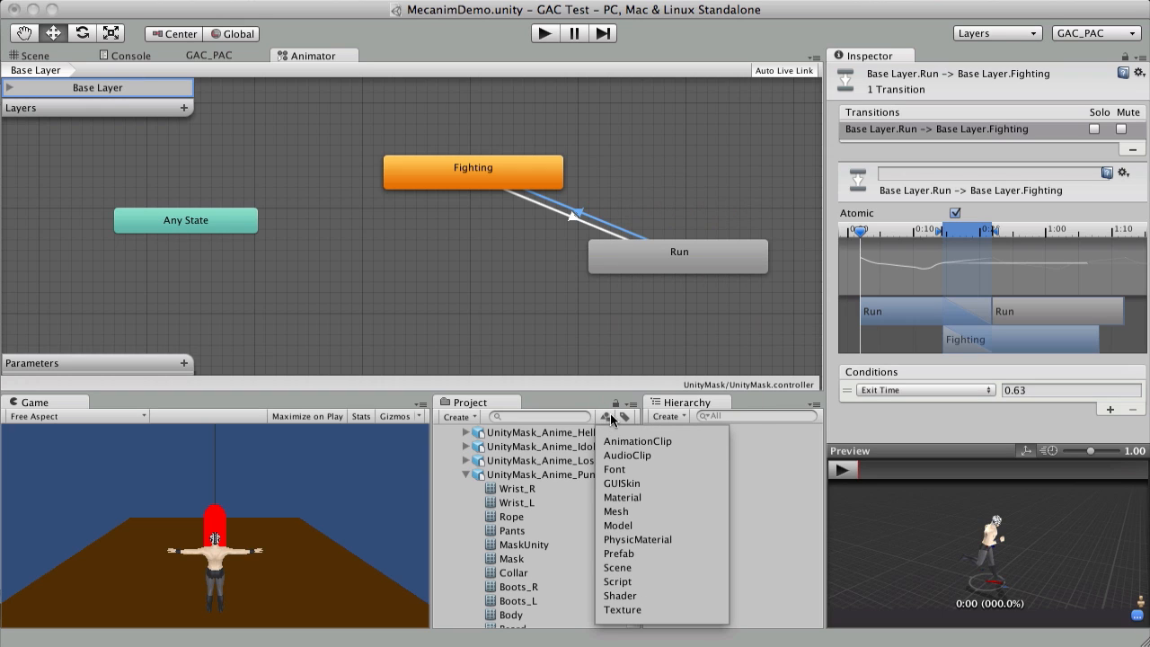
click(637, 441)
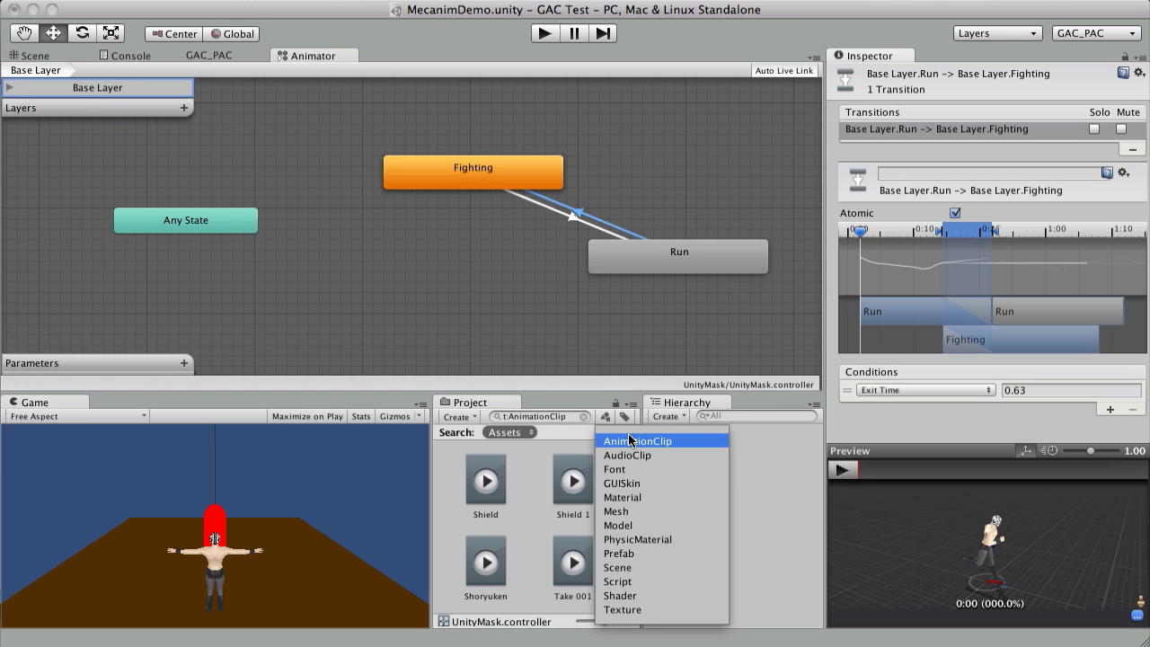
scroll(536, 503, down, 2)
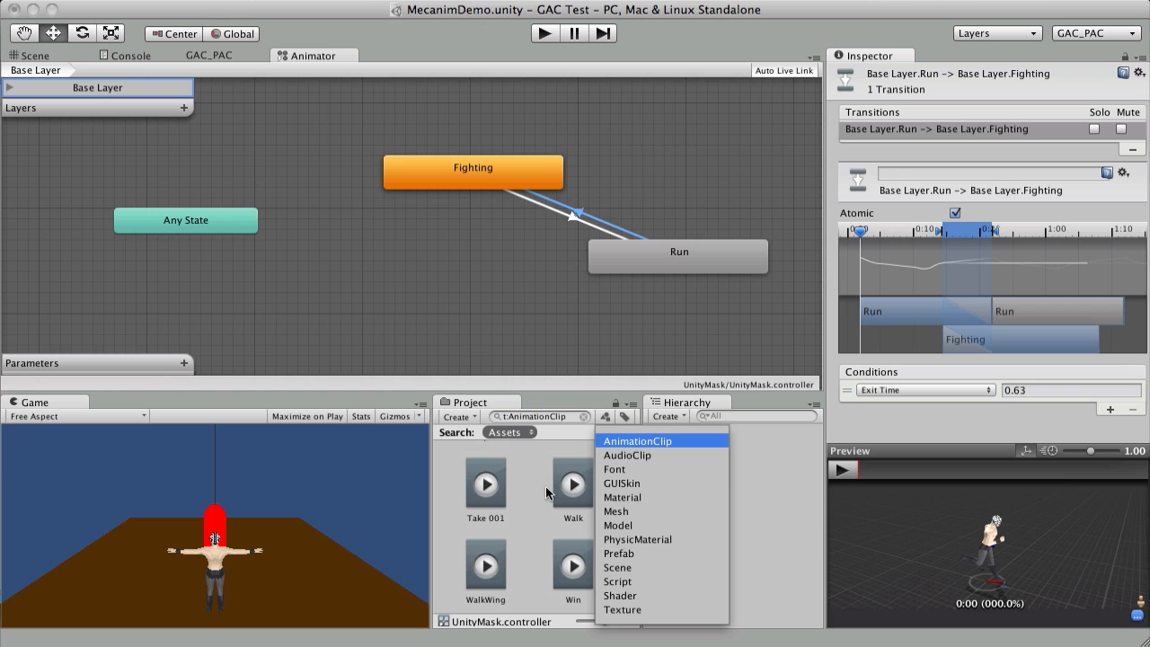
click(558, 484)
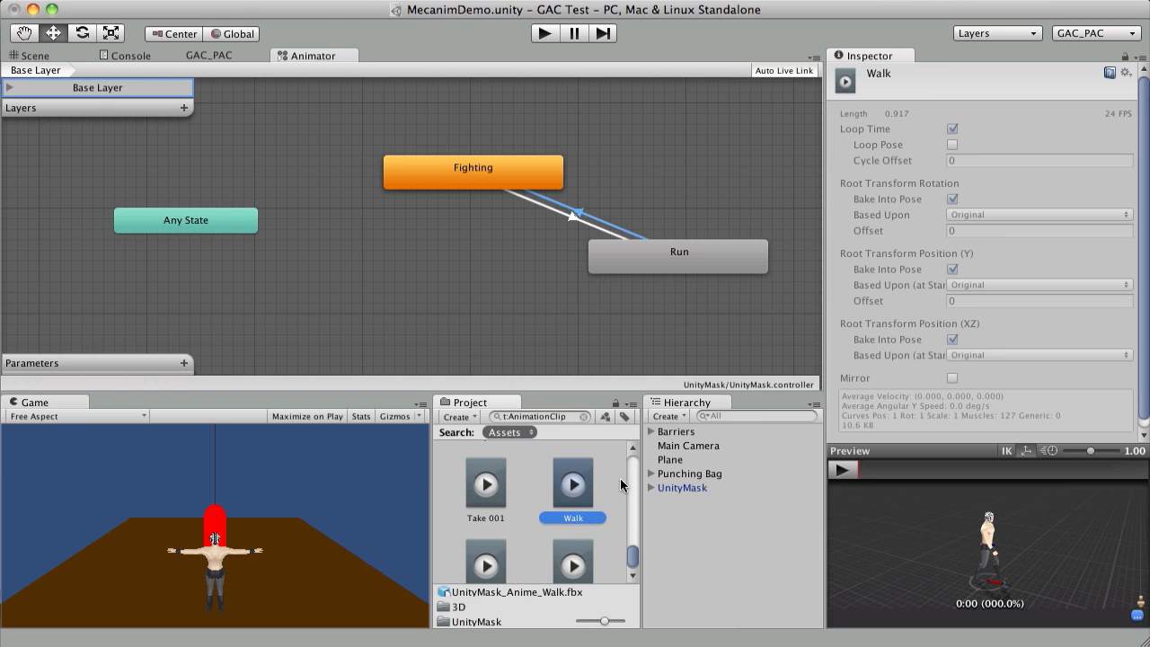
scroll(628, 511, down, 1)
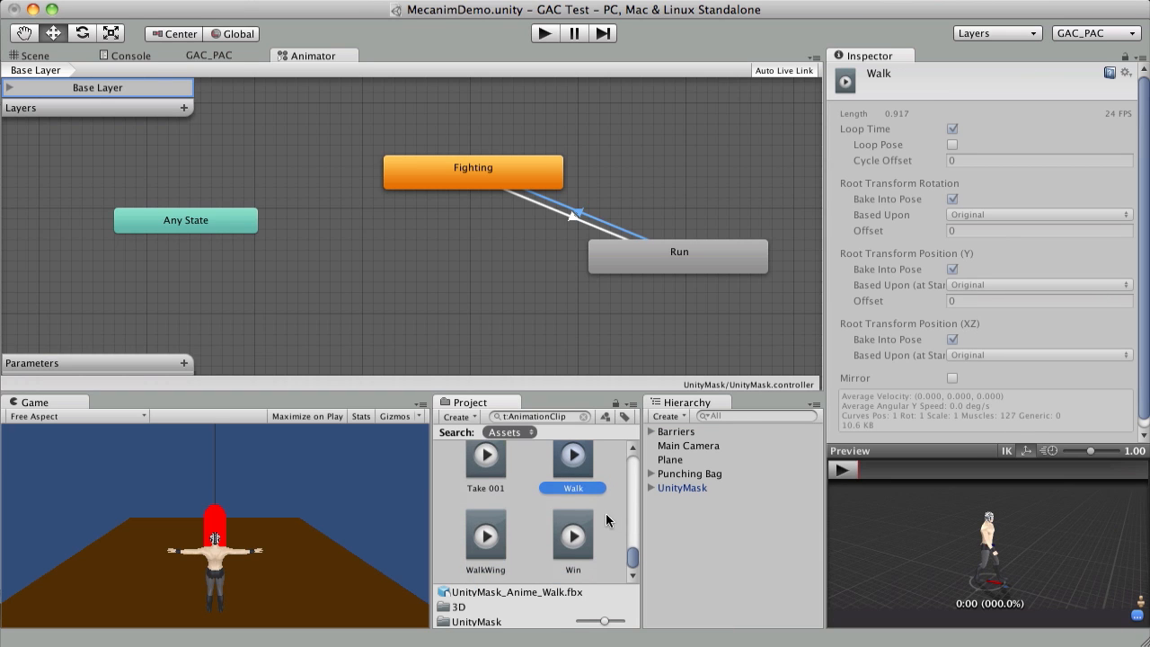
- Clear the AnimationClip filter and return to the full project folder list
click(625, 417)
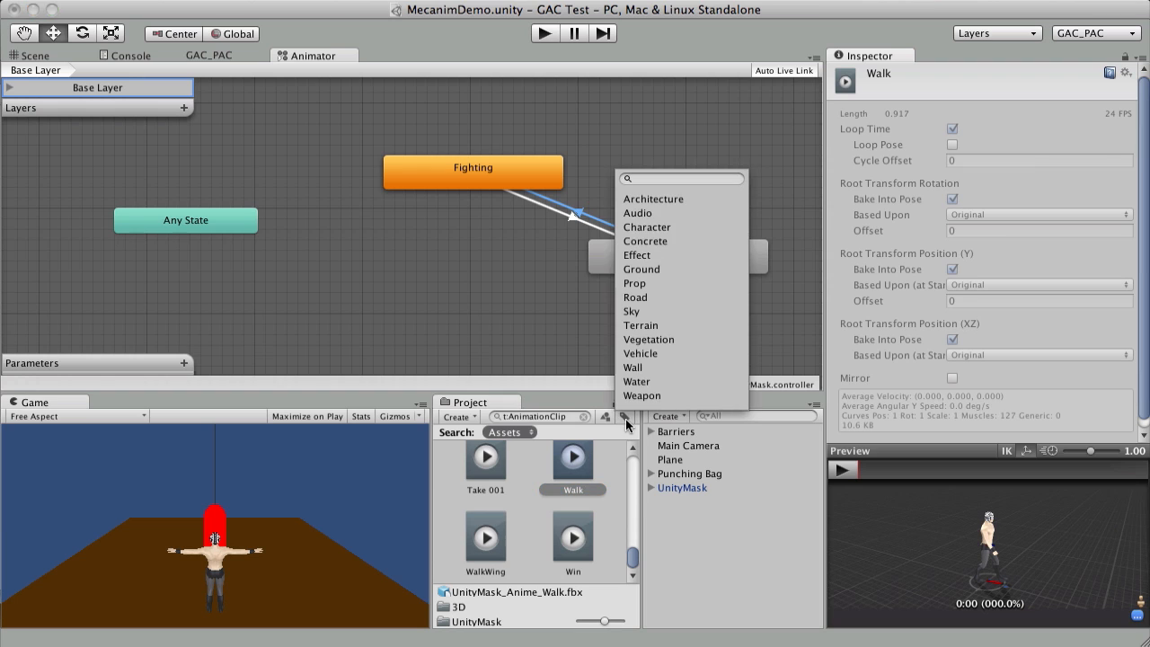
click(611, 417)
click(611, 417)
click(607, 440)
scroll(477, 493, up, 10)
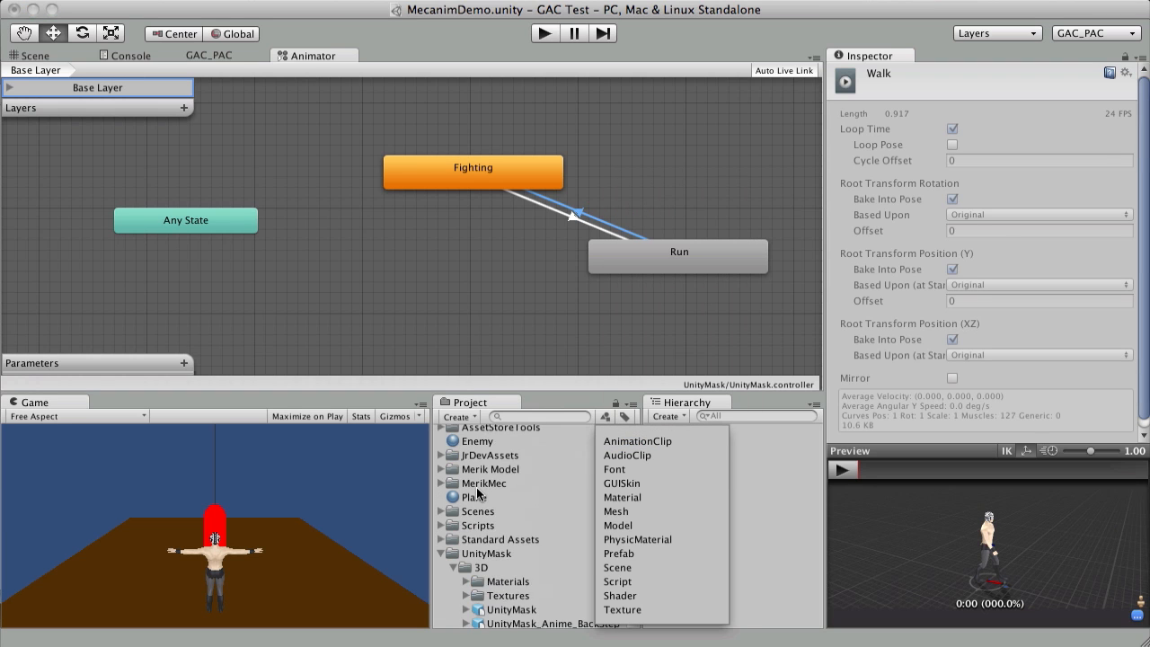
scroll(477, 493, up, 2)
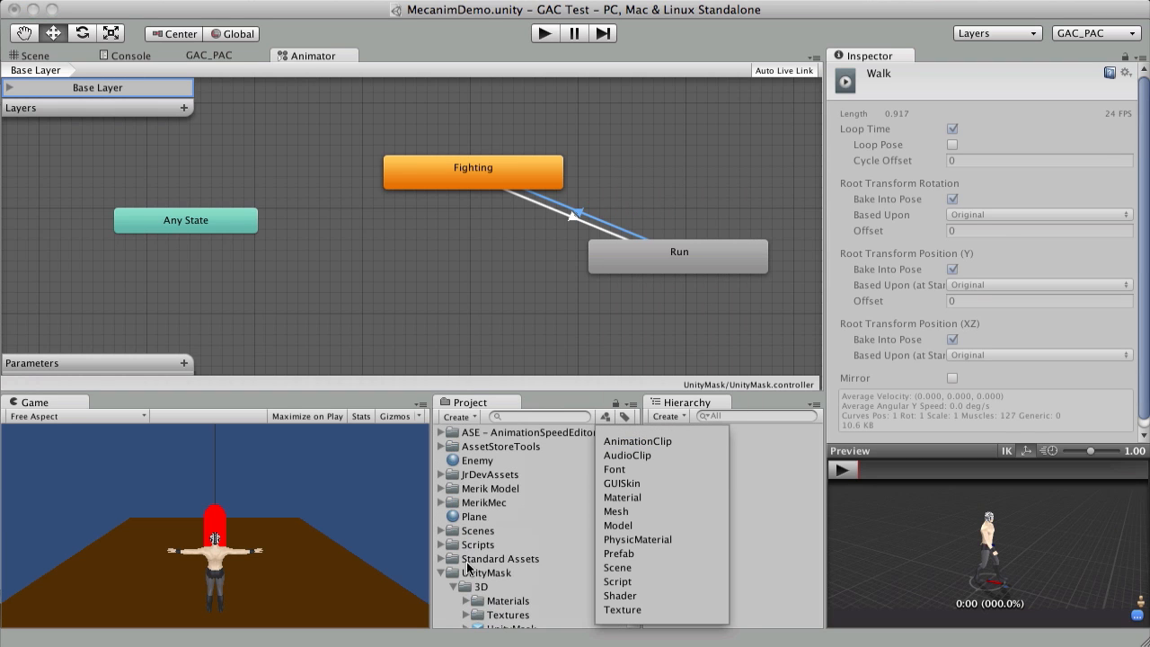
- Delete the Merik Model and MerikMec folders from the project assets
click(486, 505)
shift+click(491, 481)
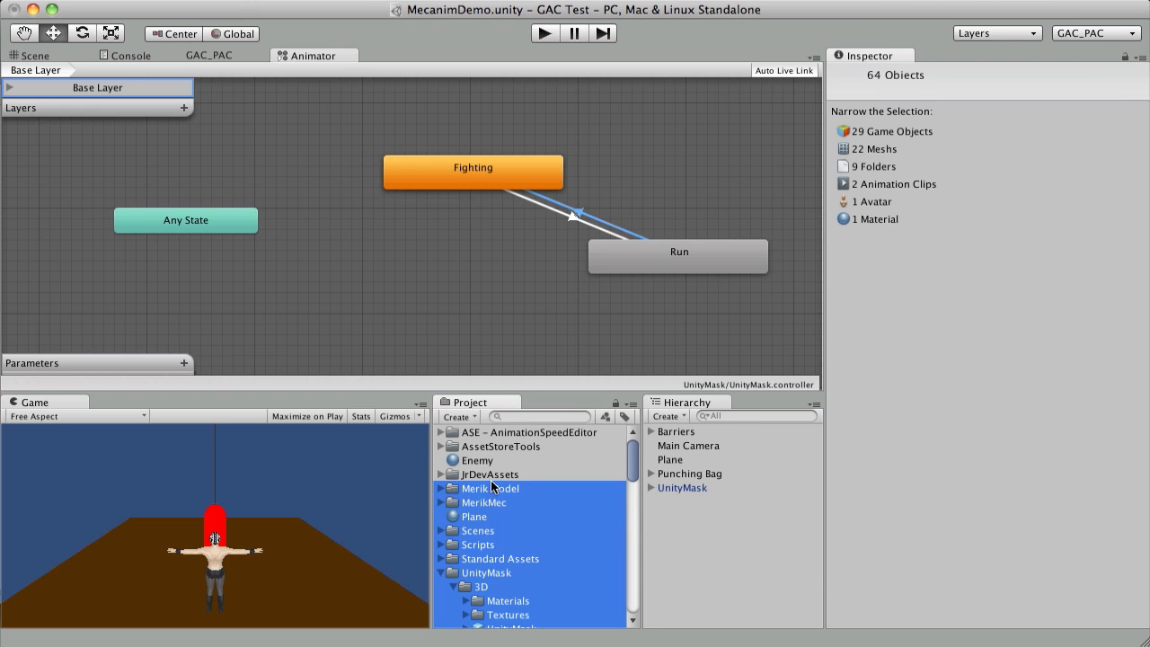
click(493, 487)
shift+click(492, 499)
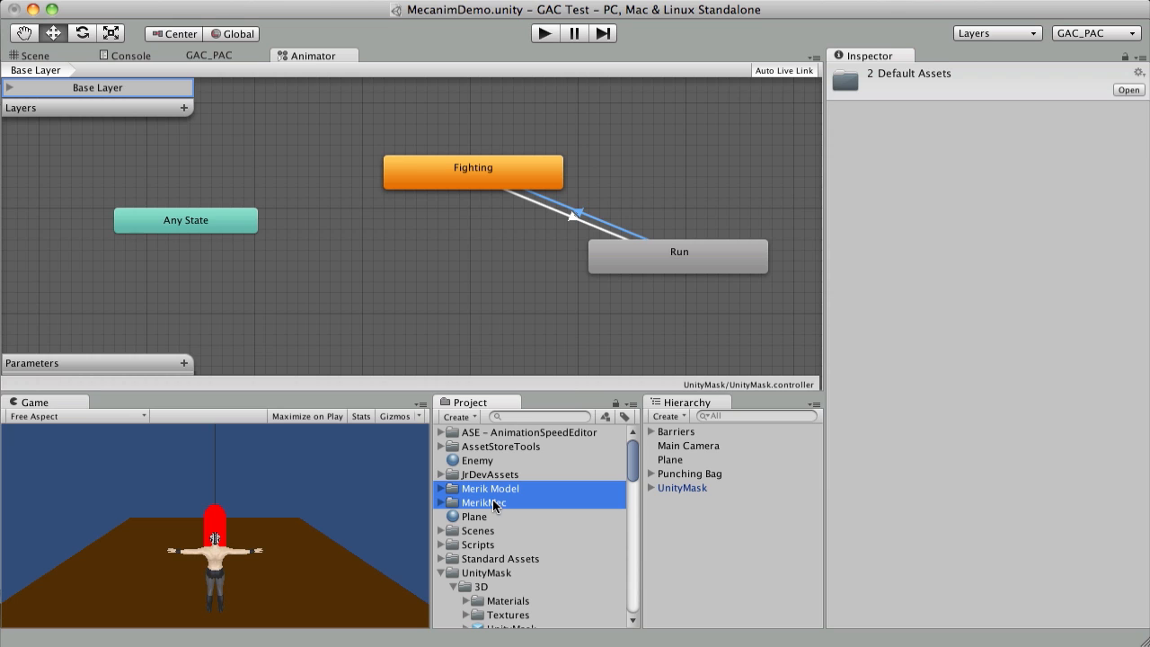
key(super+BackSpace)
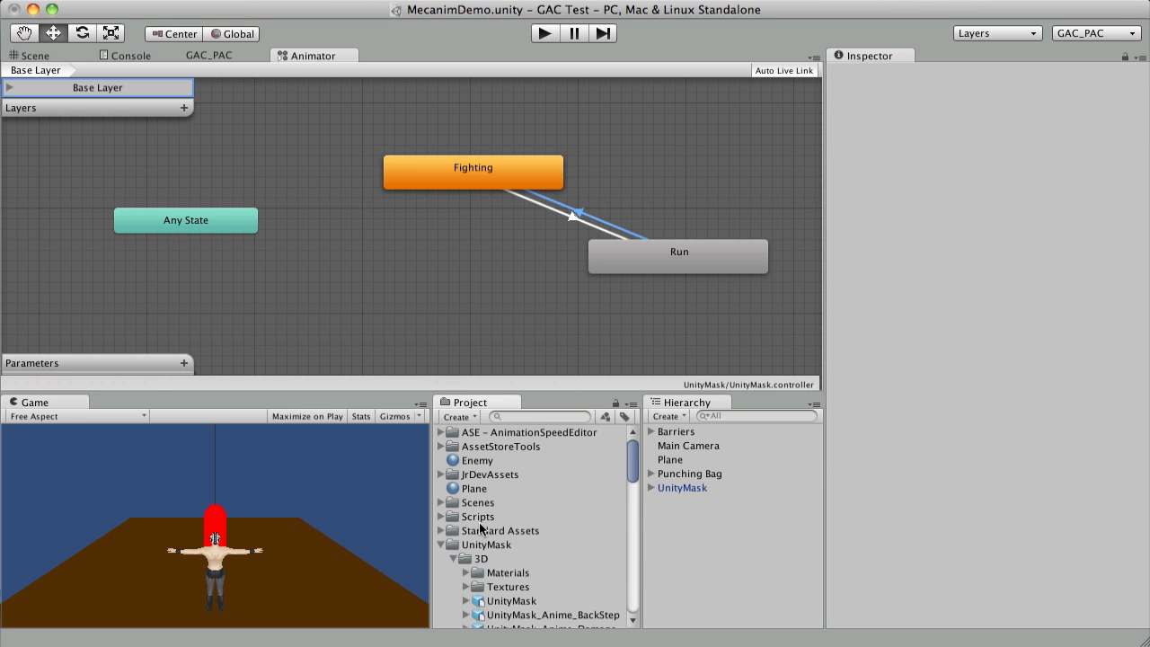
- Filter the project assets by the AnimationClip type and browse the clips to find the punch animations
scroll(508, 525, down, 3)
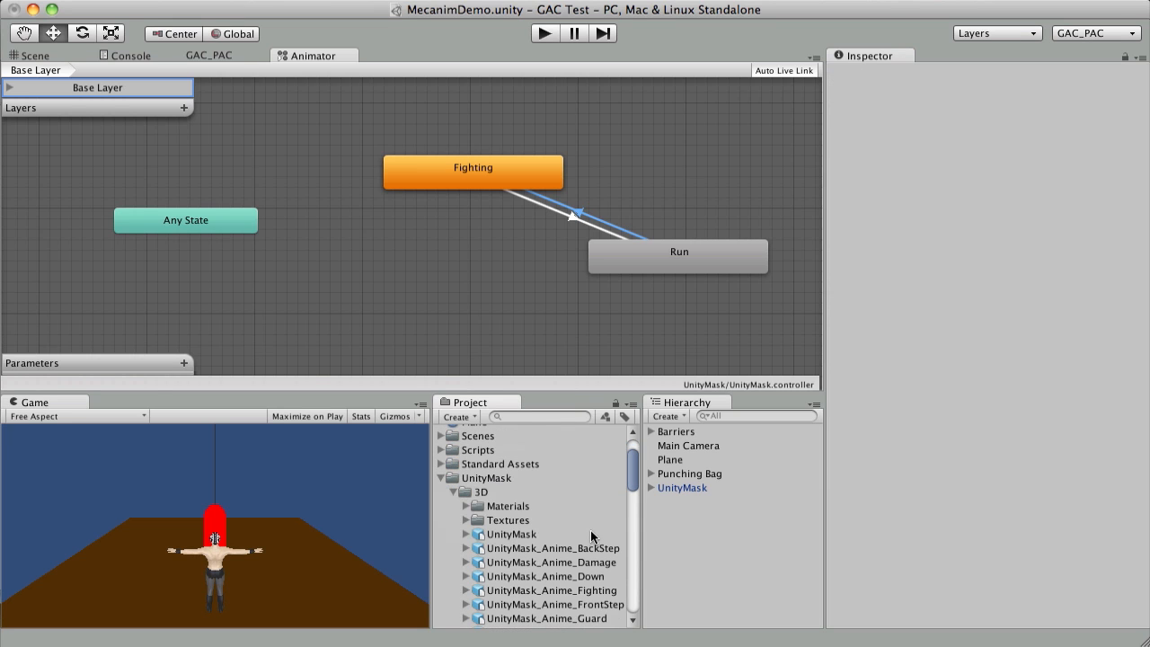
scroll(519, 477, down, 7)
click(606, 416)
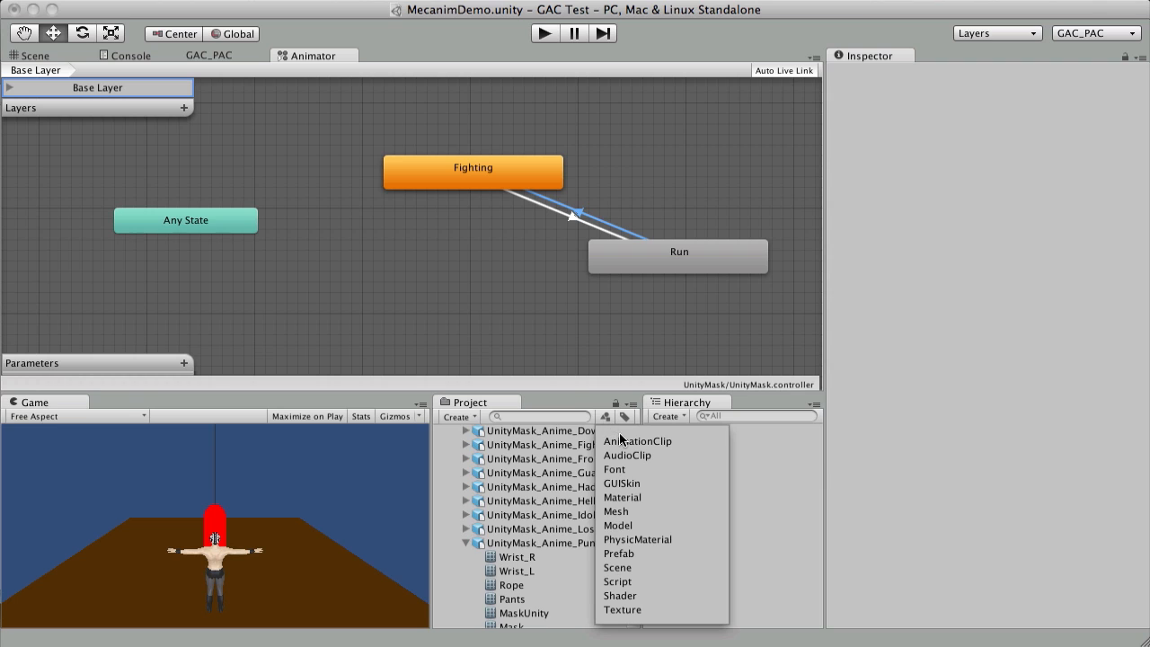
click(622, 441)
click(542, 515)
scroll(579, 517, up, 5)
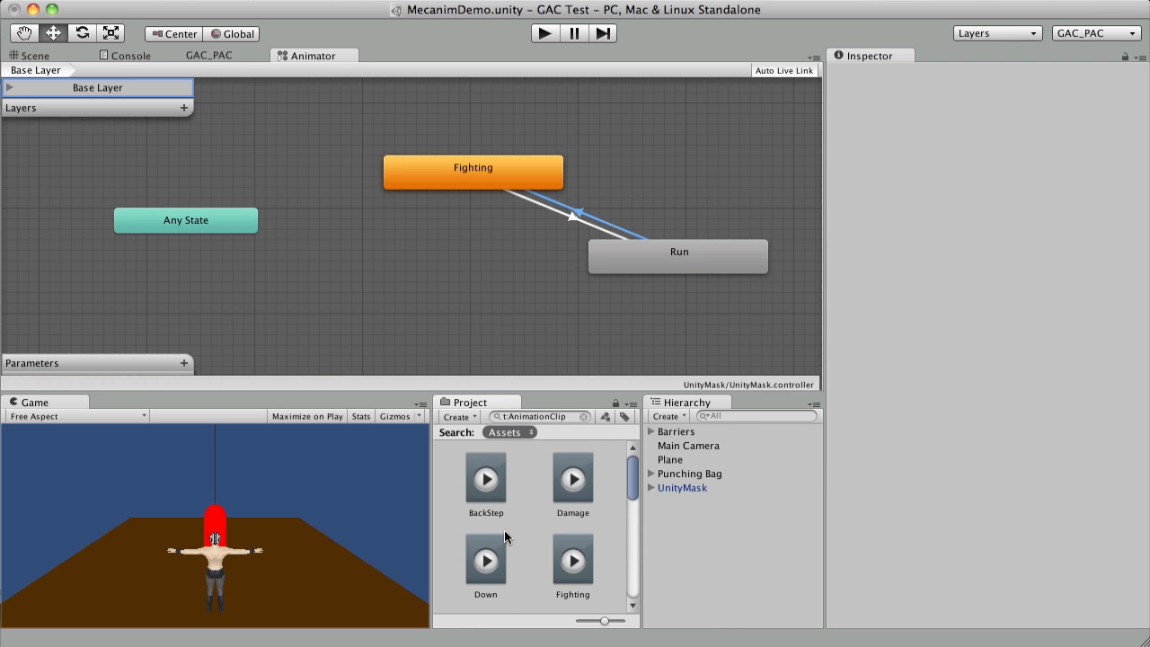
scroll(504, 530, down, 2)
click(527, 431)
click(535, 500)
scroll(506, 521, up, 3)
scroll(524, 517, down, 3)
scroll(567, 534, down, 1)
scroll(543, 582, down, 6)
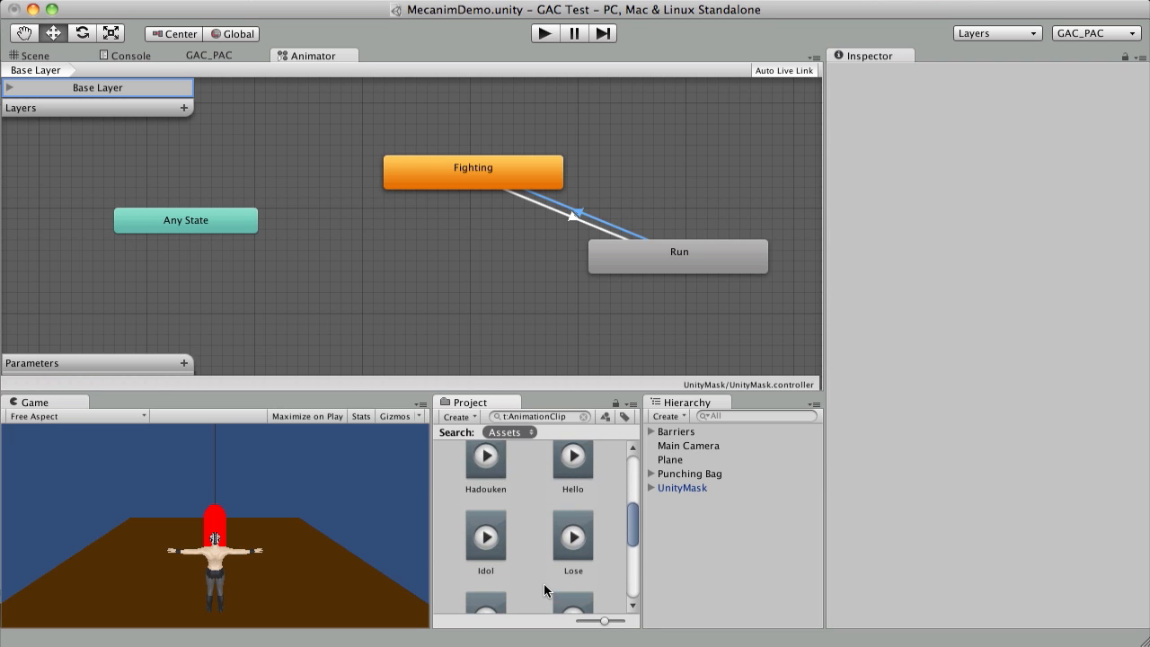
scroll(524, 479, up, 1)
- Add the Punch_L and Punch_R clips as states side by side below Fighting in the Animator graph
drag(486, 476, 328, 317)
drag(582, 515, 574, 326)
drag(460, 326, 375, 318)
drag(622, 352, 507, 330)
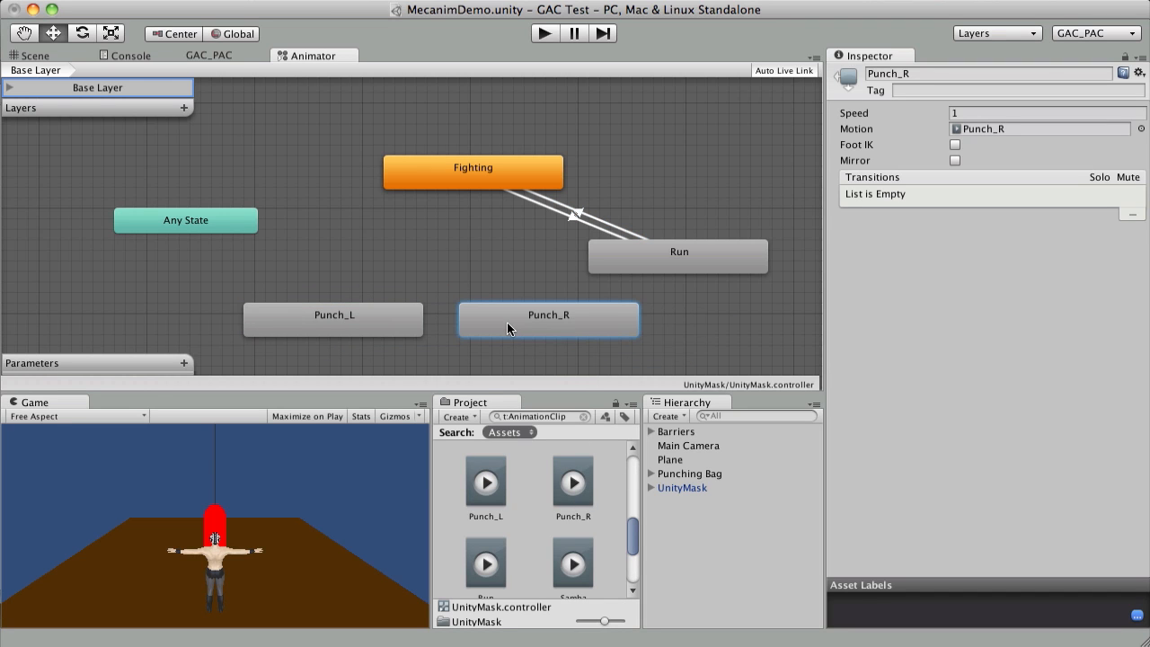
- Create a transition from Punch_L to Fighting and another from Punch_R to Fighting
right_click(369, 306)
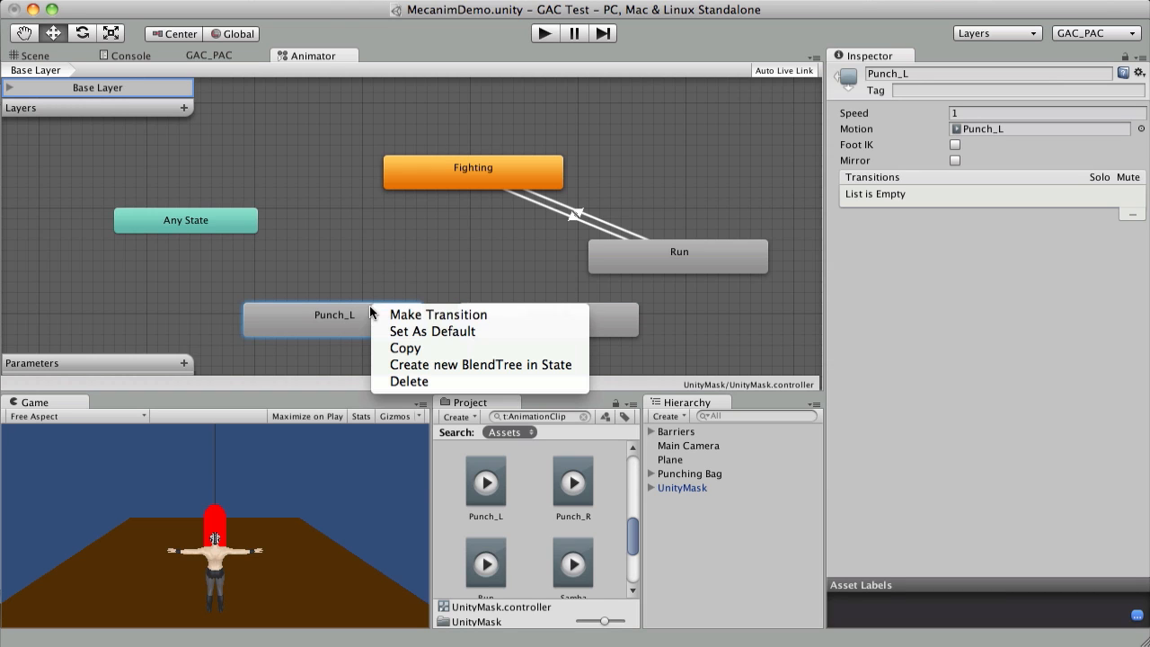
click(449, 315)
click(420, 184)
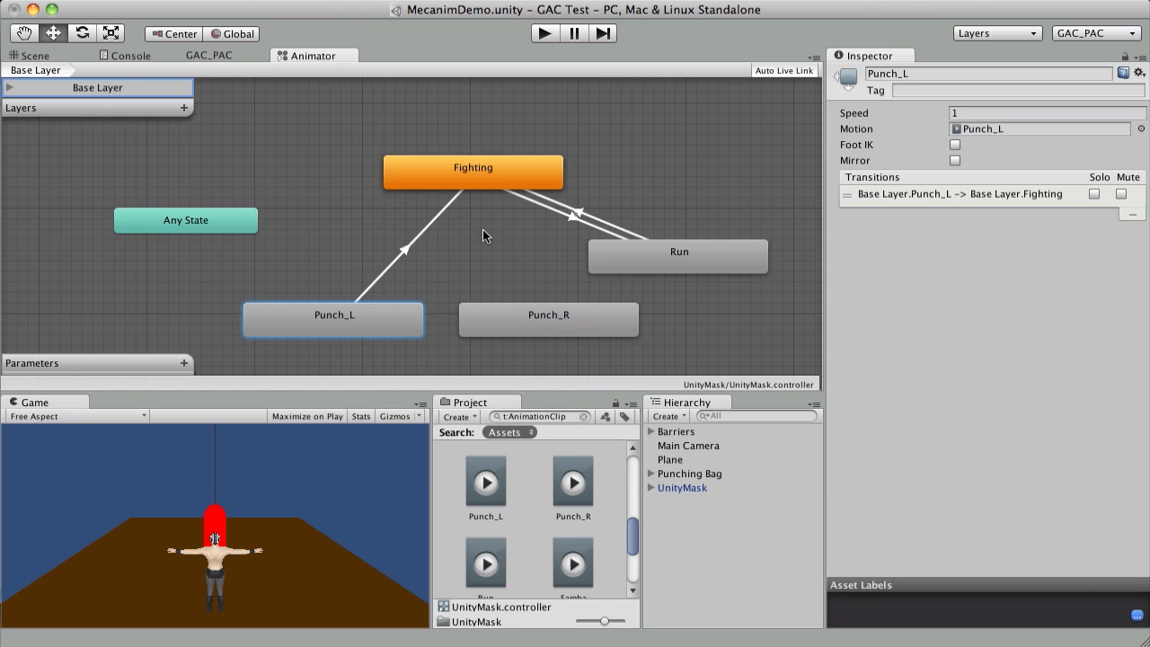
click(525, 324)
right_click(562, 324)
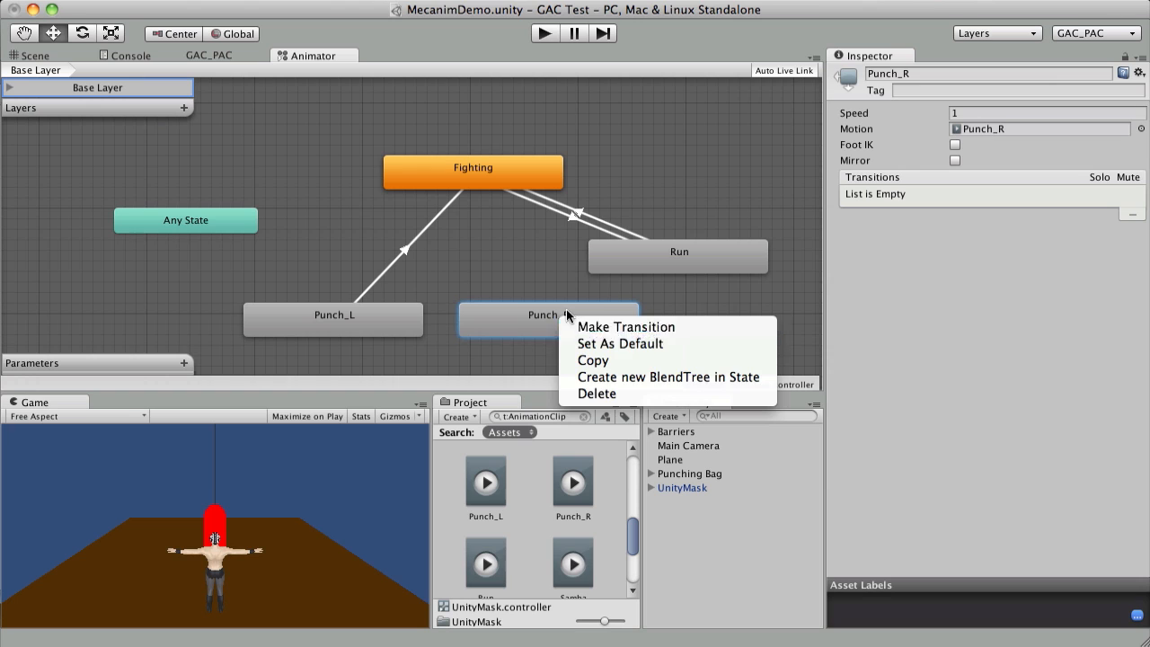
click(598, 326)
click(470, 174)
- Reposition the Punch_L state below Any State and the Punch_R state lower down, freeing space below Run
click(375, 313)
drag(375, 314, 315, 293)
drag(492, 318, 330, 352)
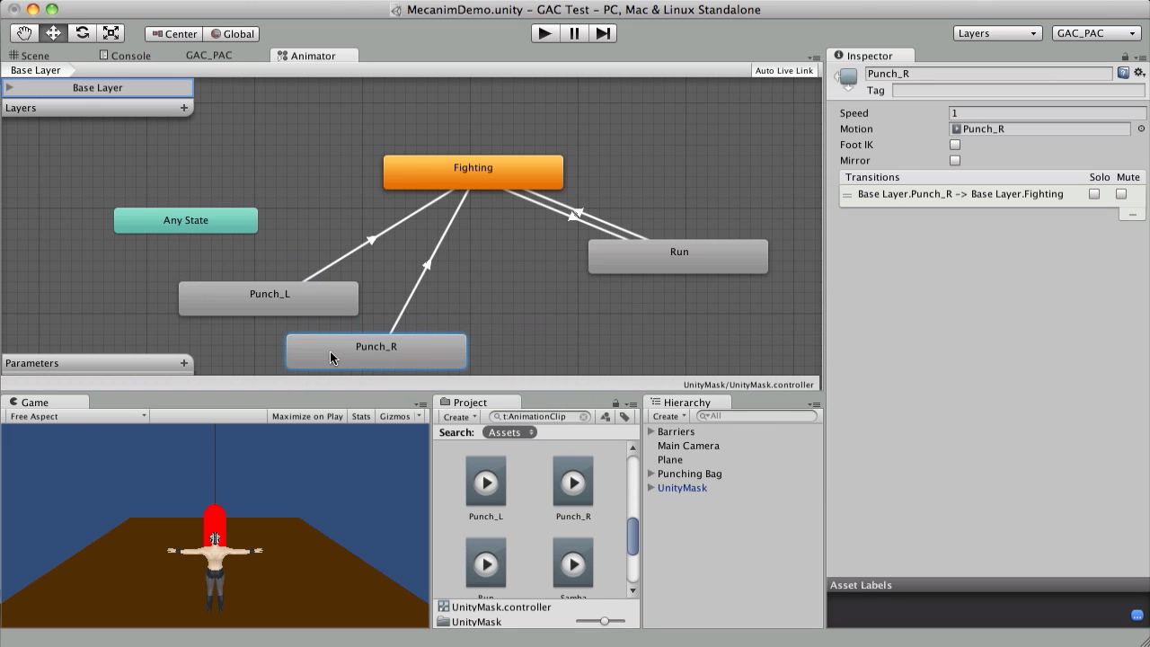
- Add the Hadouken clip as a state below Run and create a transition from it to Fighting
scroll(574, 522, down, 2)
scroll(574, 520, down, 1)
scroll(582, 531, down, 2)
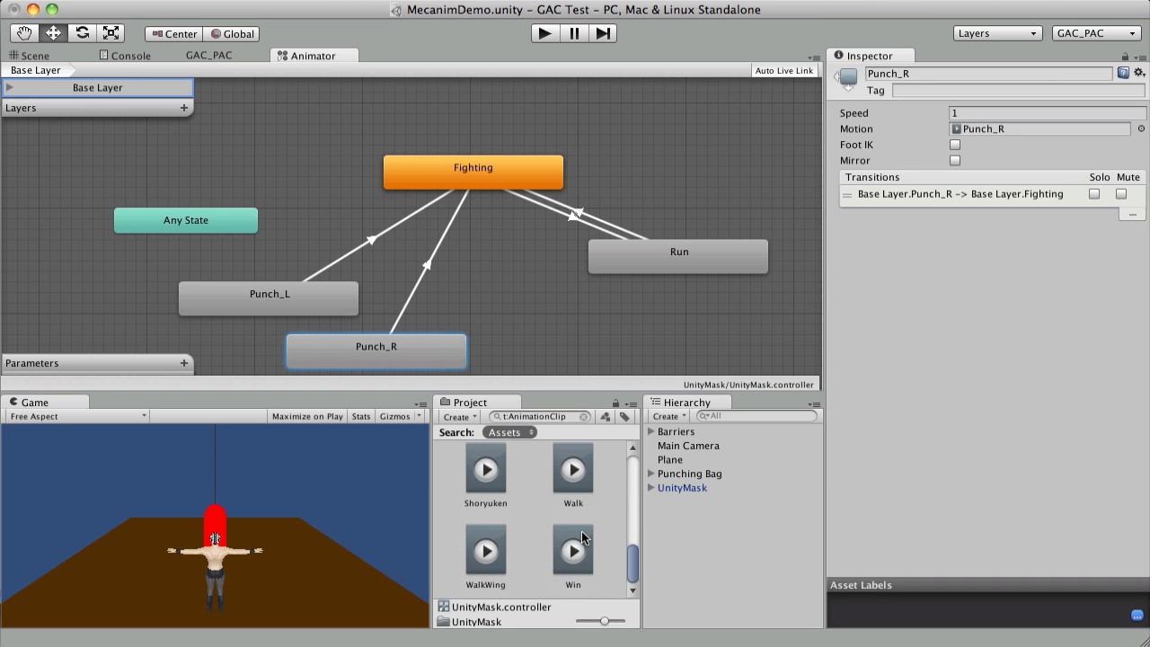
scroll(582, 531, up, 4)
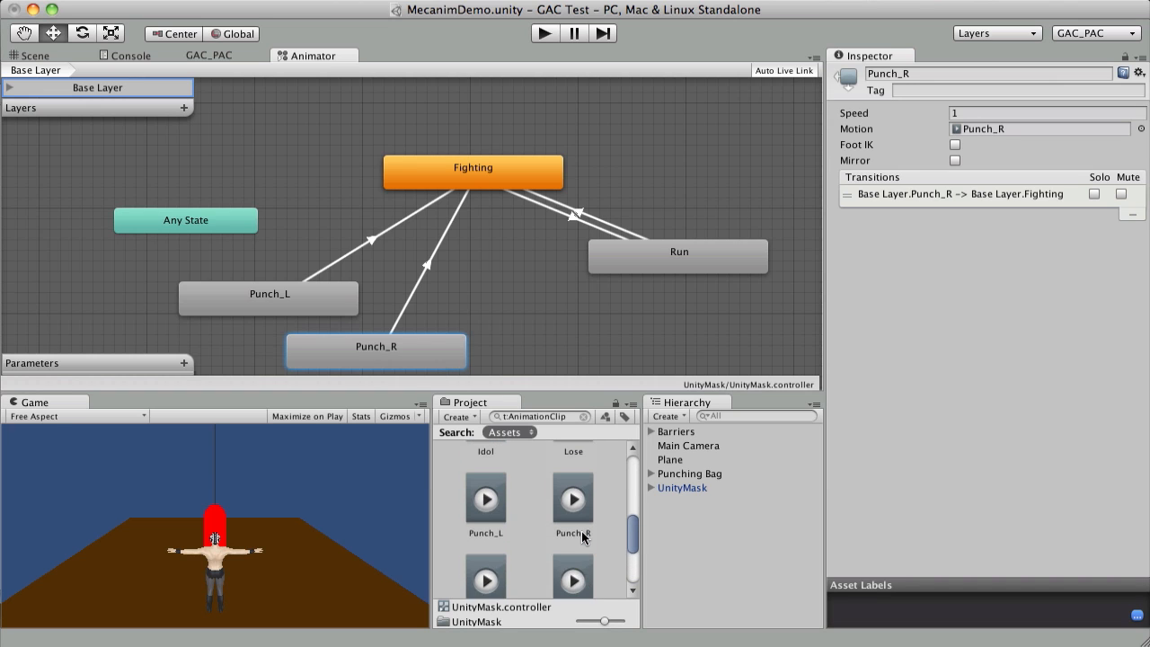
scroll(582, 536, up, 2)
drag(490, 496, 611, 335)
right_click(601, 339)
click(635, 348)
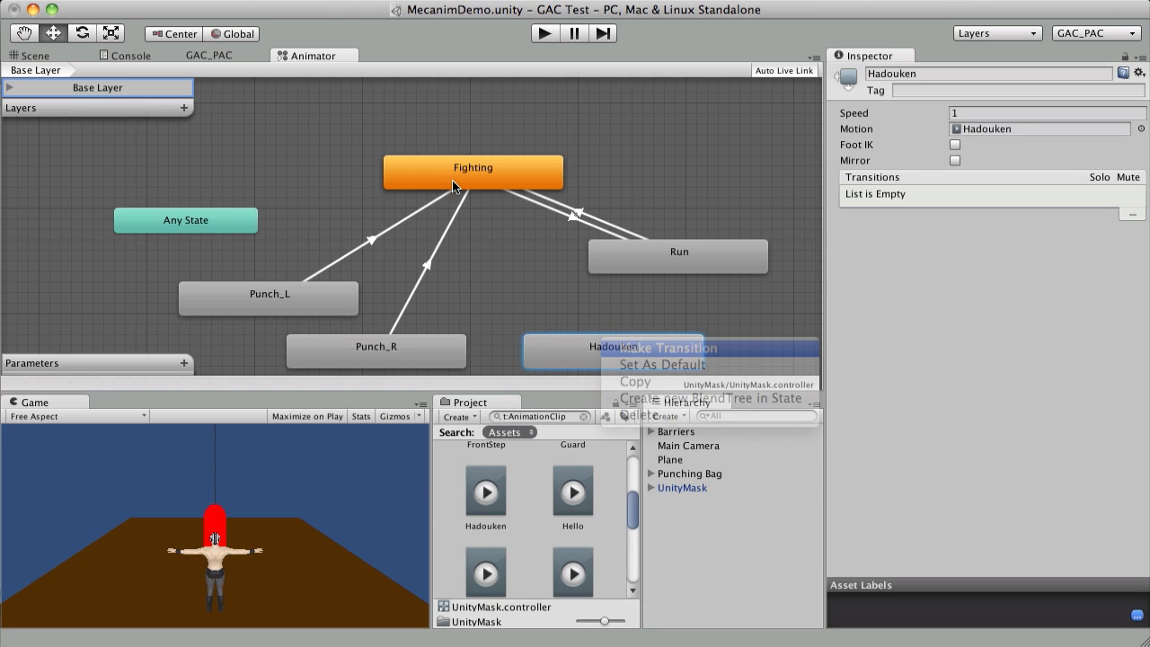
click(484, 169)
- Tidy the graph by spacing the Hadouken and Punch_R states evenly beneath Fighting
drag(618, 349, 620, 338)
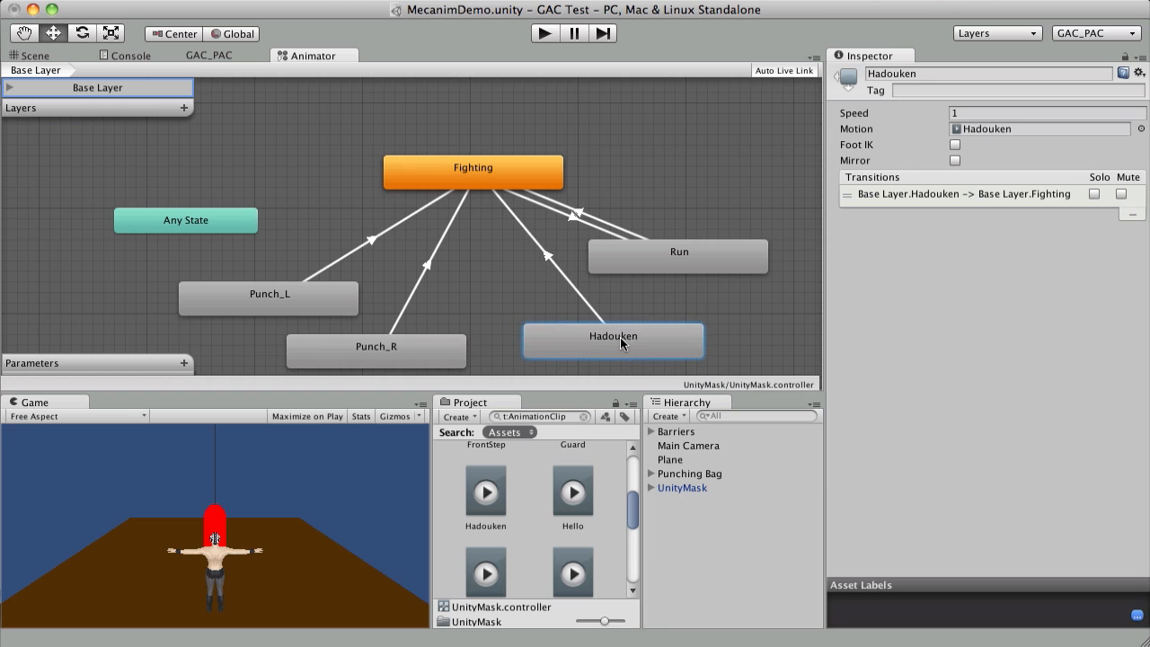
drag(423, 349, 466, 349)
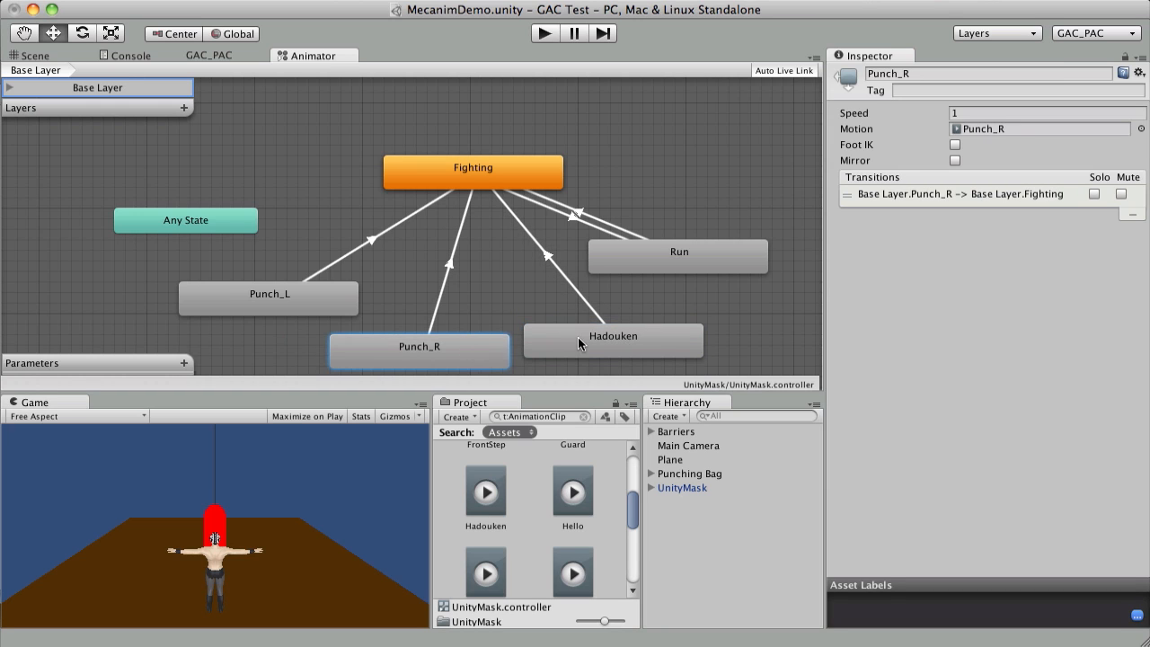
drag(577, 337, 588, 338)
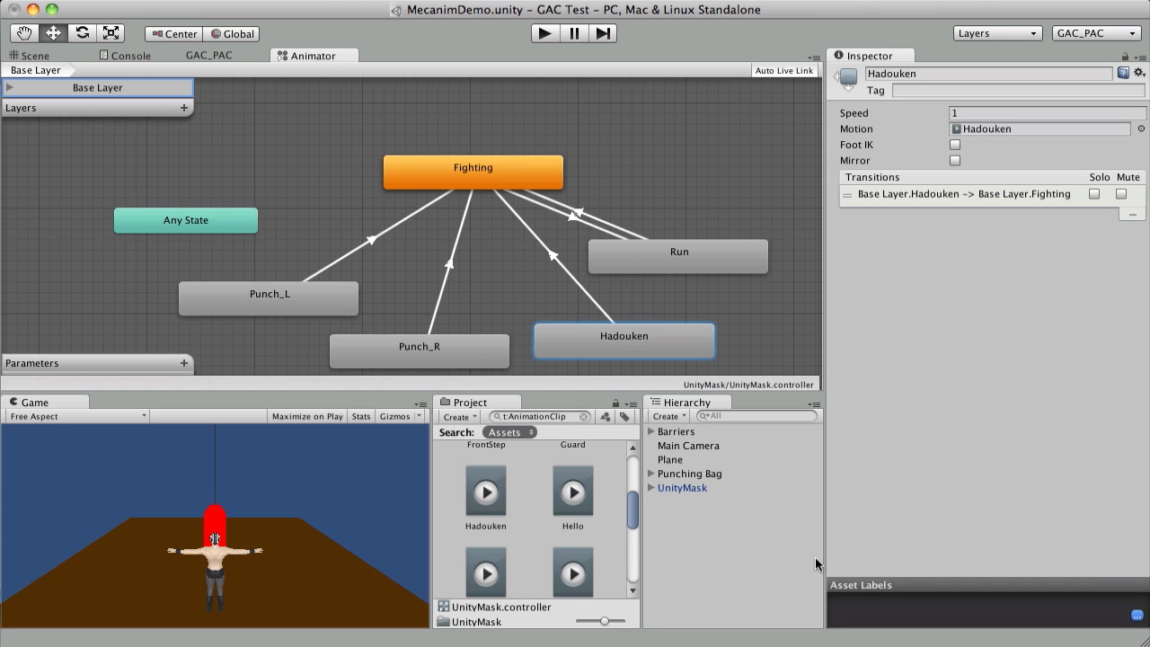
- Select the UnityMask character in the scene and add the GAC script component to it
click(717, 486)
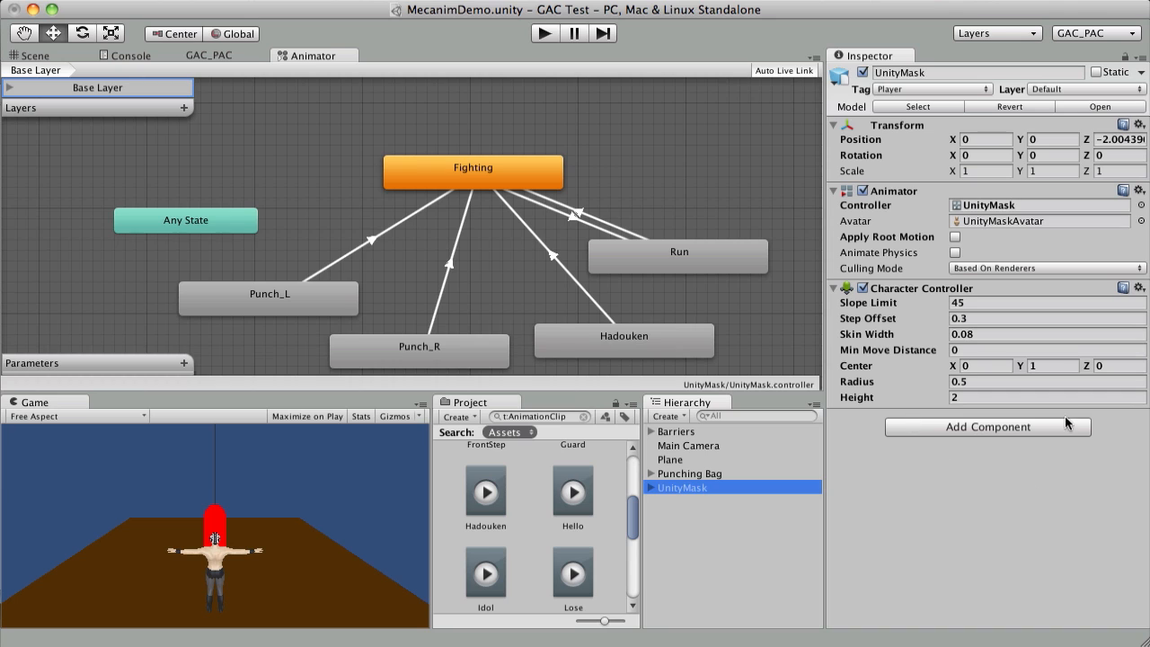
click(977, 425)
text(gac)
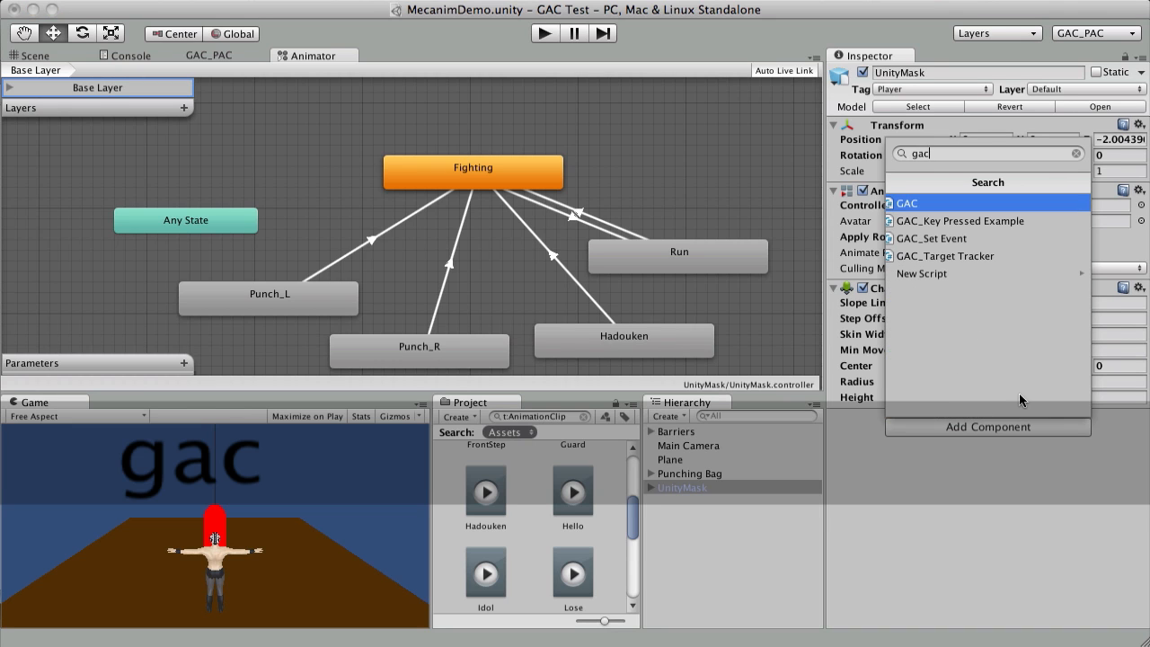
key(Escape)
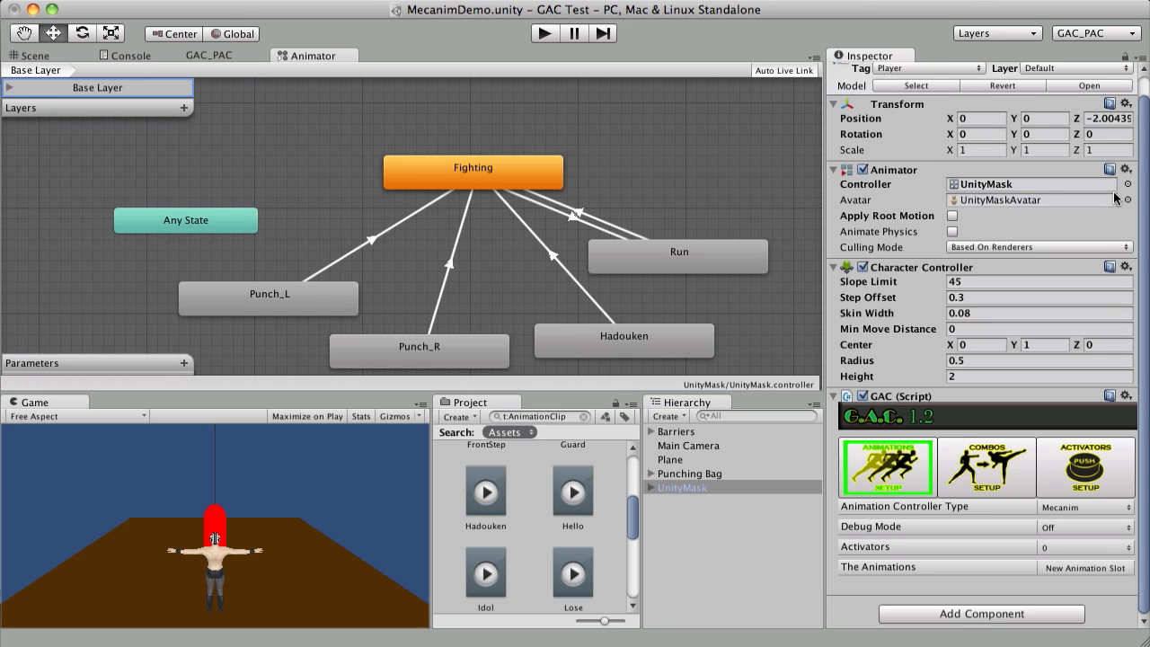
- Switch GAC's Animation Controller Type to Legacy, accept the change, and expand the Animation component to view its settings
click(1114, 508)
click(1074, 496)
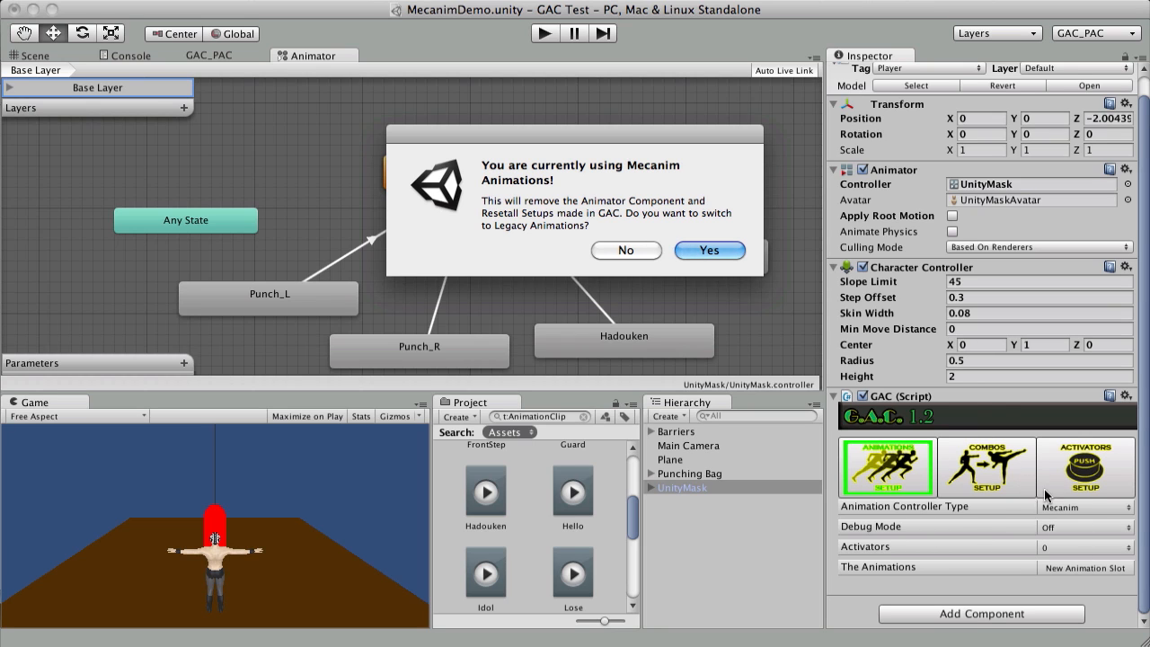
click(702, 249)
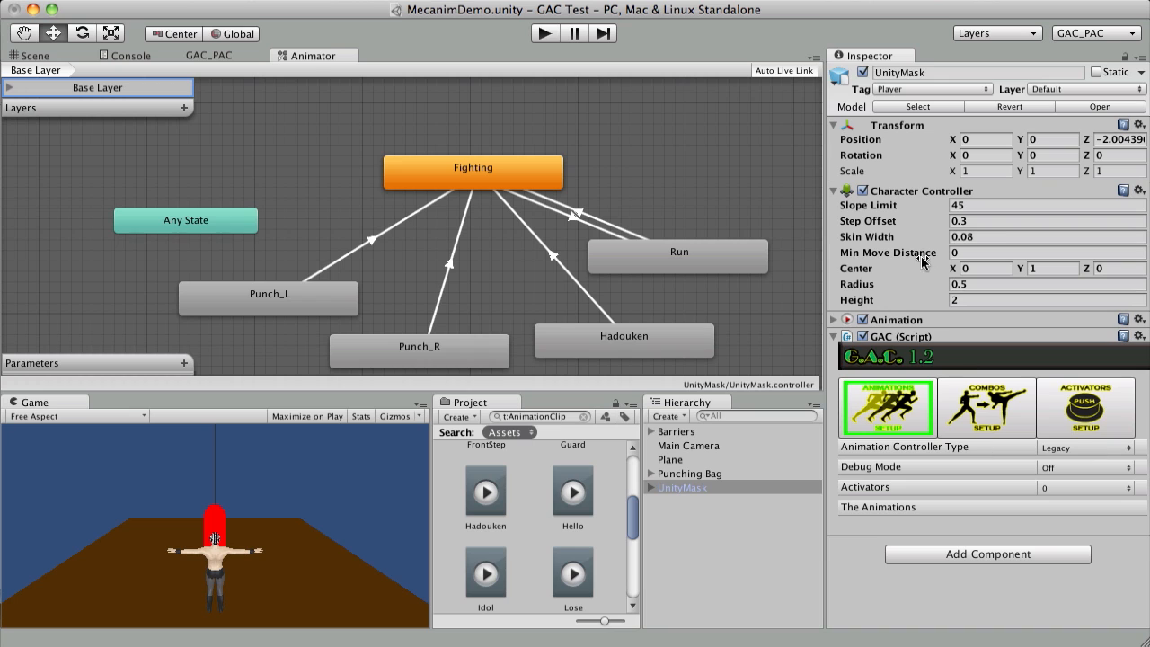
click(833, 320)
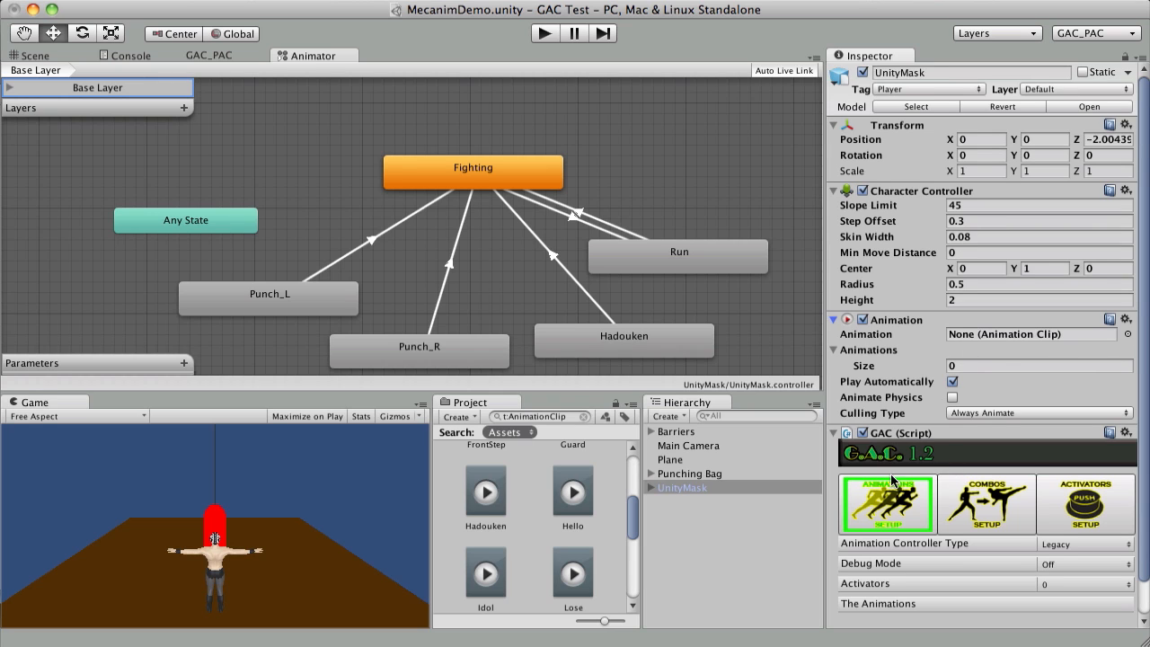
scroll(1072, 527, down, 2)
click(1084, 519)
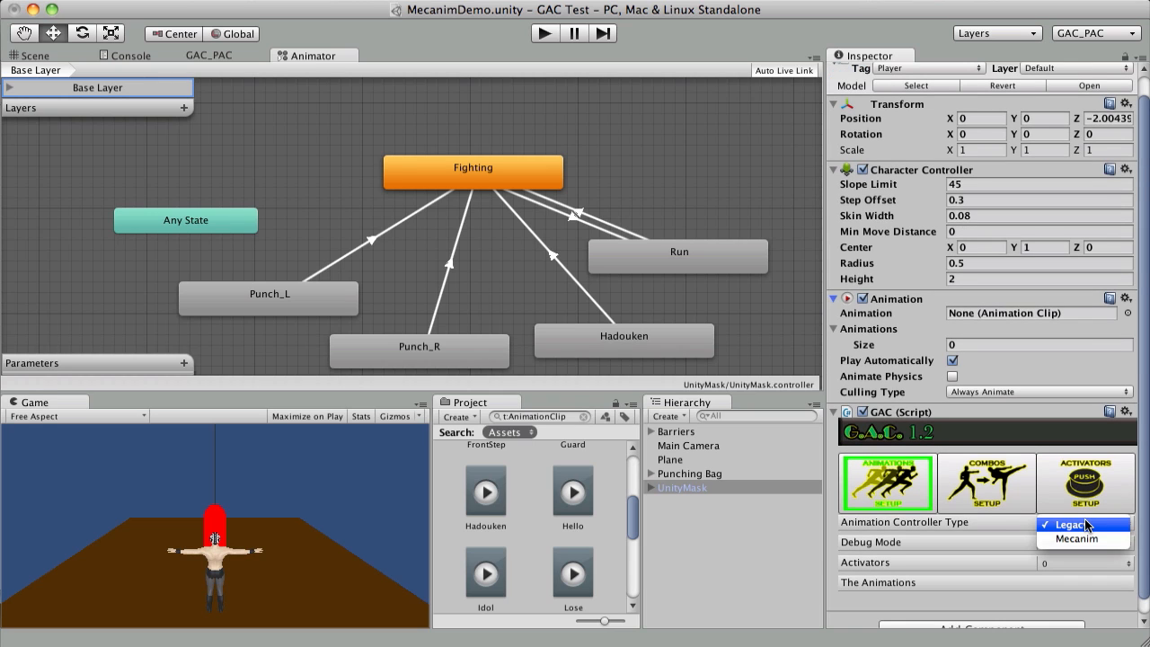
click(979, 541)
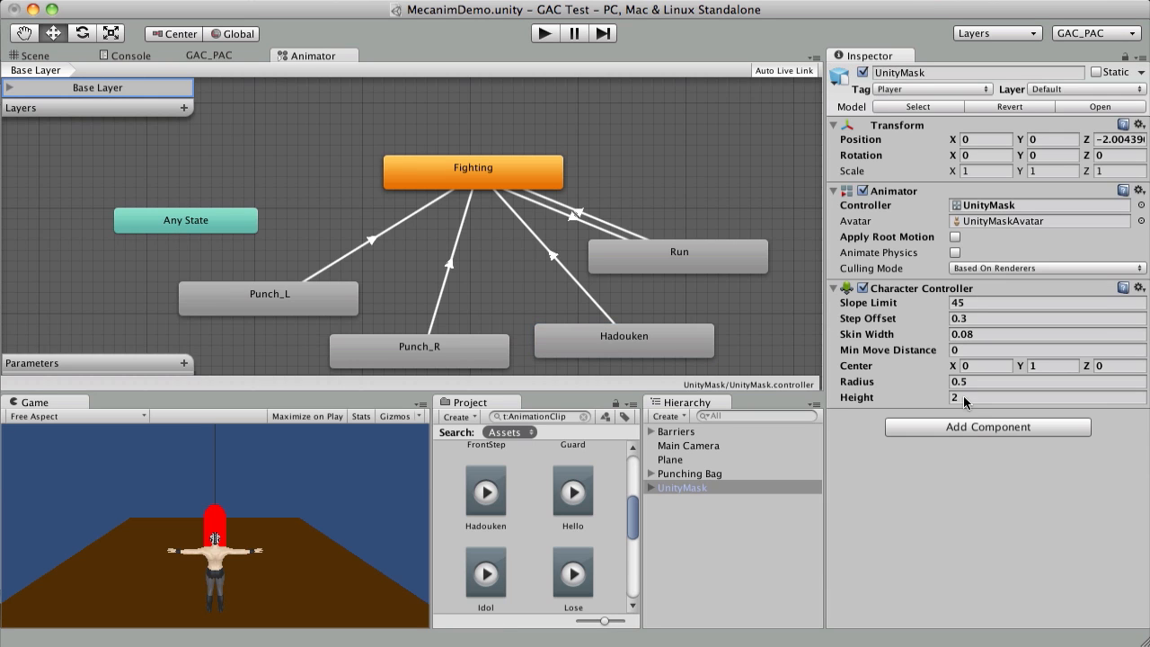
- Add the GAC script component to UnityMask again with its Animator component in place
click(976, 426)
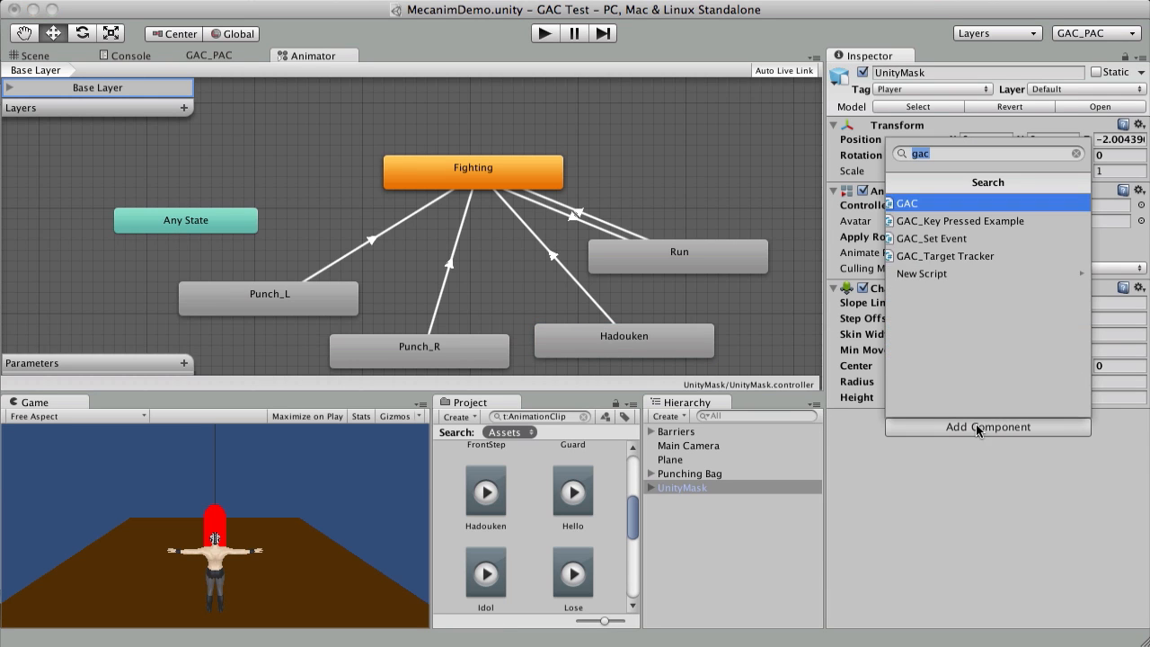
click(932, 463)
click(1012, 427)
click(934, 204)
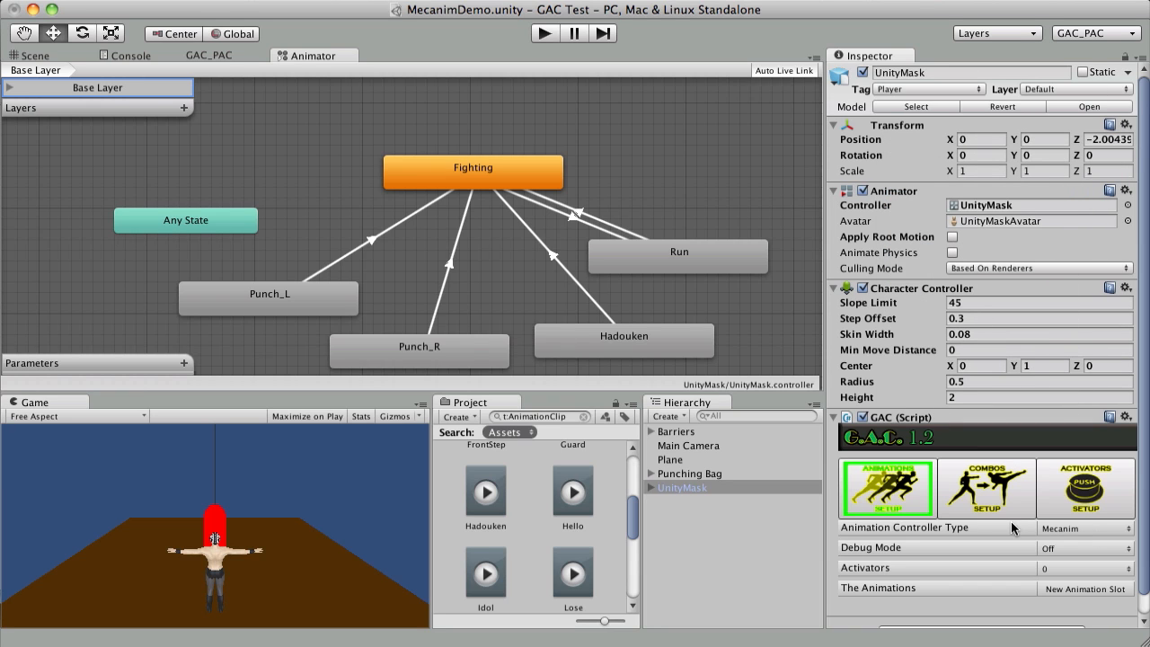
- Create a new animation slot in GAC, choose Punch_L 'L-0' as its animation and apply it
scroll(985, 483, down, 1)
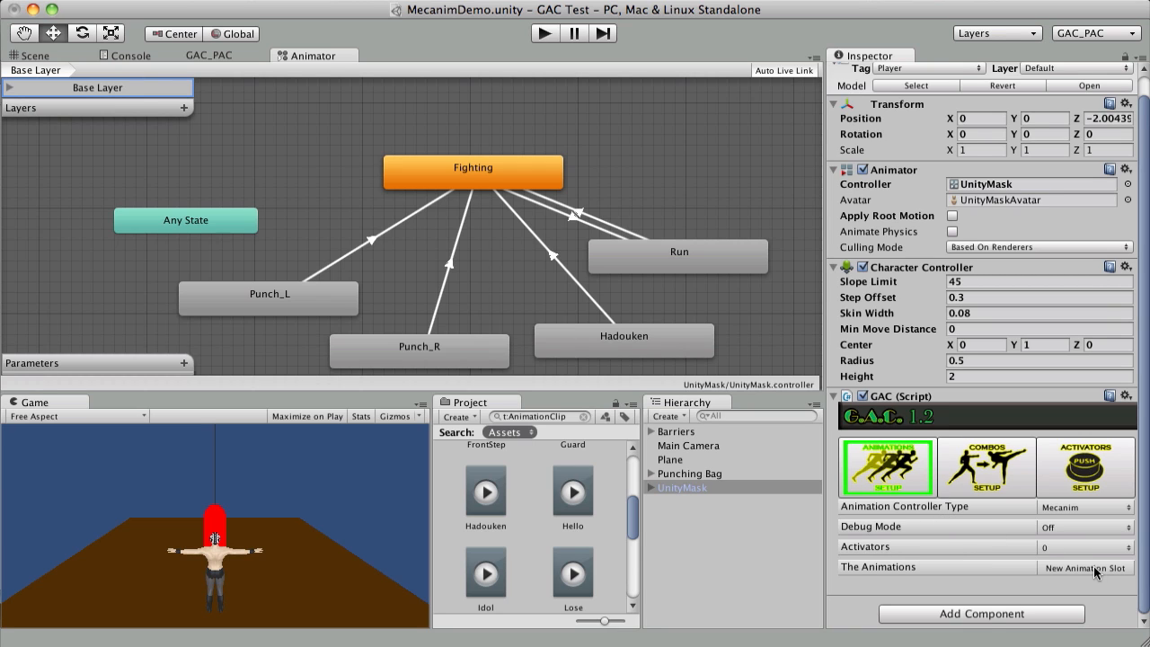
click(1053, 565)
scroll(971, 479, down, 3)
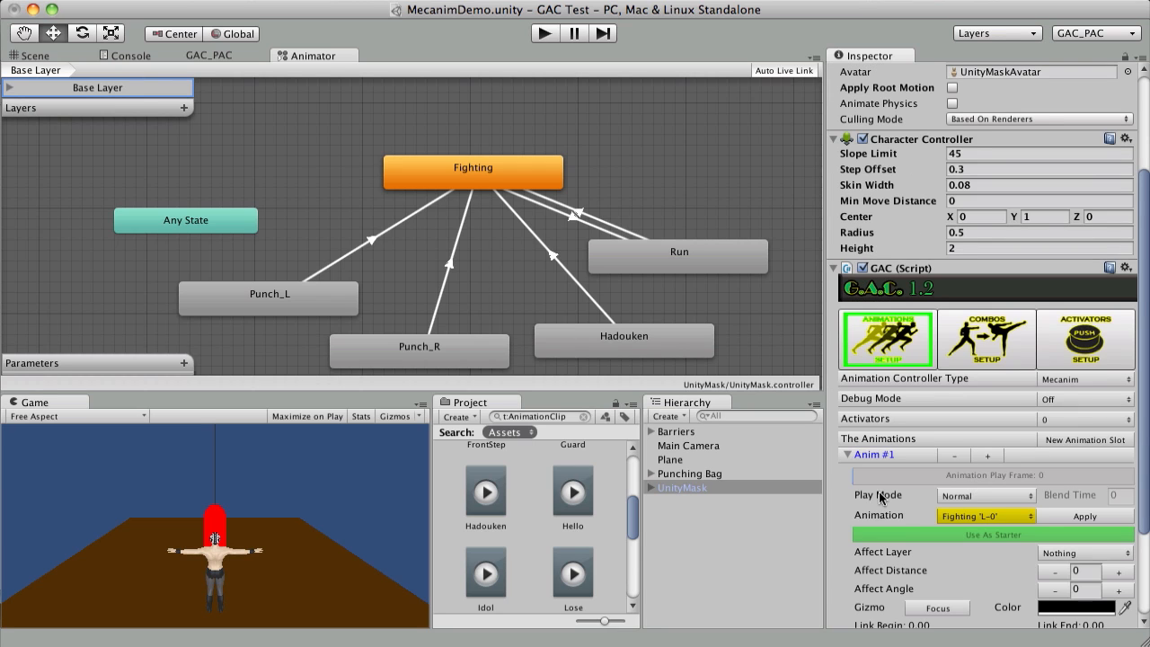
click(974, 517)
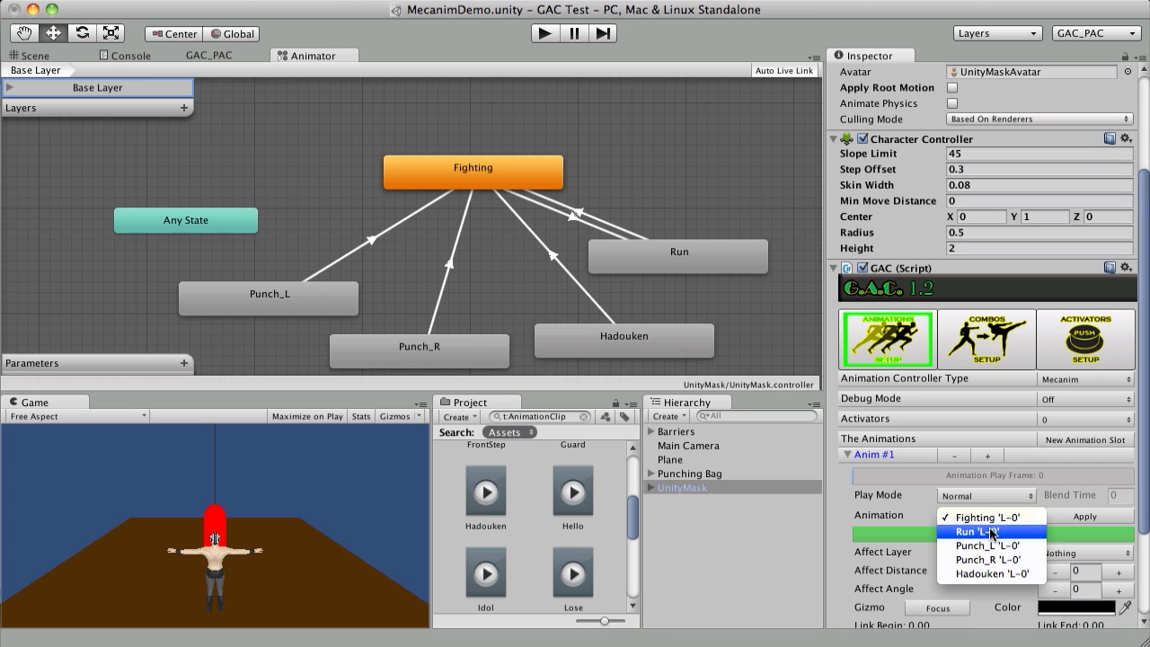
click(988, 546)
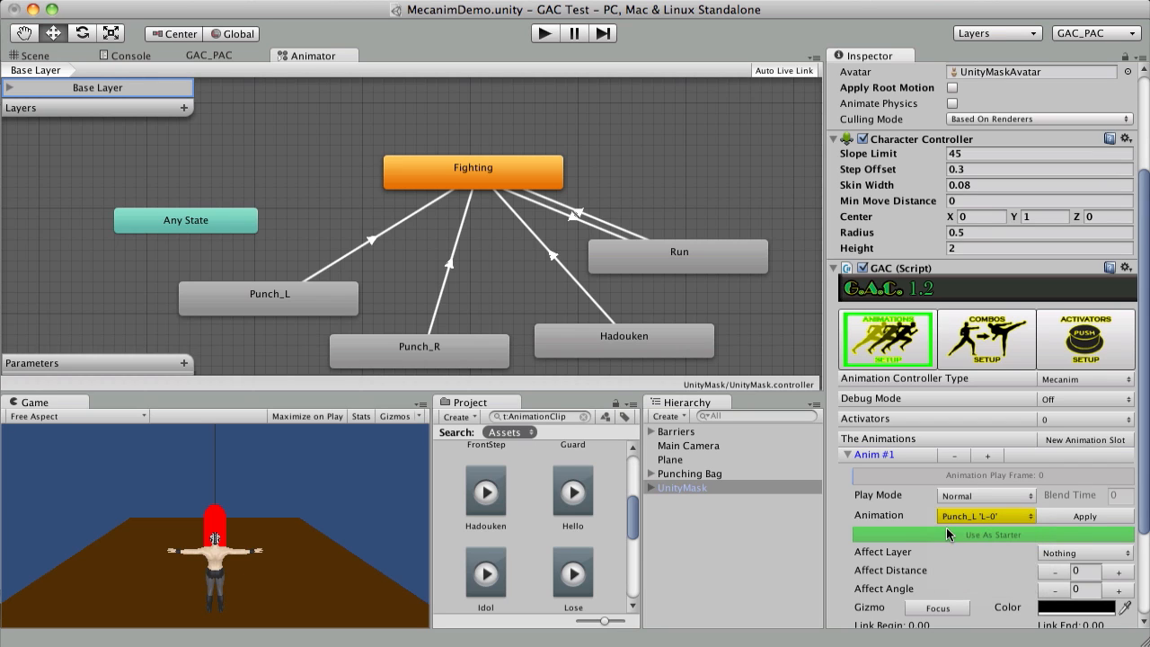
click(1085, 517)
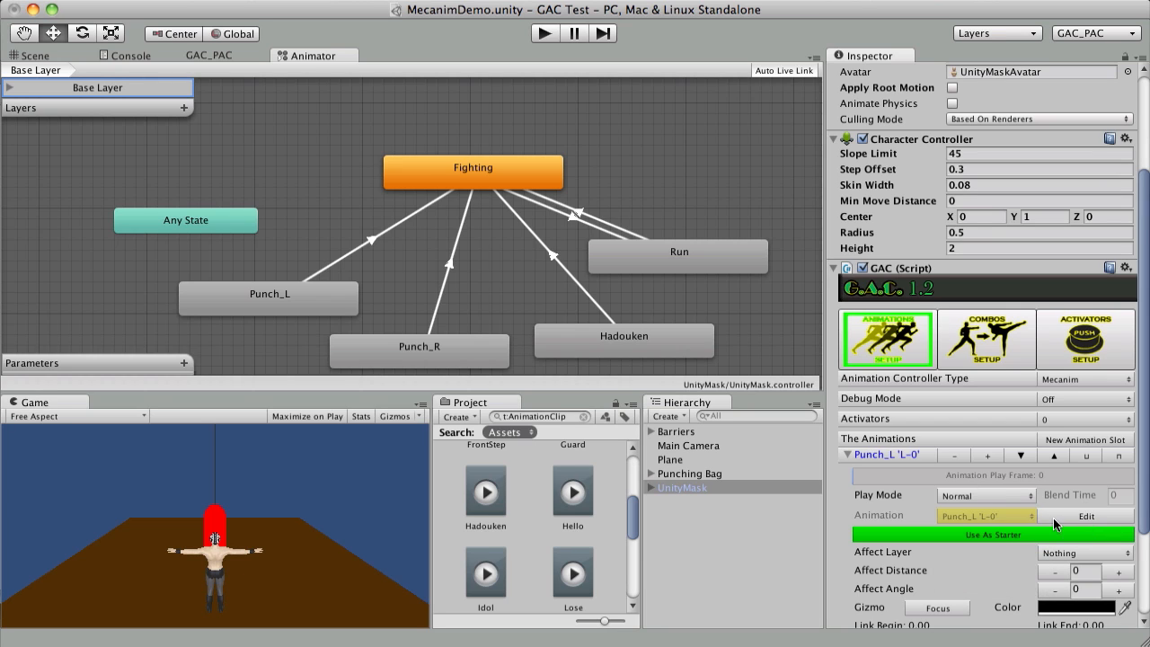
scroll(906, 468, down, 4)
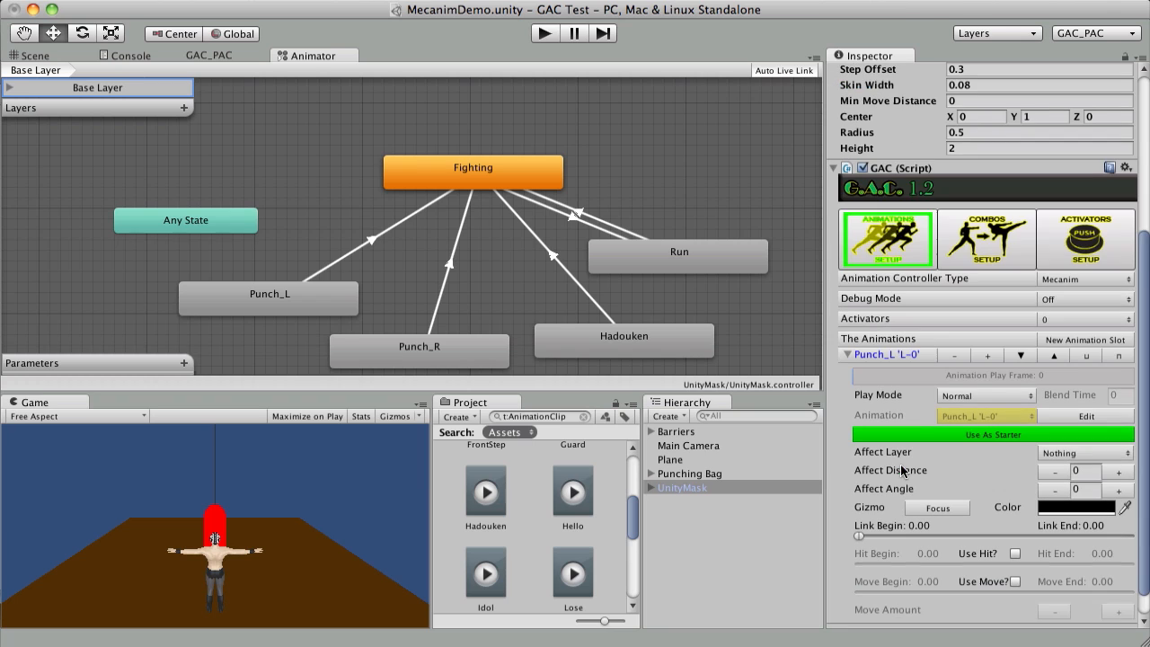
scroll(918, 455, down, 1)
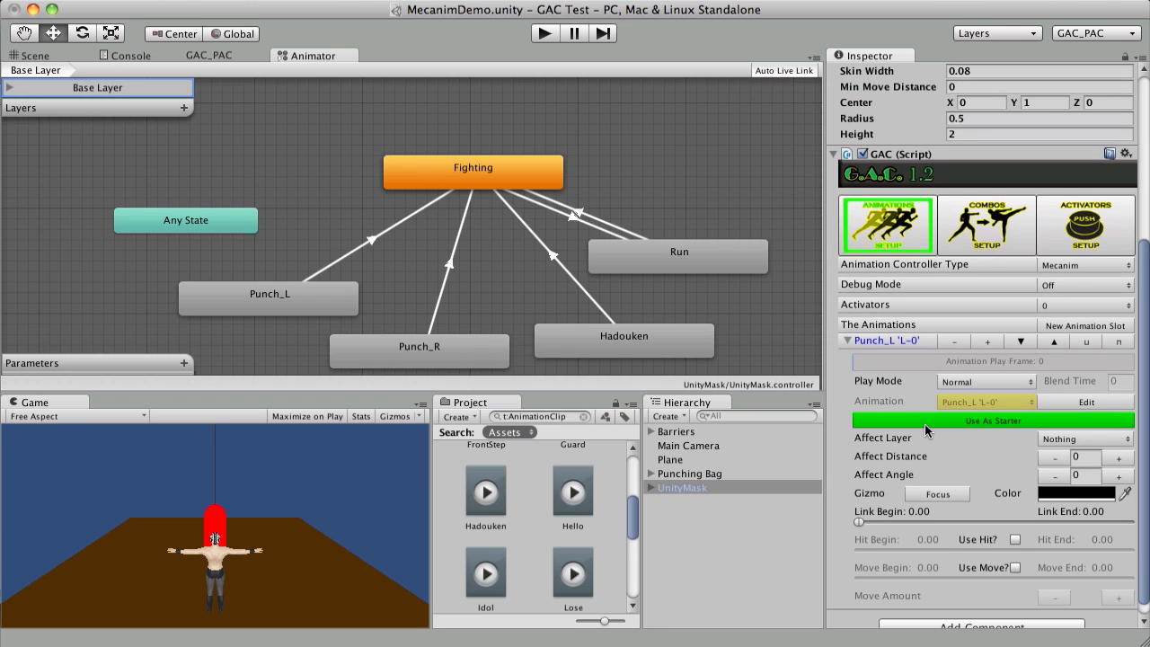
- Add a second animation slot in GAC, choose Punch_R 'L-0' as its animation and apply it
scroll(925, 425, down, 1)
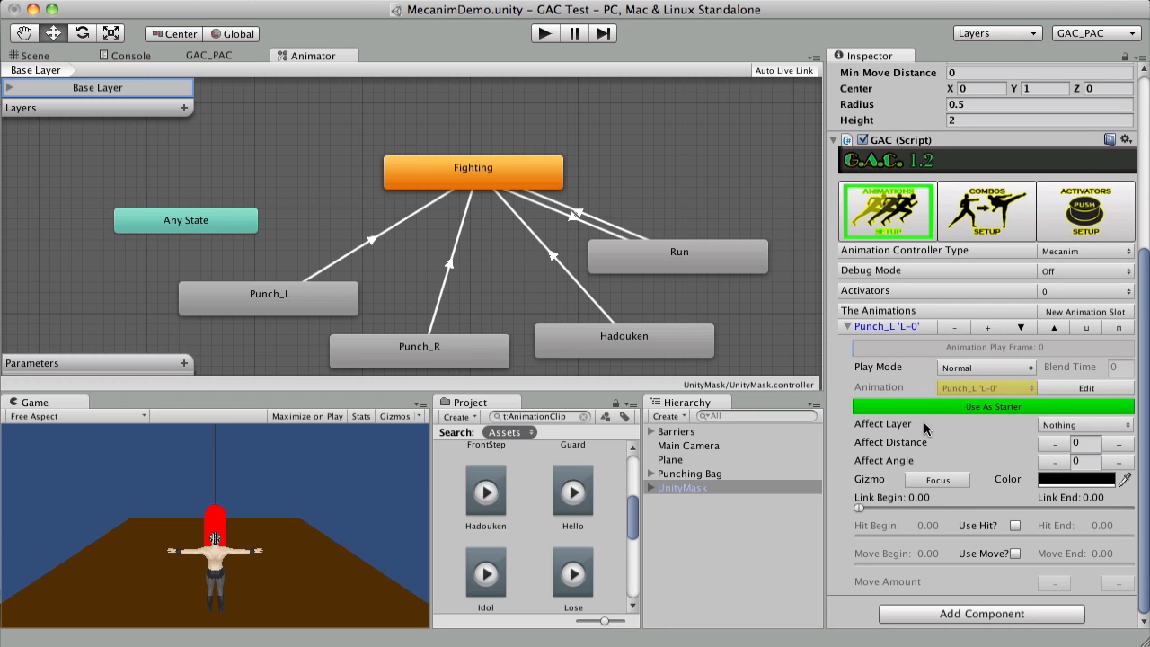
click(988, 329)
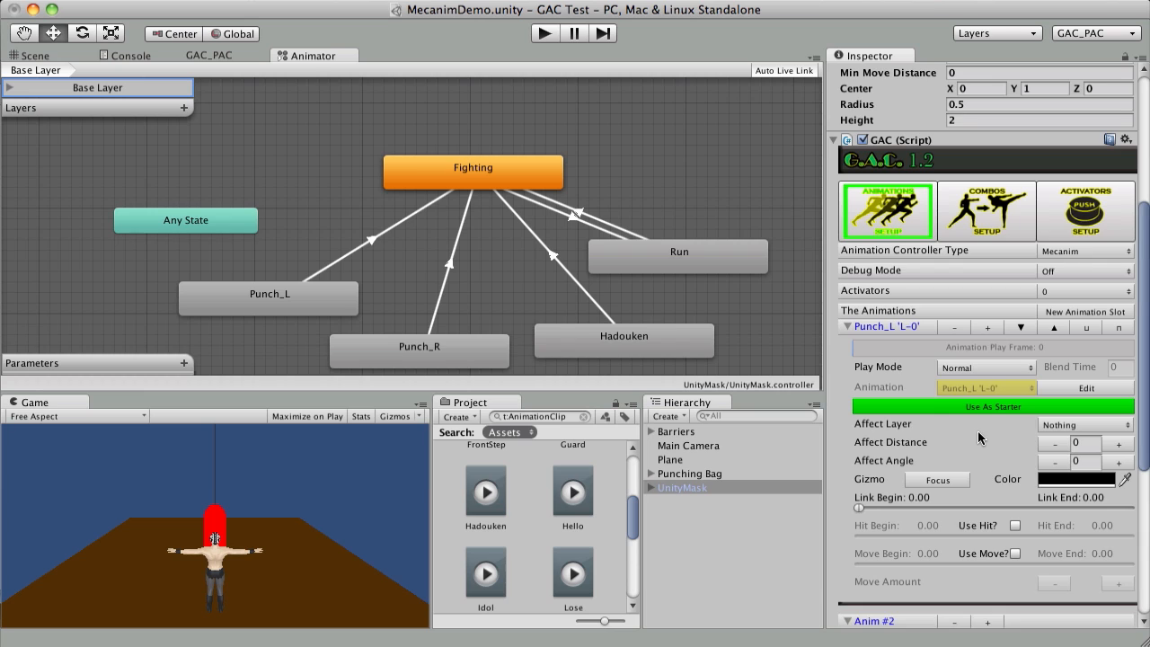
scroll(986, 427, down, 8)
click(989, 472)
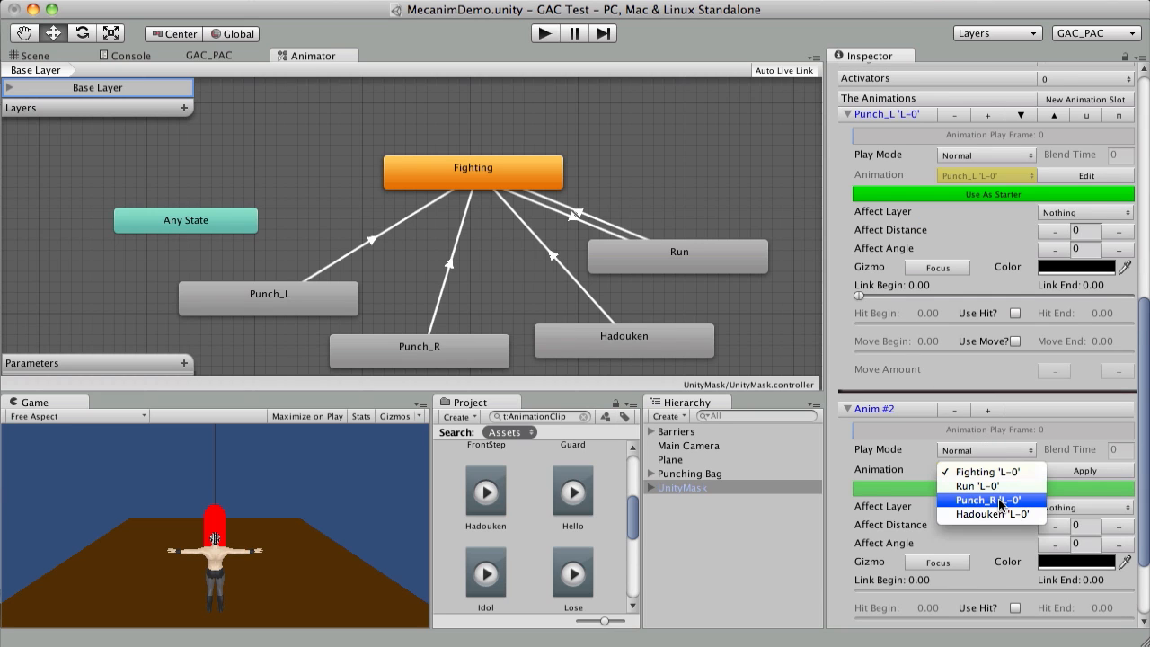
click(1007, 502)
scroll(1062, 468, down, 4)
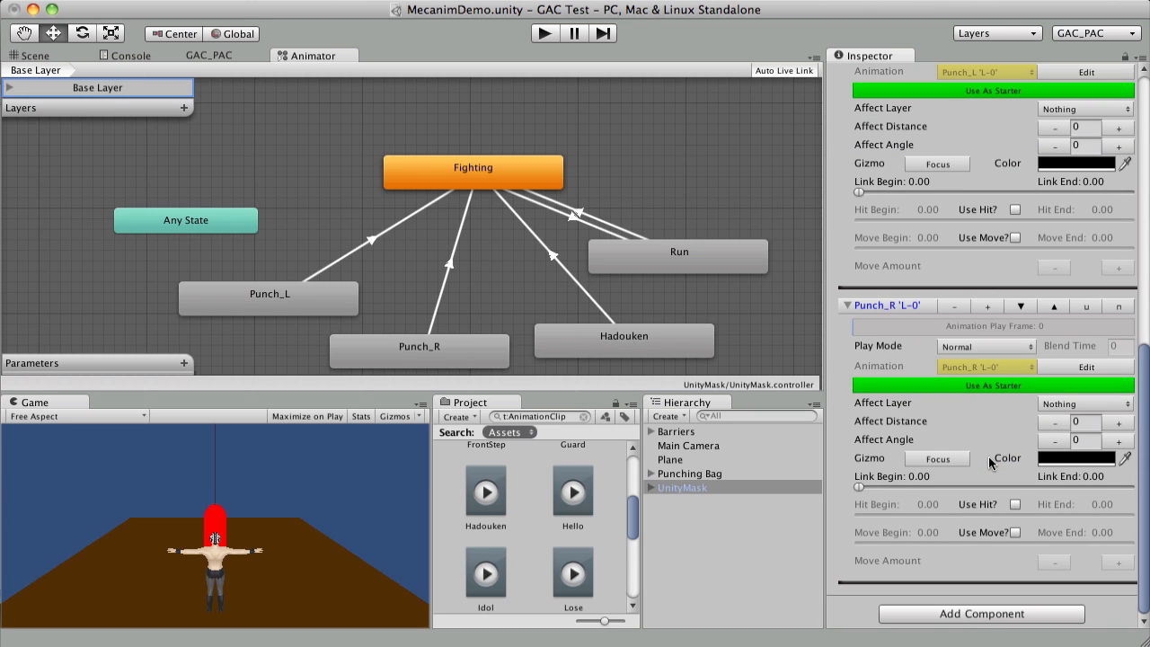
- Add a third animation slot in GAC, choose Hadouken 'L-0' as its animation and apply it
click(988, 306)
scroll(982, 431, down, 5)
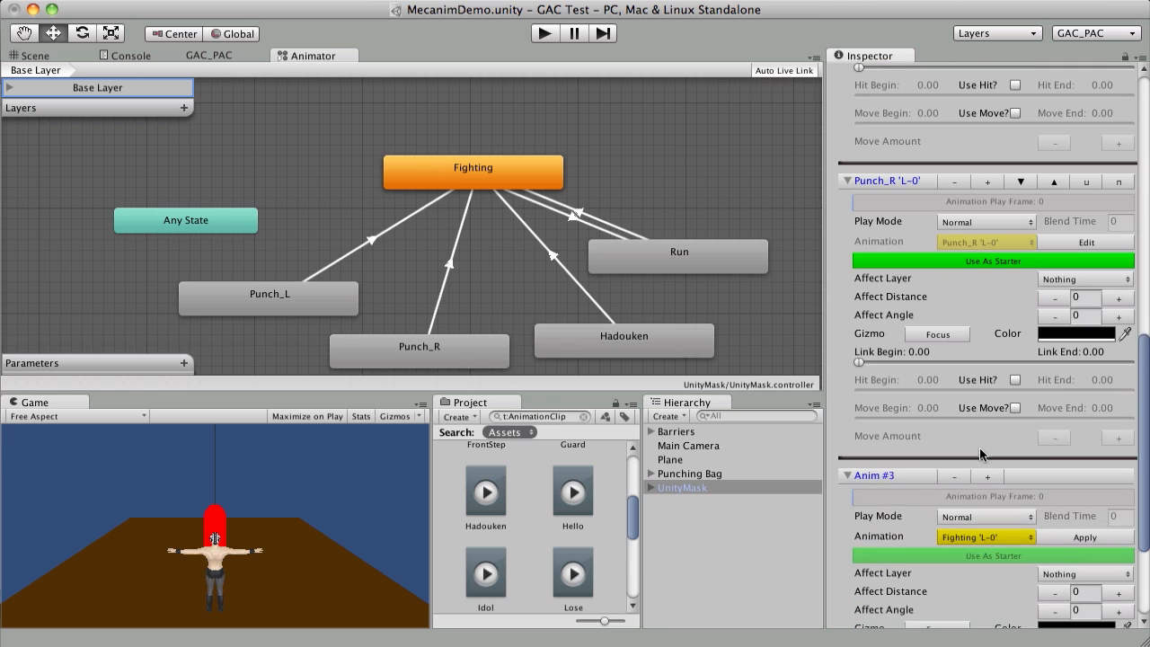
click(1010, 538)
click(1002, 572)
click(1078, 537)
scroll(940, 510, down, 3)
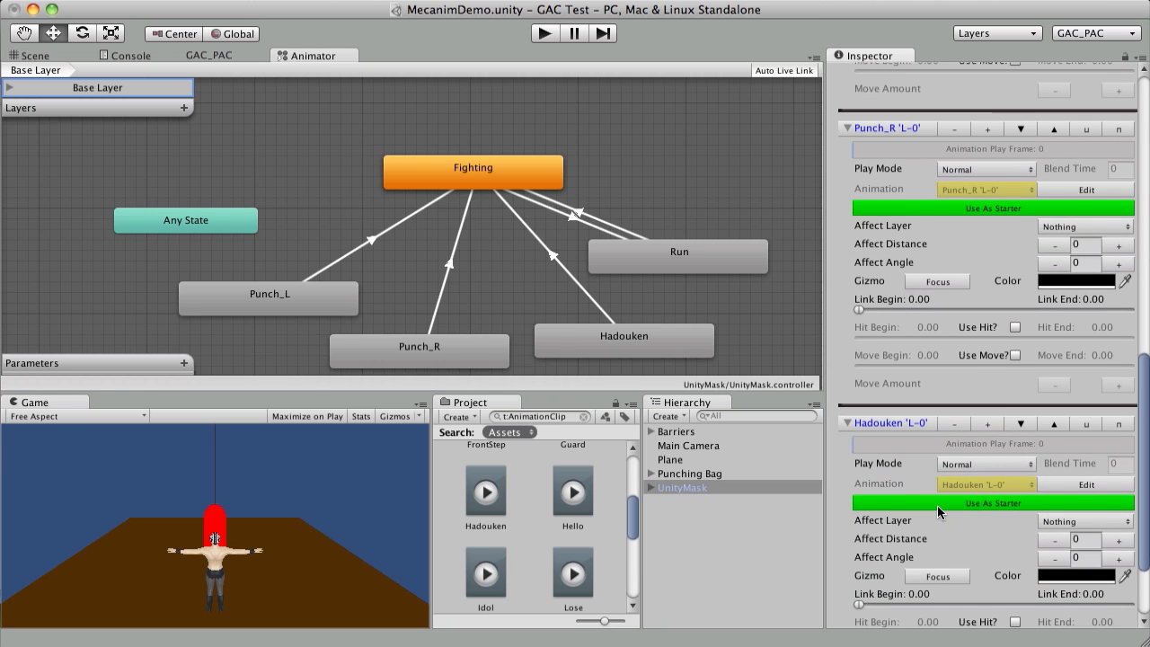
- Set Punch_L's link range to begin at 0.50 and end at 0.90
scroll(940, 512, up, 18)
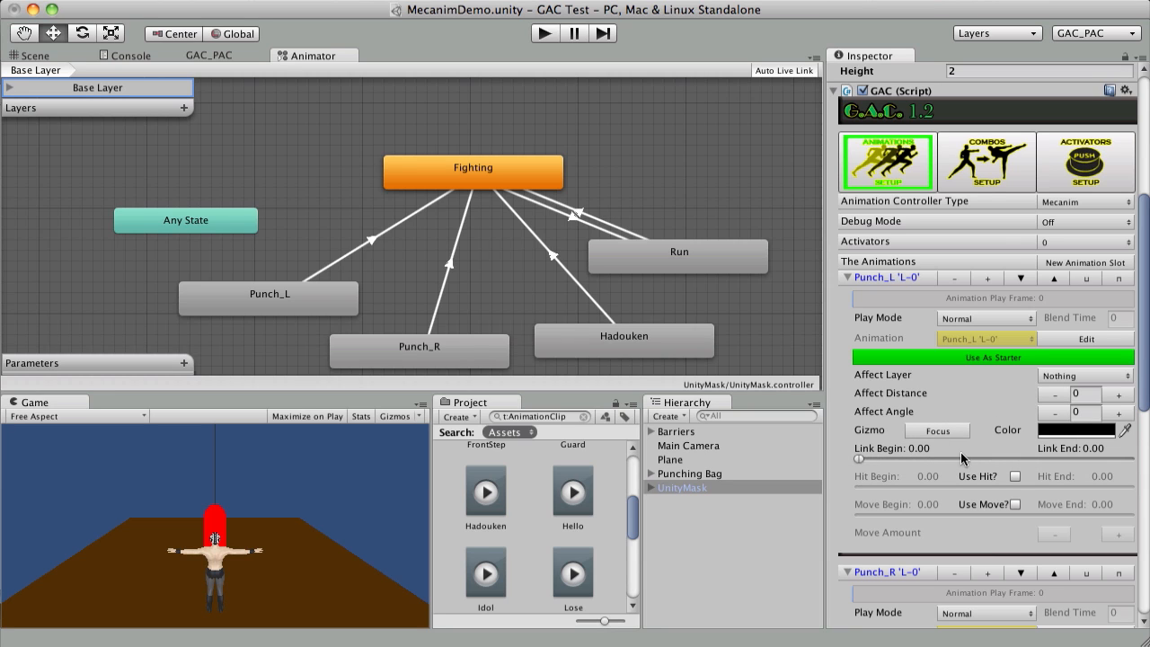
scroll(922, 445, down, 7)
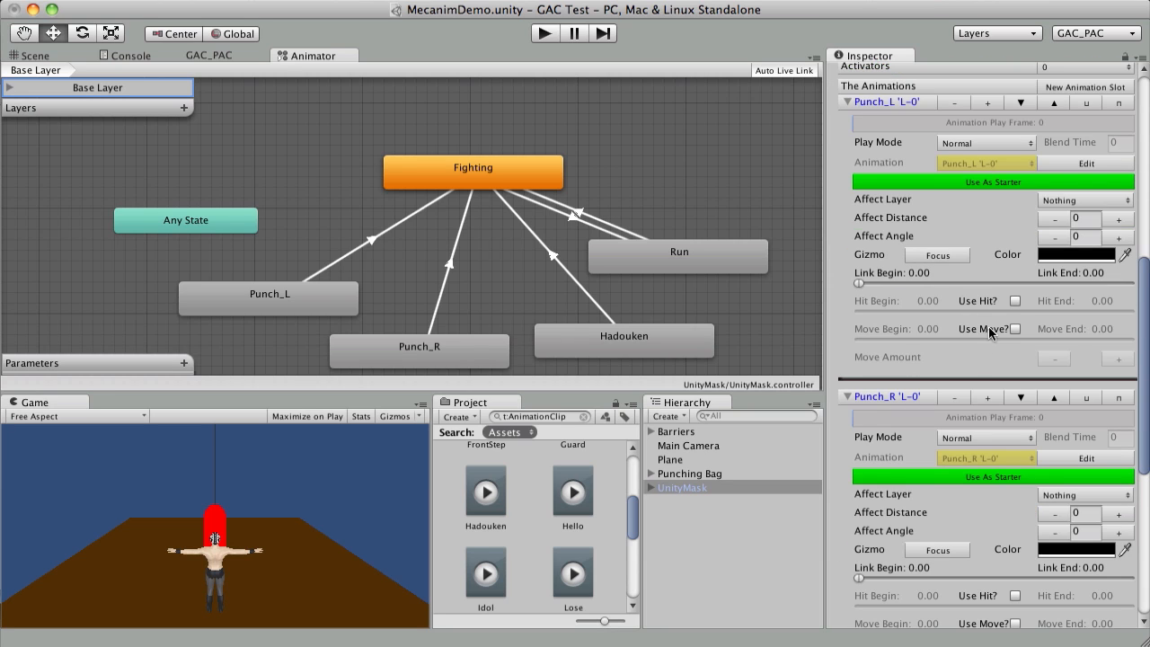
scroll(988, 506, down, 4)
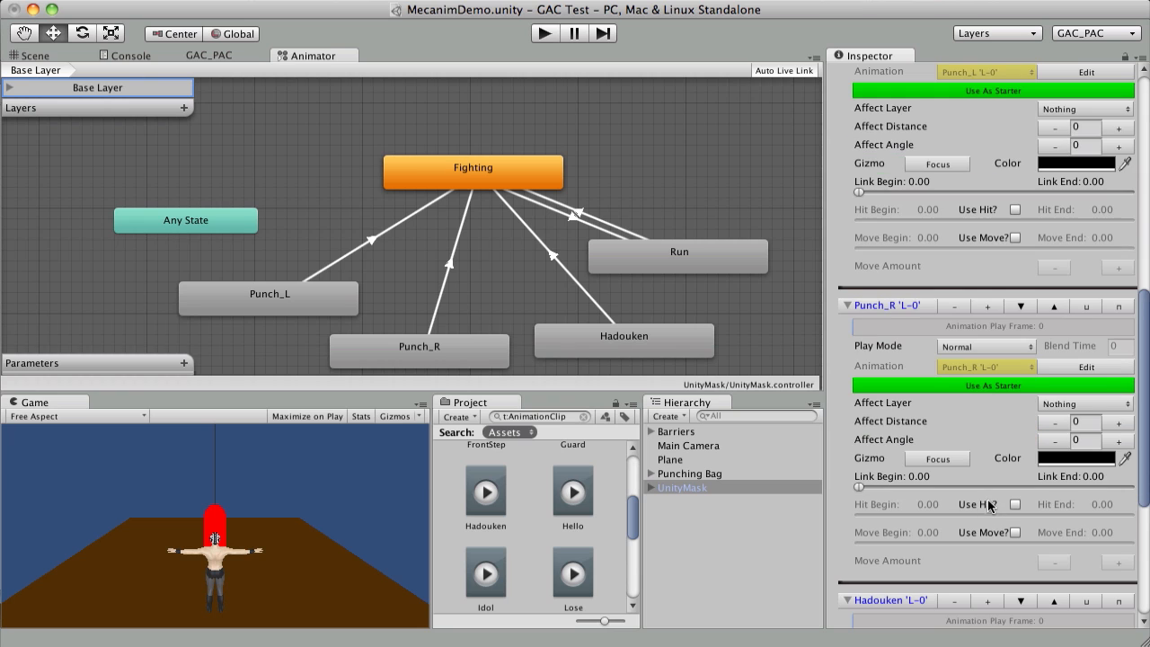
scroll(977, 417, up, 7)
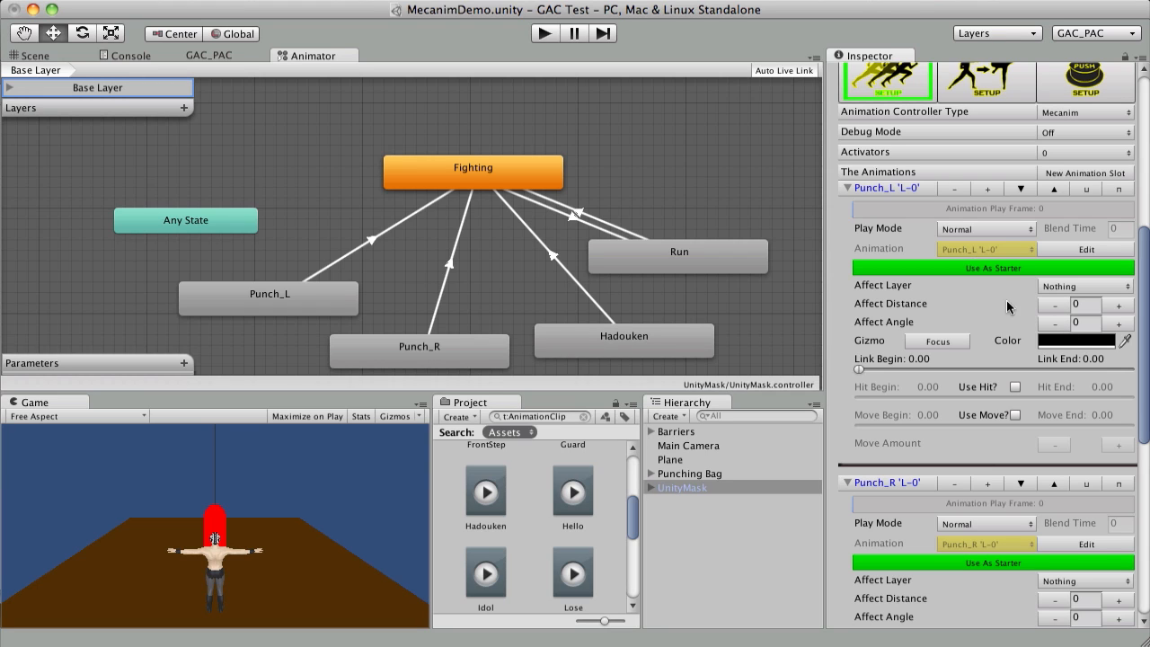
drag(863, 369, 1008, 364)
- Set Punch_R's link range to begin at 0.50 and end at 0.90
scroll(1082, 443, down, 5)
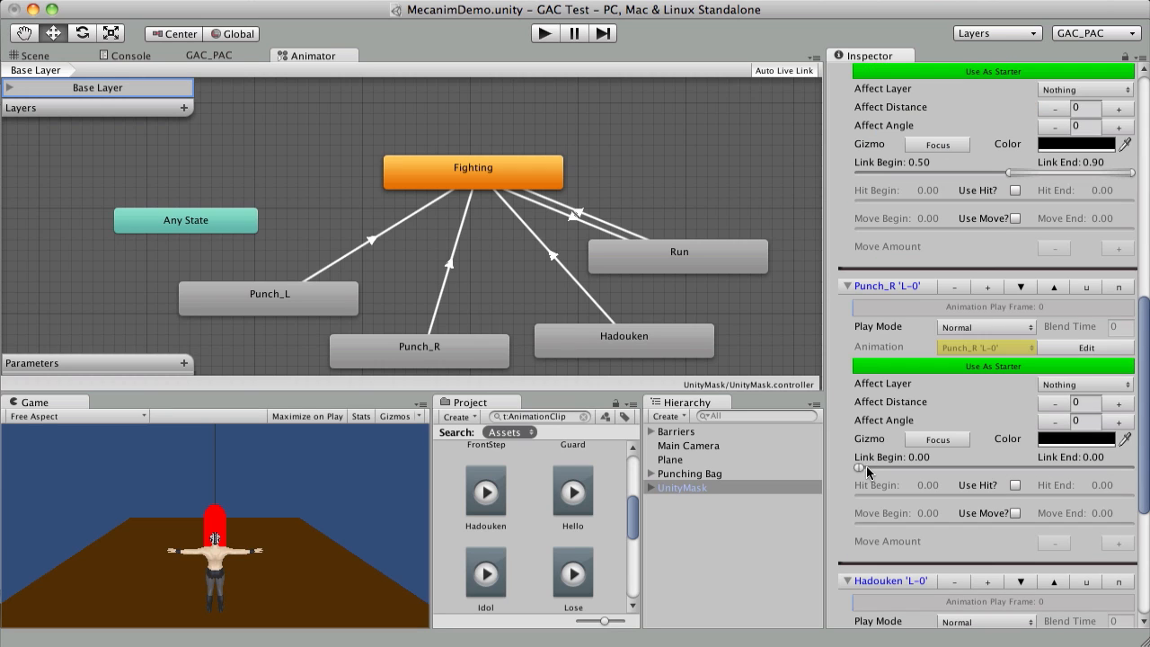
drag(906, 465, 1146, 488)
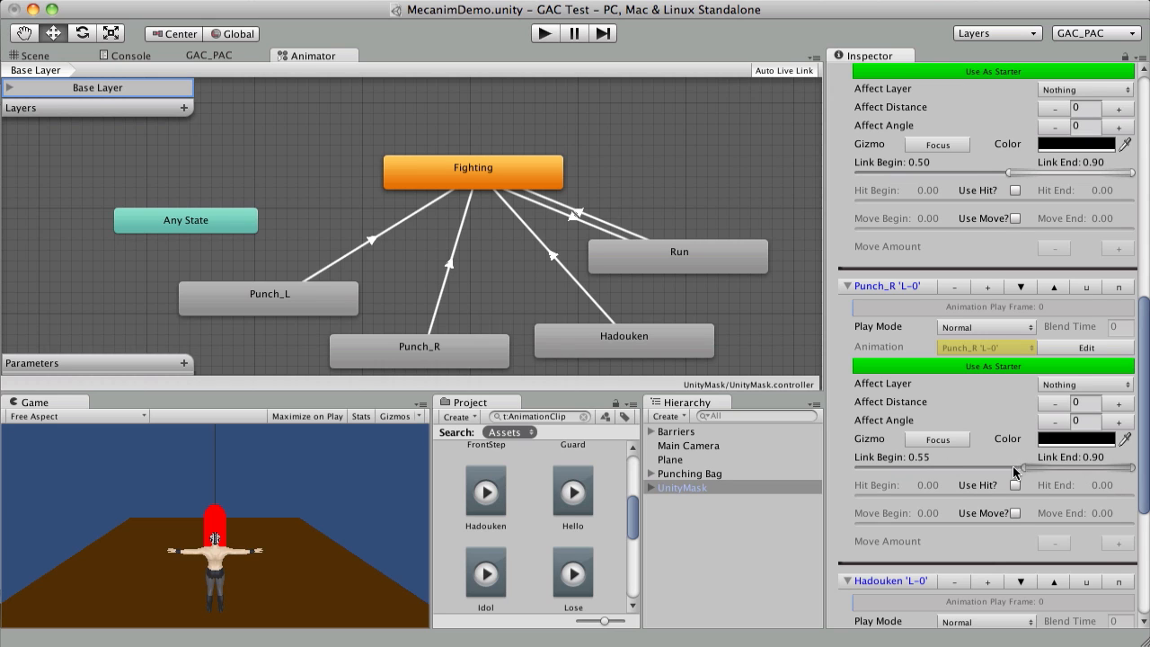
drag(1010, 465, 1006, 463)
- Set Hadouken's link range to begin at 0.65 and end at 0.90
scroll(933, 449, down, 3)
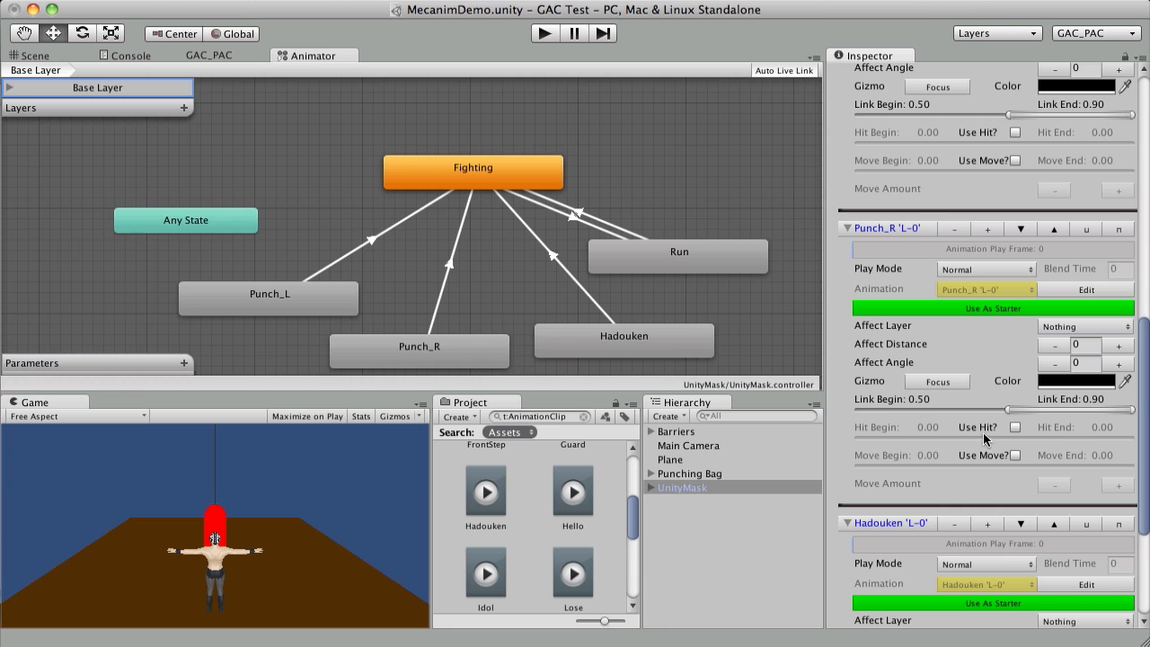
scroll(995, 431, down, 10)
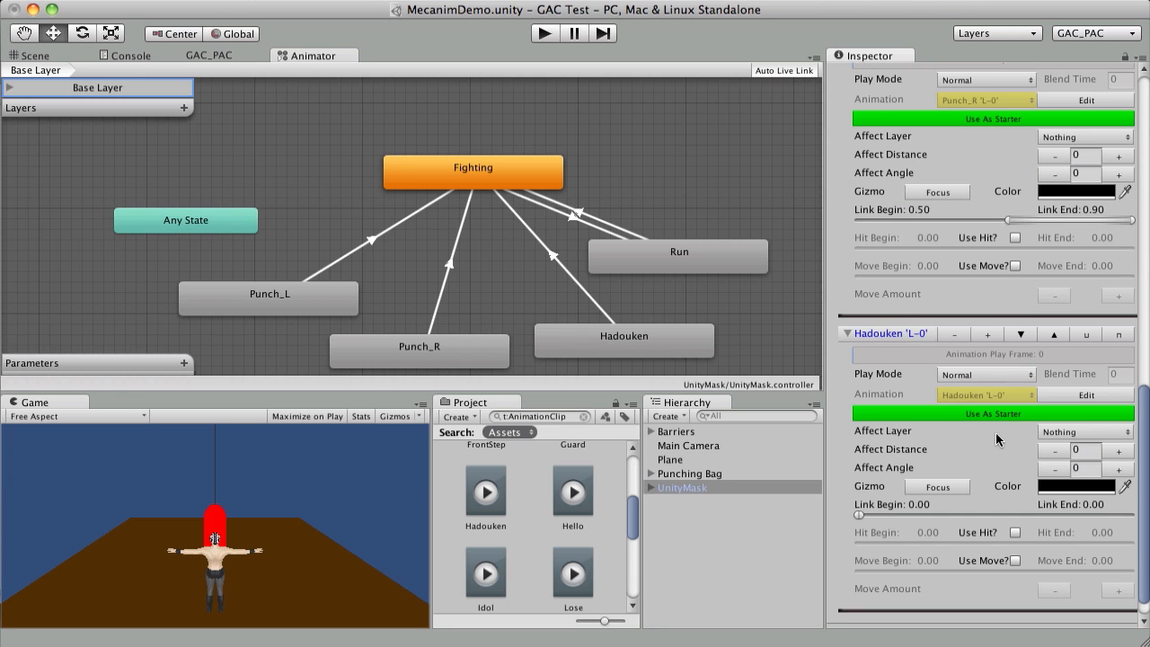
scroll(992, 432, down, 1)
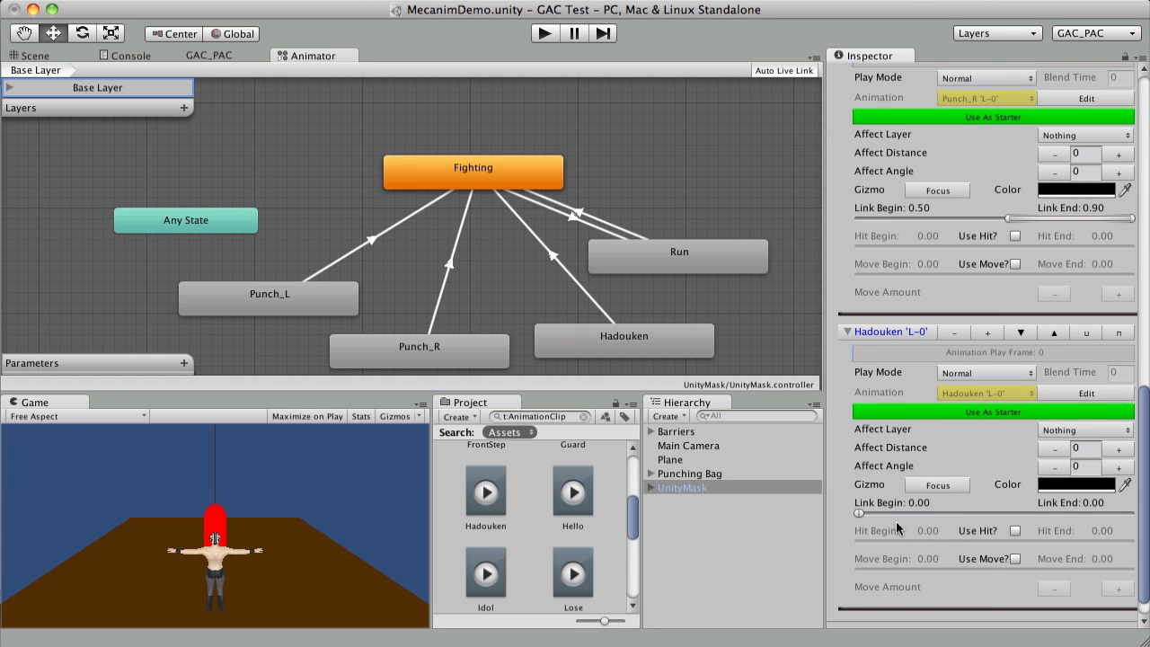
drag(862, 514, 1148, 500)
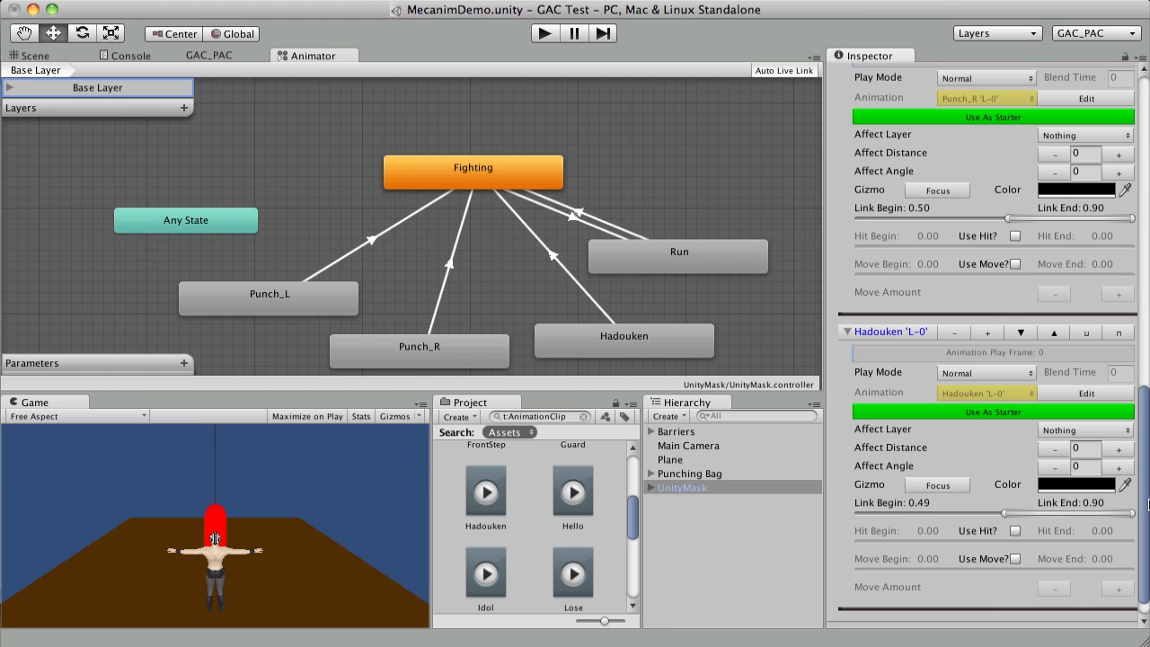
drag(1007, 513, 1044, 525)
drag(1049, 525, 1052, 521)
scroll(1034, 455, down, 1)
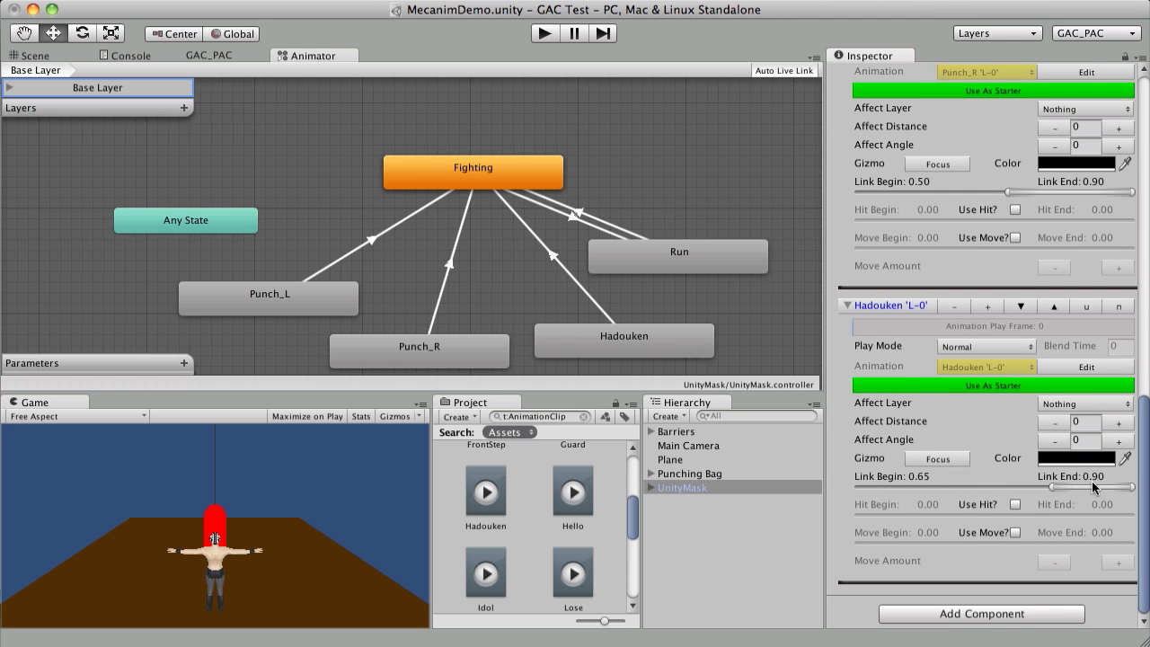
- Review the link ranges and remaining settings of the Punch_L, Punch_R and Hadouken animation slots
scroll(958, 454, up, 6)
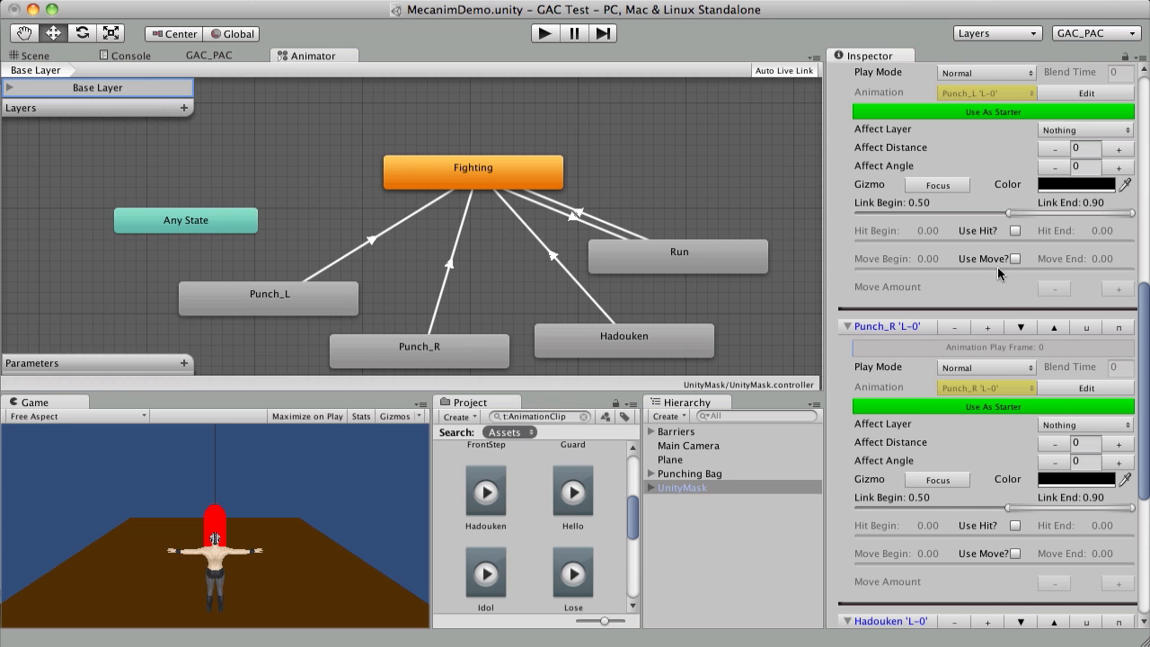
scroll(998, 266, up, 2)
scroll(1000, 308, up, 2)
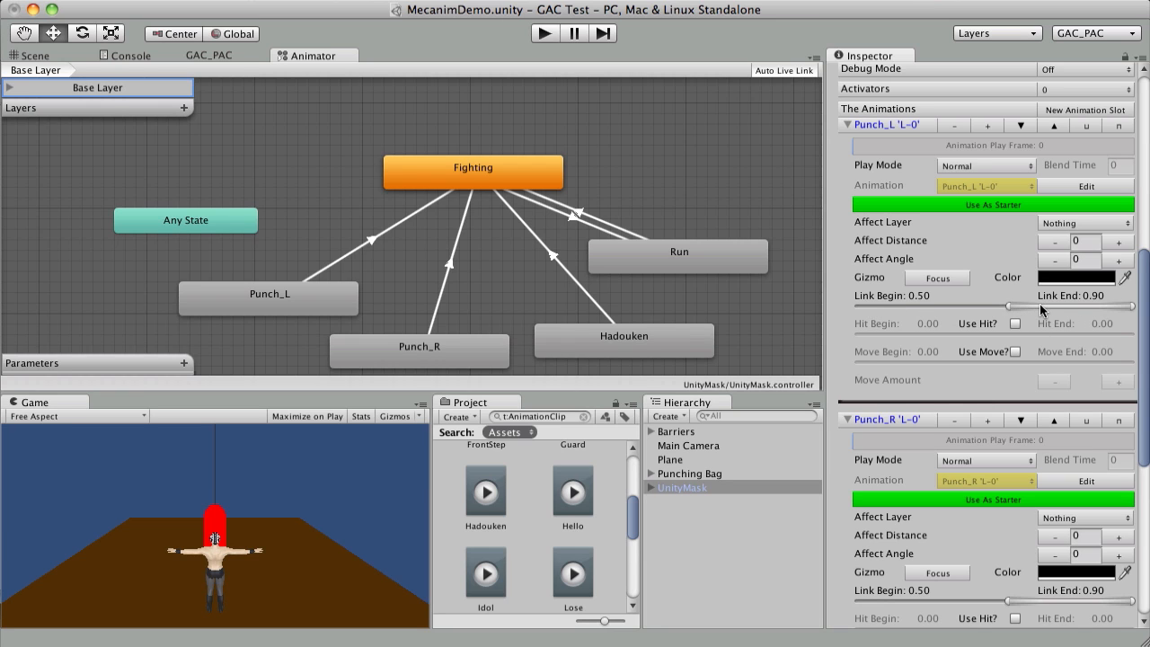
scroll(948, 309, up, 4)
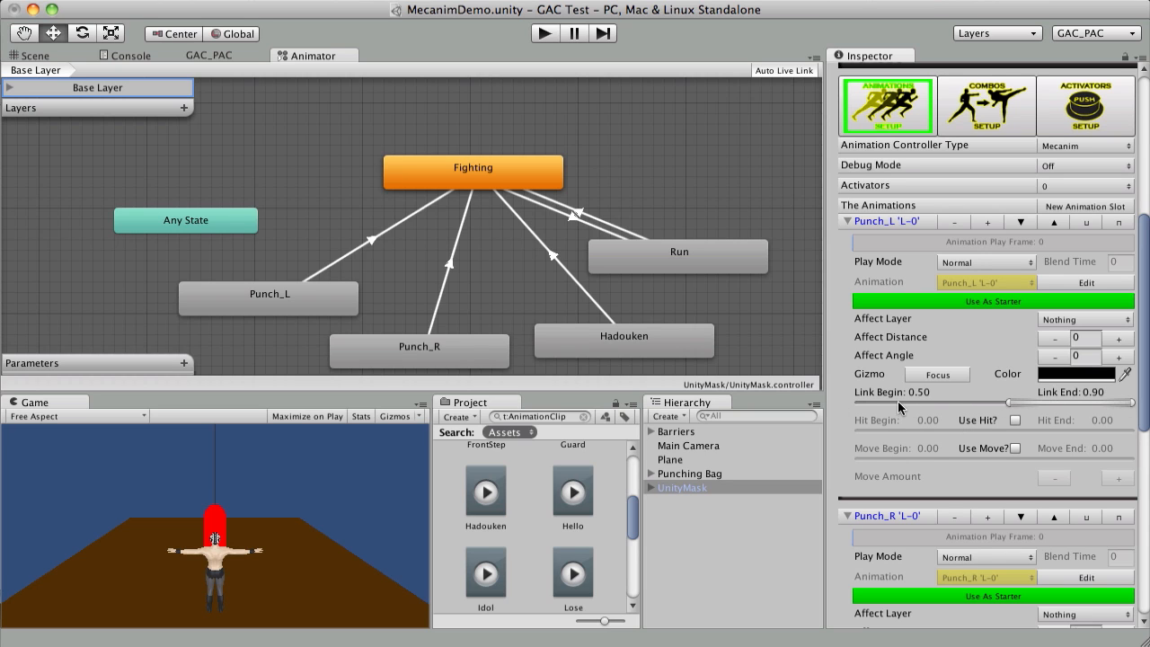
scroll(1004, 407, down, 3)
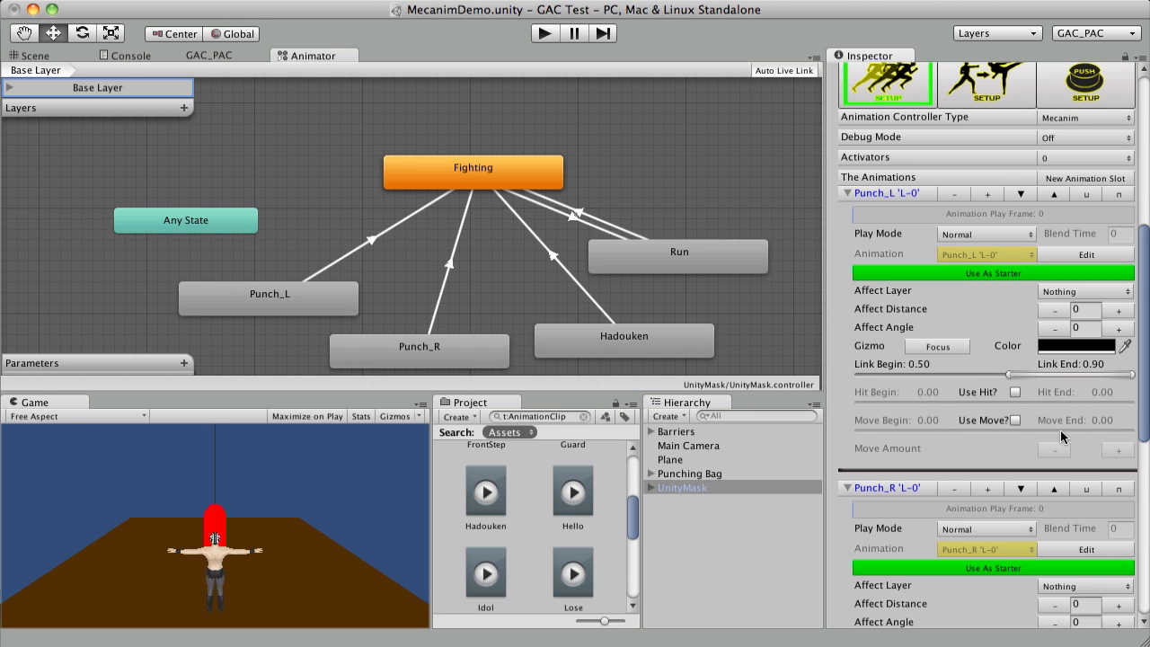
scroll(952, 417, down, 5)
scroll(954, 416, down, 5)
scroll(955, 371, up, 1)
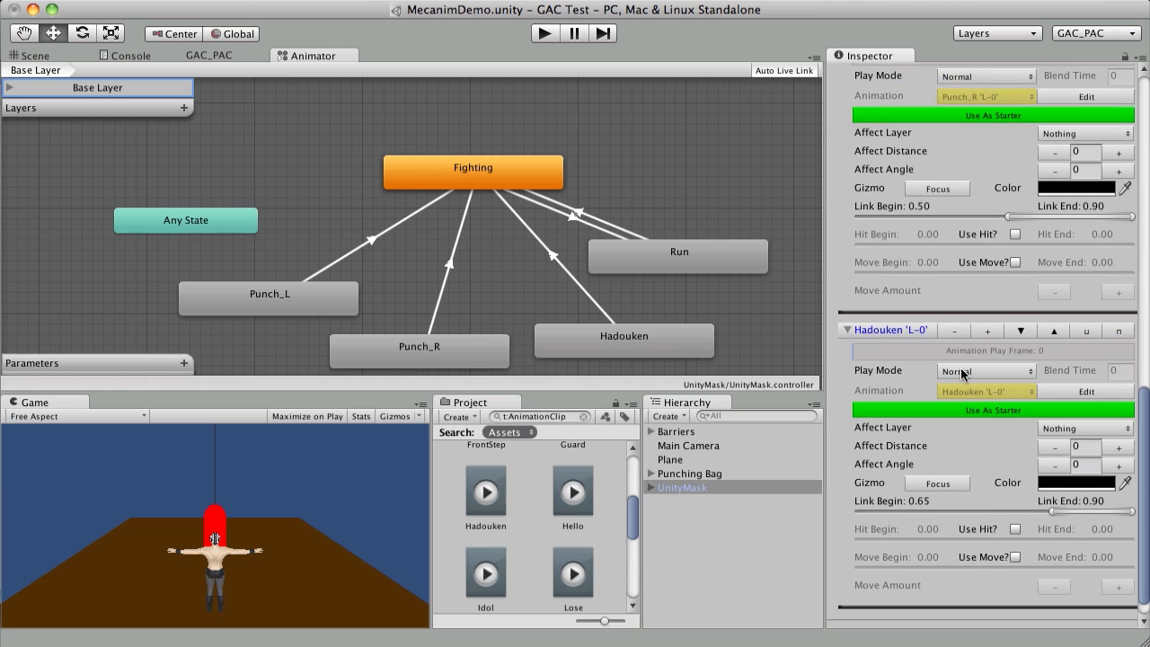
- Enable Use Hit for Punch_R and set its hit range from 0.10 to 0.70
scroll(974, 366, up, 2)
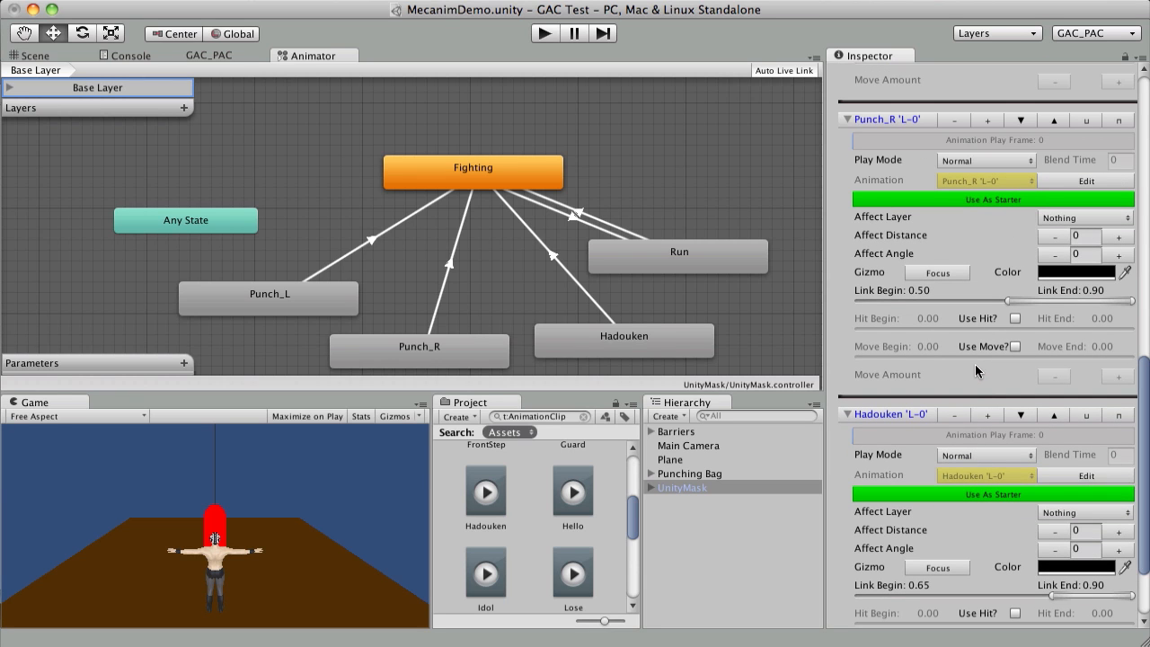
scroll(975, 364, up, 1)
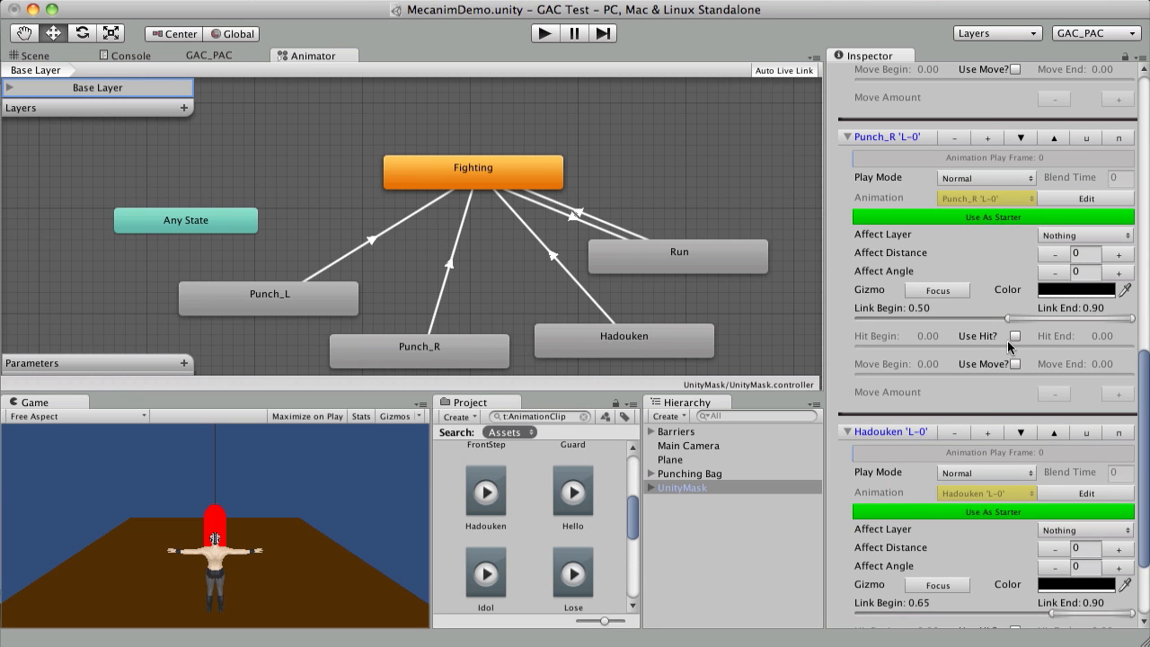
click(1016, 339)
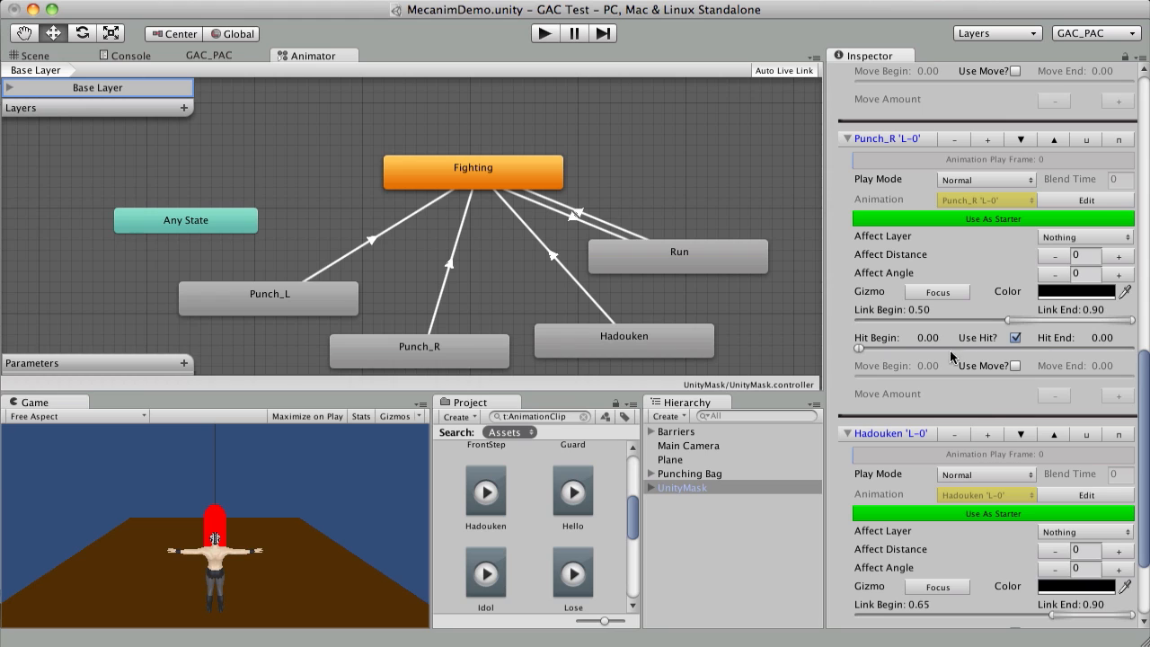
drag(860, 350, 1073, 357)
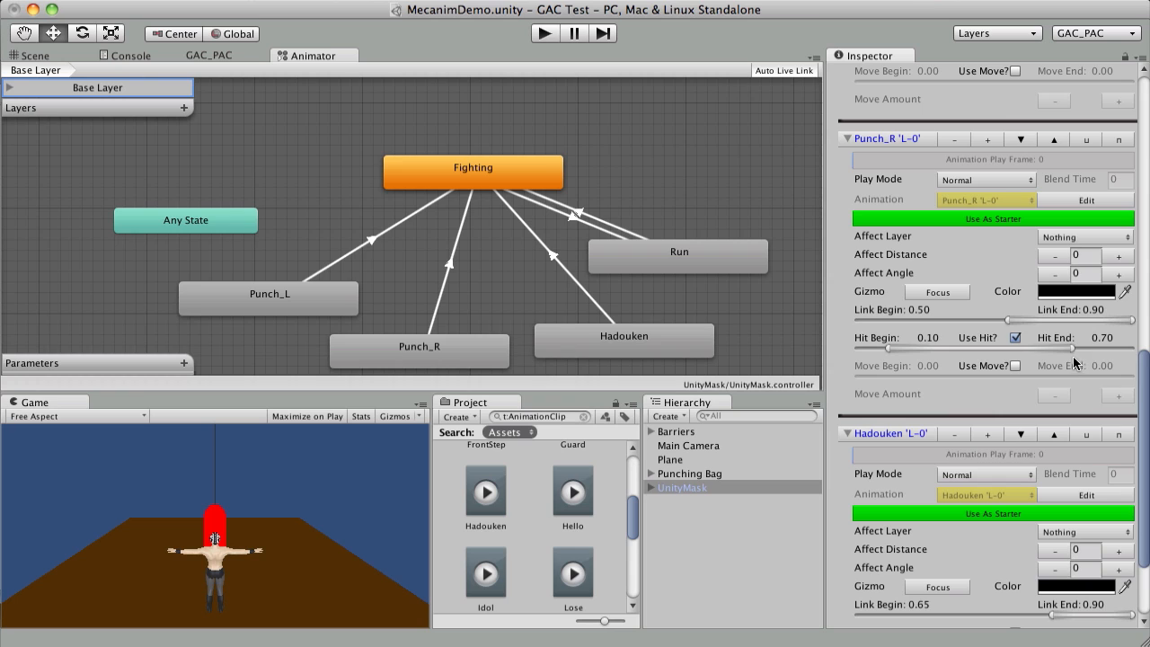
- Enable Use Hit for Hadouken and set its hit range from 0.10 to 0.70
scroll(1026, 384, down, 3)
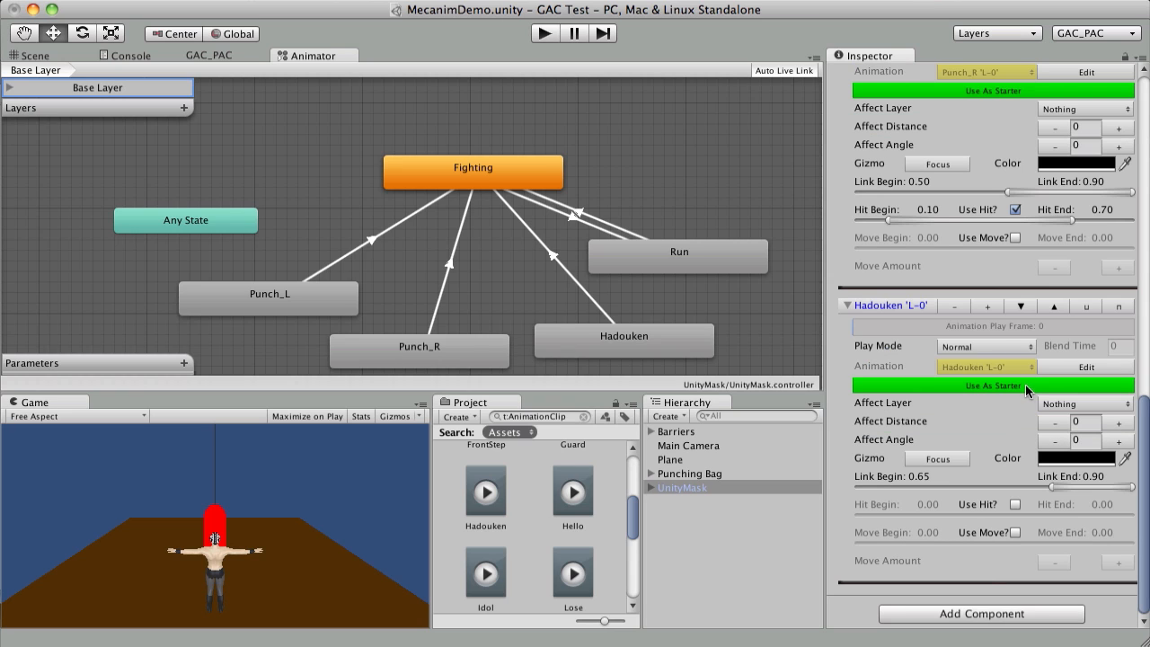
click(1016, 504)
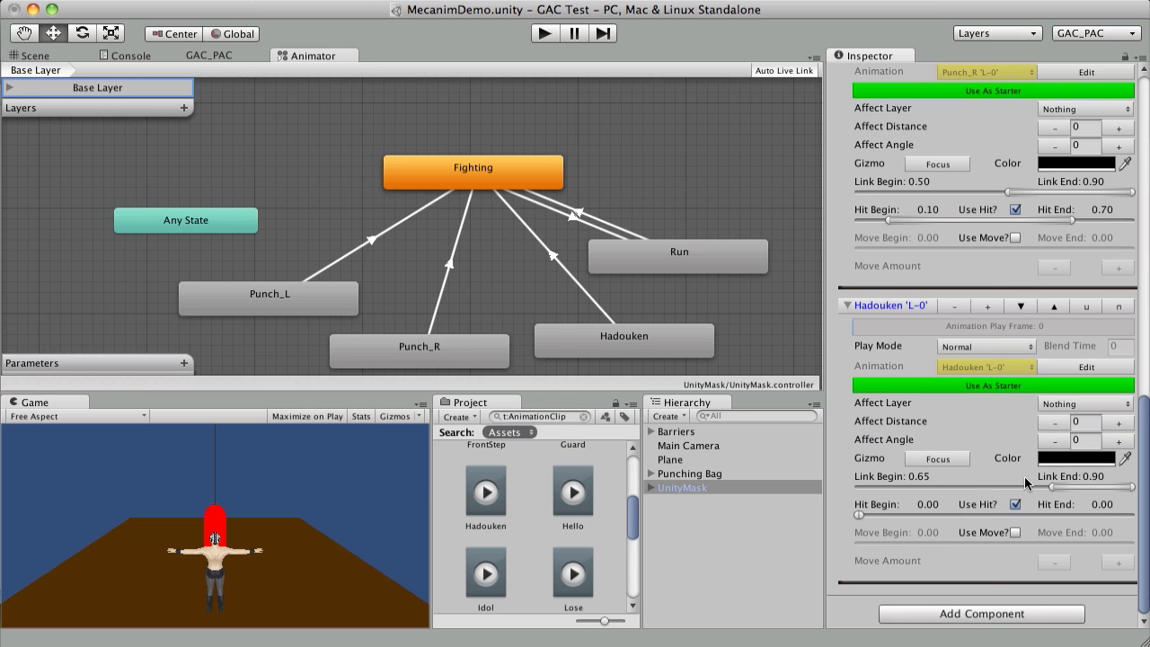
drag(861, 515, 1072, 523)
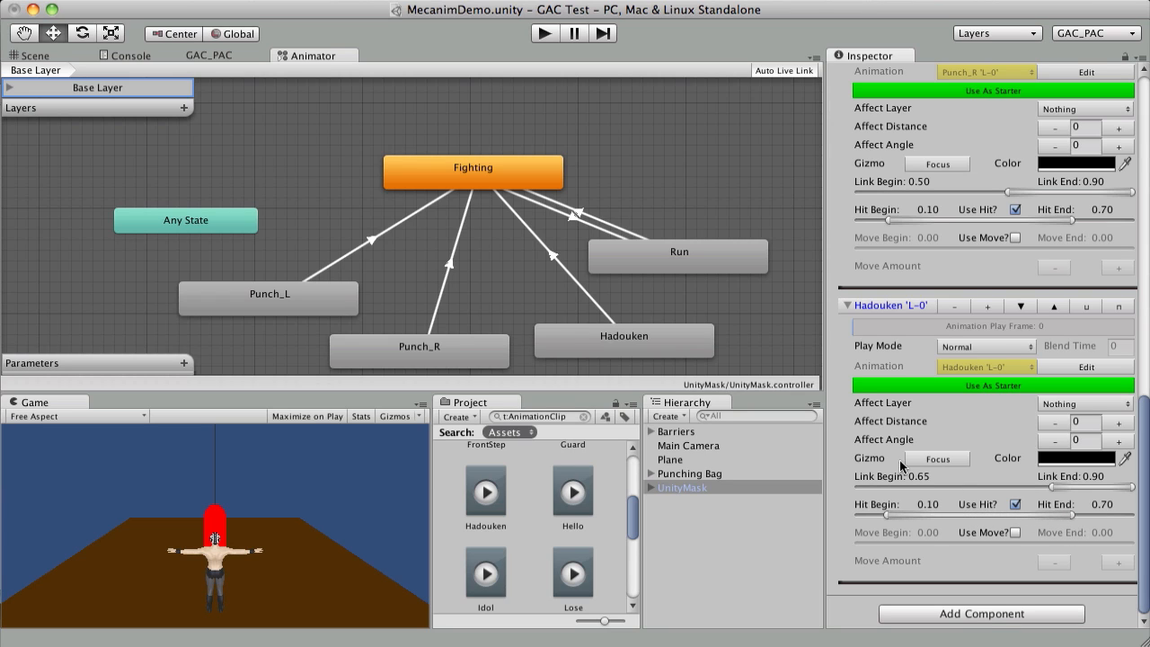
- Enable Use Move for Hadouken and set its move range from 0.25 to 0.50
click(1015, 533)
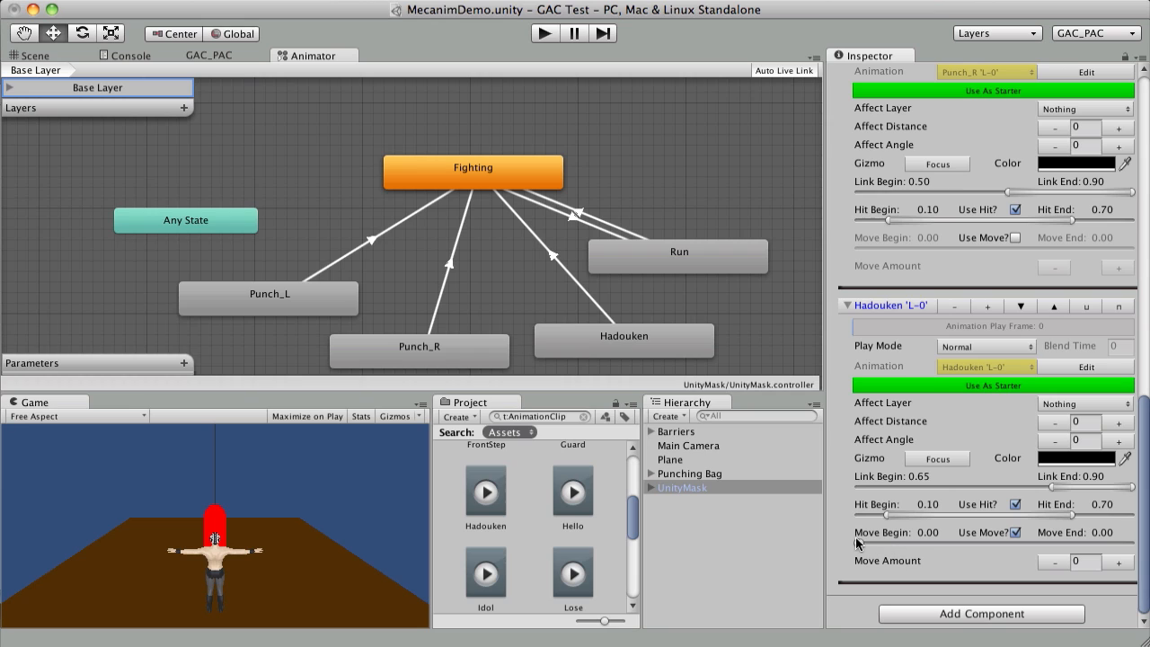
drag(860, 544, 887, 546)
drag(887, 546, 957, 559)
drag(967, 541, 1002, 551)
drag(1002, 550, 1013, 554)
- Set Hadouken's Move Amount to 0.1, trying a small increment and reverting it
click(1073, 561)
text(0.1)
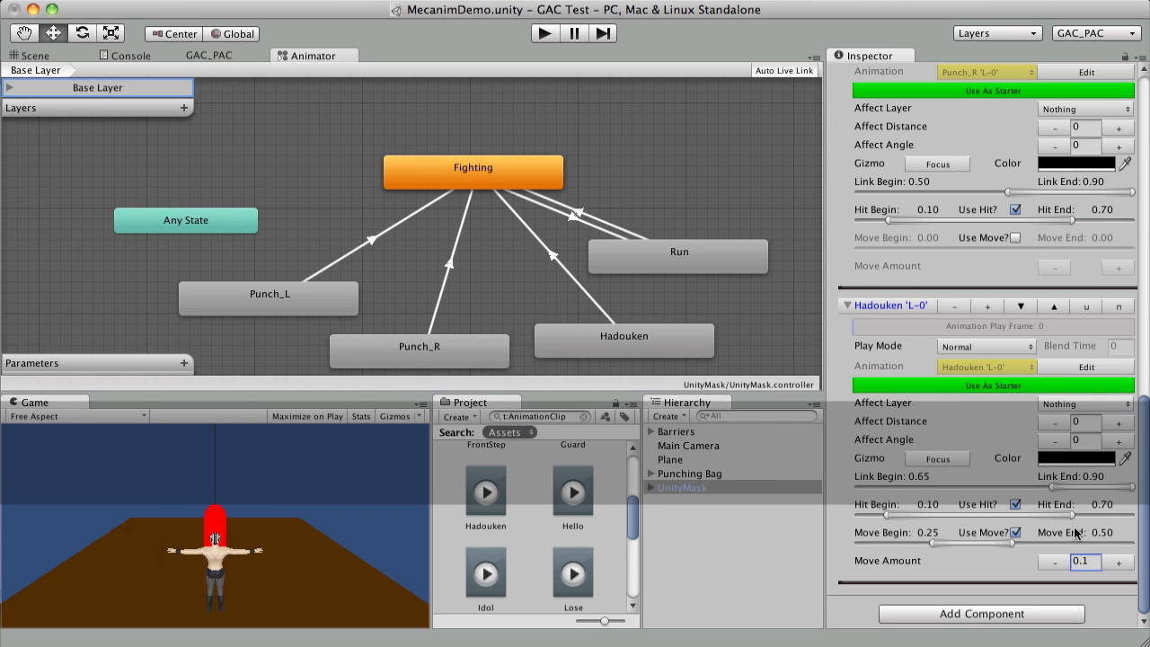
click(1120, 562)
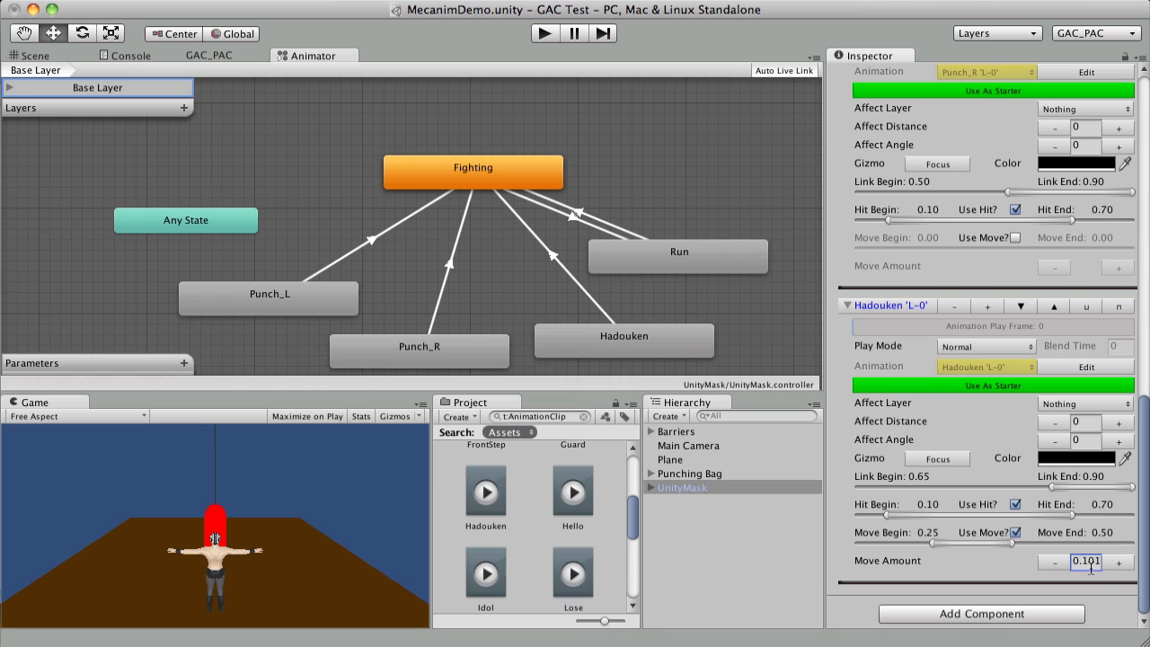
click(1056, 561)
- Enable Use Move for Punch_R and set its move range from 0.00 to 0.30
scroll(1038, 458, up, 2)
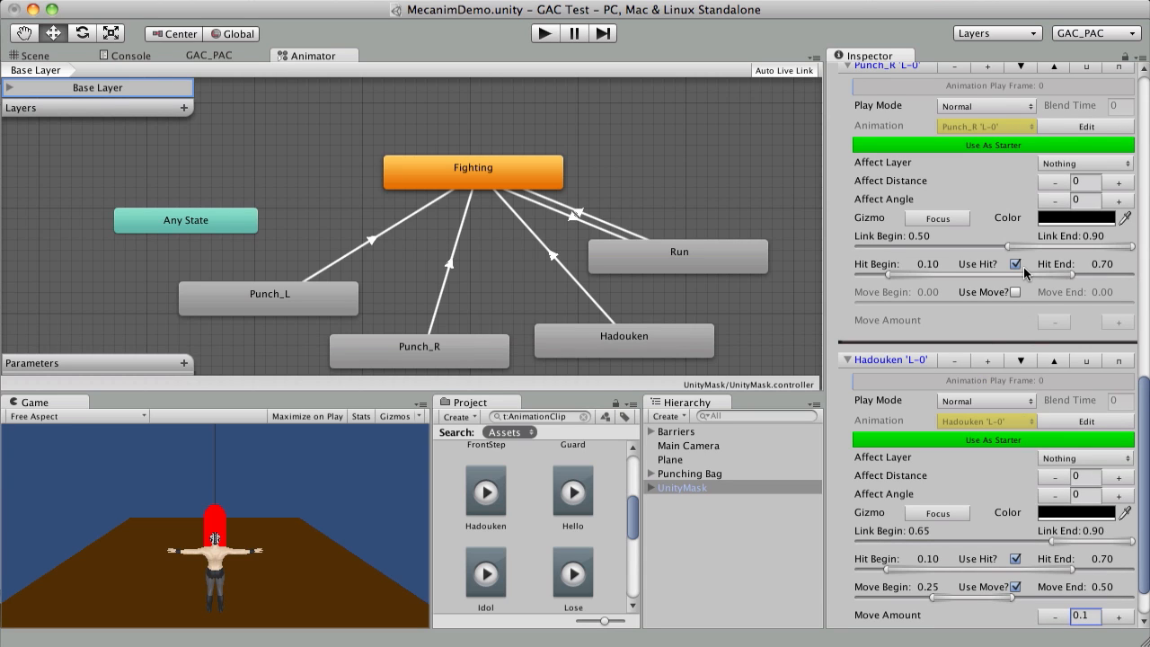
scroll(1032, 403, up, 1)
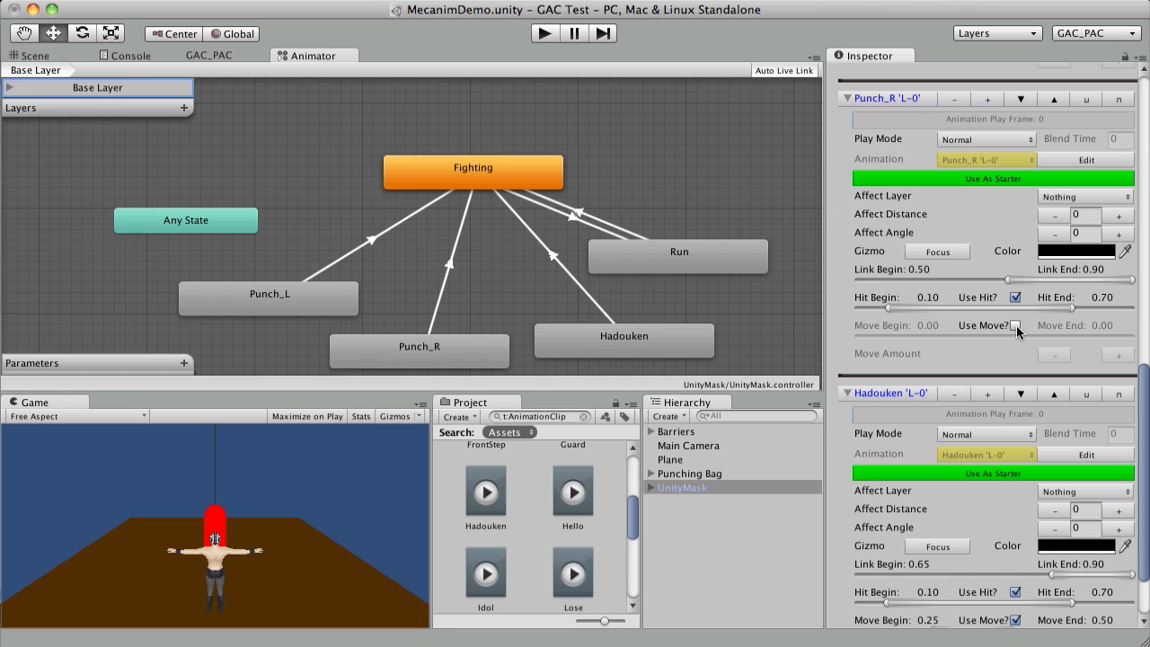
click(1016, 325)
drag(861, 337, 951, 346)
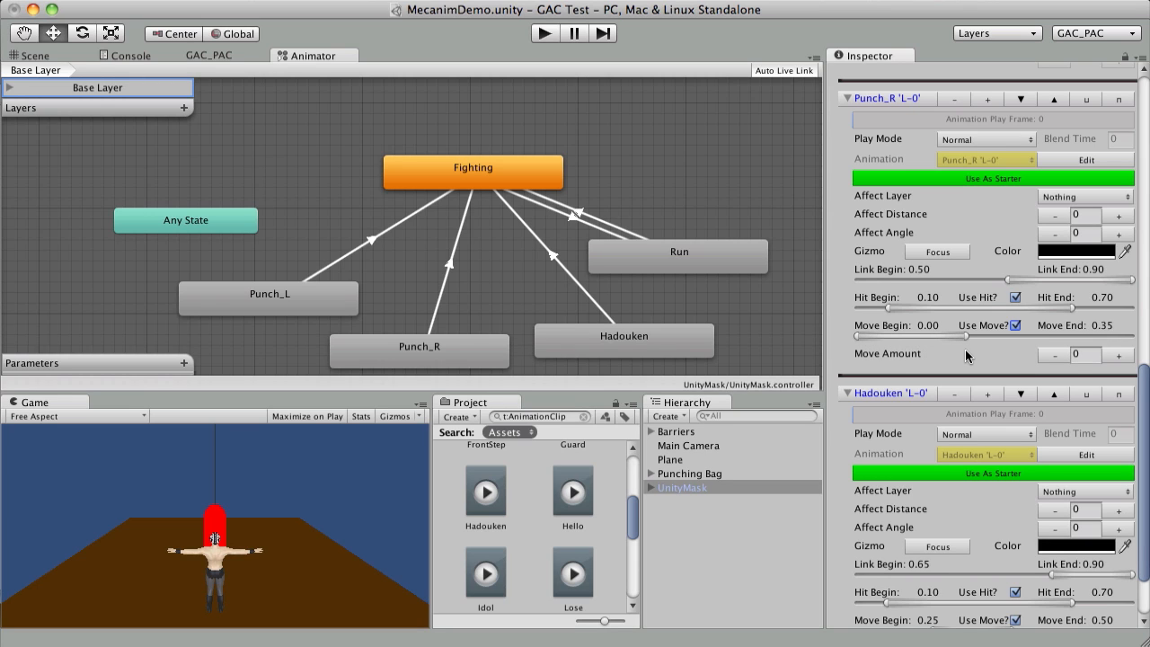
- Set Punch_R's Move Amount to 0.1
click(1090, 355)
text(0.001)
double_click(1093, 355)
text(0.1)
- Check which layer the Punching Bag object is assigned to
scroll(991, 346, up, 5)
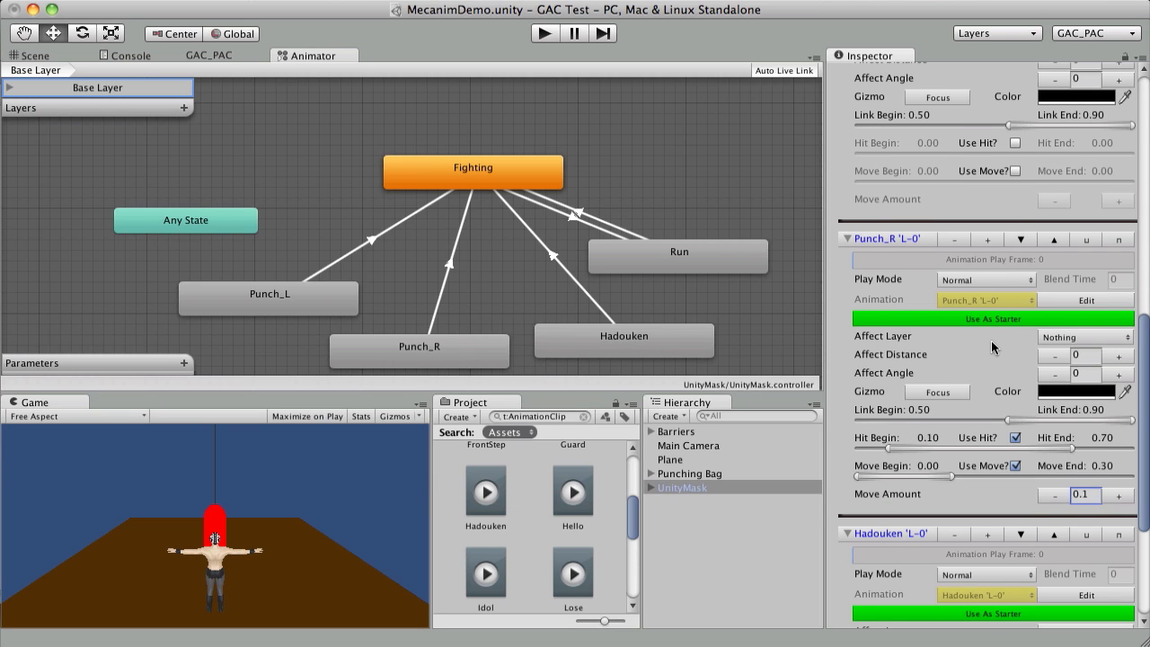
scroll(991, 346, up, 1)
scroll(955, 334, up, 3)
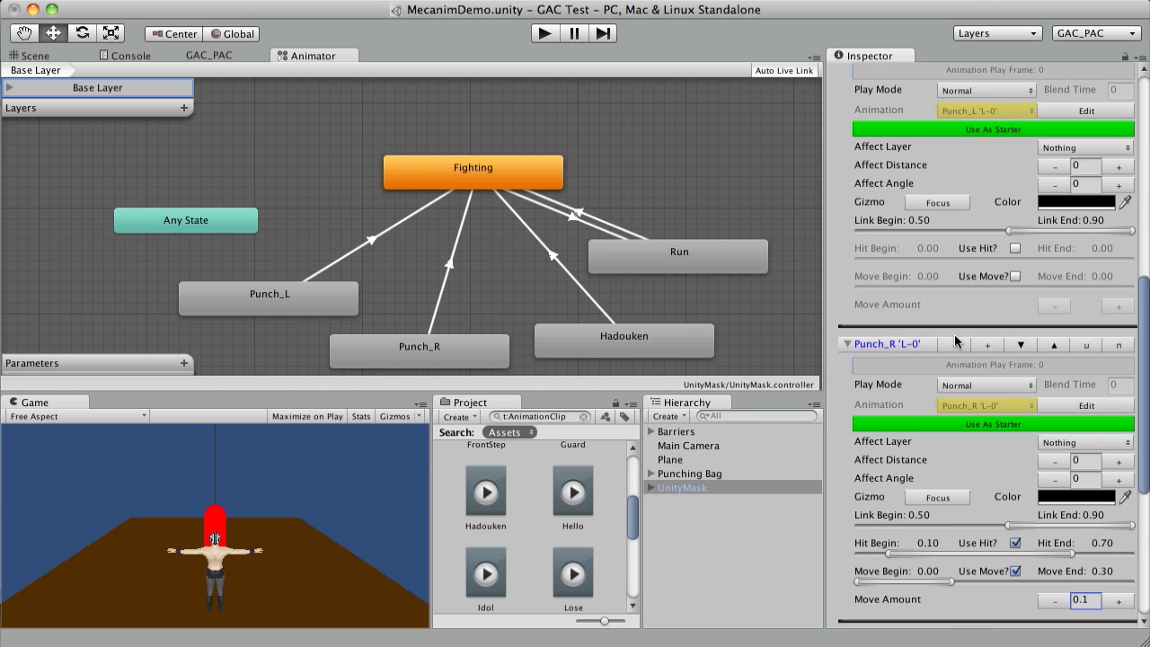
scroll(1034, 382, up, 3)
scroll(1042, 447, up, 5)
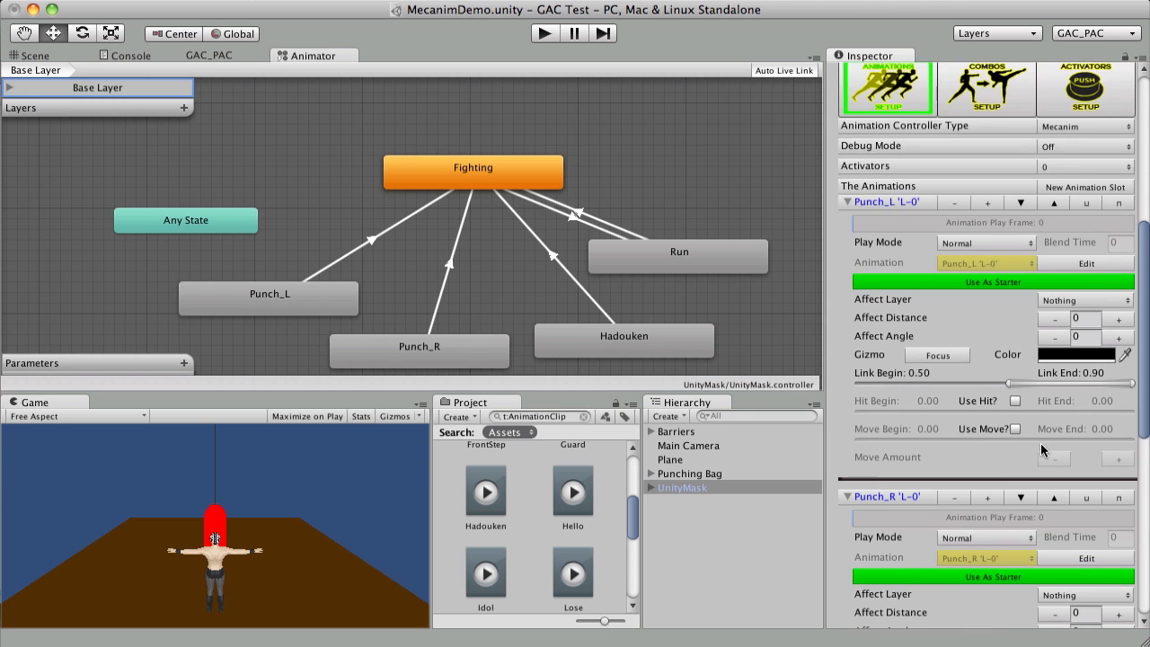
scroll(1007, 389, up, 2)
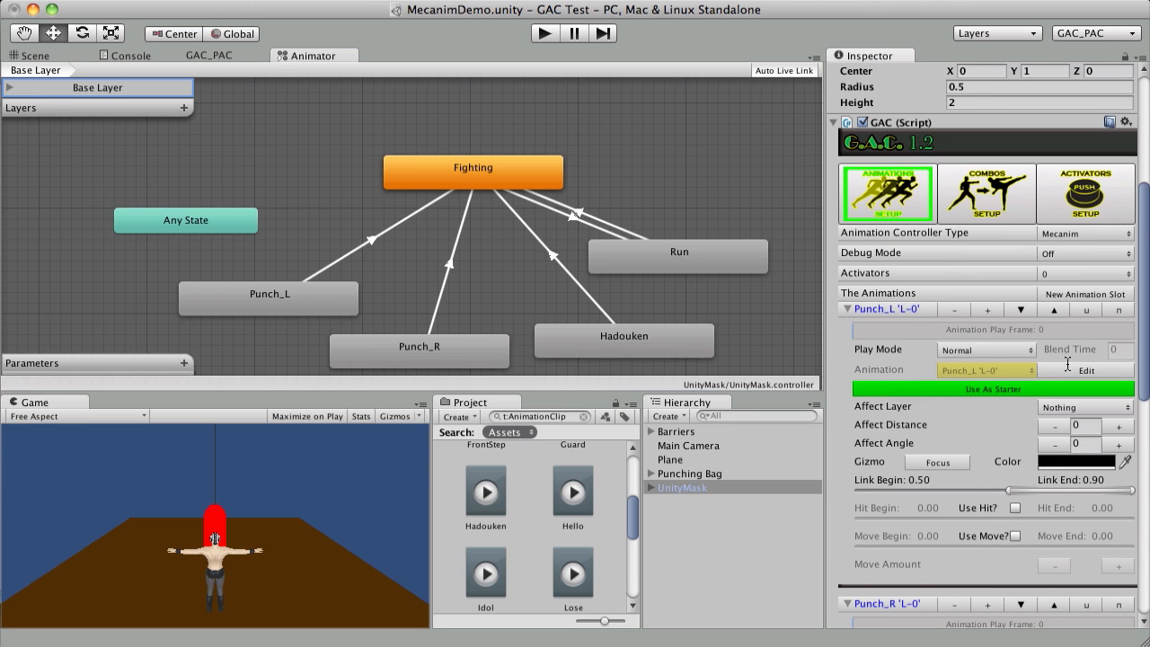
scroll(1017, 402, up, 1)
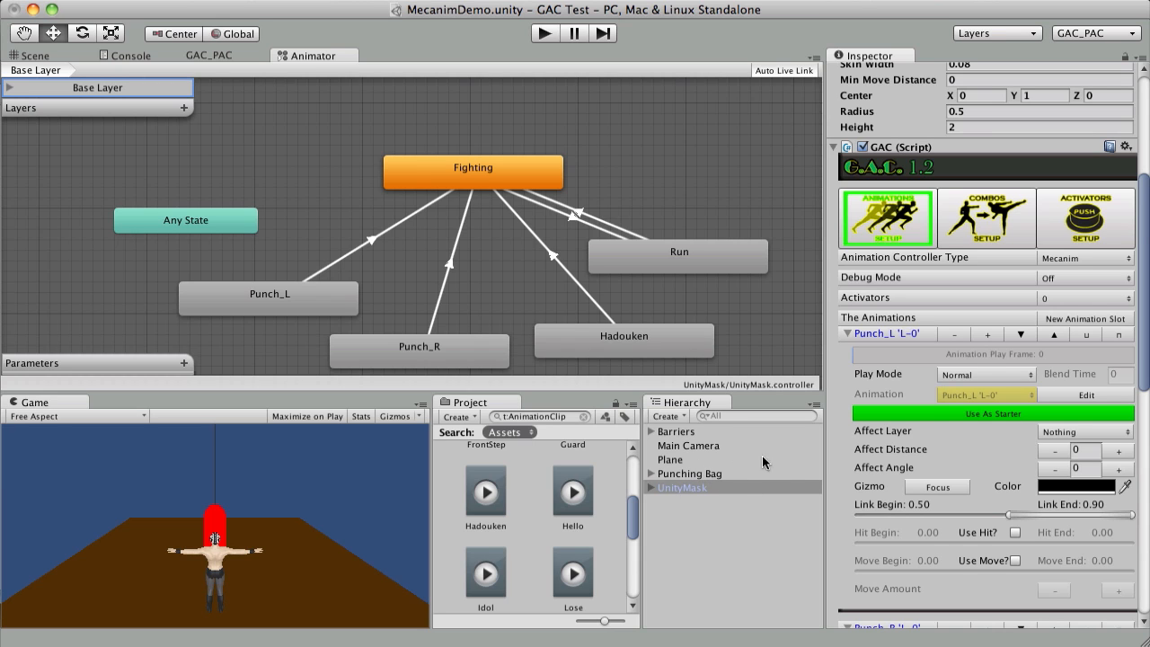
scroll(997, 427, down, 2)
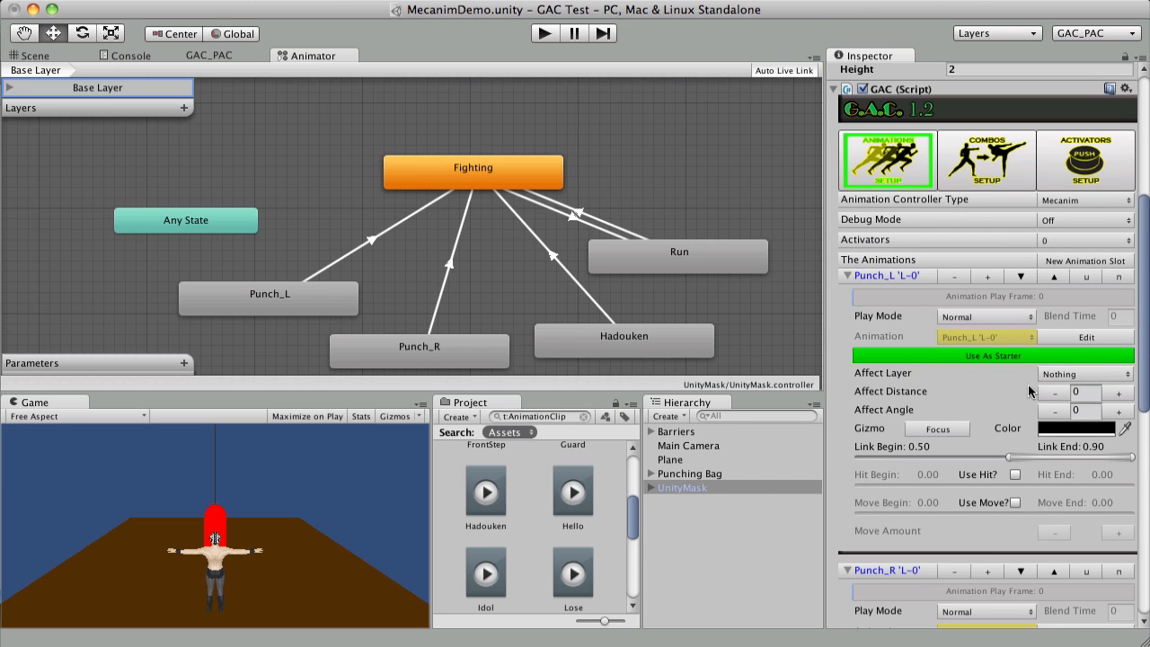
click(700, 474)
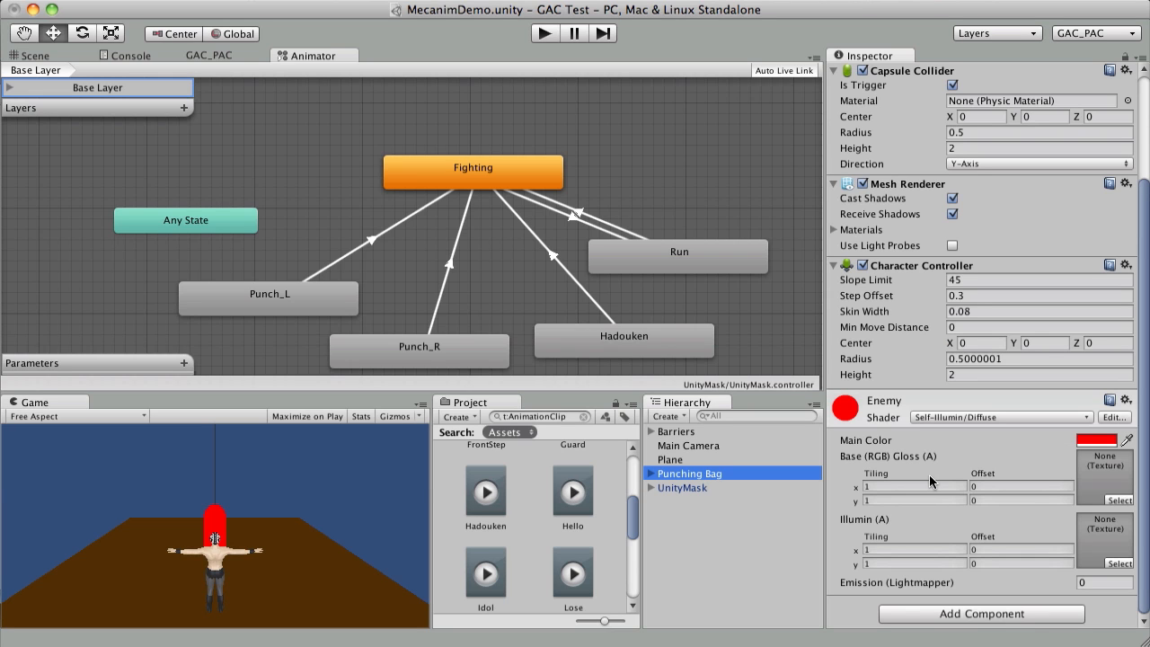
scroll(929, 475, up, 1)
scroll(989, 501, up, 4)
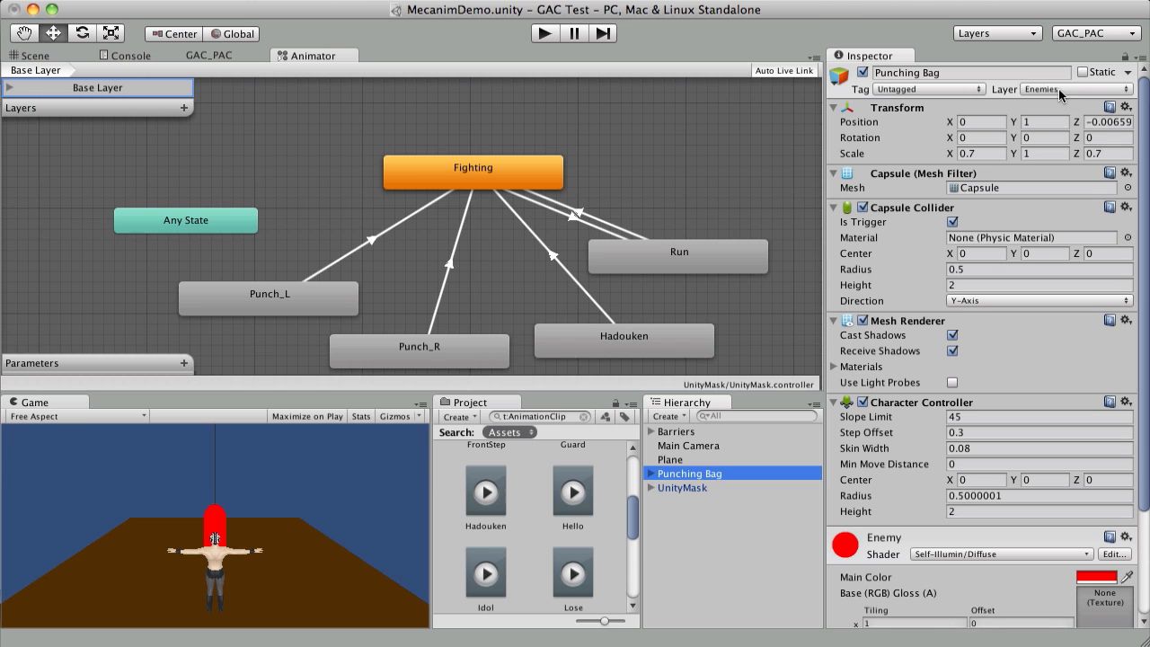
- Select UnityMask again and set Punch_L's Affect Layer to Enemies
click(703, 491)
scroll(960, 476, down, 10)
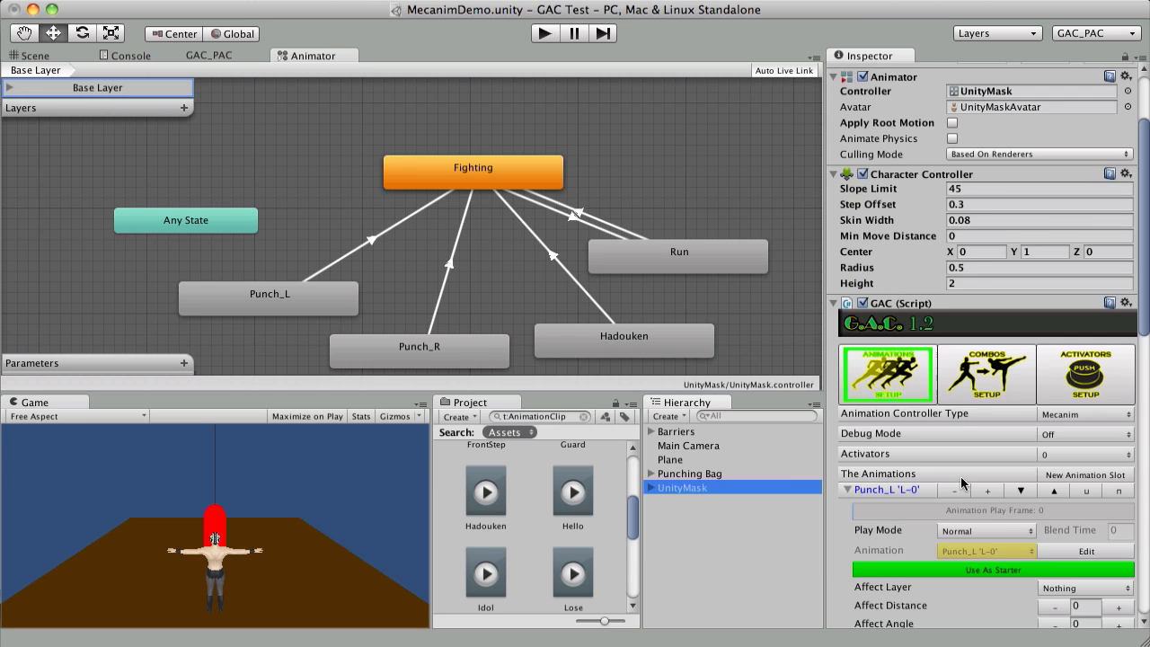
click(1089, 422)
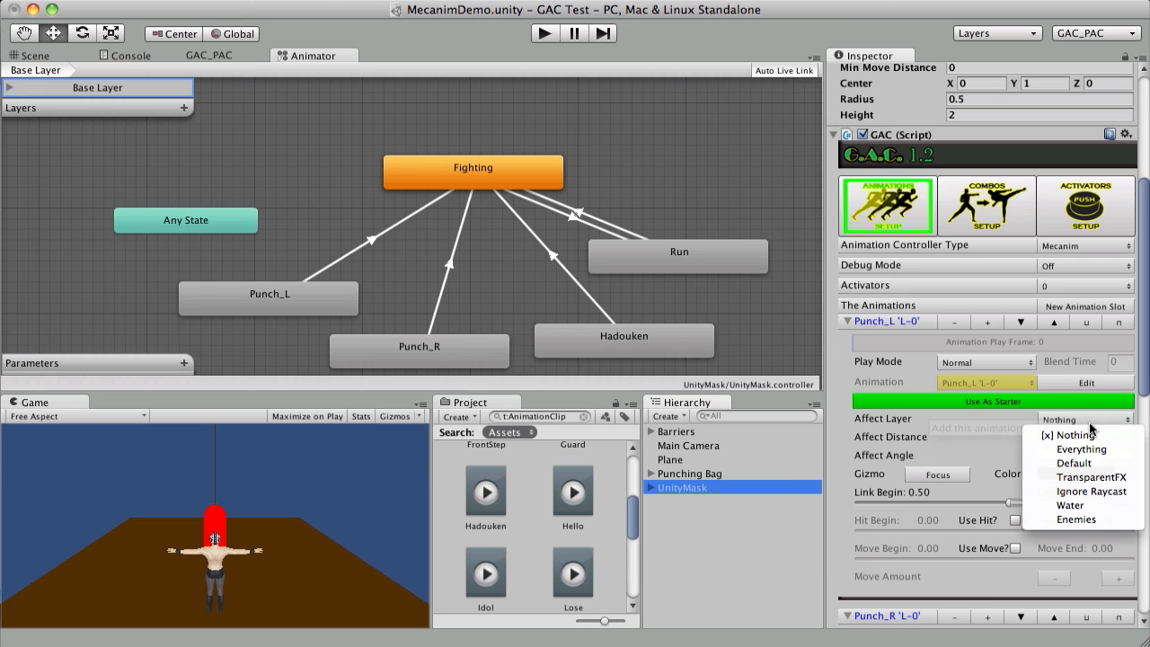
click(1065, 537)
- Set the Affect Layer of both Punch_R and Hadouken to Enemies
scroll(1028, 467, down, 5)
scroll(1028, 467, down, 5)
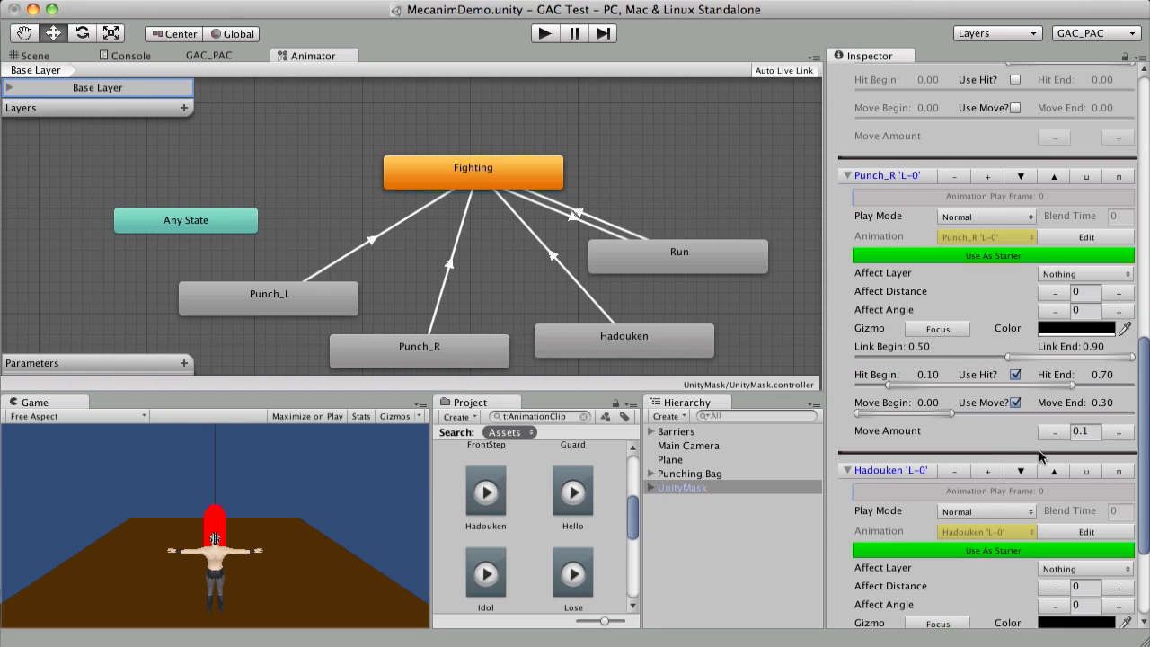
click(1078, 274)
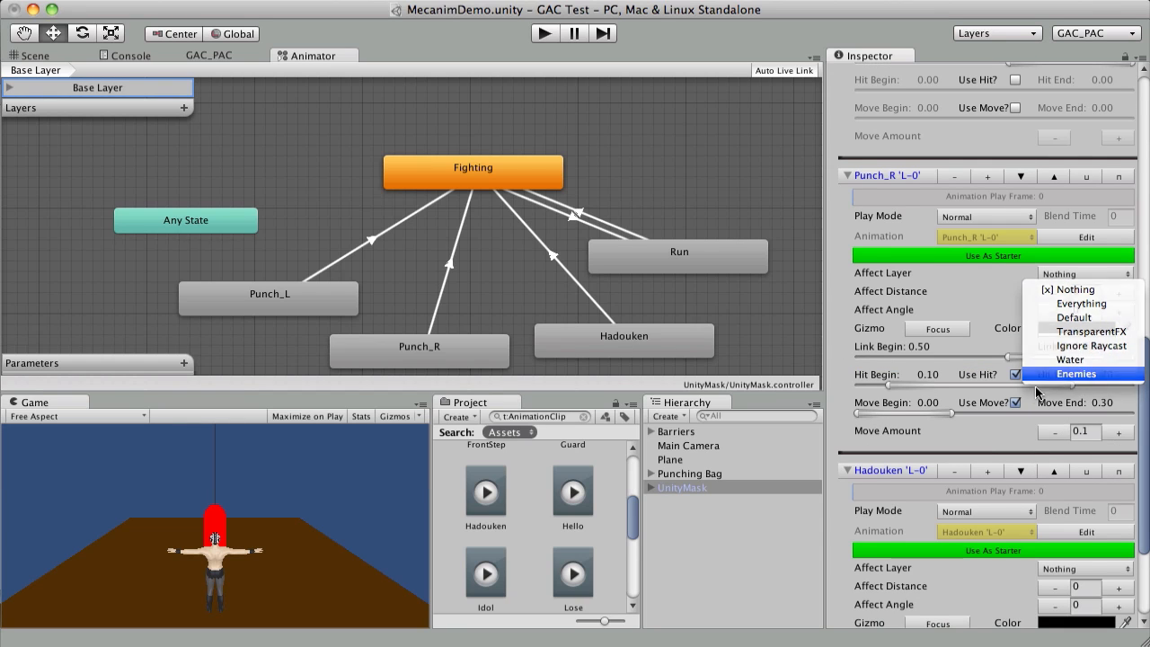
click(1070, 374)
scroll(1061, 378, down, 4)
click(1108, 447)
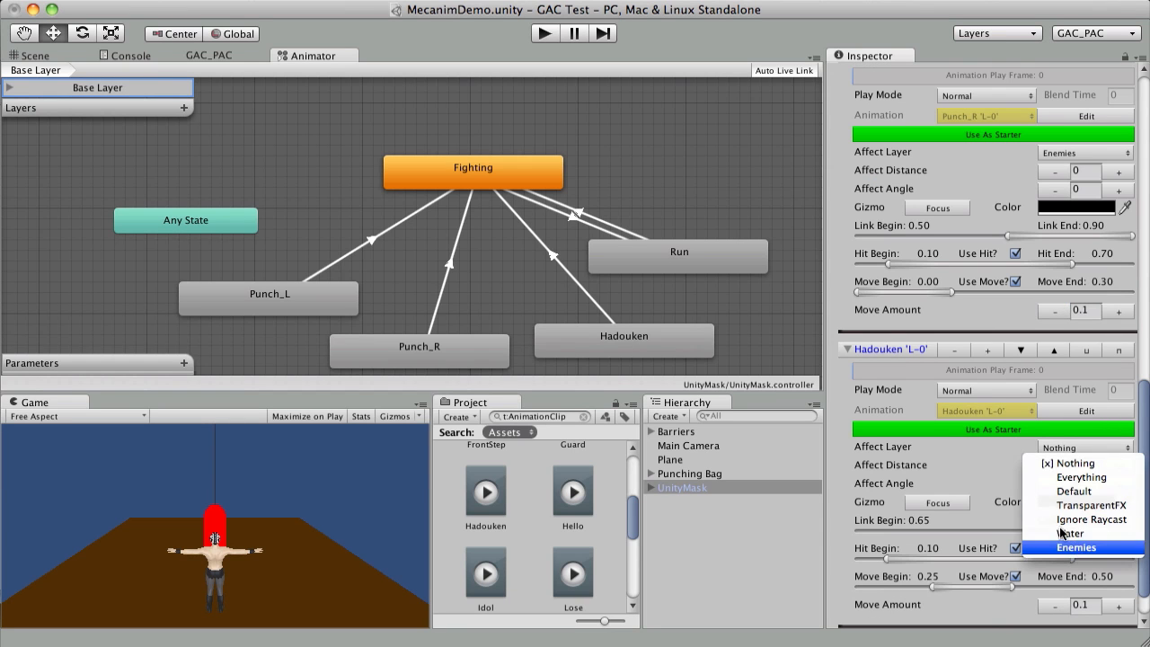
click(1077, 547)
- Set Punch_L's Affect Distance to 2 and its Affect Angle to 90
scroll(976, 394, up, 8)
scroll(976, 395, up, 3)
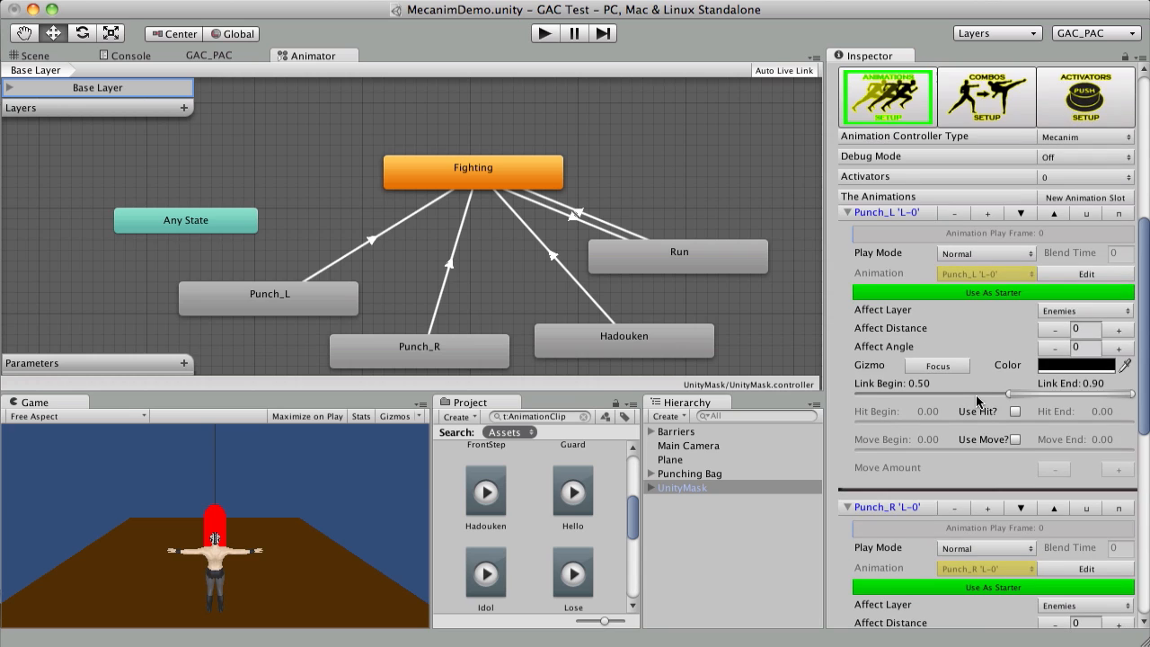
click(1094, 329)
text(2)
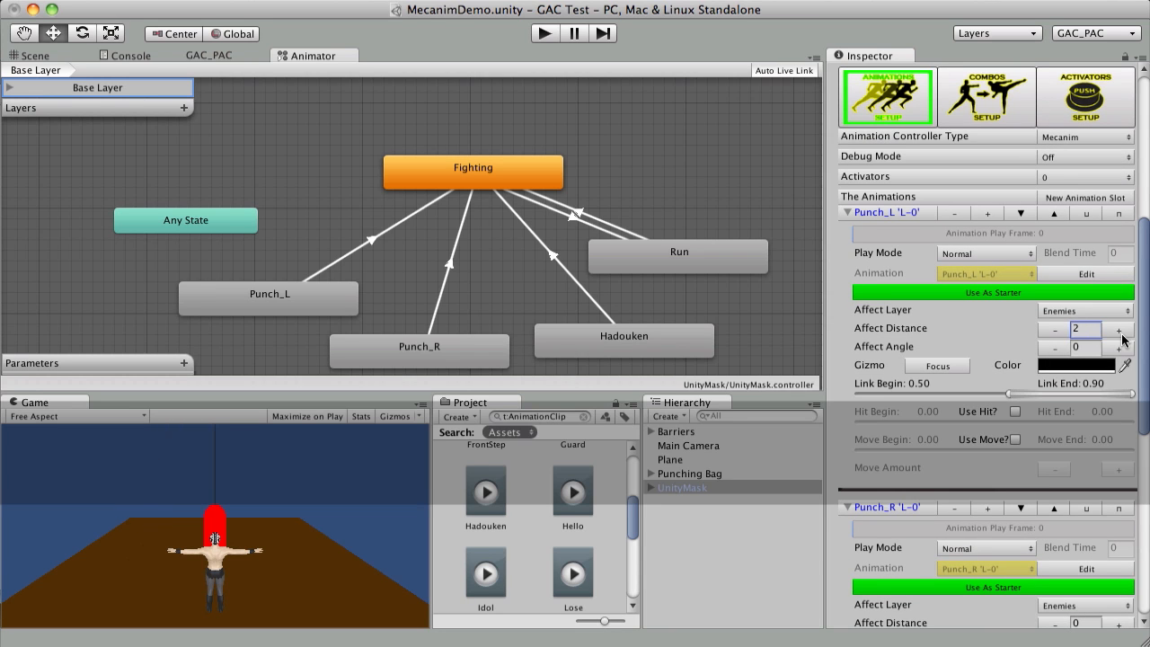
click(1080, 349)
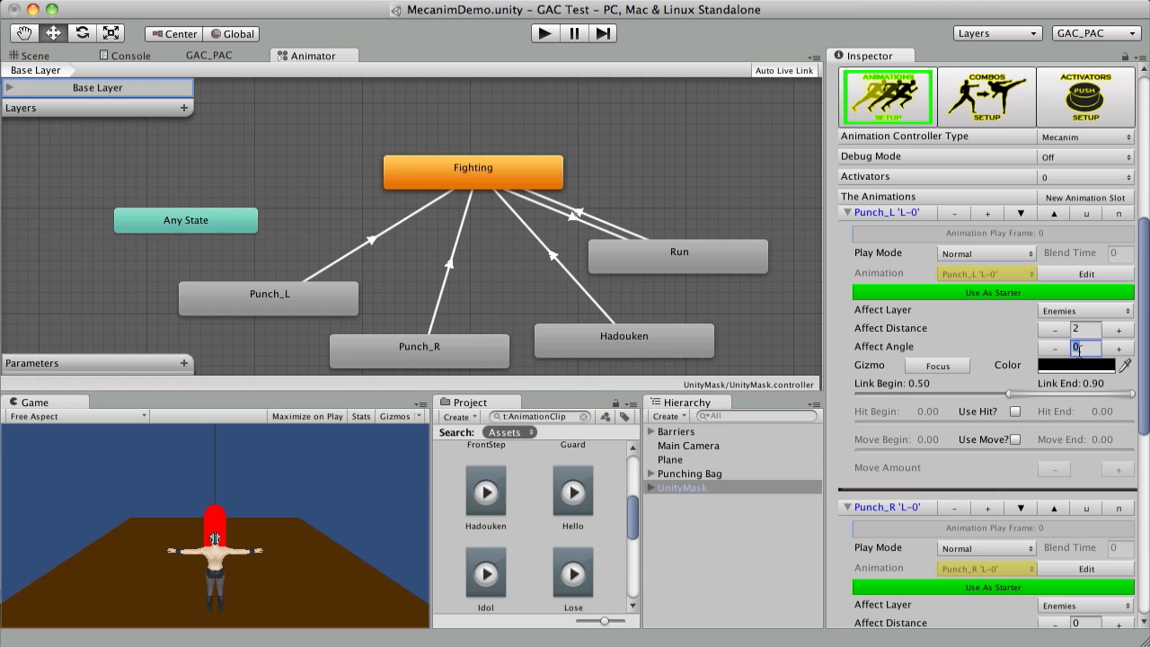
text(90)
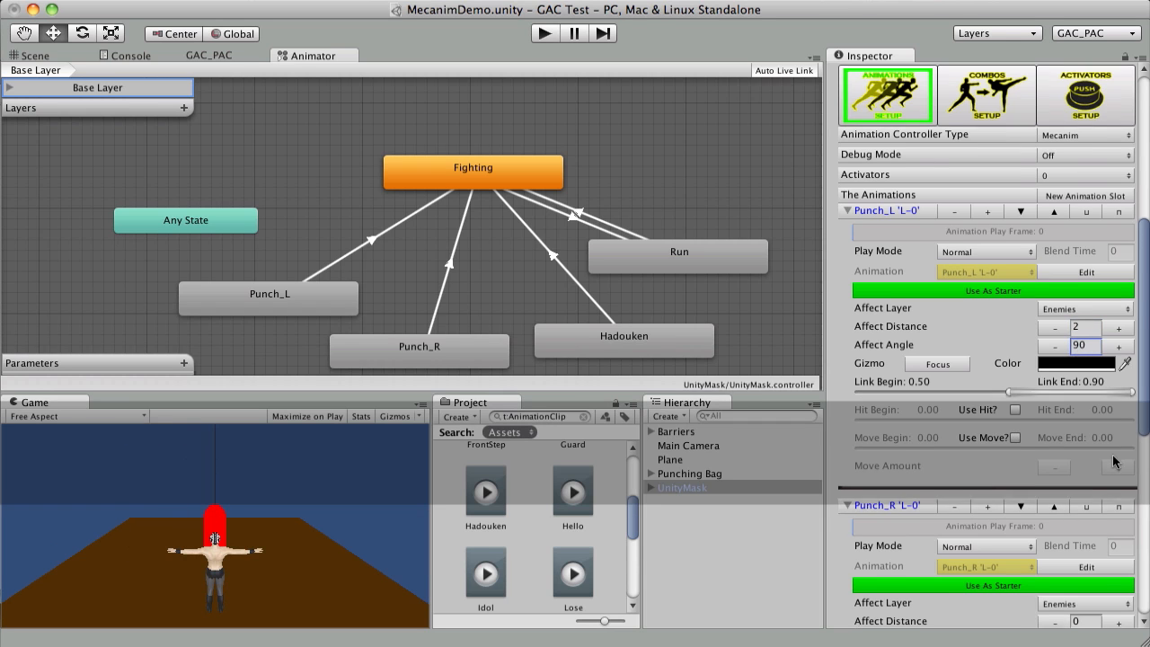
- Set Punch_R's Affect Distance to 2 and its Affect Angle to 90
scroll(1086, 469, down, 5)
click(1083, 402)
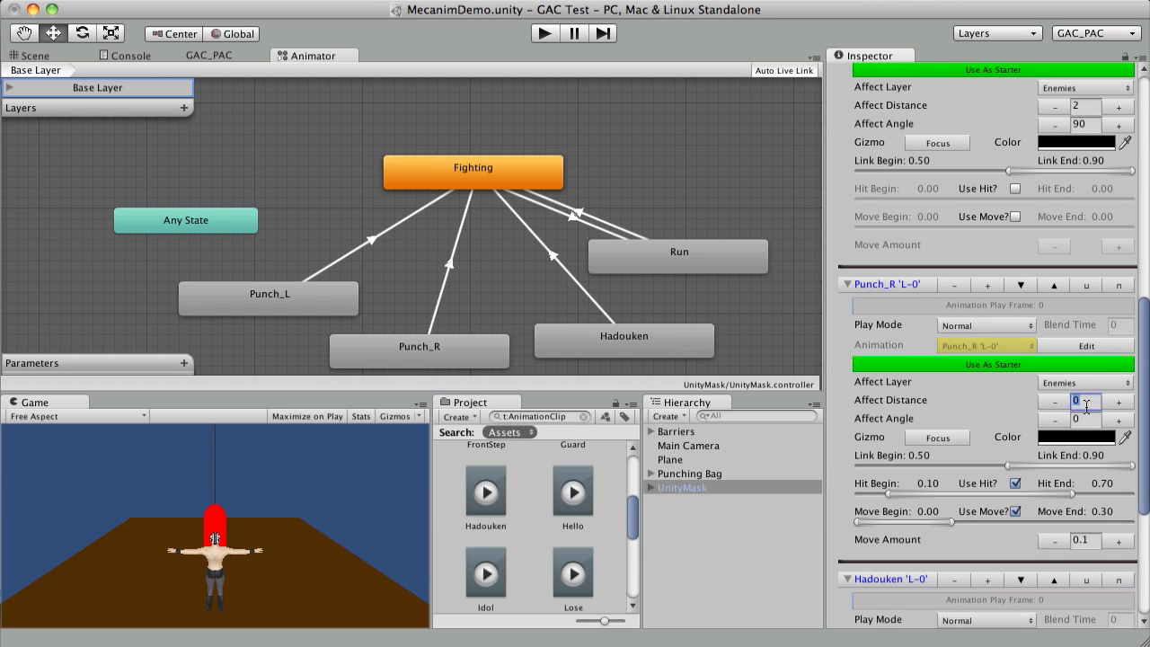
text(2)
click(1081, 419)
text(90)
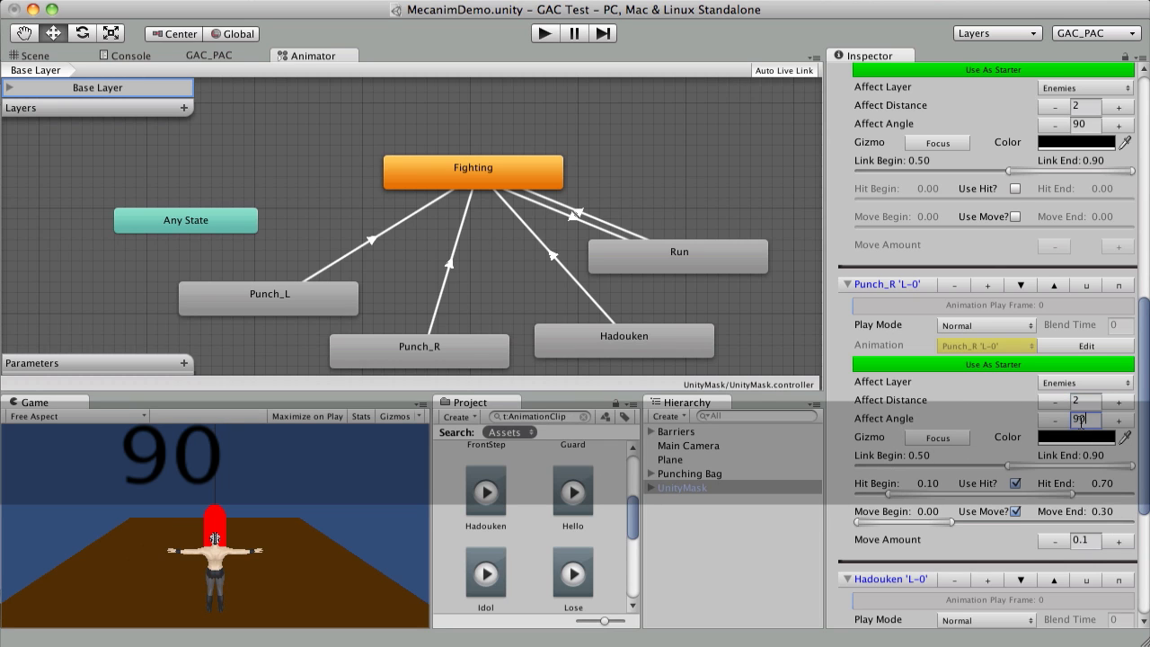
- Set Hadouken's Affect Distance to 2 and its Affect Angle to 90
scroll(1032, 466, down, 5)
click(1094, 496)
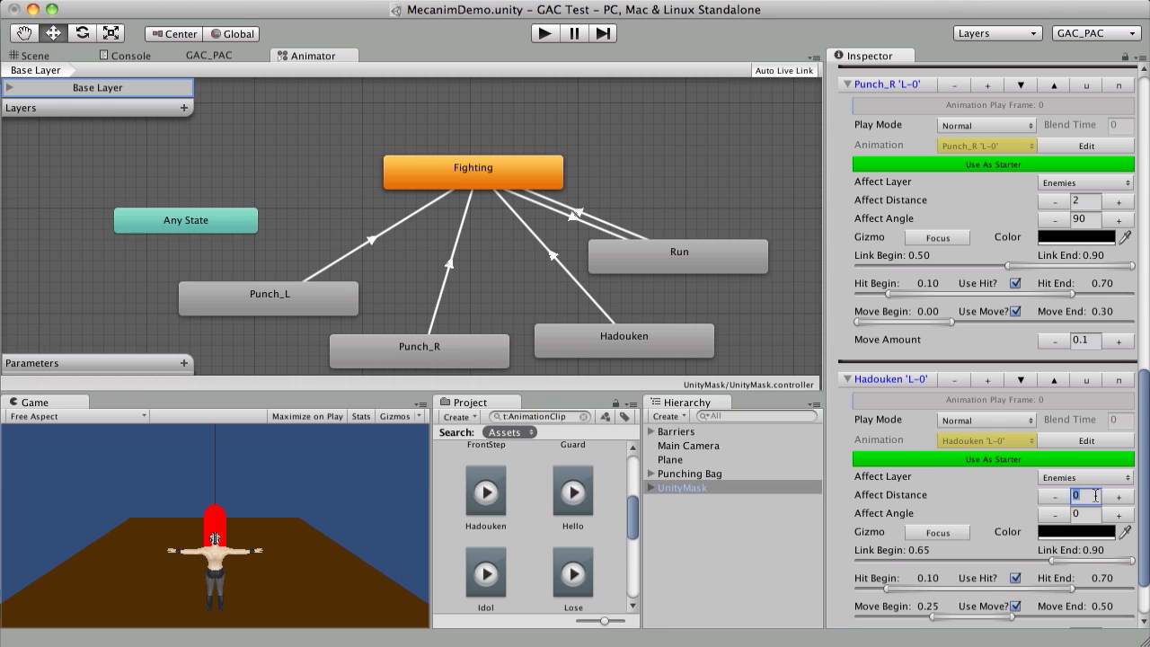
text(2)
click(1091, 516)
text(90)
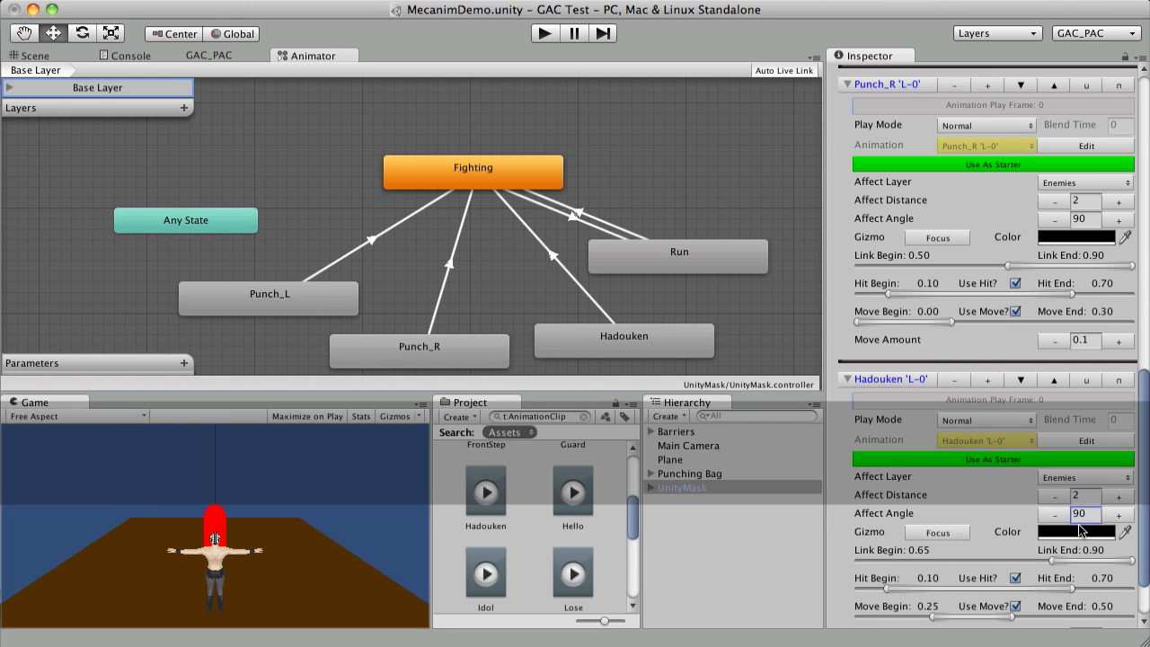
- Enable Use Hit for Punch_L and set its hit range from 0.10 to 0.70
scroll(1047, 490, down, 2)
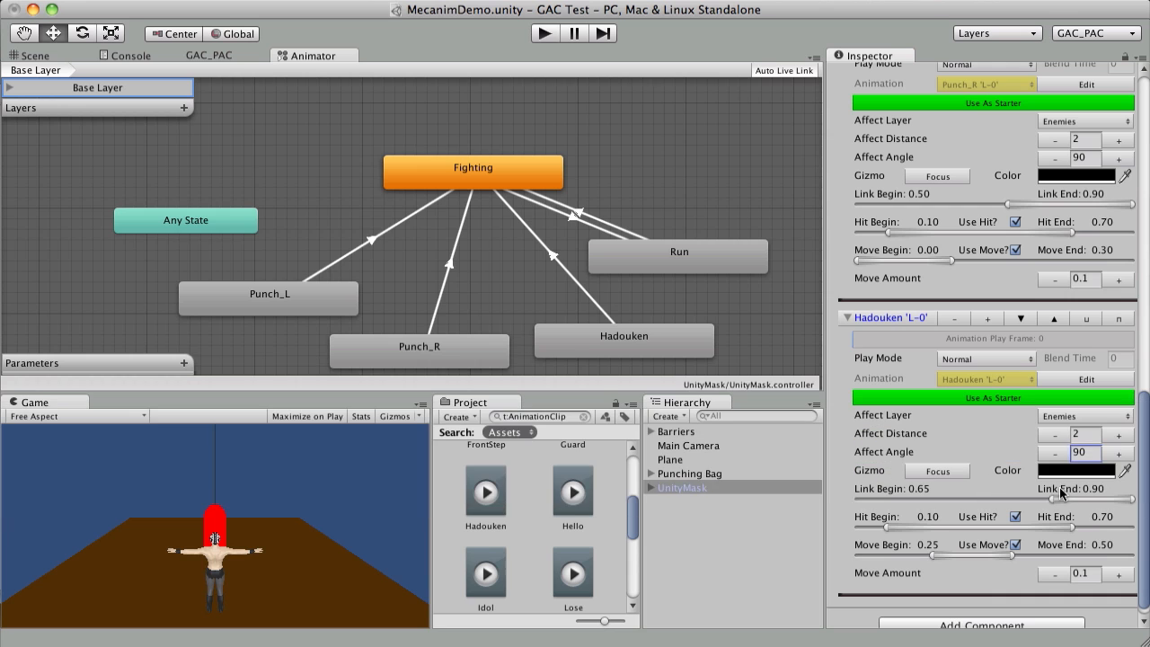
scroll(964, 467, down, 1)
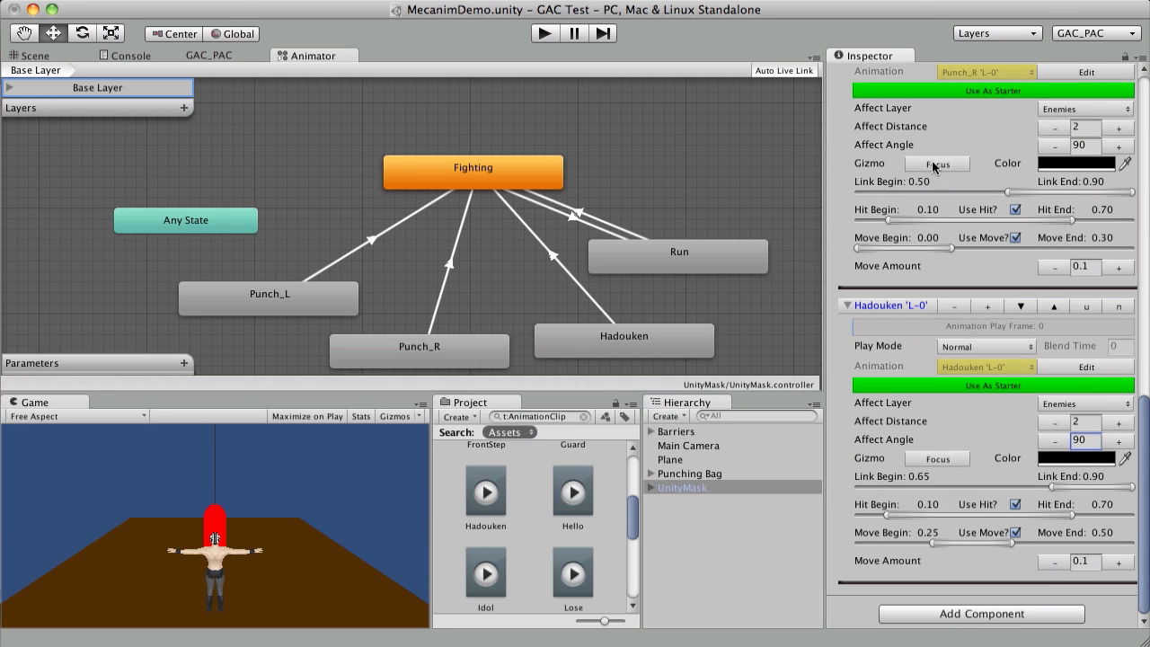
scroll(1047, 290, up, 2)
scroll(1061, 282, up, 10)
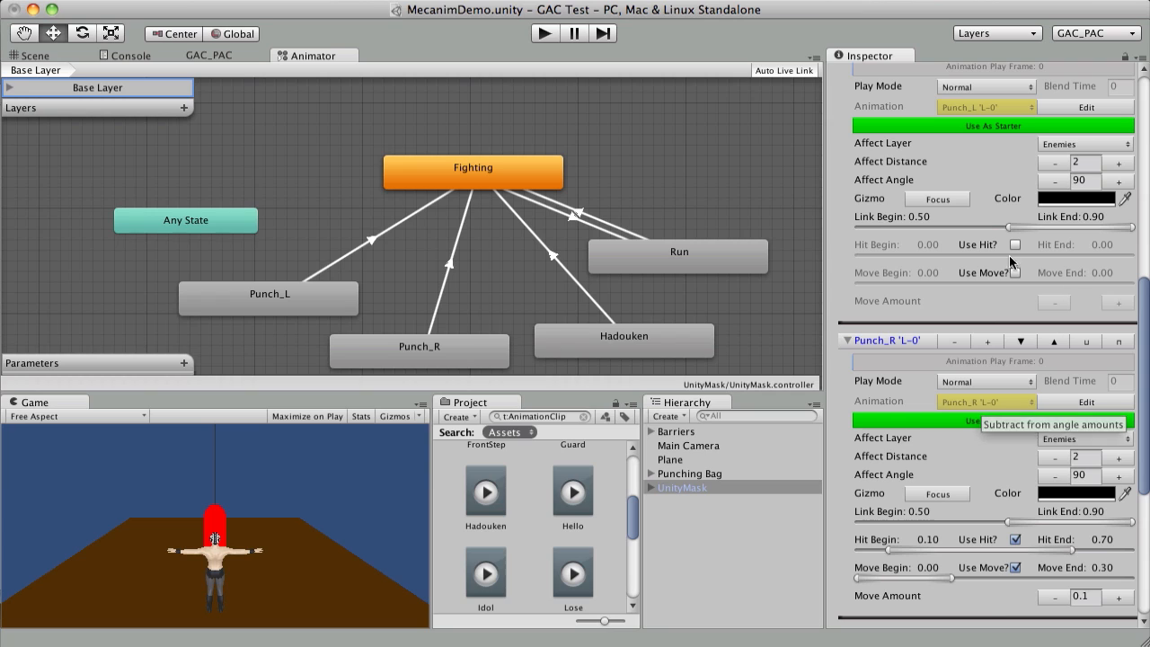
click(1016, 244)
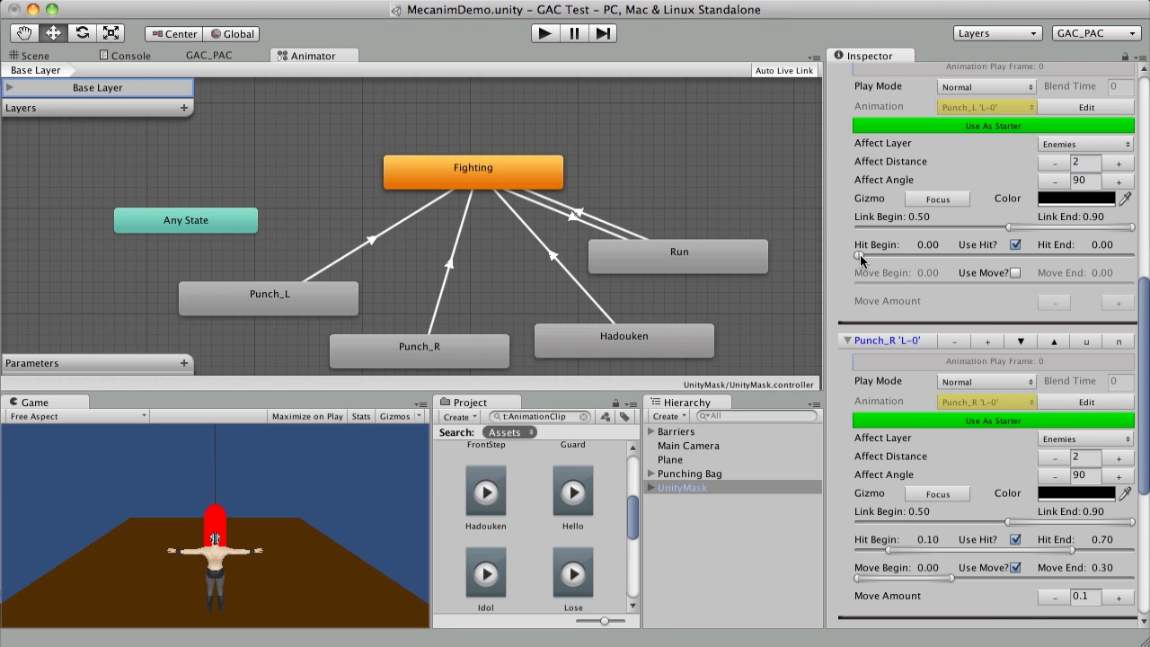
drag(860, 255, 957, 263)
drag(915, 255, 1066, 266)
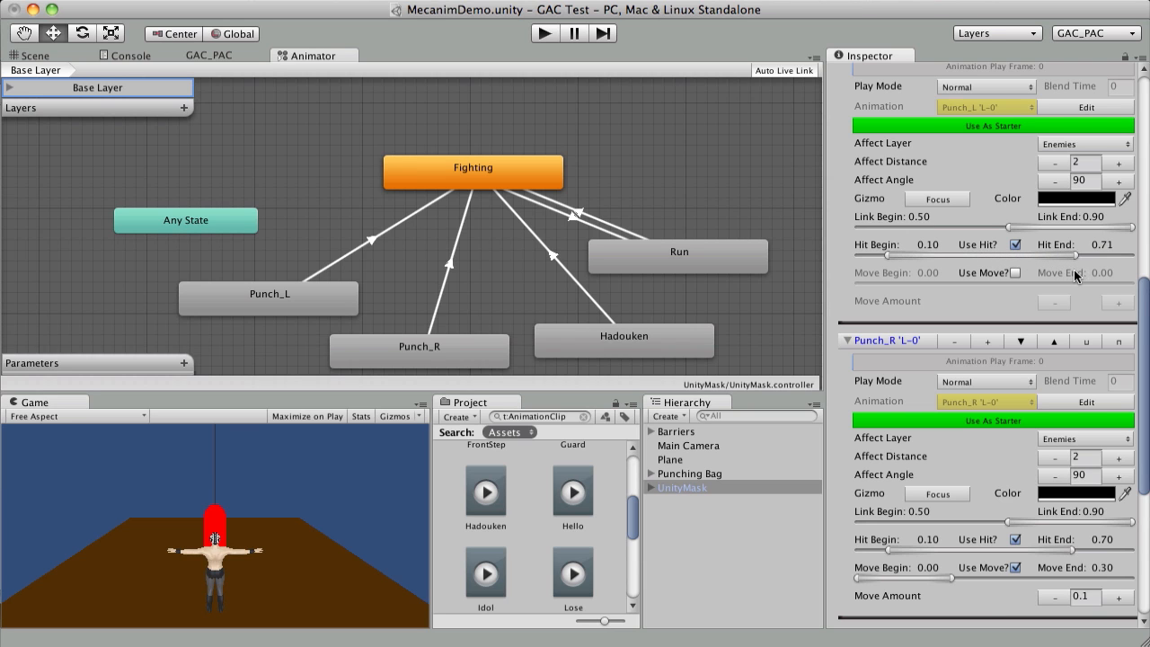
- Set the number of Activators in the GAC animations setup to 2
scroll(1019, 326, down, 8)
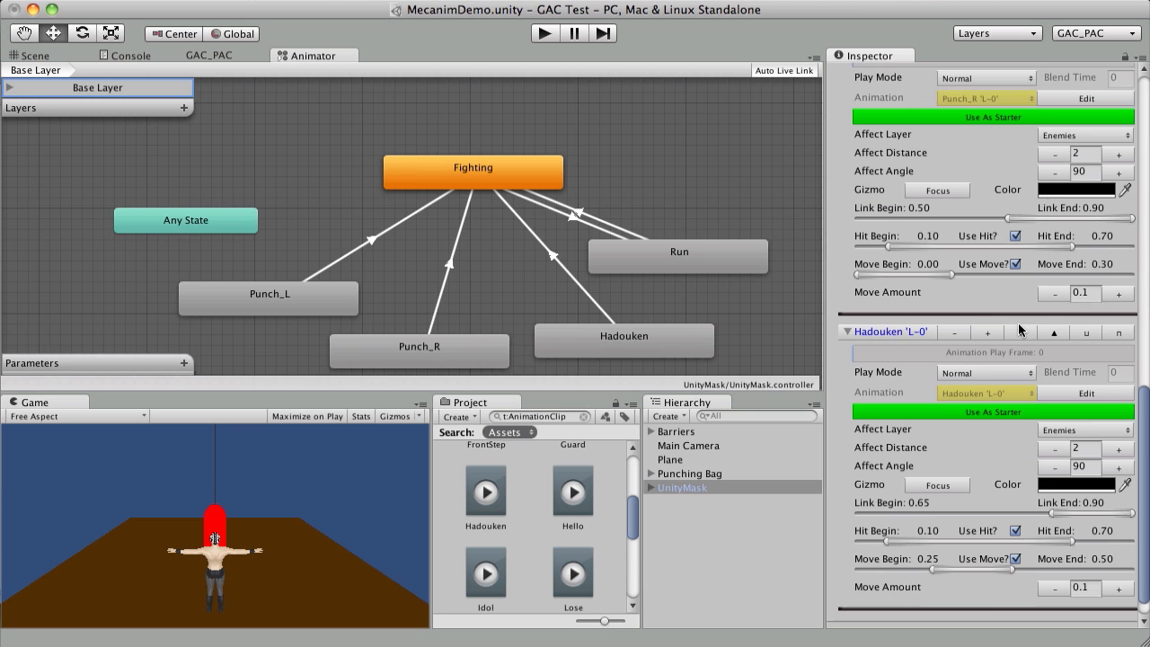
scroll(1019, 330, down, 2)
scroll(1019, 330, up, 6)
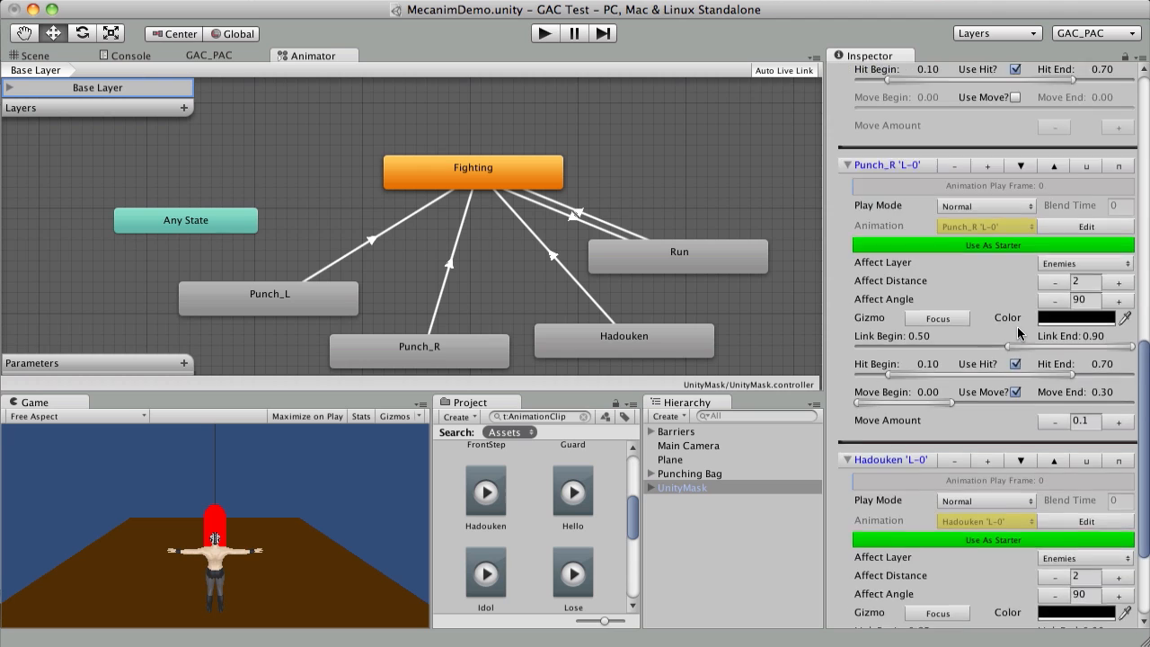
scroll(1017, 326, up, 10)
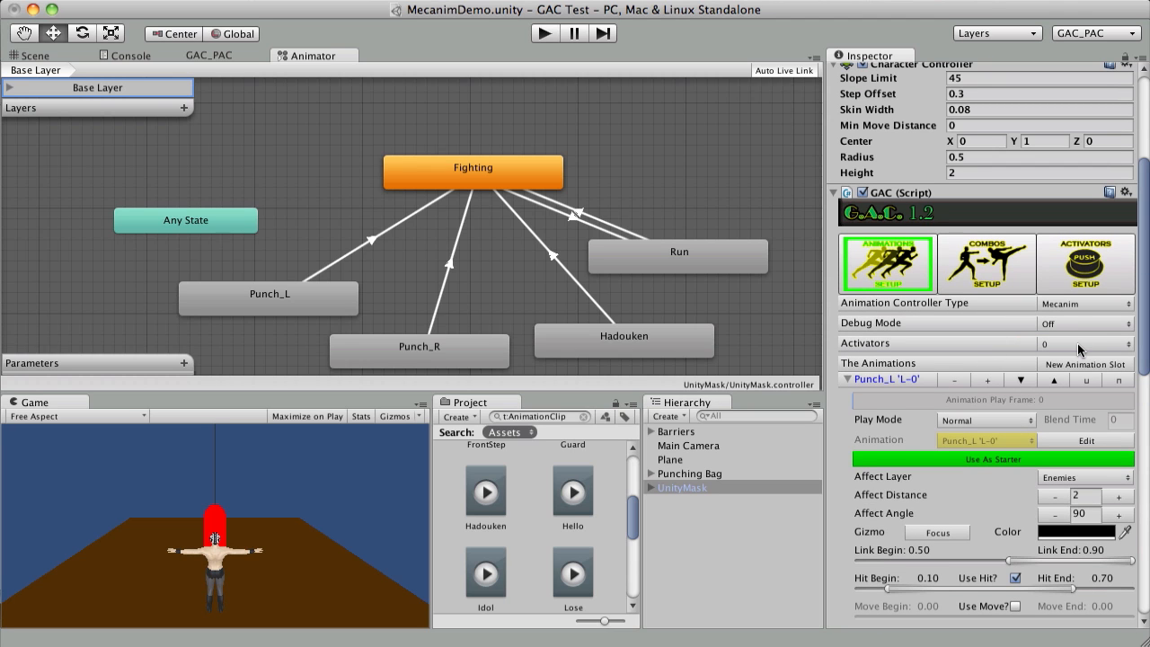
click(1077, 344)
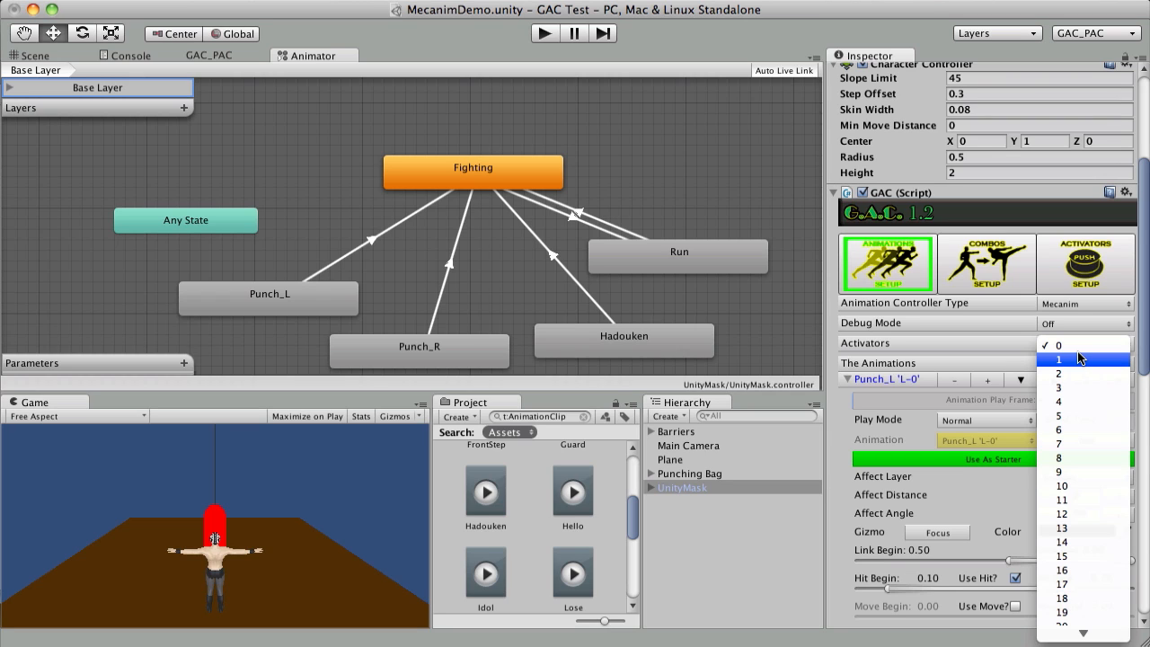
click(1082, 370)
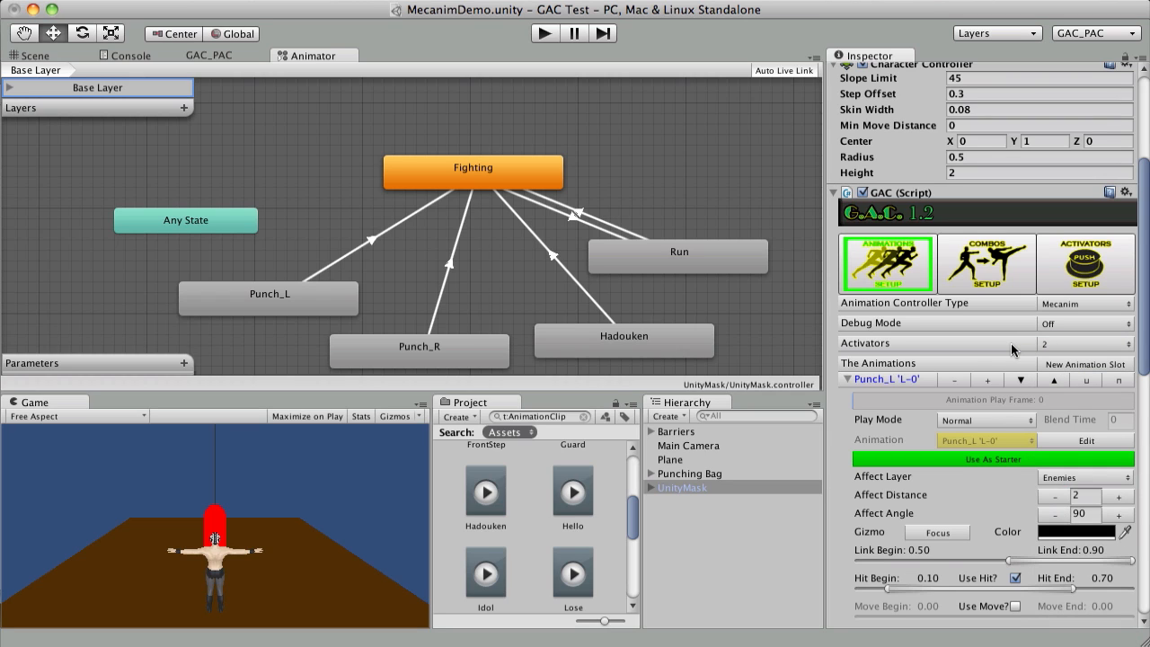
scroll(970, 353, down, 3)
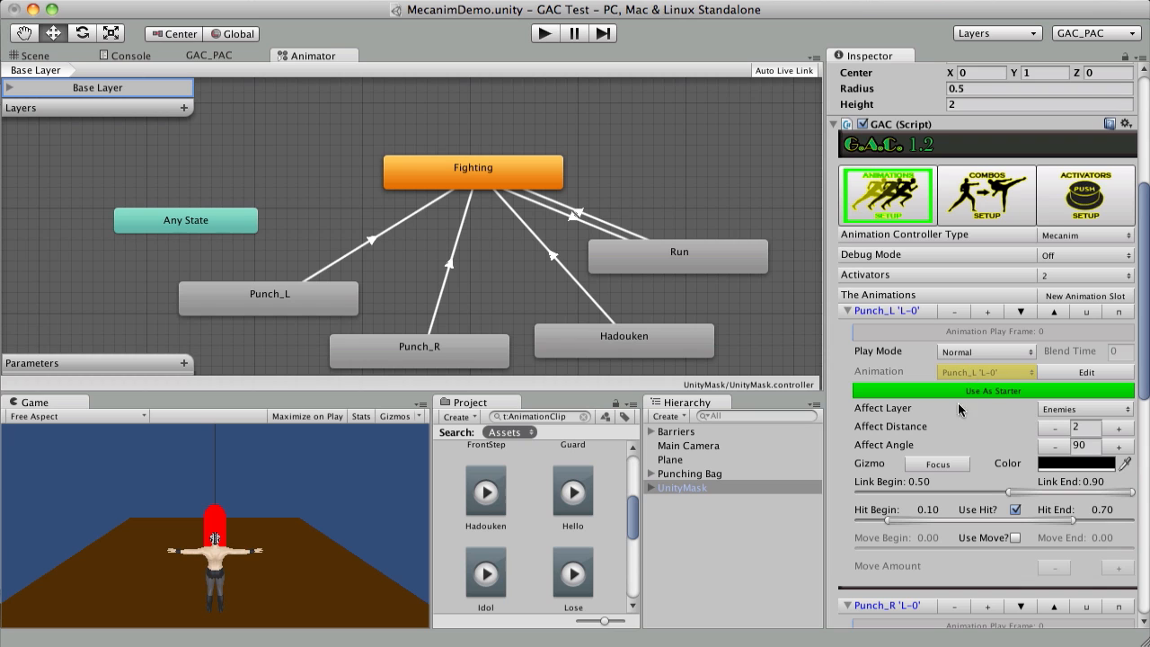
- Mark the Punch_L animation as a starter in the GAC animations setup
scroll(951, 436, down, 15)
scroll(948, 434, up, 12)
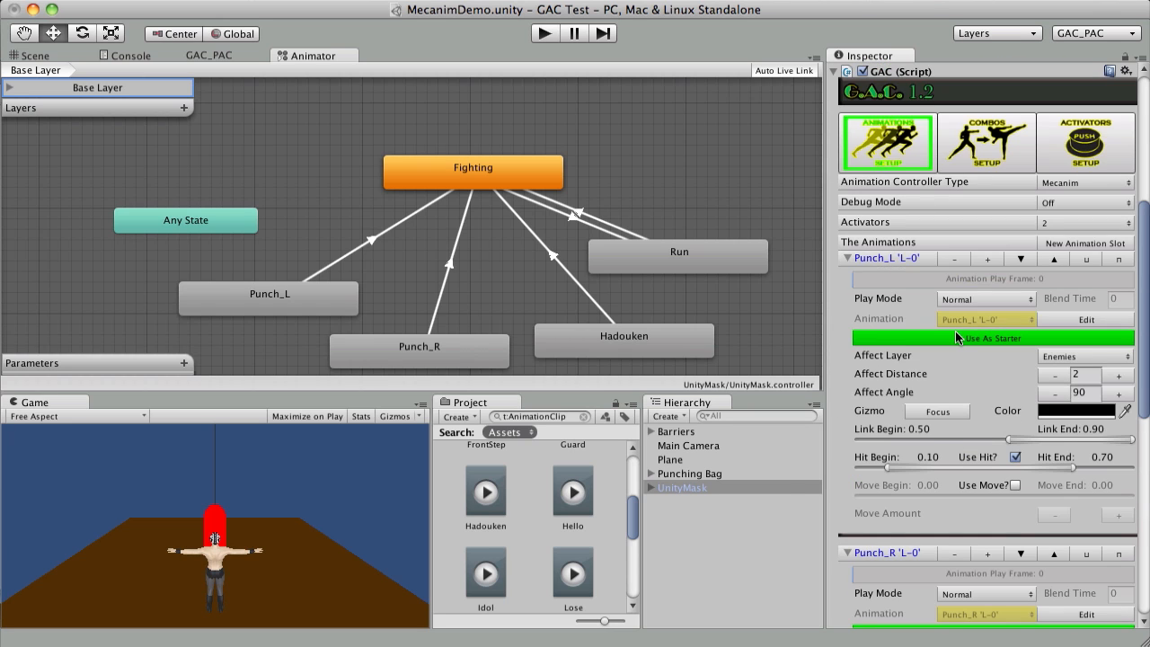
click(1000, 338)
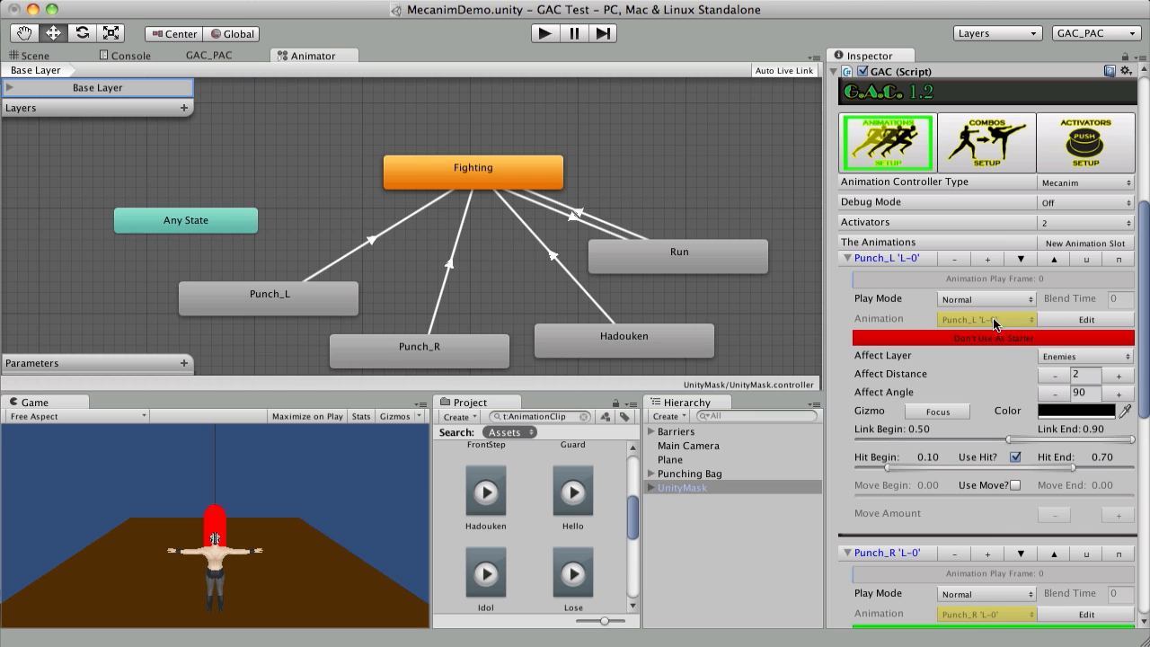
- Add the Unity Man Controller script component to UnityMask
scroll(1013, 432, down, 5)
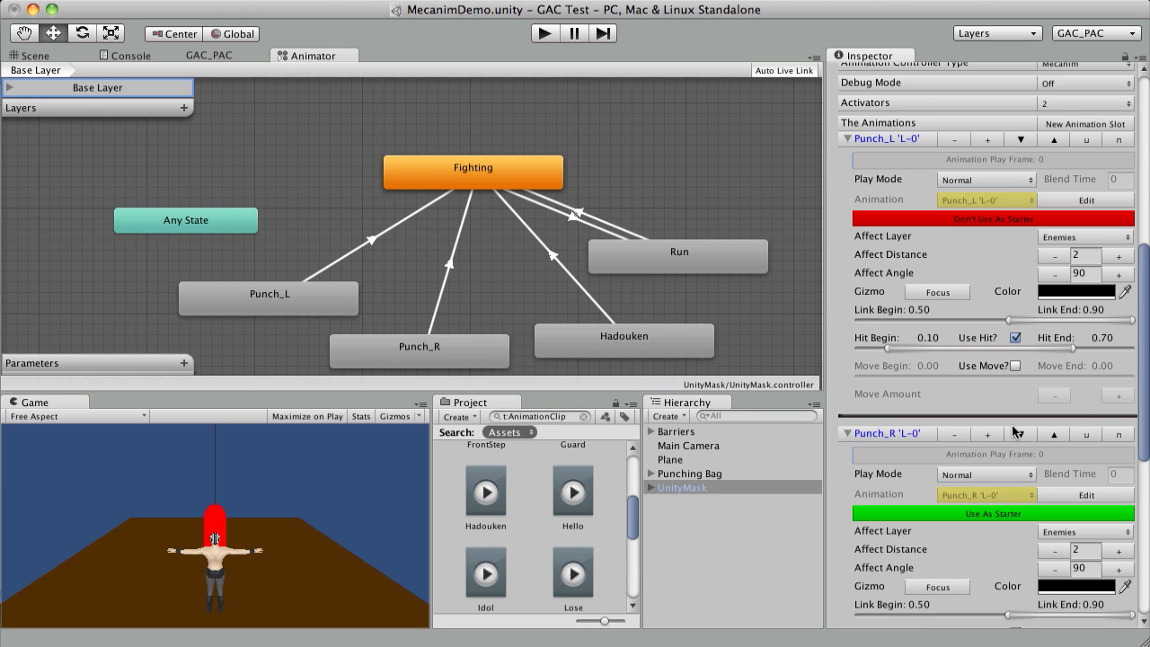
scroll(1013, 432, down, 15)
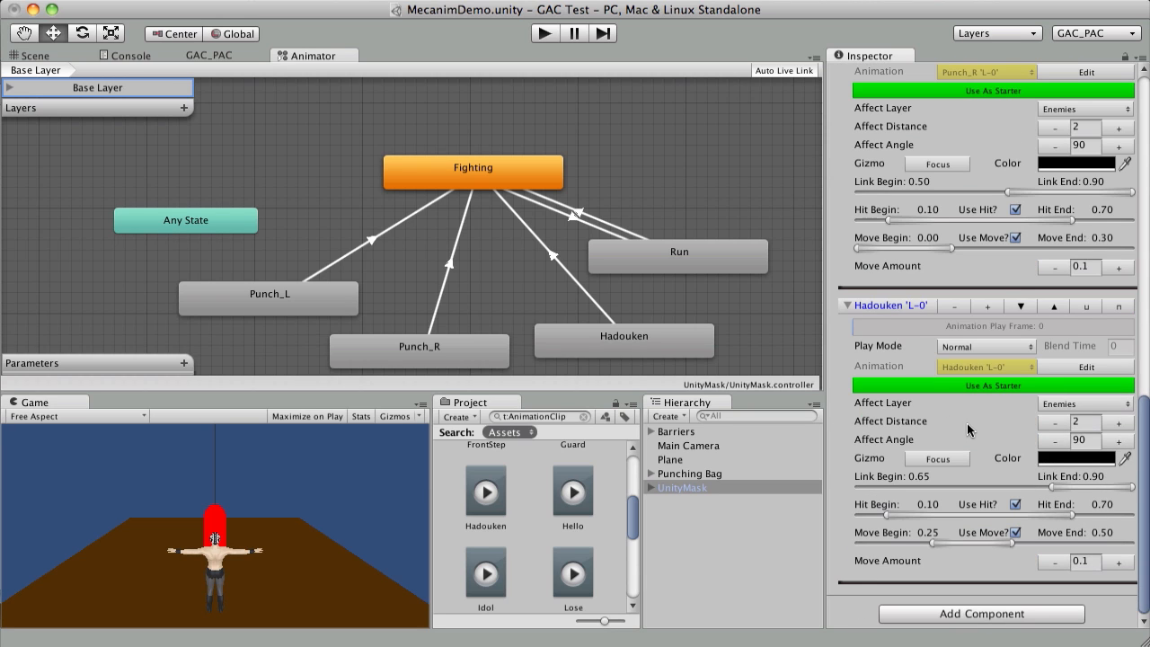
click(1018, 614)
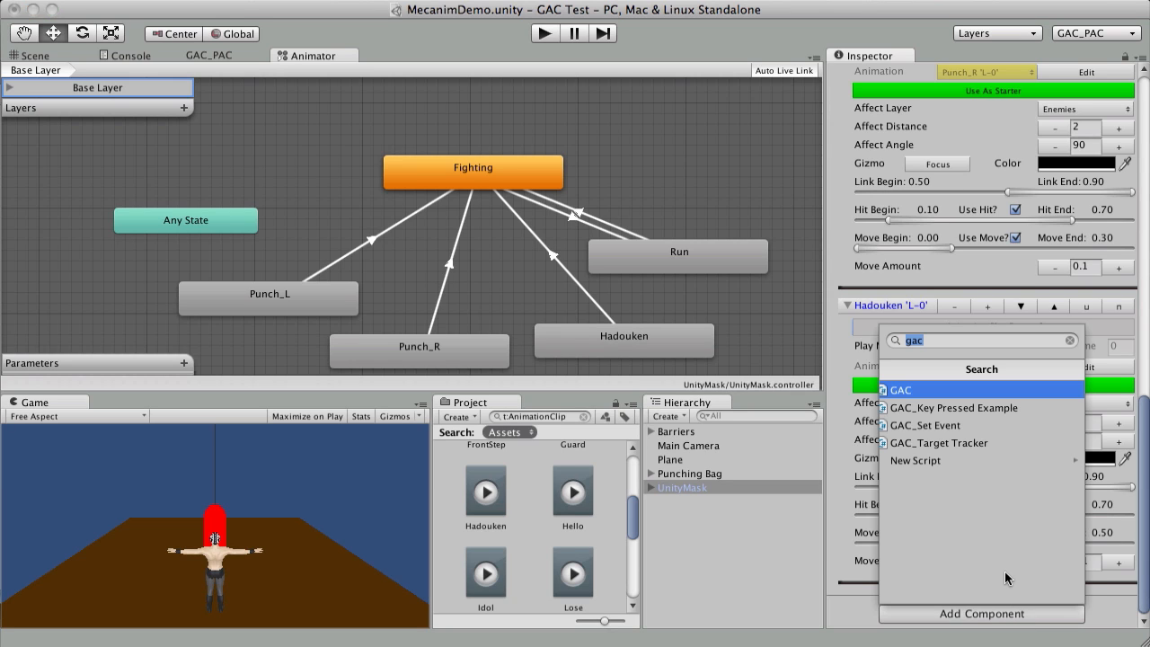
text(uni)
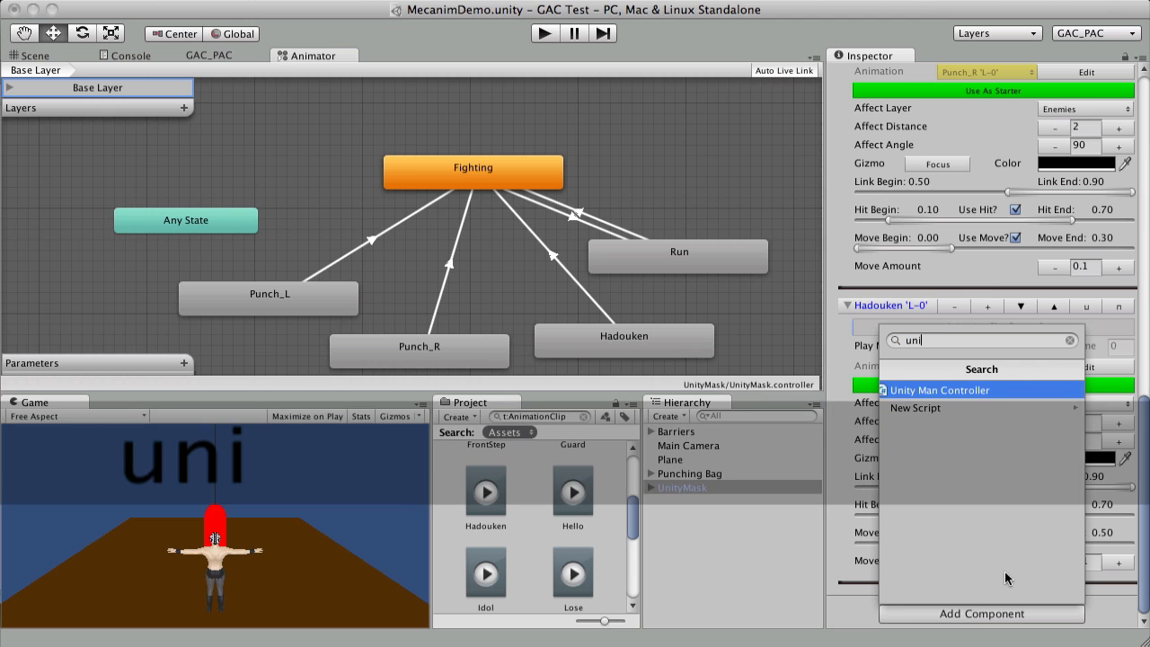
click(945, 392)
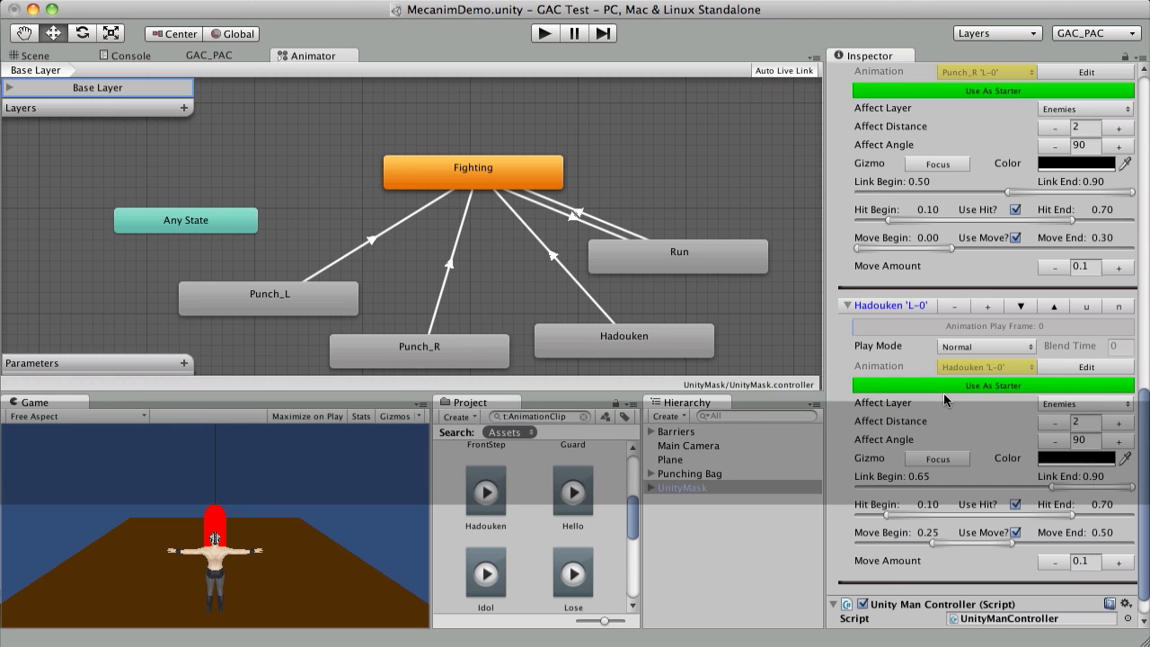
scroll(1021, 478, down, 2)
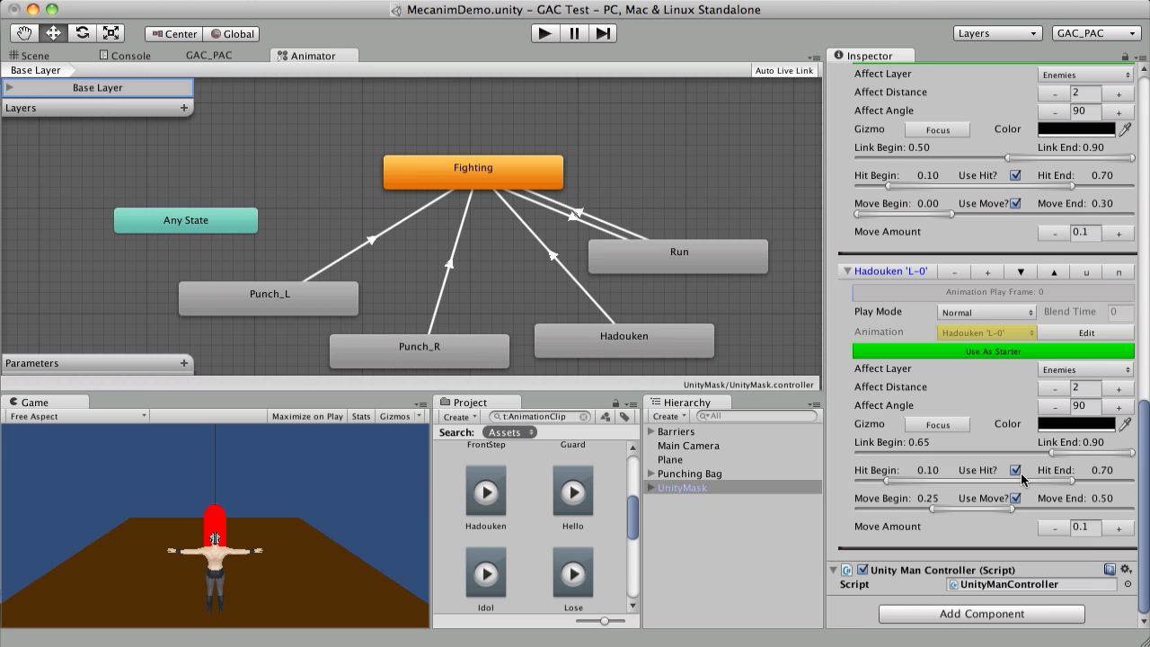
- Open the UnityManController script for editing and examine the moveDirection and rotation code in Update
click(1126, 570)
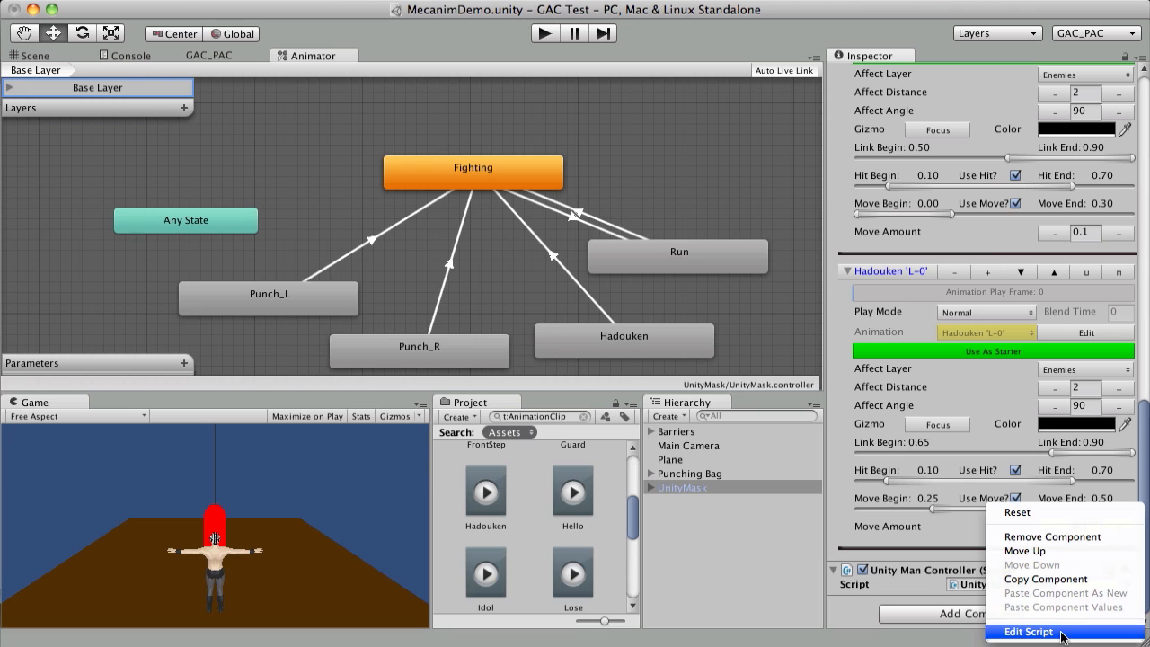
click(1032, 626)
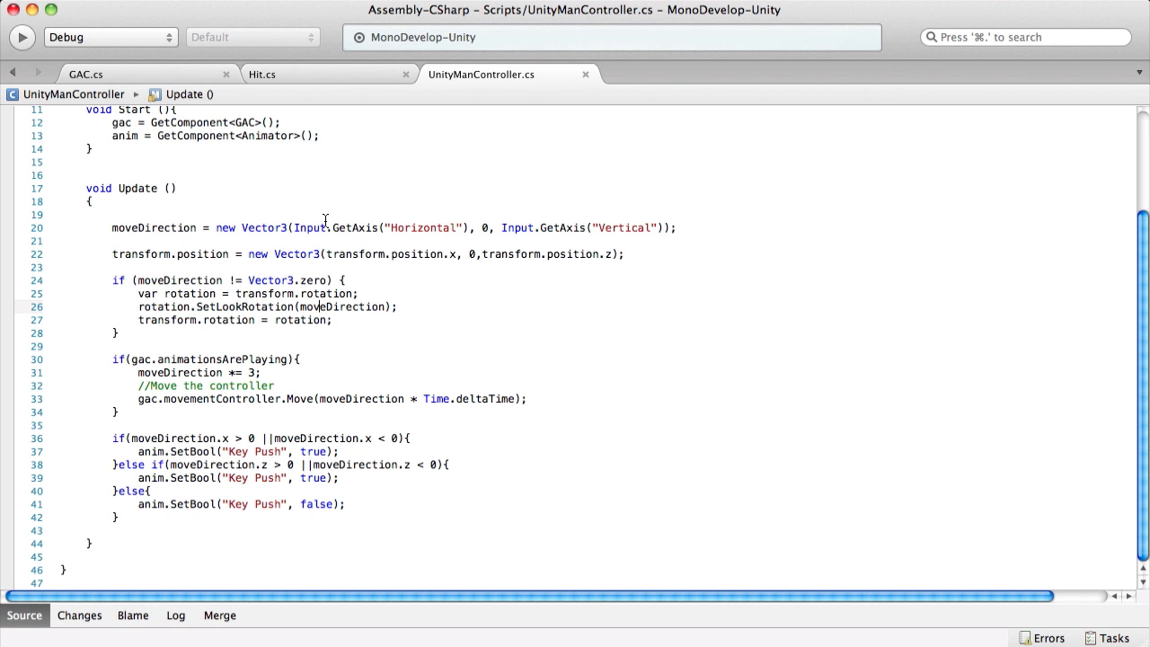
scroll(207, 244, up, 5)
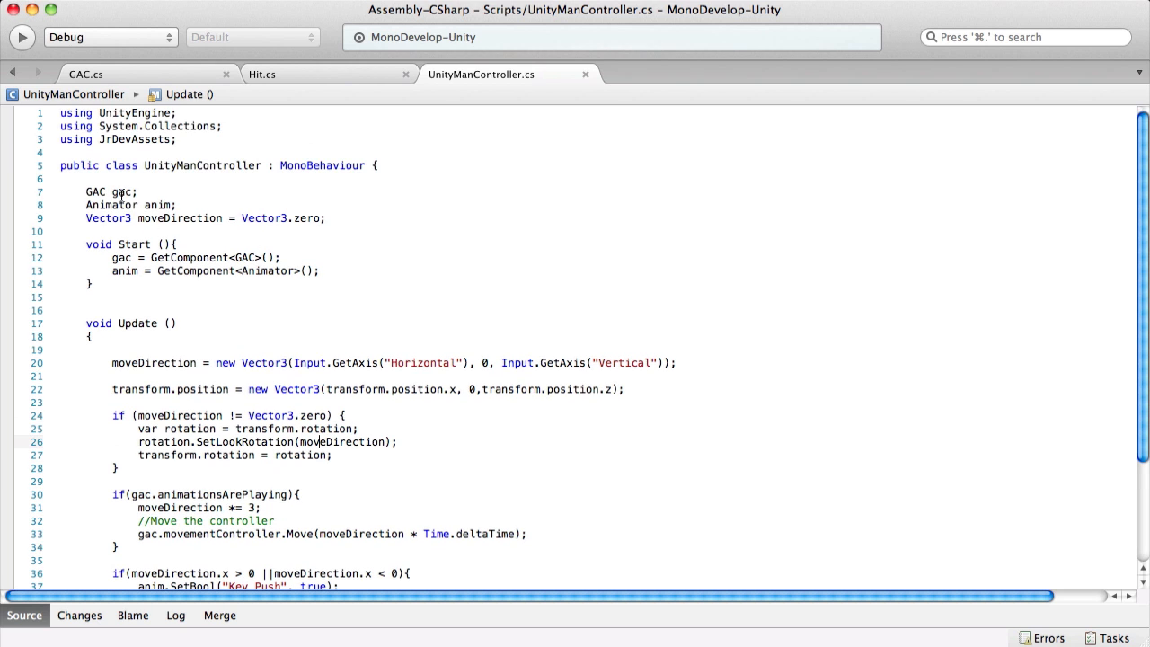
scroll(257, 345, down, 2)
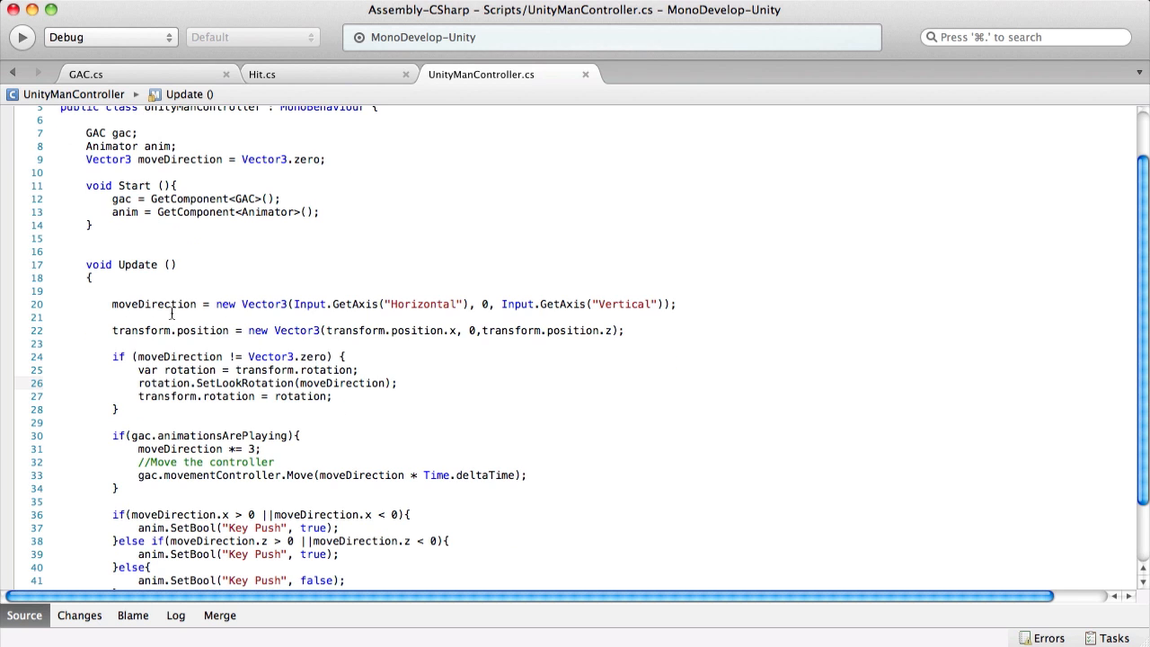
drag(690, 305, 104, 306)
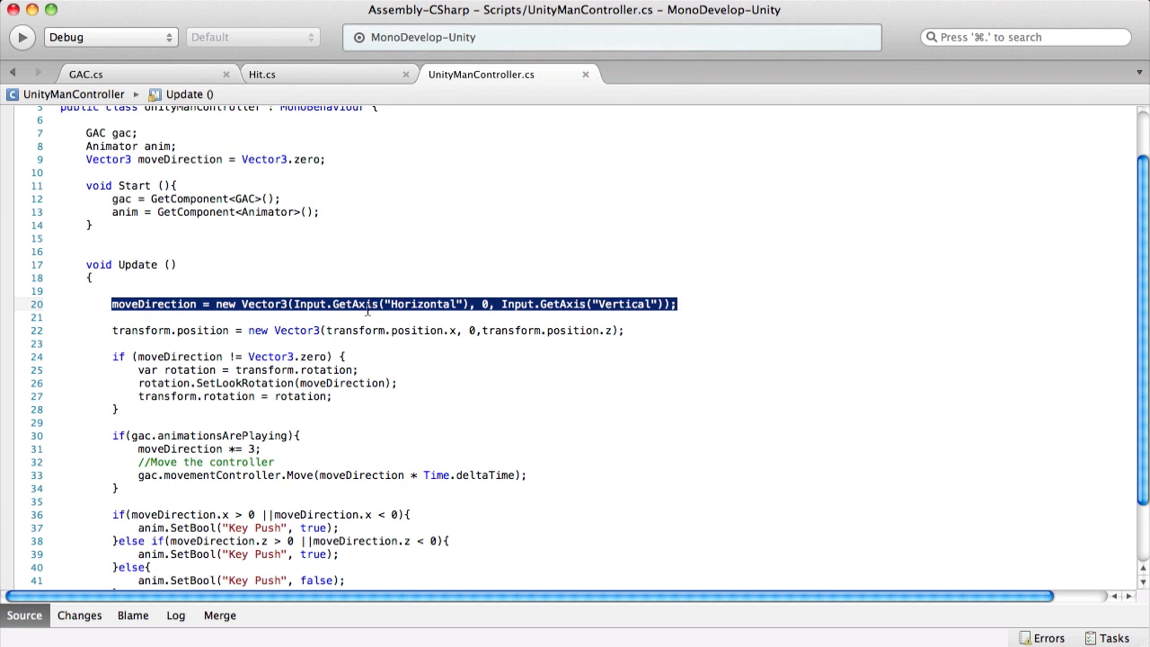
scroll(153, 308, down, 3)
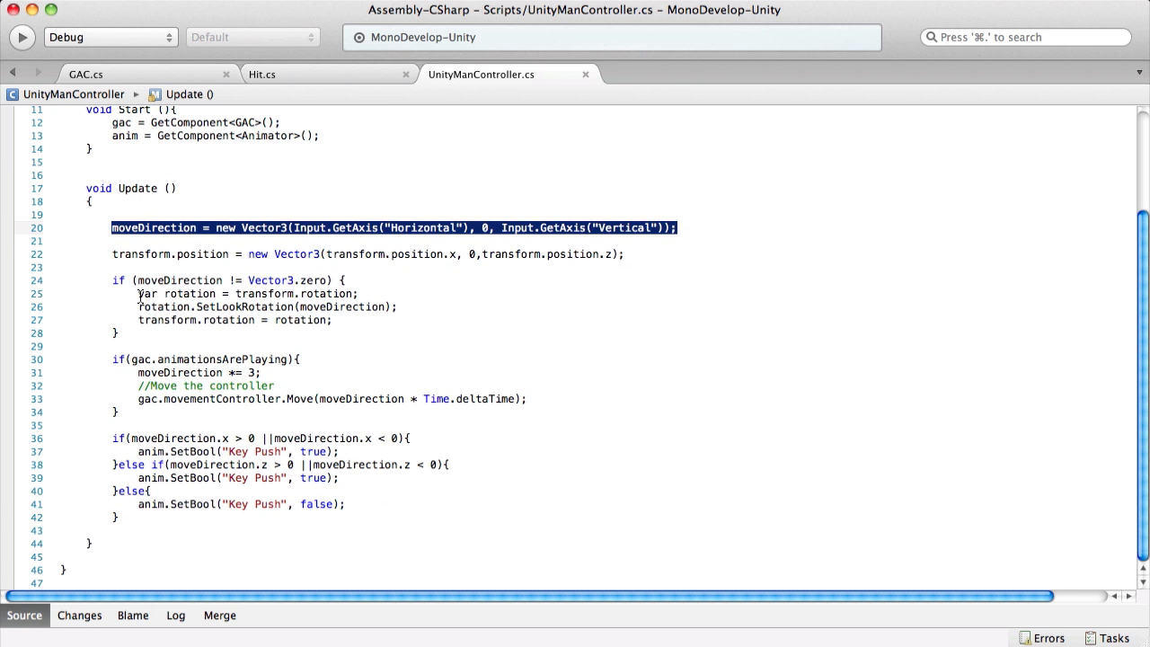
click(140, 295)
drag(344, 322, 138, 295)
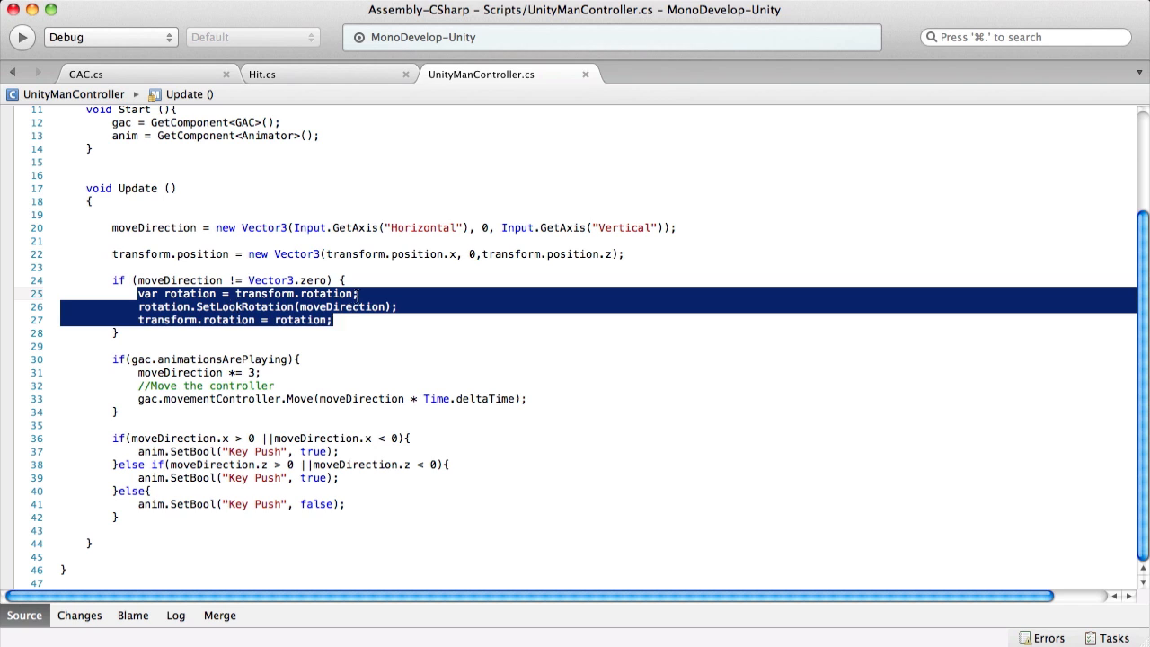
click(361, 308)
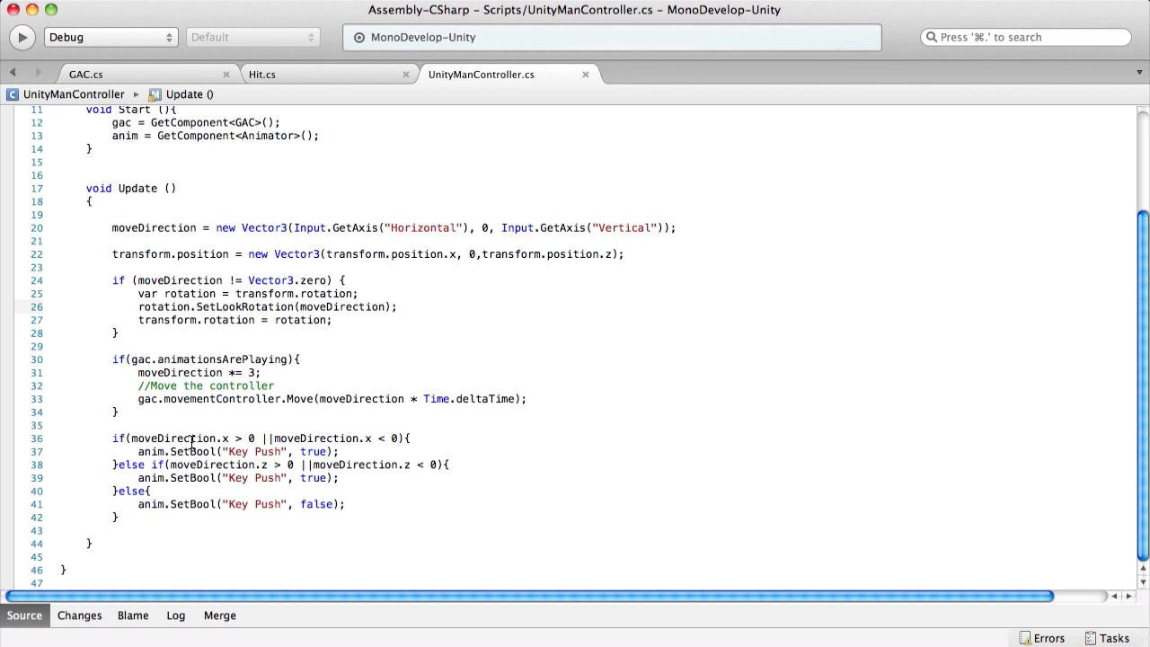
- Examine the if/else block that sets the animator's "Key Push" bool from the moveDirection x and z values
drag(108, 438, 170, 518)
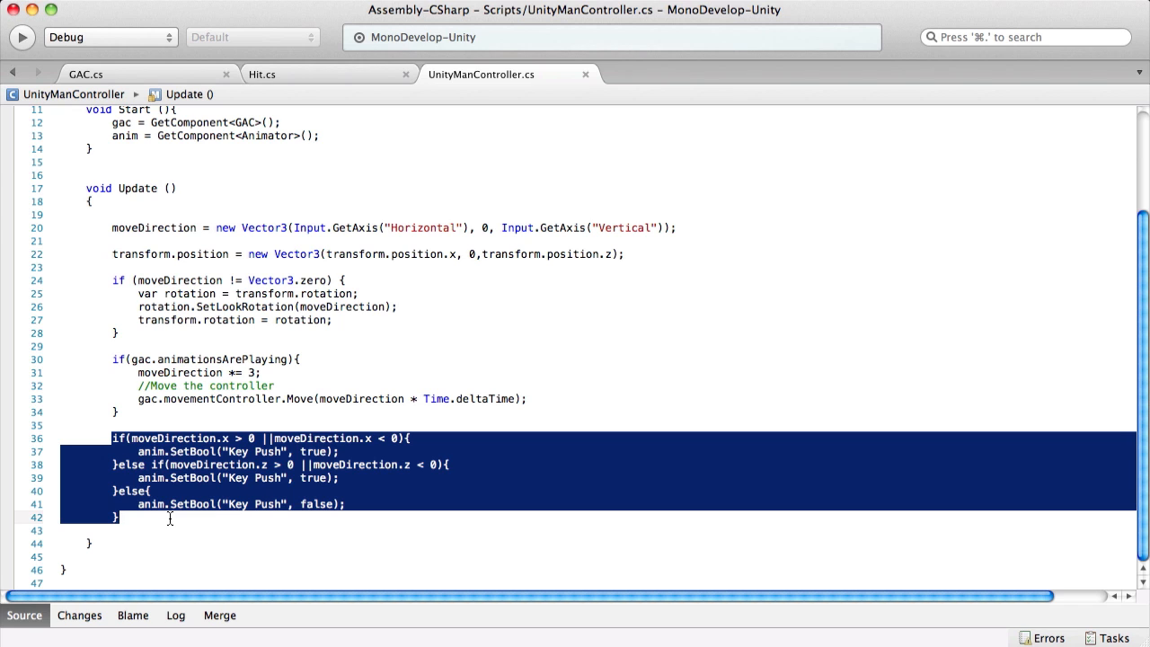
click(248, 477)
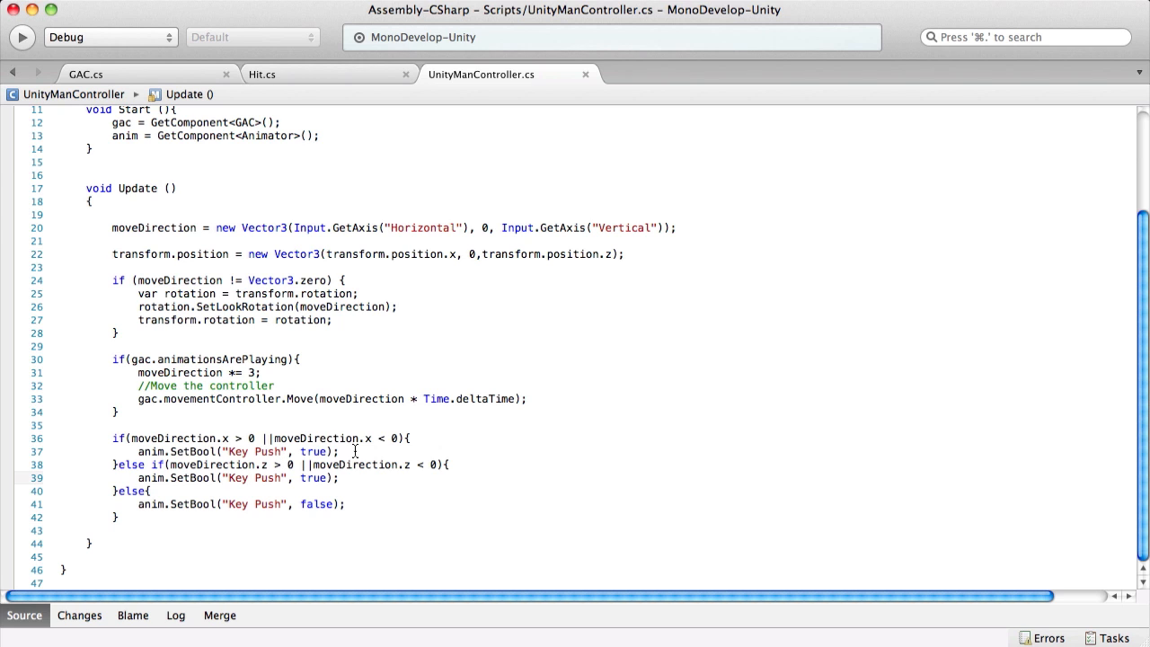
drag(356, 450, 140, 458)
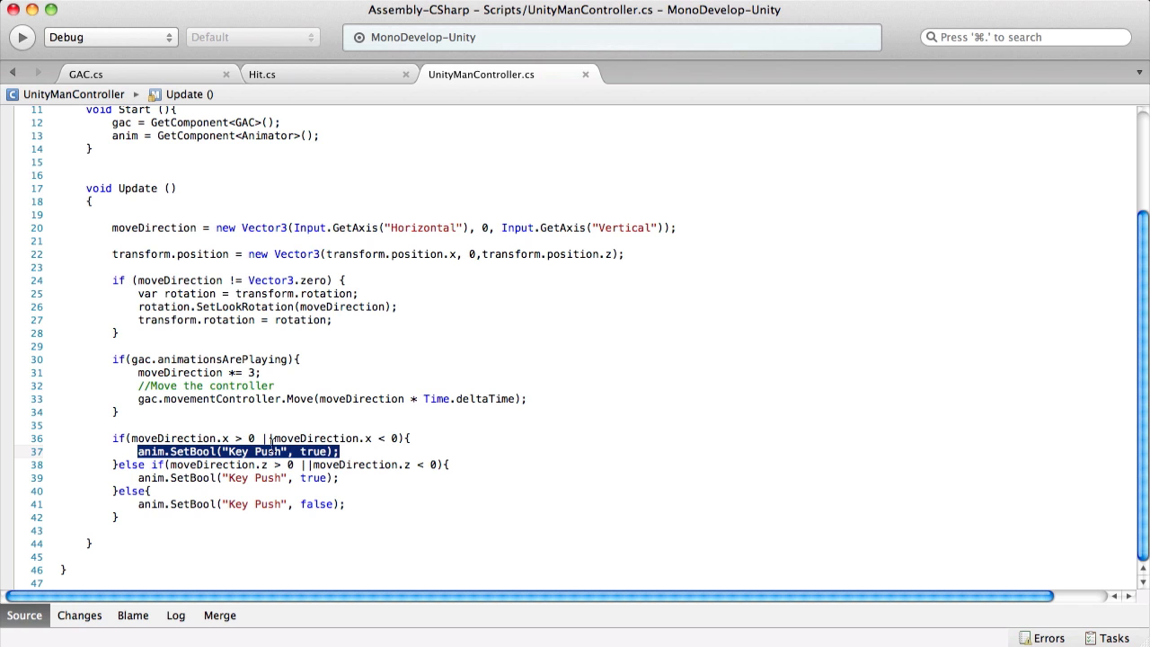
drag(413, 438, 104, 447)
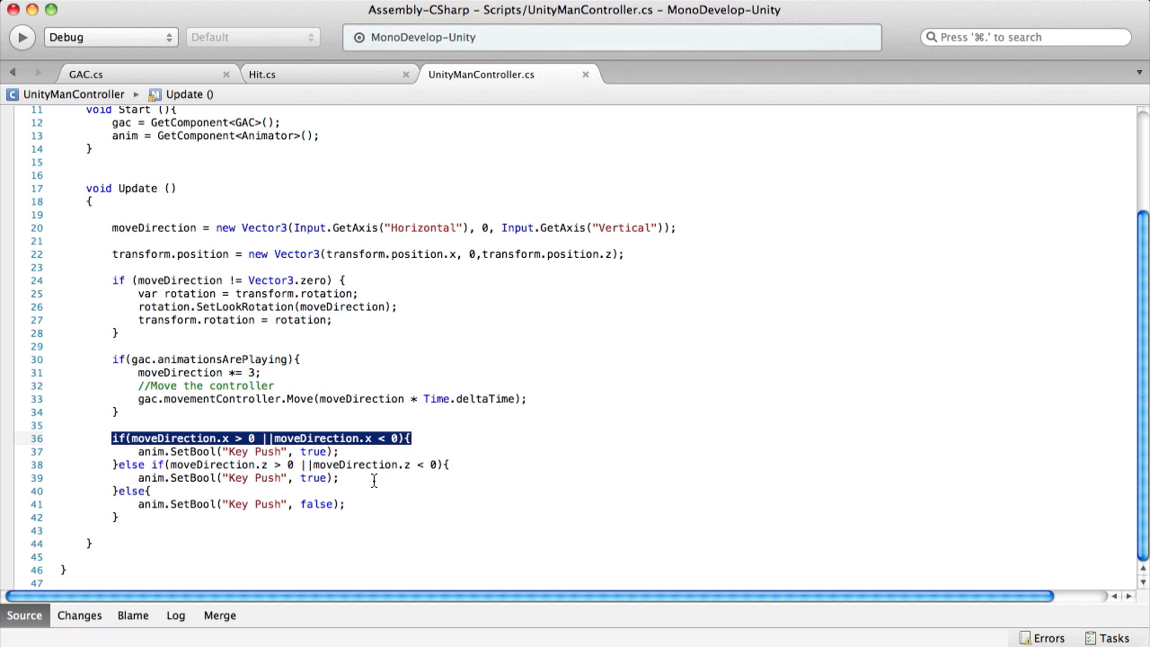
drag(452, 465, 104, 472)
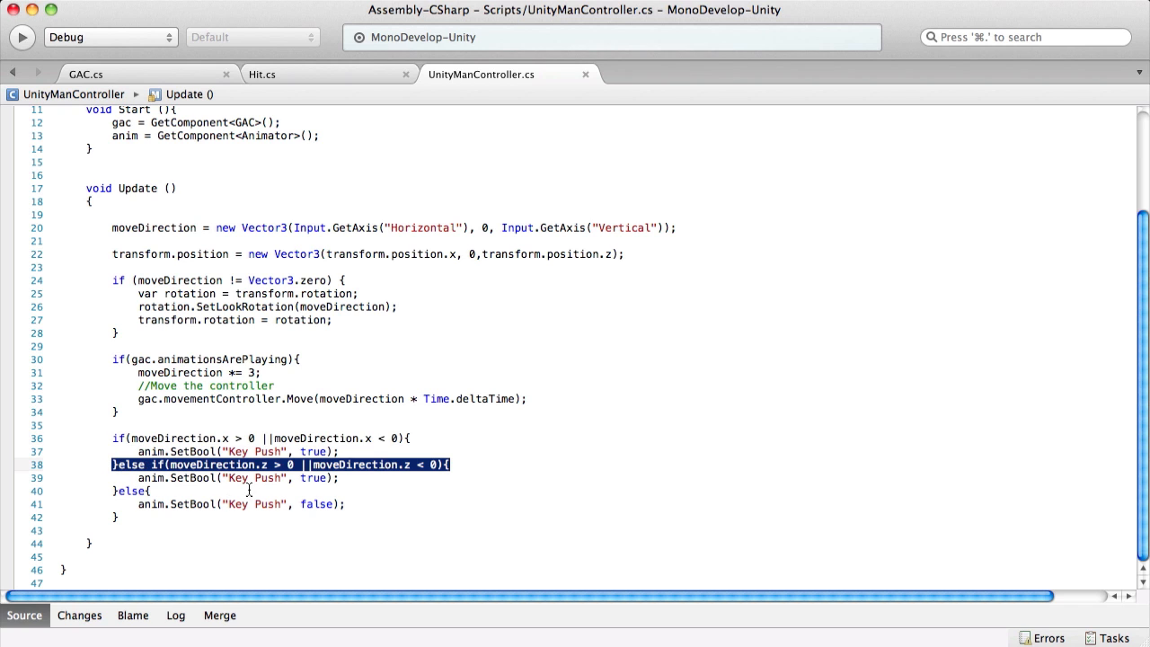
drag(346, 503, 144, 504)
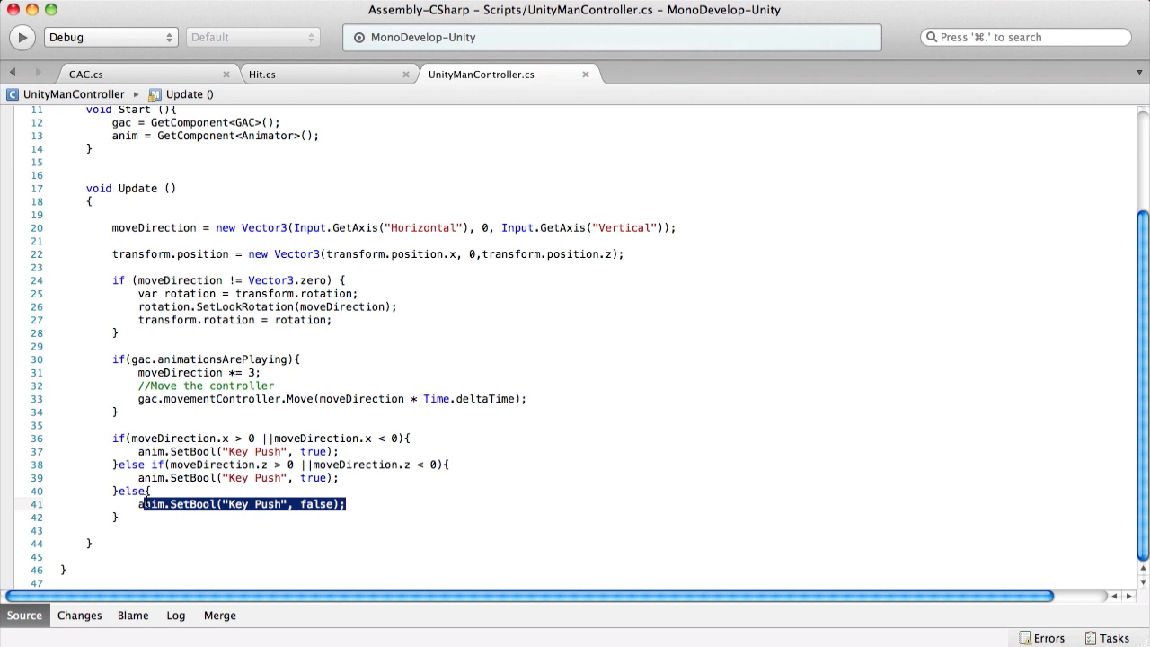
click(254, 387)
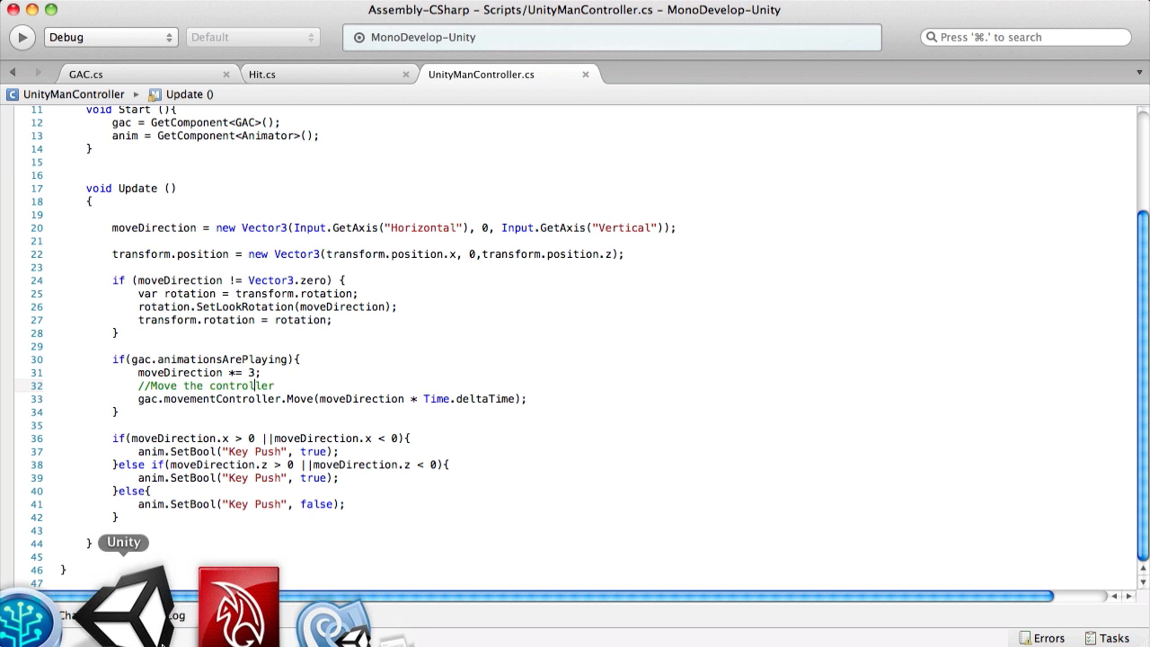
- Switch back to Unity and add a Bool parameter named Key Push to the UnityMask animator controller
click(123, 615)
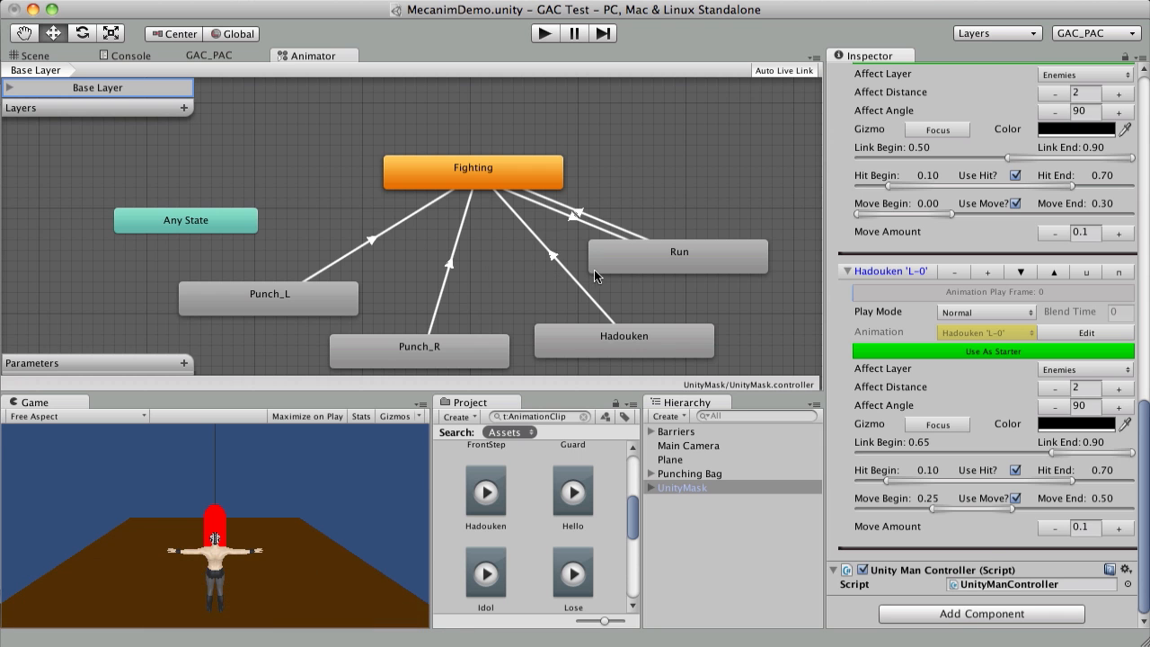
click(575, 215)
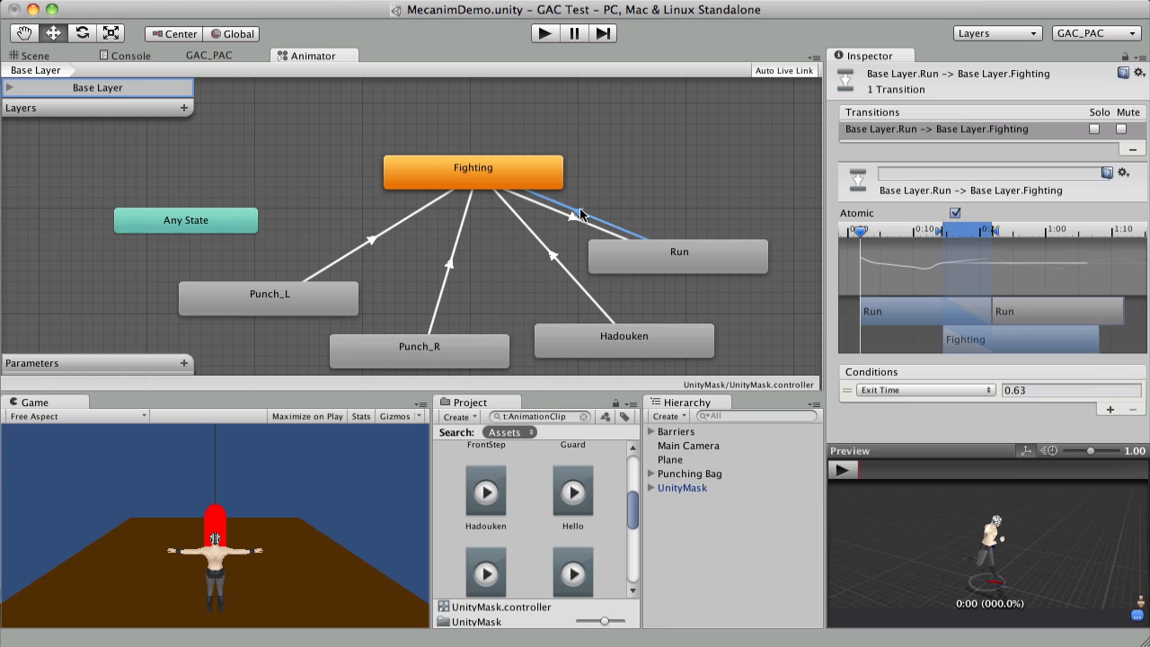
click(944, 387)
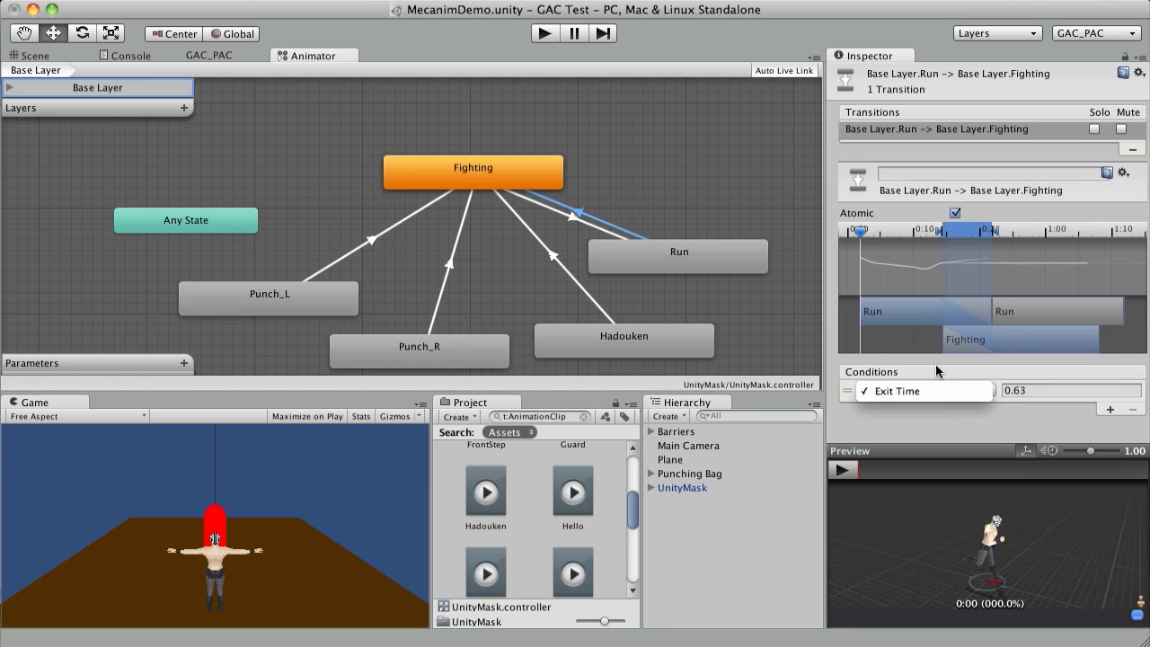
click(955, 412)
click(184, 364)
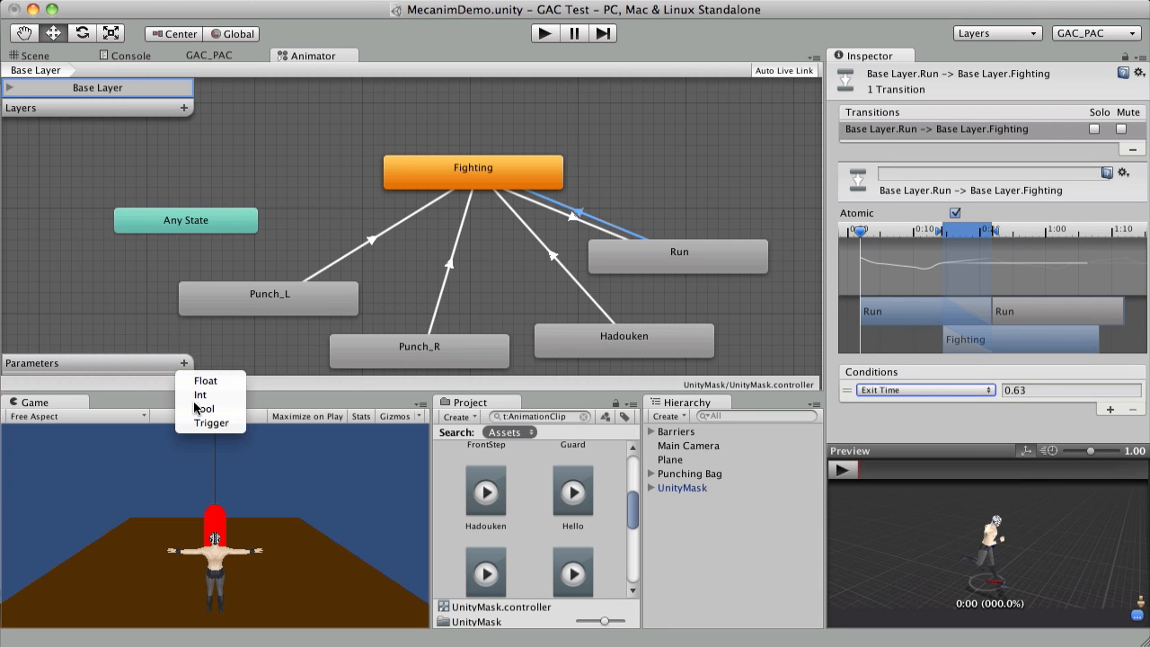
click(204, 409)
click(72, 365)
text(Key Push)
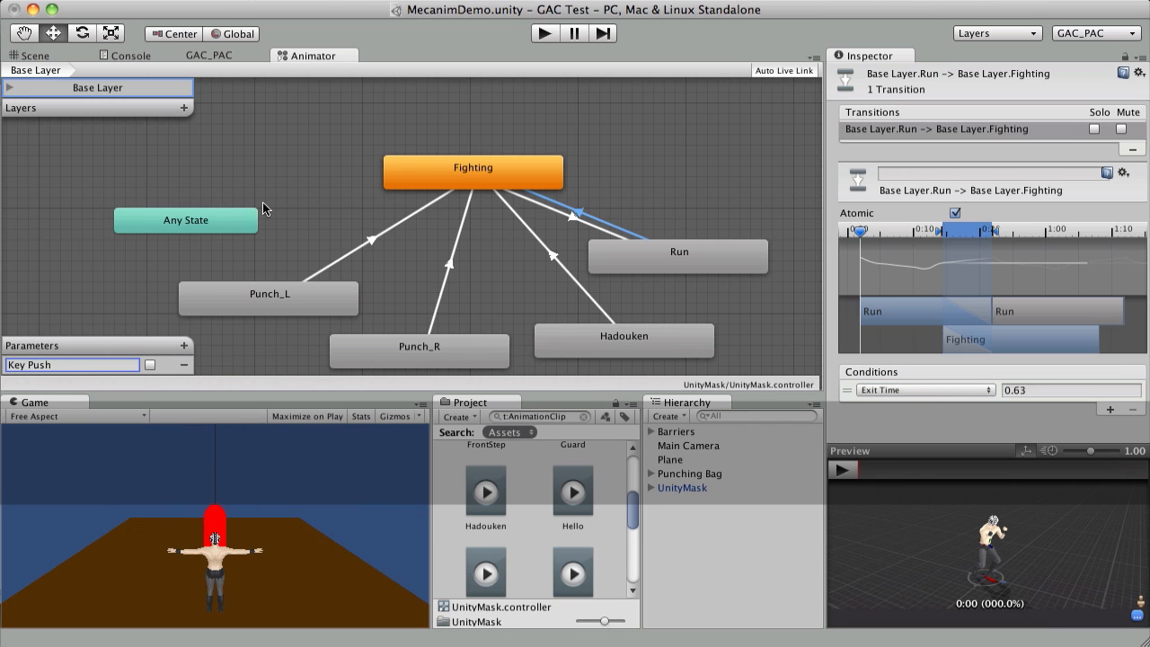
- Replace the Exit Time condition with Key Push on both the Run-to-Fighting and Fighting-to-Run transitions
click(956, 394)
click(903, 363)
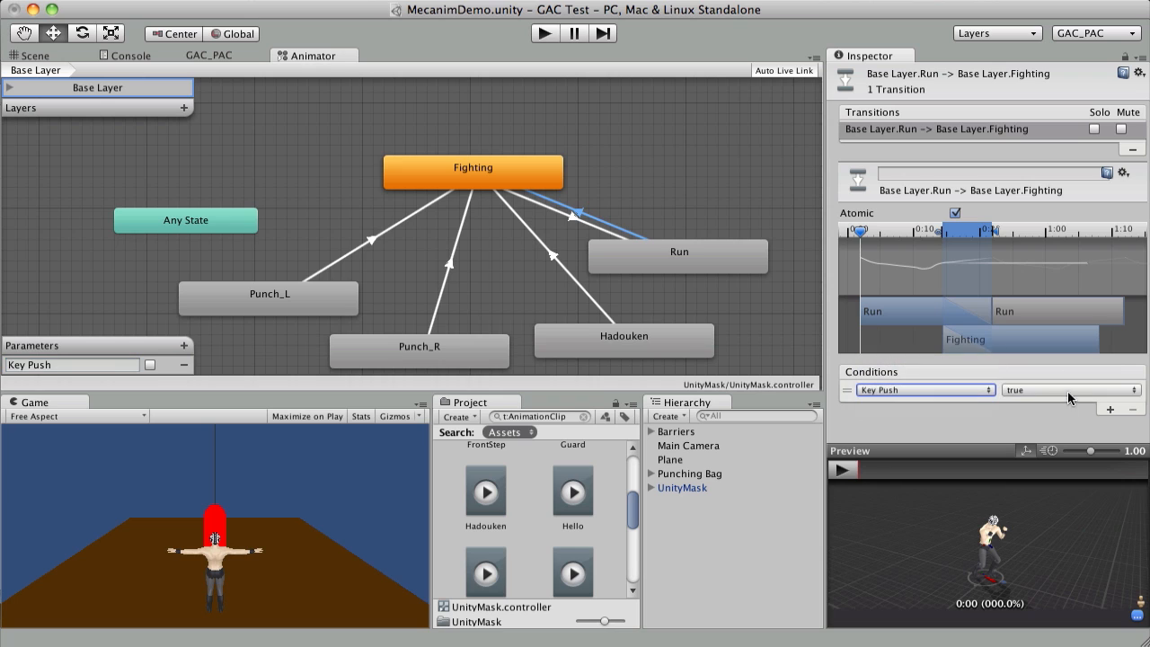
click(571, 216)
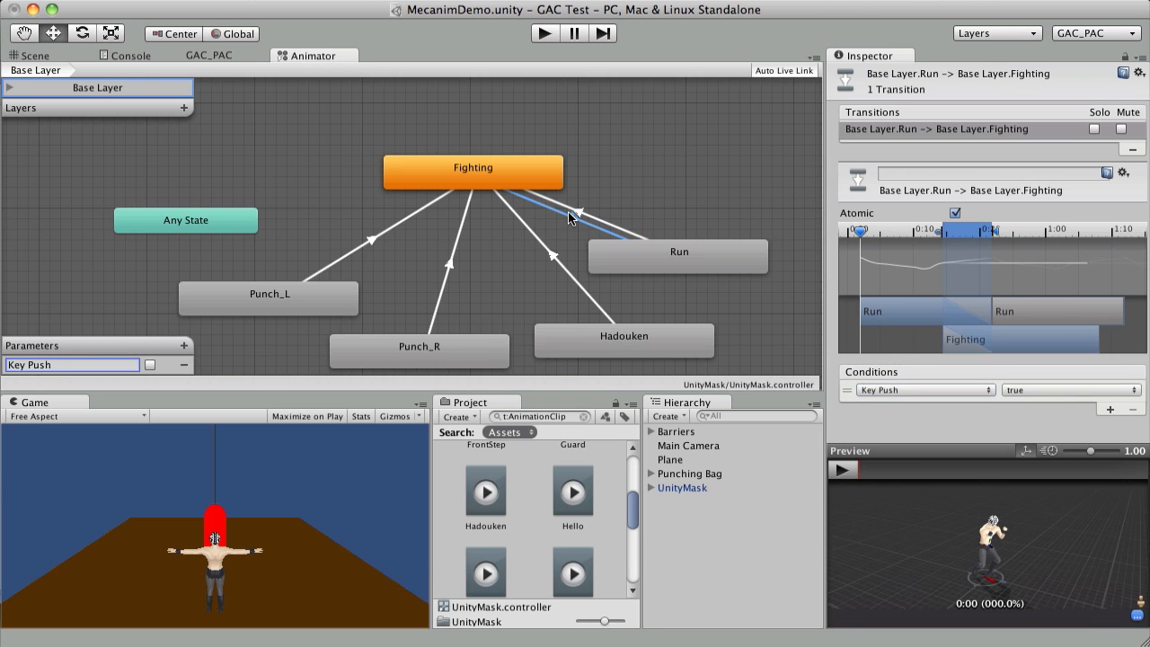
click(925, 401)
click(929, 389)
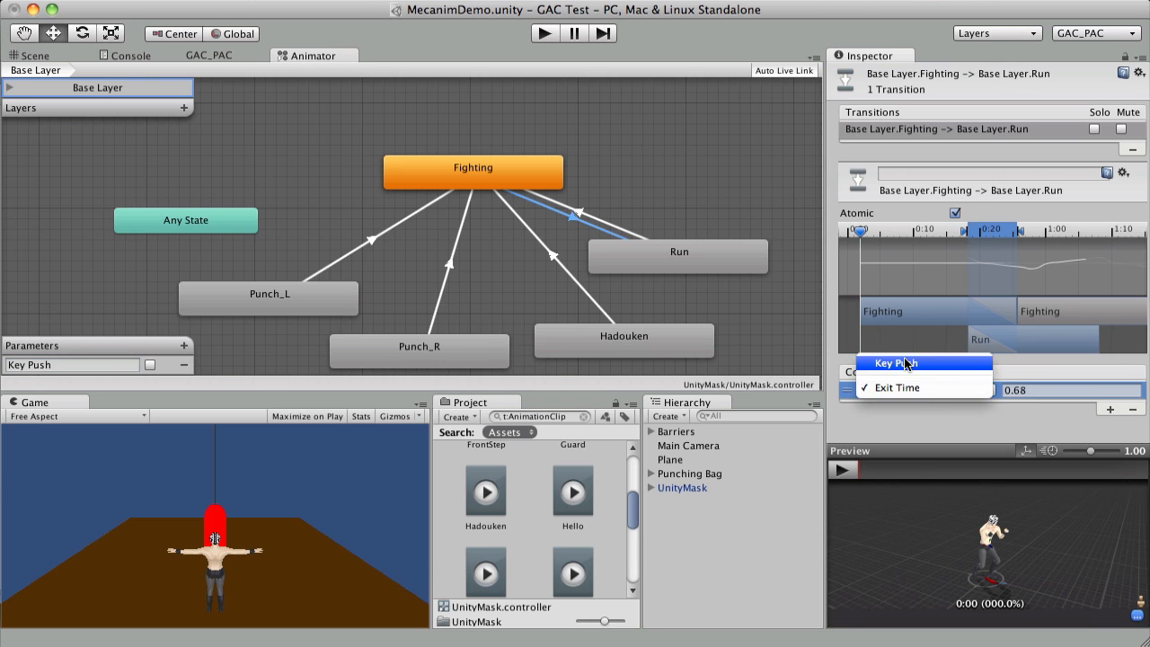
click(946, 390)
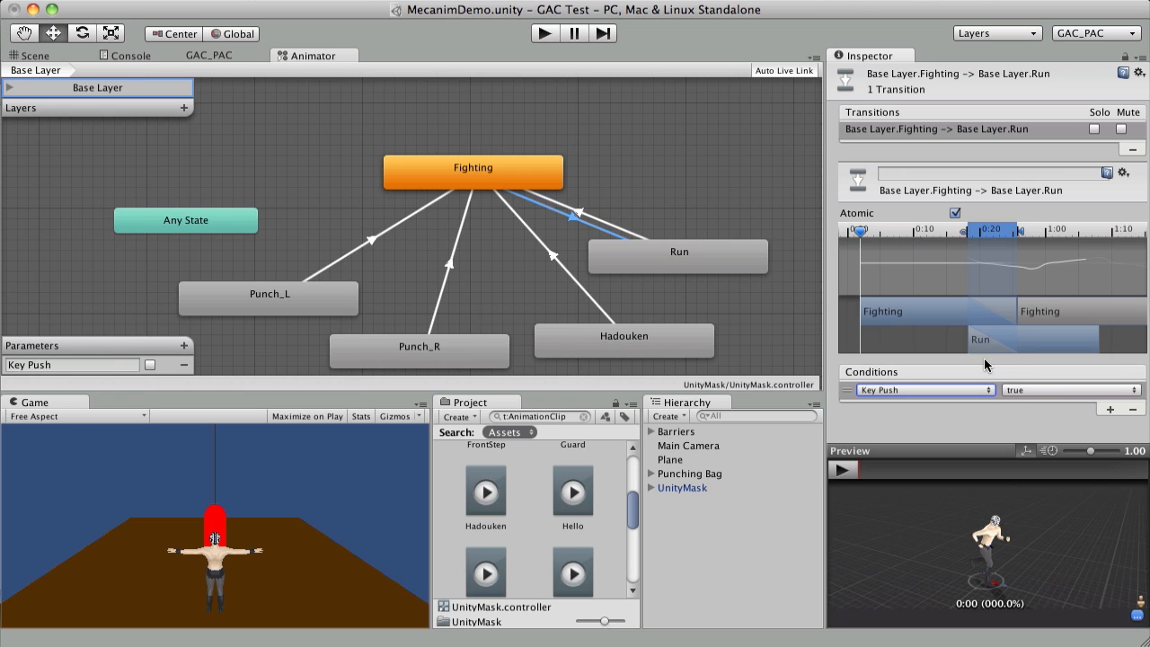
- Set the Run-to-Fighting transition's Key Push condition to false and run the scene in Play mode
click(616, 224)
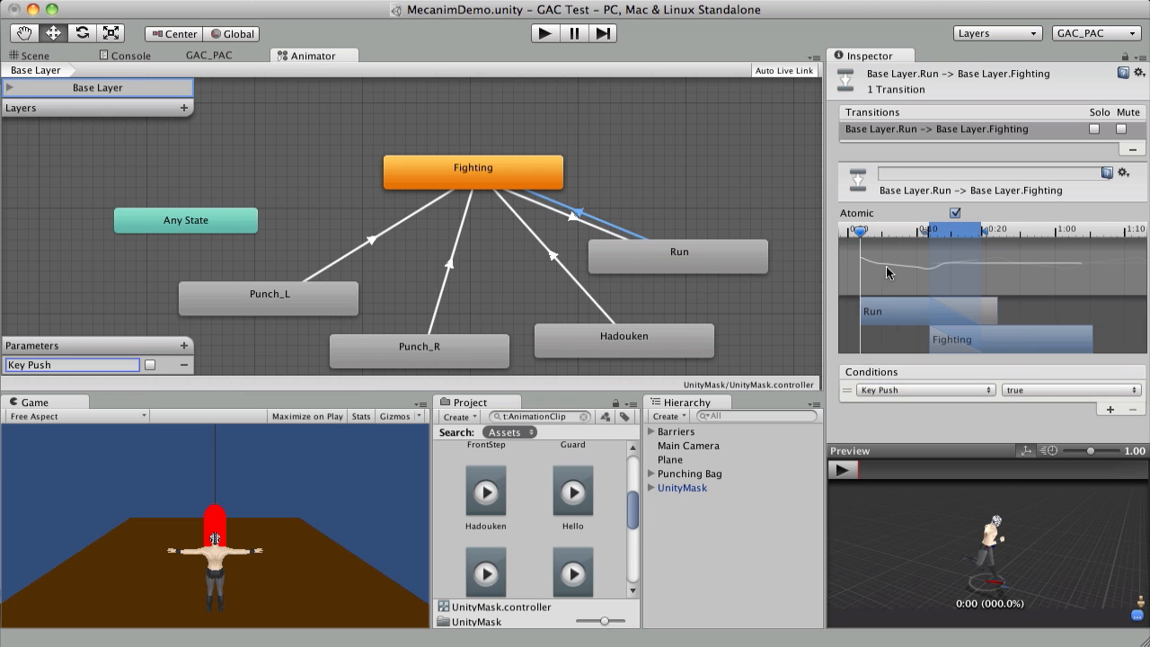
click(1069, 390)
click(1079, 404)
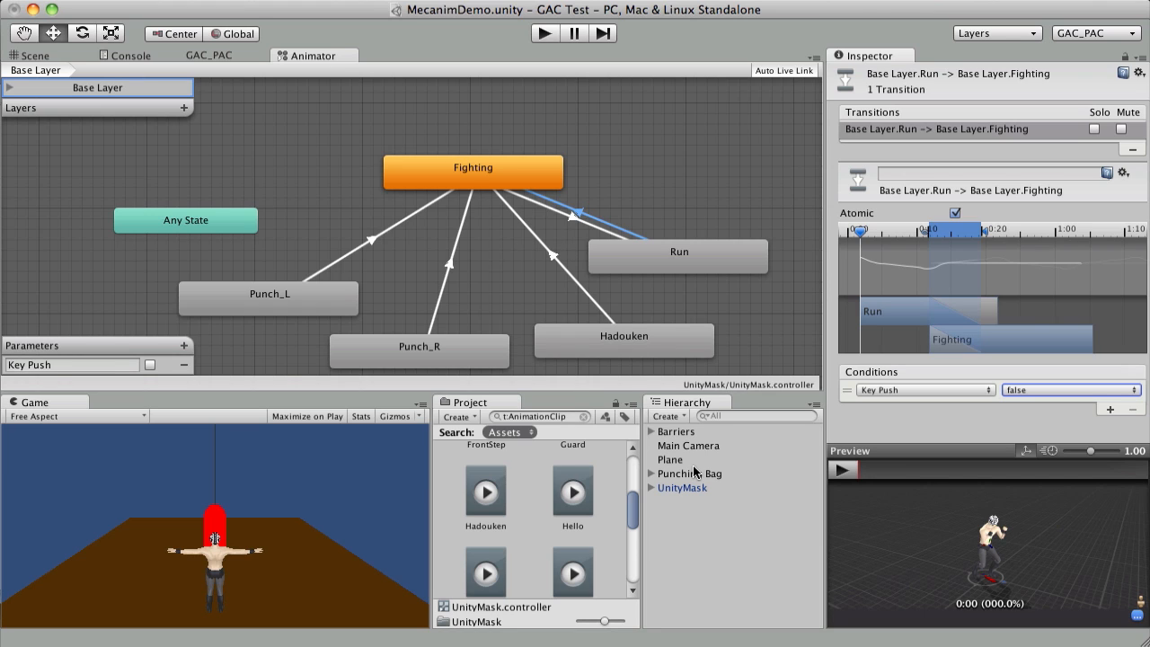
click(543, 34)
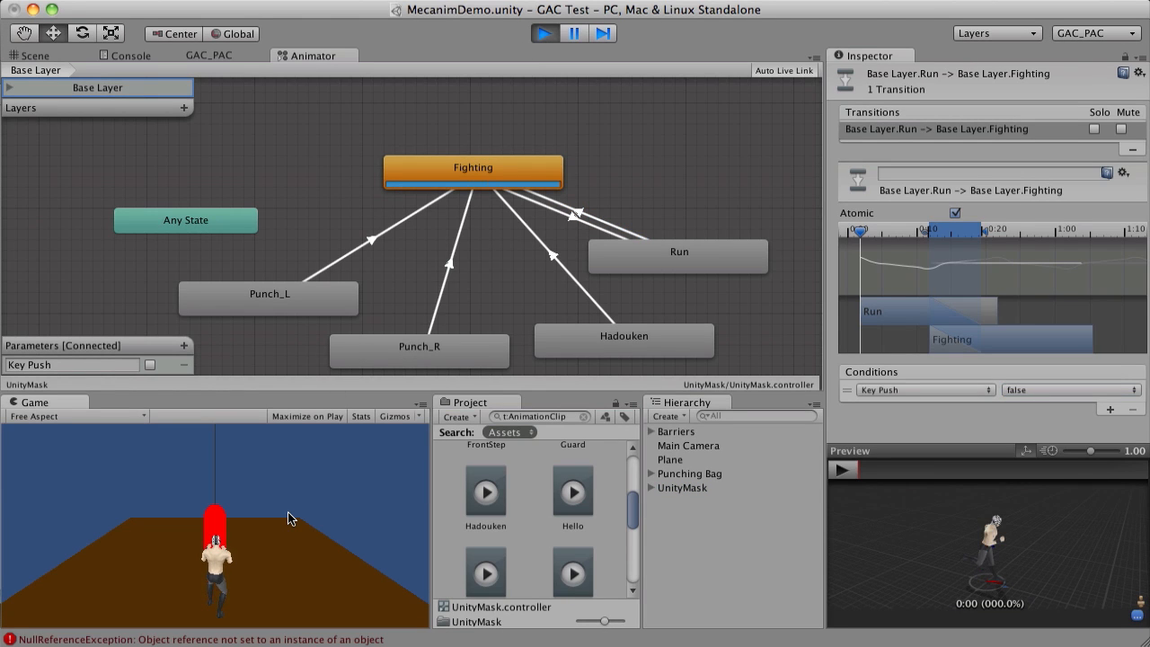
- Move UnityMask in Play mode to test the switch between the Fighting and Run states, and stop the scene
key(space)
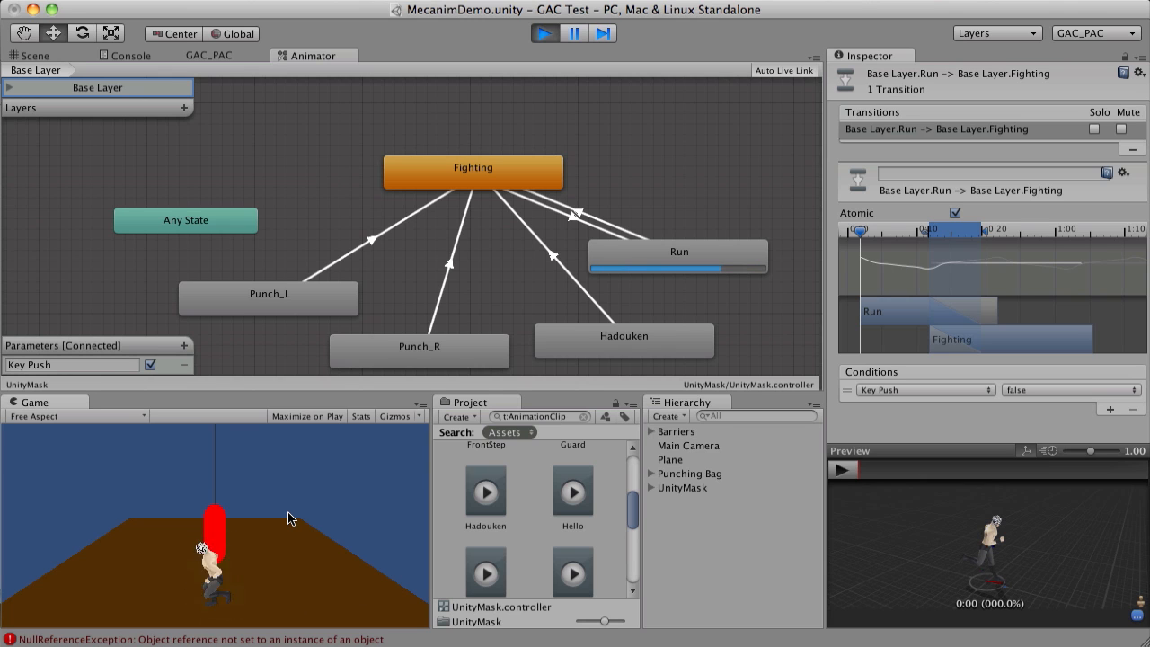
key(space)
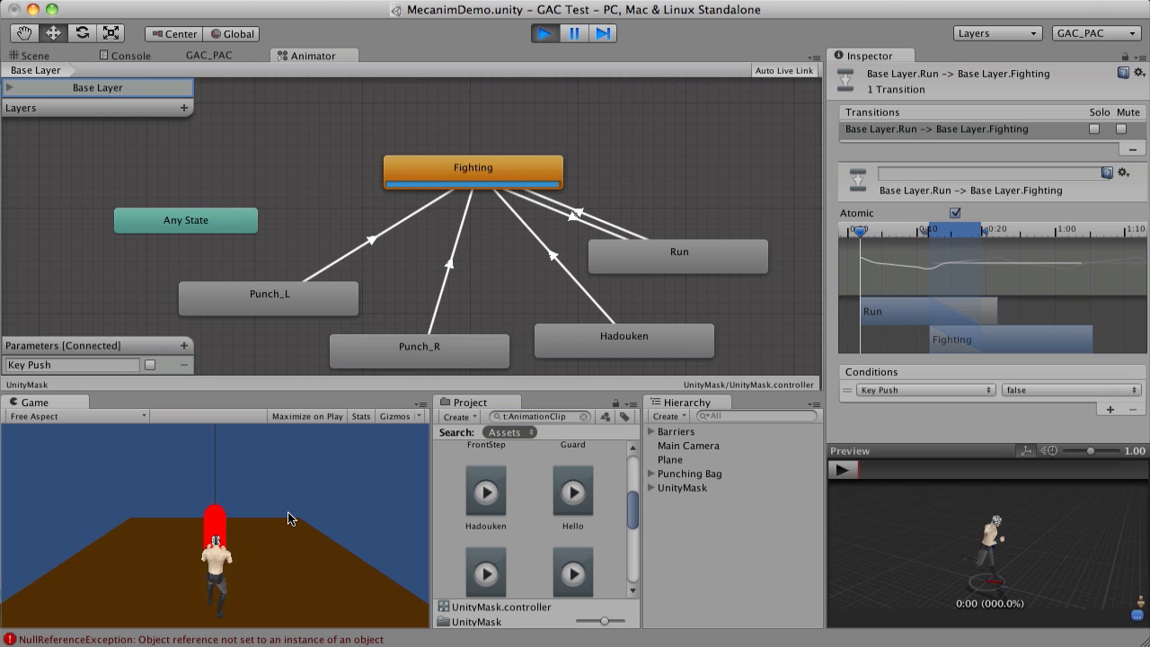
click(553, 37)
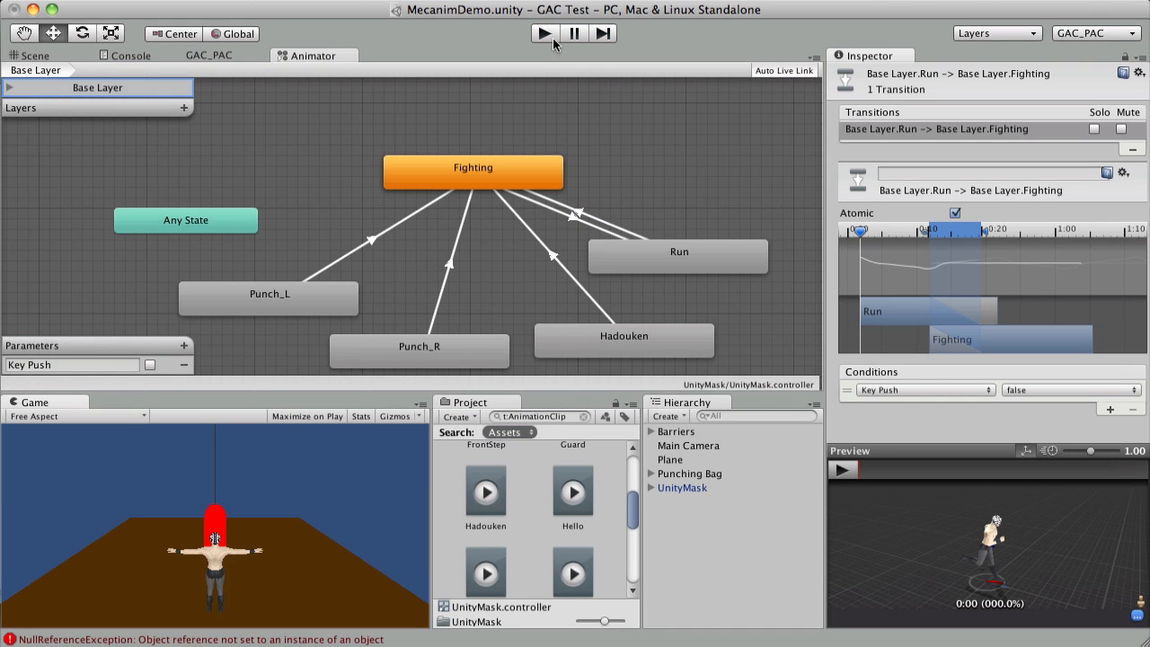
- Select UnityMask in the scene and clear all logged messages from the console
click(725, 487)
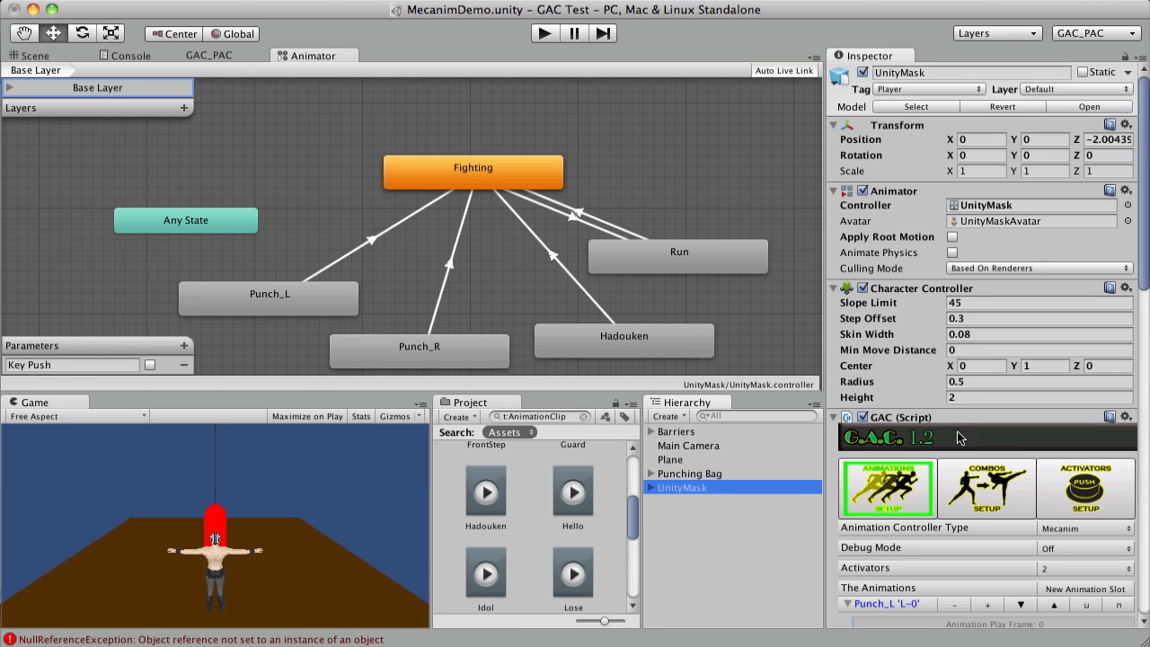
scroll(957, 363, down, 5)
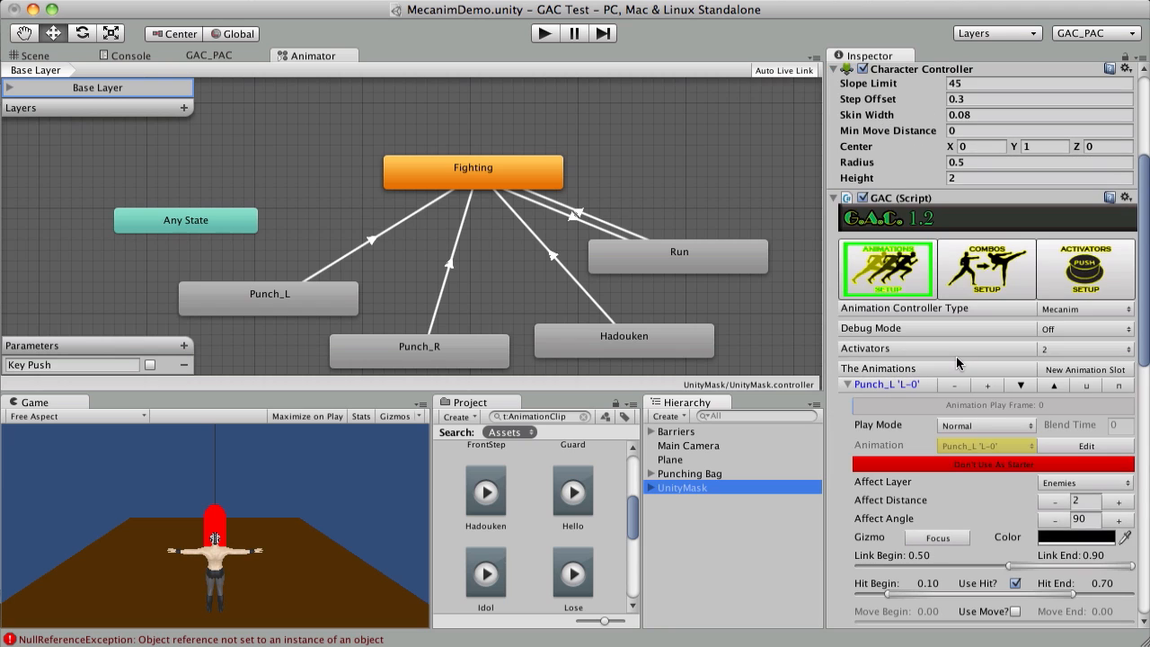
scroll(957, 357, down, 8)
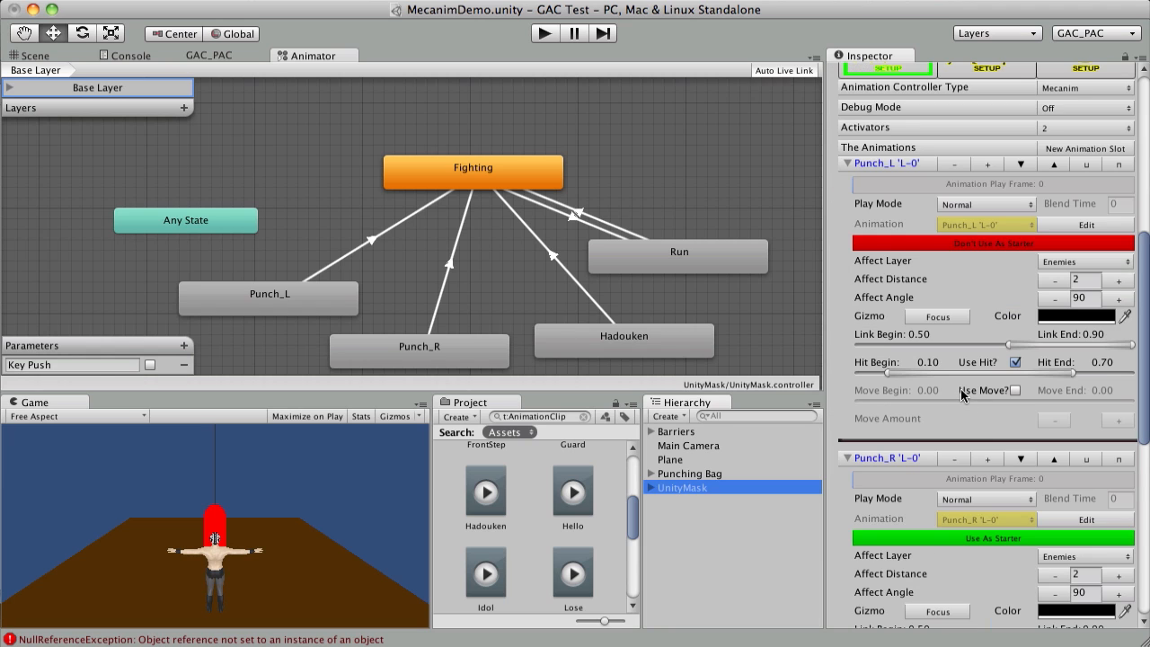
scroll(961, 389, down, 2)
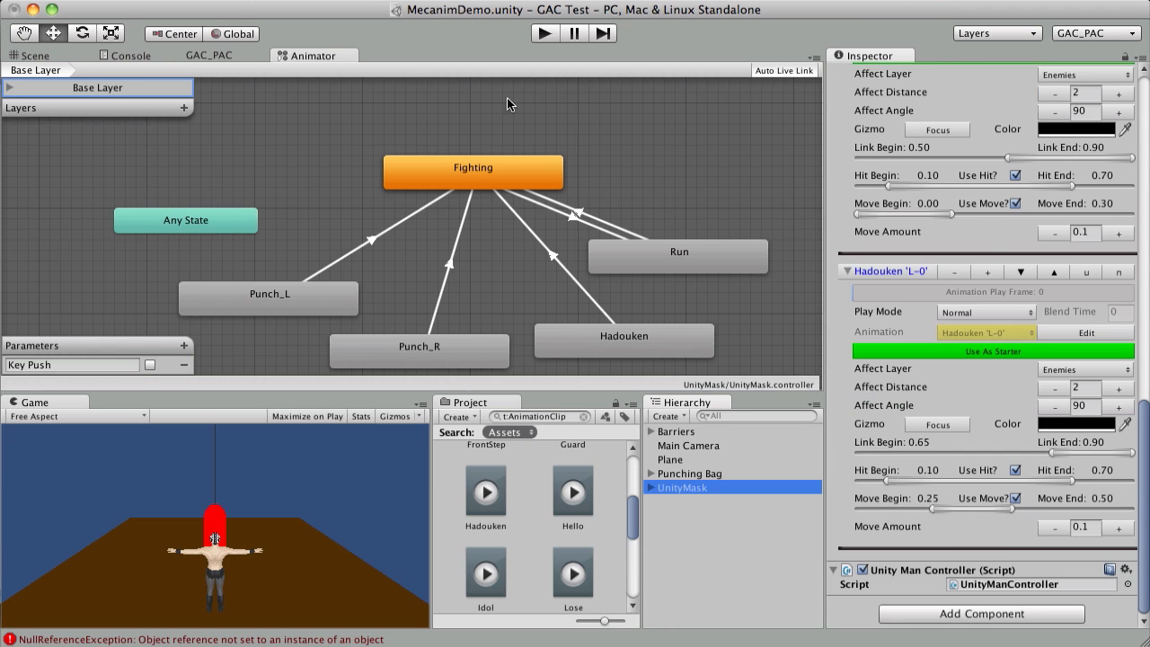
click(137, 57)
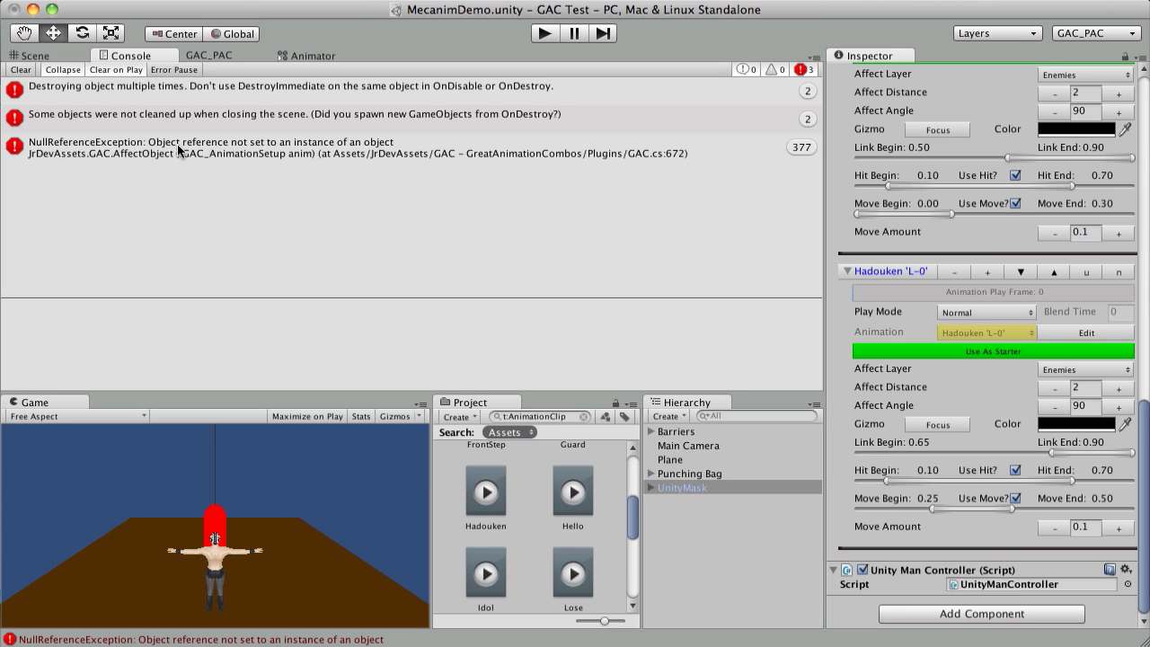
click(279, 93)
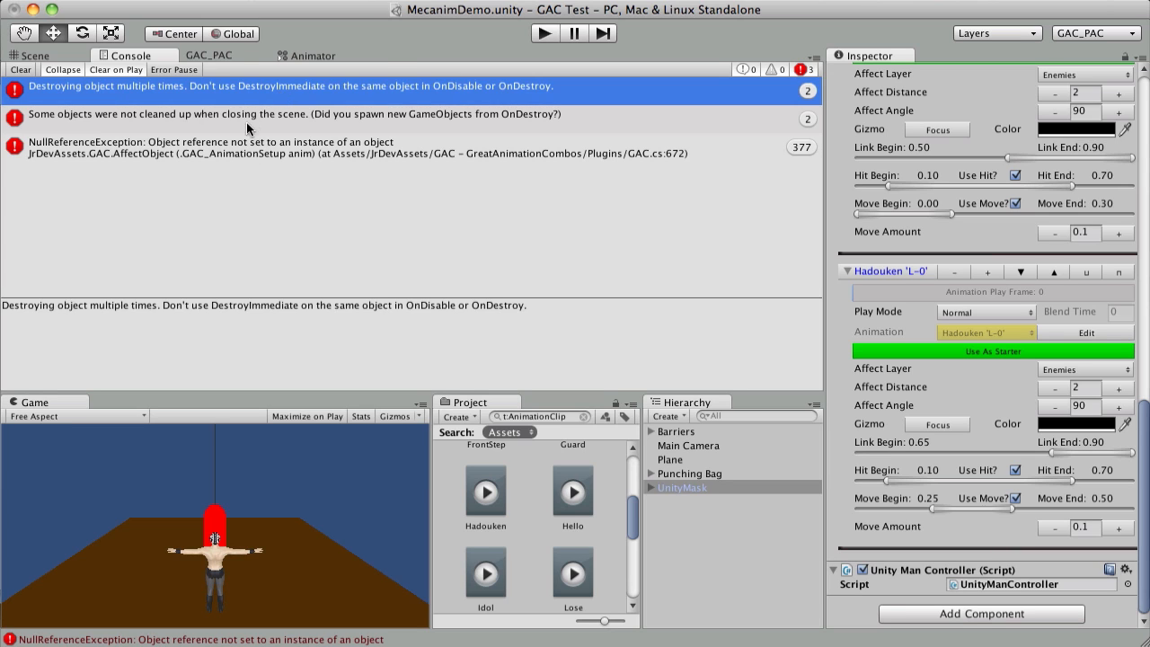
click(20, 70)
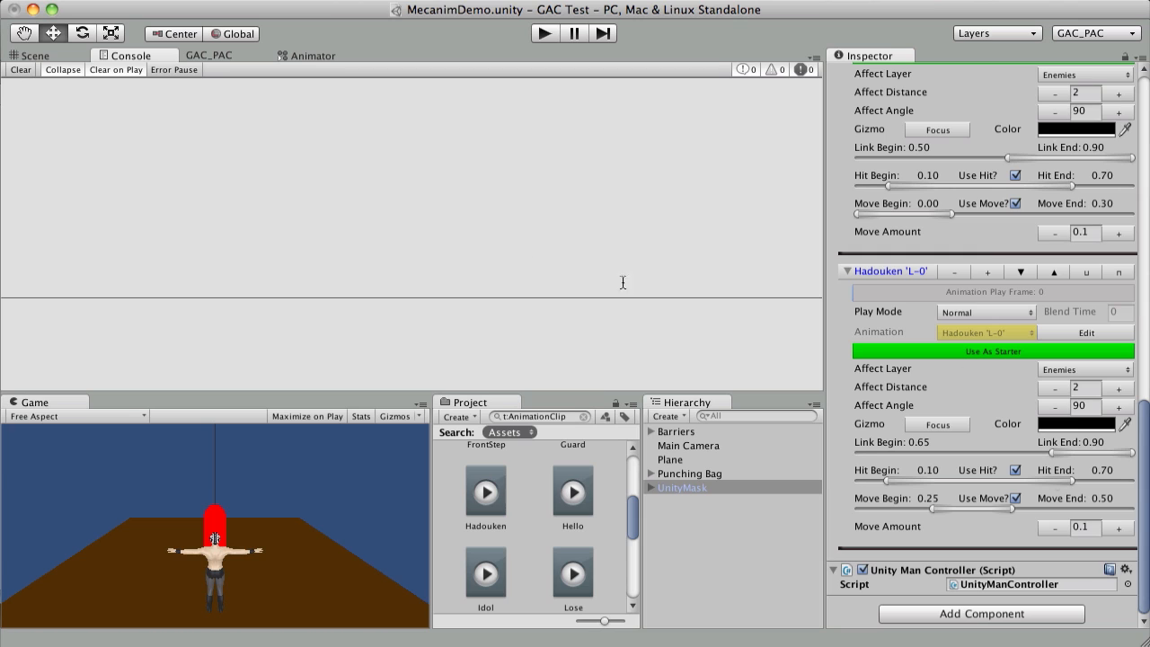
click(299, 55)
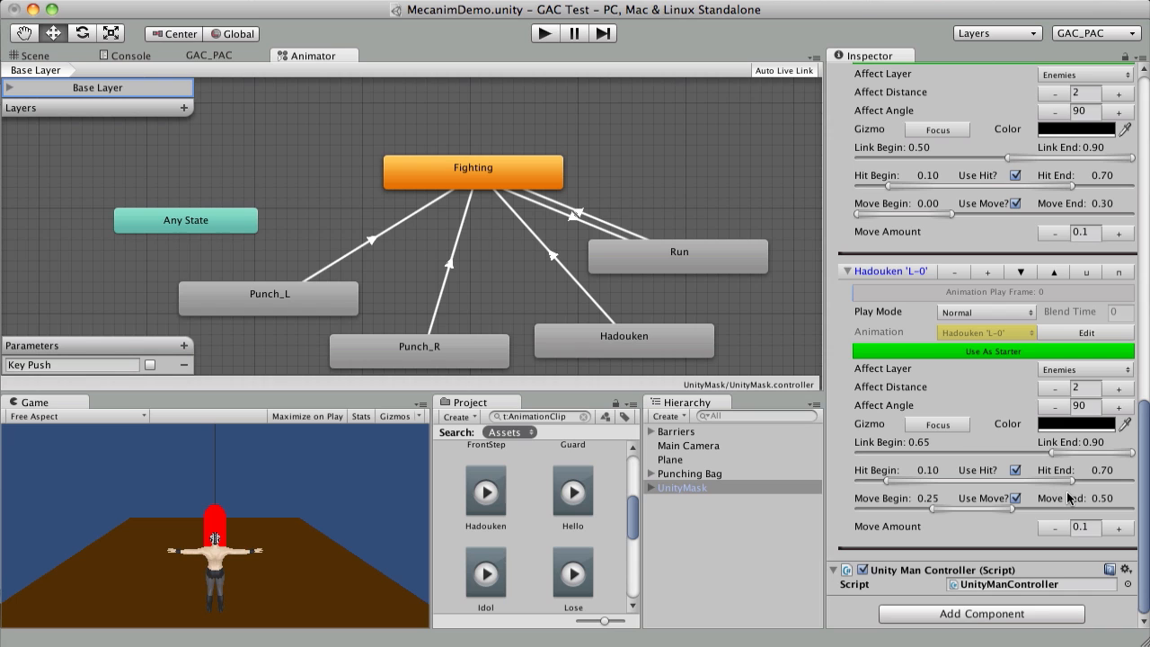
- In UnityMask's GAC combos setup, add Punch_L 'L-0' as a starter animation
scroll(1069, 499, up, 1)
scroll(1069, 499, up, 7)
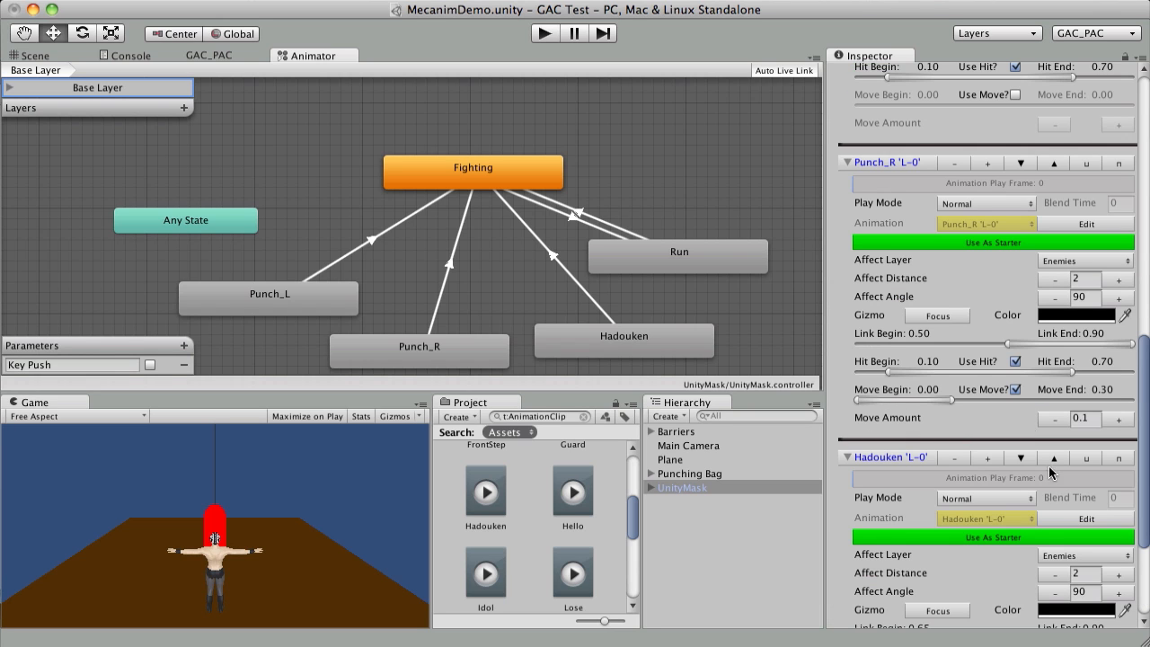
scroll(1023, 413, up, 12)
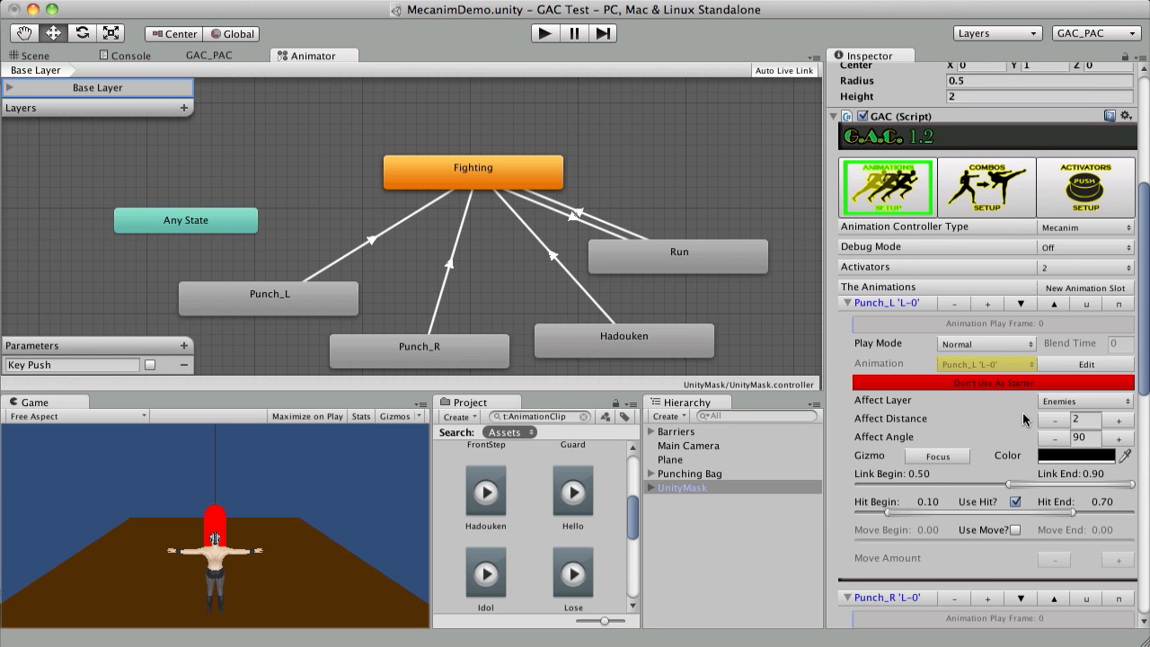
scroll(1022, 413, up, 1)
click(1017, 194)
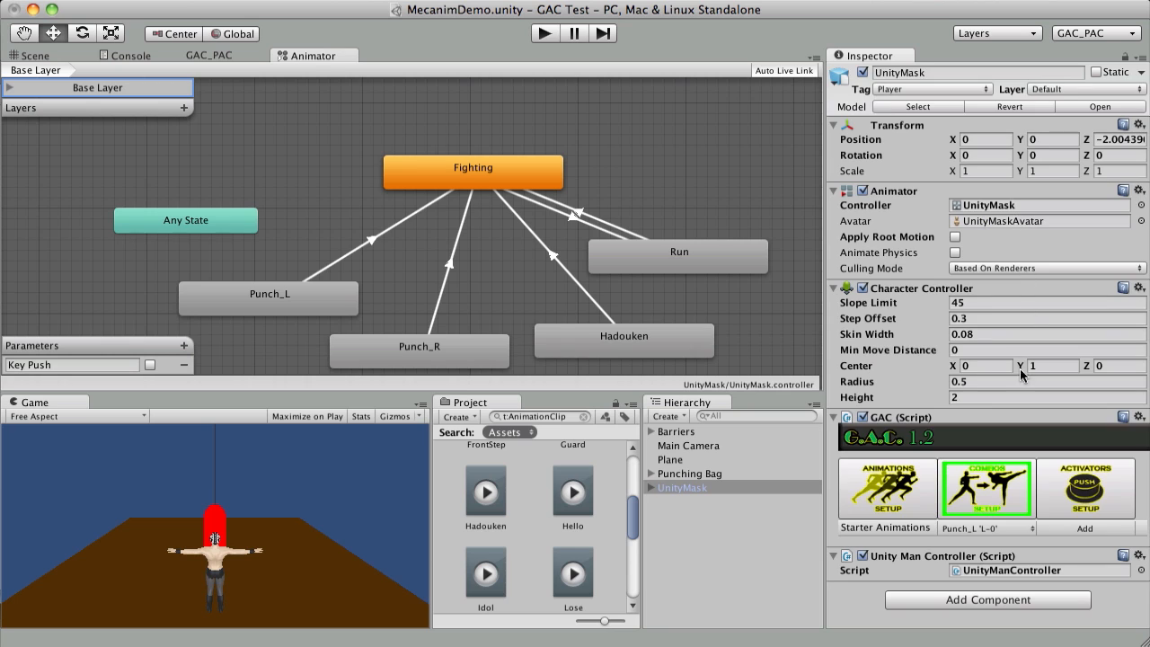
click(1075, 529)
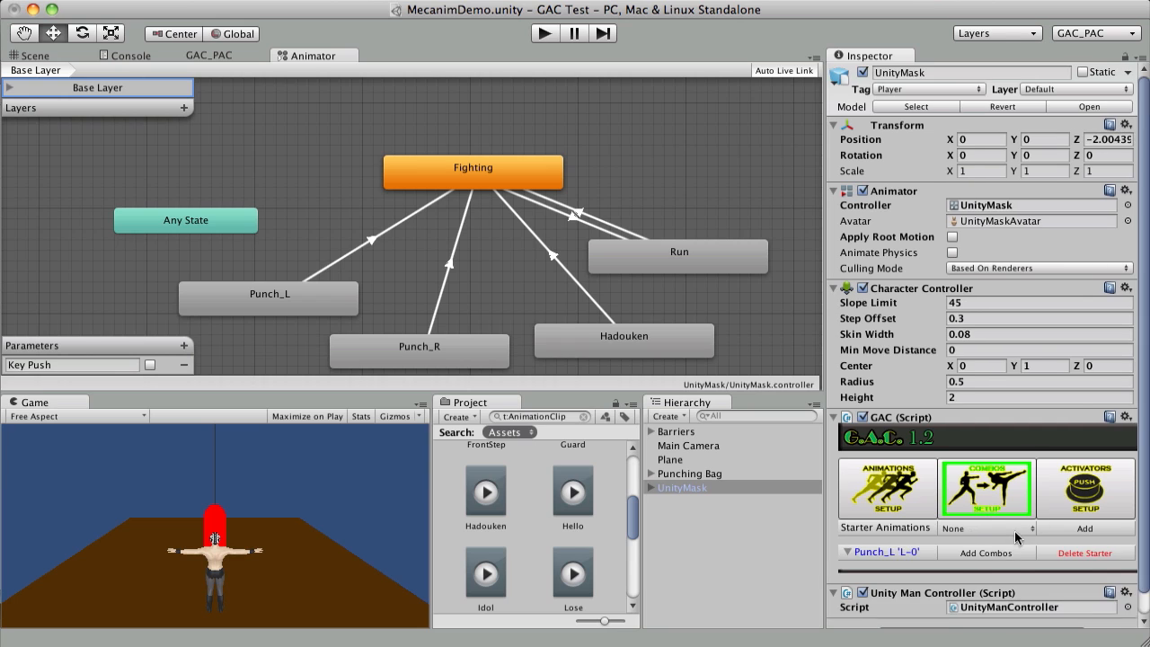
- Add Combo # 1 to the Punch_L starter and set Punch_R 'L-0' with activator 1 as sequence 2
scroll(997, 521, down, 1)
click(993, 530)
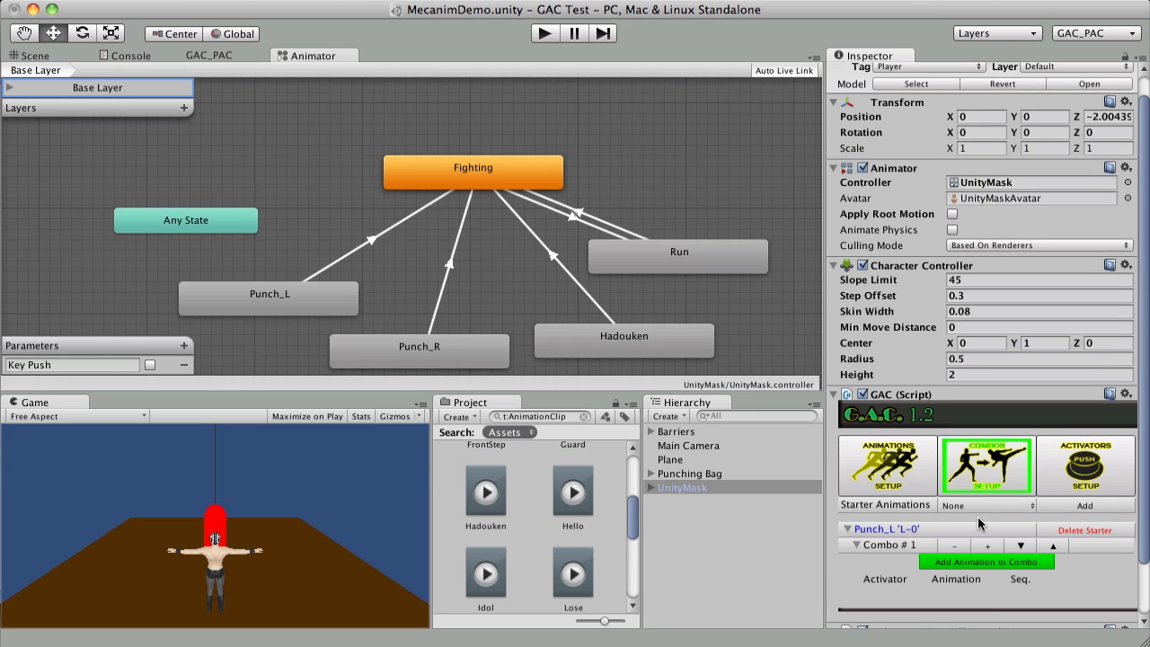
scroll(935, 546, down, 3)
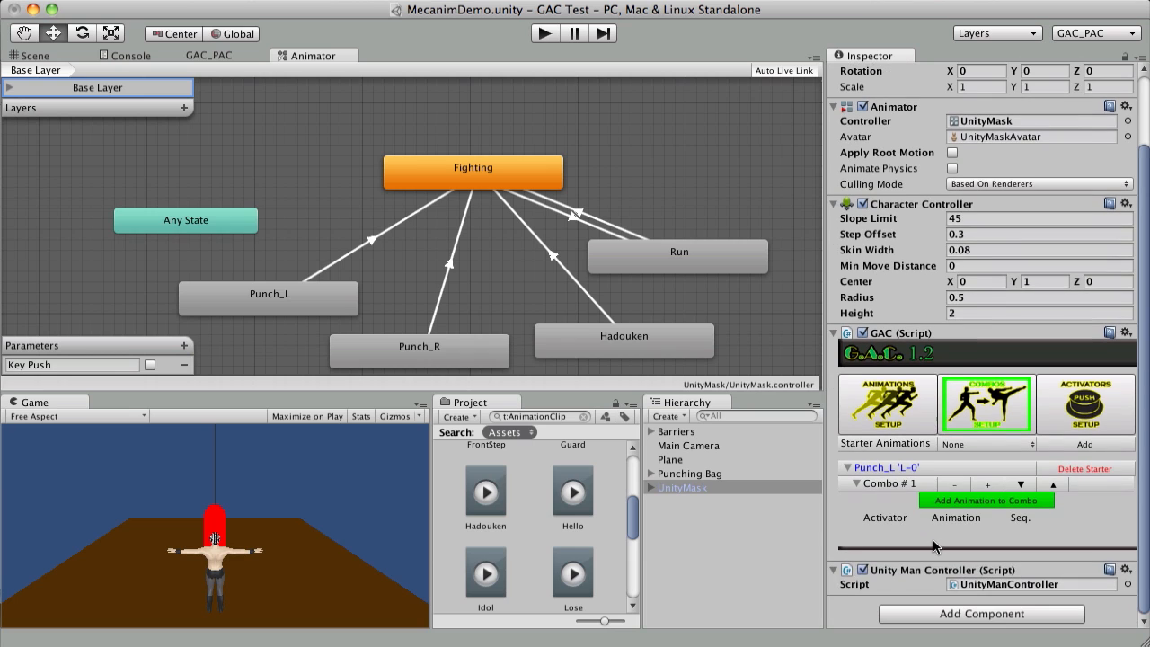
click(975, 496)
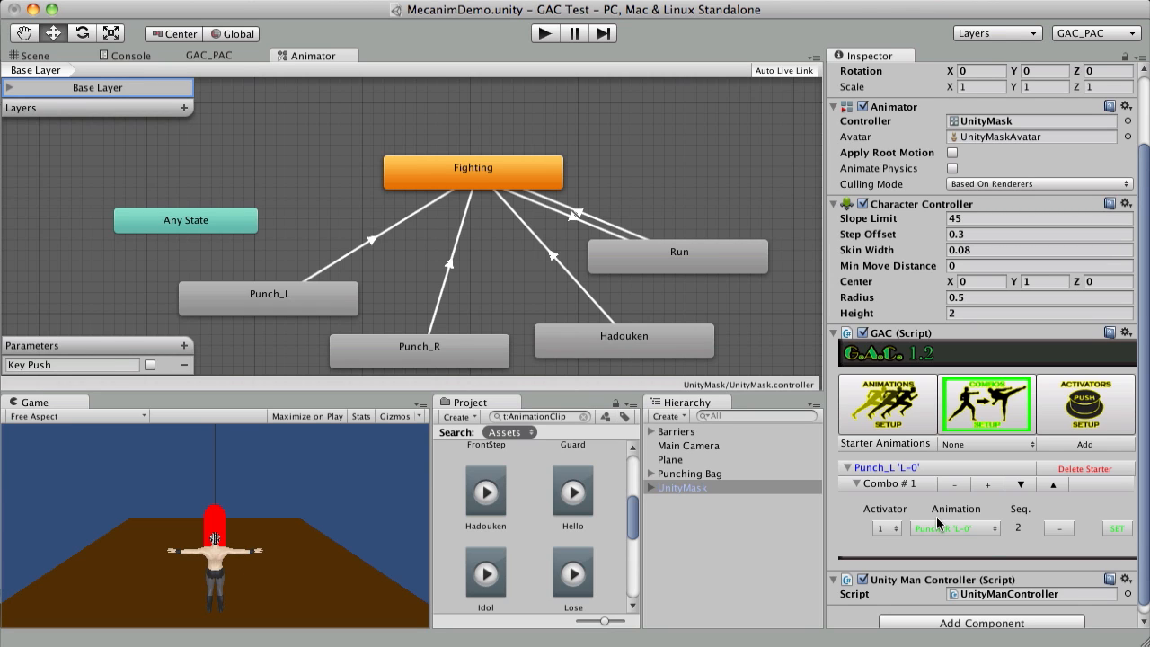
click(1117, 529)
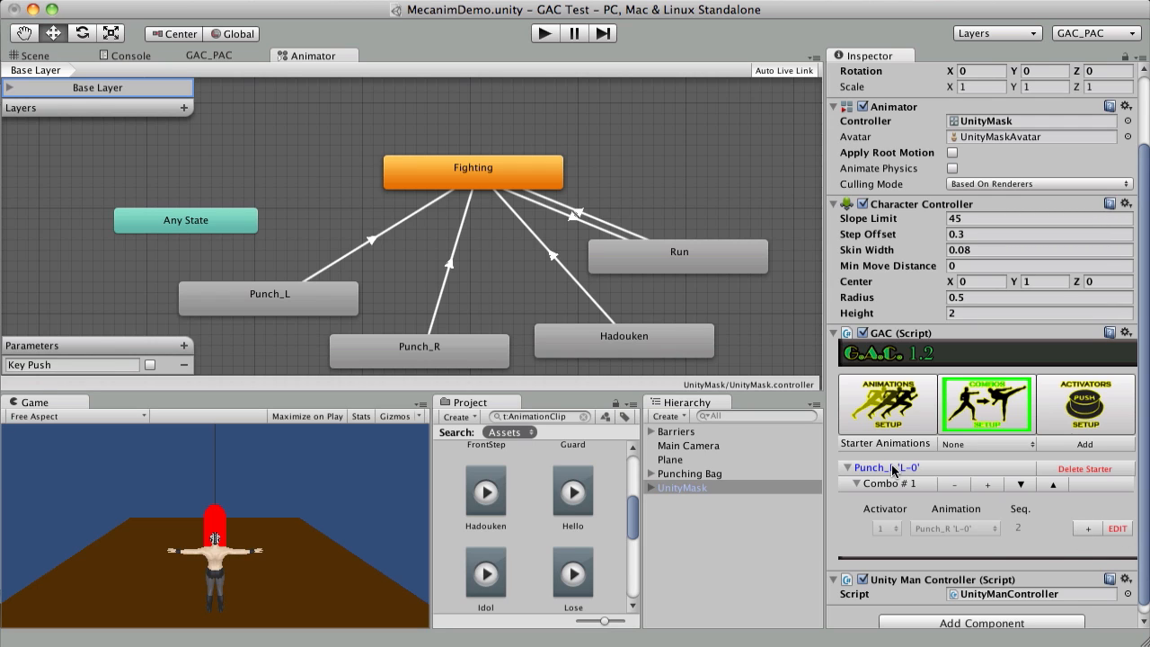
- Add Hadouken 'L-0' with activator 1 to Combo # 1 as sequence 3 and set it
click(1089, 528)
click(954, 548)
click(965, 562)
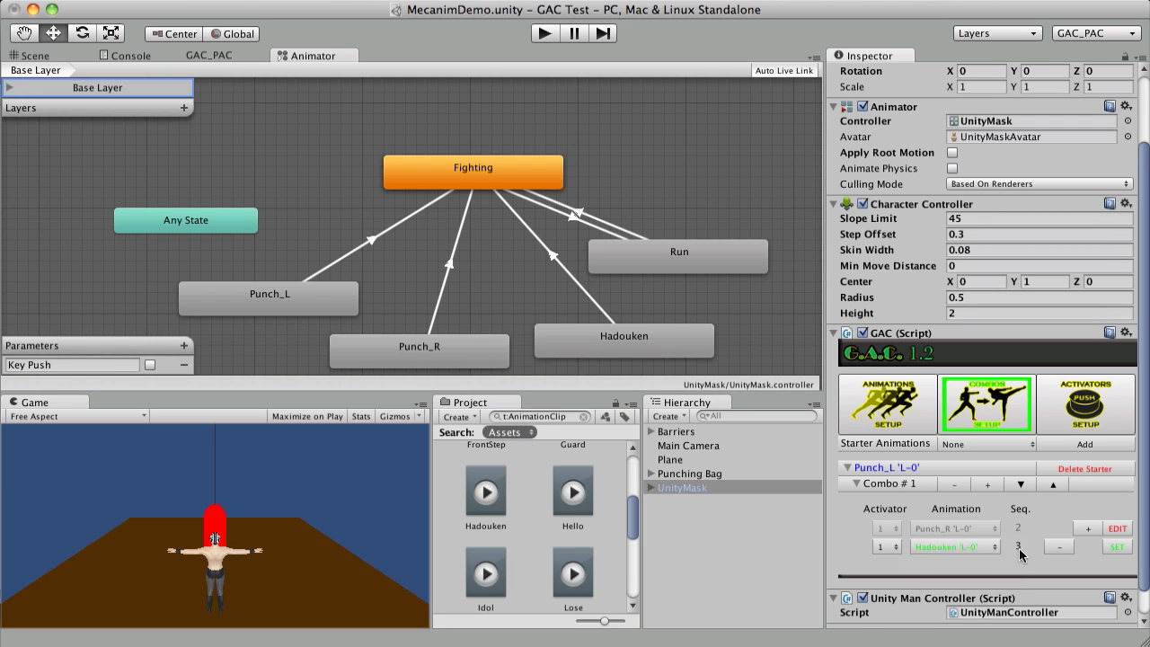
click(1117, 547)
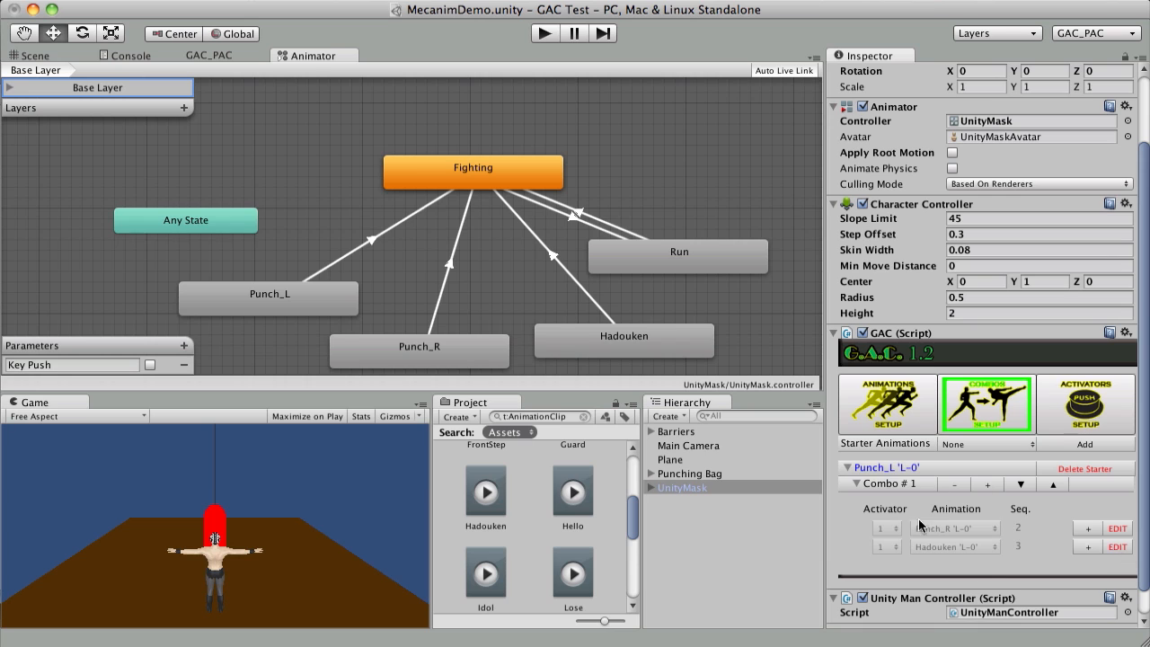
- In the GAC activators setup, assign the Z key to Punch_L's key-input activator 1, keep it at Default, and set it
click(1083, 406)
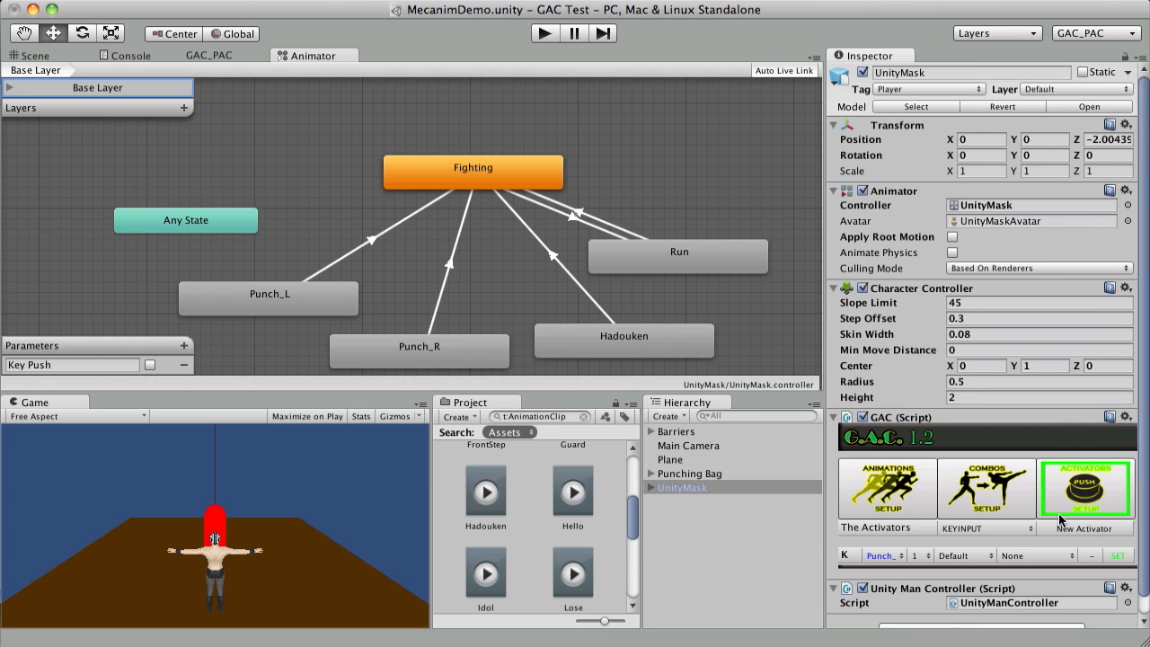
scroll(959, 497, down, 1)
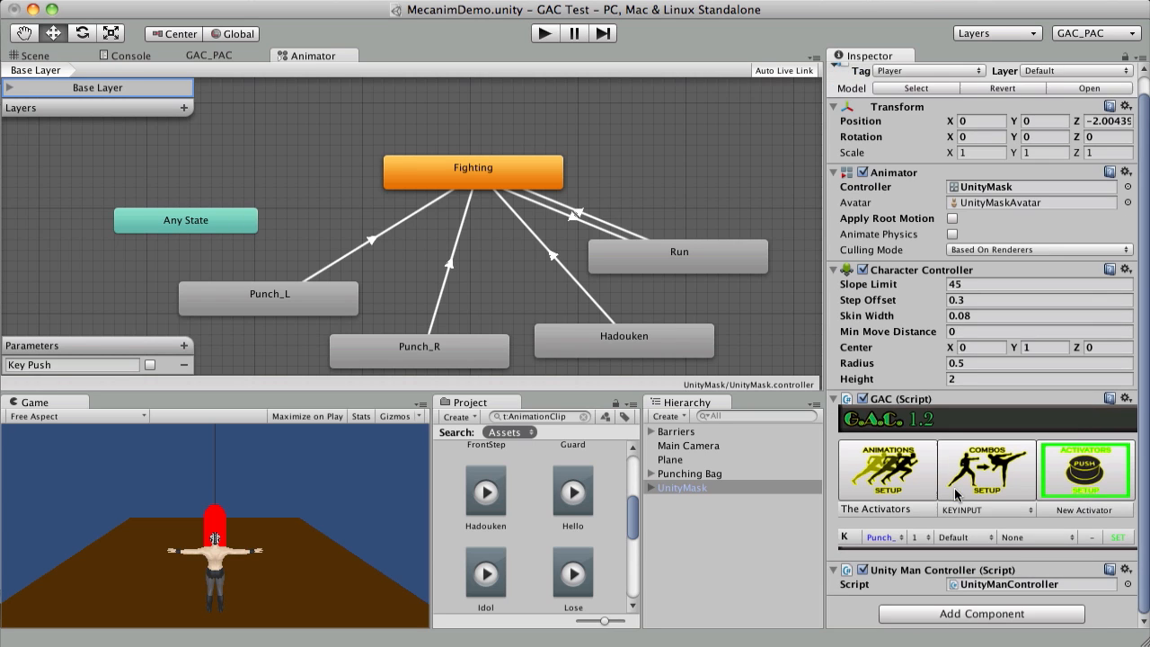
click(898, 537)
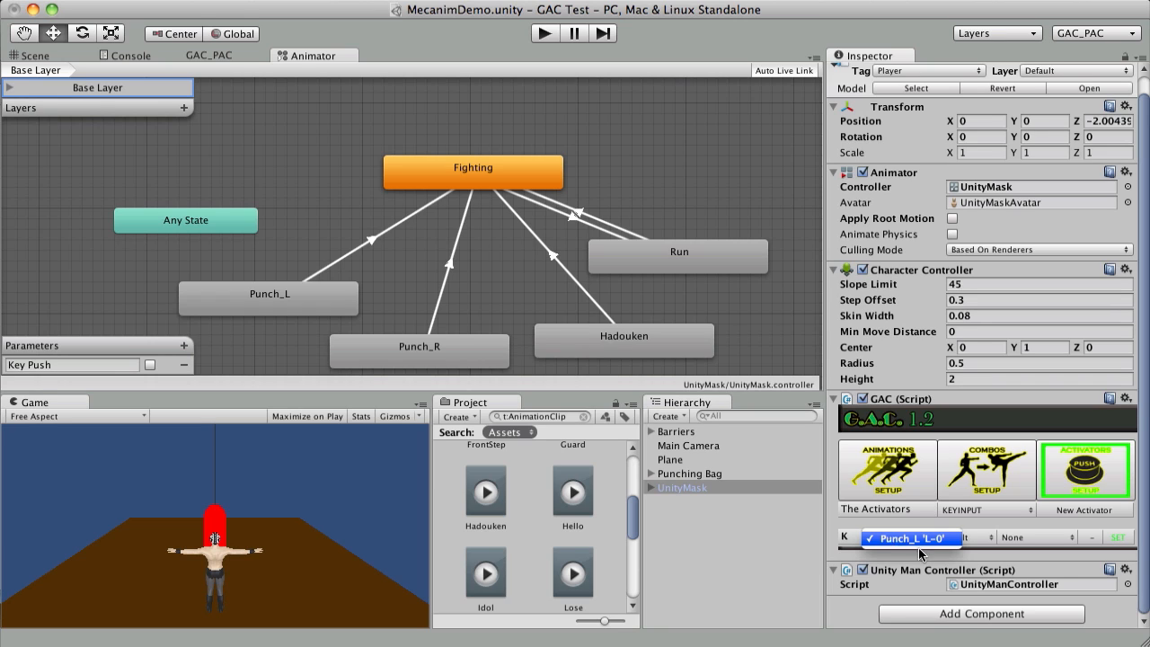
click(891, 538)
click(913, 537)
click(919, 539)
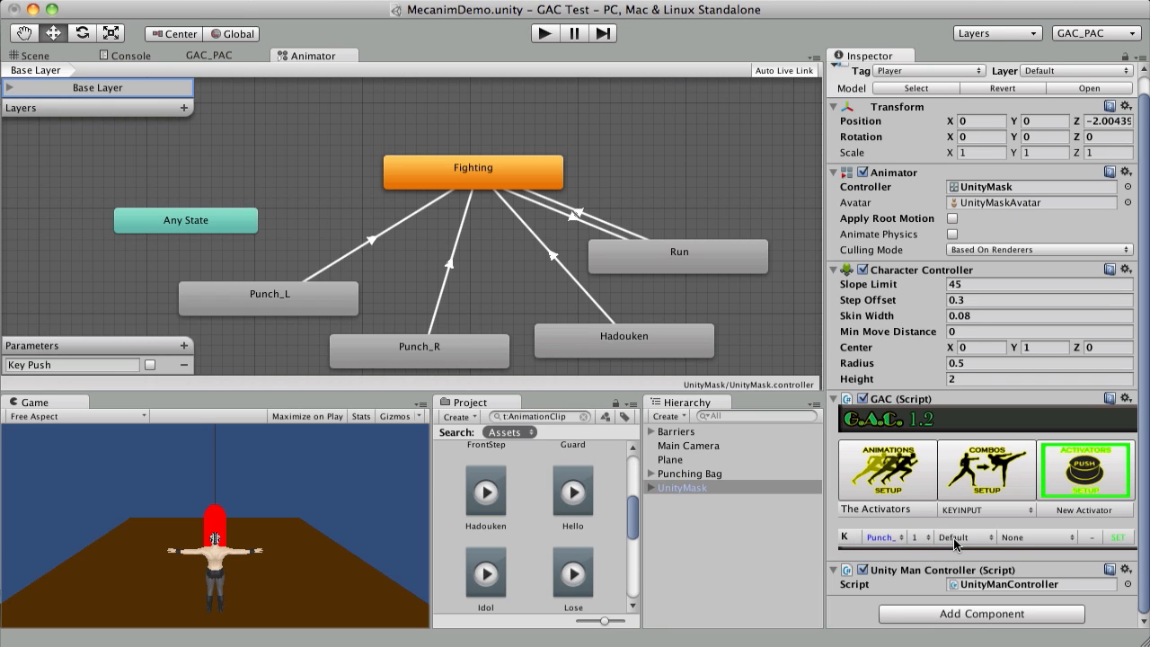
click(977, 537)
click(976, 539)
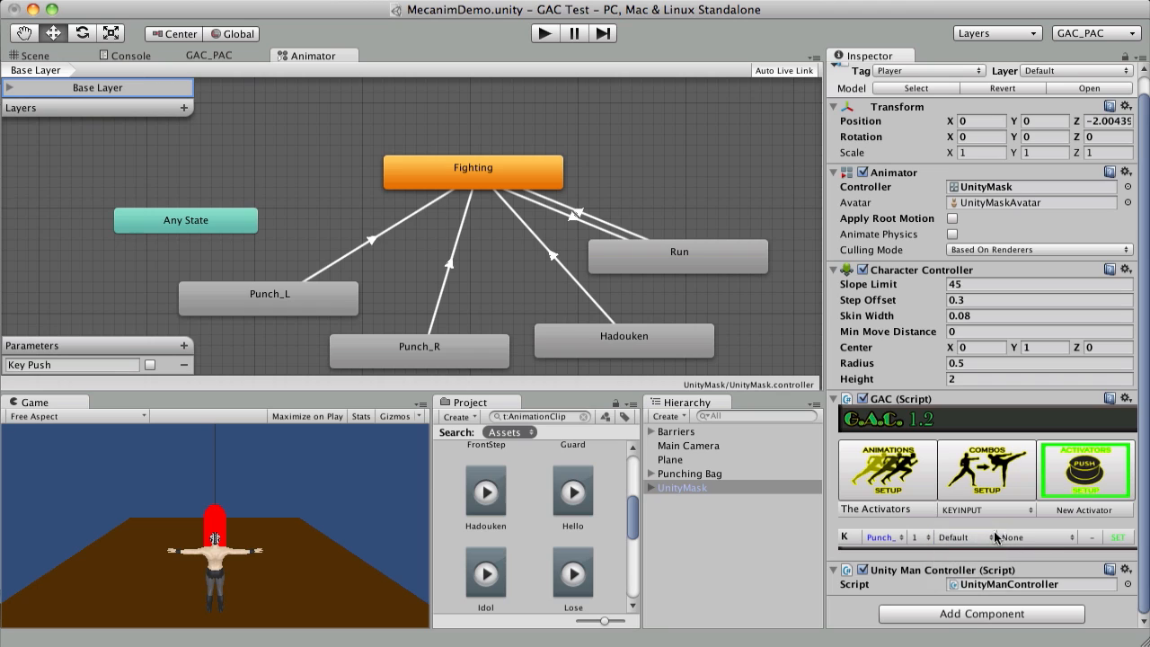
click(1042, 538)
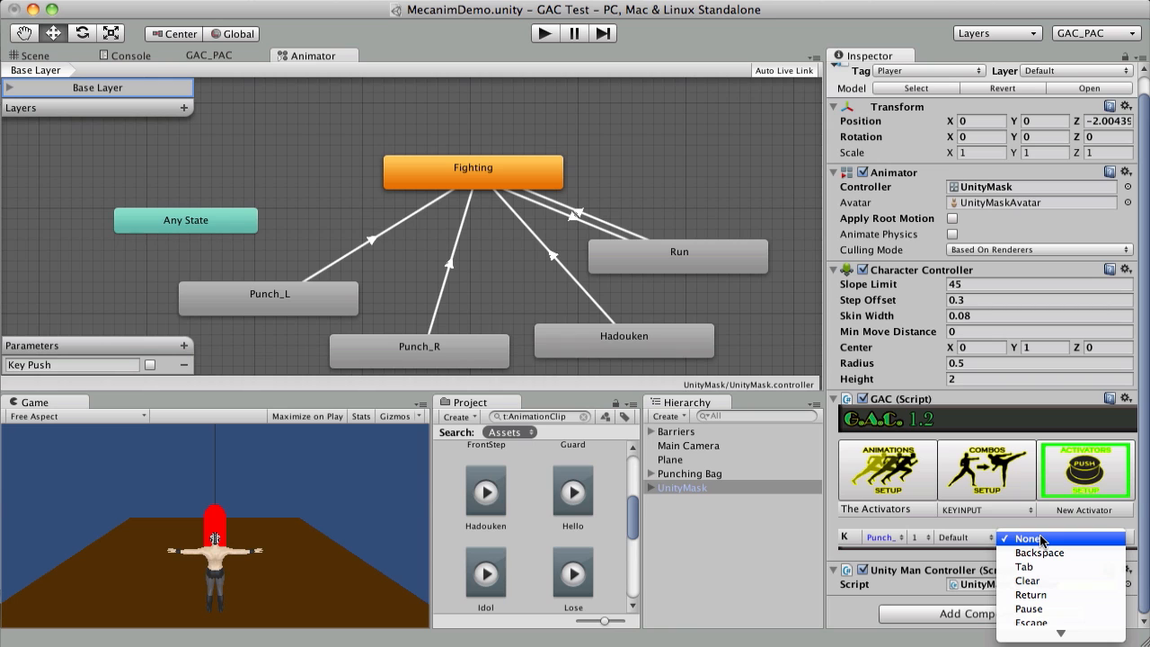
key(z)
key(Return)
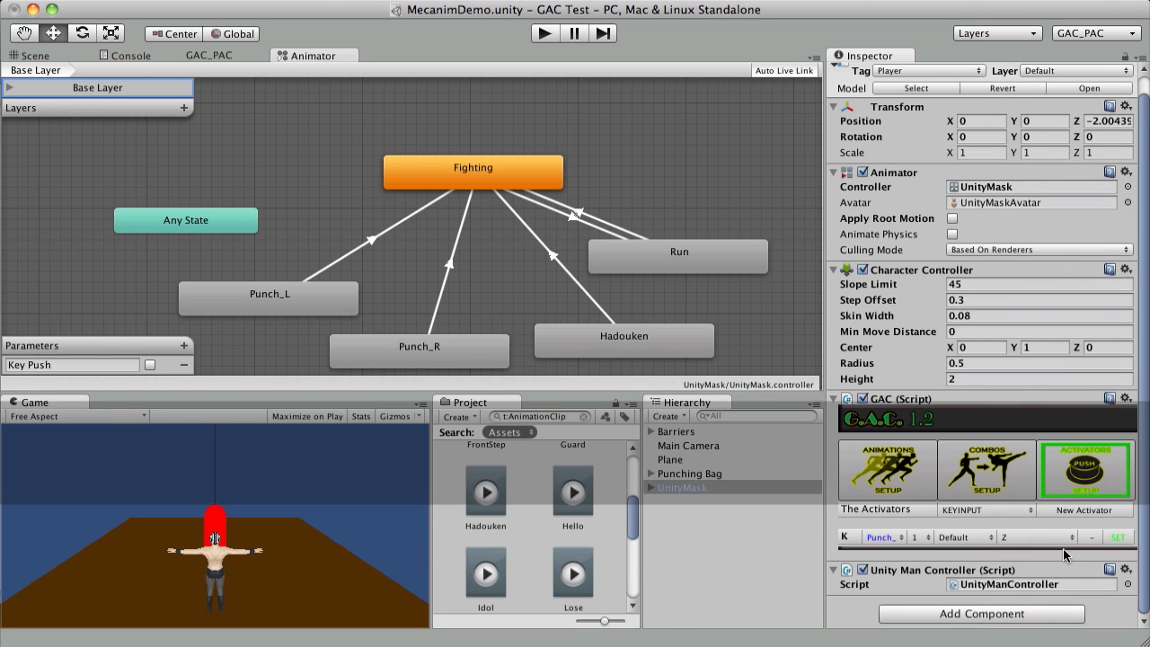
click(1119, 538)
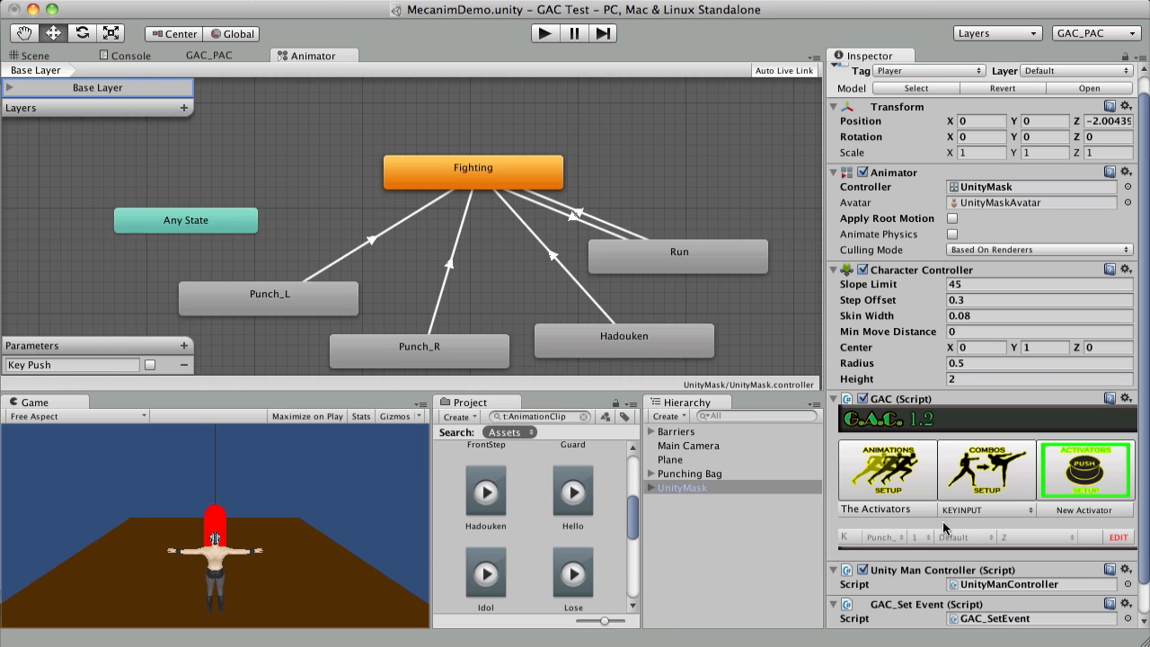
- Reselect UnityMask and review the GAC animation settings of Punch_L, Punch_R and Hadouken along with its attached scripts
click(699, 472)
click(701, 486)
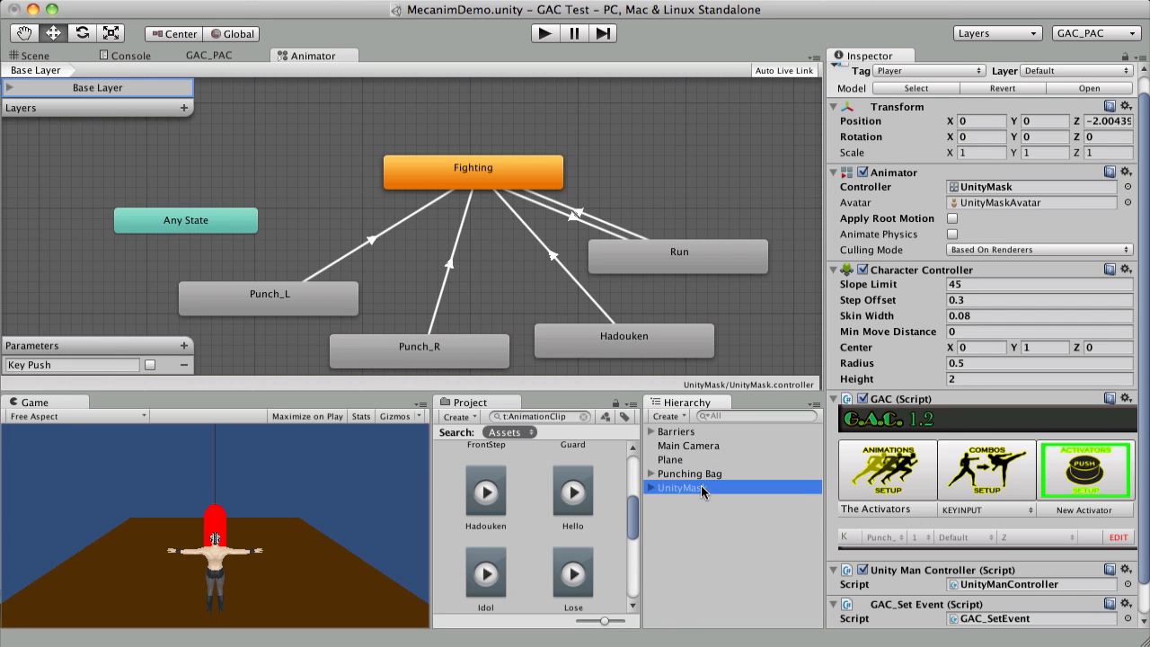
scroll(934, 469, down, 1)
click(932, 440)
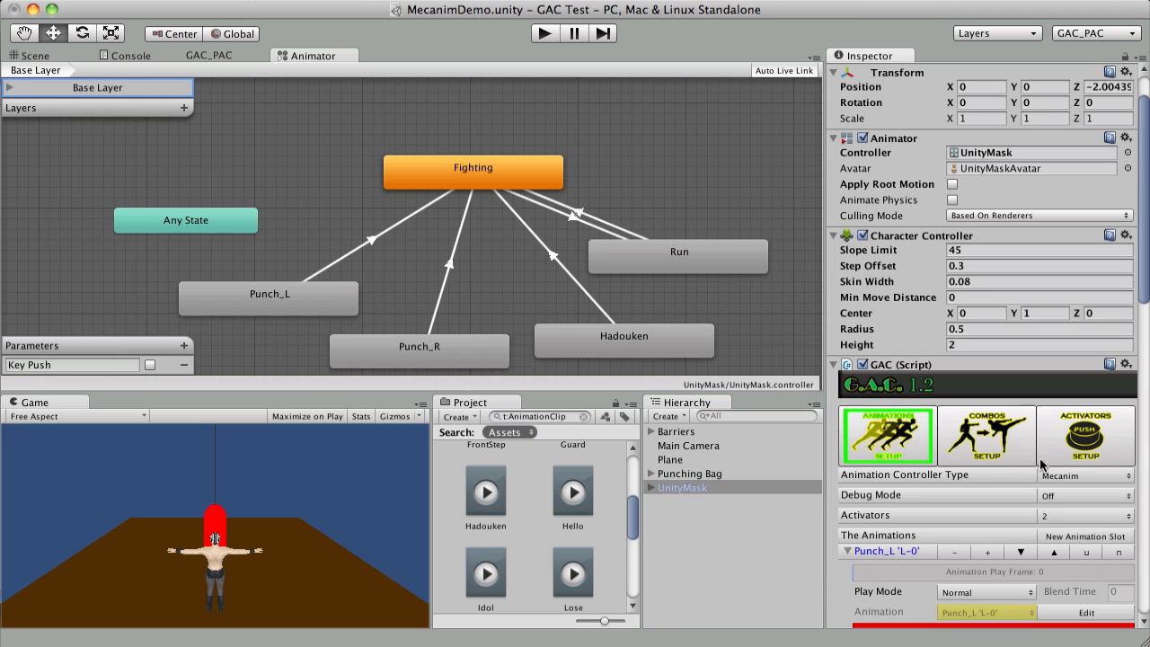
scroll(991, 452, down, 2)
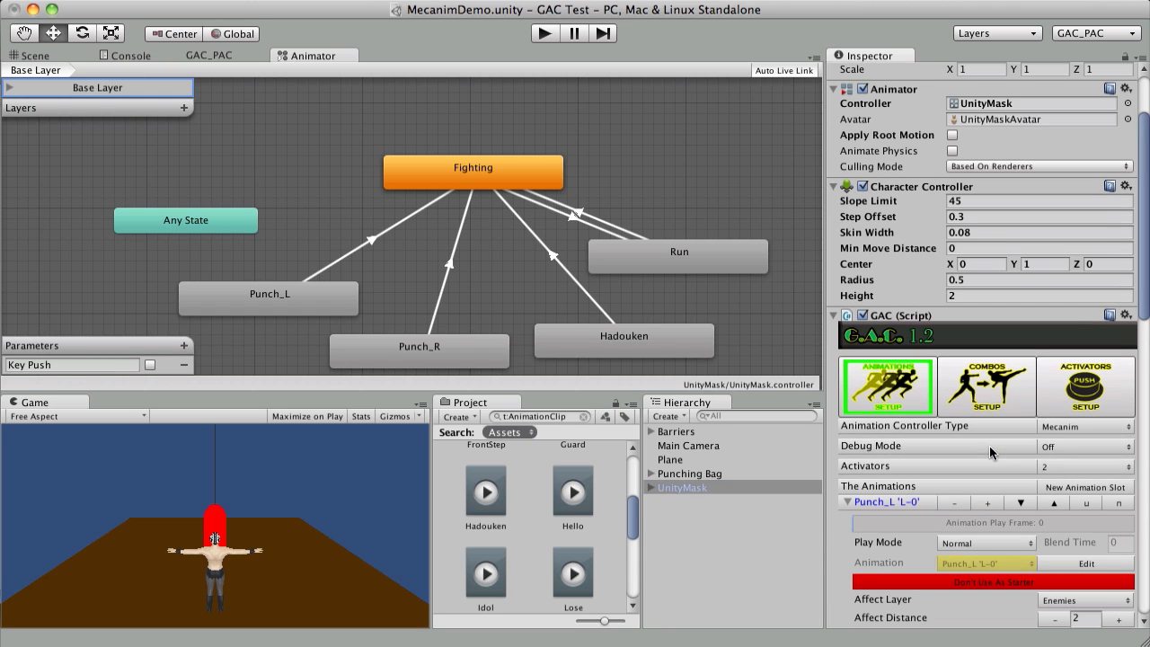
scroll(981, 423, down, 3)
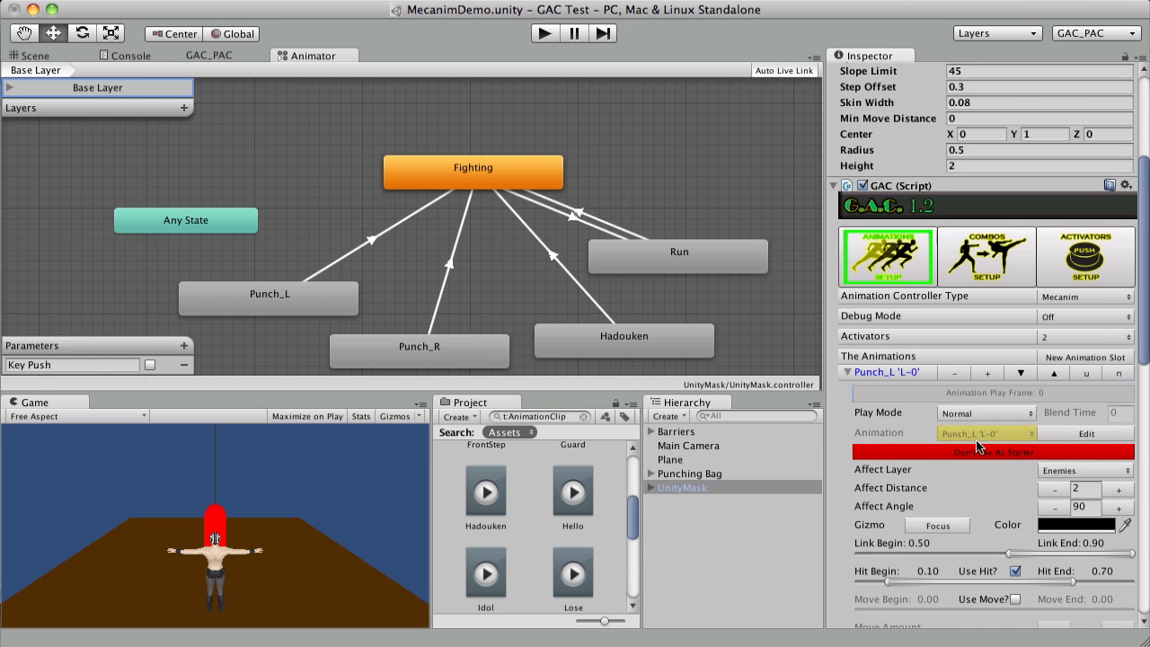
scroll(974, 442, down, 10)
scroll(977, 433, down, 10)
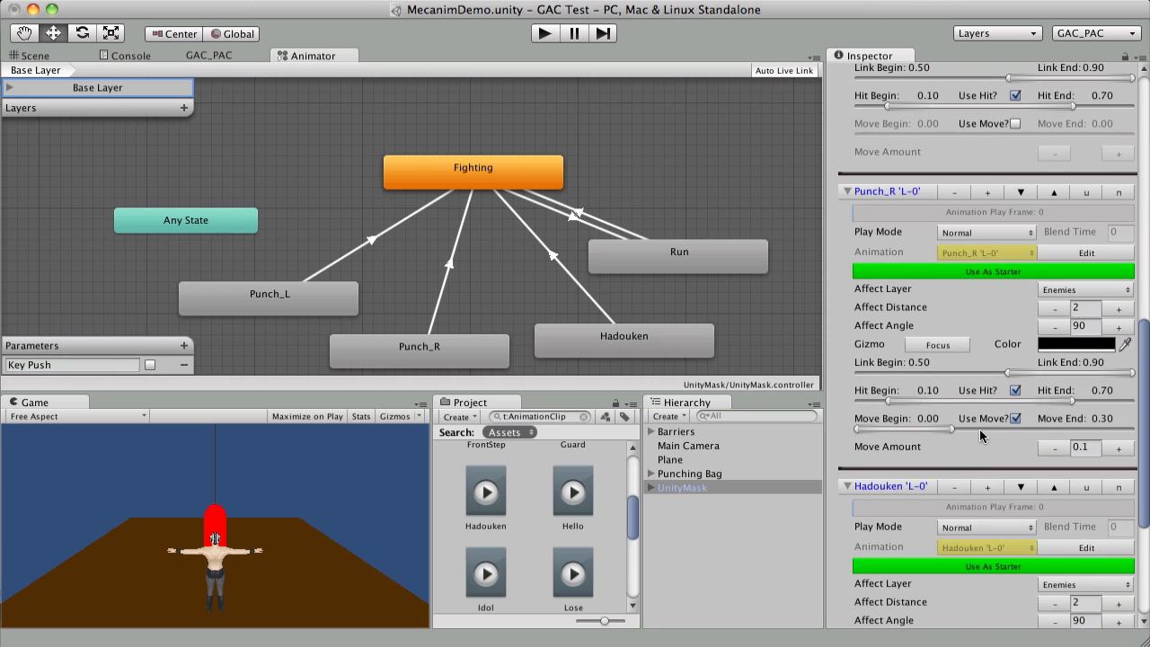
scroll(980, 435, down, 8)
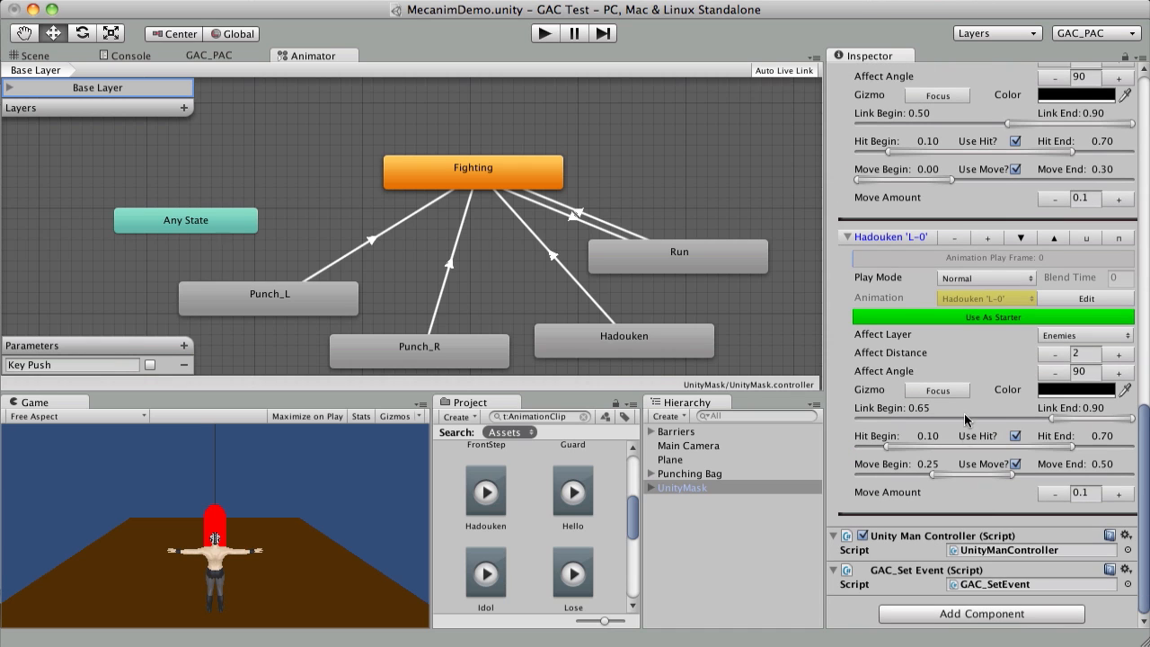
- Review the GAC settings of Hadouken and Punch_R, check Punching Bag's components, and reselect UnityMask
scroll(931, 399, up, 4)
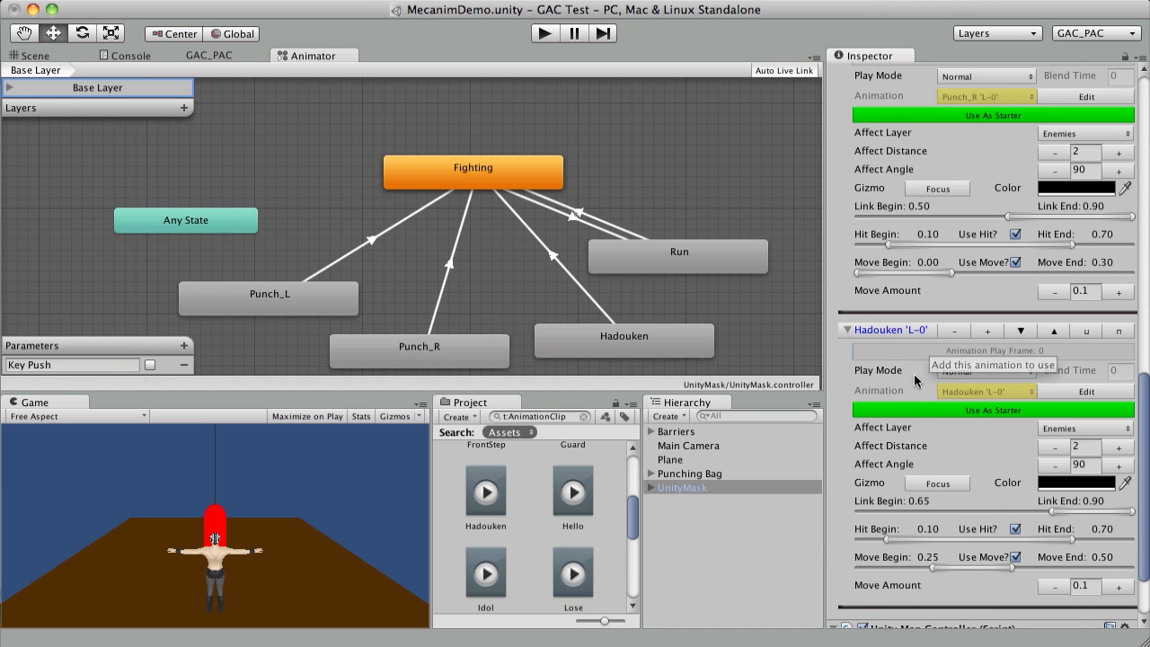
scroll(914, 374, up, 7)
scroll(915, 374, up, 4)
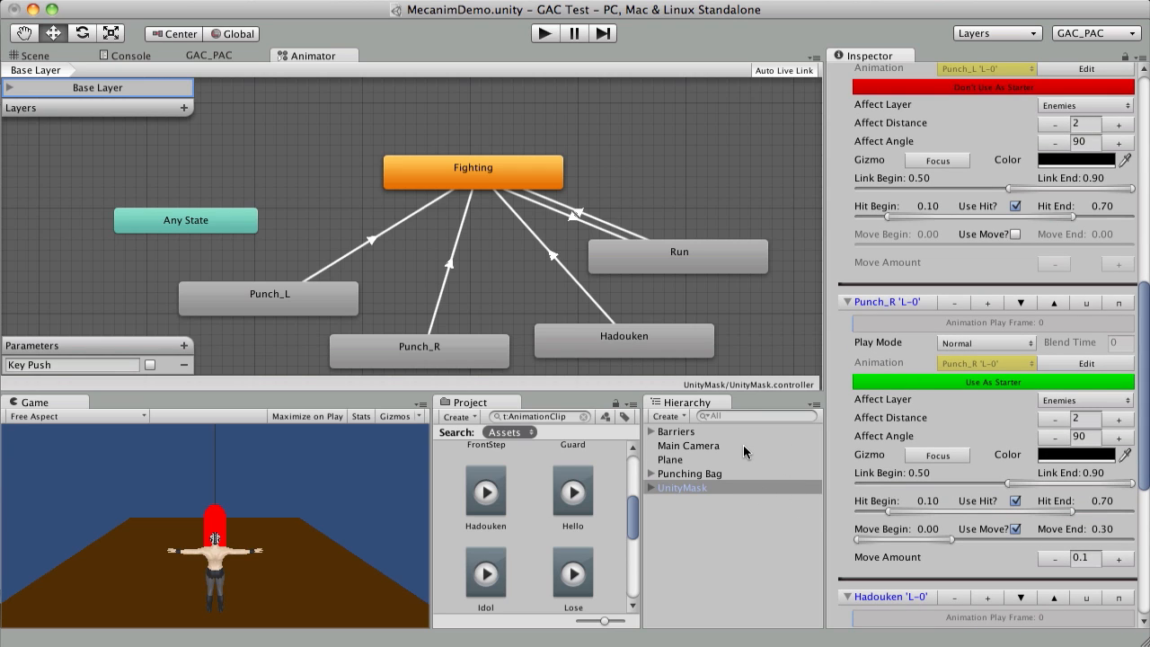
click(710, 475)
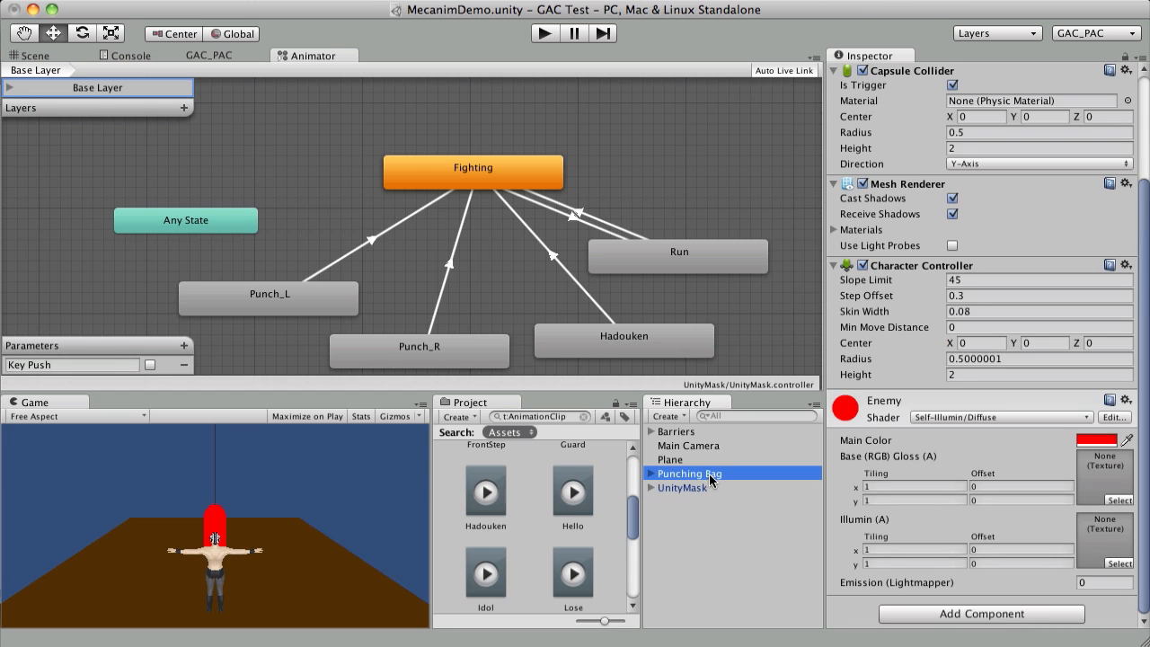
click(680, 488)
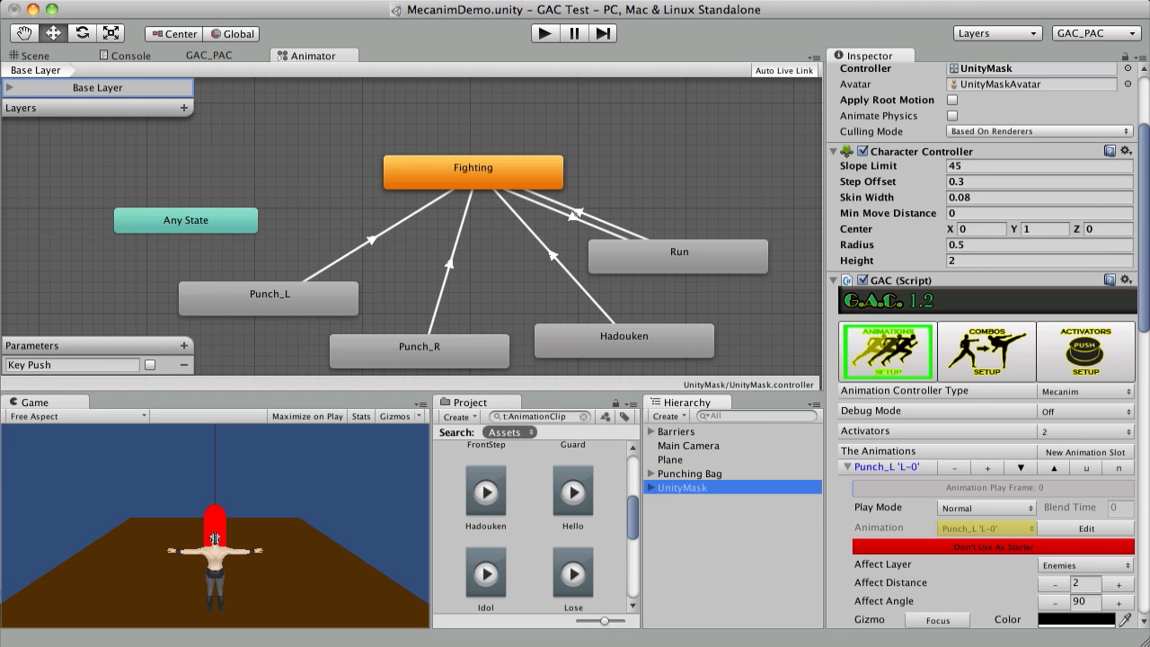
- Play the scene and repeatedly trigger Punch_L's activator to test the attack combo
click(544, 34)
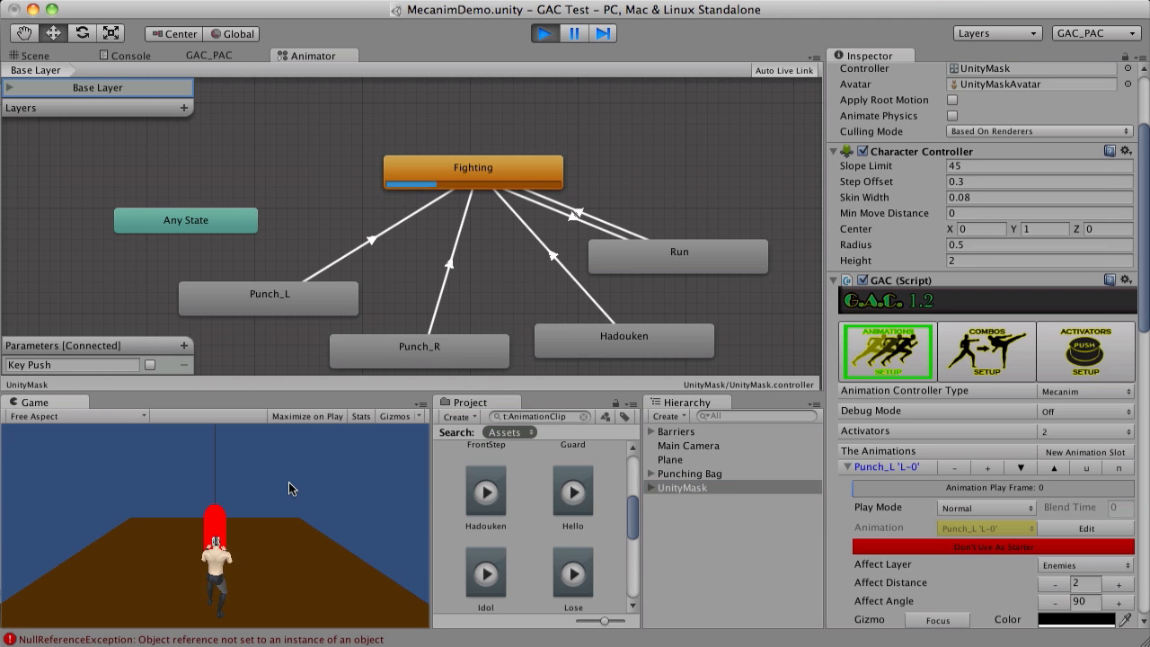
key(z)
key(z)
key(z)
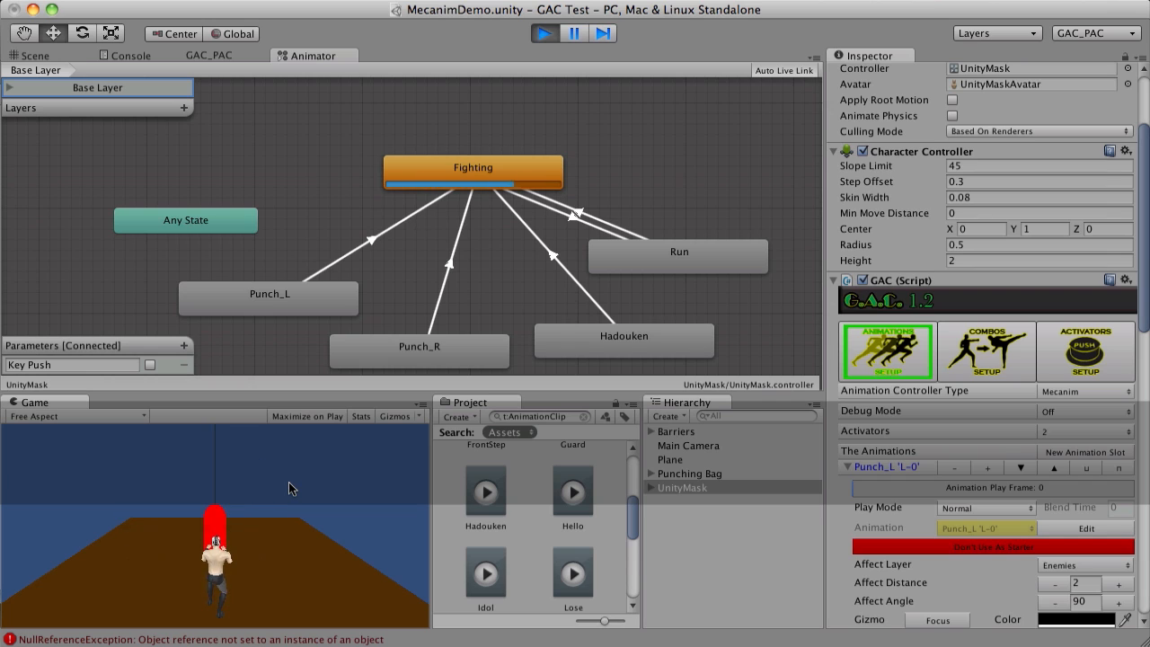
key(z)
key(z)
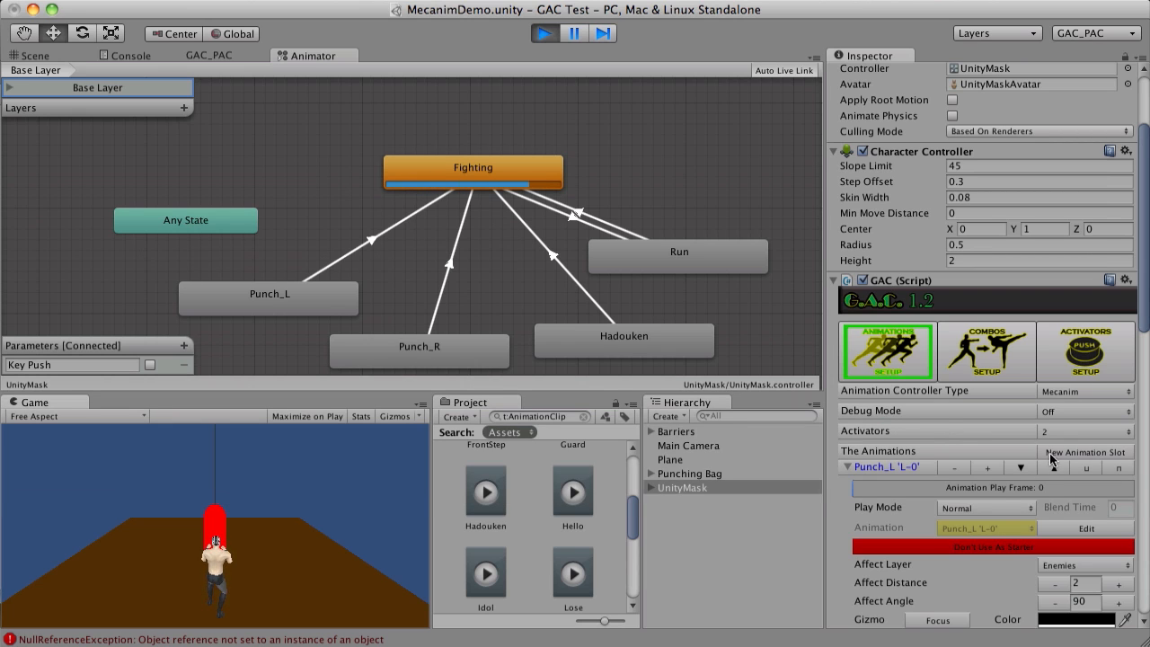
- While the scene plays, check UnityMask's Punch_L settings and inspect the Run to Fighting transition
scroll(1042, 484, down, 3)
scroll(1041, 481, down, 2)
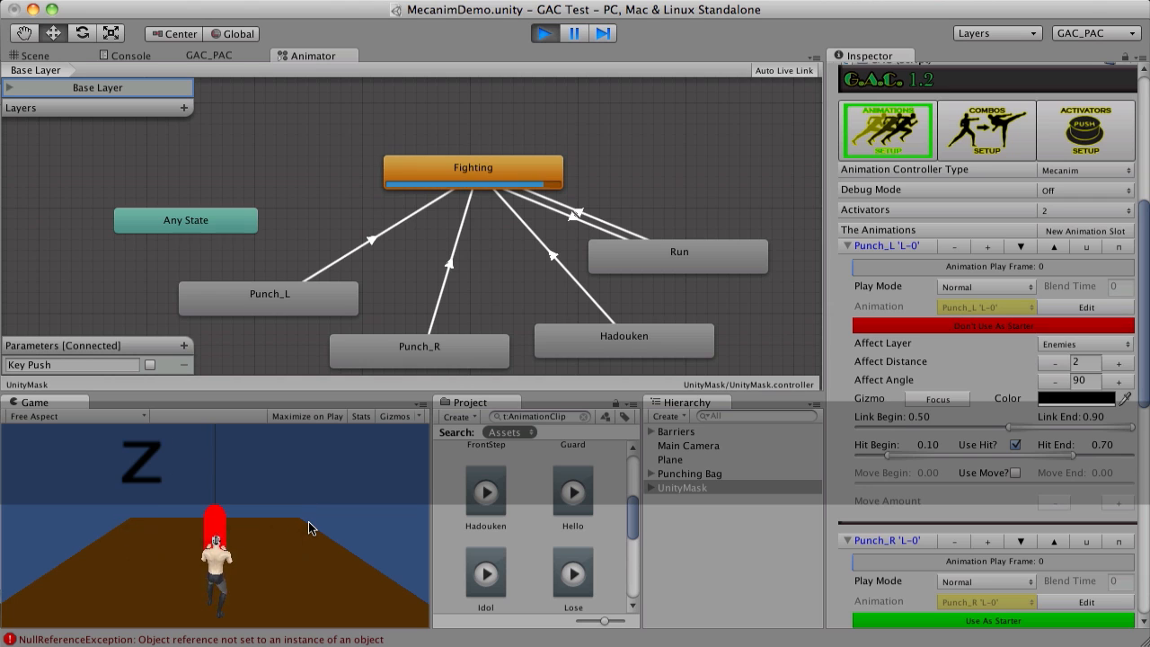
click(569, 220)
click(576, 213)
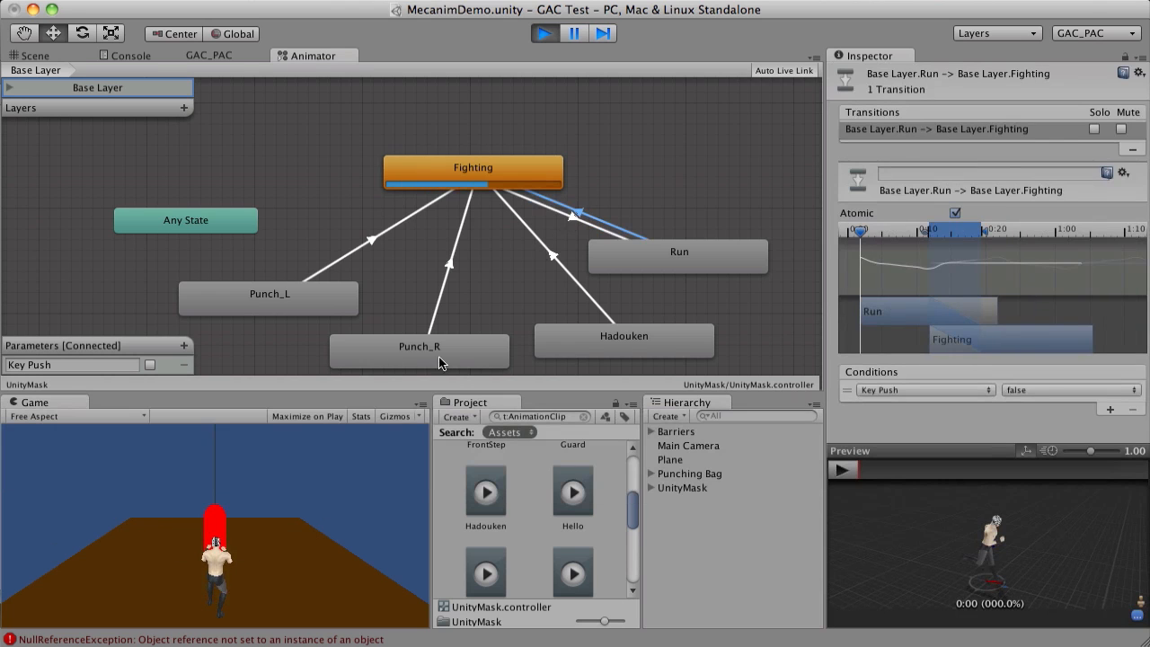
- Test the character's run and repeated punch activation in the playing scene, and stop playback
key(Left)
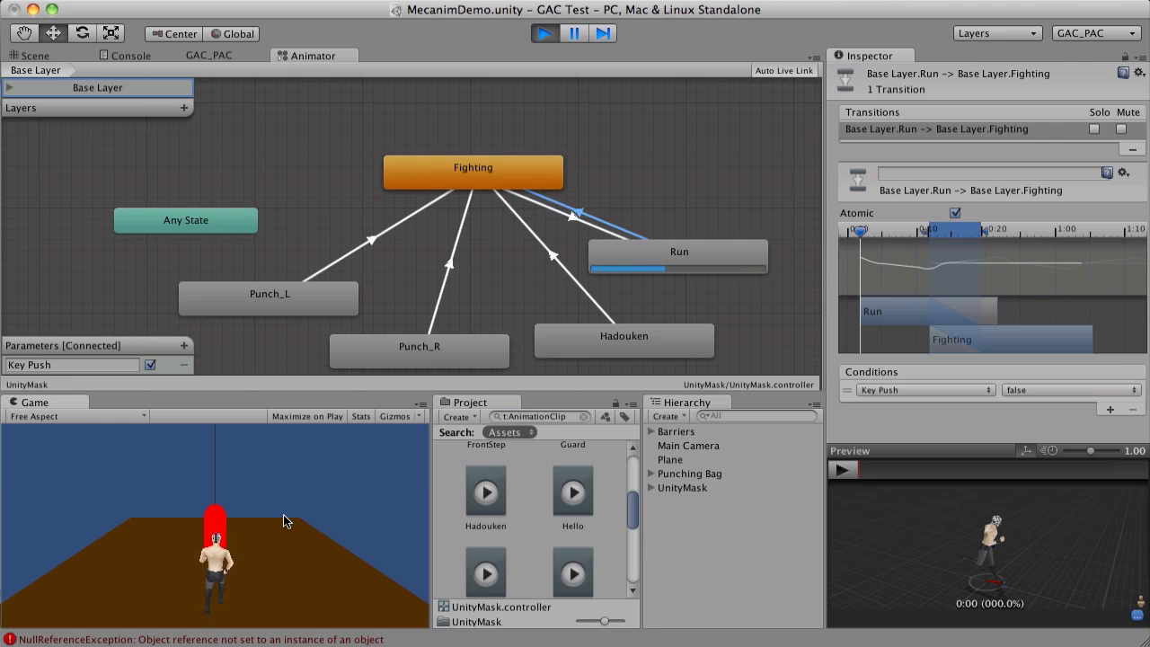
key(z)
key(z)
key(z)
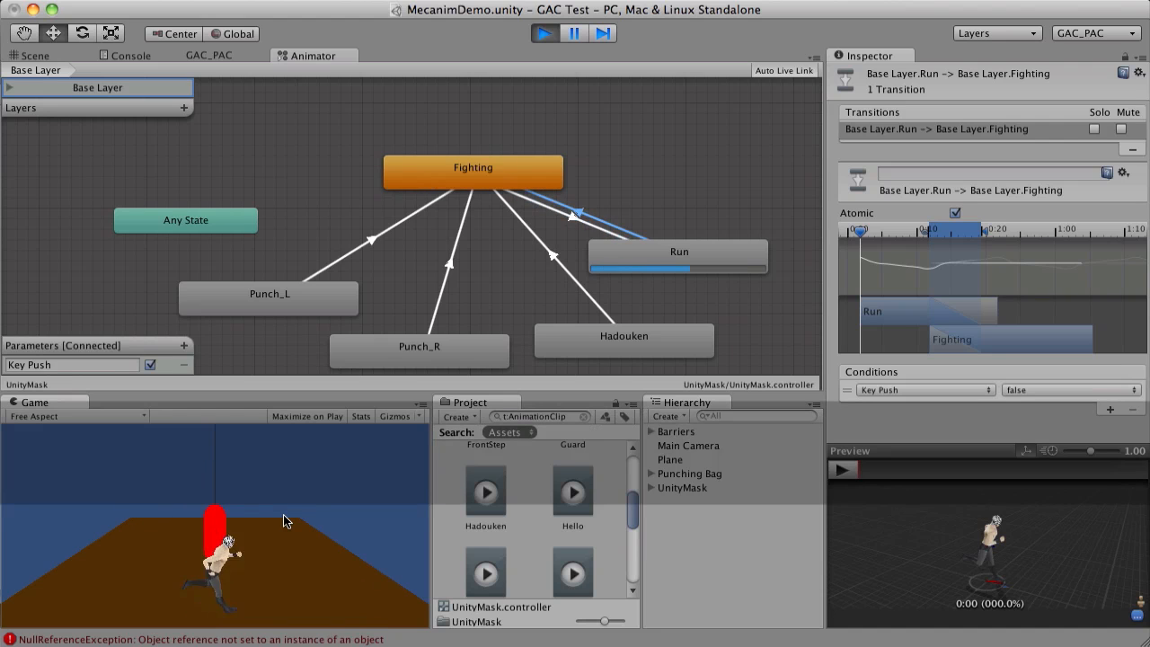
key(z)
key(z)
key(z)
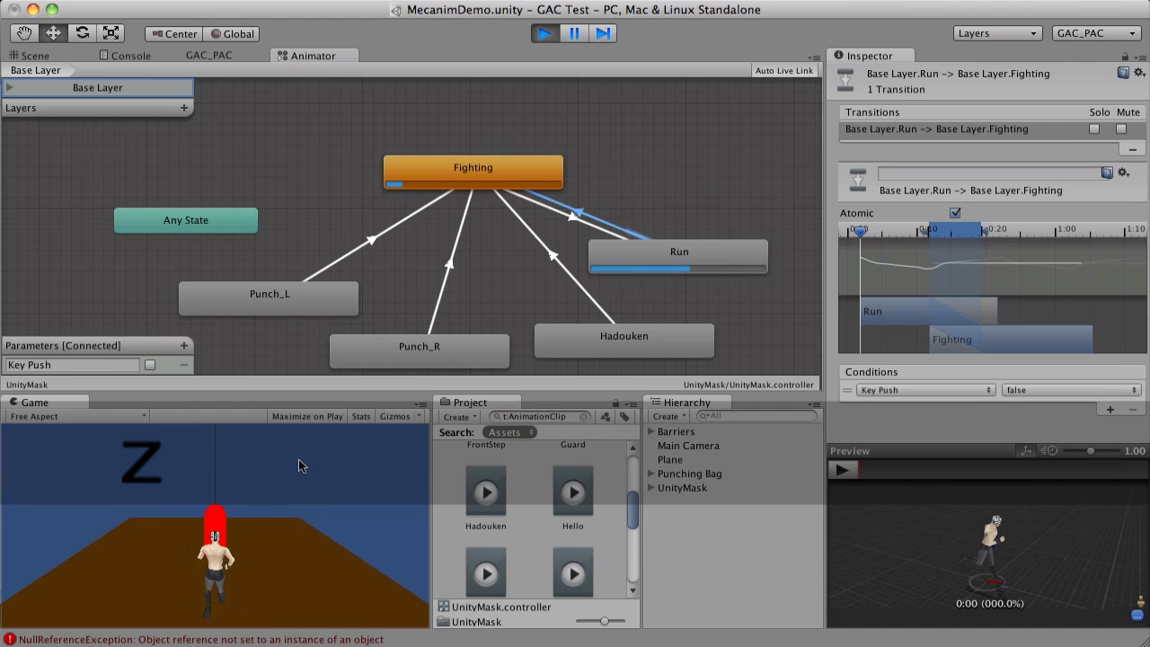
click(545, 33)
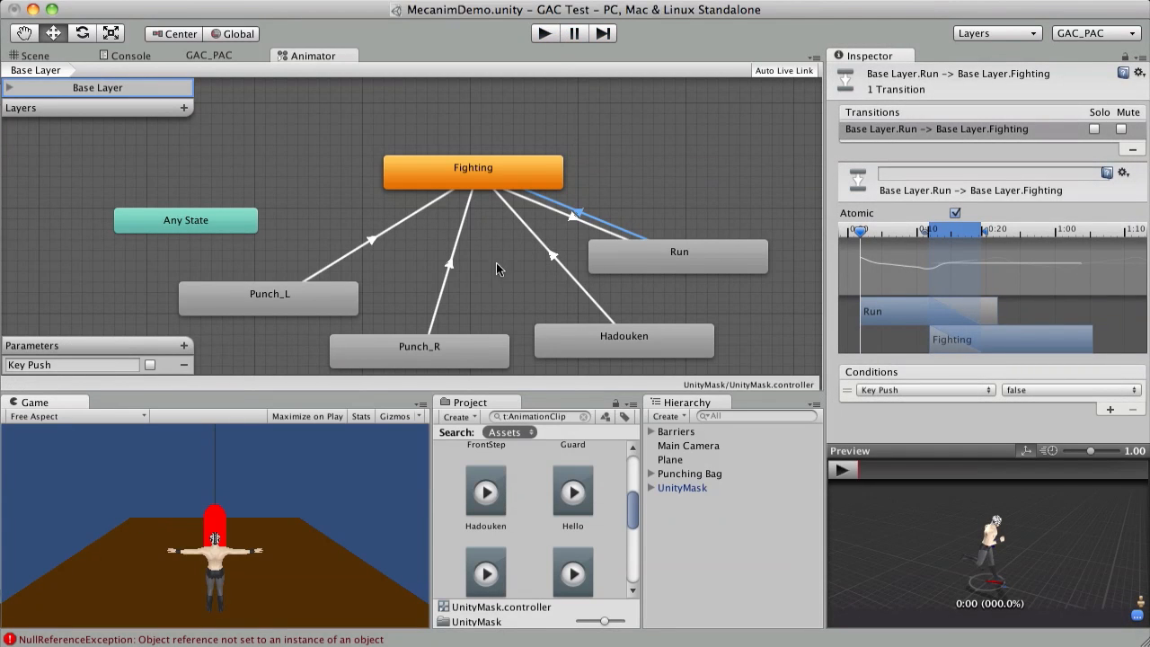
- Inspect the Punch_L and Punch_R transitions to Fighting, and recheck UnityMask's GAC animation settings
click(565, 274)
click(450, 257)
click(388, 236)
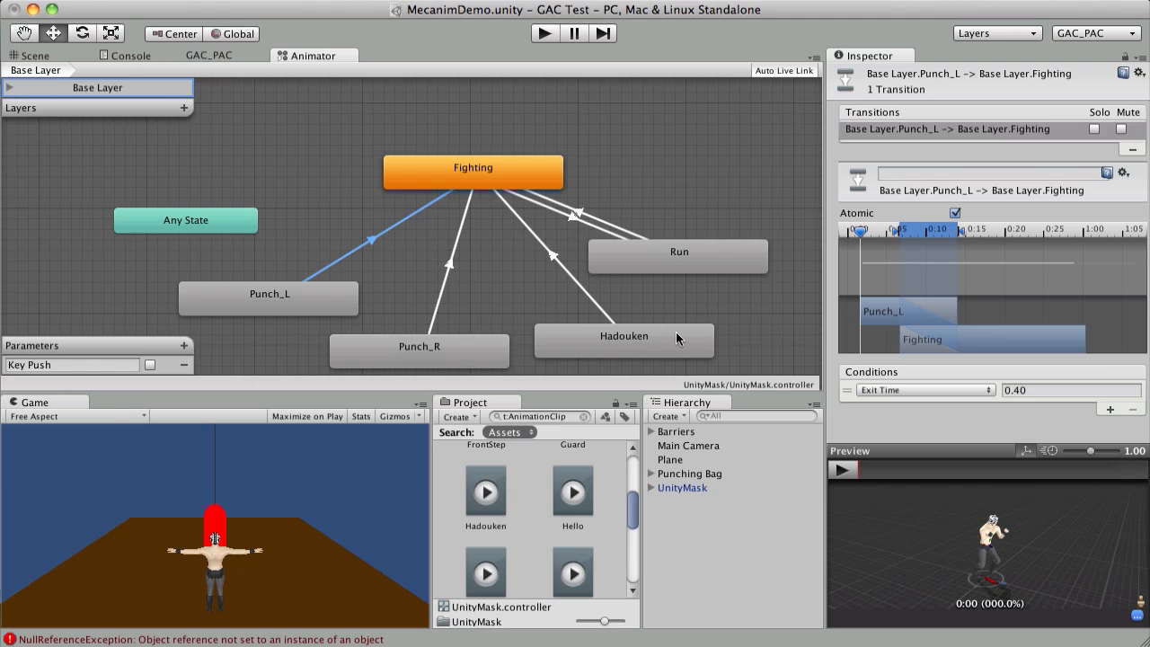
click(446, 269)
click(720, 487)
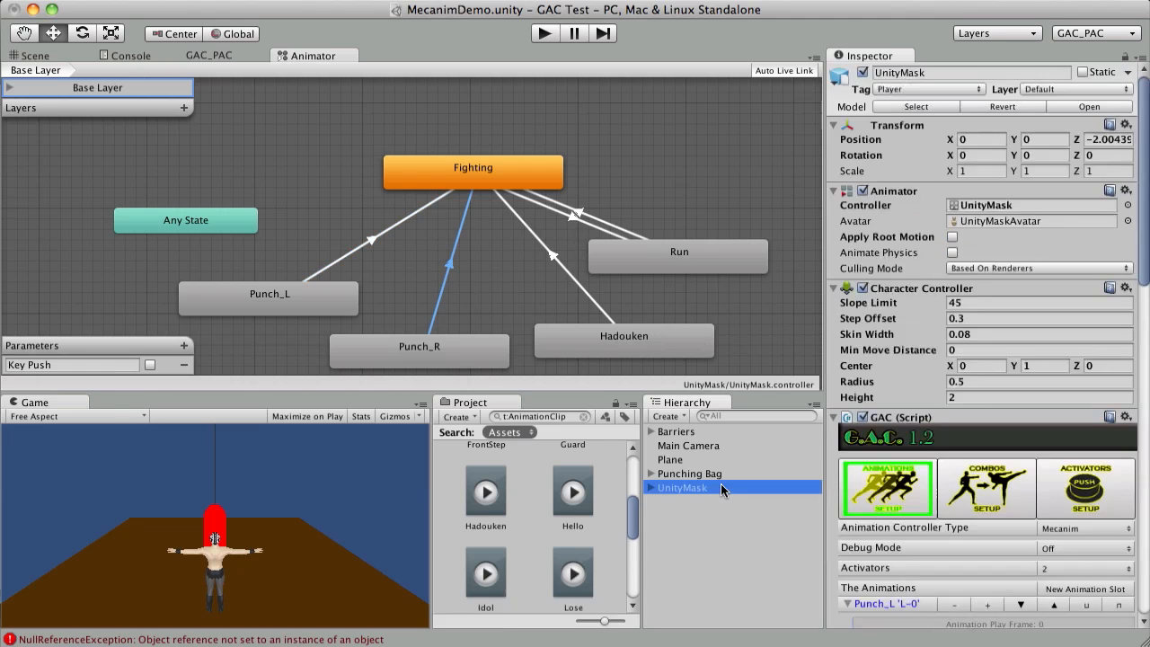
scroll(1055, 416, down, 10)
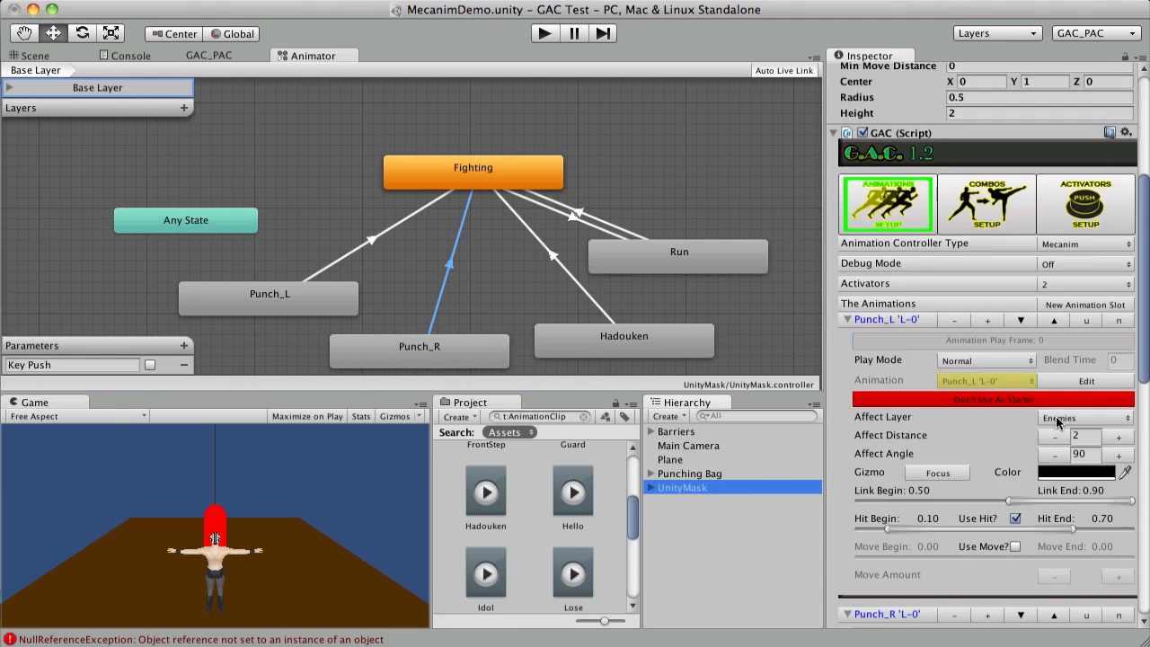
- Check the Console errors against the GAC combo preview and UnityMask's Punch_L and Punch_R settings
click(150, 58)
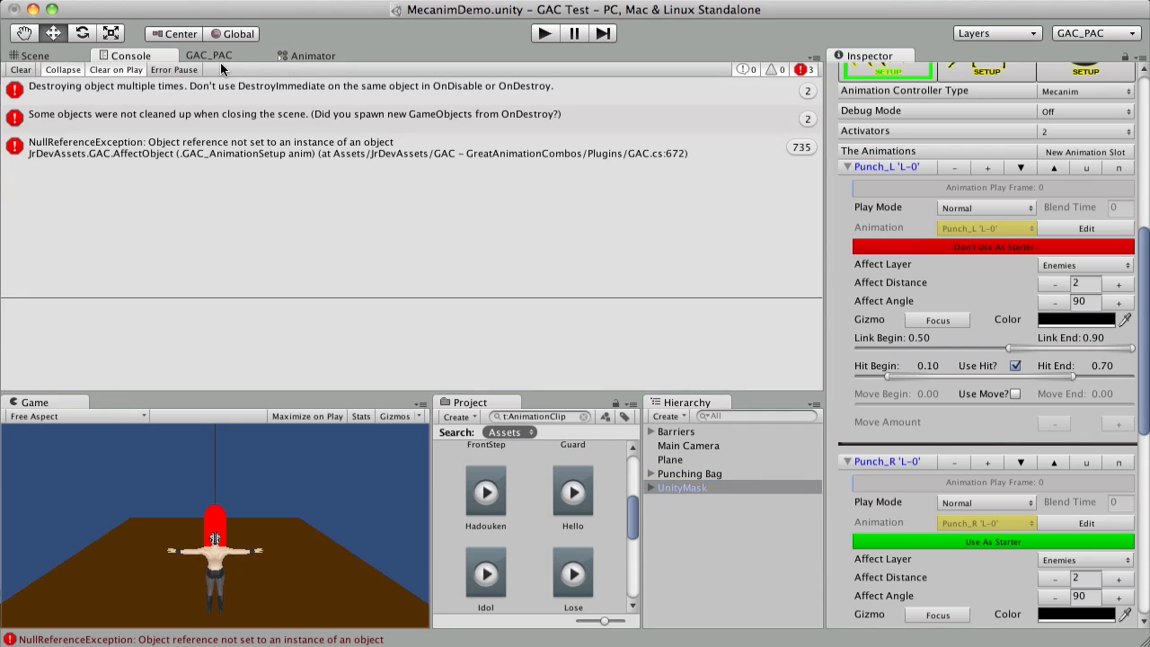
click(212, 56)
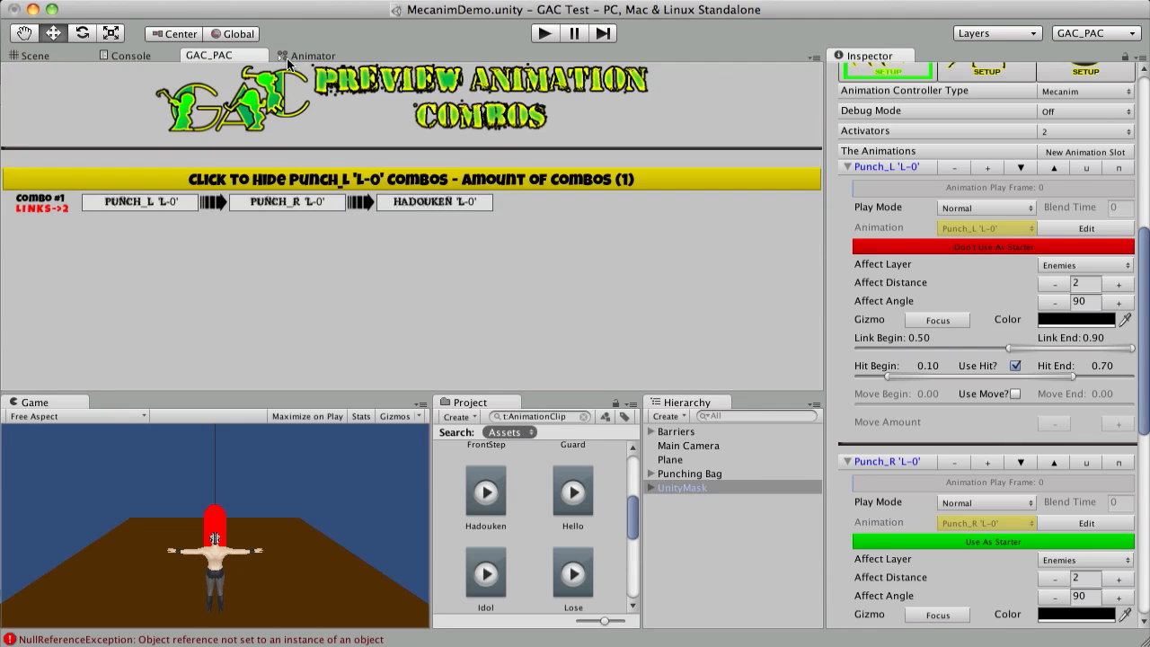
click(149, 57)
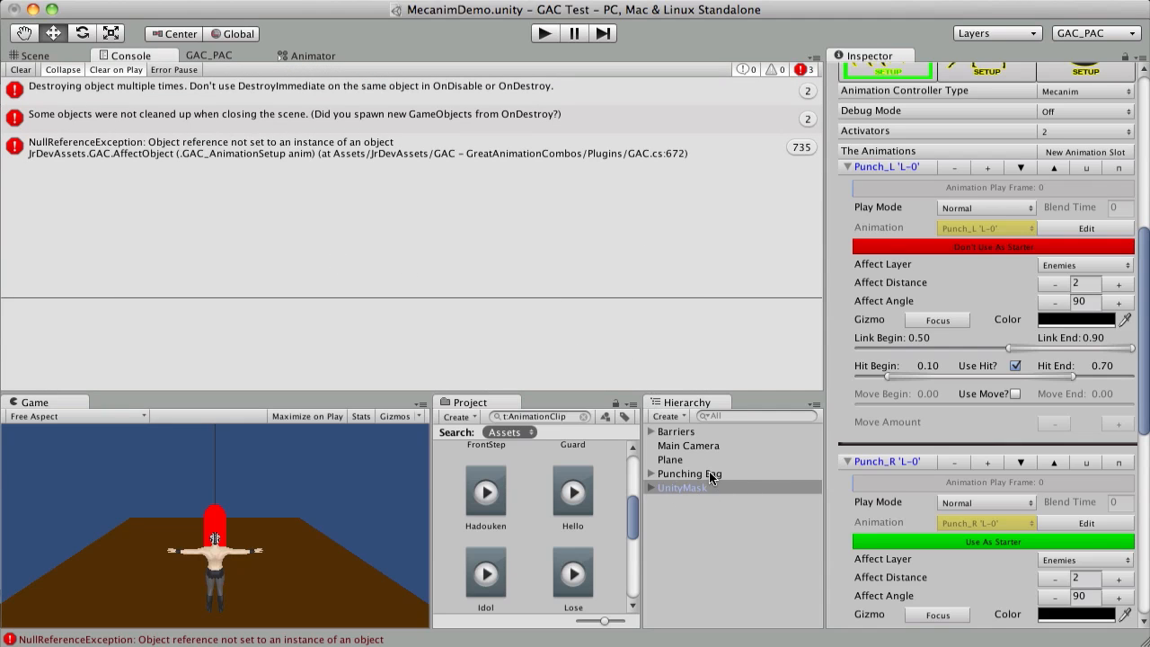
scroll(1088, 465, down, 5)
scroll(1060, 458, up, 2)
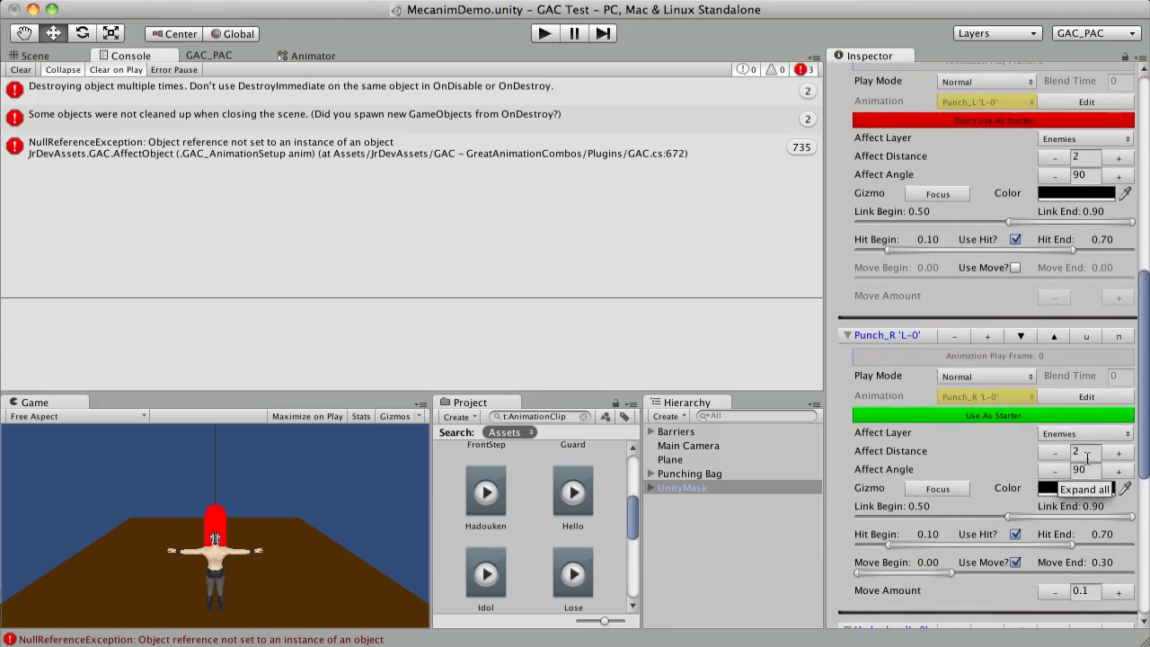
- Add the GAC_Target Tracker script component to Punching Bag
click(695, 476)
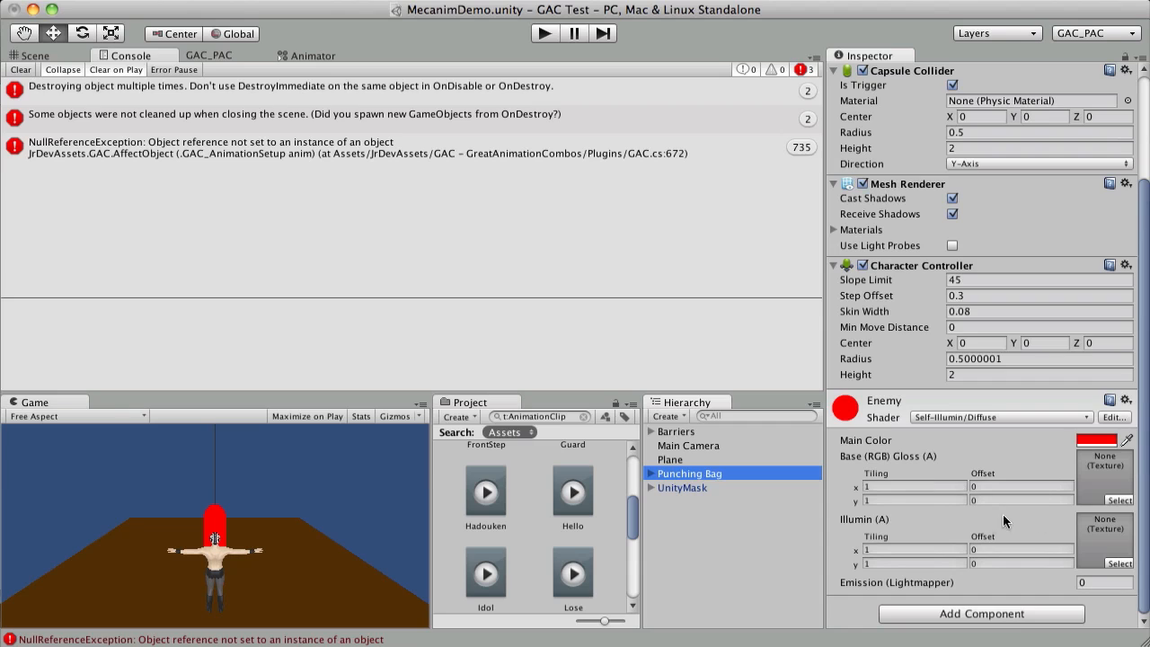
click(982, 614)
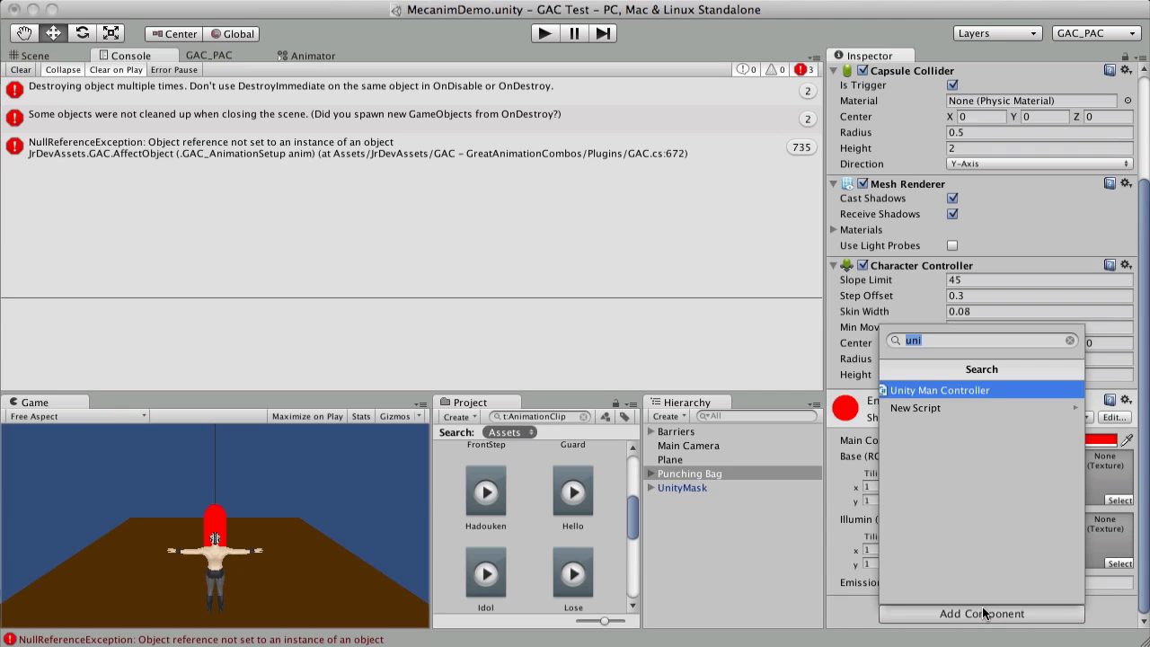
text(tra)
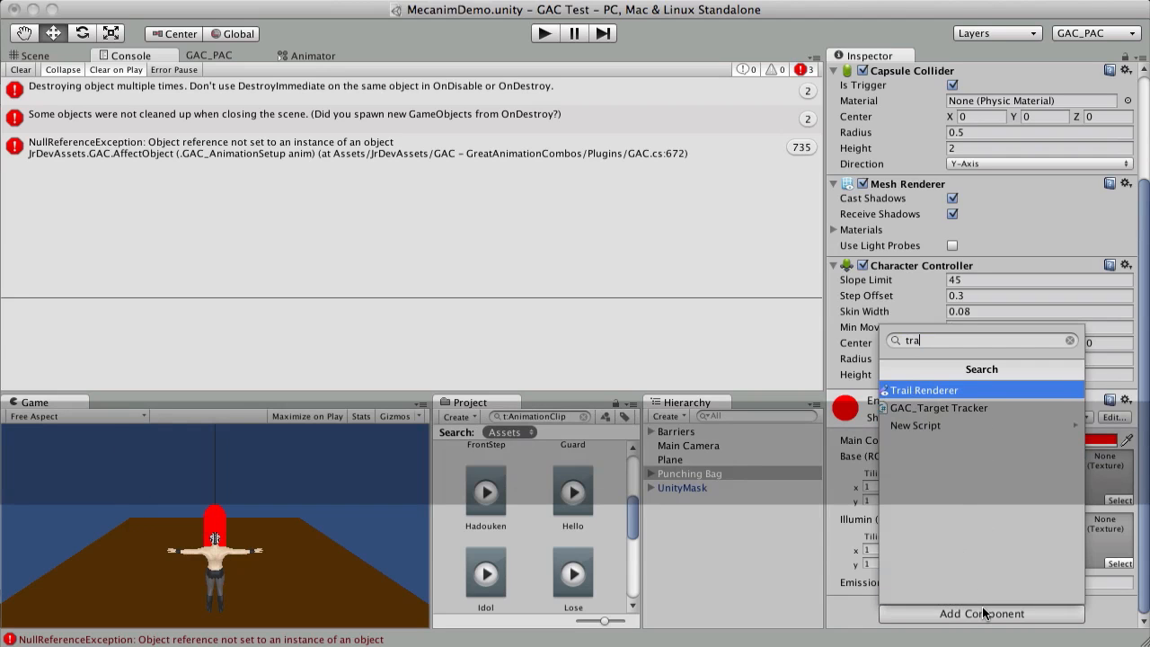
click(960, 410)
scroll(1003, 362, down, 2)
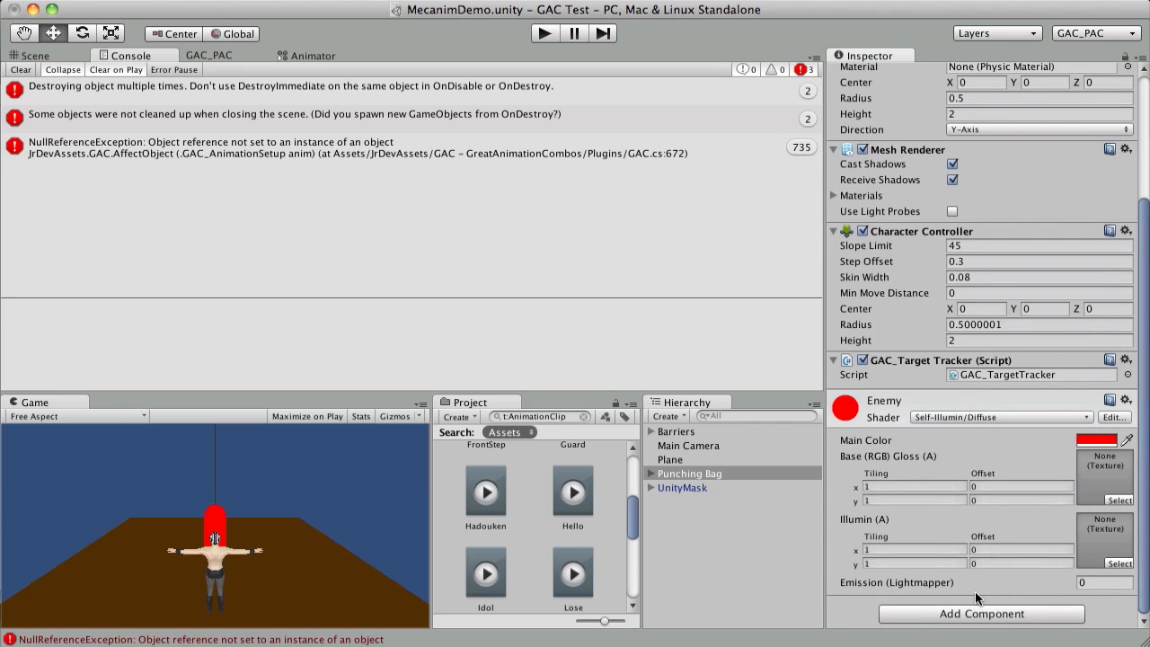
- Add the Hit script component to Punching Bag
click(980, 613)
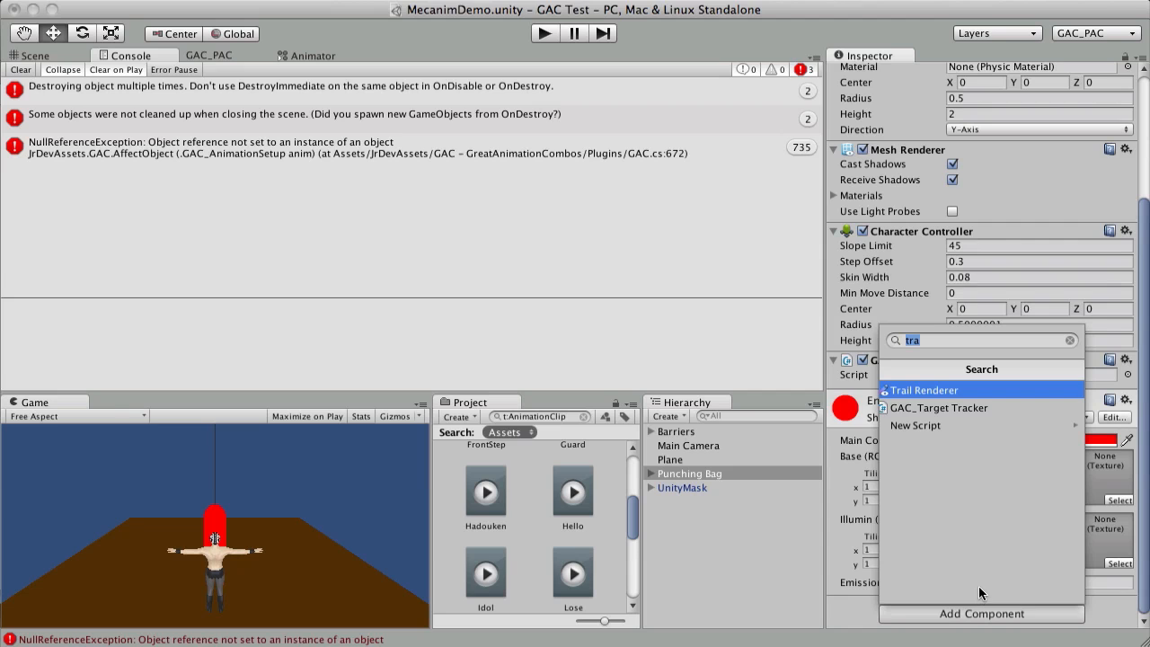
text(hit)
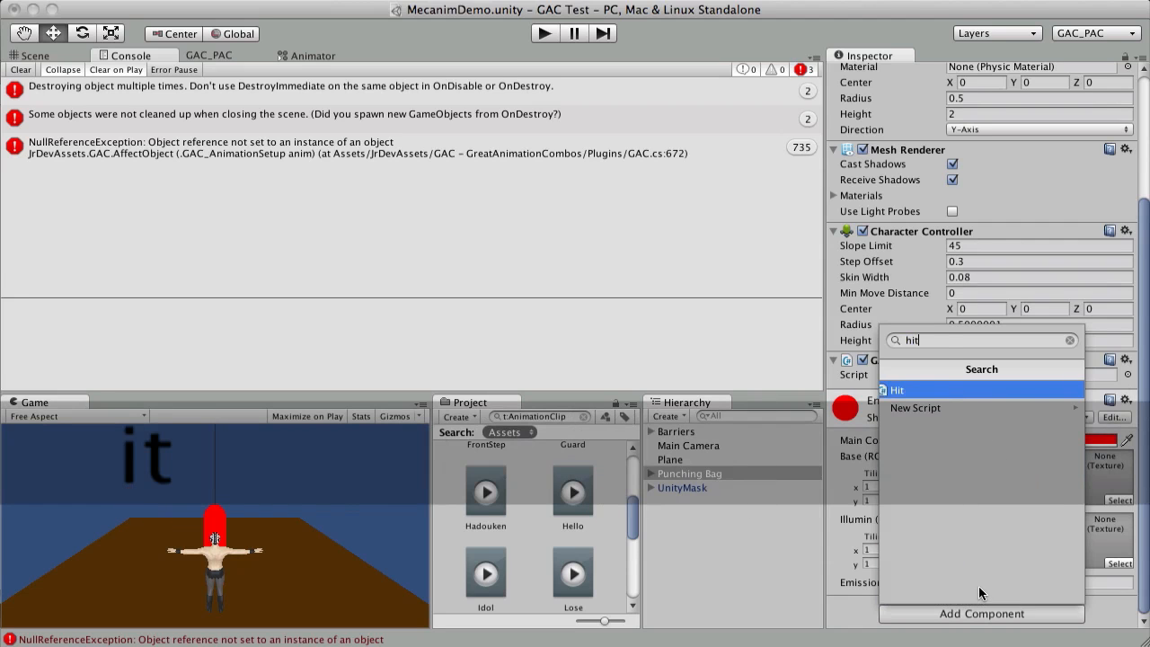
click(897, 390)
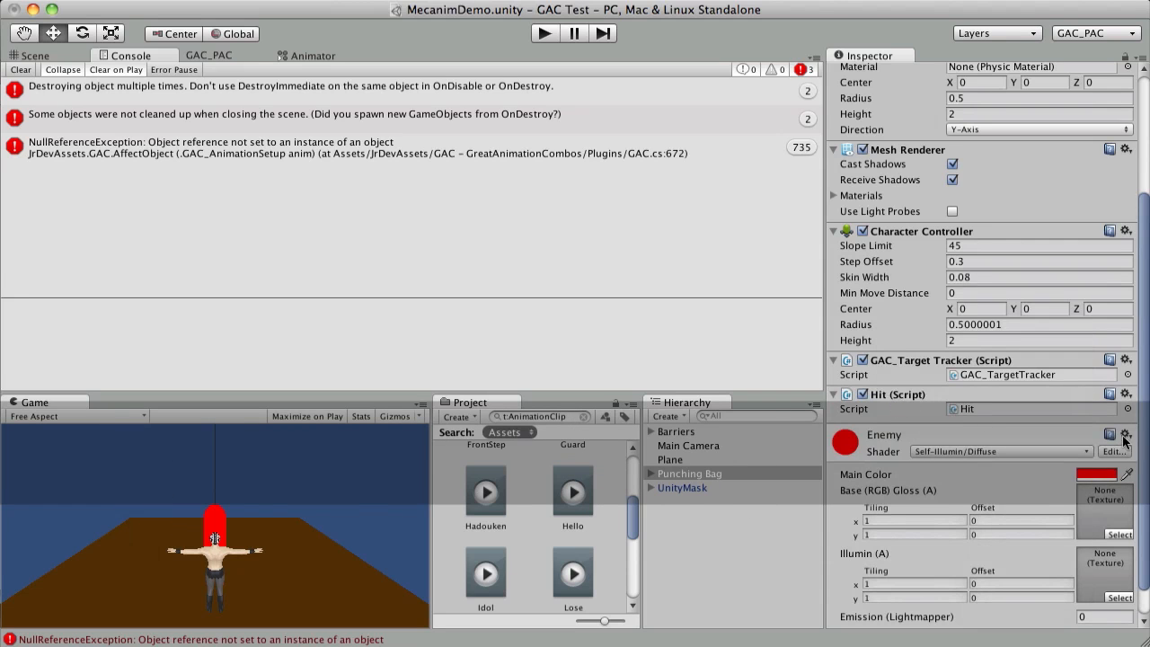
- Open the Hit script in MonoDevelop and examine the GAC.TargetHit block with its LookAt and character.Move lines
click(1126, 395)
click(1057, 530)
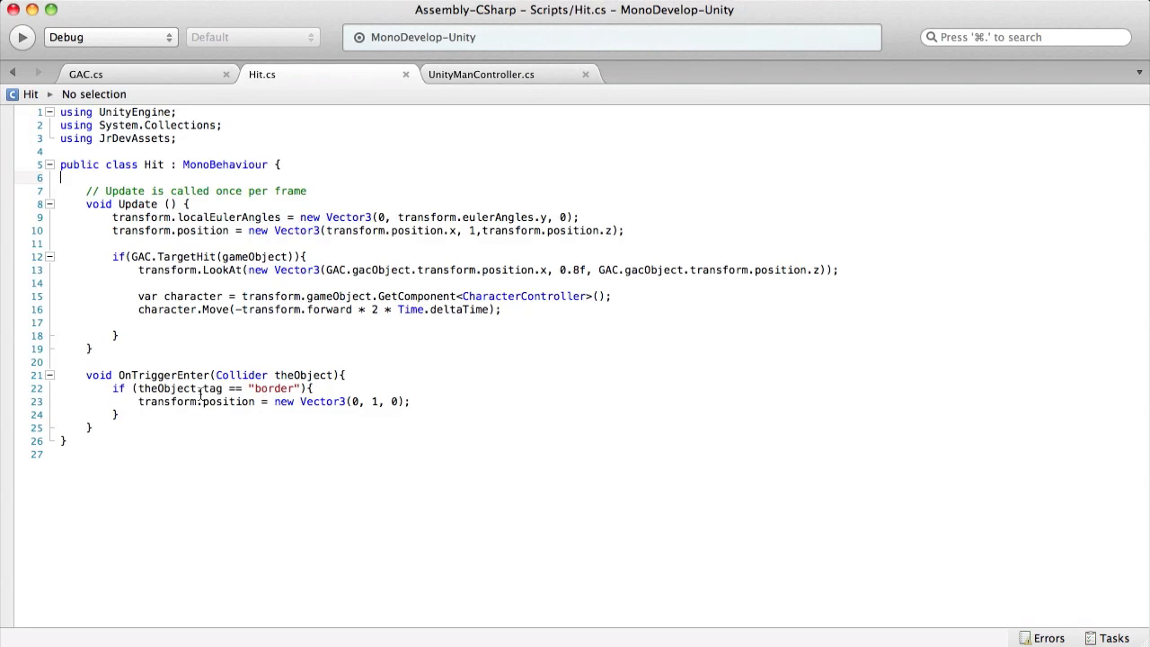
click(133, 262)
drag(120, 336, 311, 257)
click(332, 256)
click(327, 284)
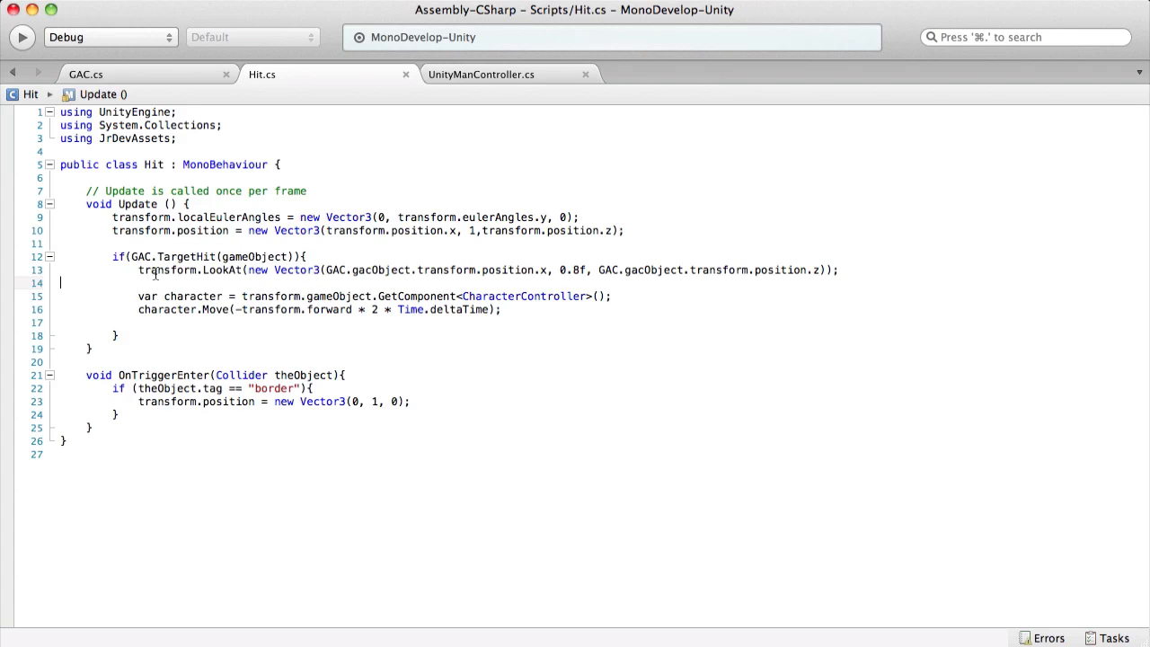
drag(137, 270, 257, 276)
drag(502, 309, 128, 314)
drag(158, 274, 770, 286)
click(614, 297)
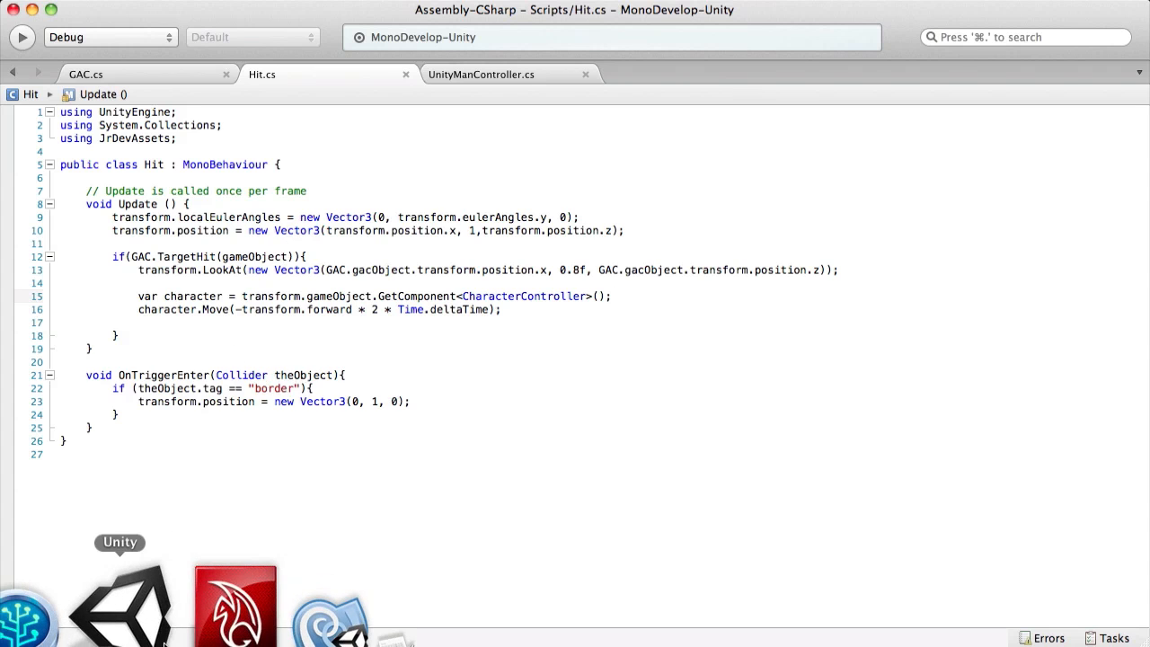
- Switch back to Unity, play the scene, and run the character around the arena near the punching bag
click(126, 589)
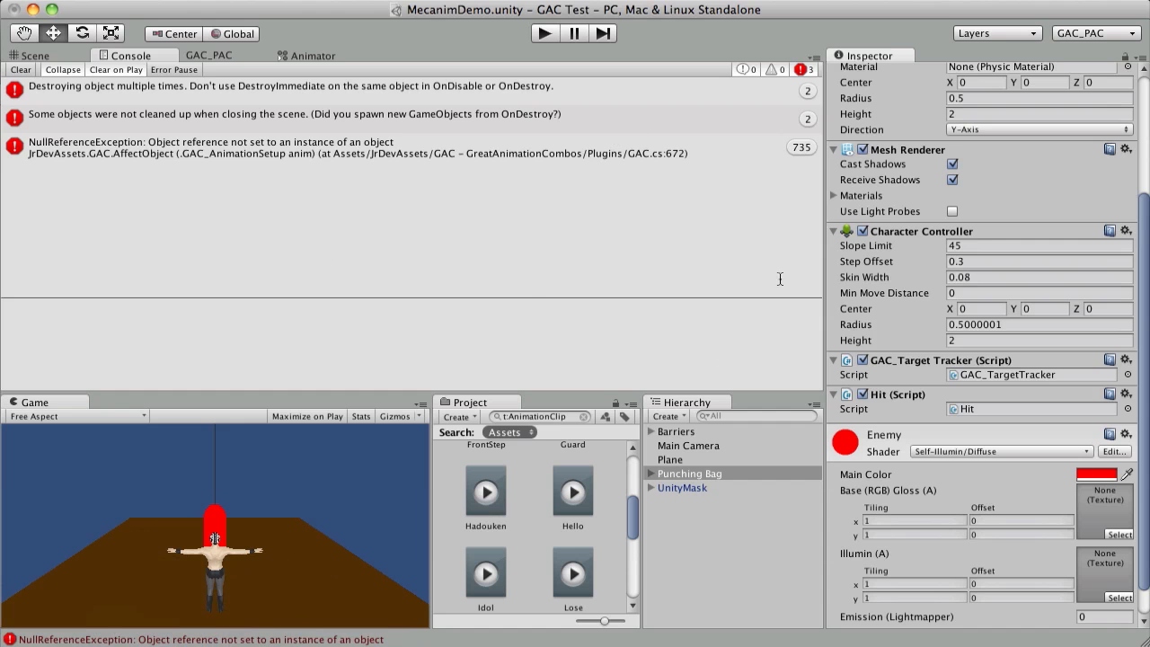
click(540, 34)
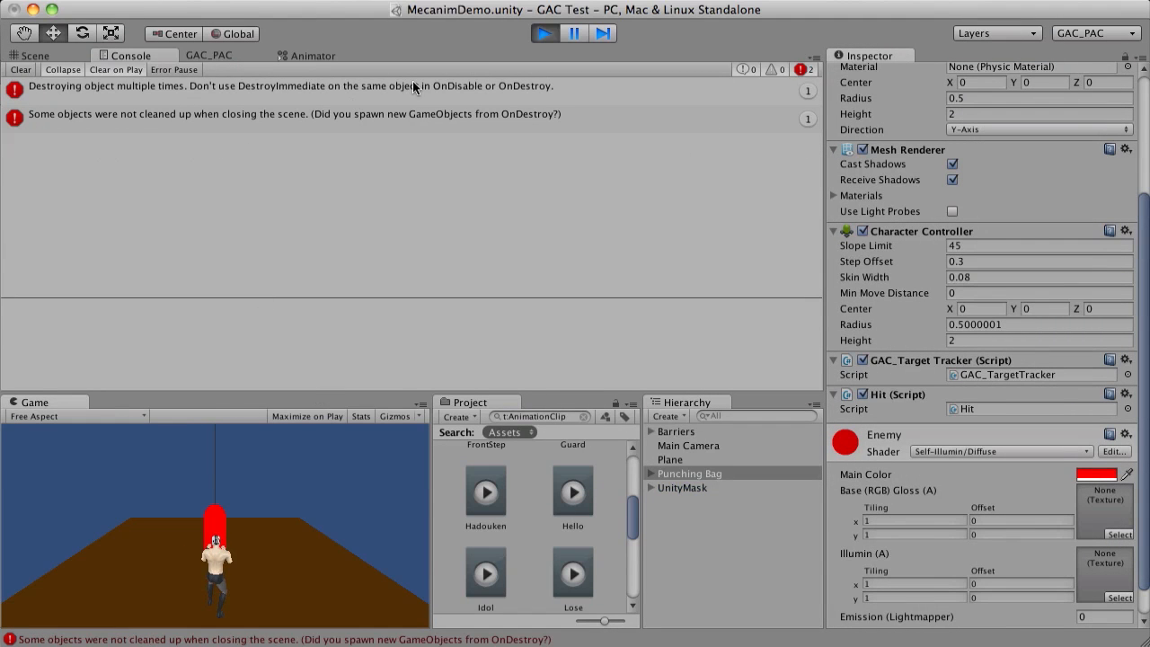
key(d)
key(w)
key(a)
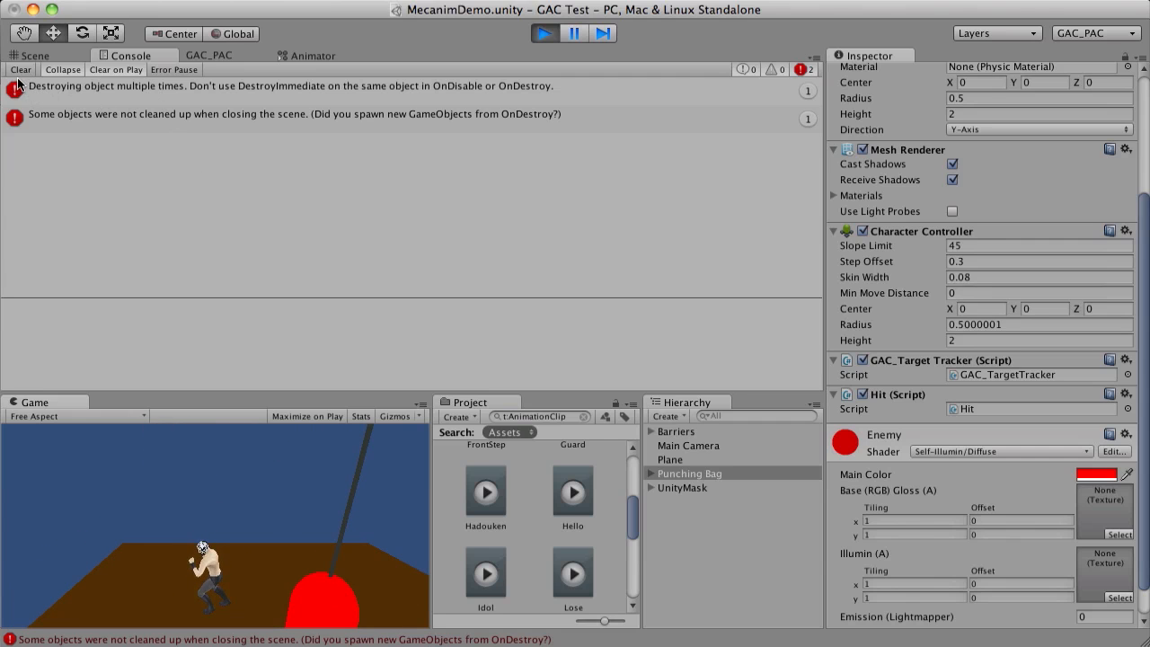
- Inspect the details of the two Console errors about DestroyImmediate and uncleaned scene objects
click(265, 92)
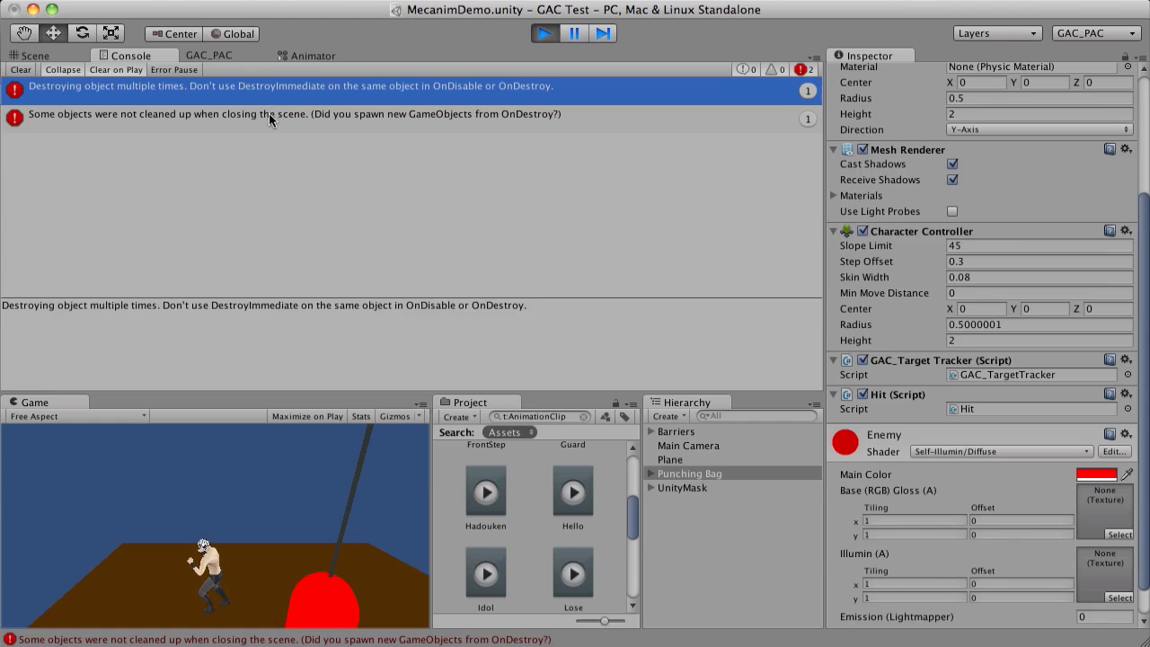
click(270, 115)
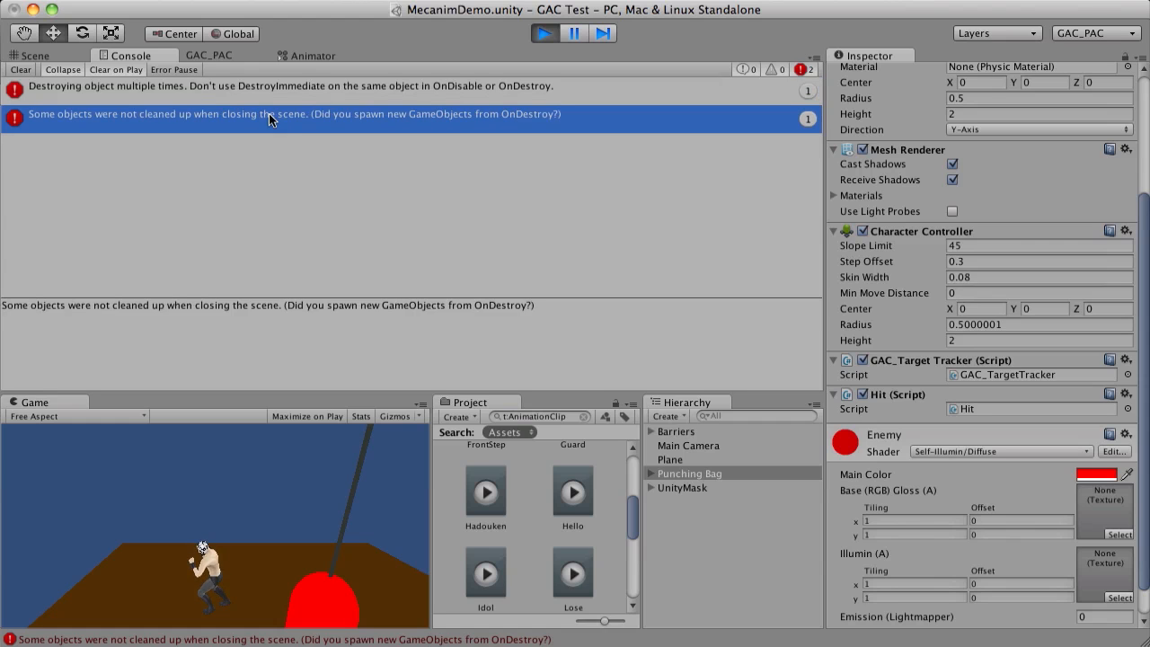
- Clear the Console messages and run the character around the punching bag in the playing scene
click(22, 71)
click(280, 552)
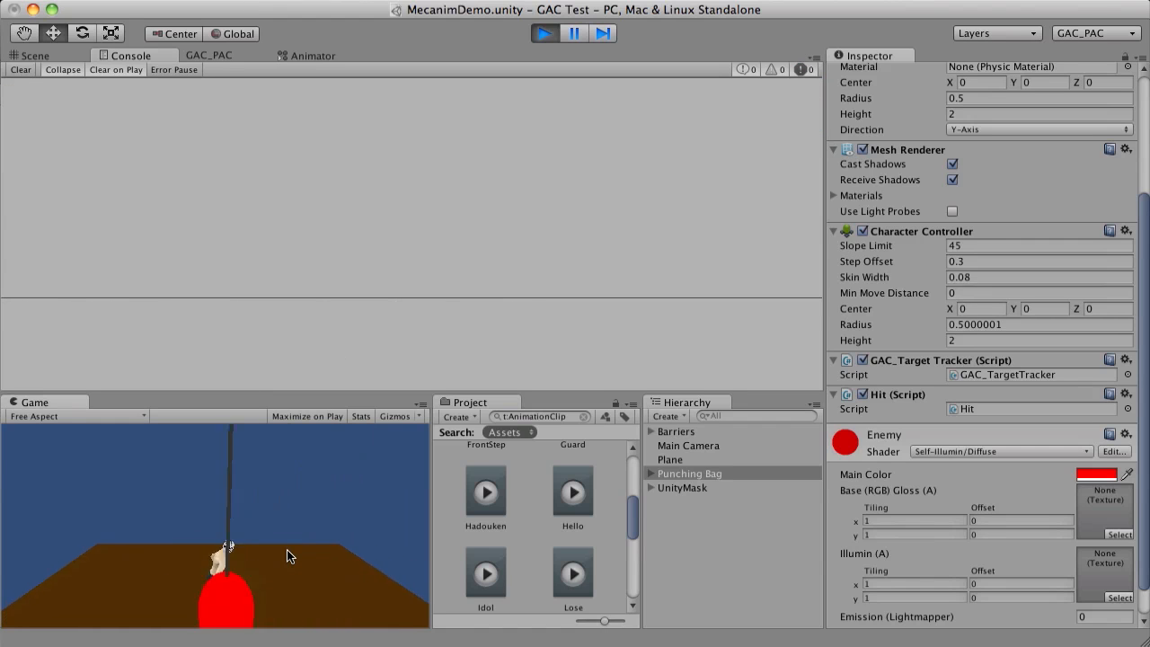
key(w)
key(d)
key(s)
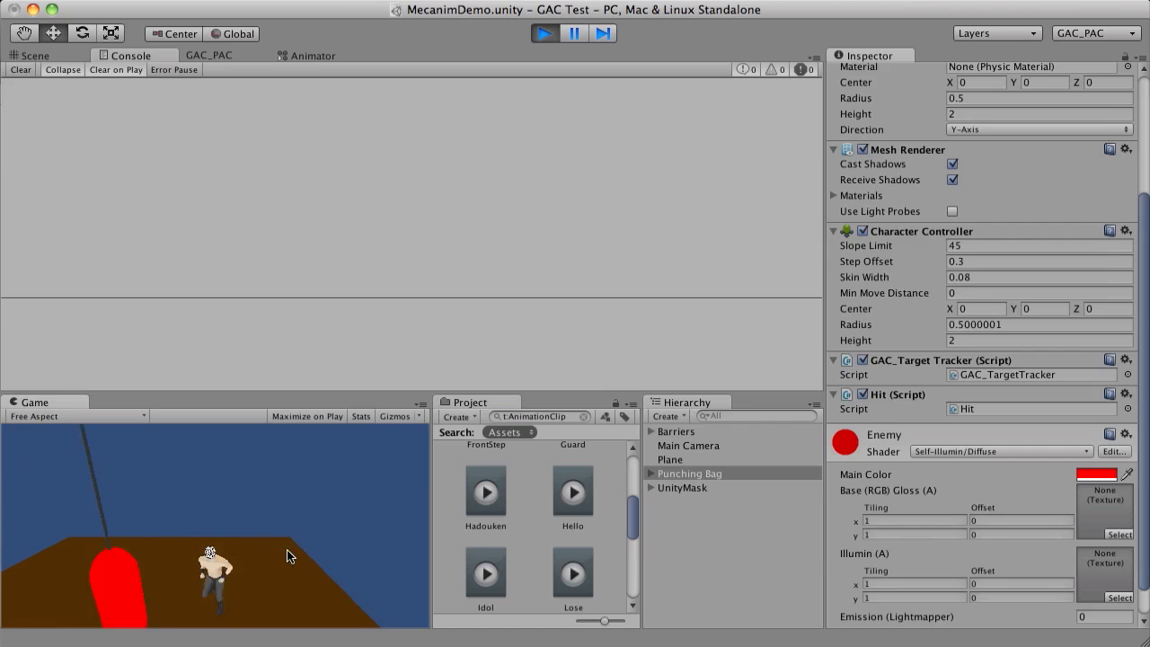
key(a)
key(s)
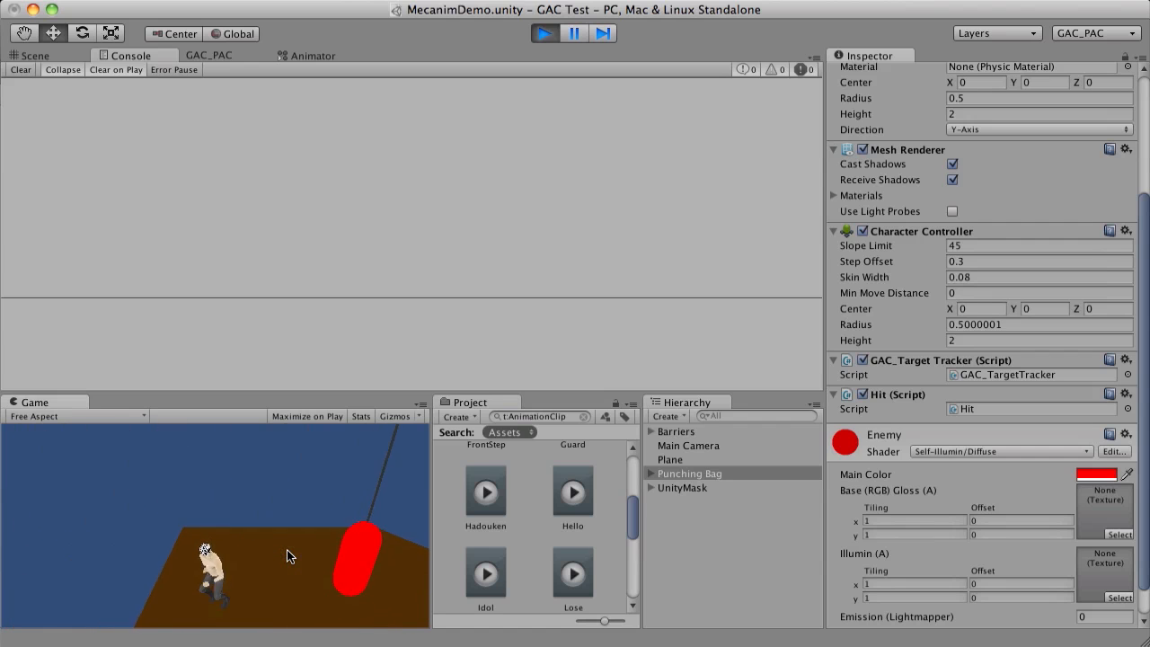
- Test the punch attack by striking the punching bag repeatedly with the character
key(z)
key(z)
key(z)
key(z)
key(z)
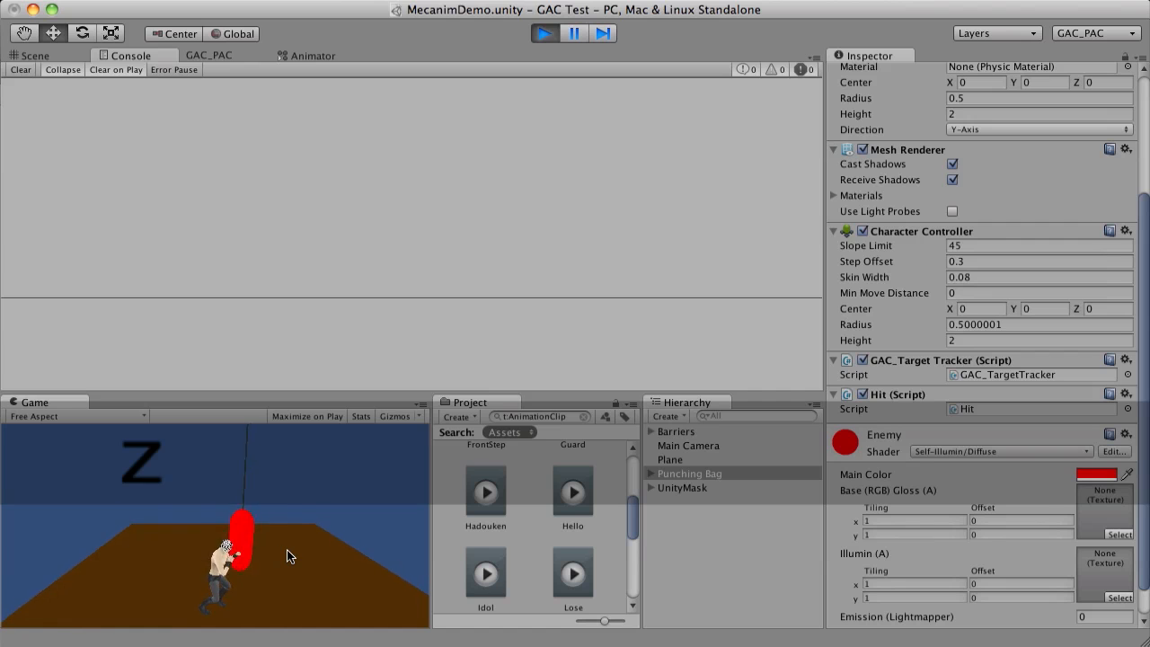
key(z)
key(z)
key(z)
key(z)
key(z)
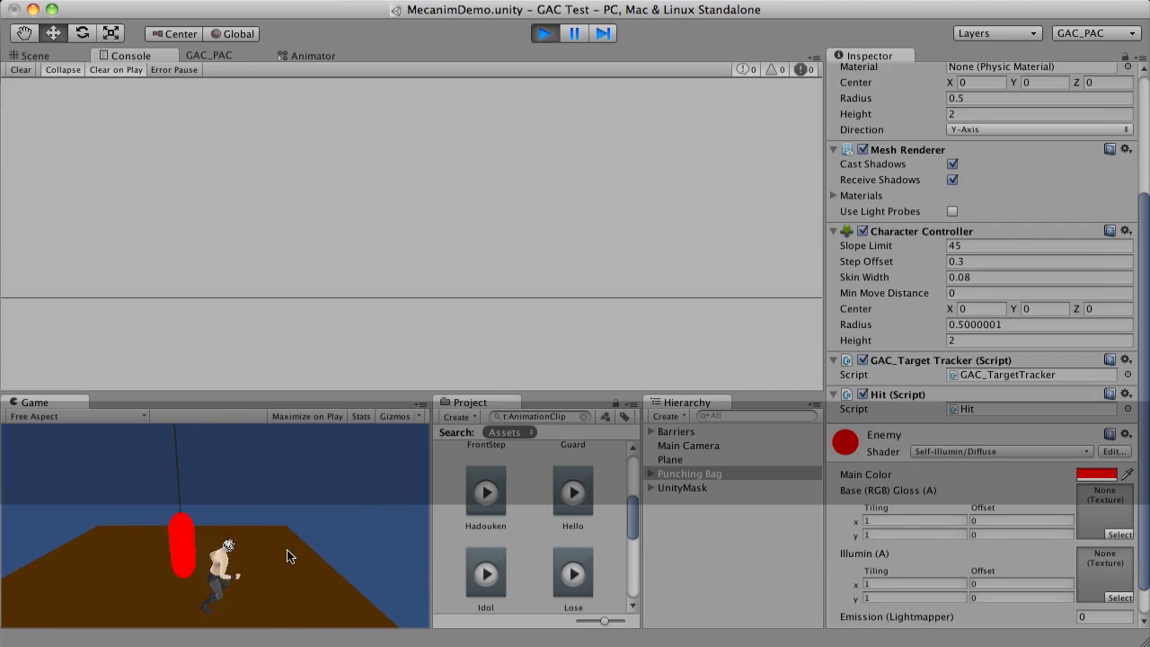
key(z)
key(z)
key(z)
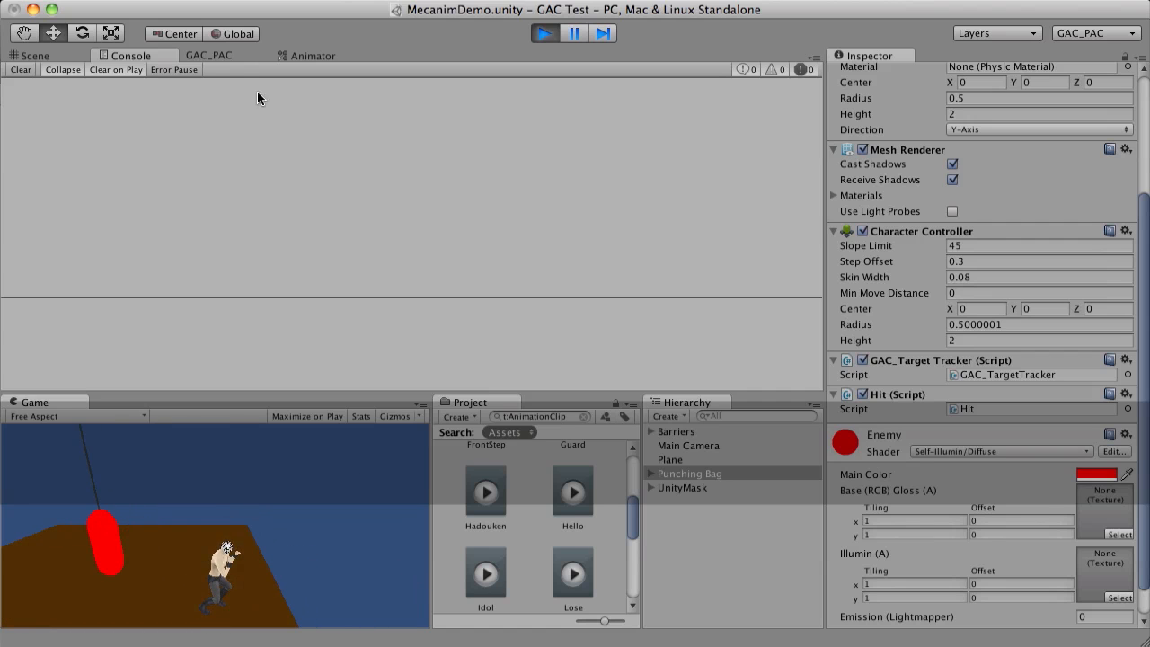
- Select UnityMask and expand its Punch_L 'L-0' combos in the GAC combo preview
click(208, 55)
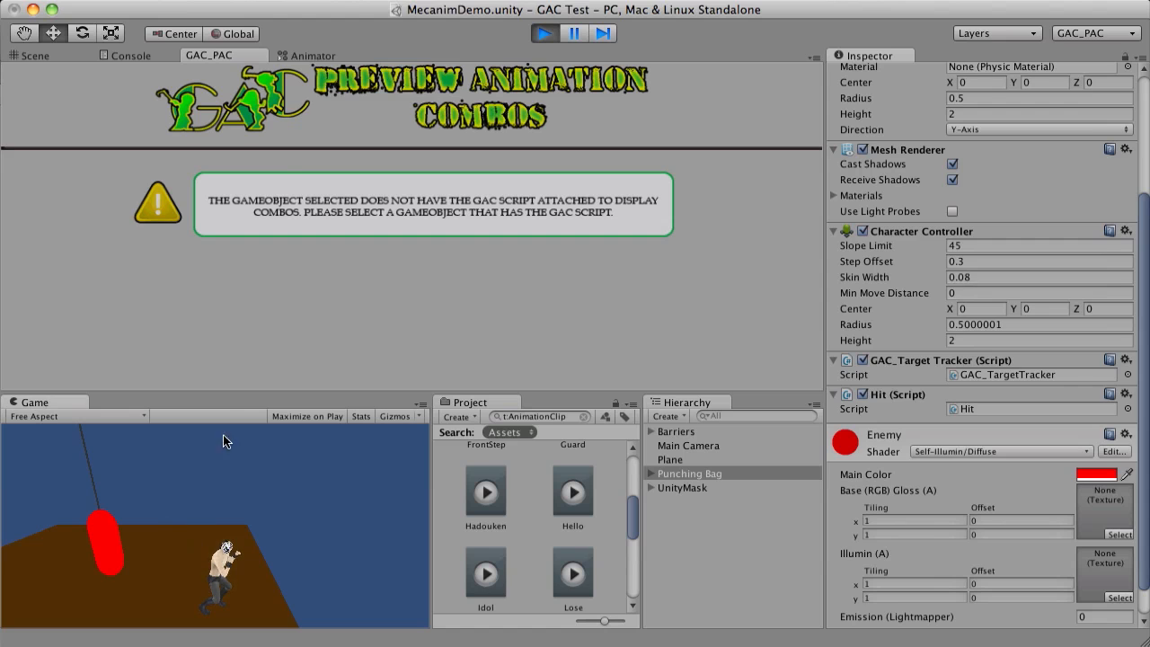
click(711, 487)
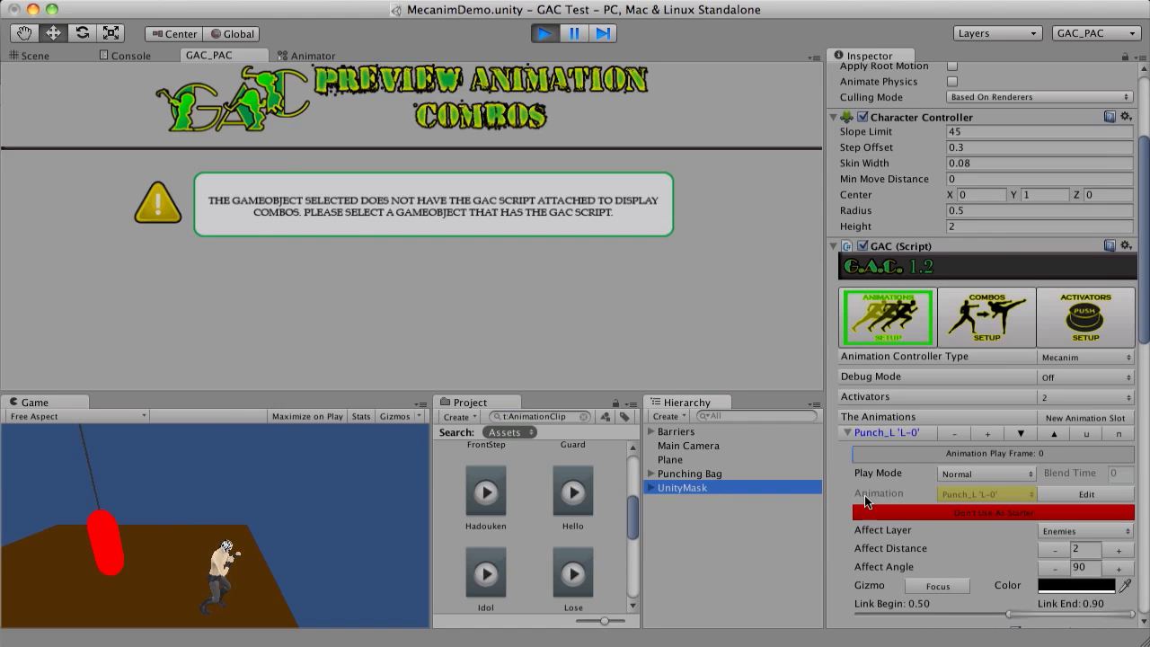
click(252, 194)
click(253, 194)
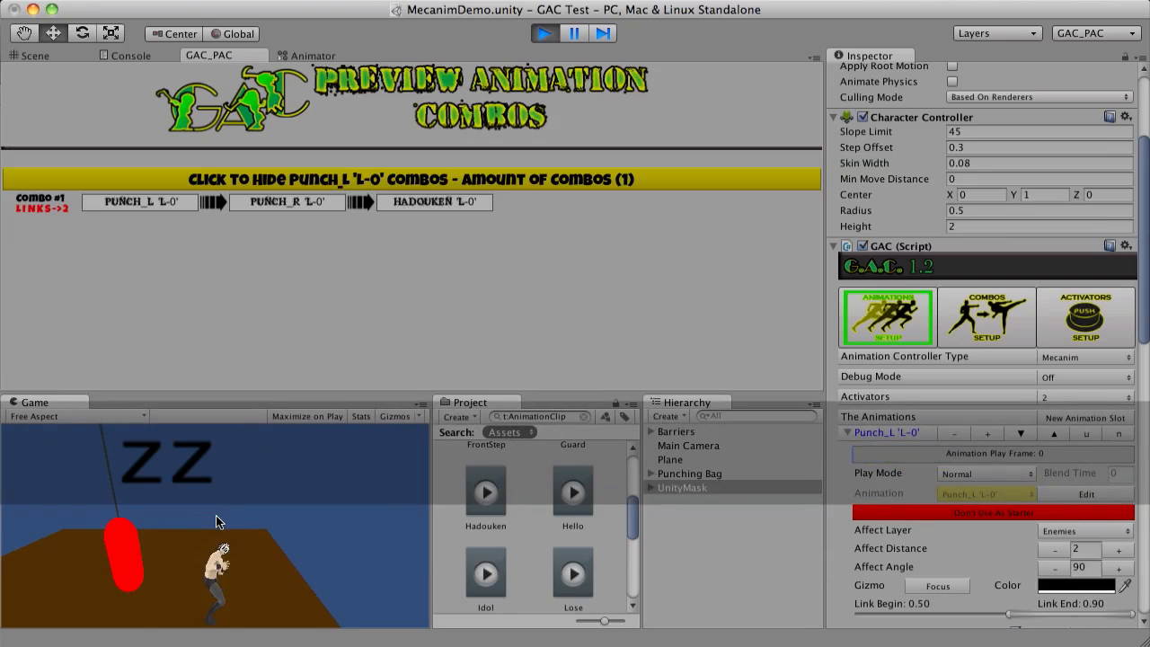
- Try the Punch_L, Punch_R, Hadouken combo in the running game beside the punching bag
key(z)
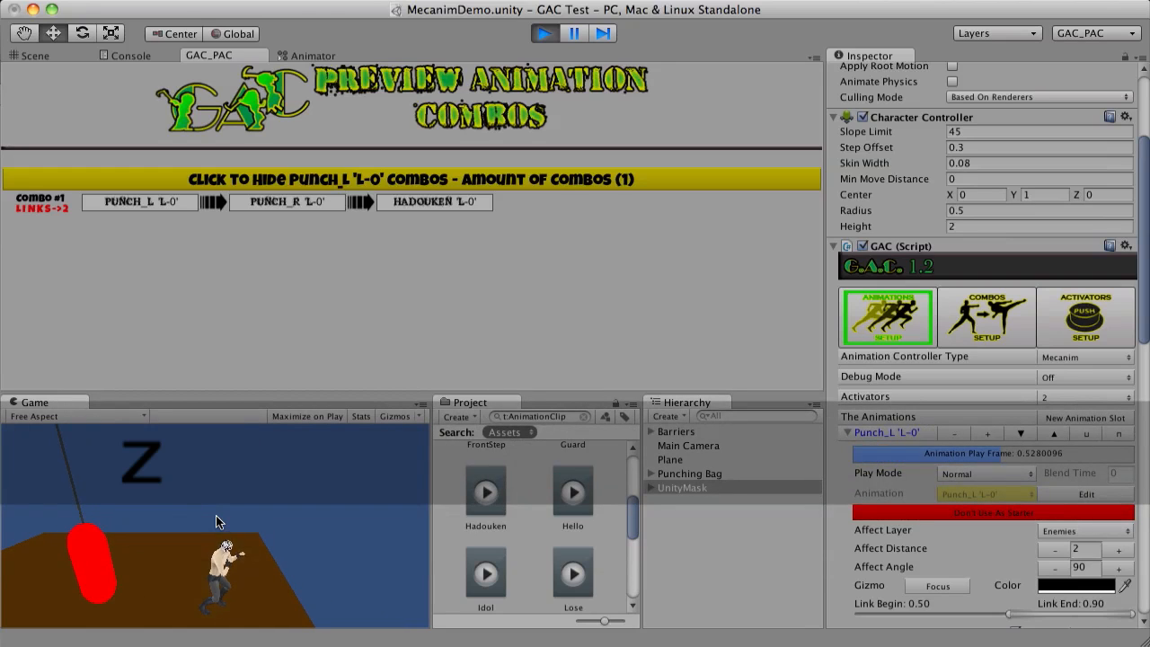
key(z)
key(z)
key(z)
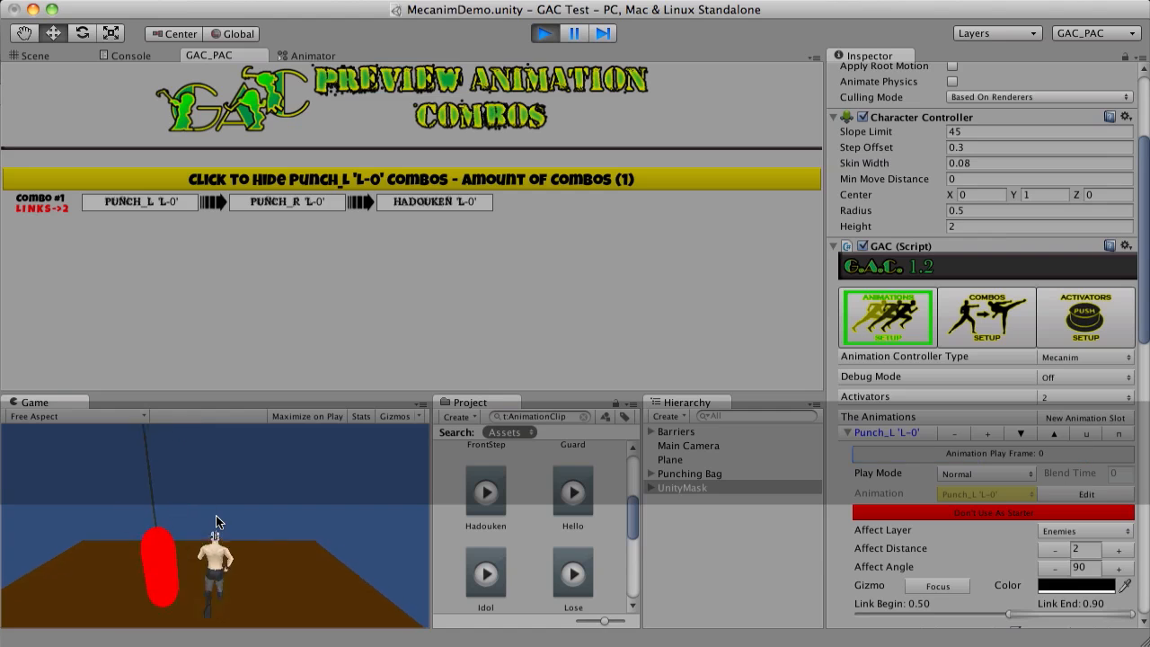
key(z)
key(z)
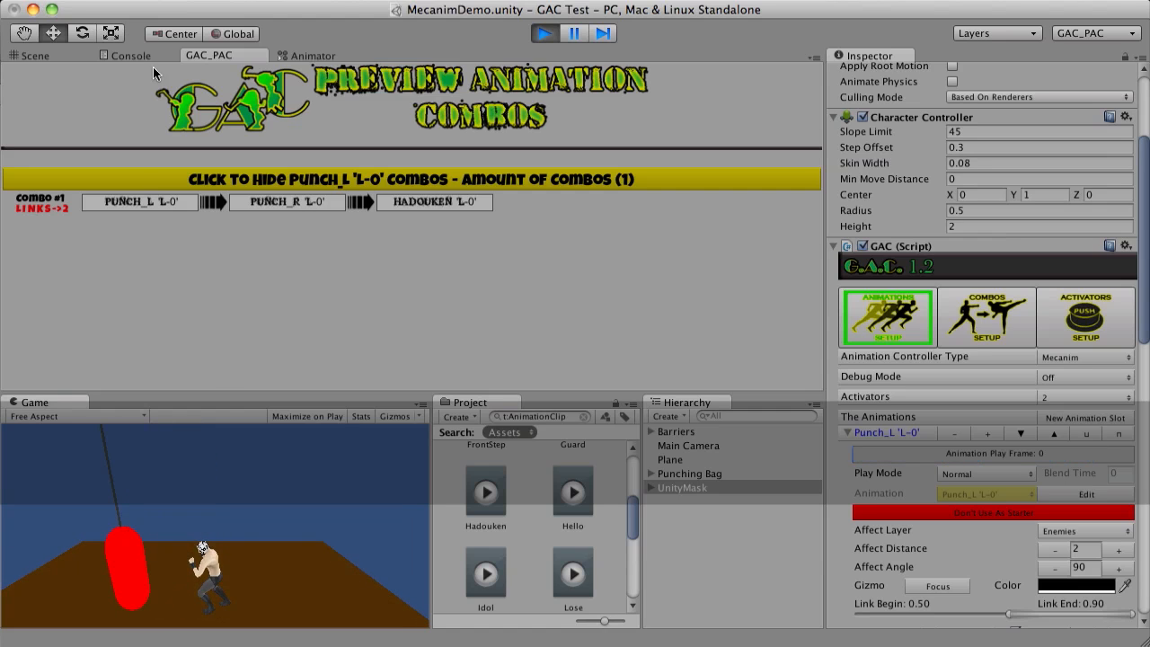
- Bring the Console back into view and trigger the character's punch again near the punching bag
click(130, 54)
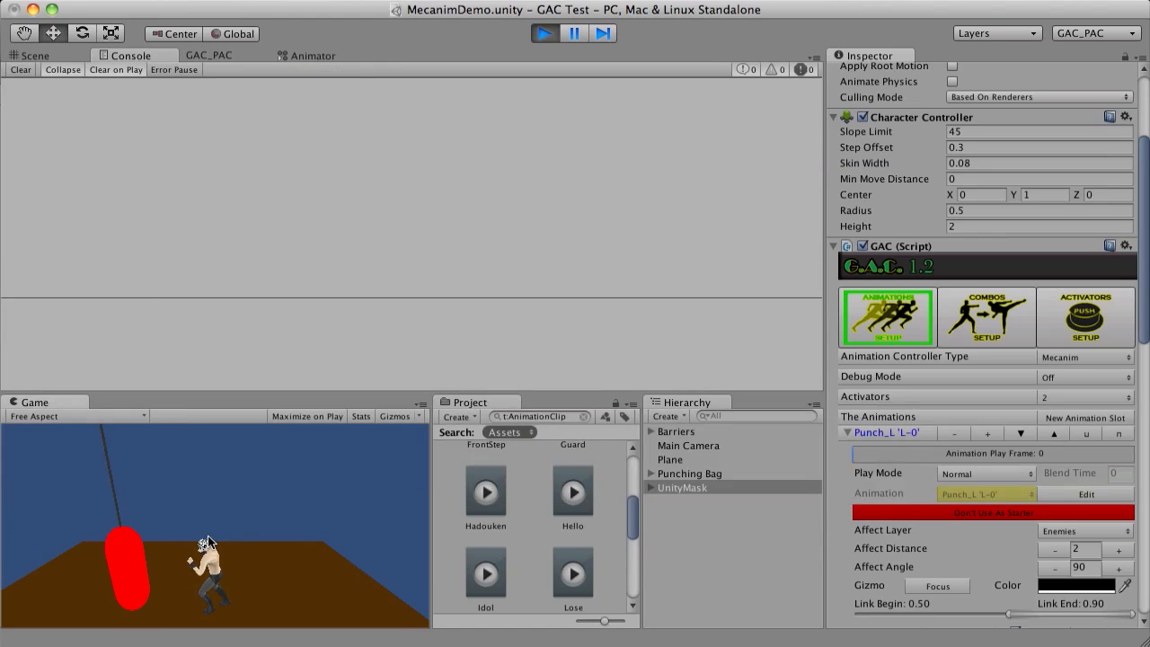
key(z)
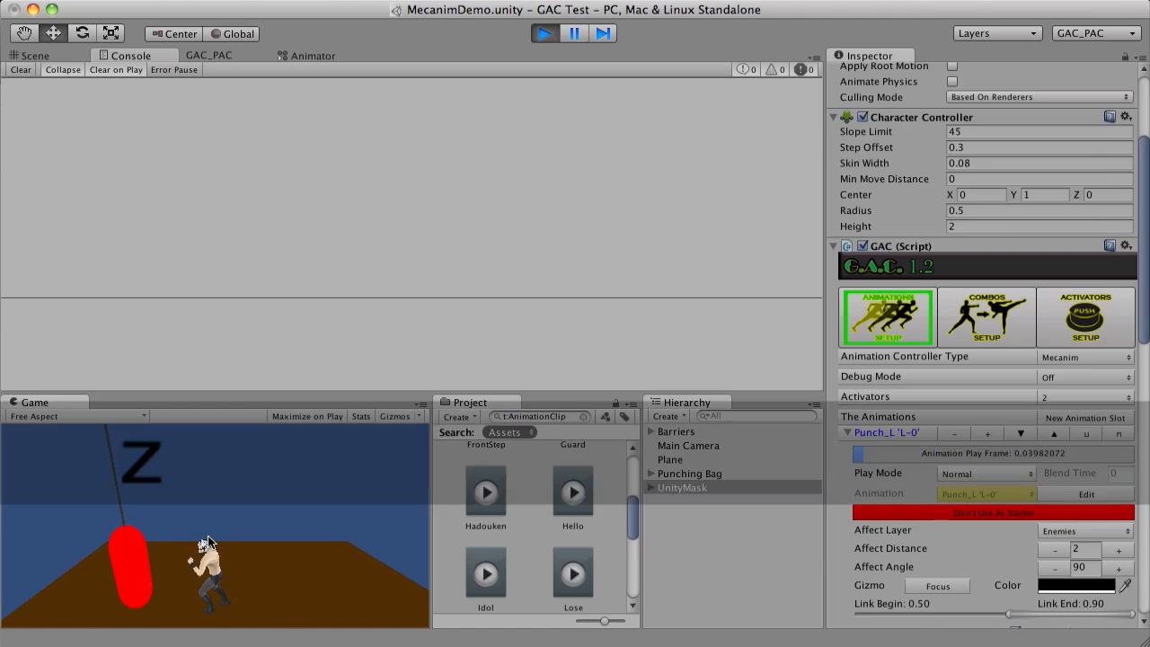
- Test the character's punch combo against the punching bag in the running game, and end the test with a cleared console
key(z)
key(z)
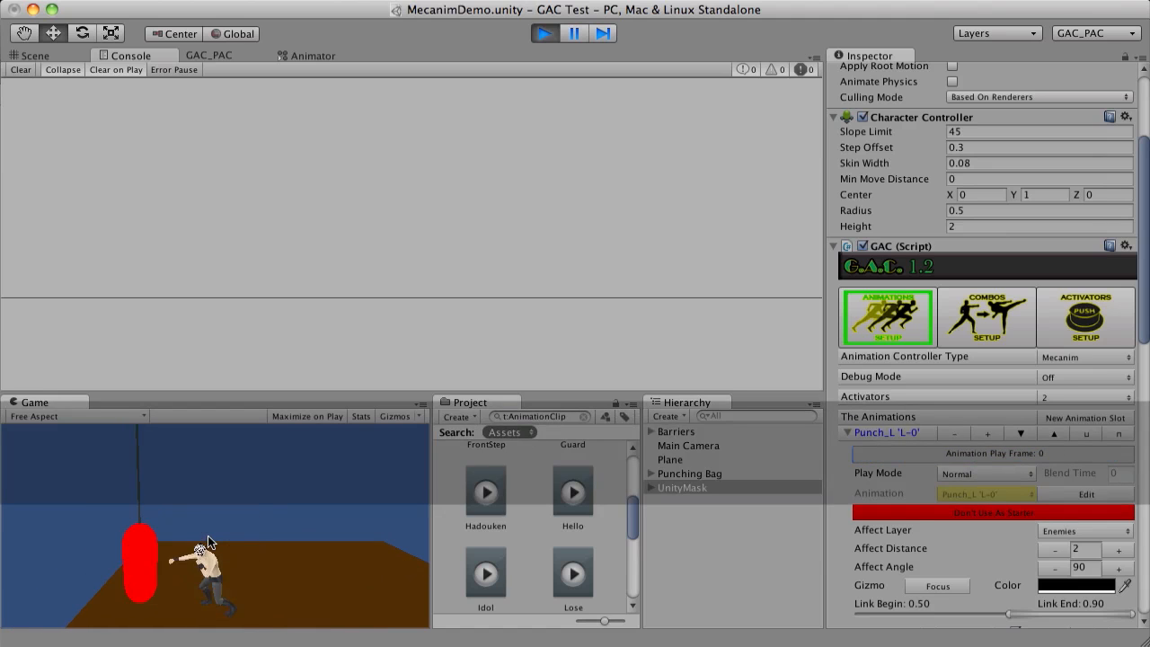
key(Down)
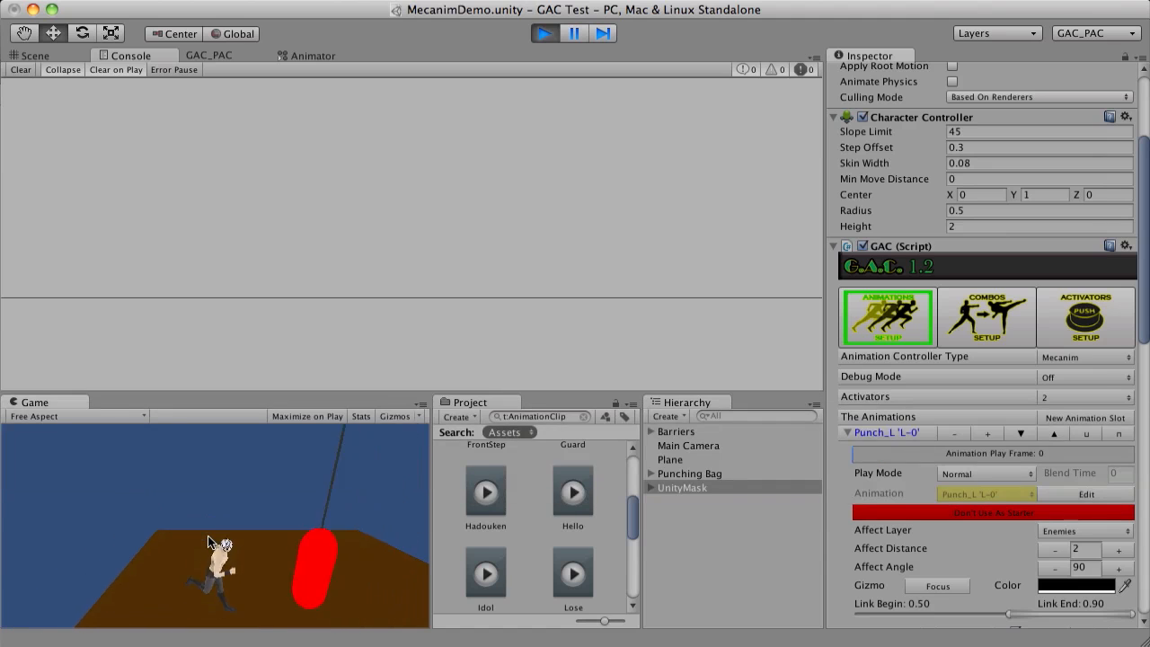
key(z)
key(z)
key(z)
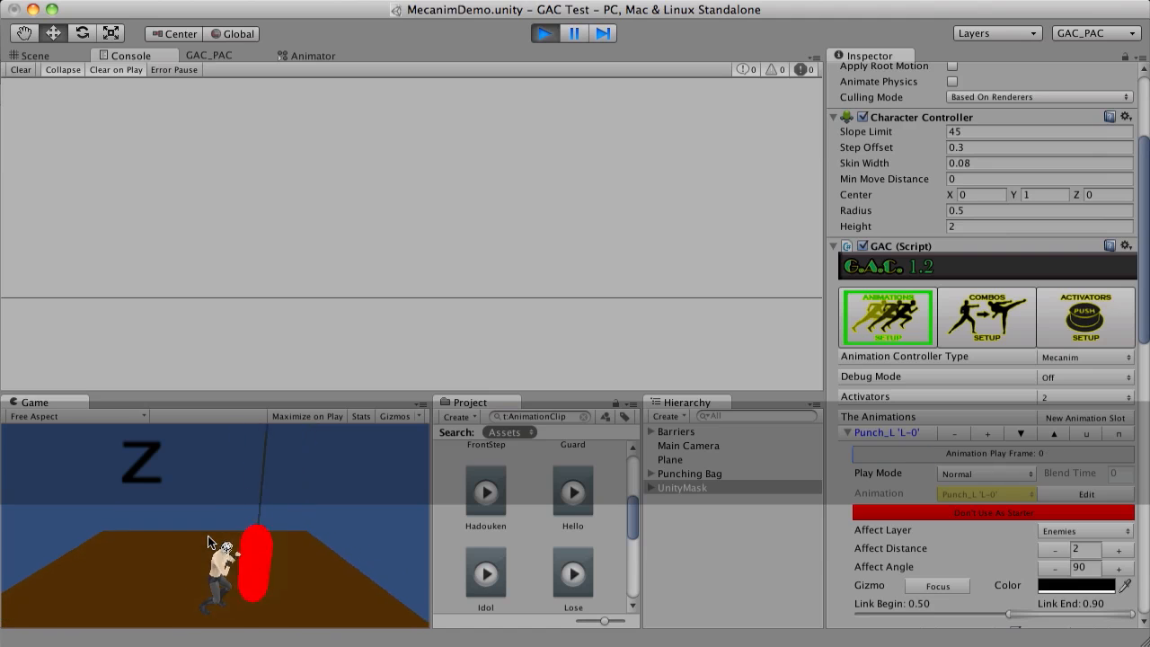
key(z)
key(z)
key(Right)
key(Up)
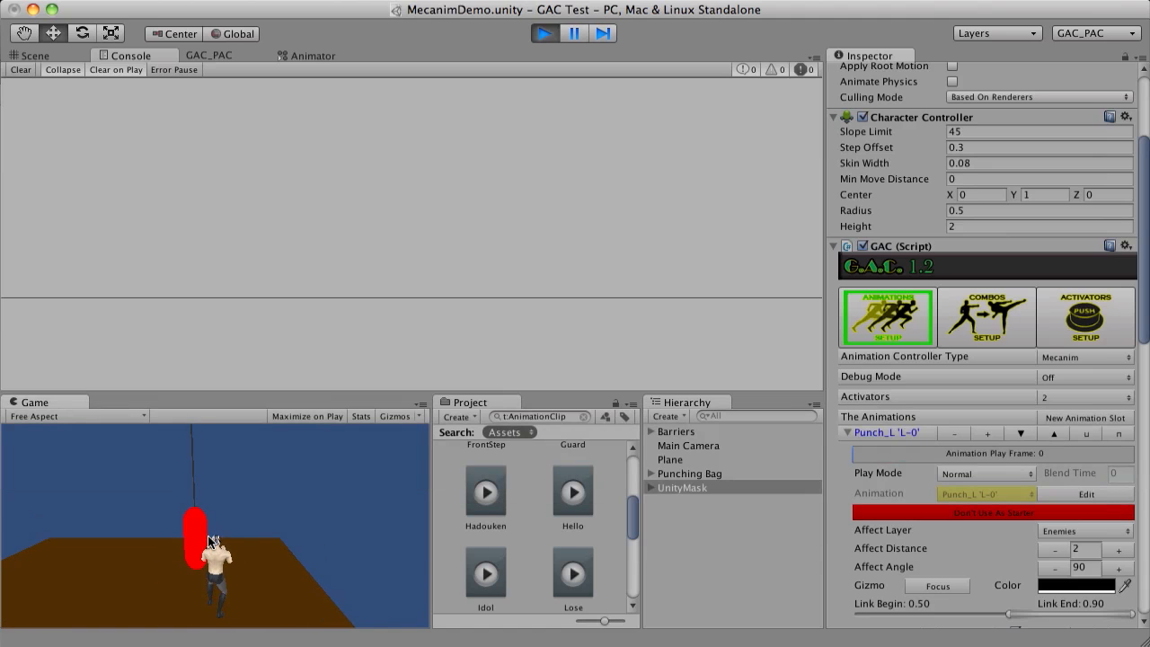
click(545, 33)
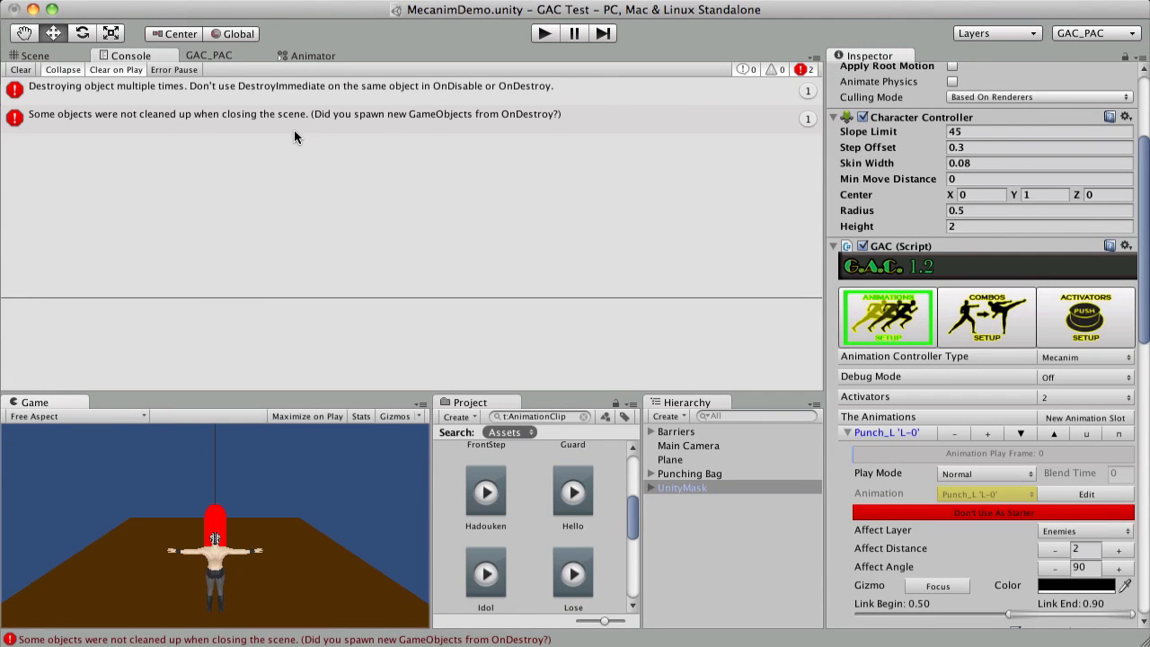
click(20, 69)
- Add Combo #2 to UnityMask's Punch_L 'L-0' starter and set its first follow-up to Punch_R 'L-0' with activator 1
click(691, 491)
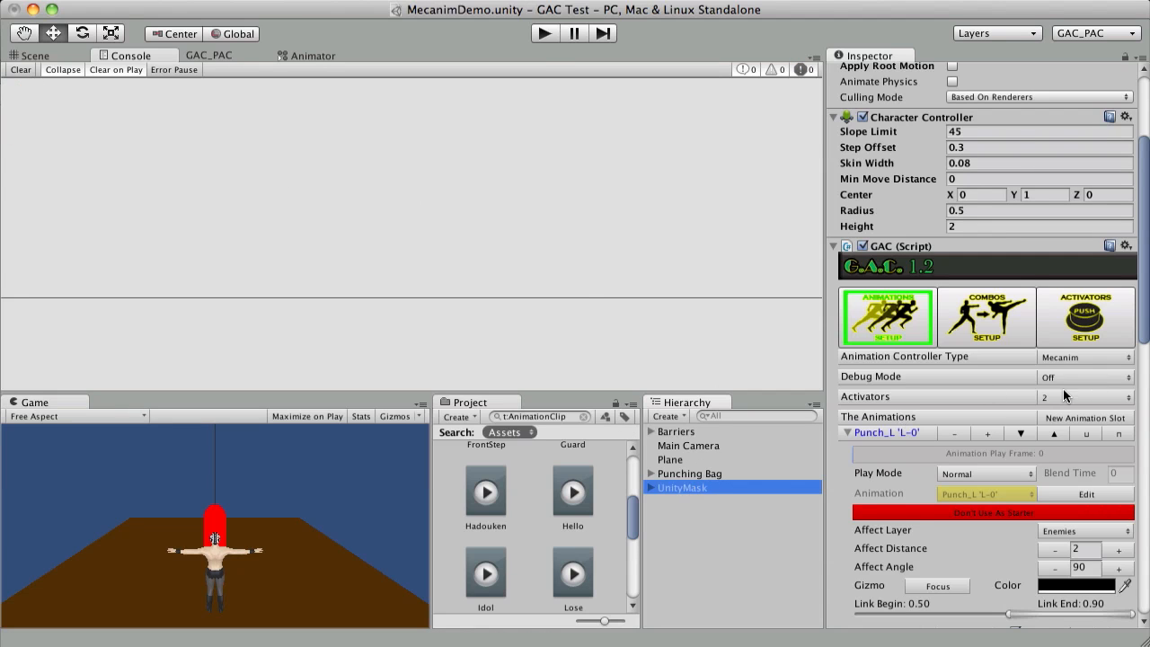
scroll(1070, 388, down, 5)
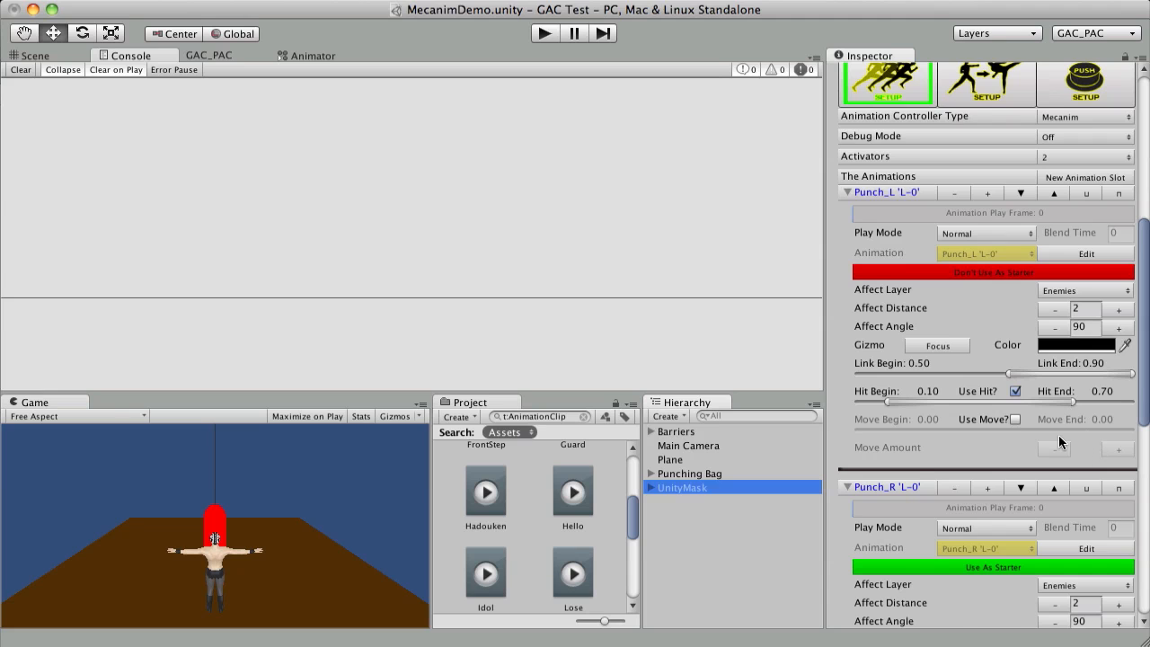
scroll(1060, 441, down, 1)
scroll(1059, 441, up, 1)
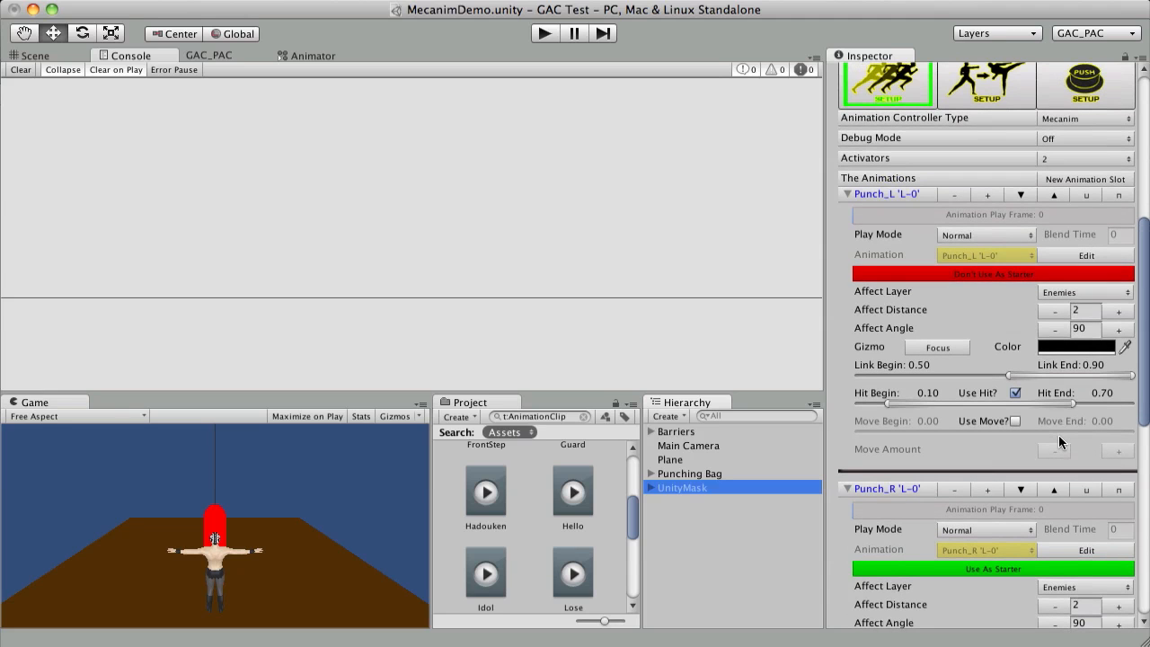
scroll(1060, 440, up, 3)
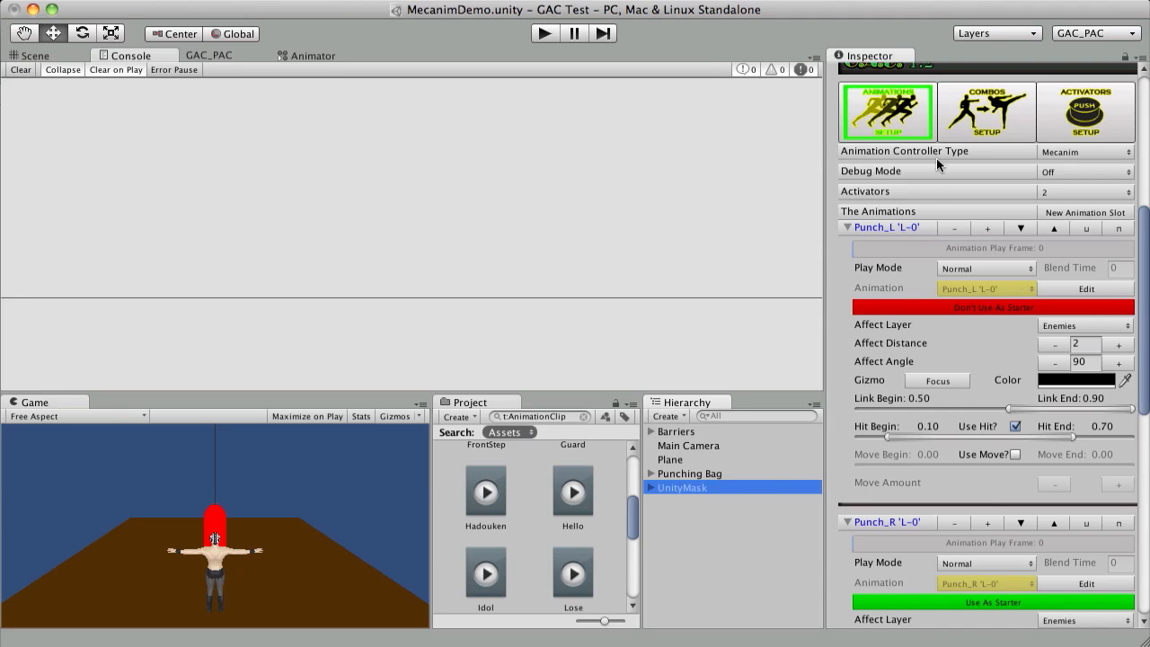
click(980, 128)
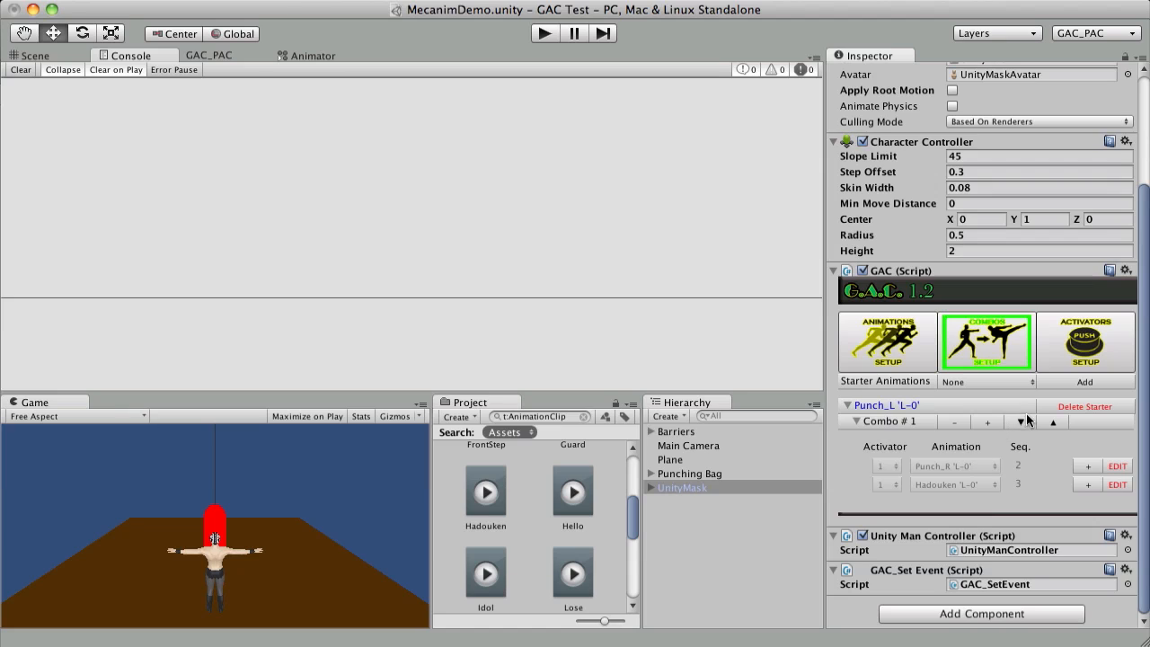
click(987, 422)
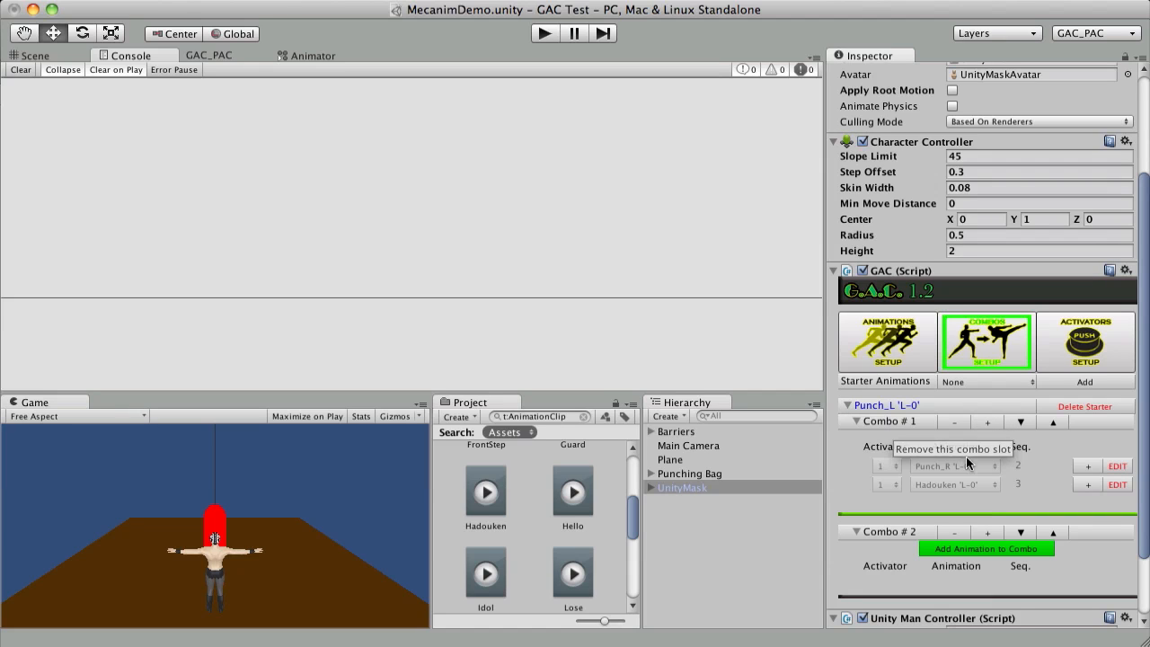
click(972, 548)
scroll(949, 474, down, 3)
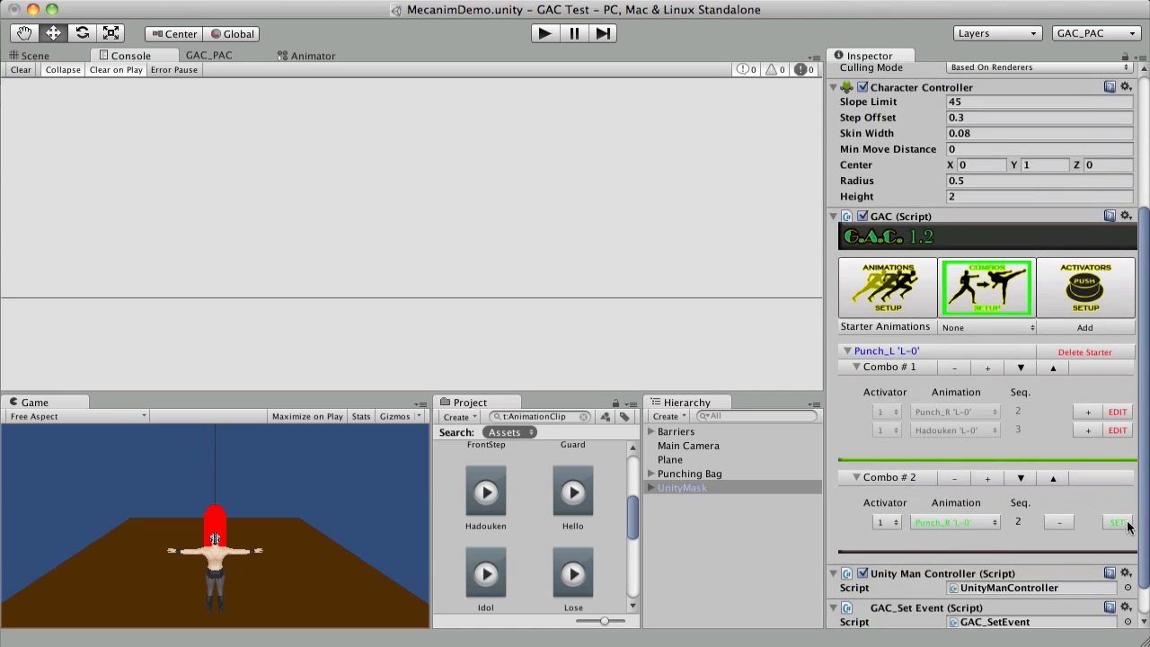
click(1129, 528)
- Add another animation row to Combo #2, using activator 2 and Punch_R 'L-0'
click(1088, 522)
click(885, 540)
click(885, 556)
click(951, 541)
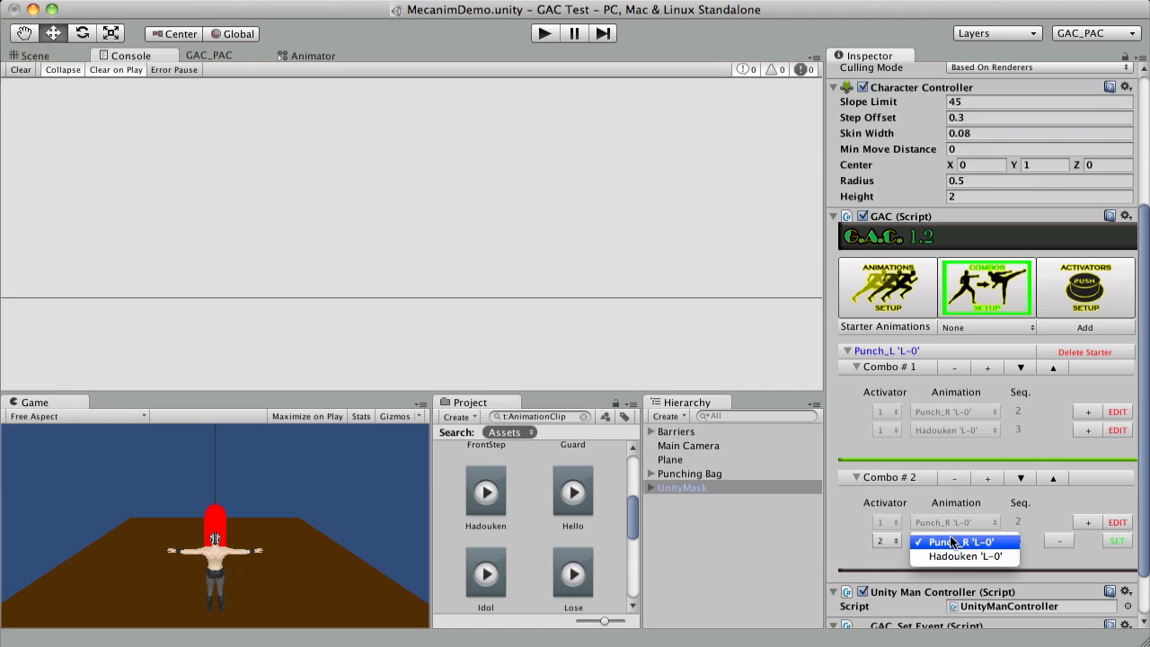
click(952, 542)
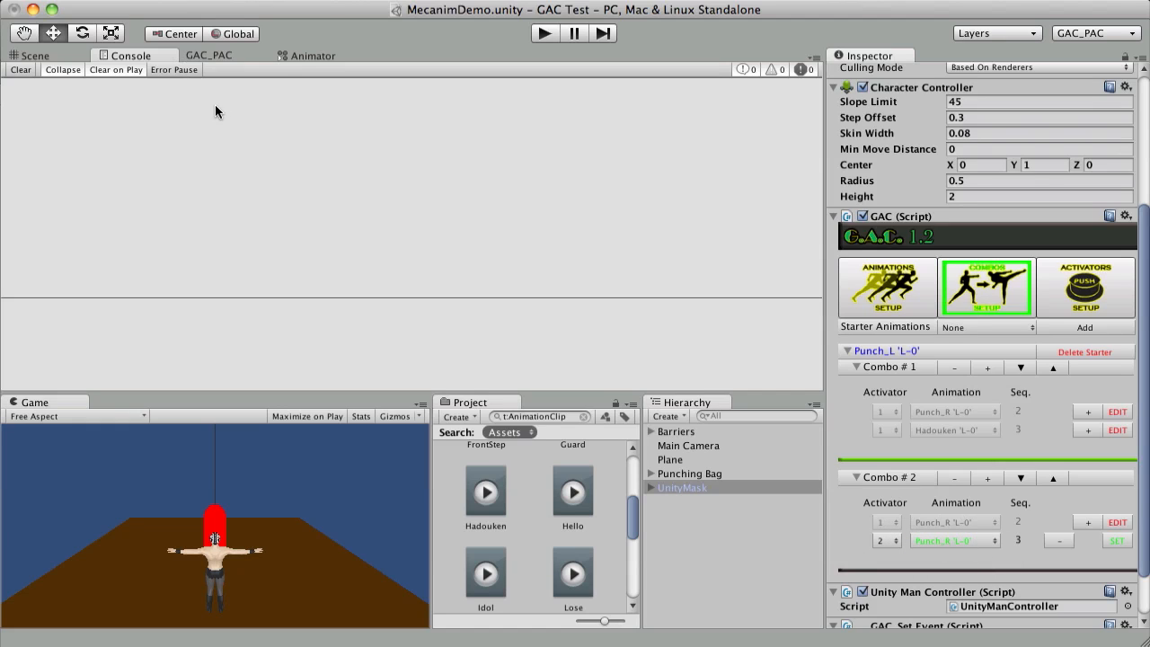
- Add a new layer to the UnityMask animator controller and name it Second Layer
click(297, 56)
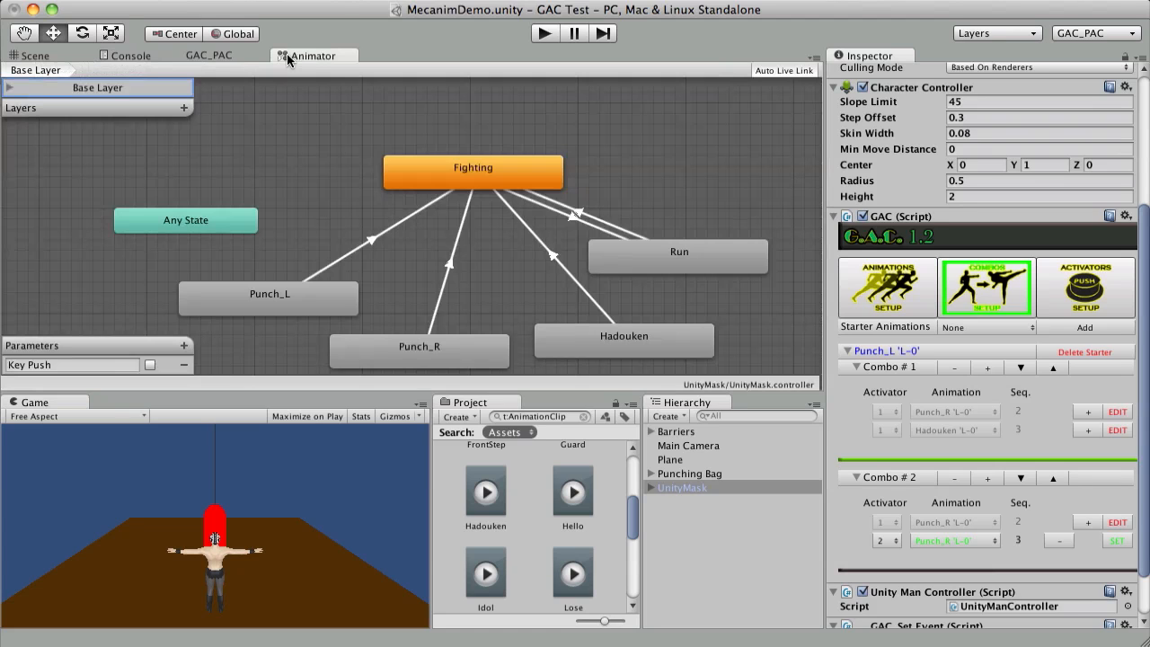
click(183, 107)
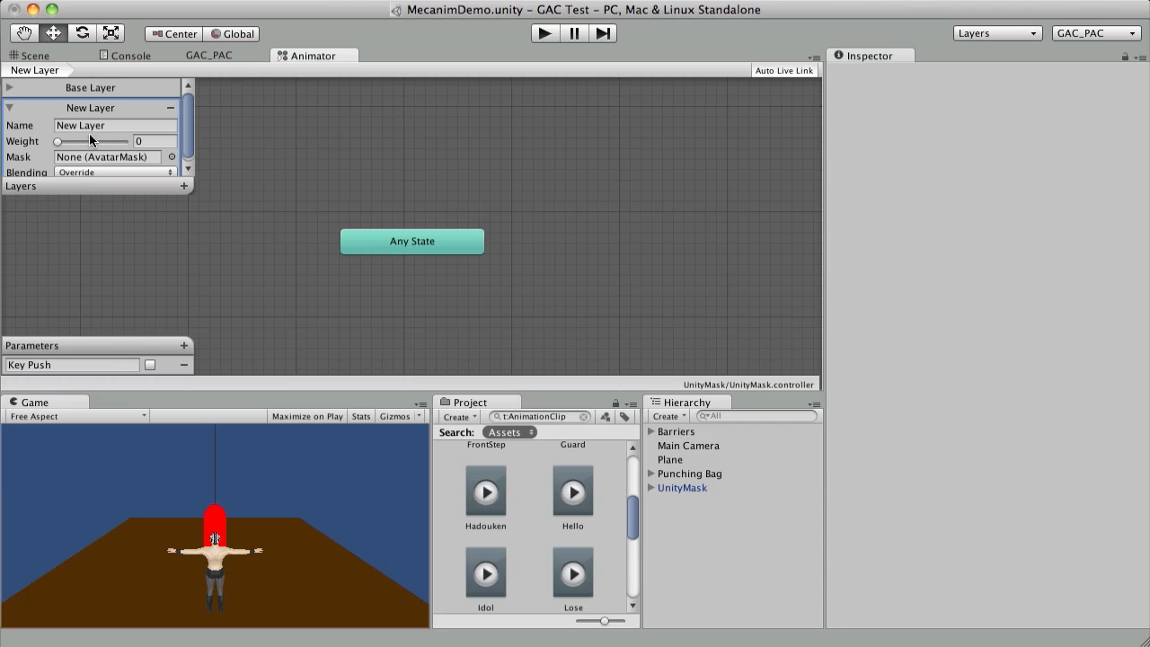
click(114, 130)
text(S)
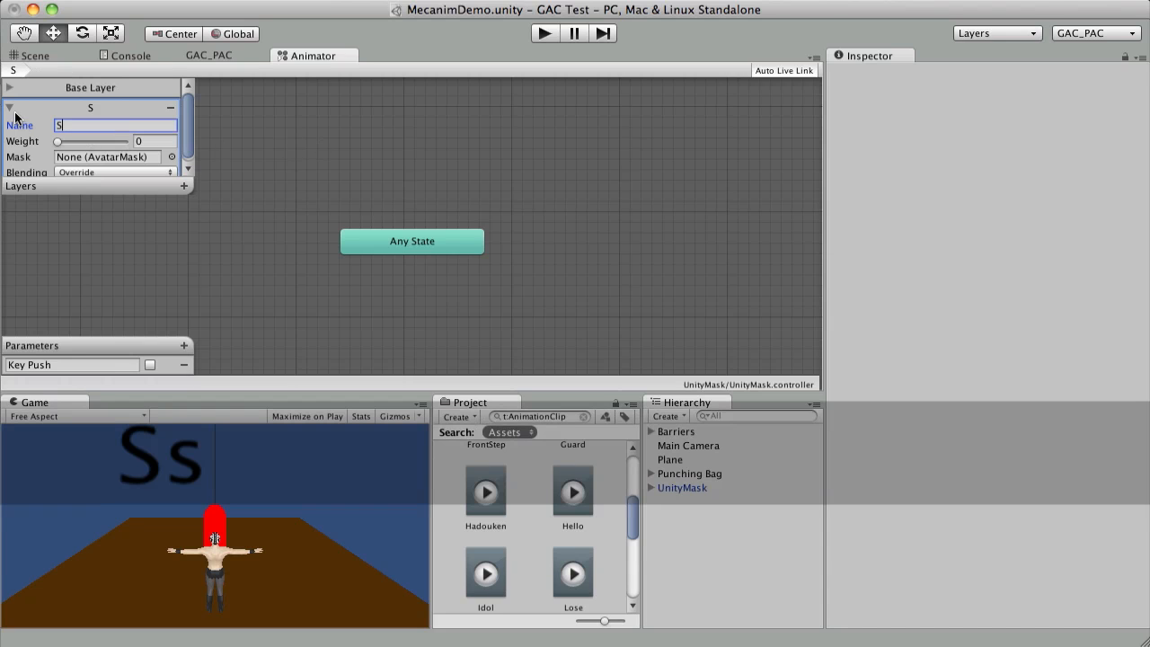
text(econd Layer)
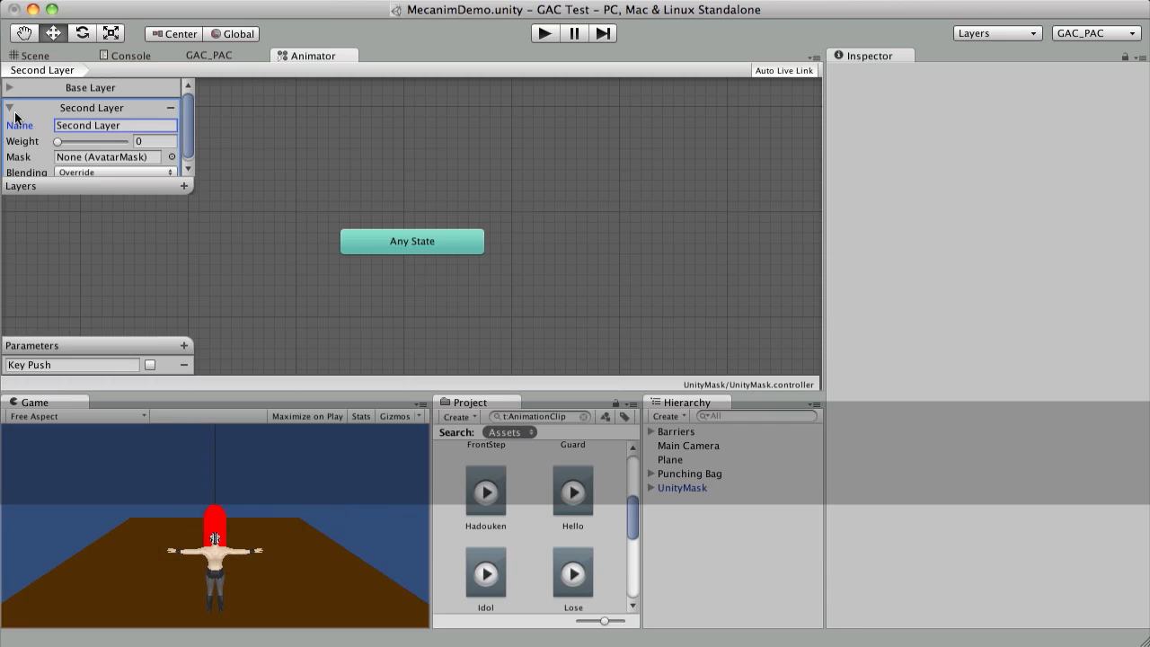
- Reposition Any State in Second Layer's graph and place a new empty state to its right
drag(446, 248, 249, 268)
click(432, 201)
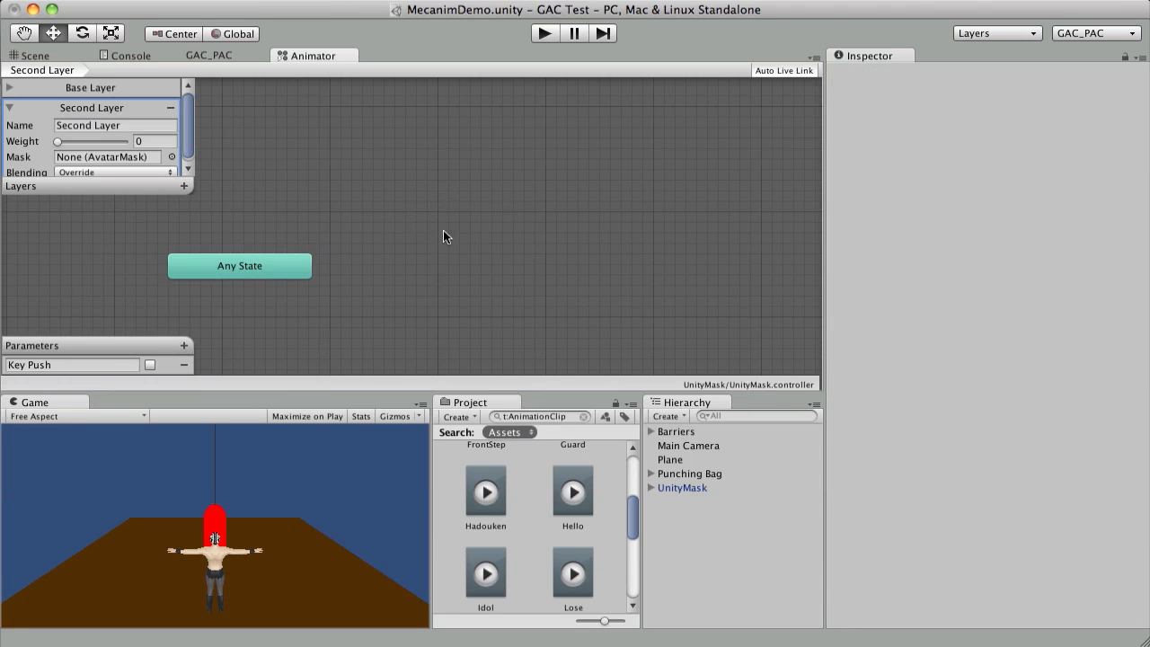
middle_drag(431, 259, 468, 186)
drag(188, 125, 185, 126)
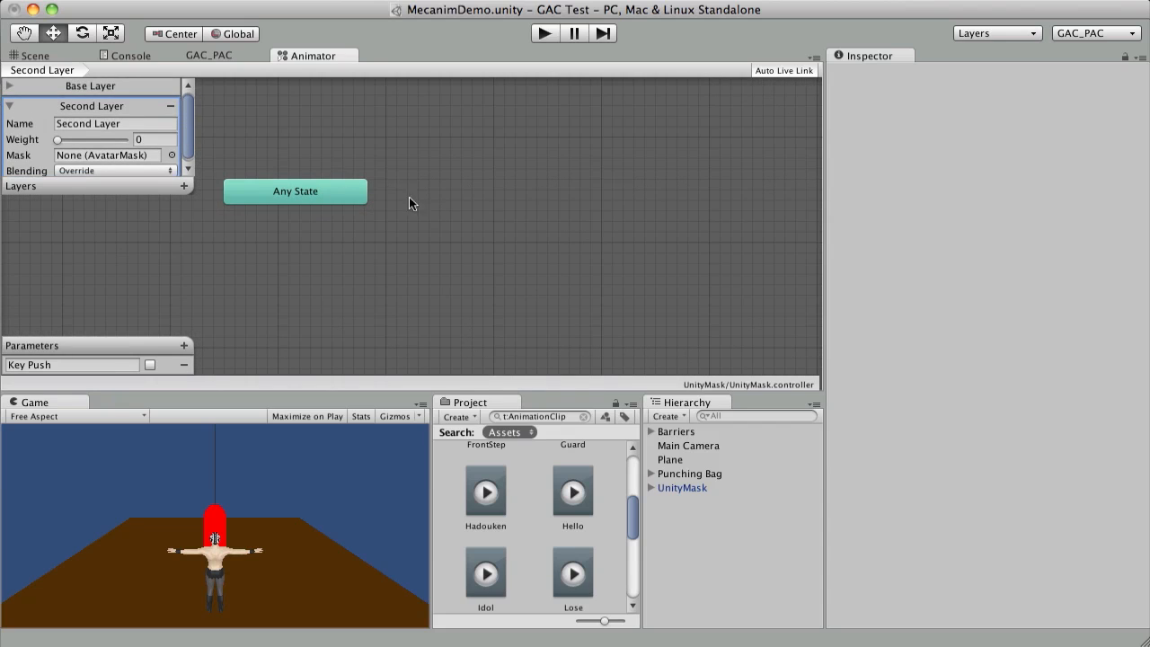
right_click(531, 190)
mouse_move(608, 199)
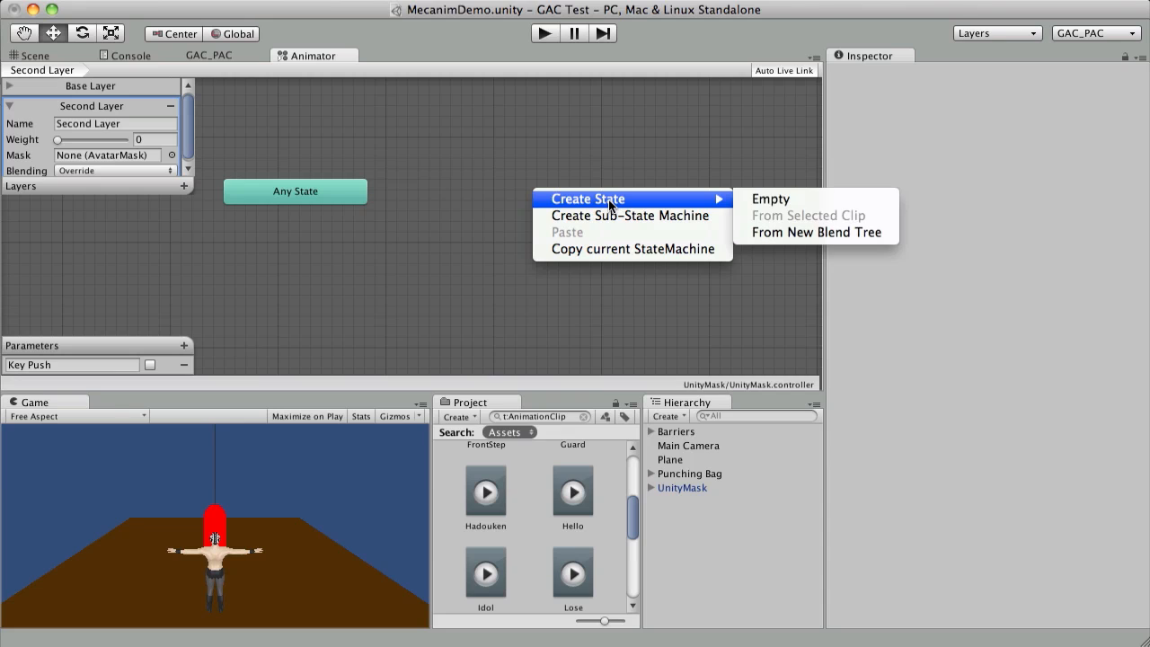
click(755, 201)
drag(629, 208, 523, 174)
click(531, 248)
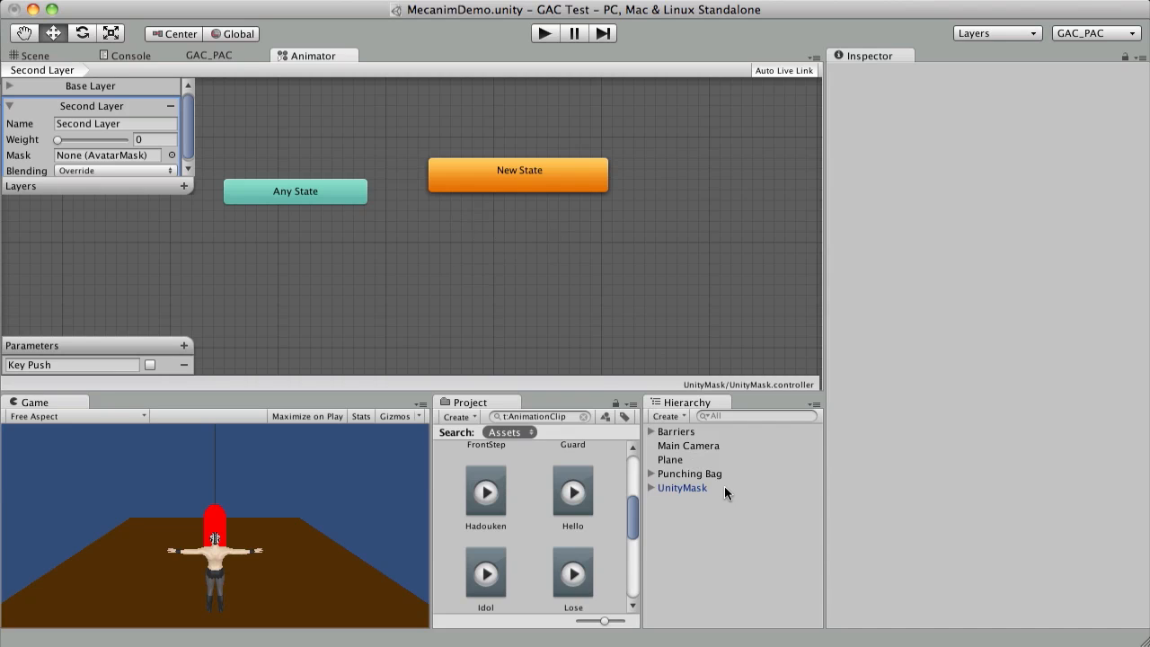
- Add the Shoryuken animation clip as a state below the empty state in Second Layer
scroll(598, 490, down, 3)
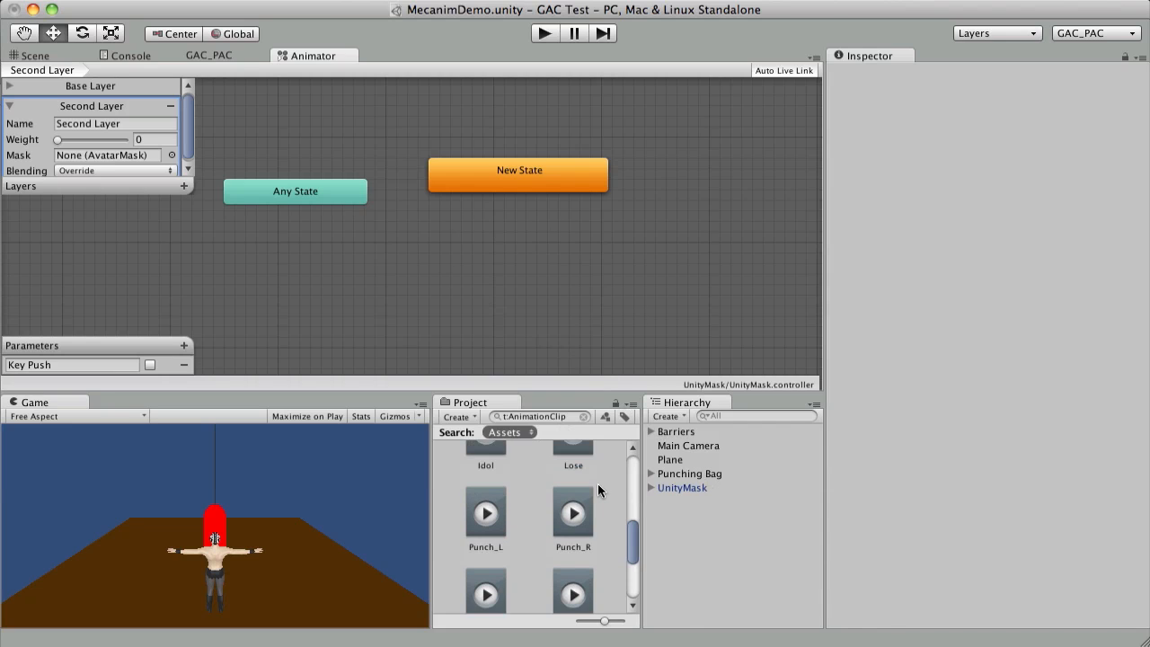
scroll(566, 521, down, 3)
drag(490, 499, 367, 277)
drag(465, 276, 439, 252)
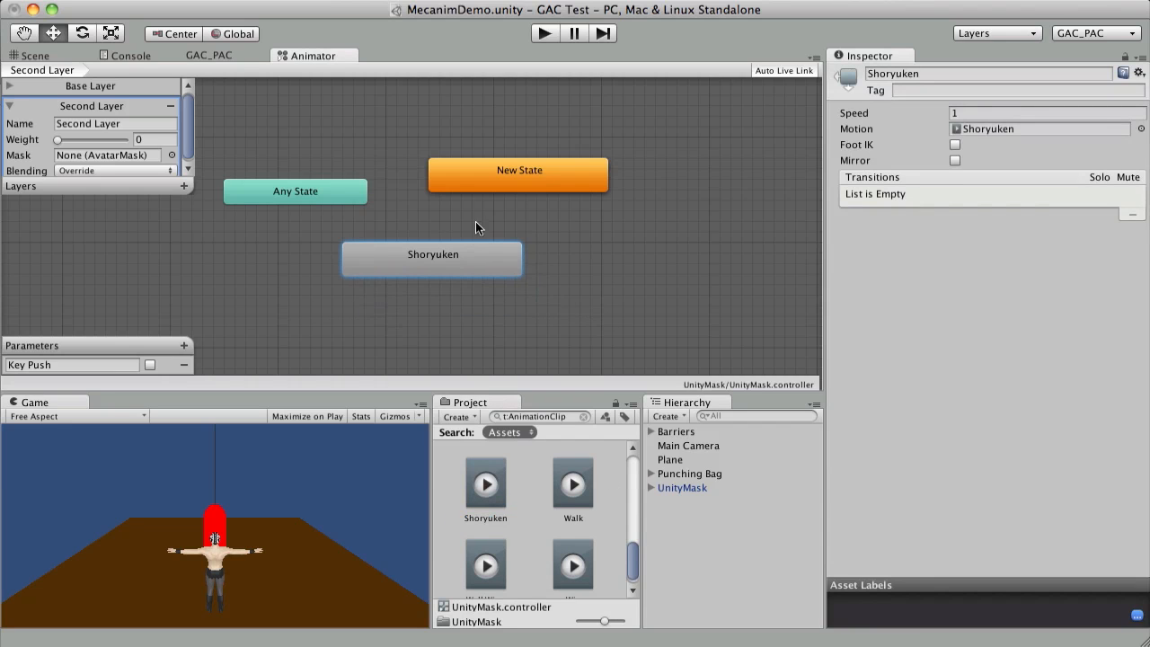
- Create a transition from the Shoryuken state to New State
right_click(478, 256)
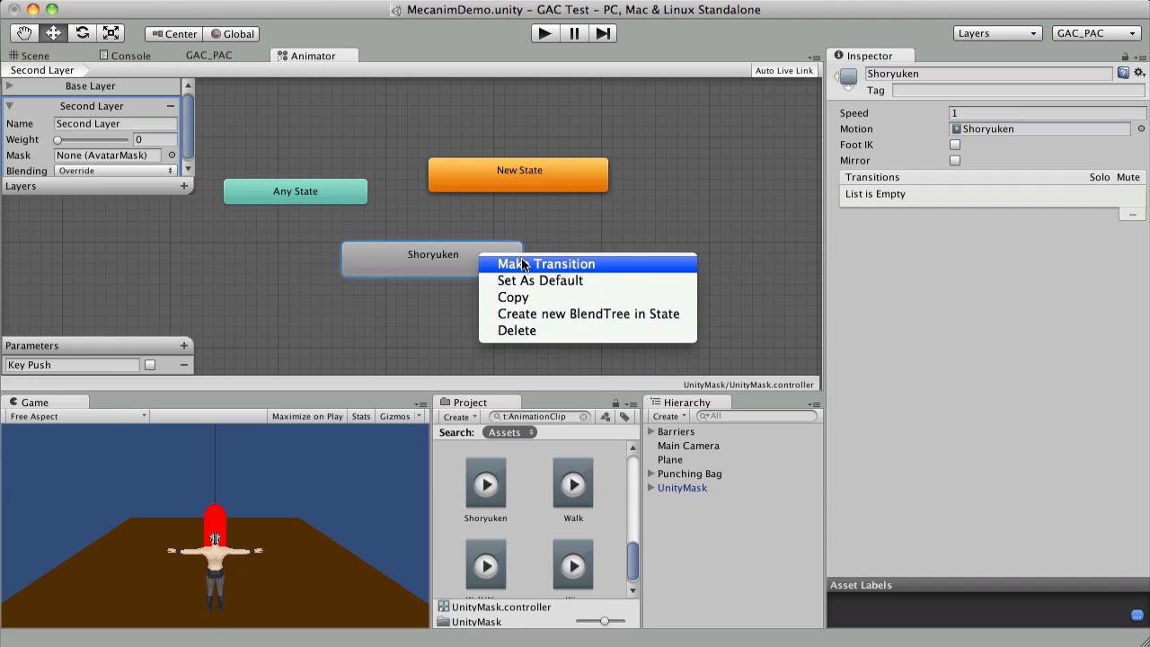
click(522, 265)
click(503, 184)
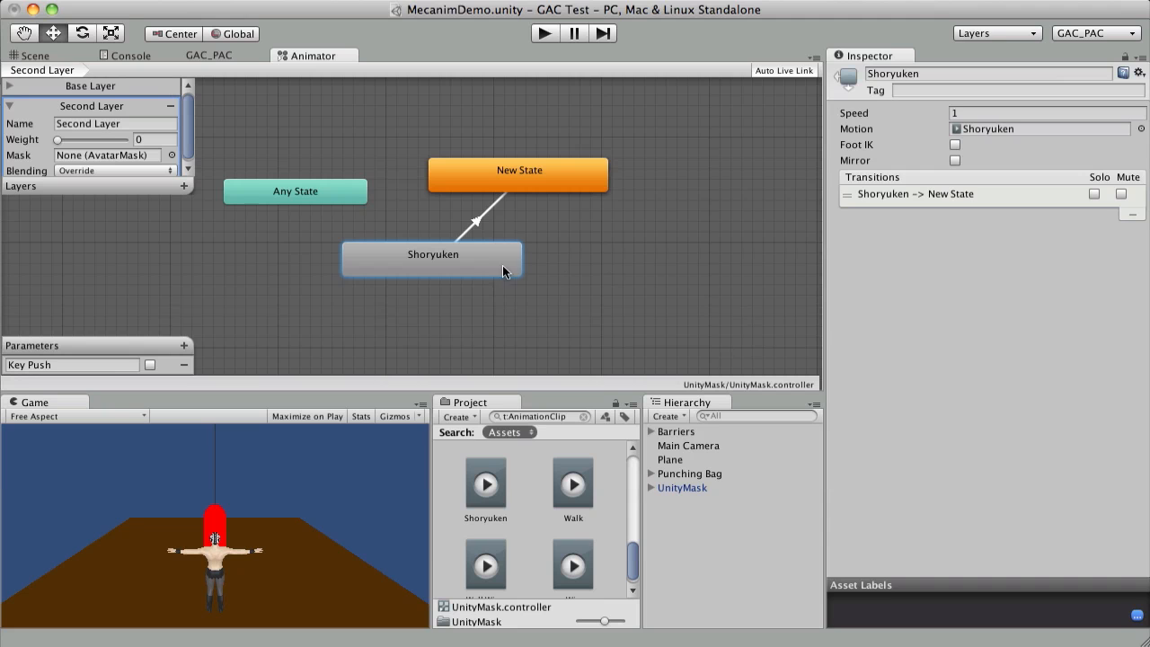
- In UnityMask's GAC animations setup, assign Shoryuken 'L-1' to the Anim #4 slot and apply it
click(683, 487)
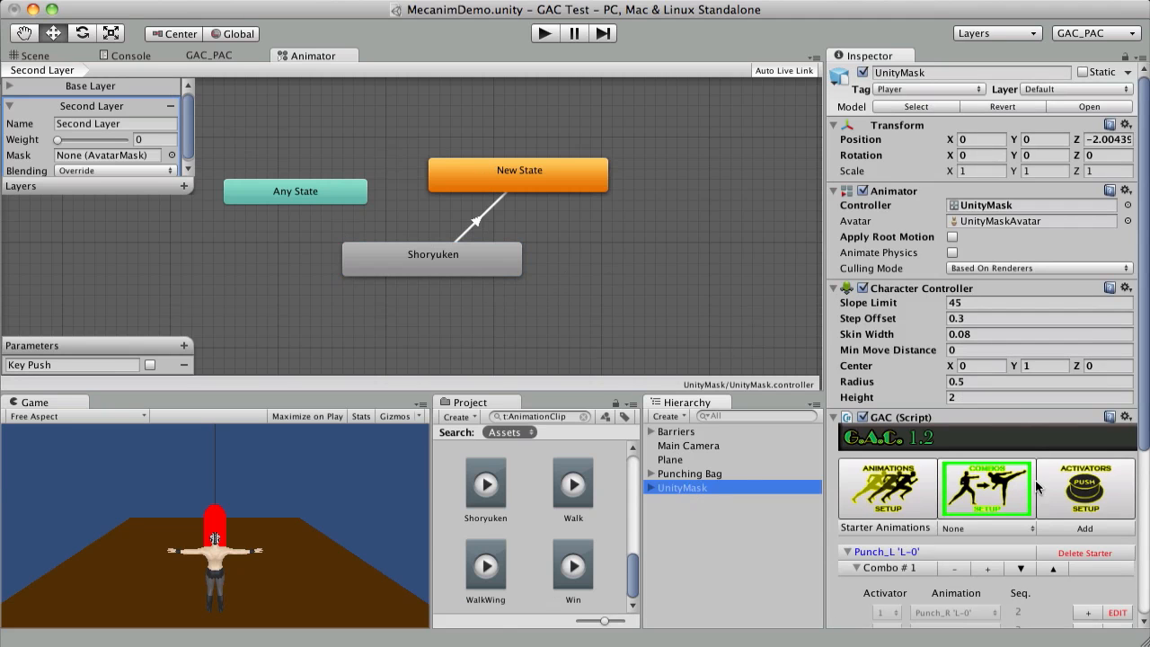
click(912, 485)
scroll(913, 484, down, 10)
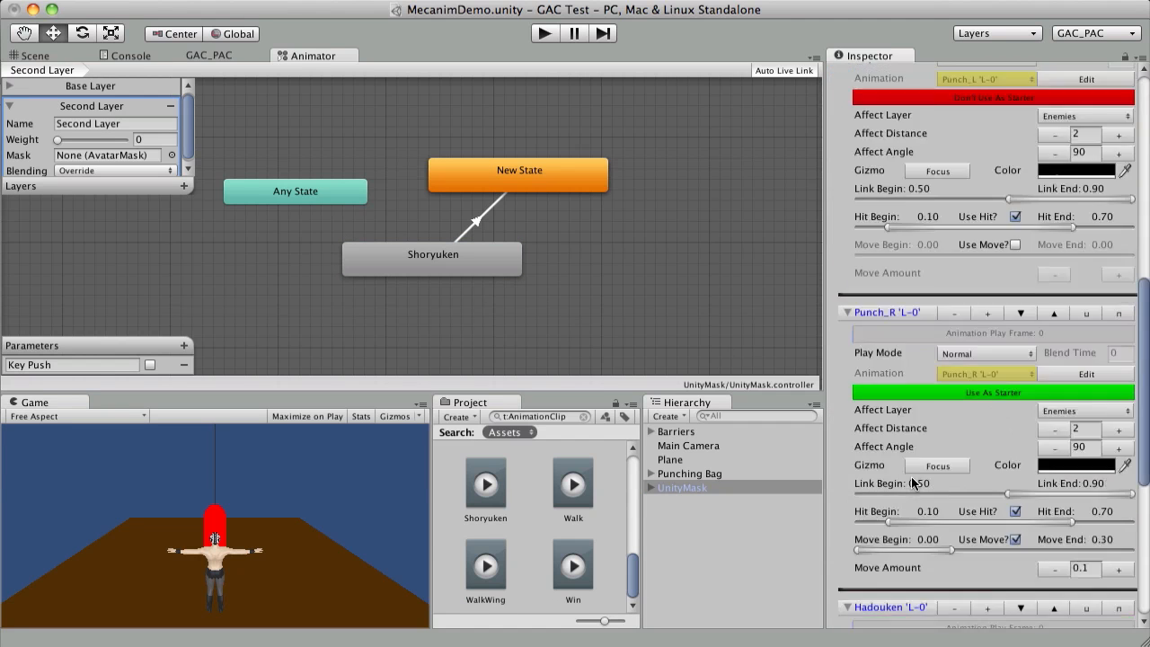
scroll(911, 481, down, 8)
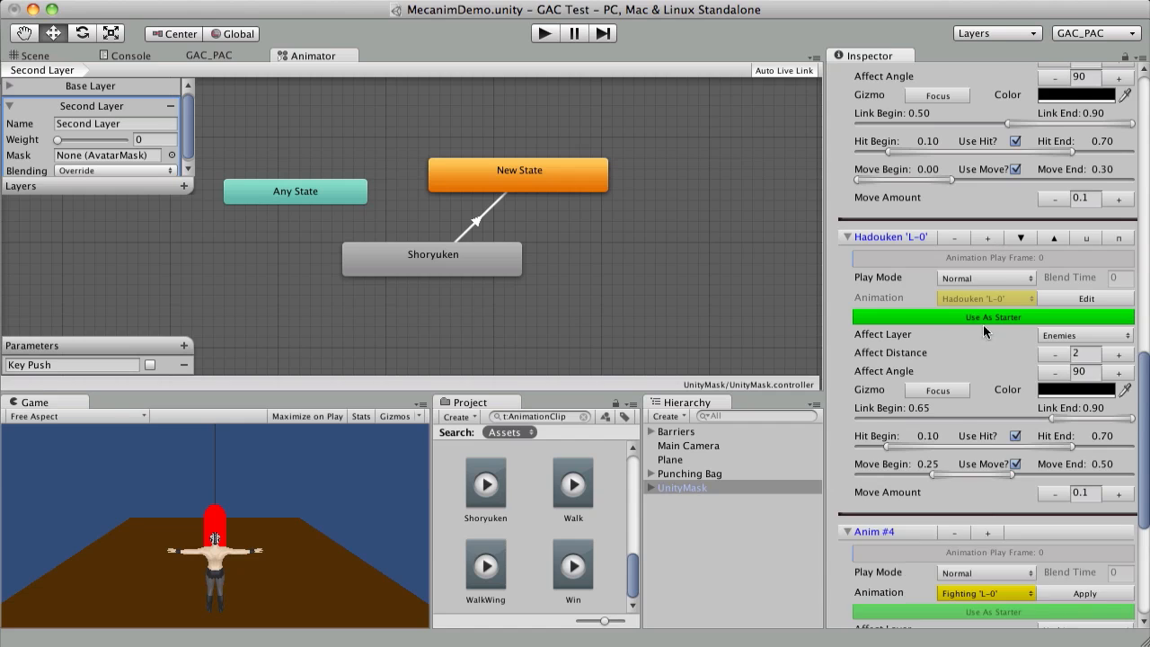
scroll(956, 426, down, 5)
click(984, 374)
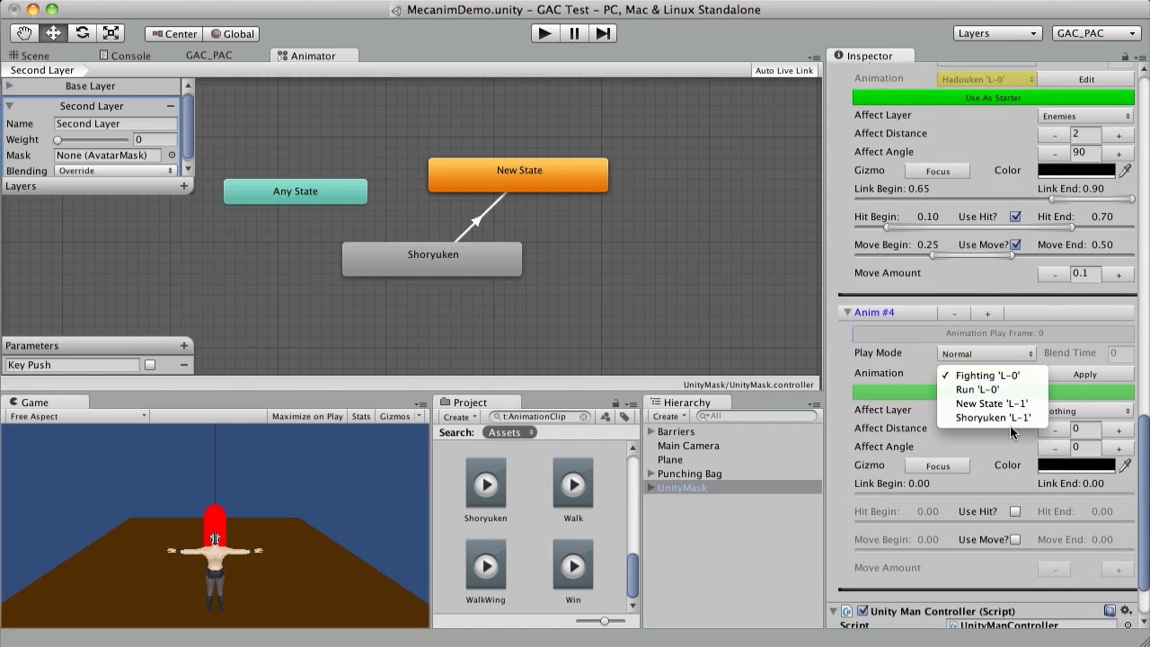
click(1005, 415)
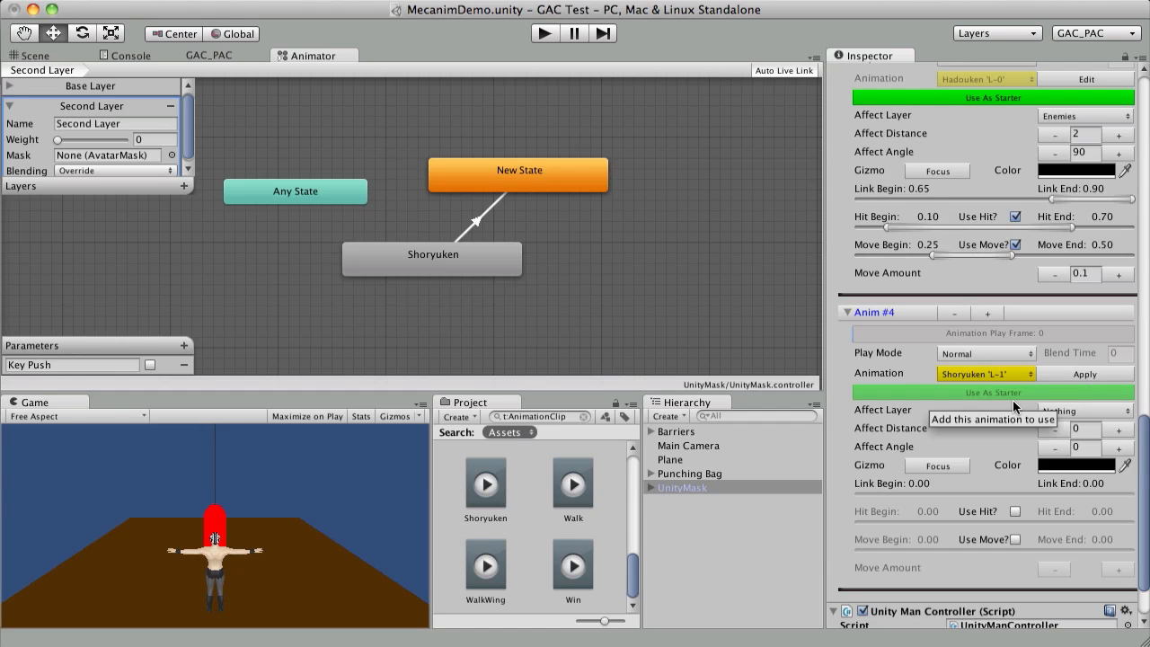
click(1083, 376)
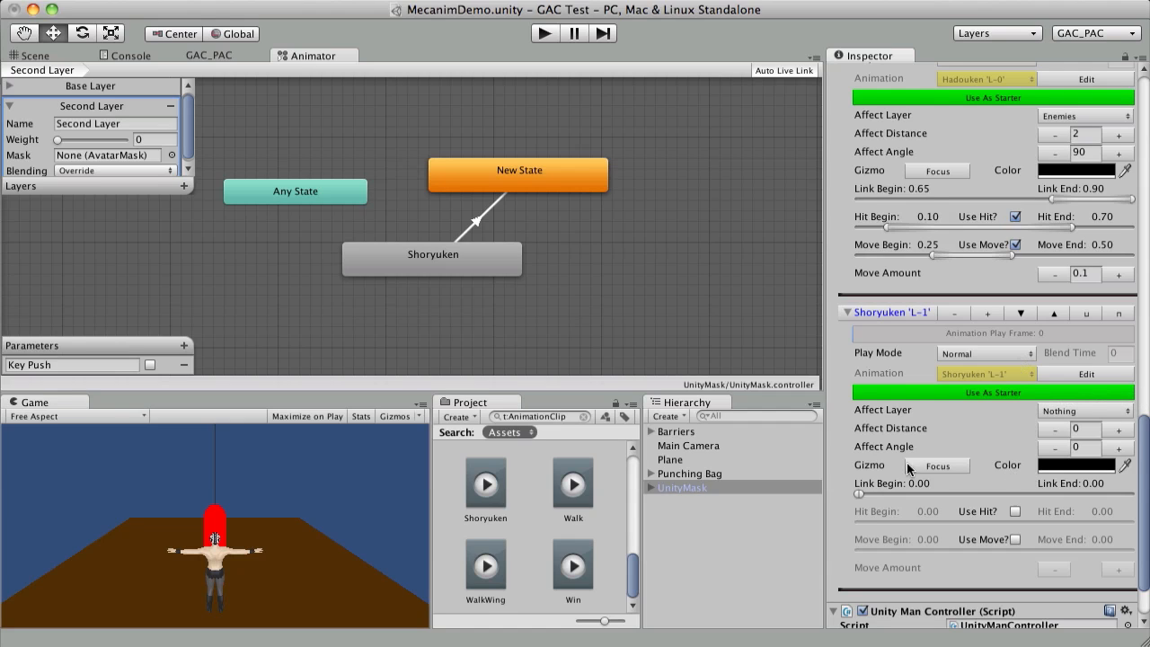
- Enable hit use for Shoryuken 'L-1' and set its hit range from 0.10 to 0.50
click(1015, 511)
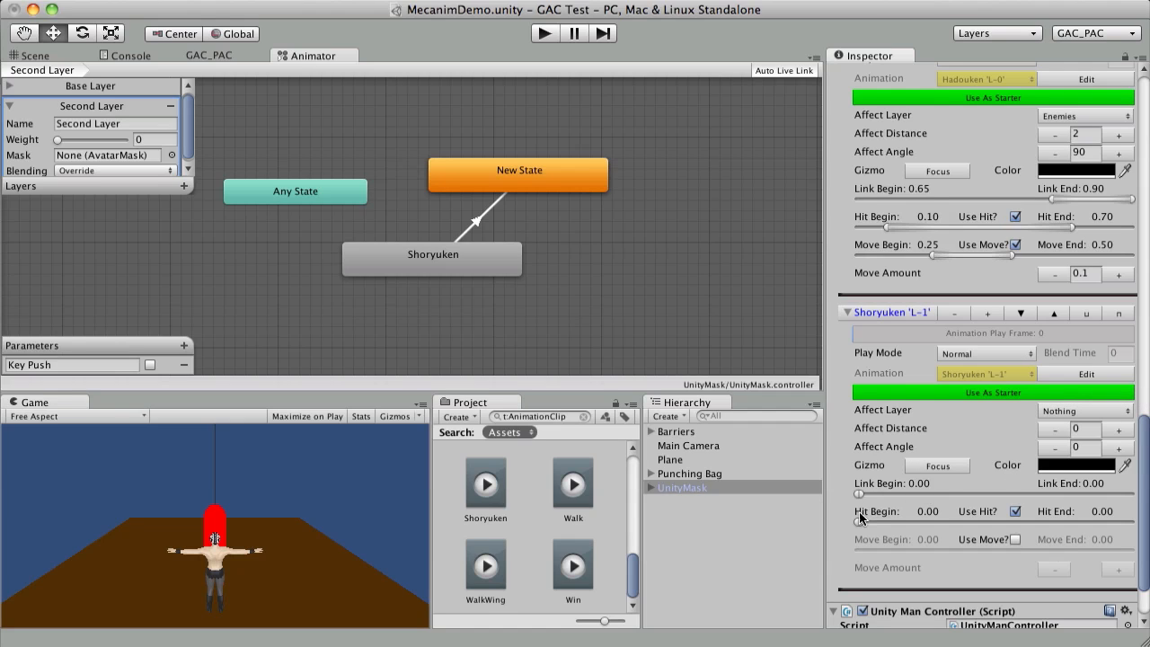
drag(885, 530, 915, 537)
drag(938, 520, 1012, 536)
- Enable move use for Shoryuken 'L-1' and set its move range from 0.20 to 0.50
click(1015, 540)
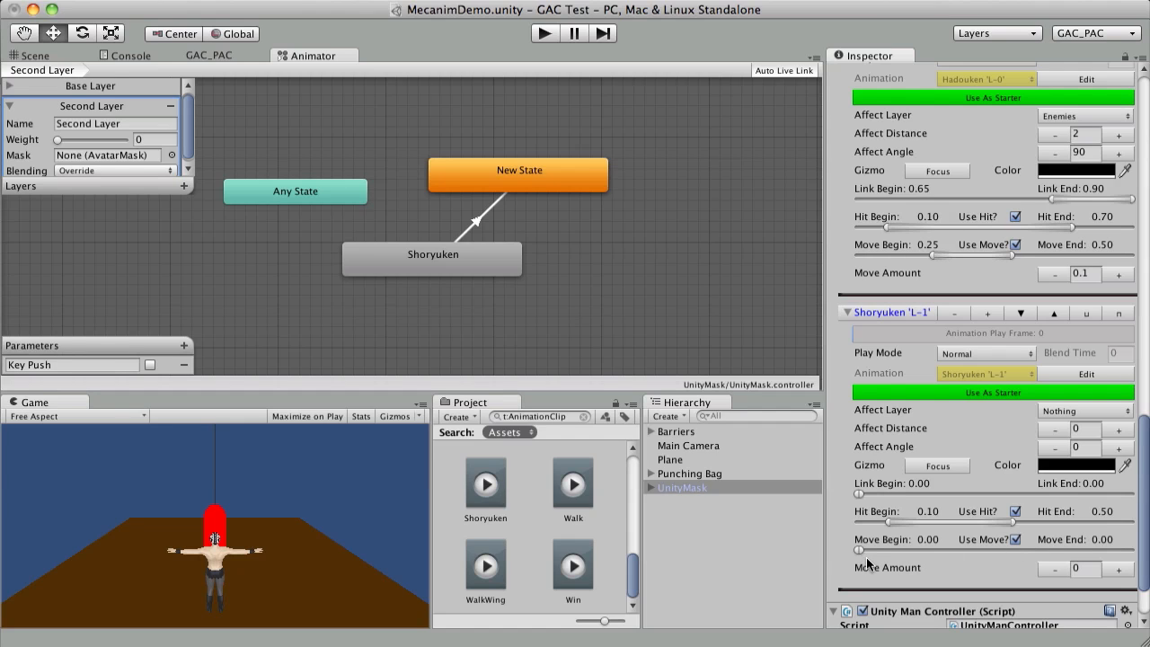
drag(861, 551, 910, 568)
drag(942, 549, 1013, 558)
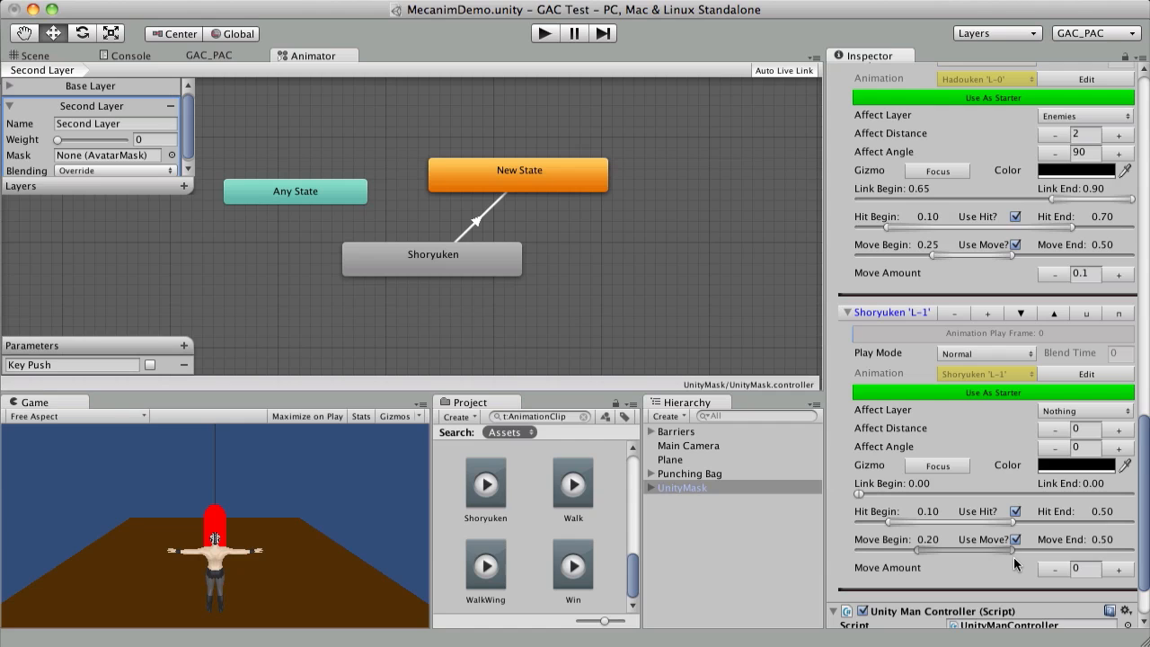
- Set the move amount of Shoryuken 'L-1' to 0.1
click(1083, 568)
text(.1)
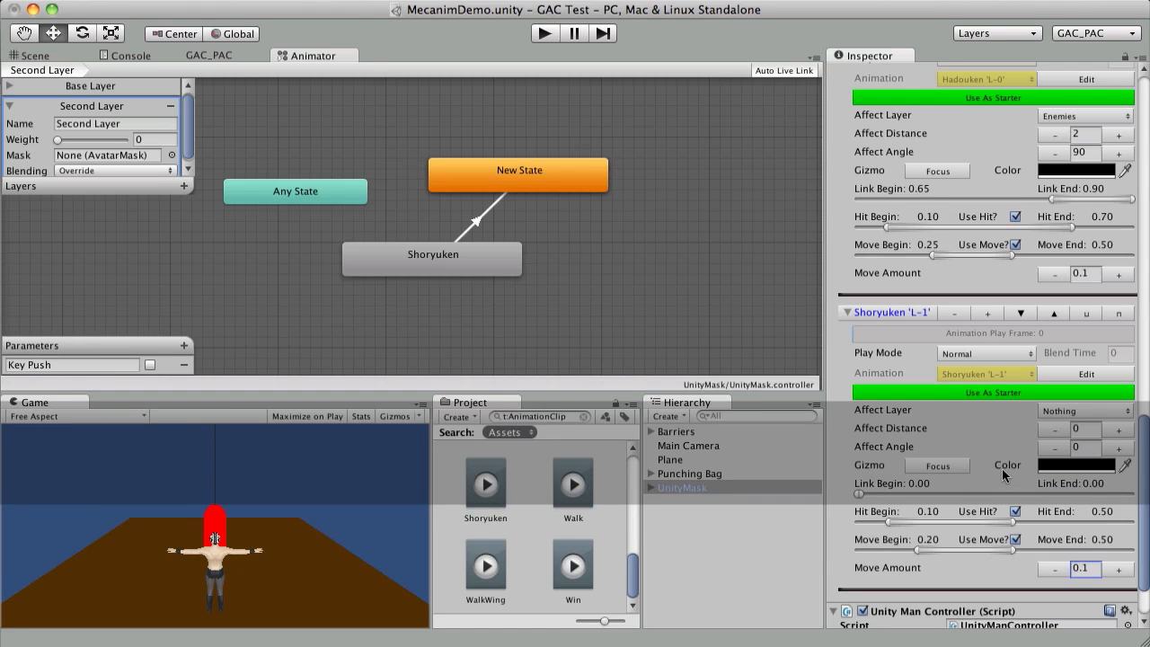
- In the combos setup, assign Shoryuken 'L-1' to sequence 3 of Combo # 2 under Punch_L 'L-0' and apply it
scroll(982, 409, up, 2)
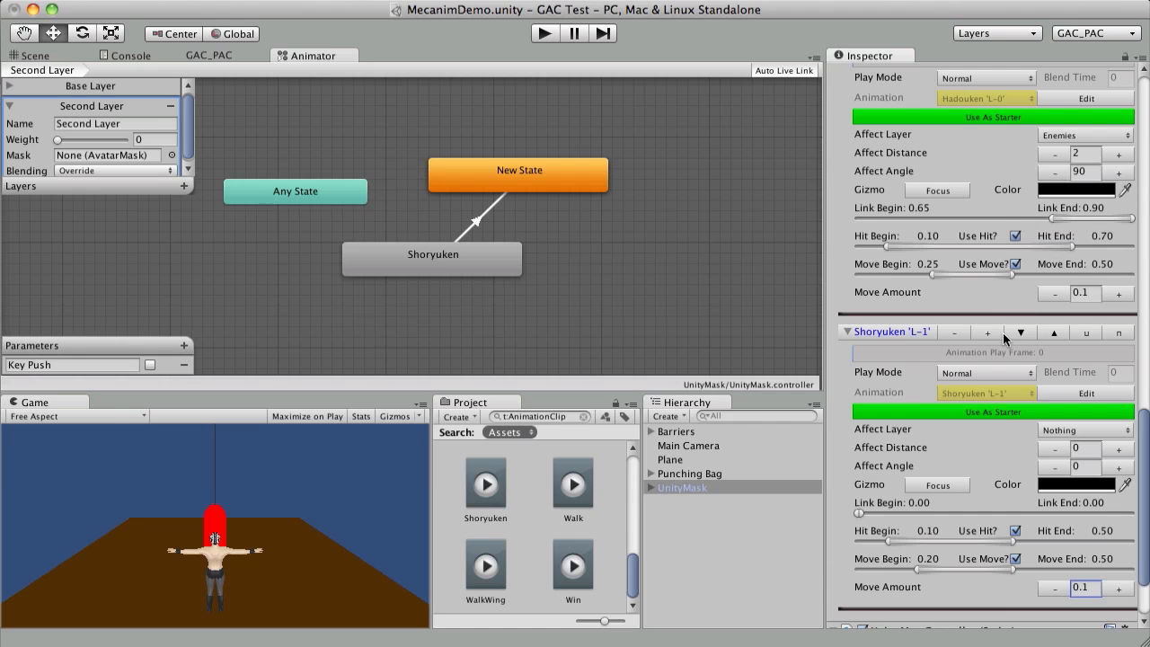
scroll(989, 334, up, 10)
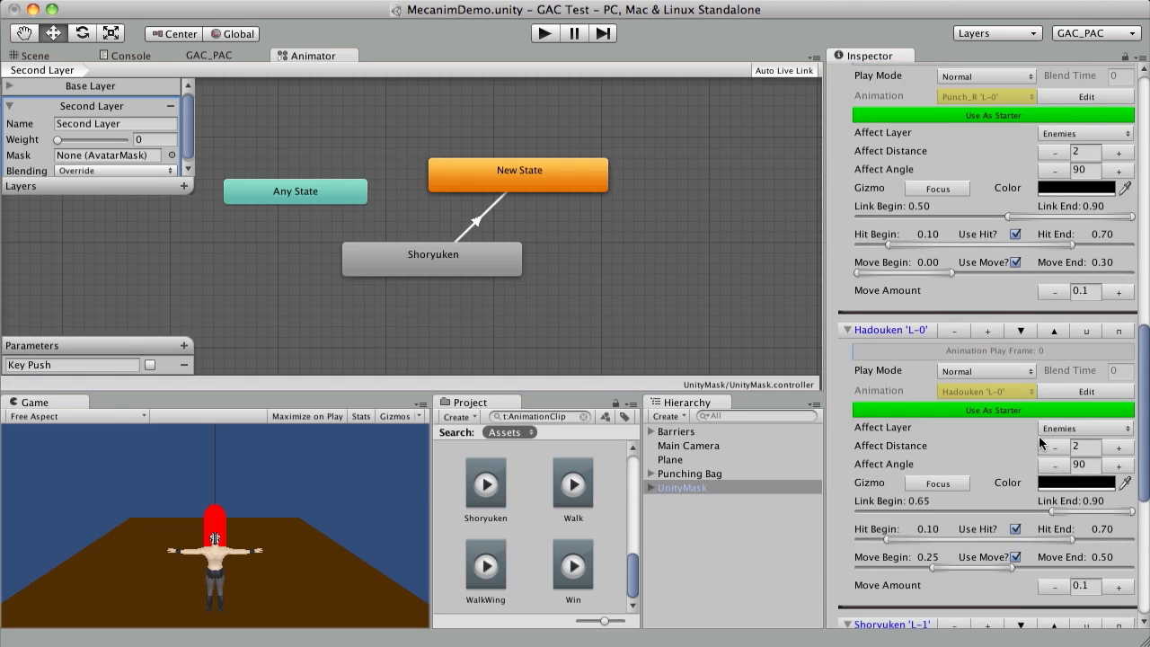
scroll(1005, 358, up, 20)
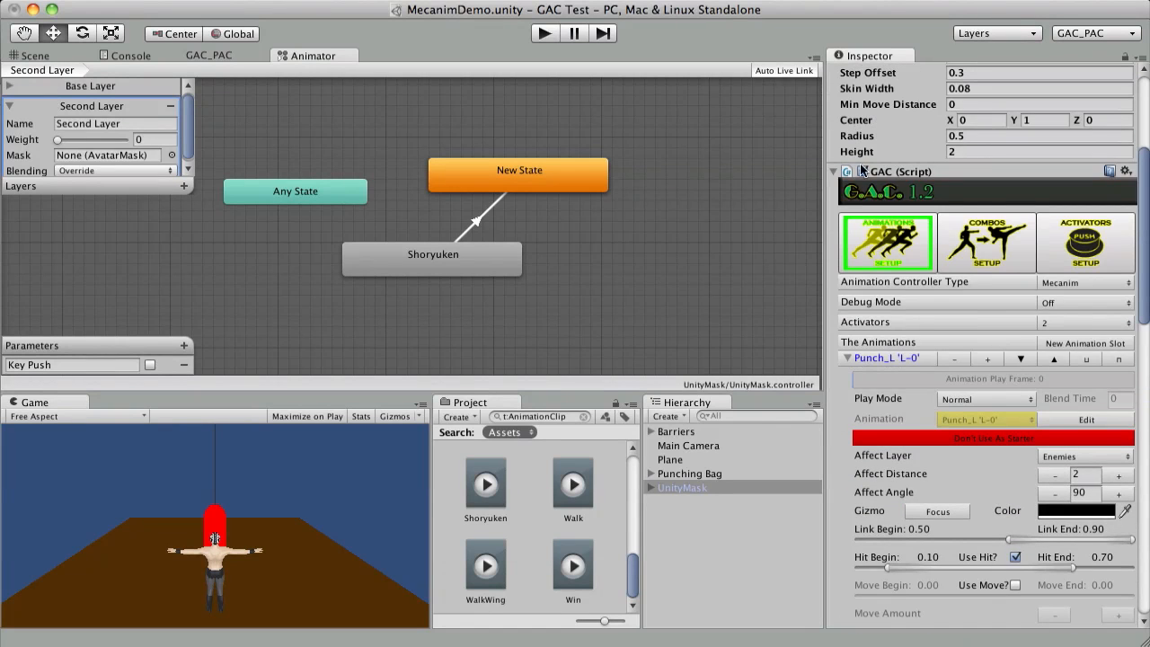
click(987, 243)
click(988, 496)
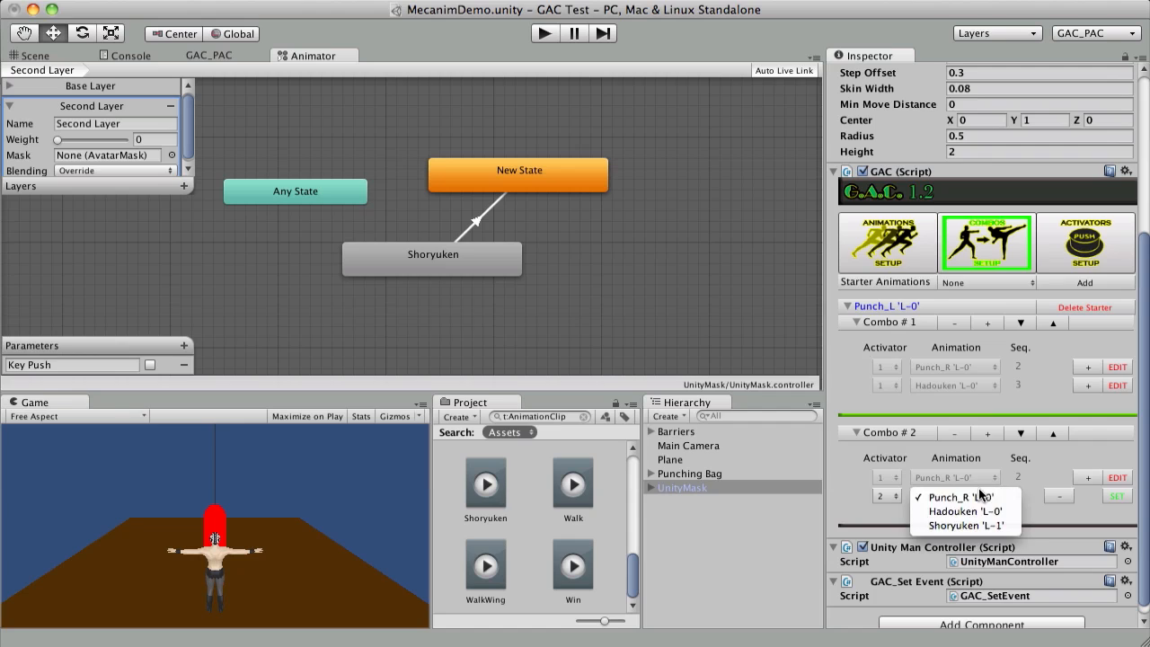
click(969, 525)
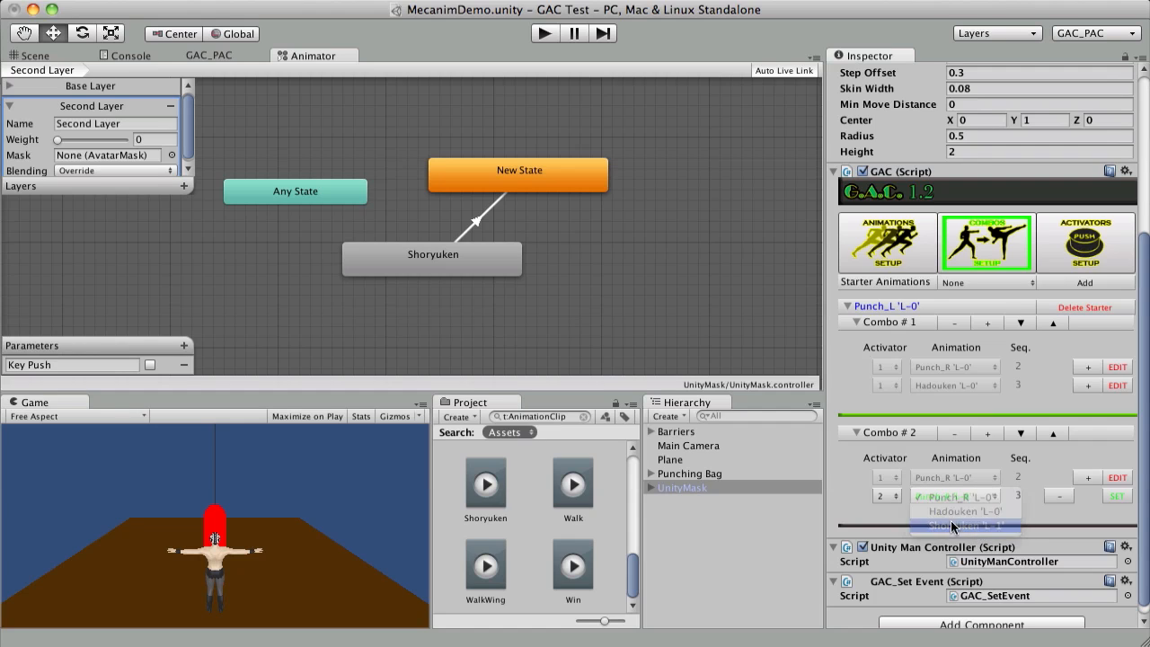
click(1116, 497)
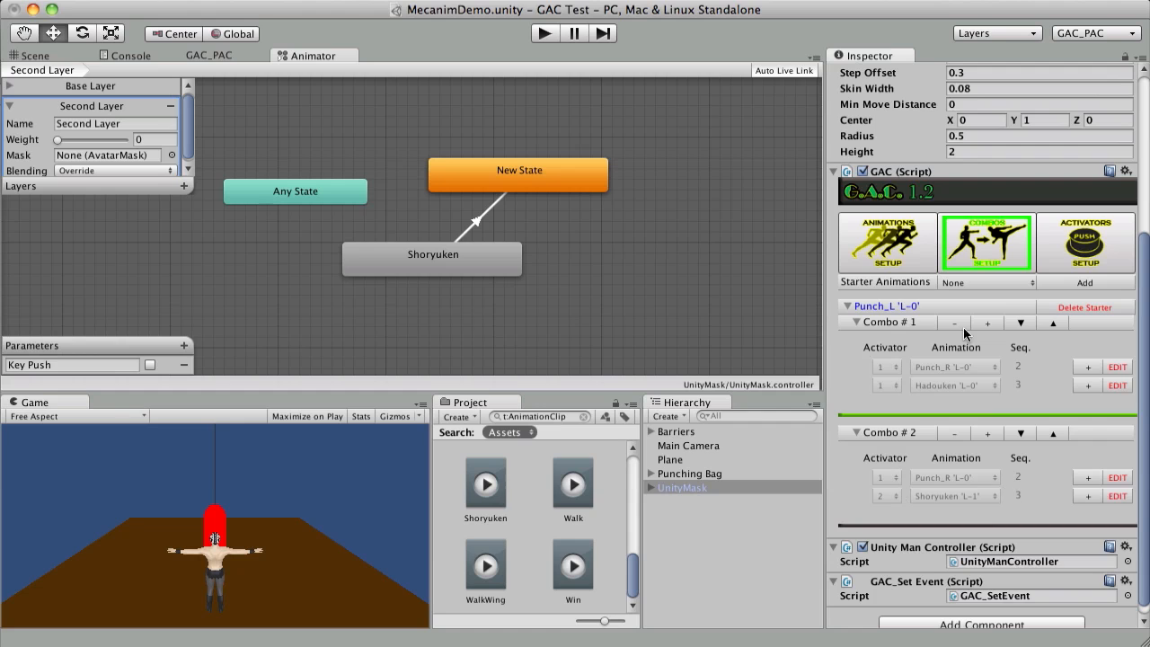
- In the activators setup, add a key-input activator for Punch_L 'L-0' with activator number 2 and the X key, and apply it
click(1064, 243)
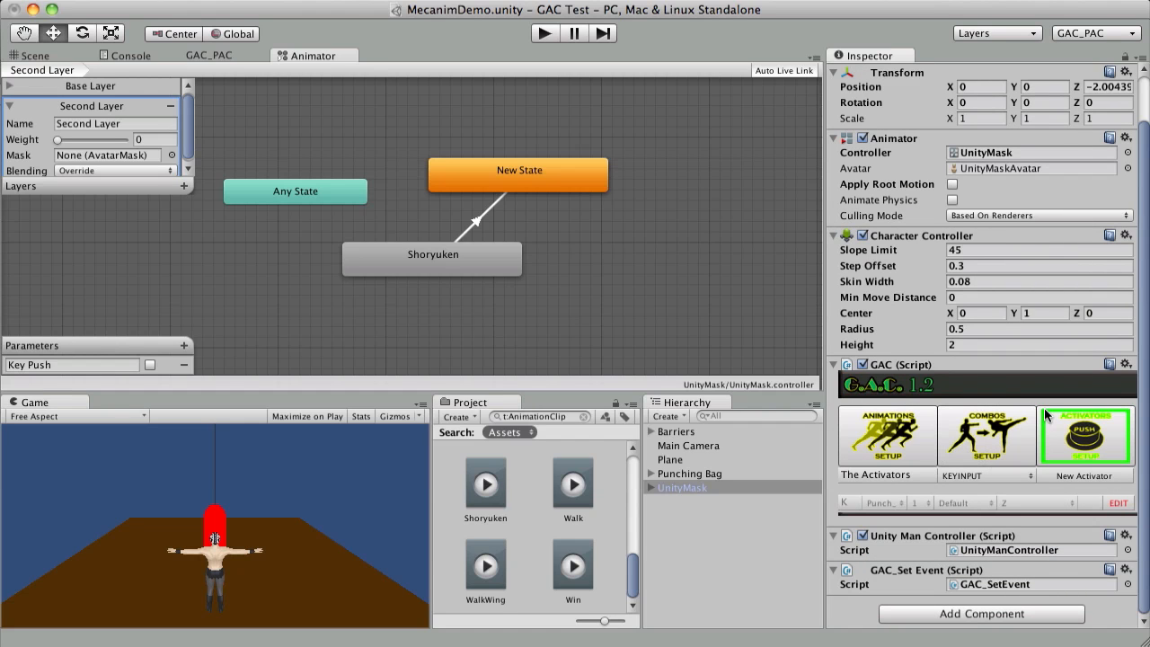
click(1071, 477)
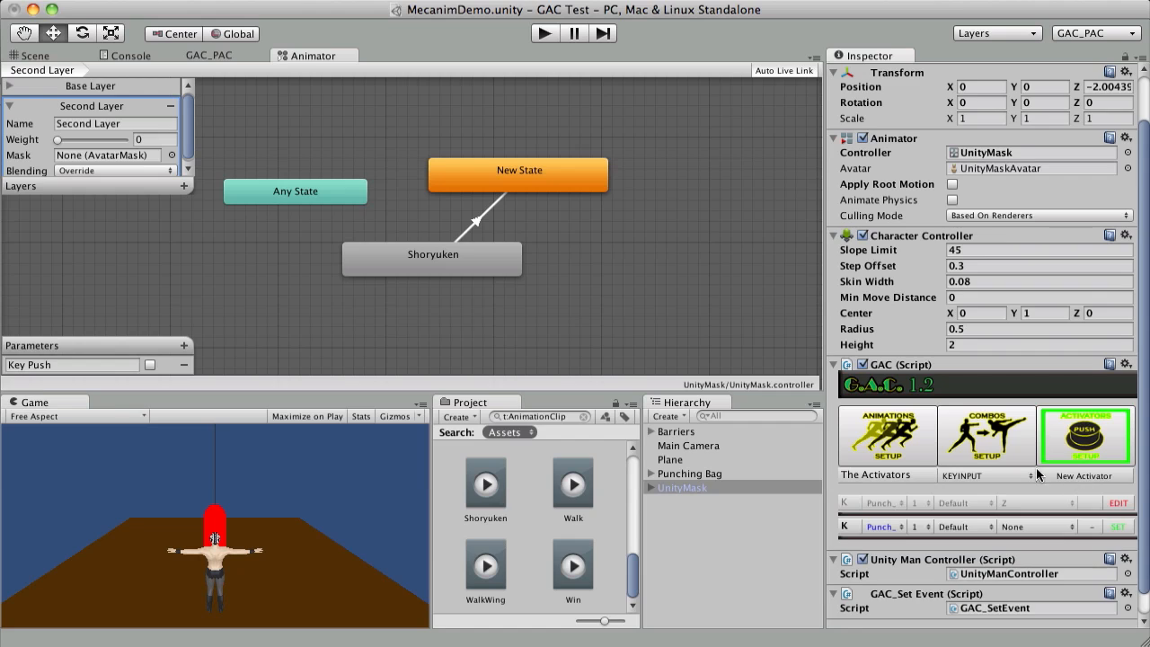
click(915, 528)
click(858, 524)
click(883, 530)
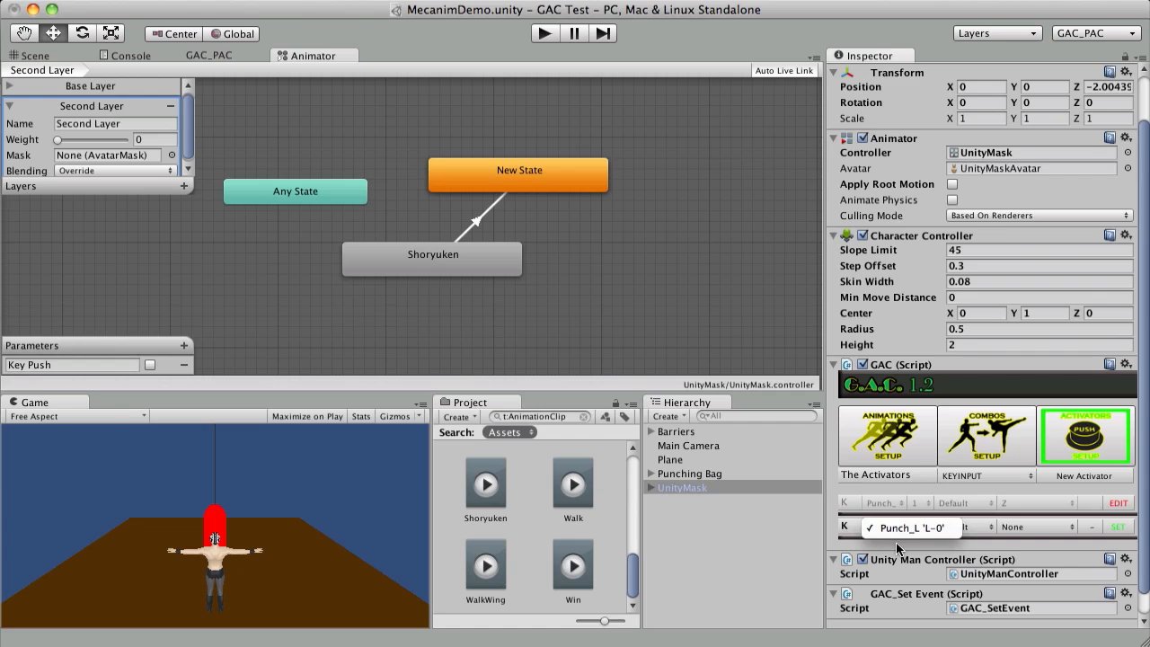
click(896, 543)
click(1023, 536)
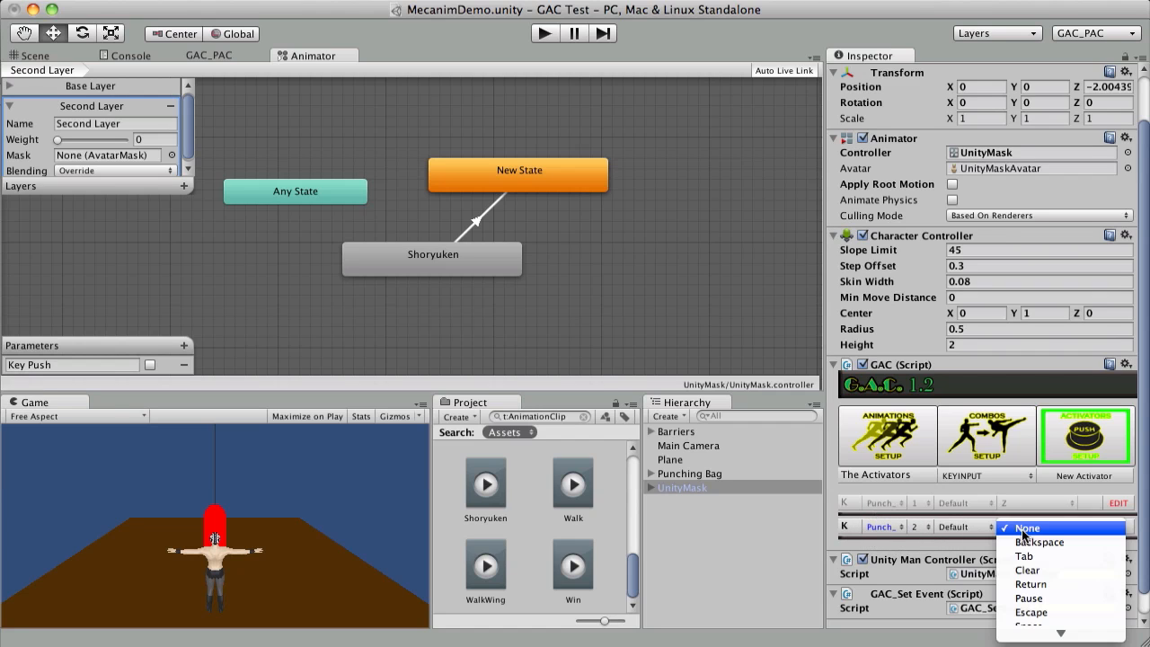
key(x)
key(Return)
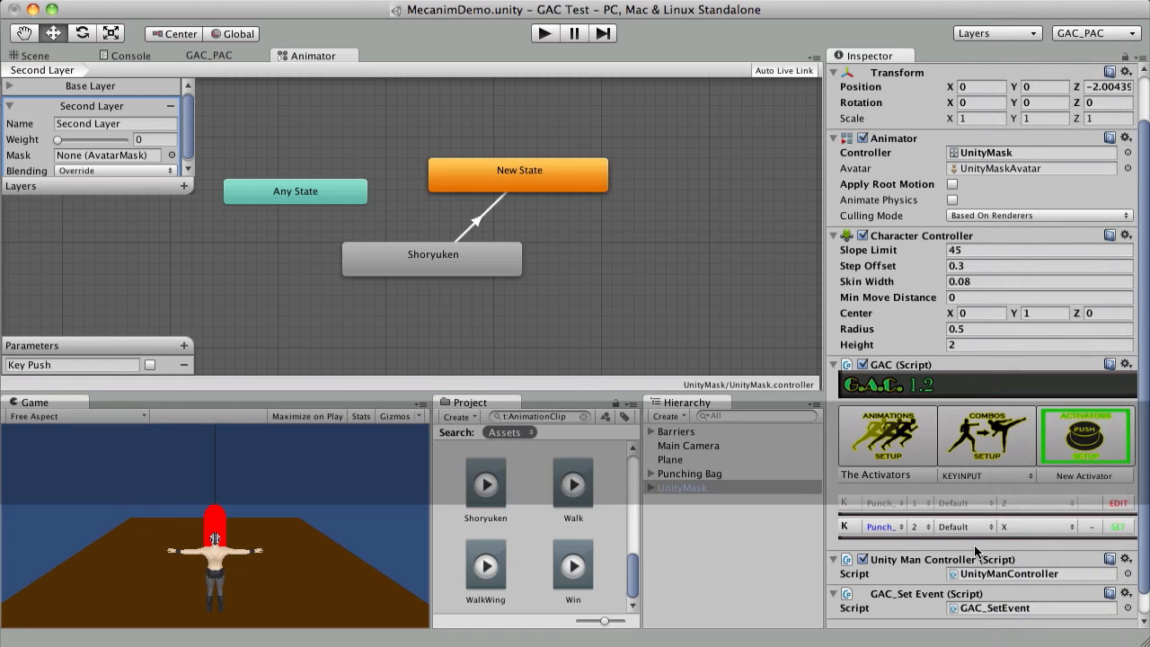
click(1118, 528)
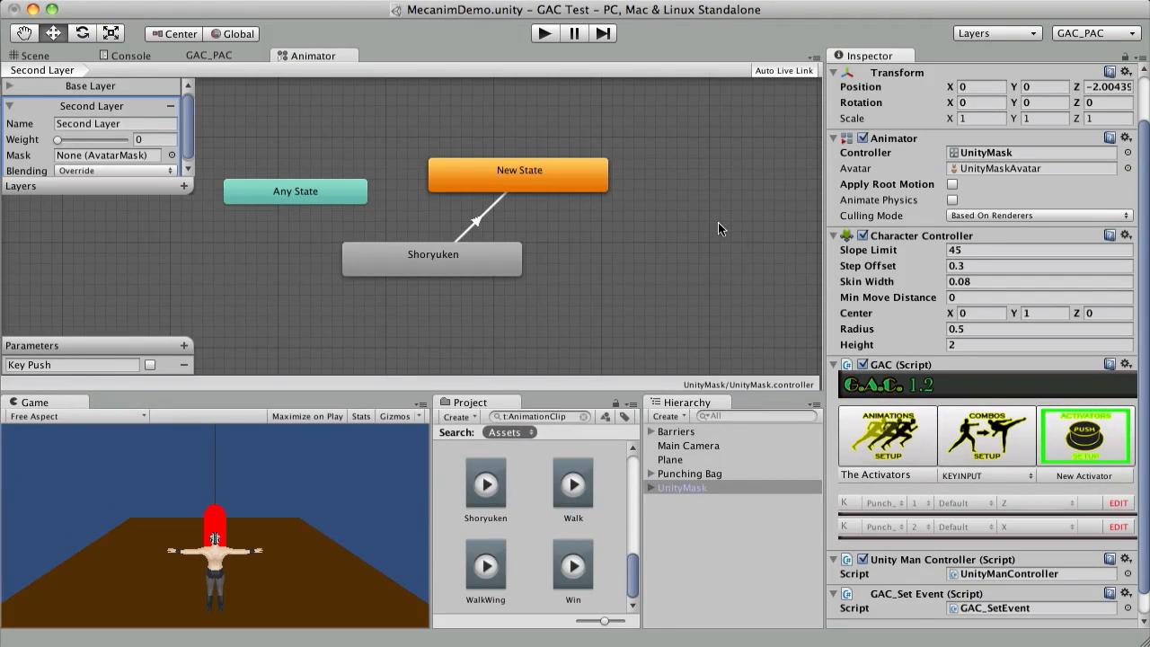
- Run the scene, move the character around the punching bag and try the Z, Z, X combo on it
click(543, 34)
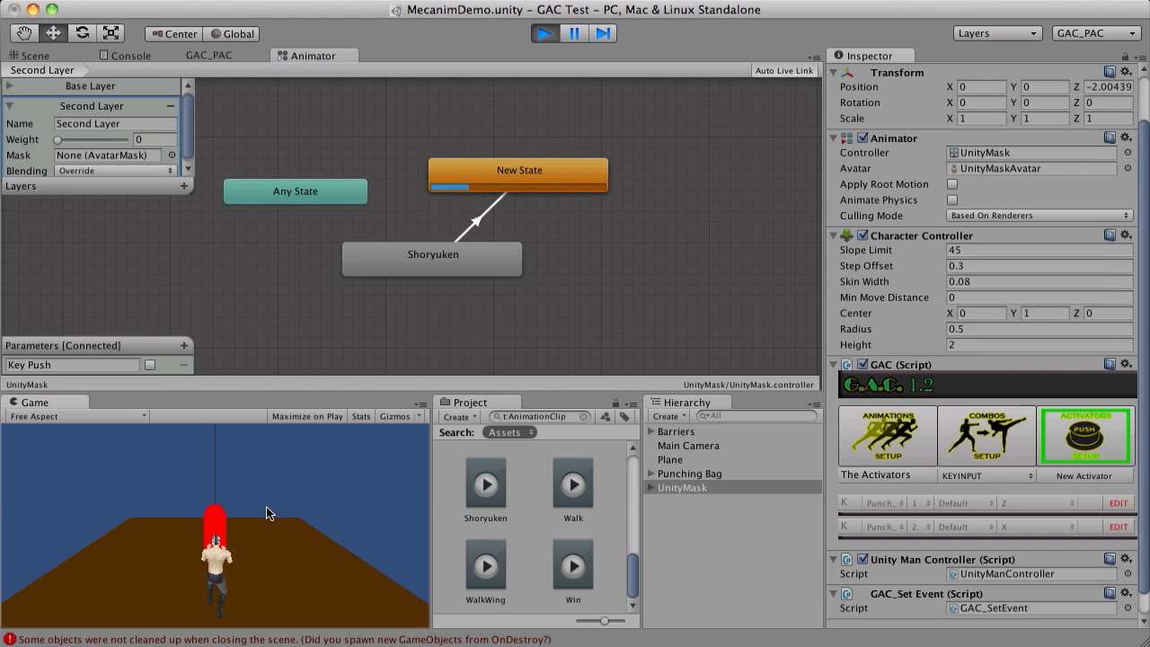
key(Right)
key(Up)
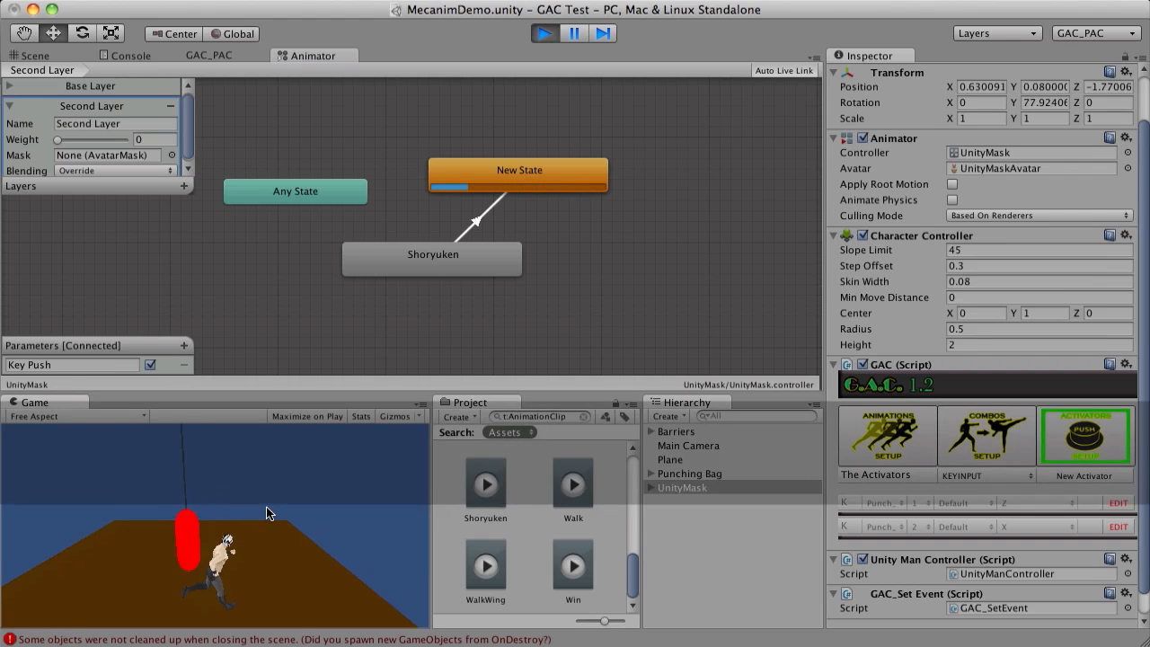
key(Left)
key(z)
key(z)
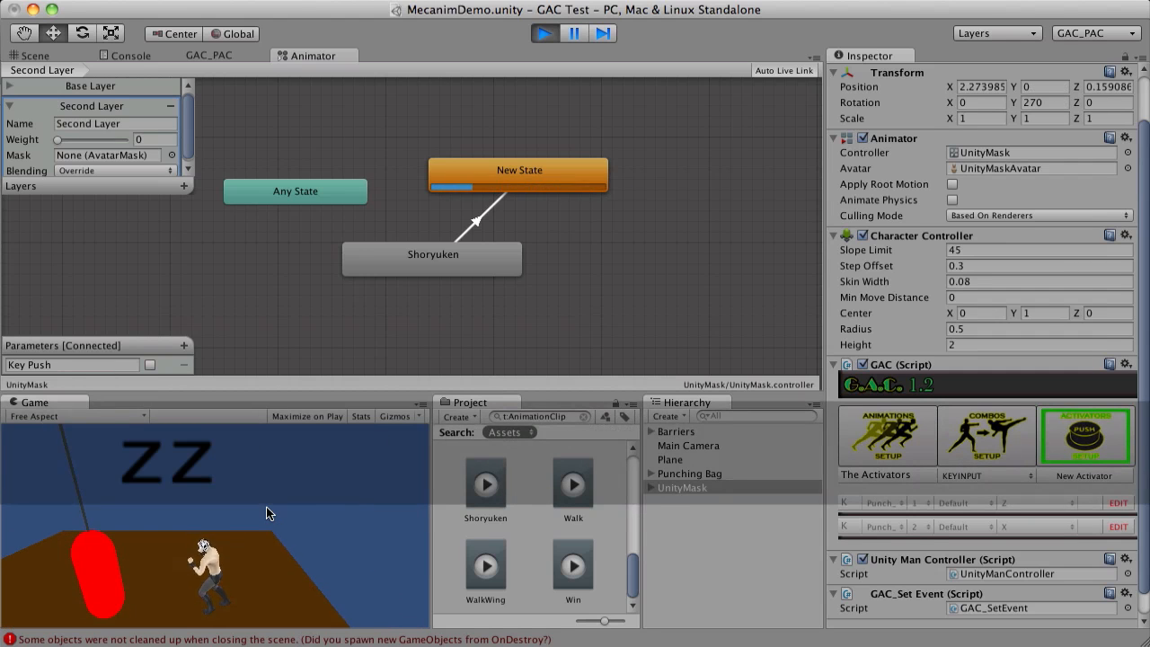
key(x)
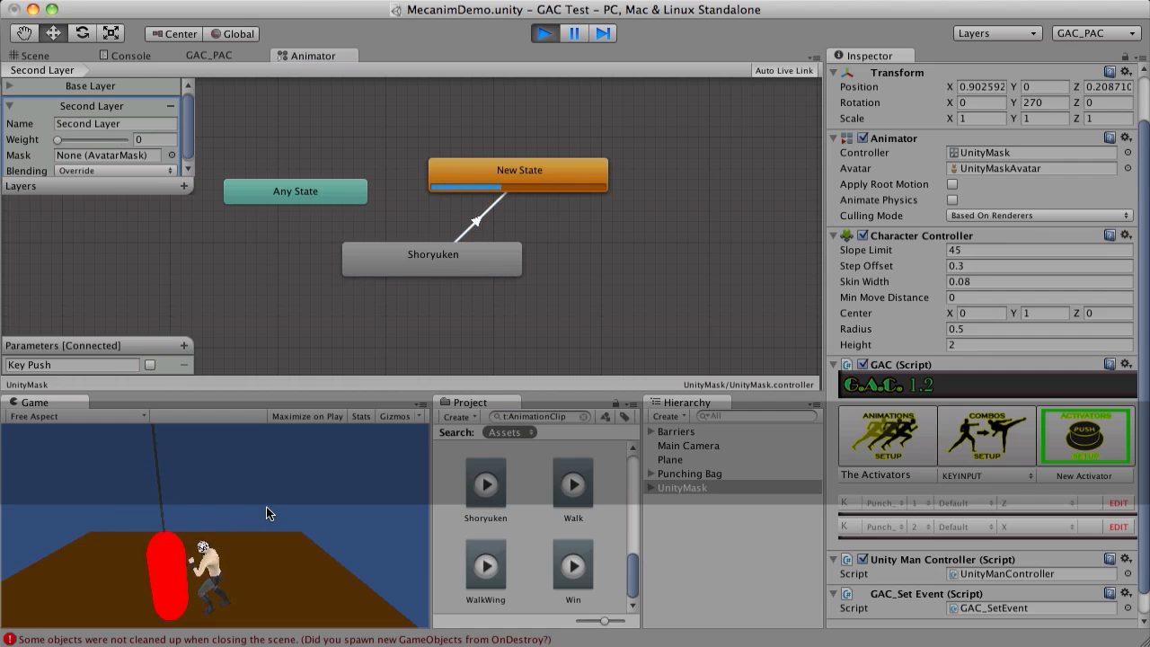
key(Right)
key(Down)
key(Left)
key(z)
key(z)
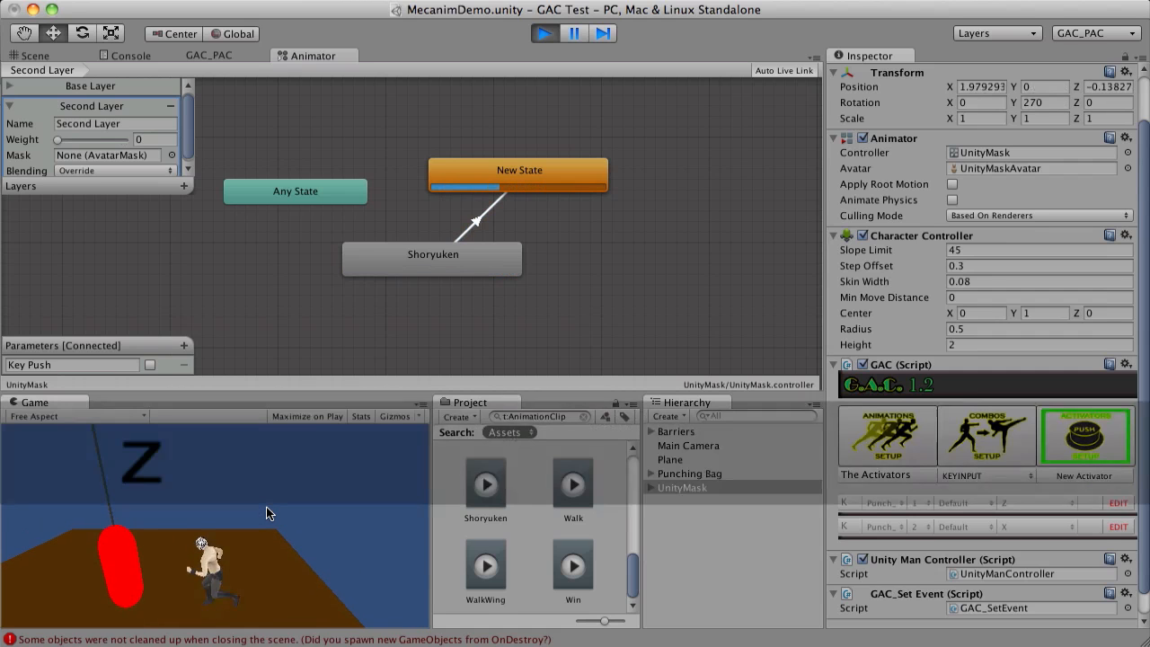
key(x)
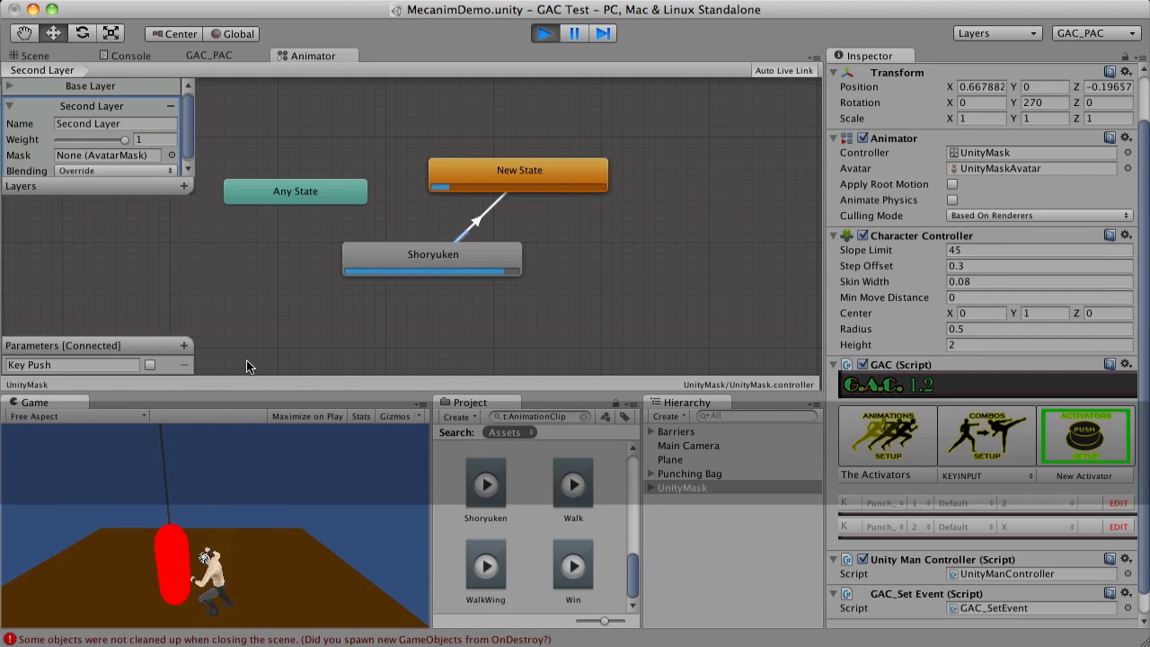
- Set the Shoryuken state's speed to 1.5 while the scene is running
click(441, 259)
click(959, 114)
text(5)
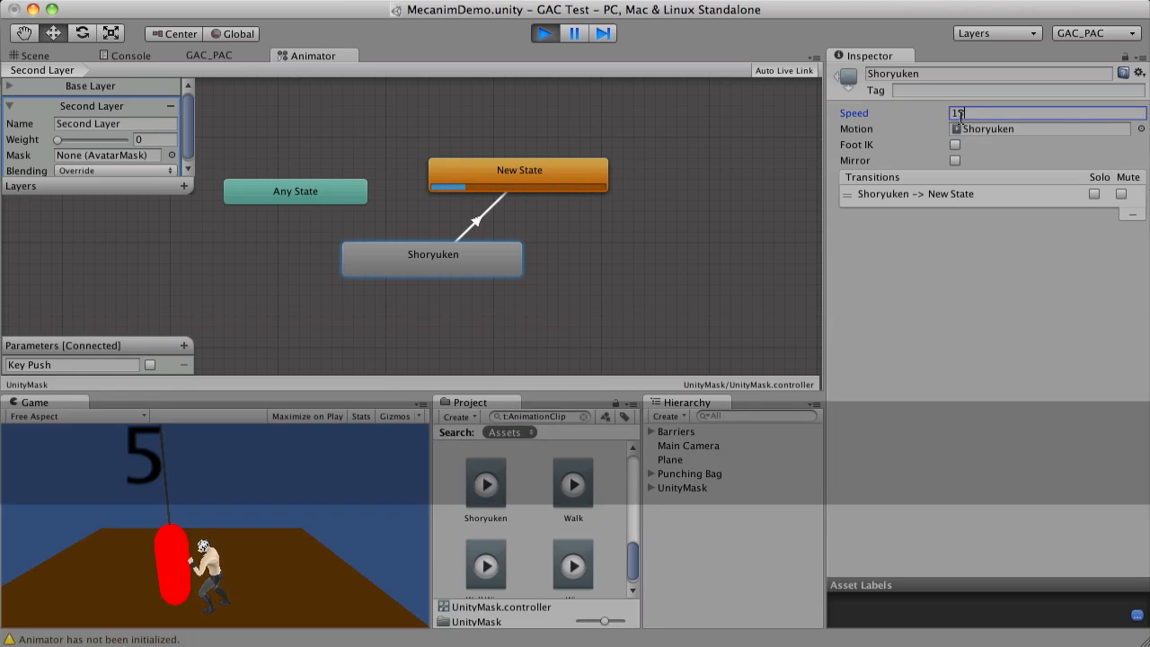
key(BackSpace)
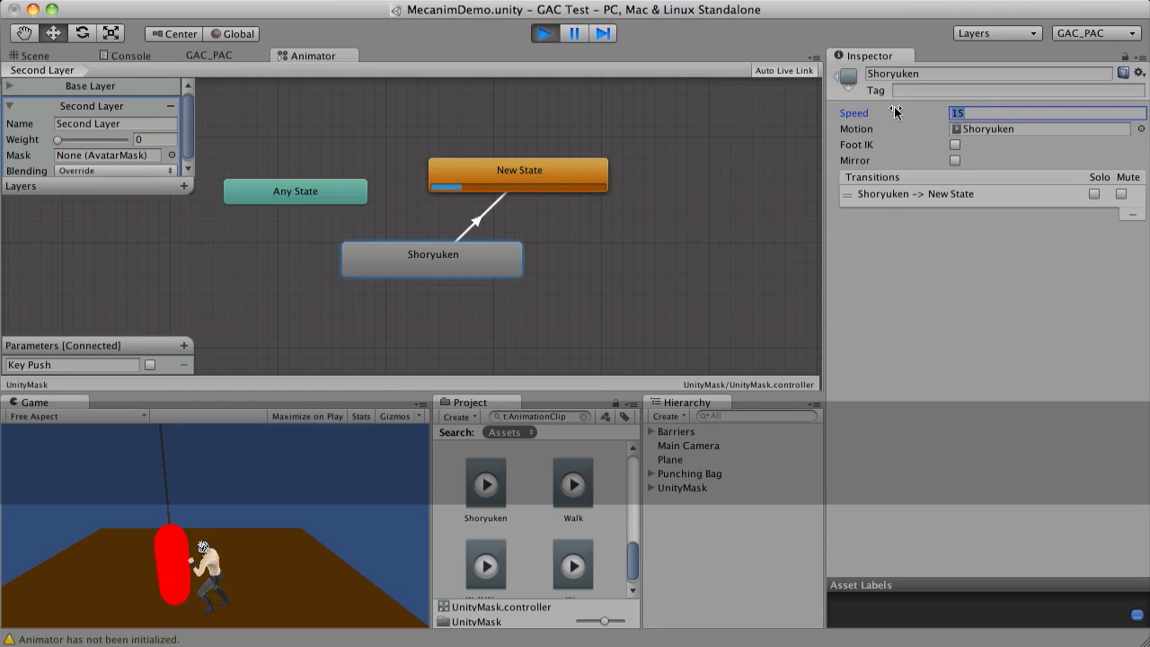
text(.5)
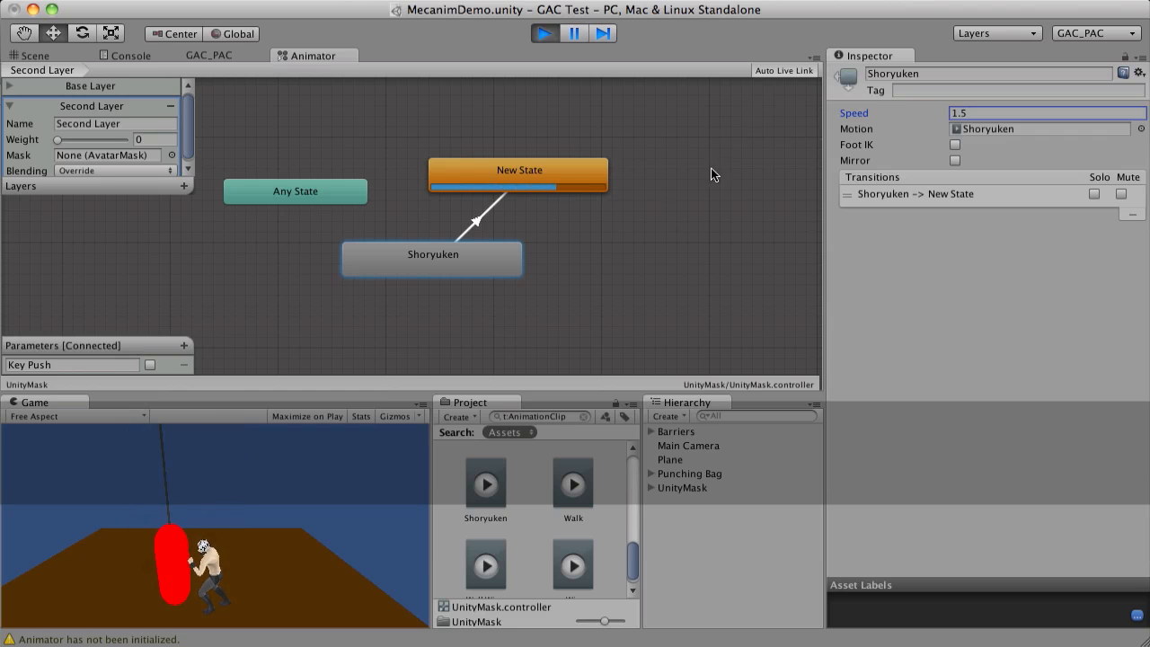
- Test the Z, Z, X combo repeatedly in the running game with the Shoryuken speed at 1.5
click(303, 486)
key(z)
key(x)
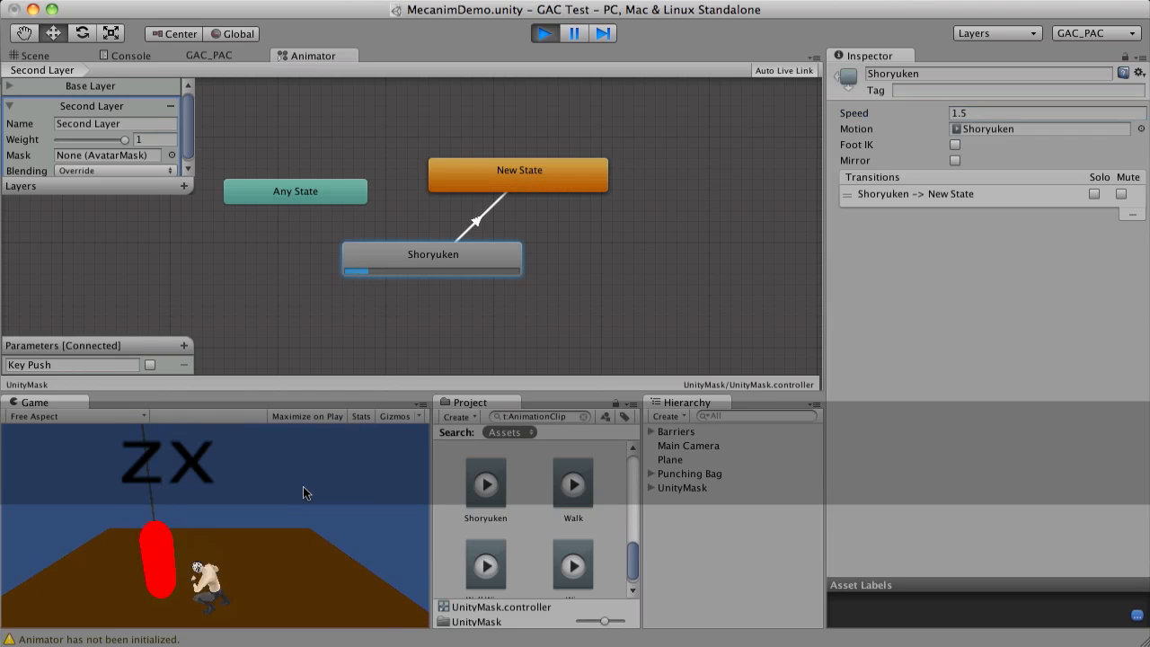
key(z)
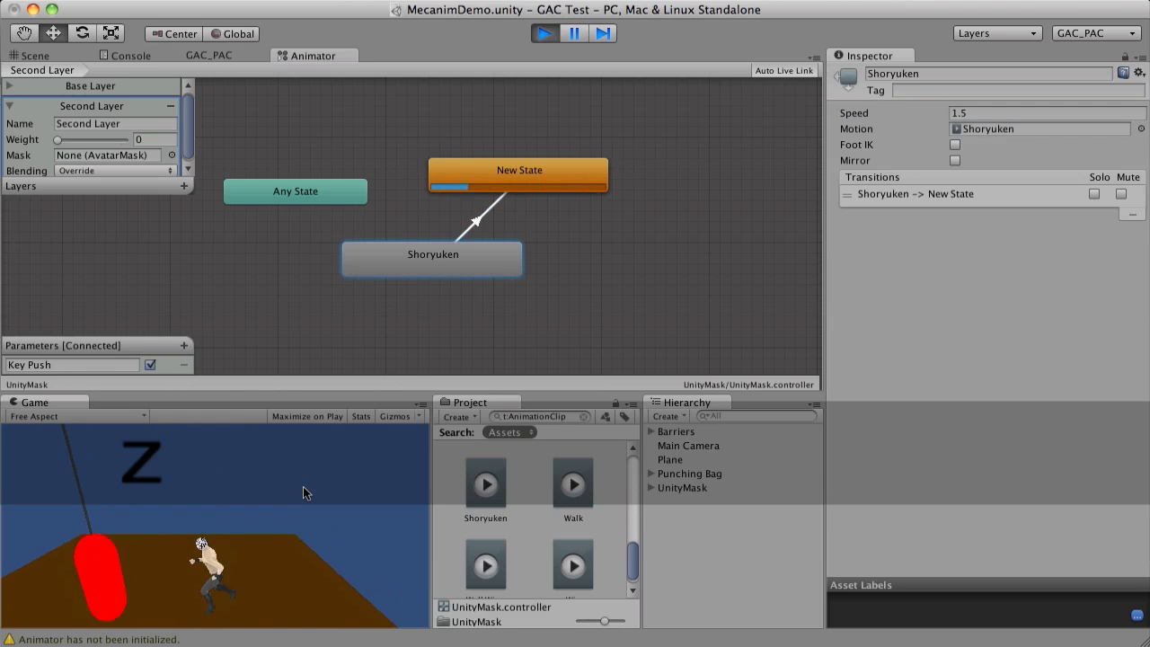
key(z)
key(x)
key(z)
key(z)
key(x)
key(z)
key(z)
key(x)
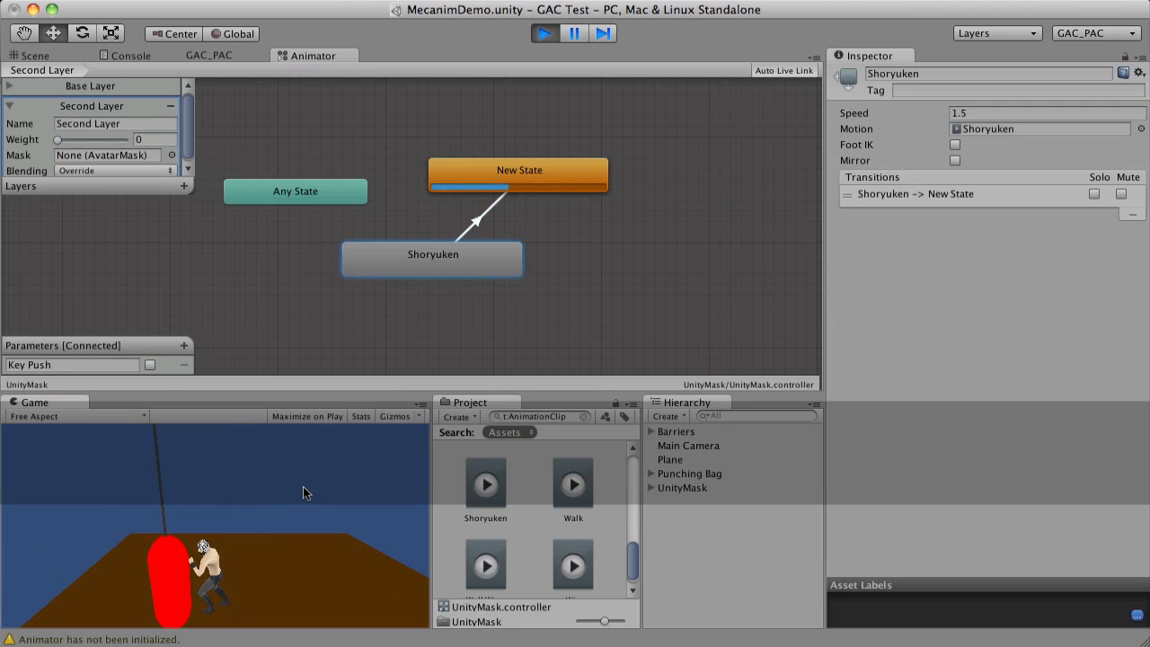
key(z)
key(z)
key(x)
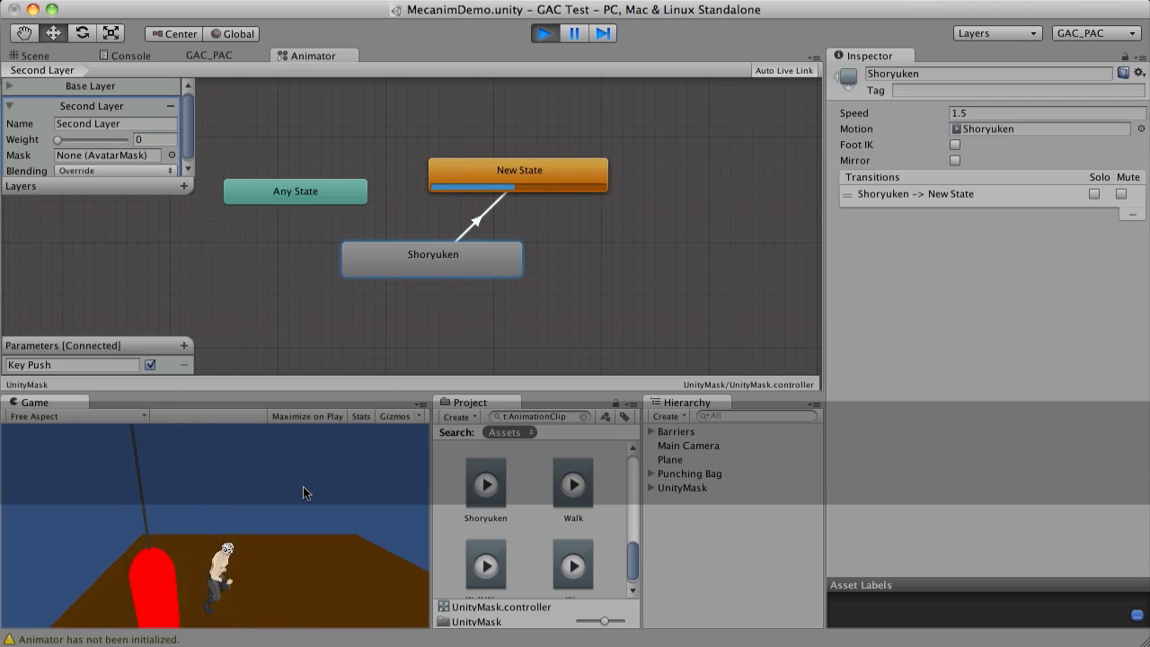
key(z)
key(z)
key(z)
key(z)
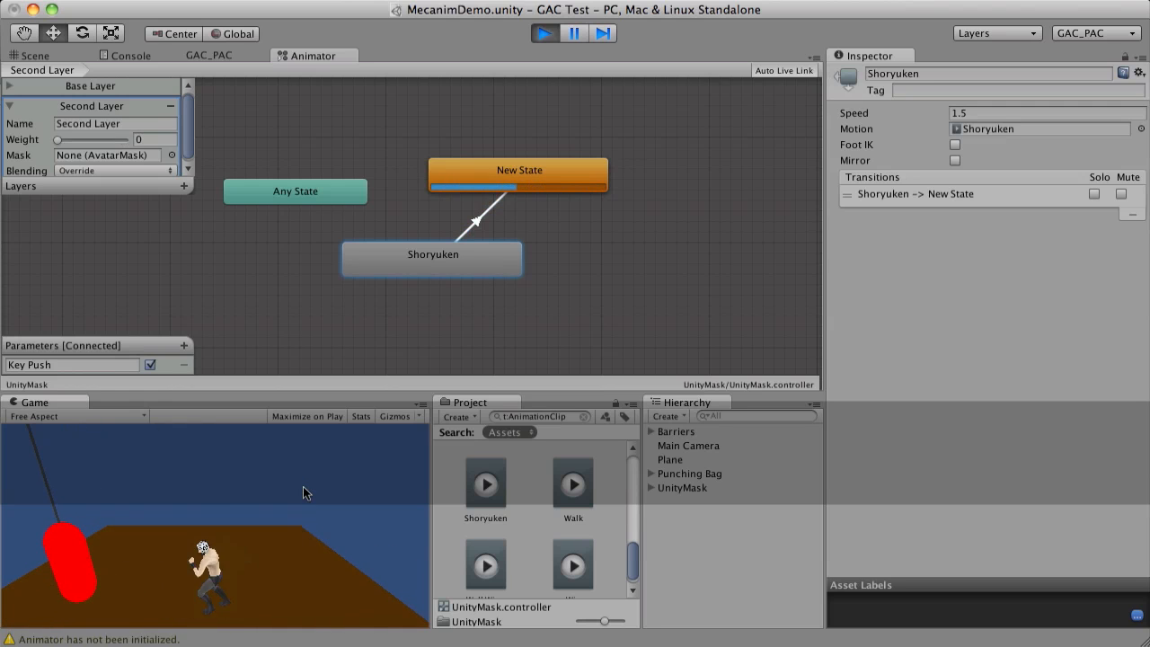
key(z)
key(z)
key(x)
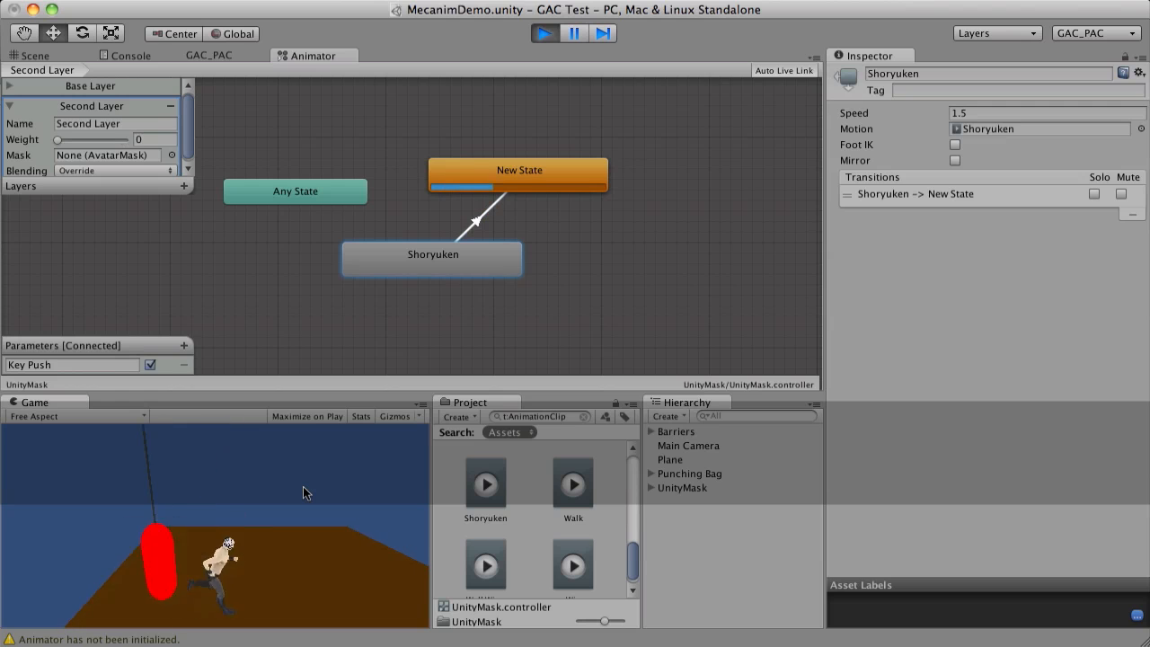
- Set the Shoryuken state's speed to 1.7
click(979, 112)
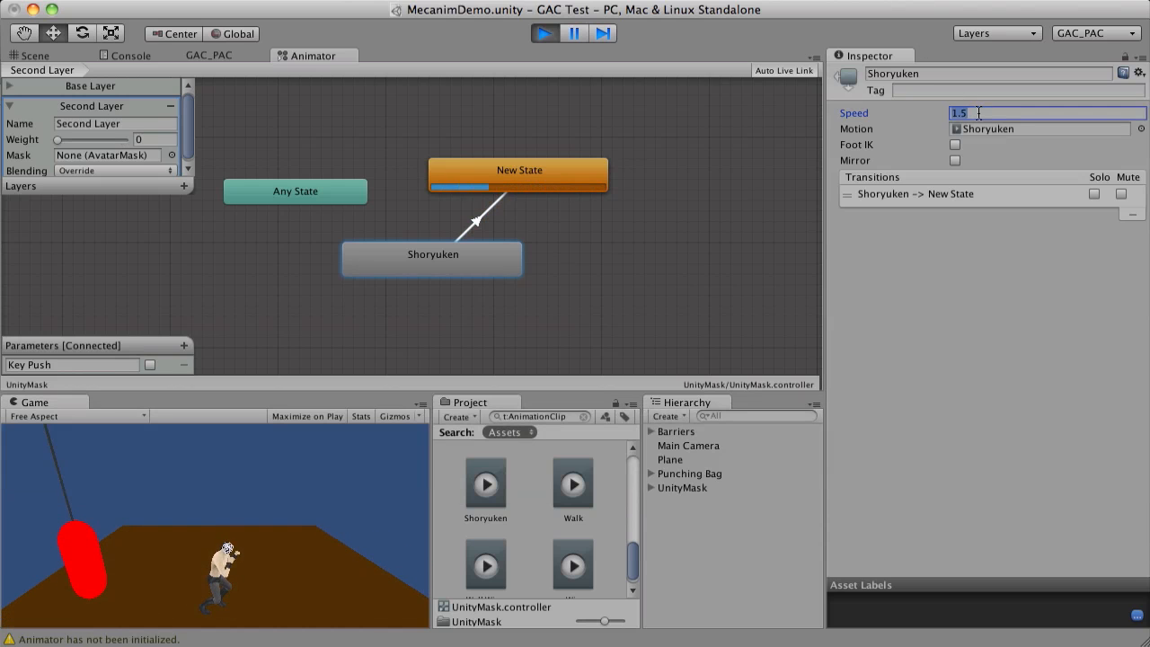
click(979, 112)
key(BackSpace)
text(7)
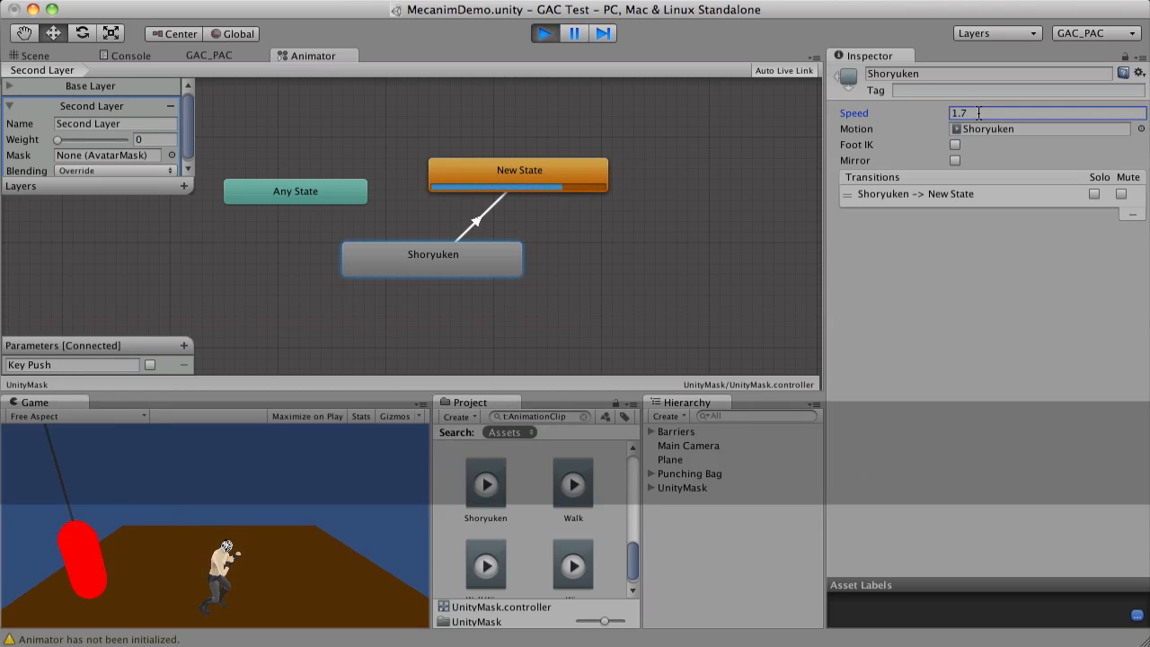
- Test the Shoryuken combo repeatedly against the punching bag in the running game at speed 1.7
click(239, 494)
key(z)
key(x)
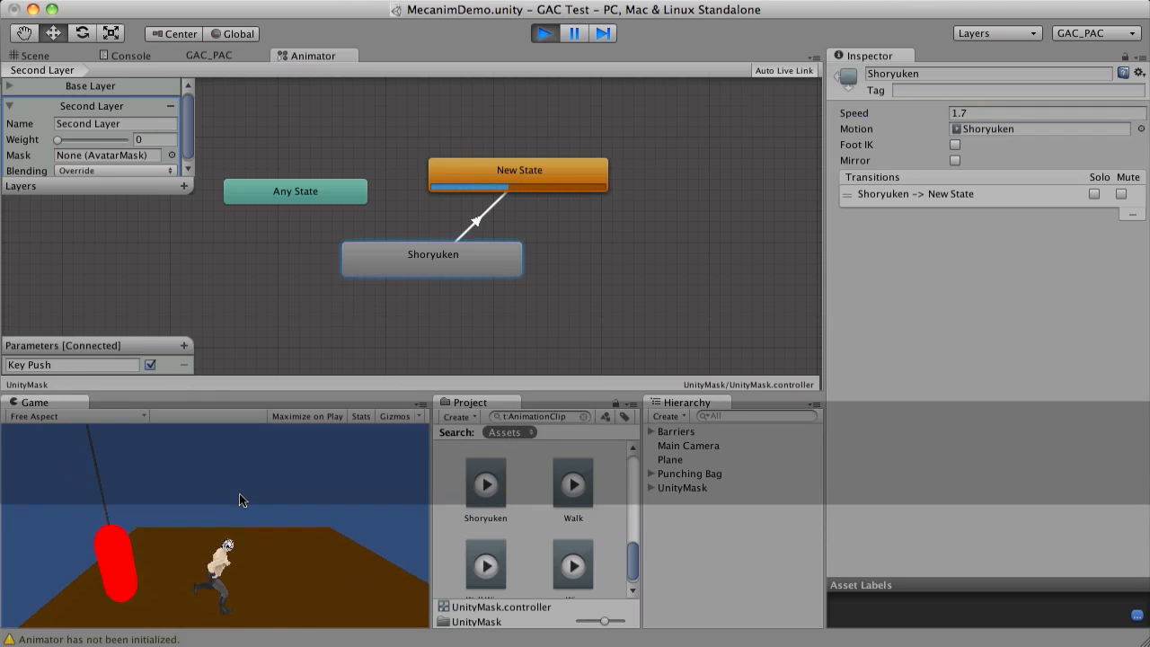
key(z)
key(x)
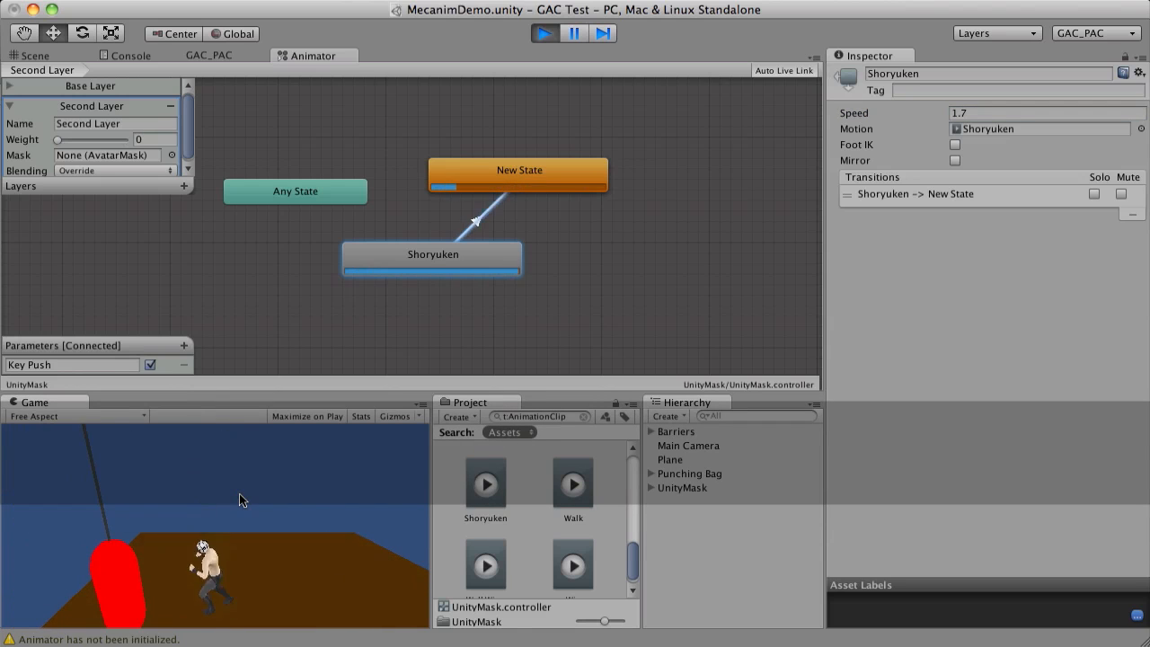
key(z)
key(z)
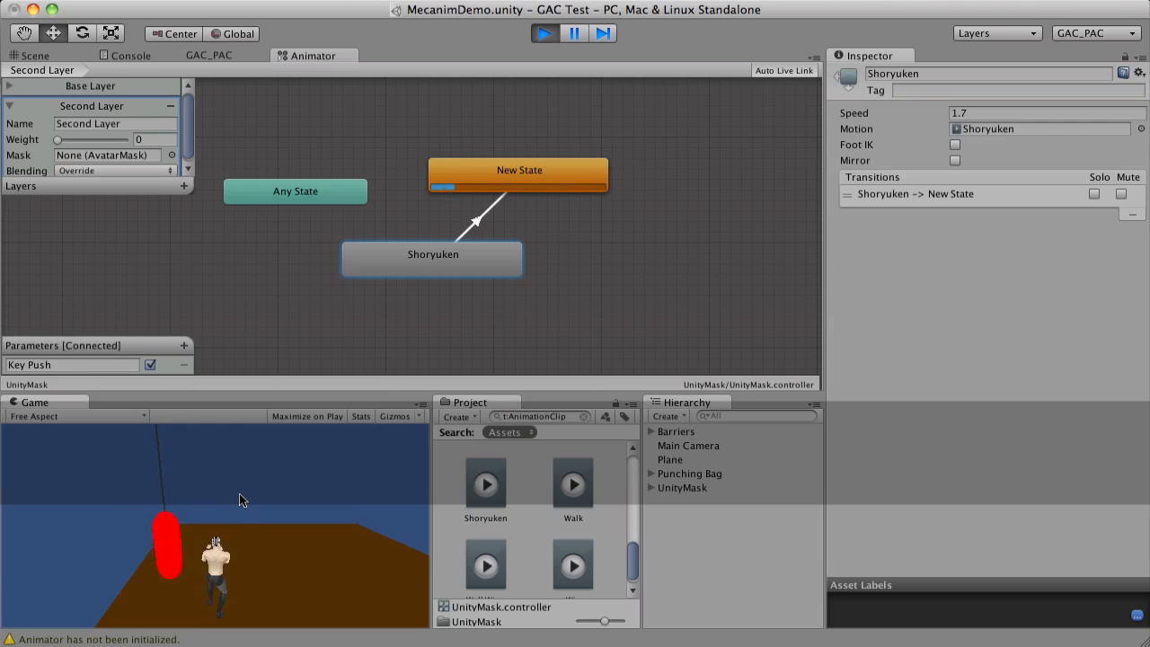
key(x)
key(z)
key(x)
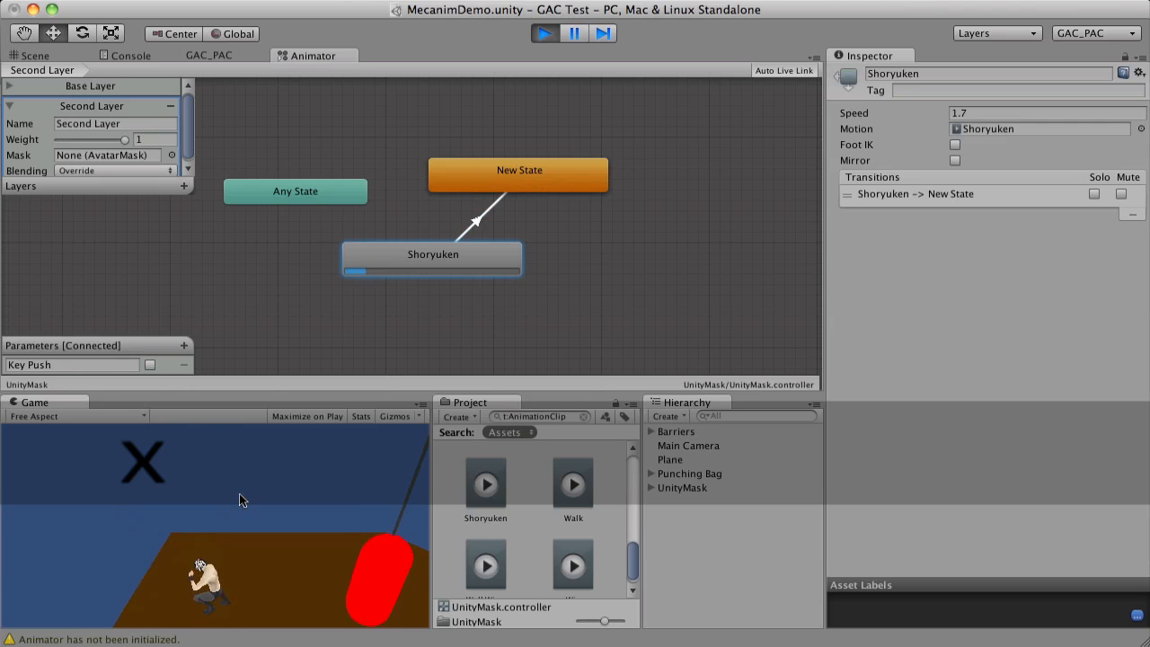
key(z)
key(x)
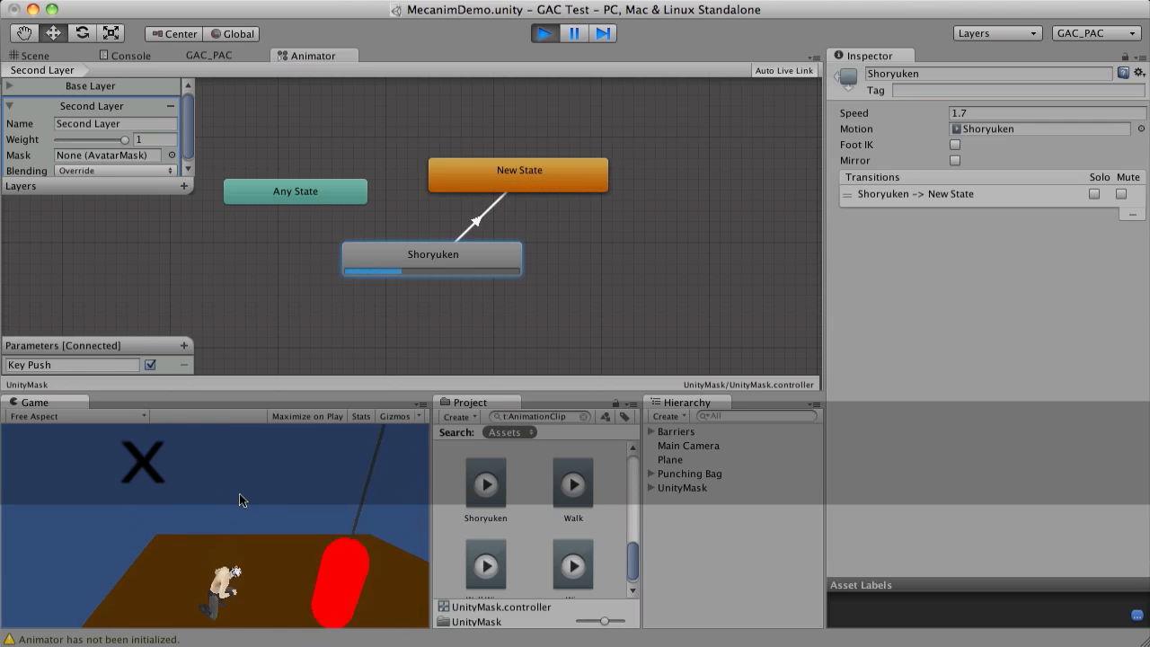
- Perform the Z and X combo against the punching bag a few more times and stop the running game
key(z)
key(x)
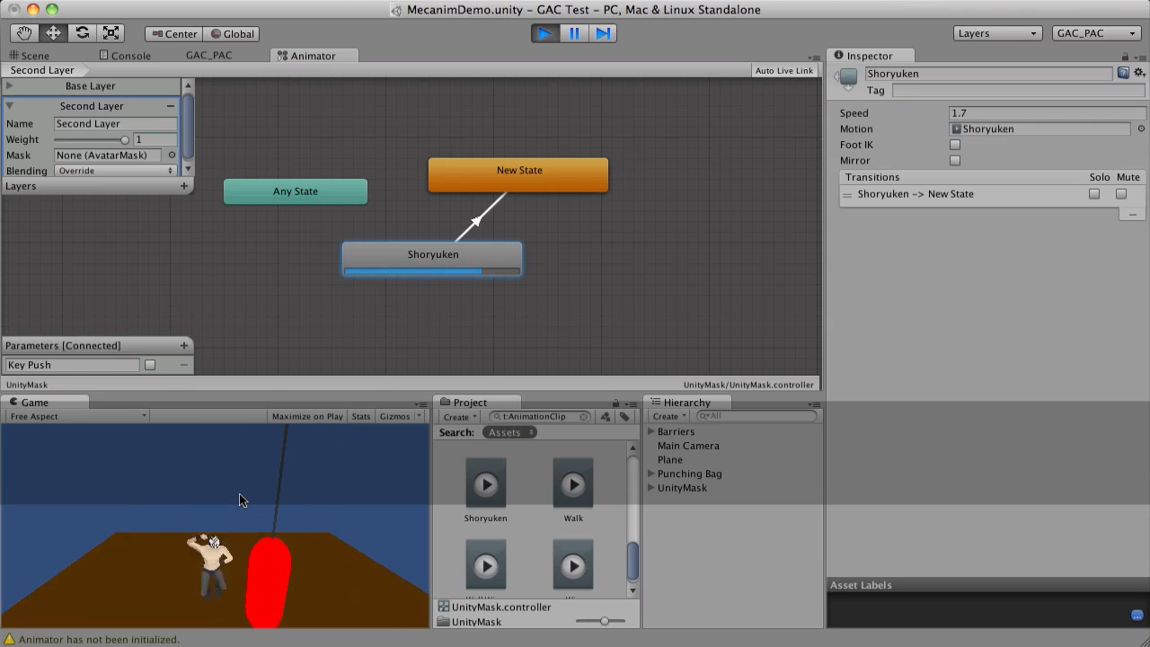
key(z)
key(x)
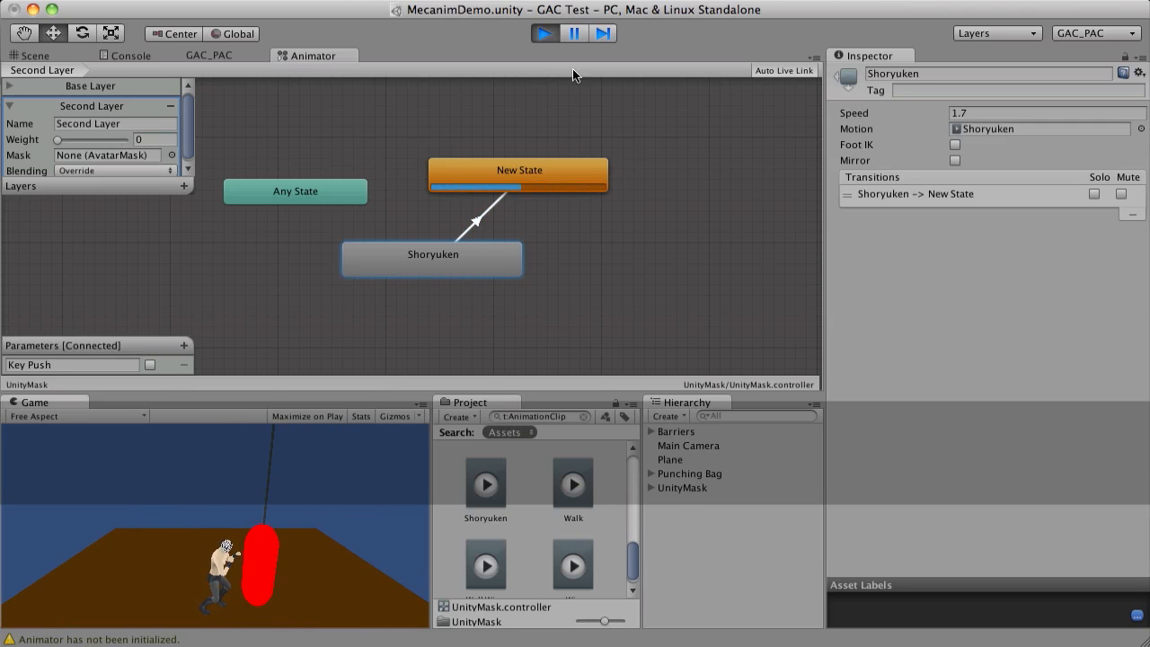
click(545, 34)
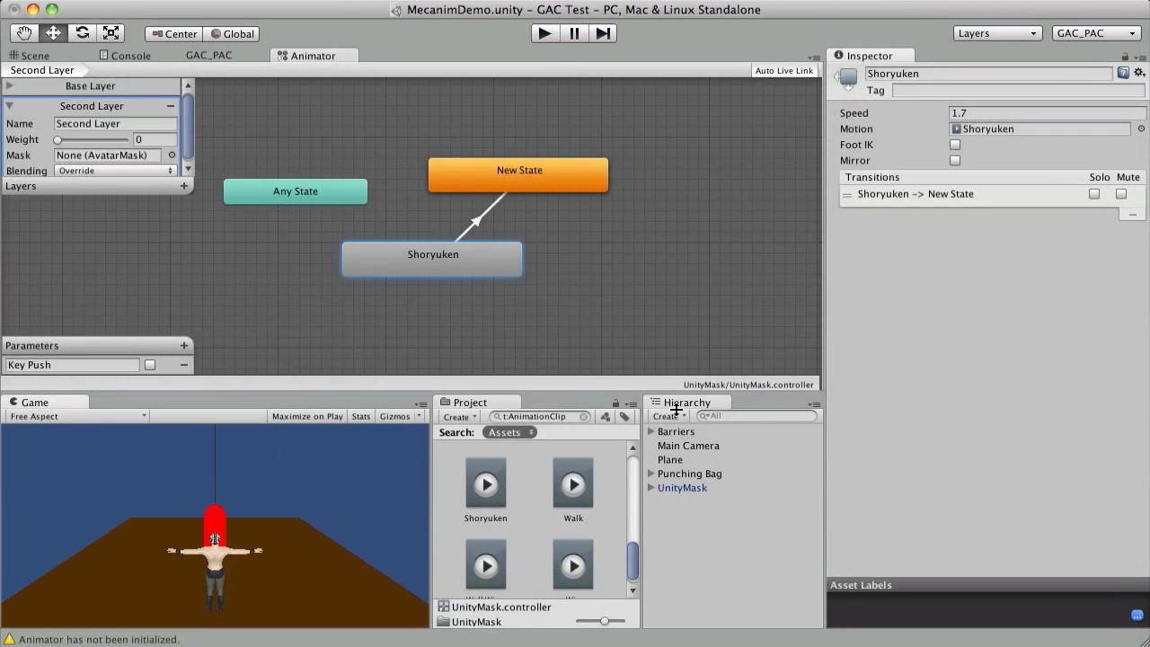
- In UnityMask's GAC animation setup, set Shoryuken's Affect Layer to Enemies, Affect Distance to 2 and Affect Angle to 80
click(685, 490)
scroll(915, 370, down, 5)
click(872, 411)
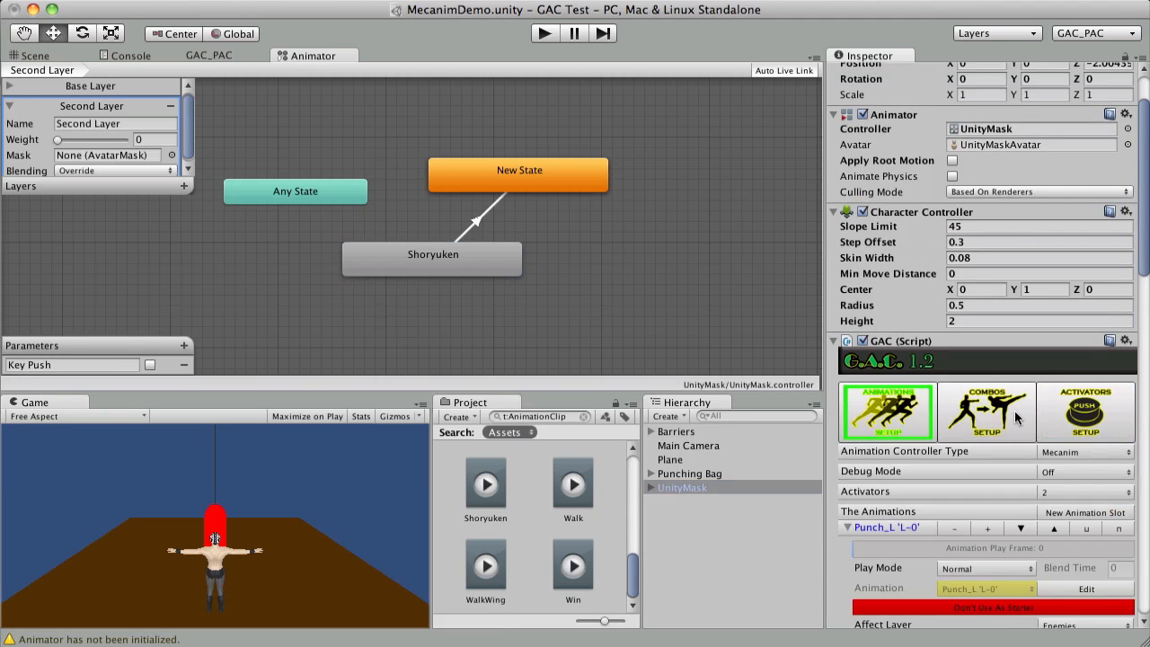
scroll(1015, 414, down, 10)
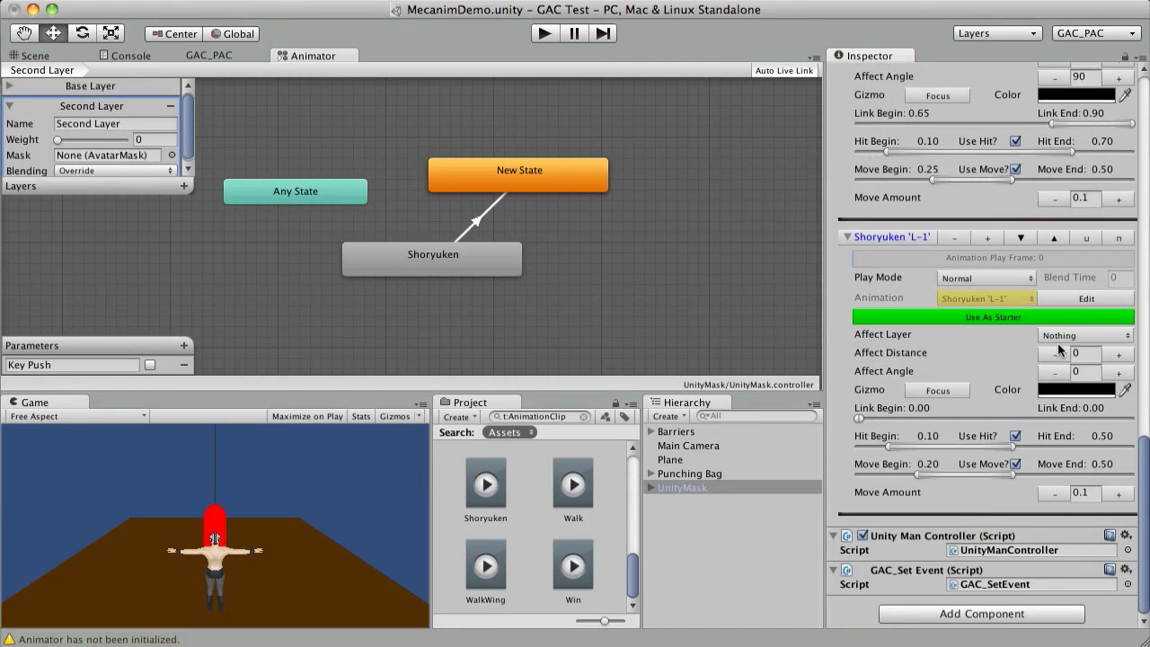
click(1063, 335)
click(1073, 431)
click(1088, 357)
text(2)
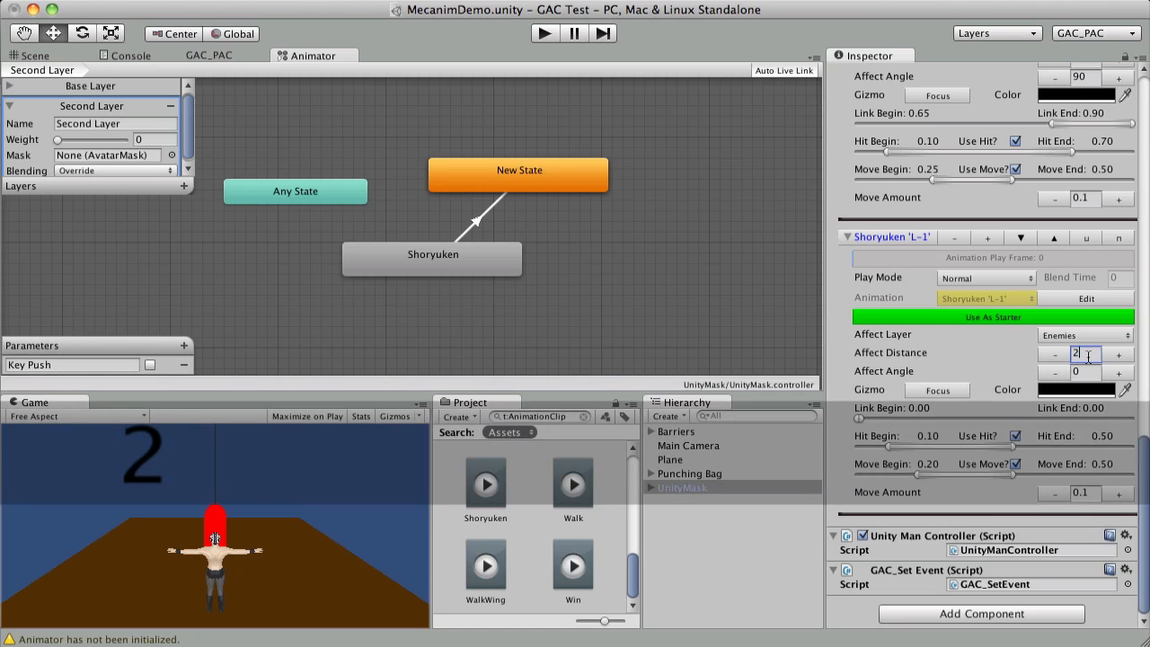
key(Tab)
text(80)
key(Return)
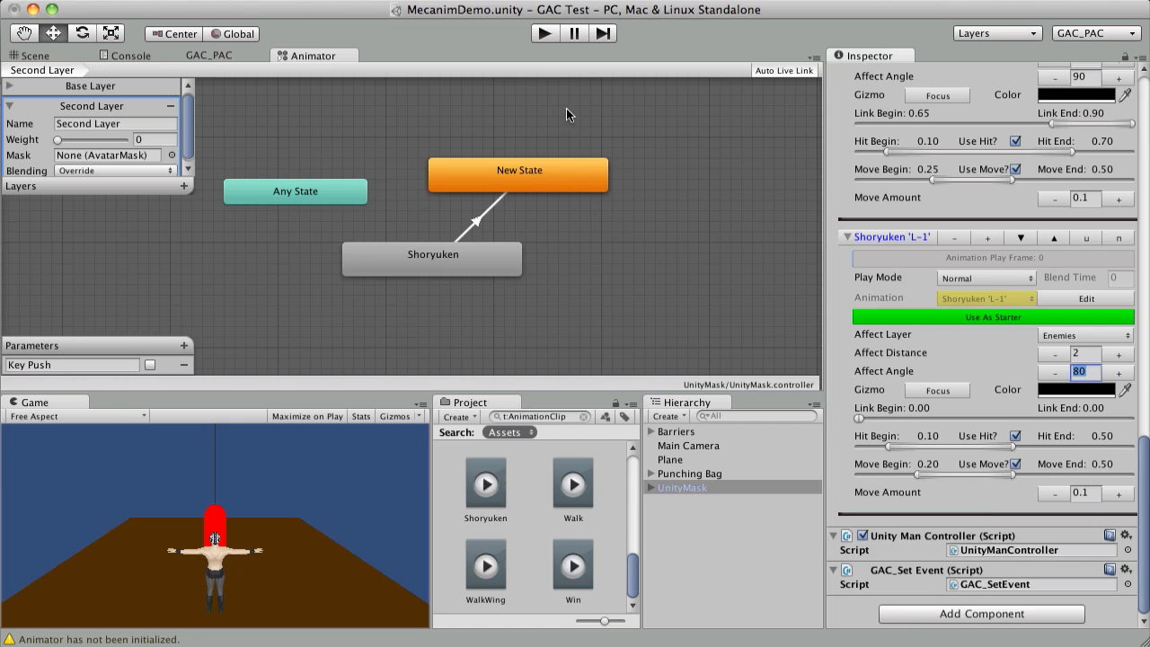
- Run the scene, test the Z and X combo on the punching bag with Shoryuken's hit settings, and stop the game
click(544, 33)
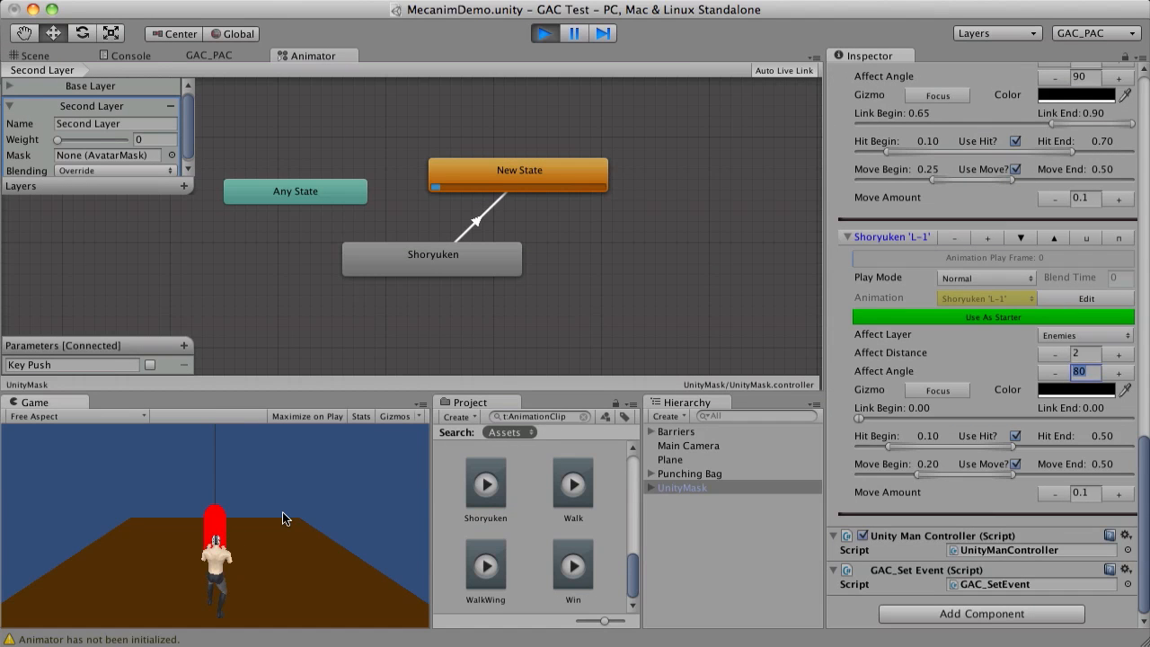
key(space)
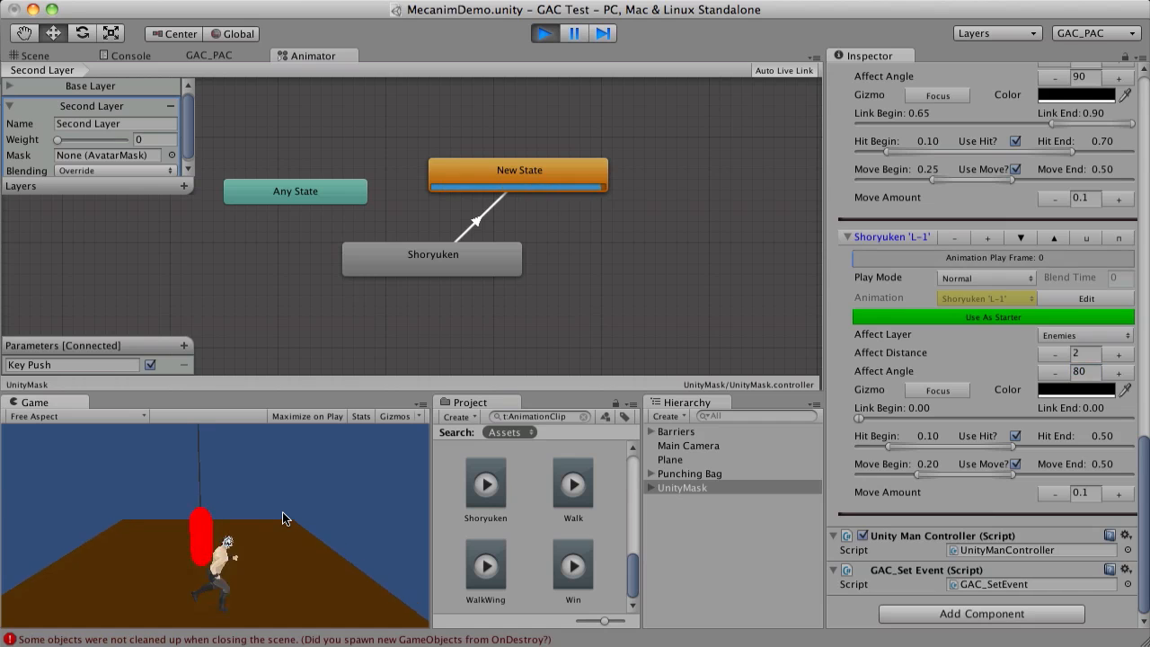
key(z)
key(x)
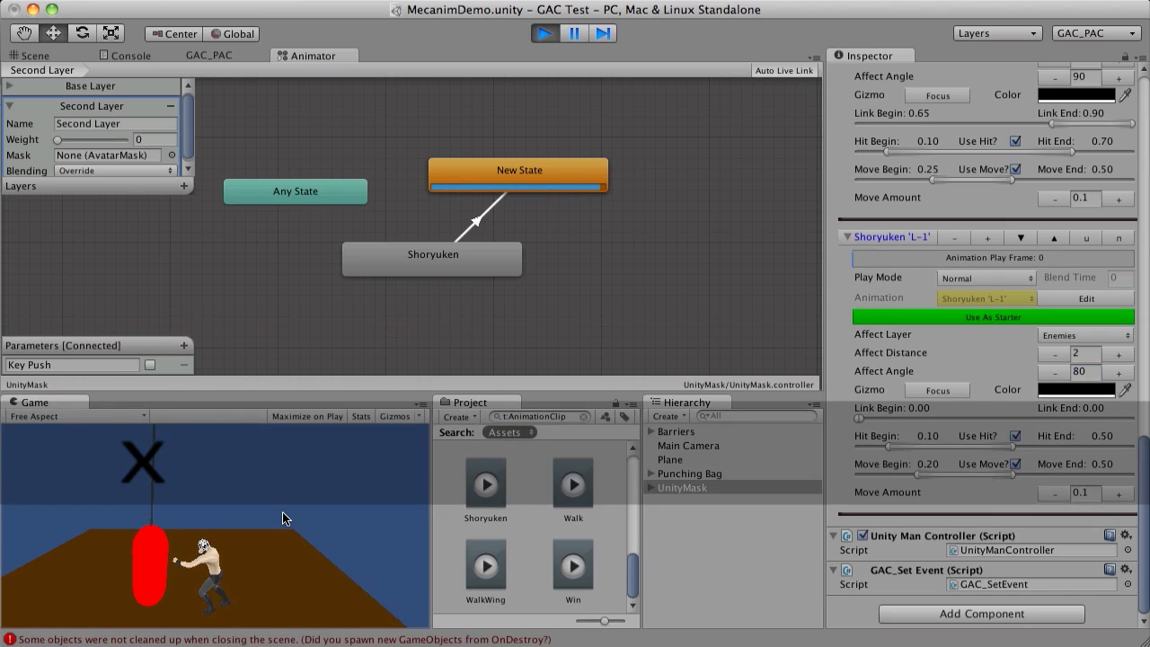
key(z)
key(x)
key(z)
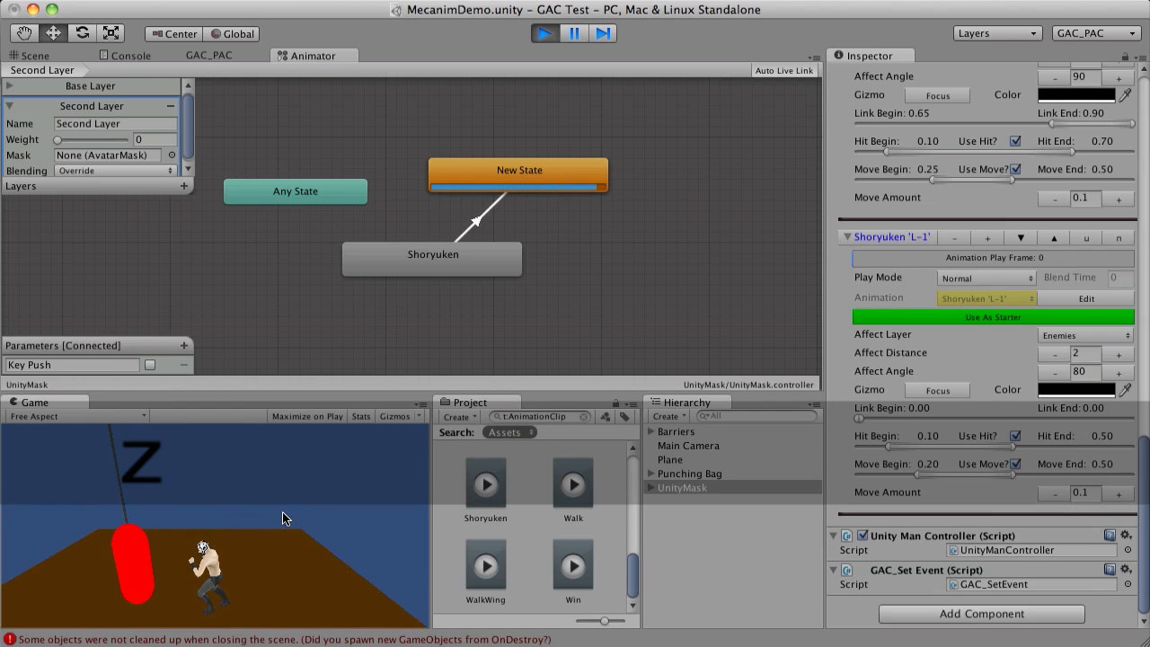
key(x)
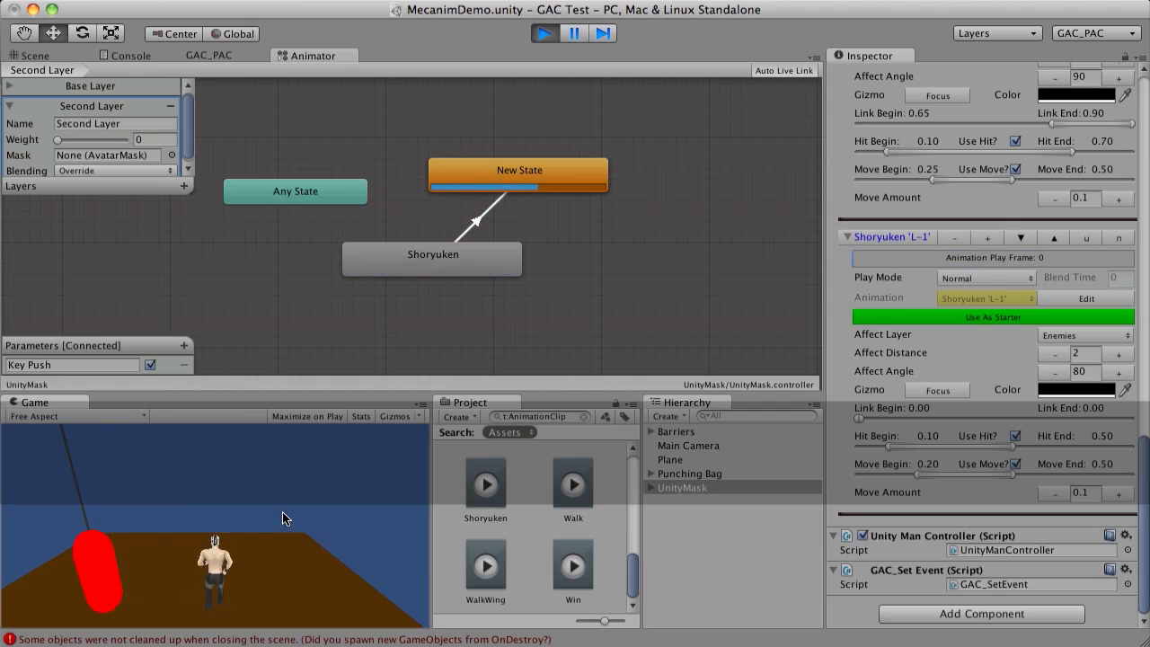
key(z)
key(x)
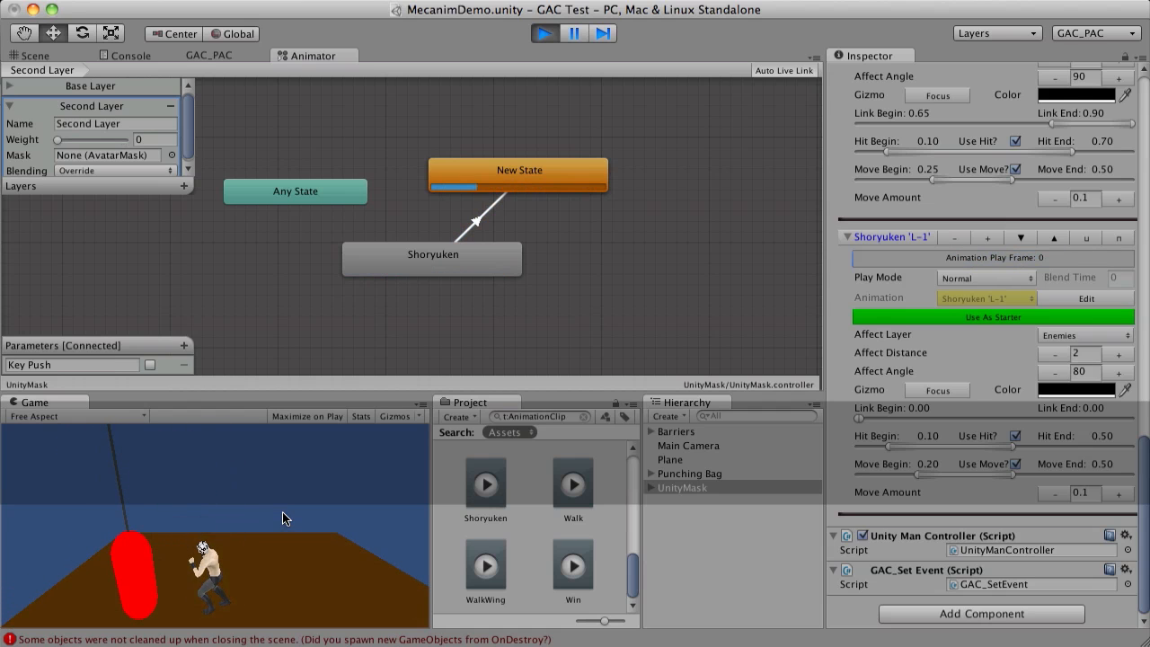
click(545, 33)
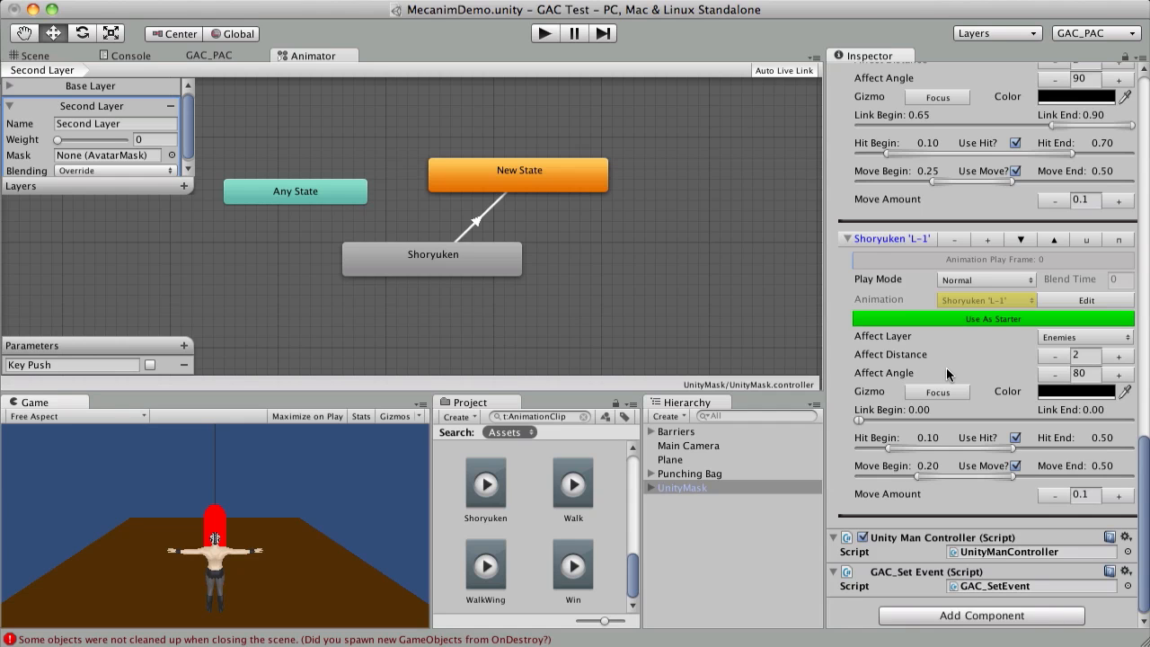
- Review the GAC animation slot settings of UnityMask from Punch_L through Shoryuken
scroll(939, 413, up, 3)
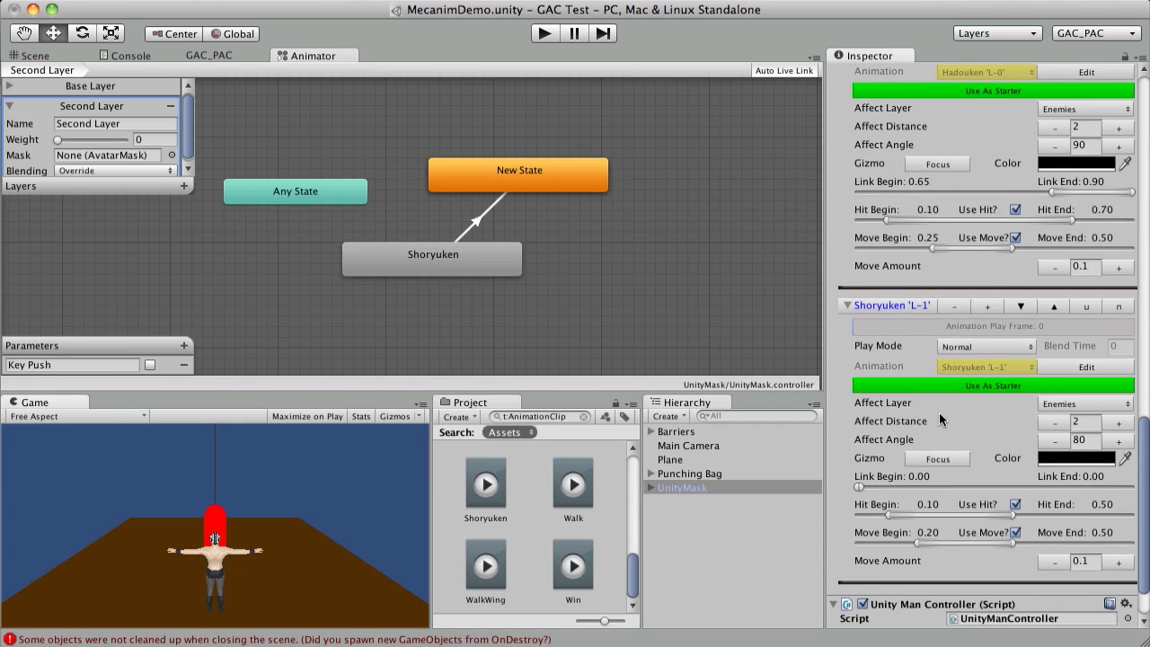
scroll(941, 421, up, 20)
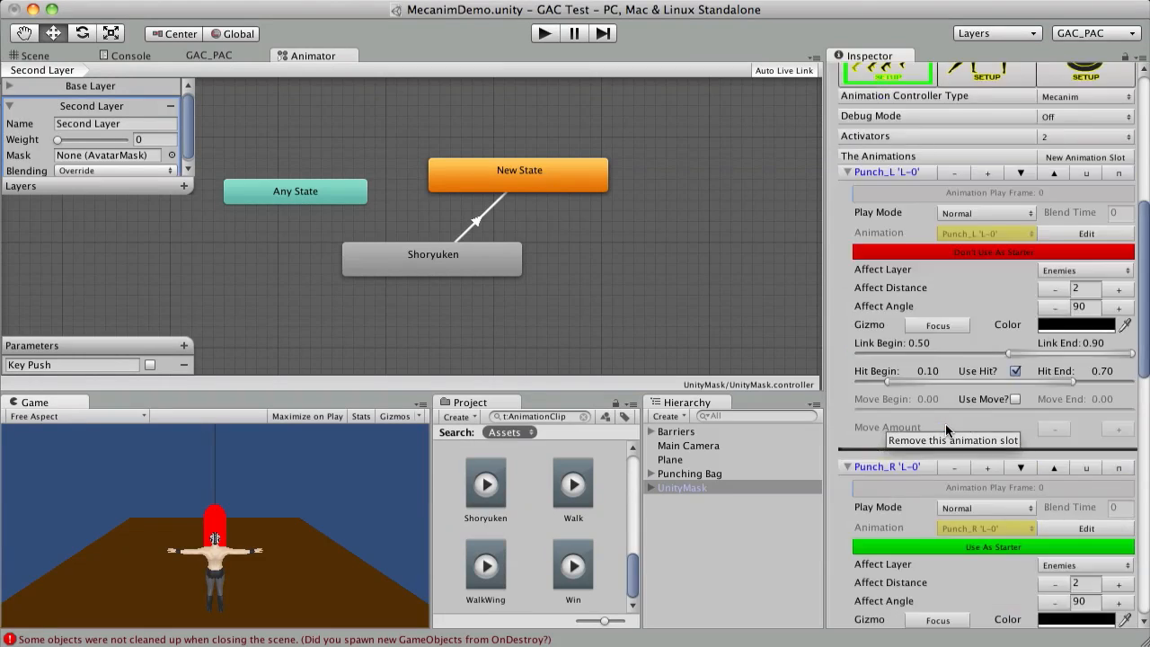
scroll(945, 424, down, 10)
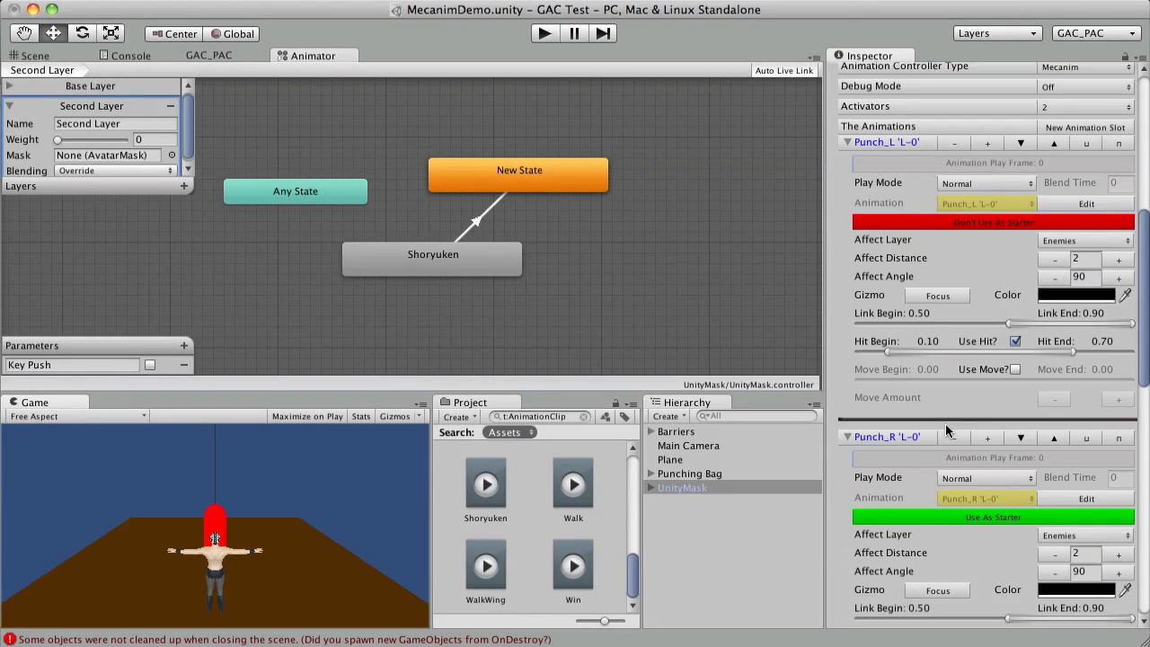
scroll(948, 431, up, 12)
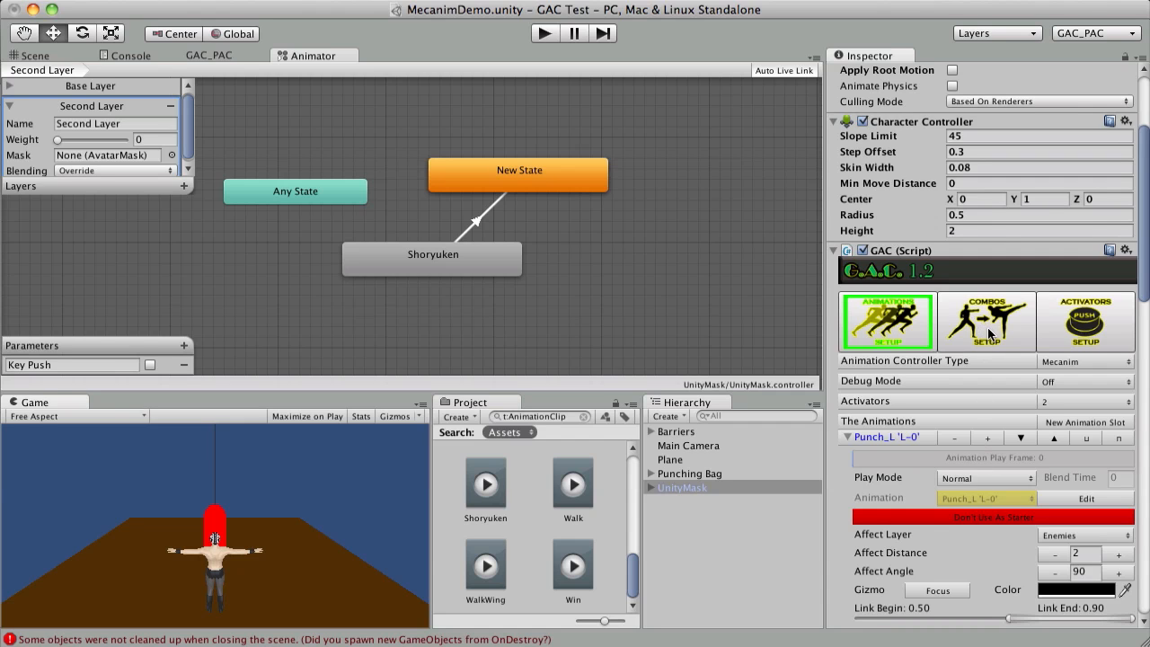
scroll(984, 334, down, 1)
scroll(983, 328, down, 15)
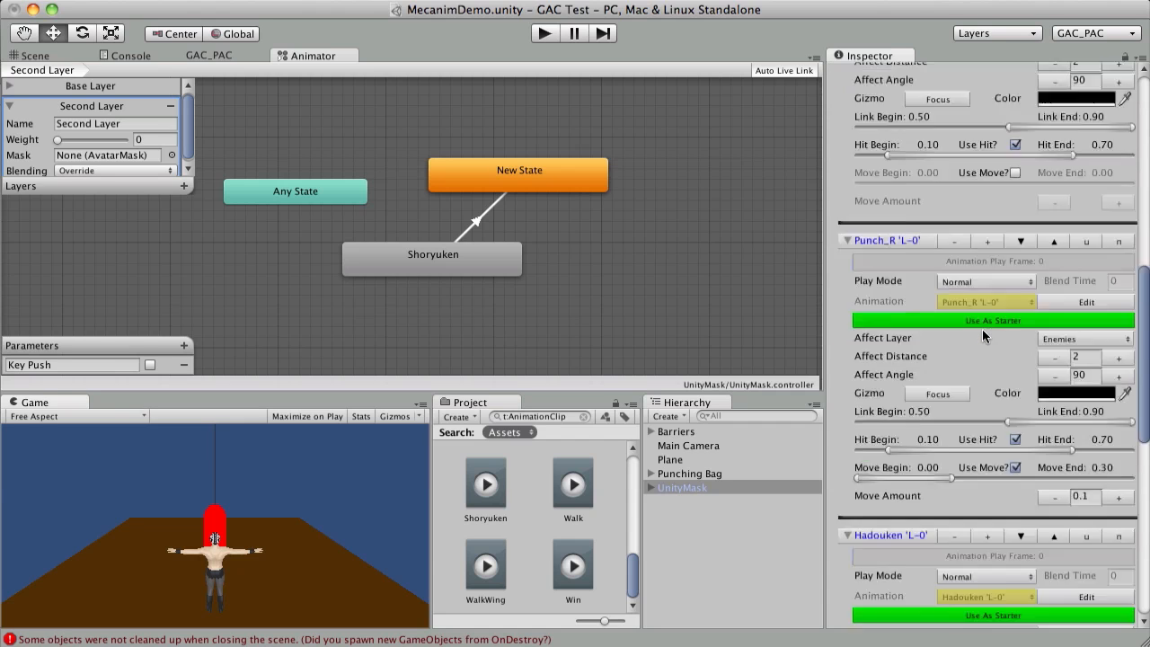
scroll(983, 330, down, 6)
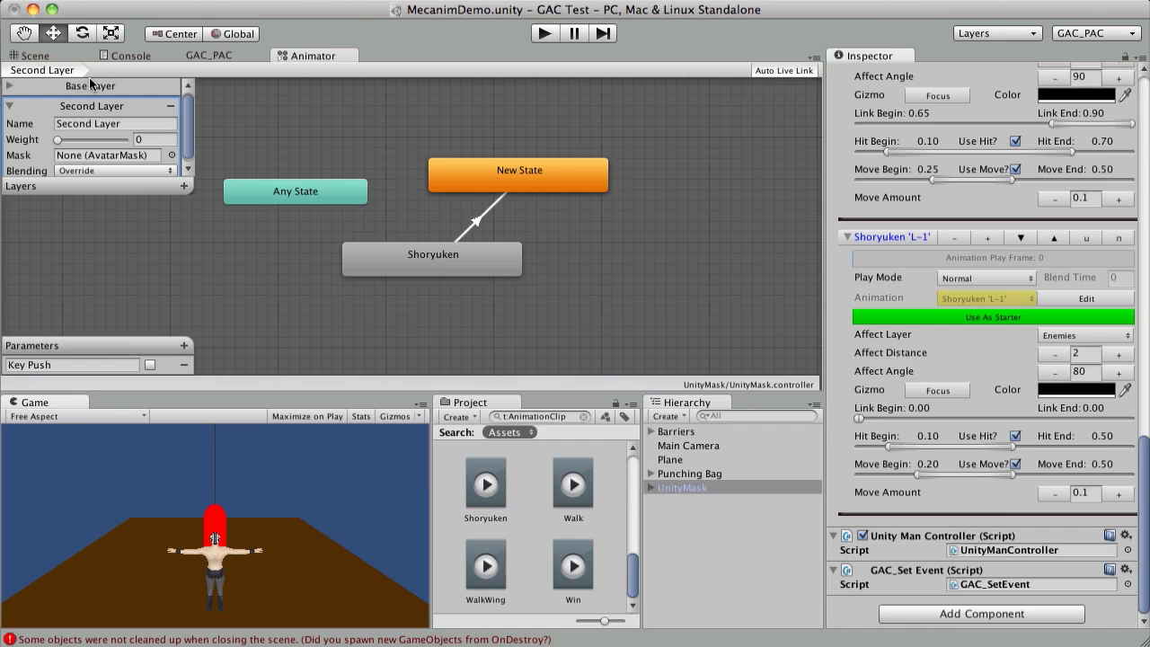
- Shift the Shoryuken state aside on the Second Layer, and add a FrontStep state with a transition to Fighting on the Base Layer
drag(424, 271, 349, 281)
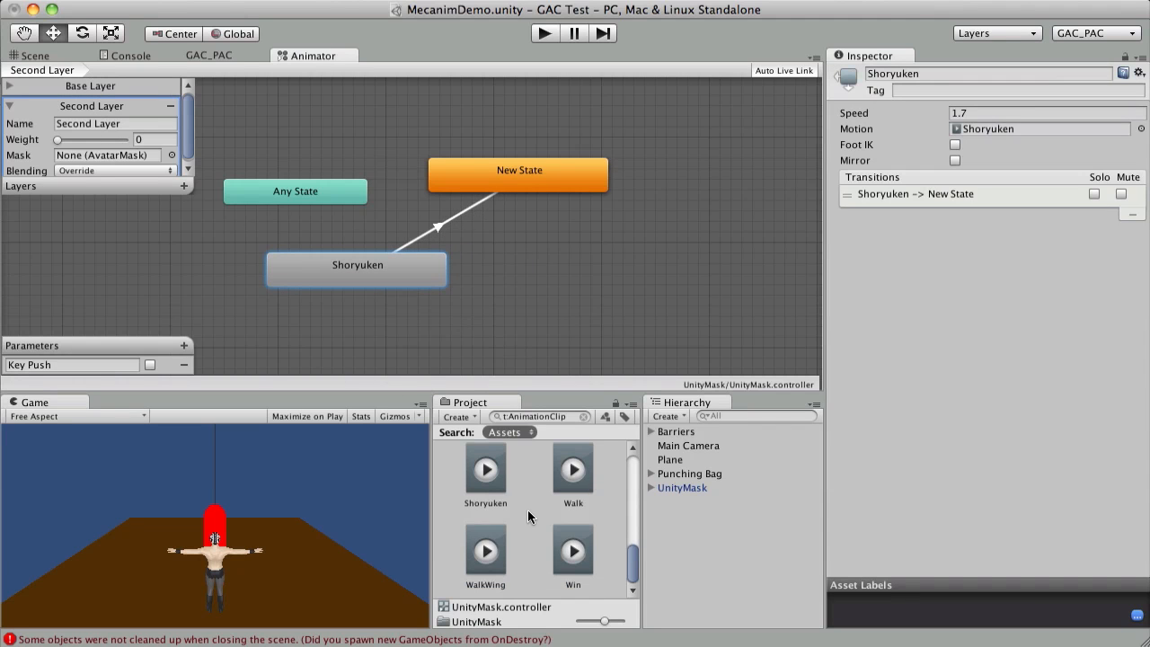
scroll(564, 525, up, 2)
scroll(564, 525, up, 6)
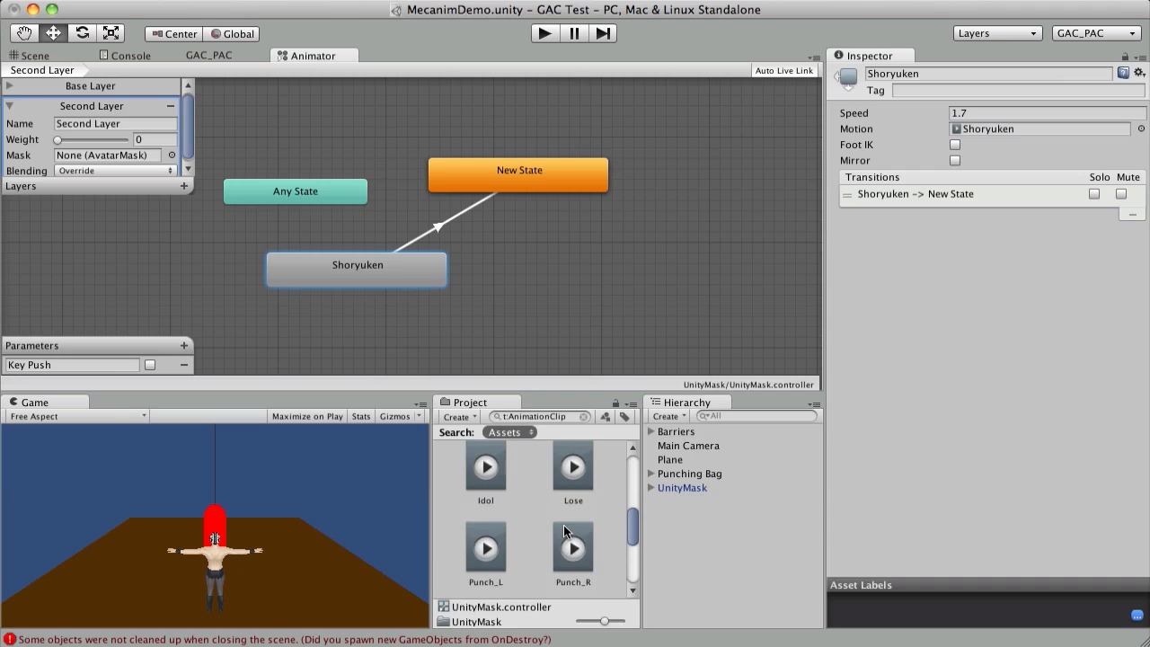
scroll(564, 531, up, 2)
scroll(563, 525, up, 2)
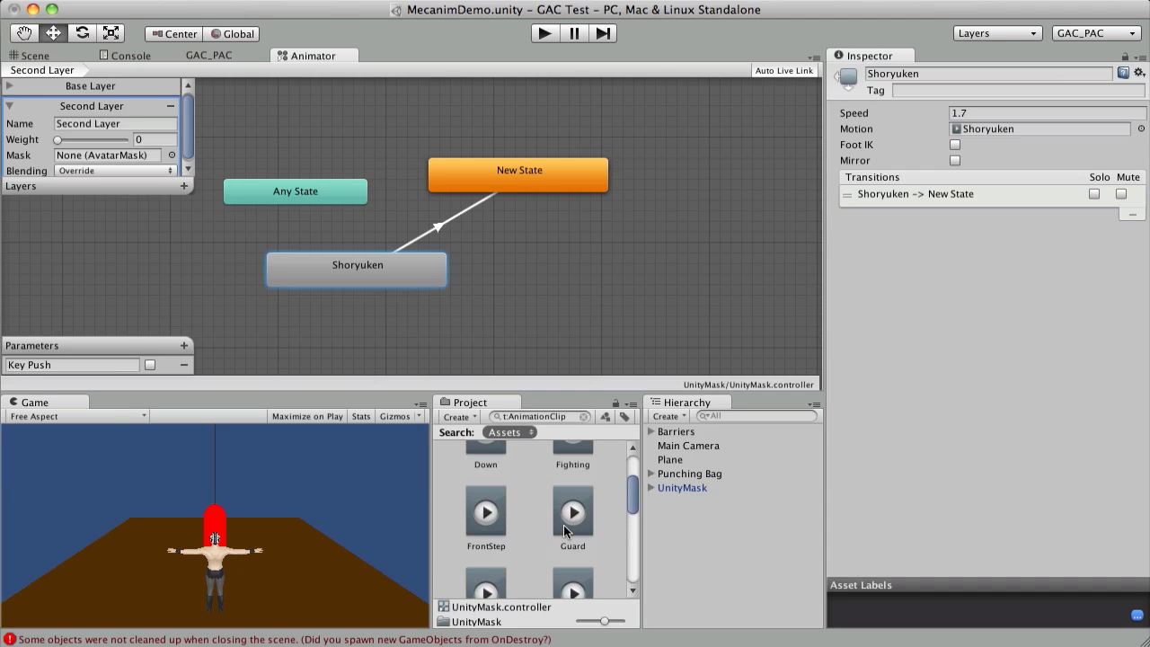
scroll(559, 528, up, 1)
click(106, 86)
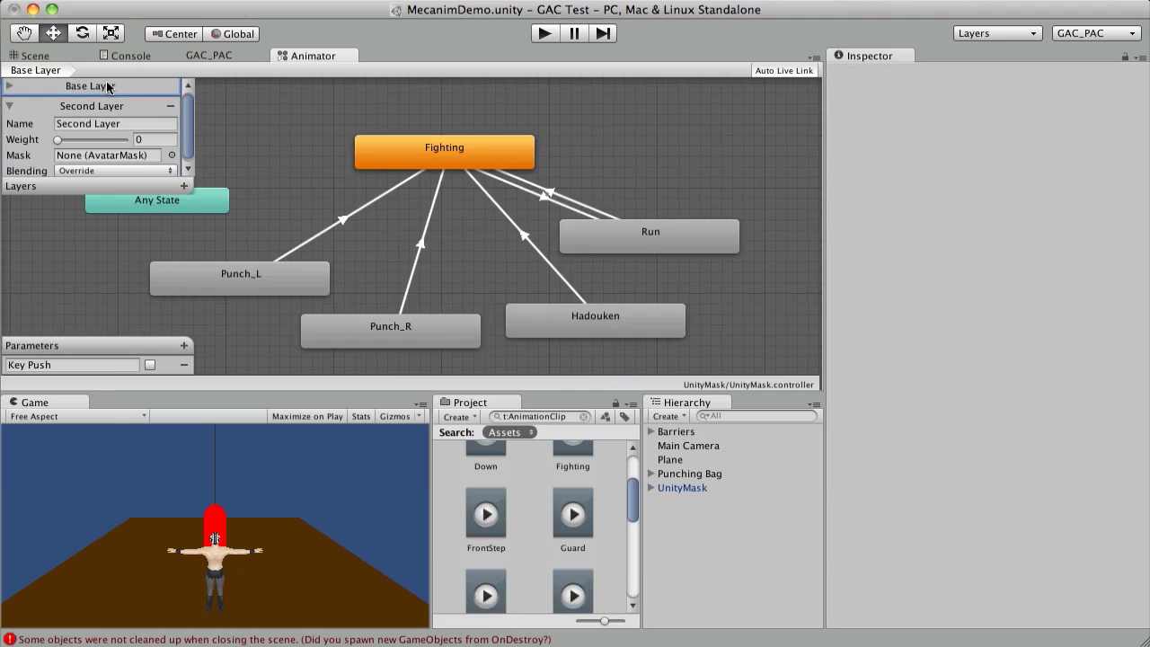
drag(494, 513, 697, 157)
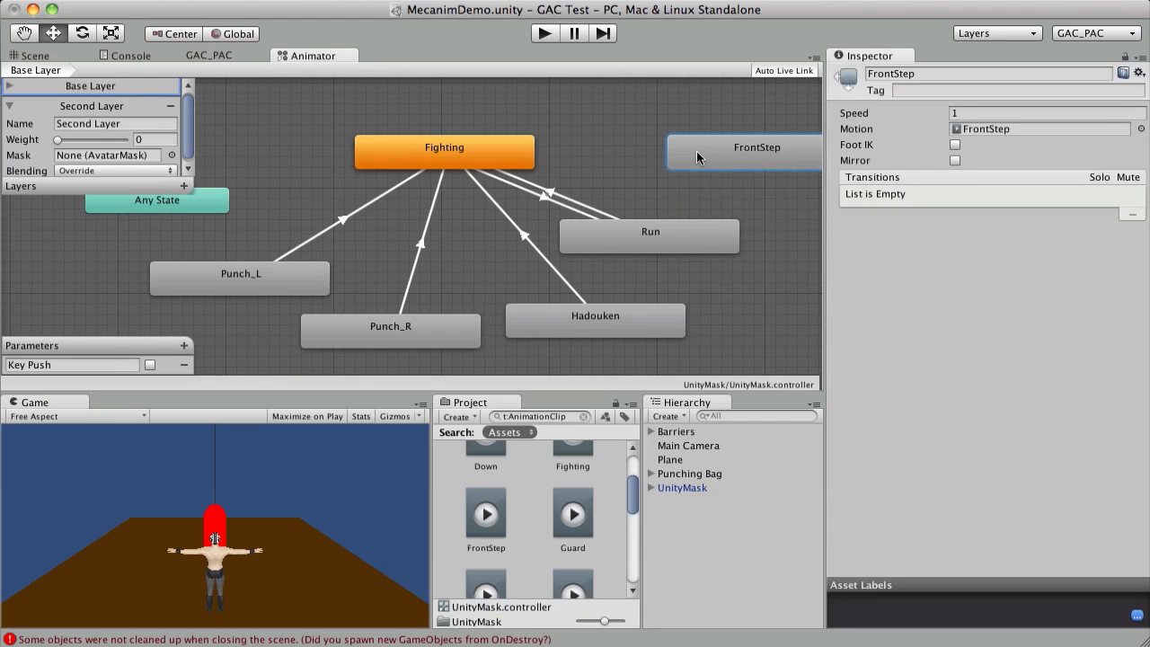
right_click(682, 159)
click(705, 160)
click(529, 165)
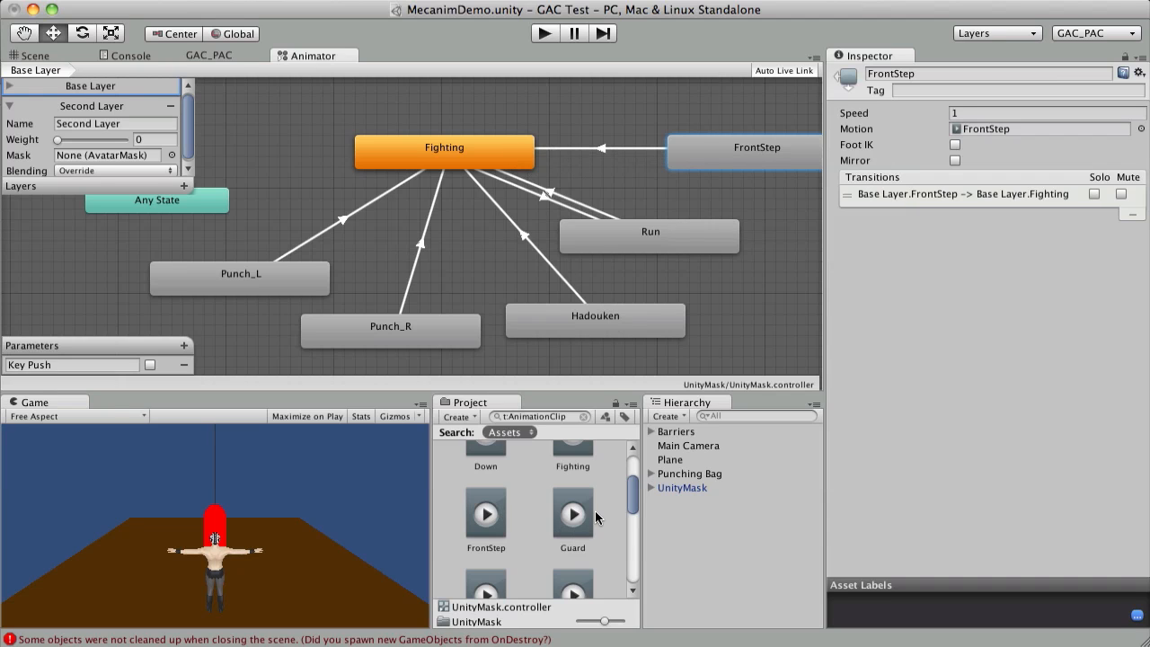
- Add the Guard clip as a state on the Second Layer with a transition to New State
click(97, 106)
scroll(539, 505, down, 2)
scroll(575, 486, up, 2)
drag(573, 483, 543, 320)
right_click(580, 310)
click(620, 316)
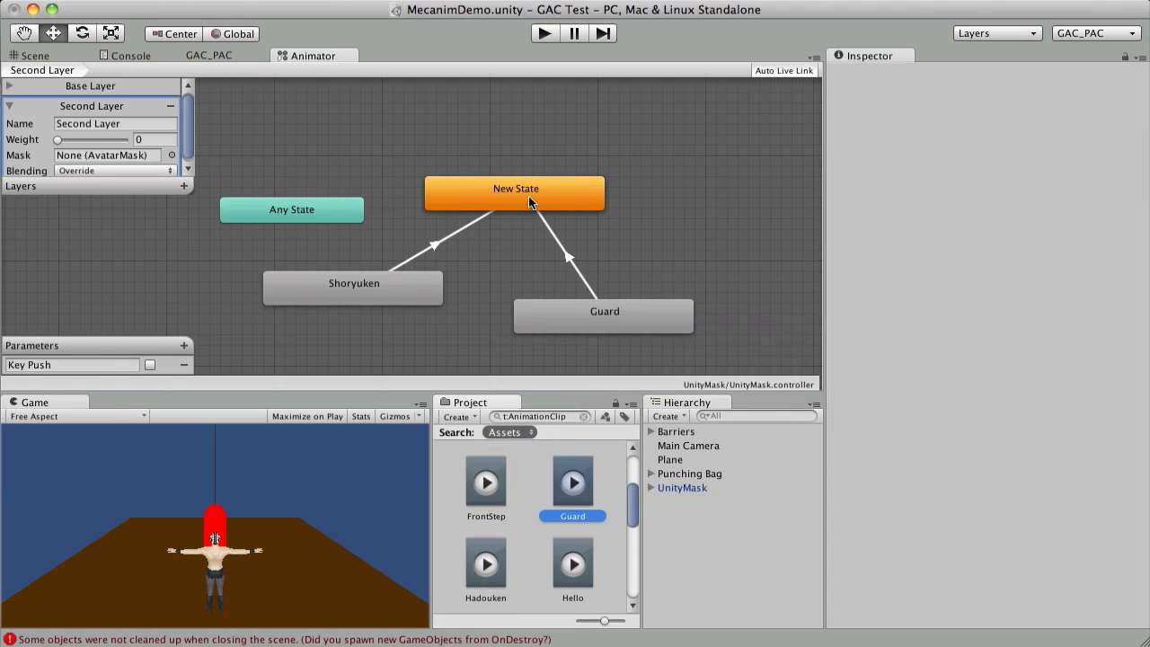
click(529, 196)
- Add the BackStep clip as a Second Layer state with a transition to New State, moving Guard aside to make room
scroll(537, 541, down, 4)
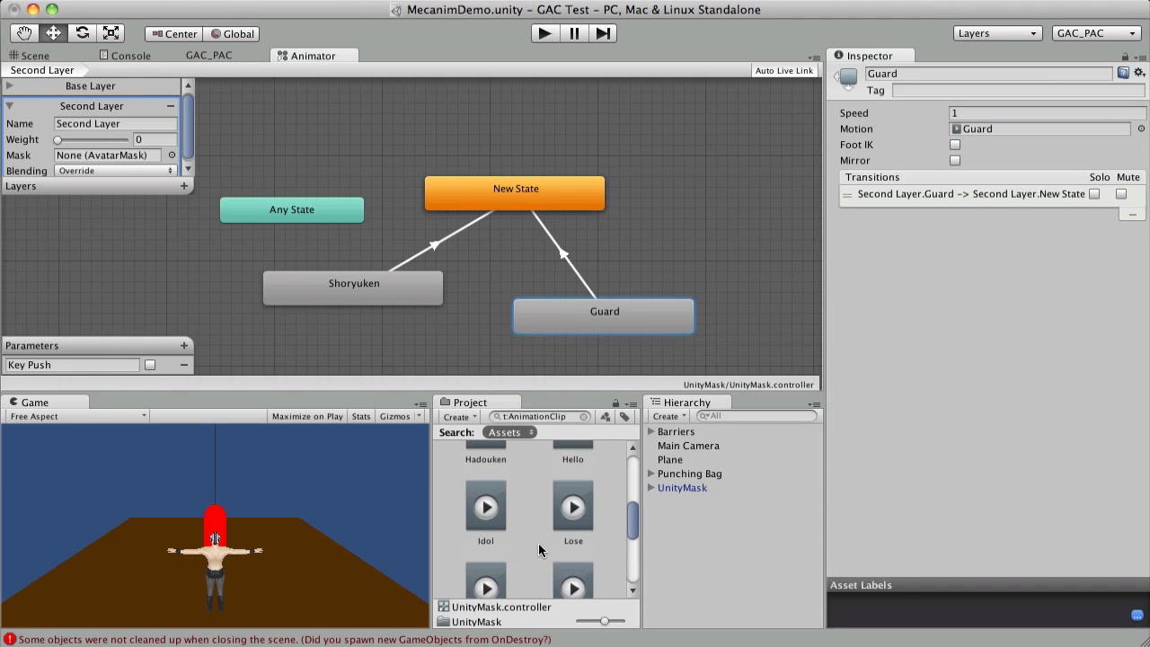
scroll(538, 543, up, 5)
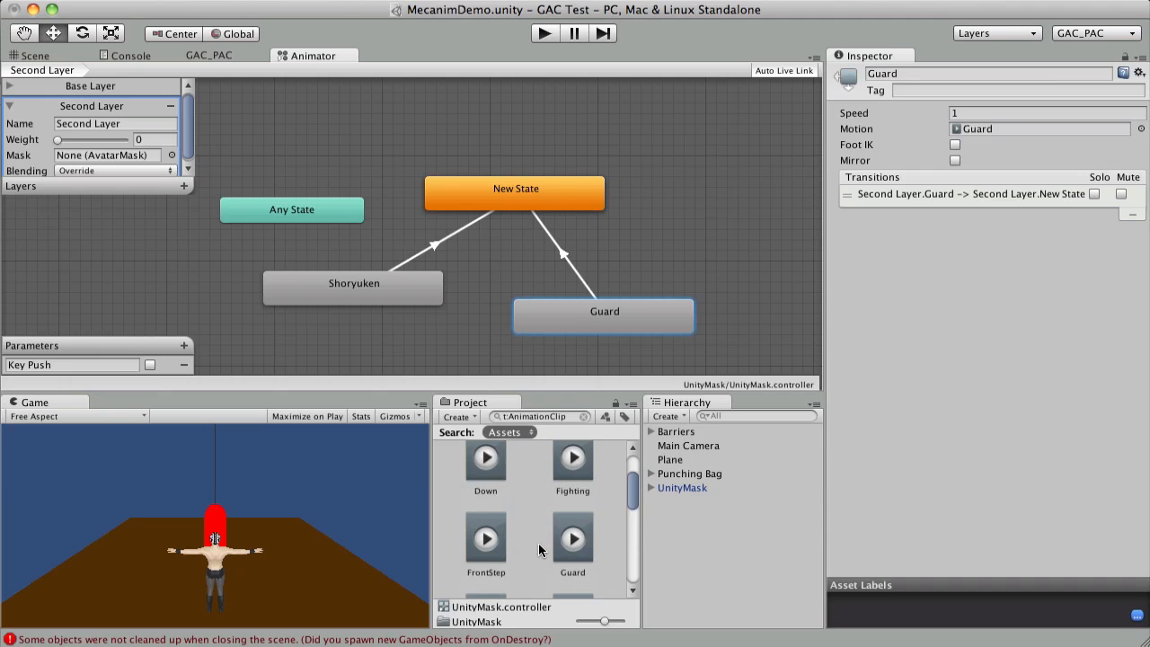
drag(487, 481, 693, 272)
drag(644, 300, 575, 312)
drag(709, 283, 629, 278)
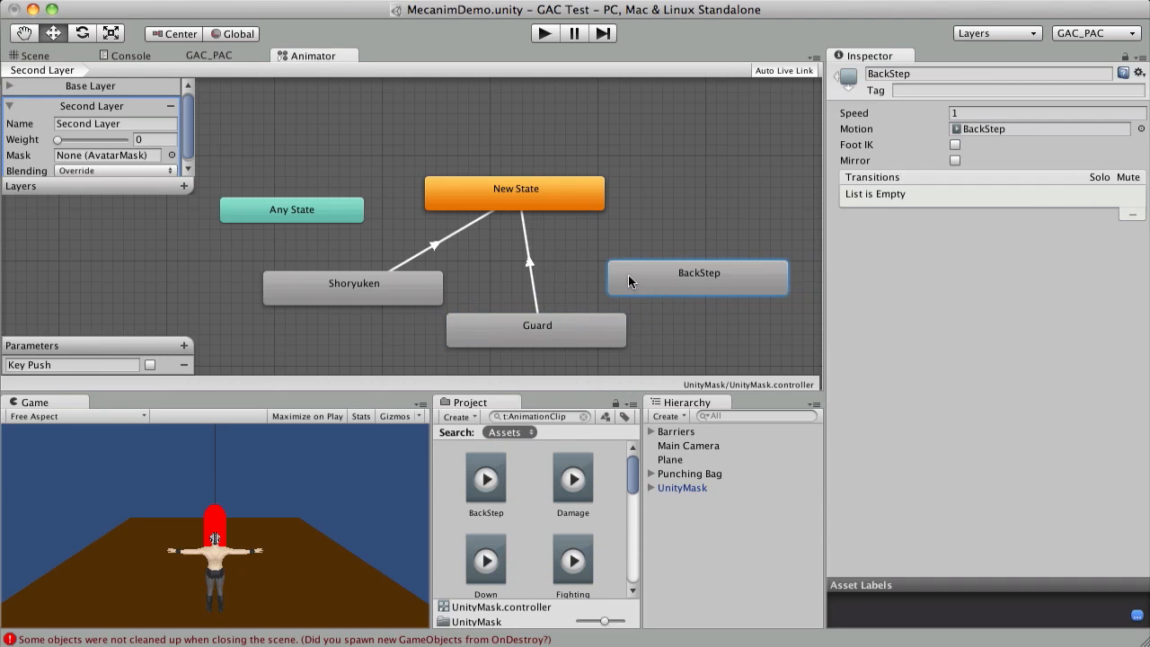
right_click(629, 276)
click(649, 284)
click(558, 194)
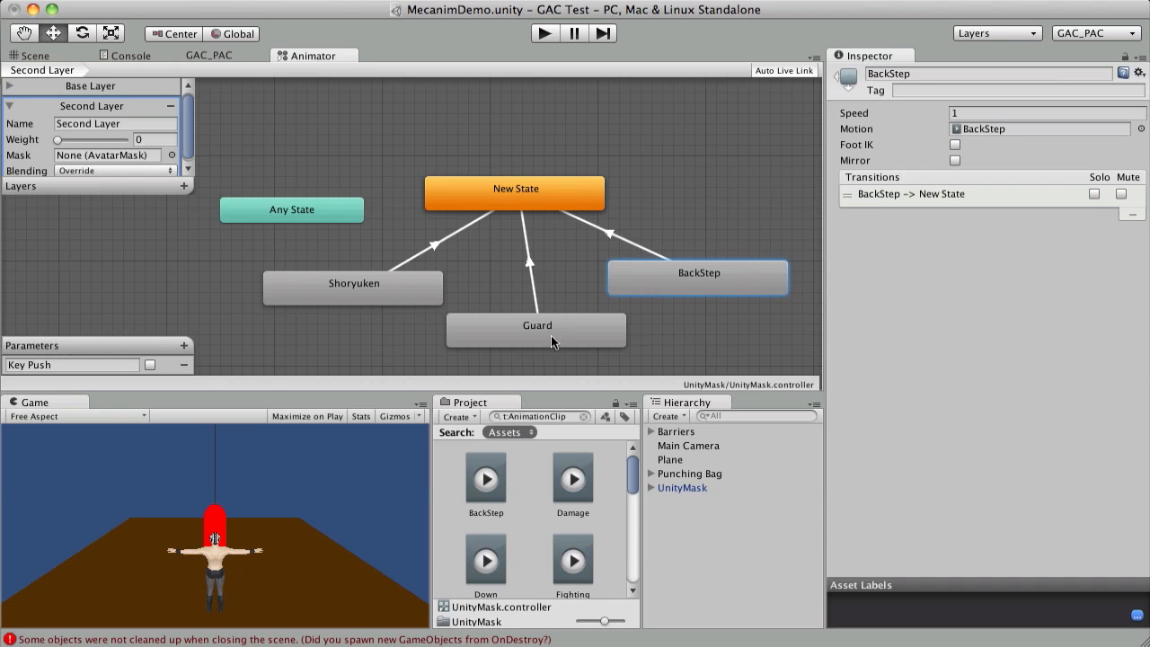
- Add a new animation slot below Shoryuken in UnityMask's GAC animation setup
click(683, 488)
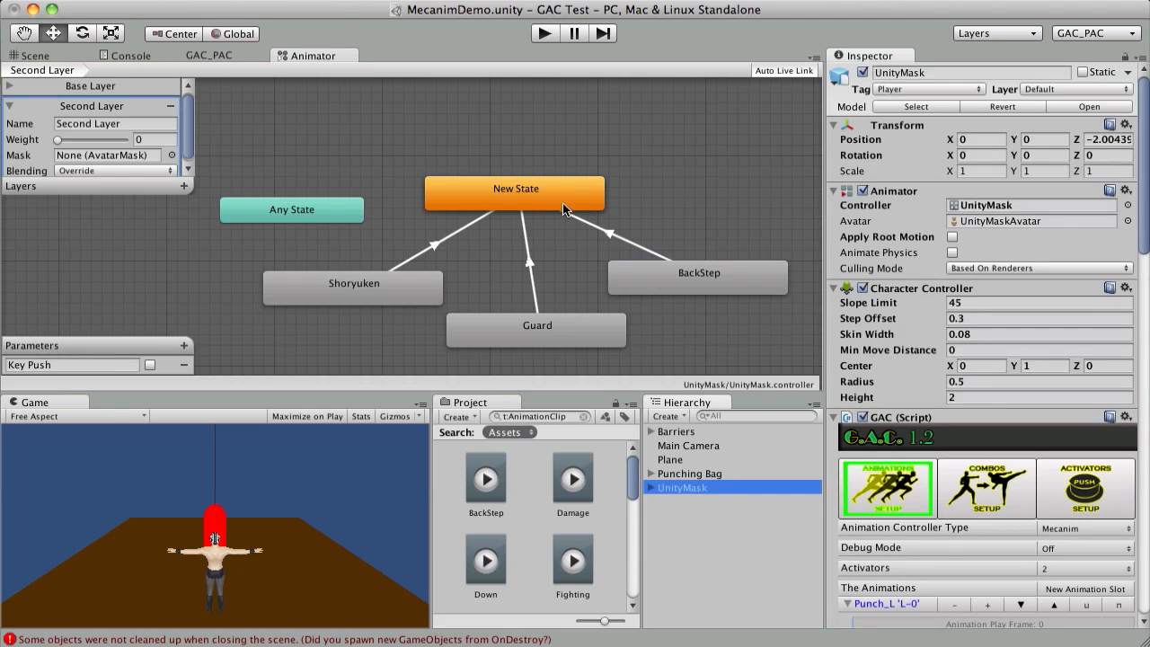
scroll(962, 485, down, 15)
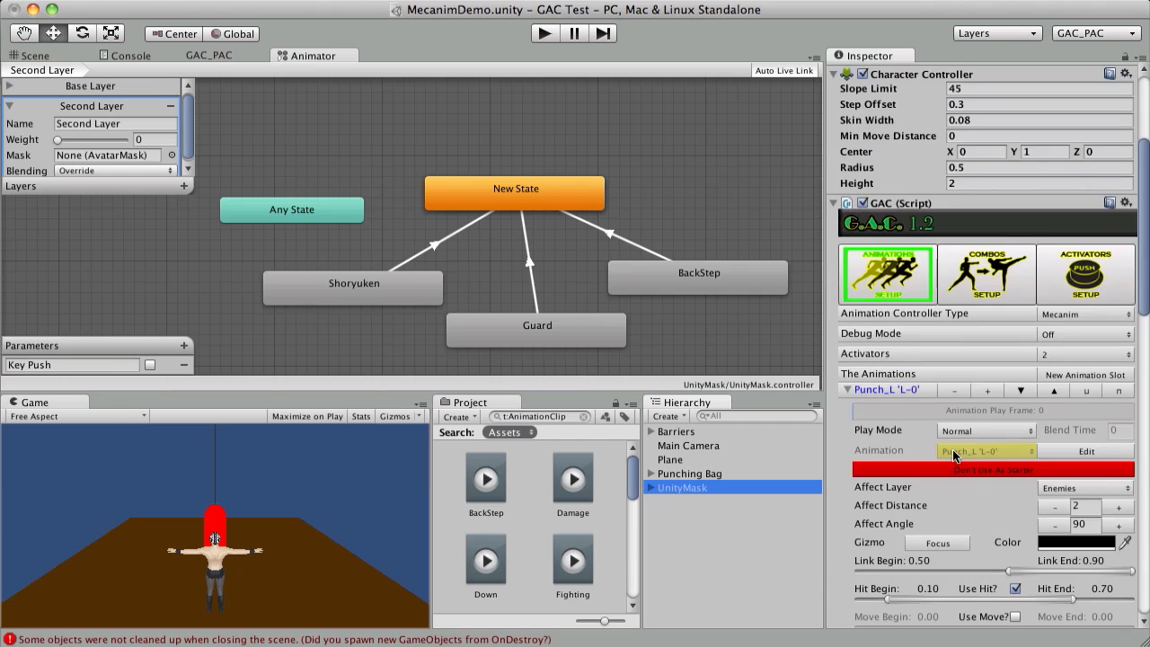
scroll(956, 453, down, 3)
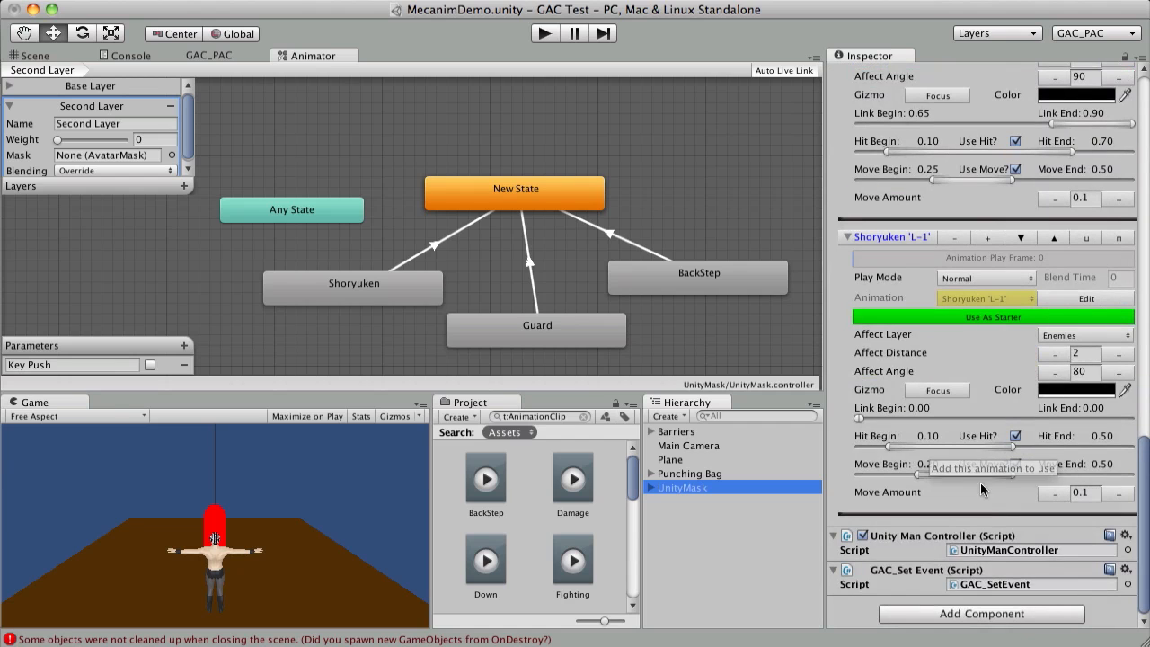
click(989, 239)
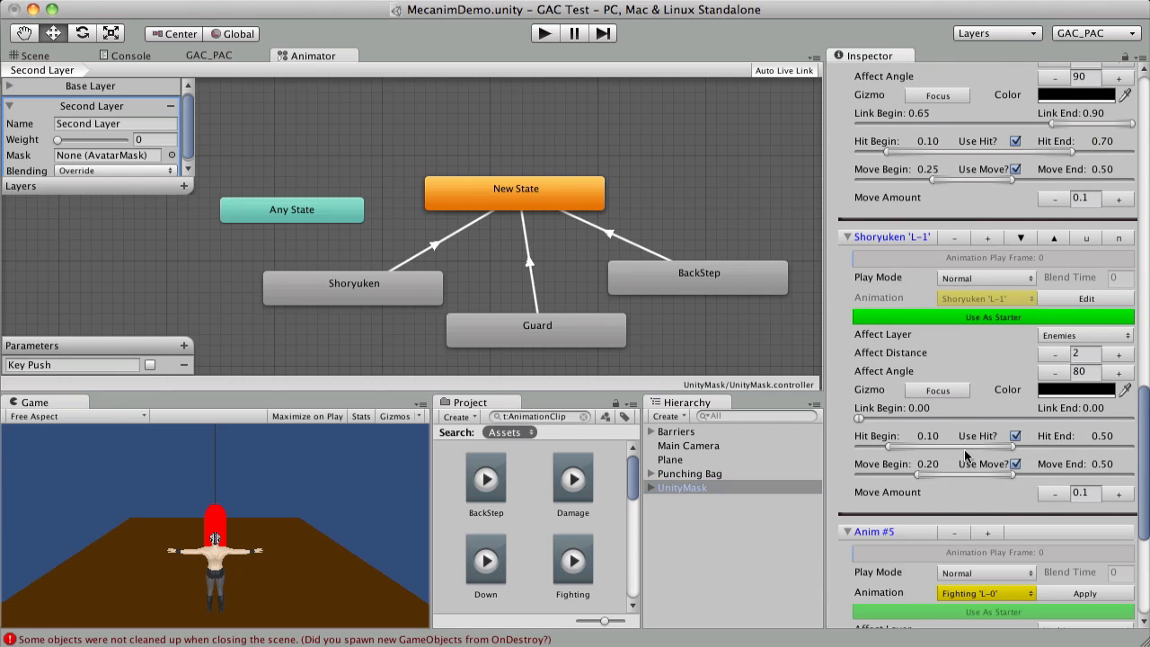
- Assign the FrontStep 'L-0' animation to the Anim #5 slot and apply it
scroll(991, 431, down, 3)
click(990, 521)
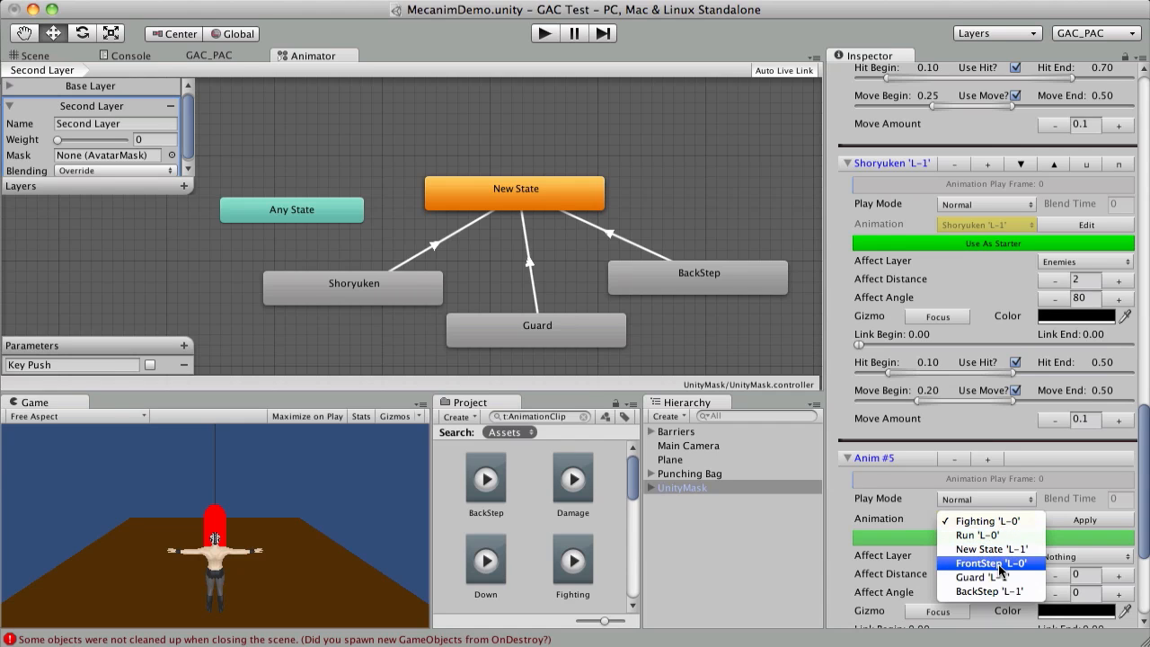
click(990, 562)
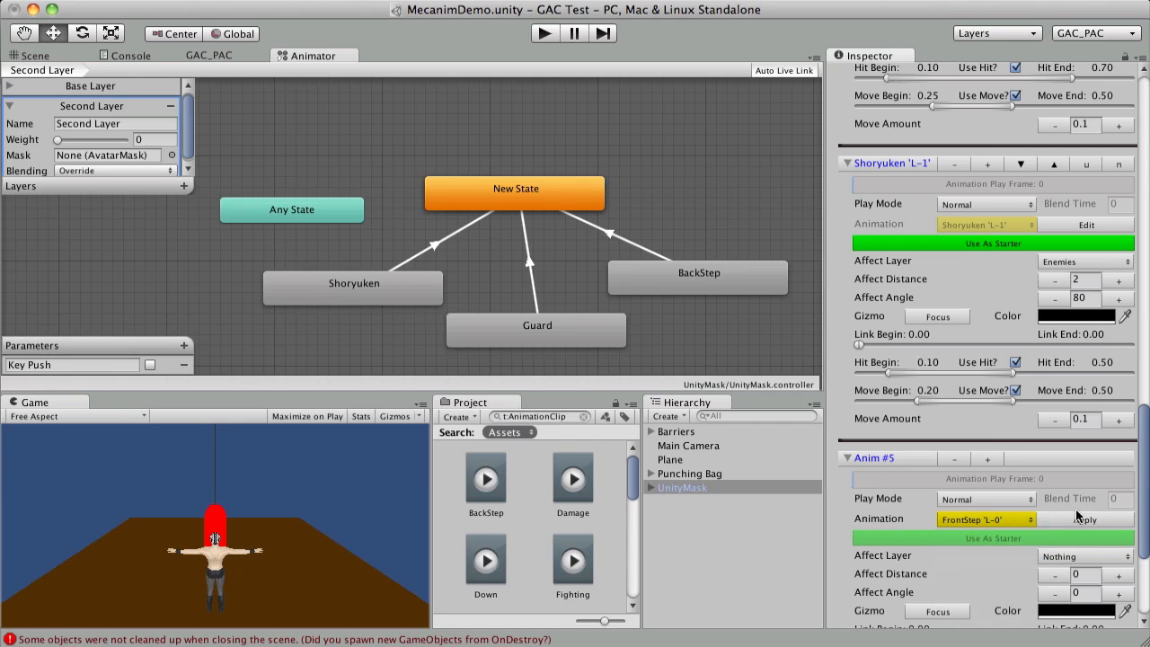
click(1085, 520)
- Add an animation slot below FrontStep and apply the BackStep 'L-1' animation to it
scroll(975, 475, down, 4)
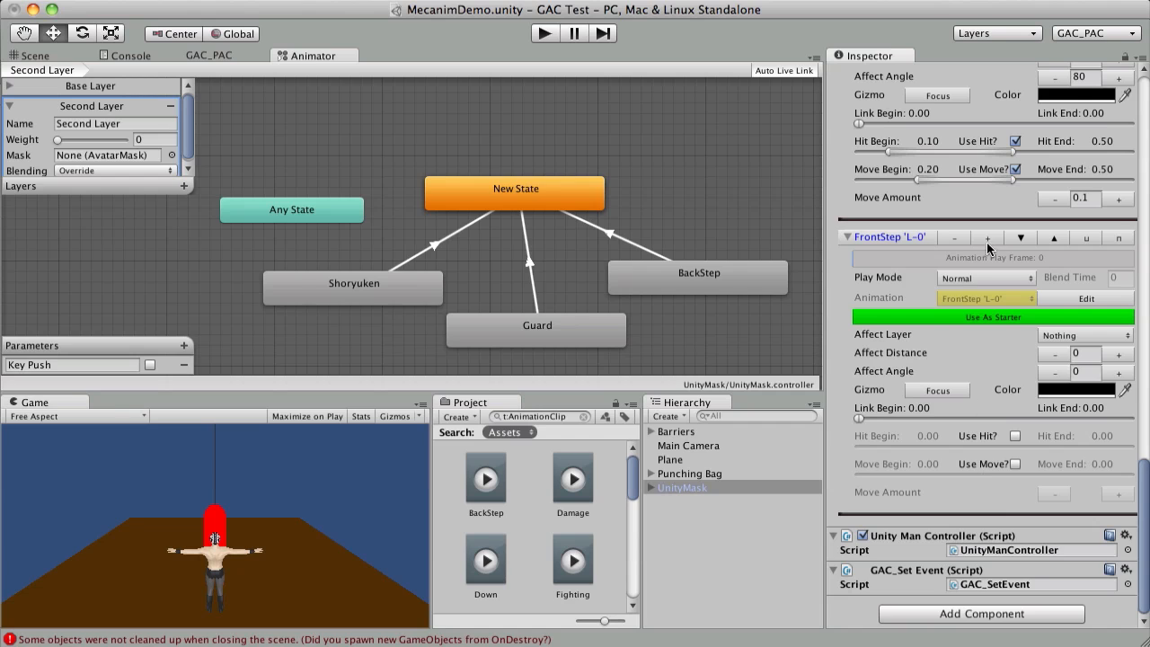
click(988, 238)
scroll(1002, 396, down, 3)
click(1007, 523)
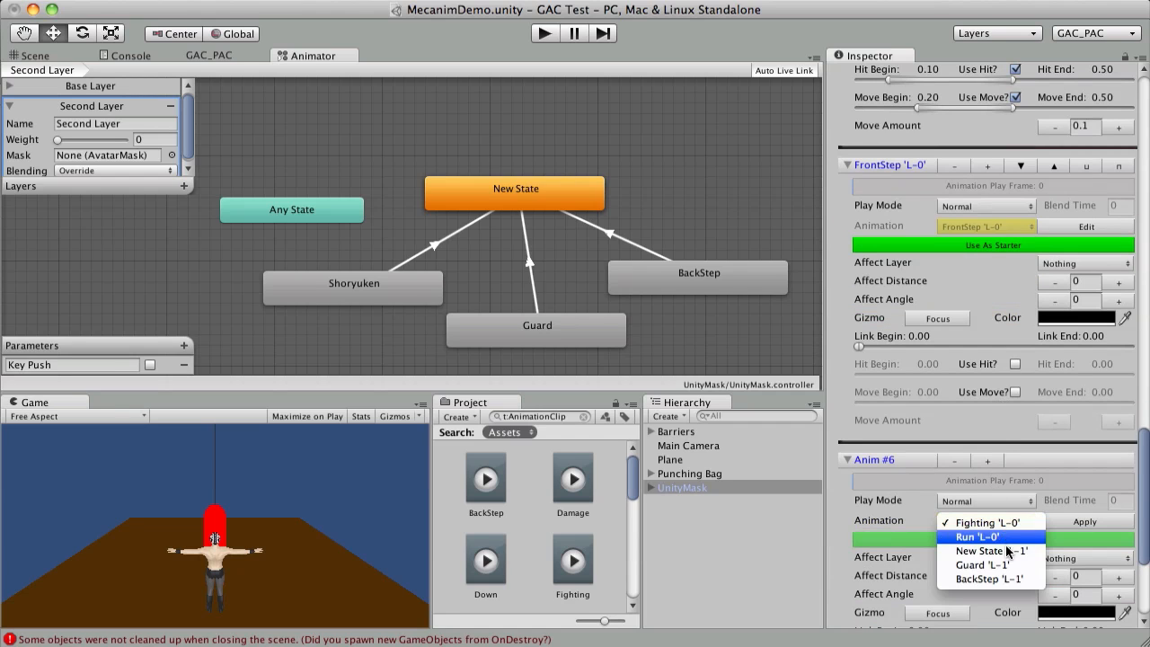
click(1002, 565)
click(1007, 521)
click(1007, 538)
click(1092, 521)
- Add an animation slot below BackStep and apply the Guard 'L-1' animation to it
scroll(959, 434, down, 9)
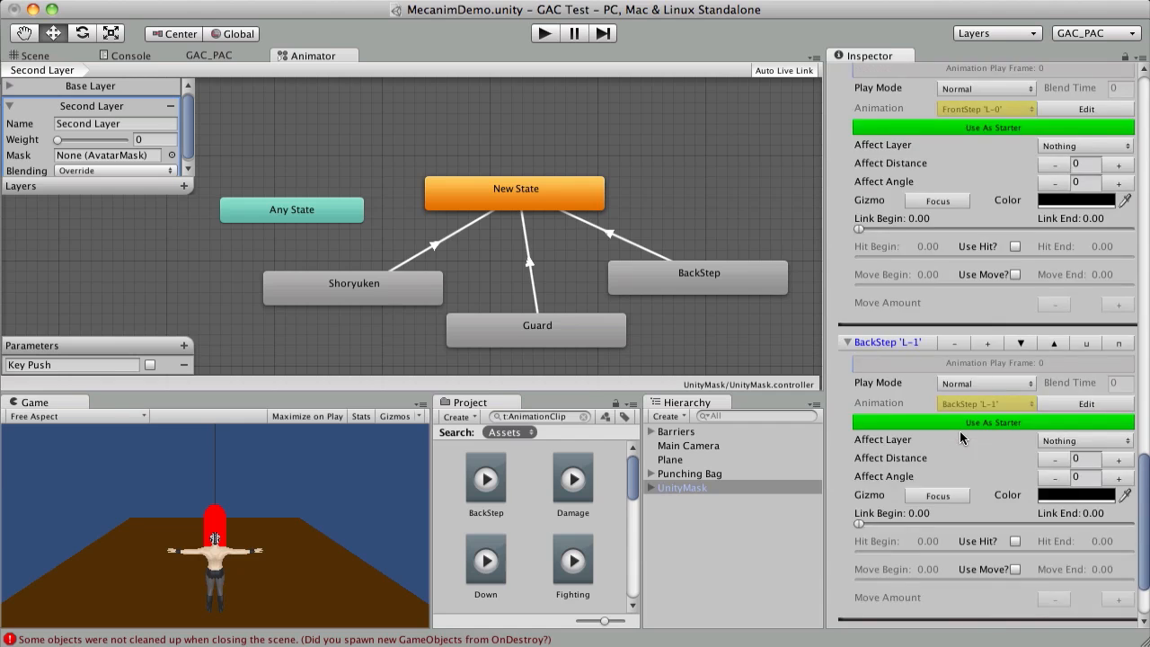
click(987, 237)
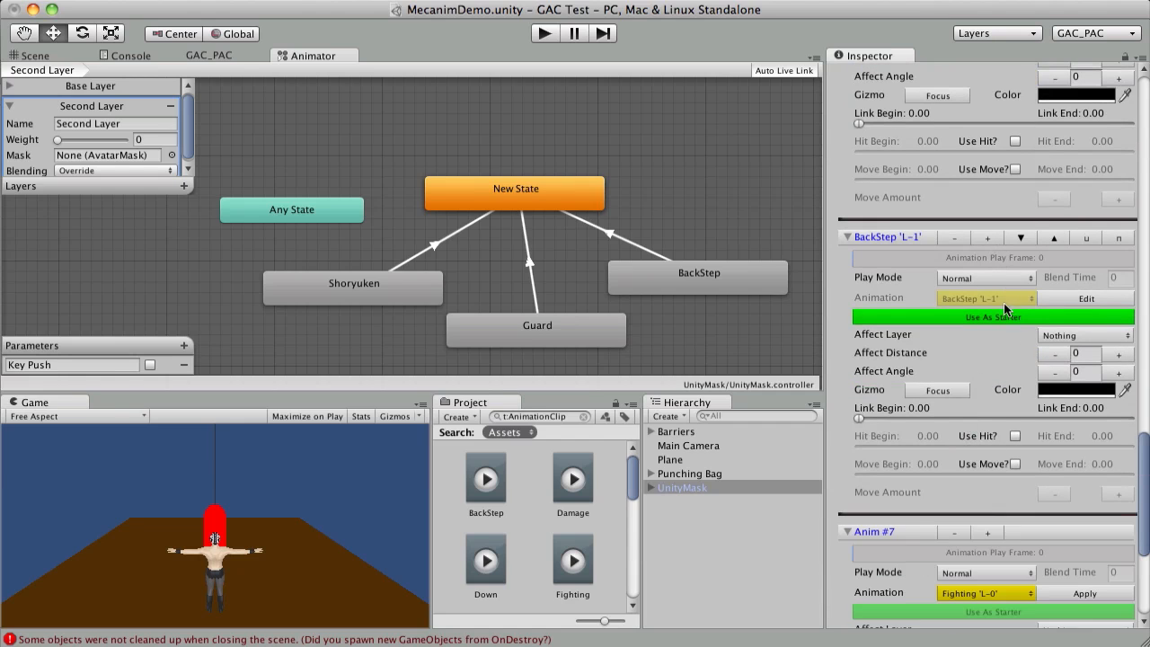
scroll(1002, 396, down, 3)
click(986, 526)
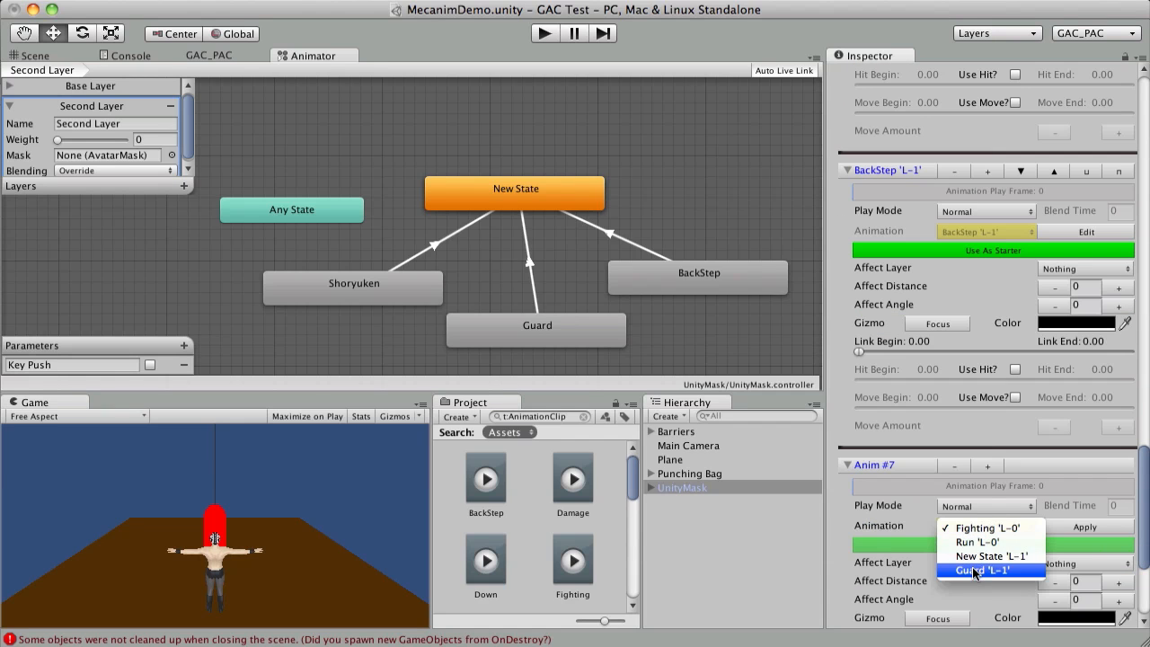
click(1101, 531)
click(1101, 531)
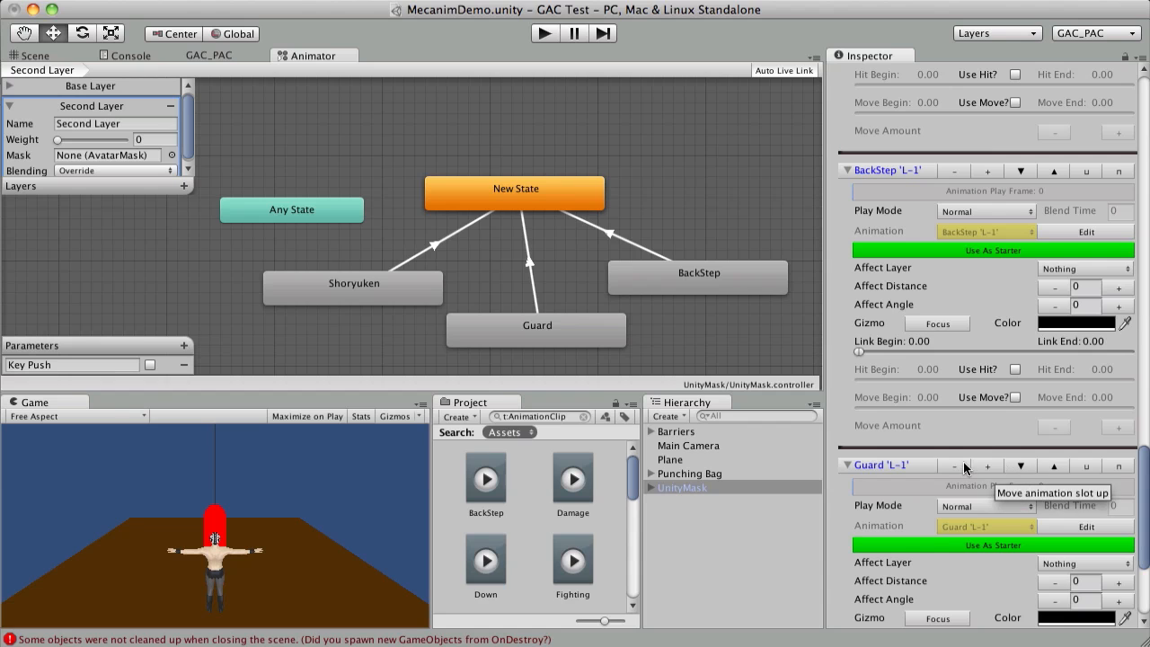
- Mark the Guard 'L-1' animation for use as a starter
scroll(964, 462, down, 5)
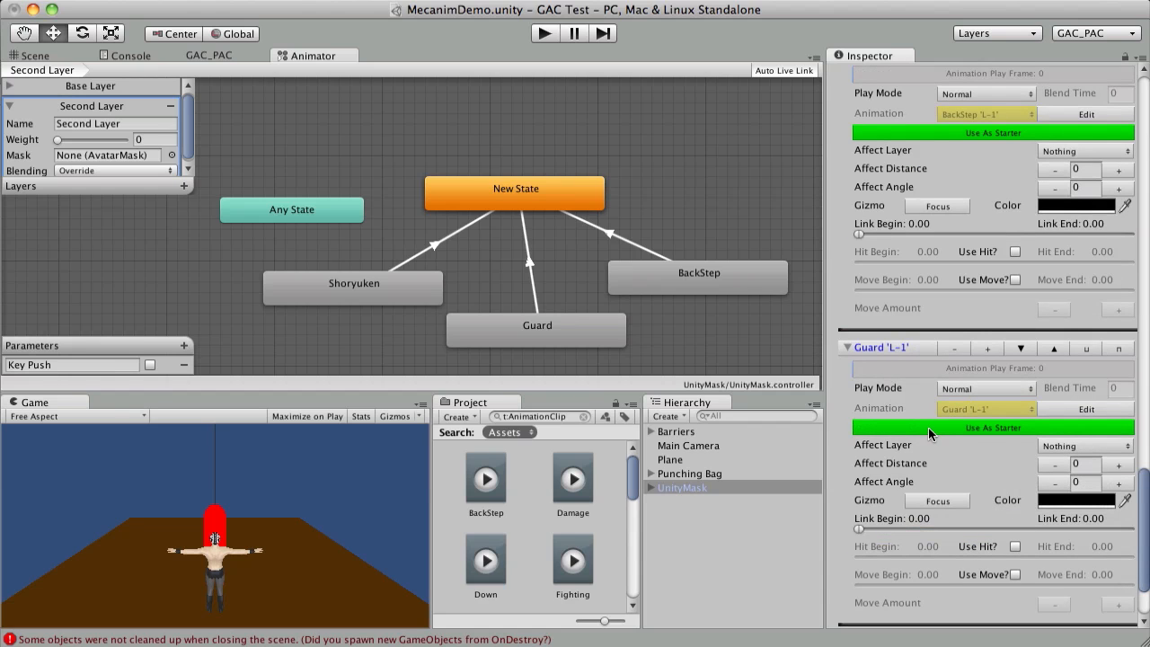
scroll(940, 432, down, 2)
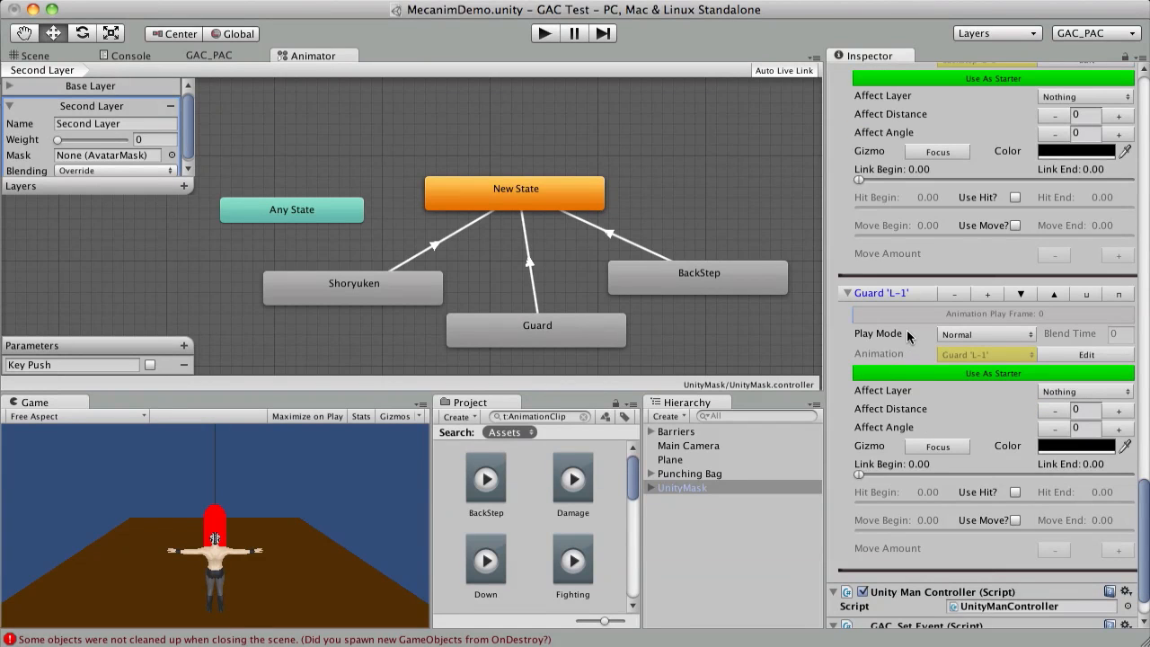
scroll(1001, 469, down, 1)
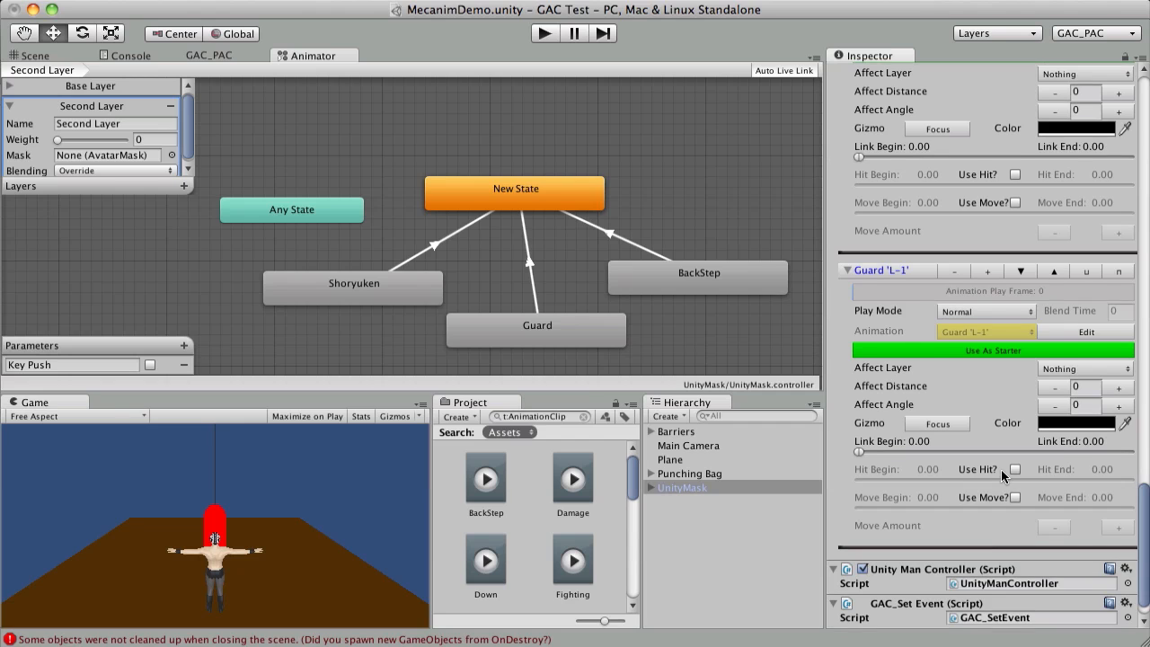
click(966, 350)
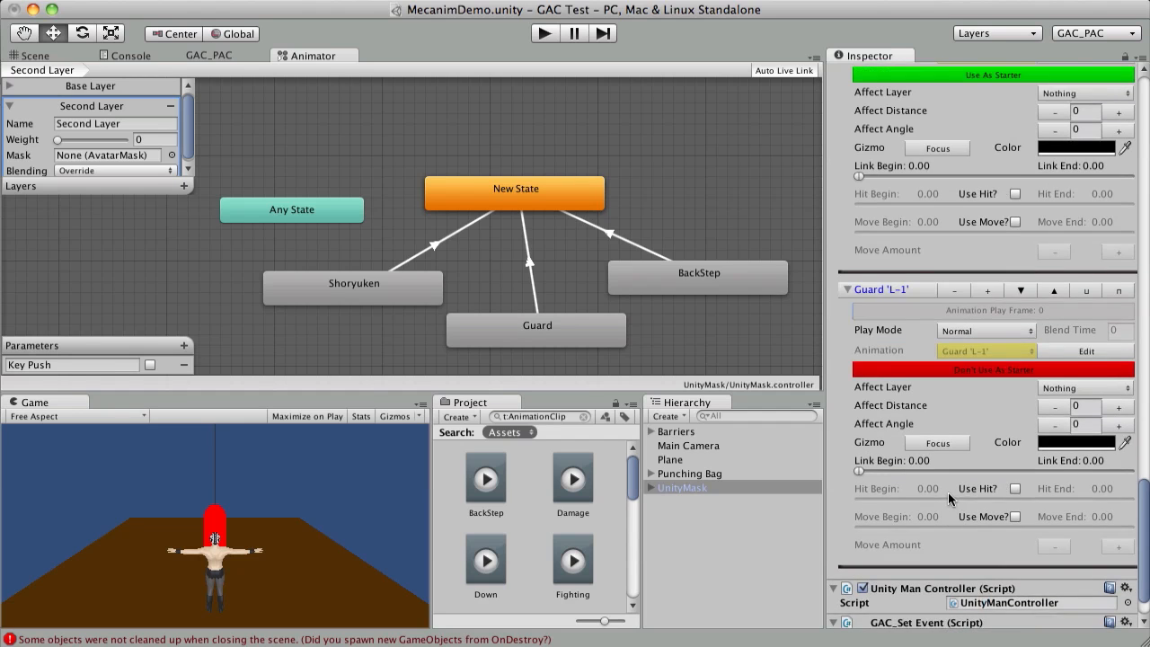
- Open the X key activator for editing in the activators setup and check which starter animations it offers
scroll(951, 463, up, 10)
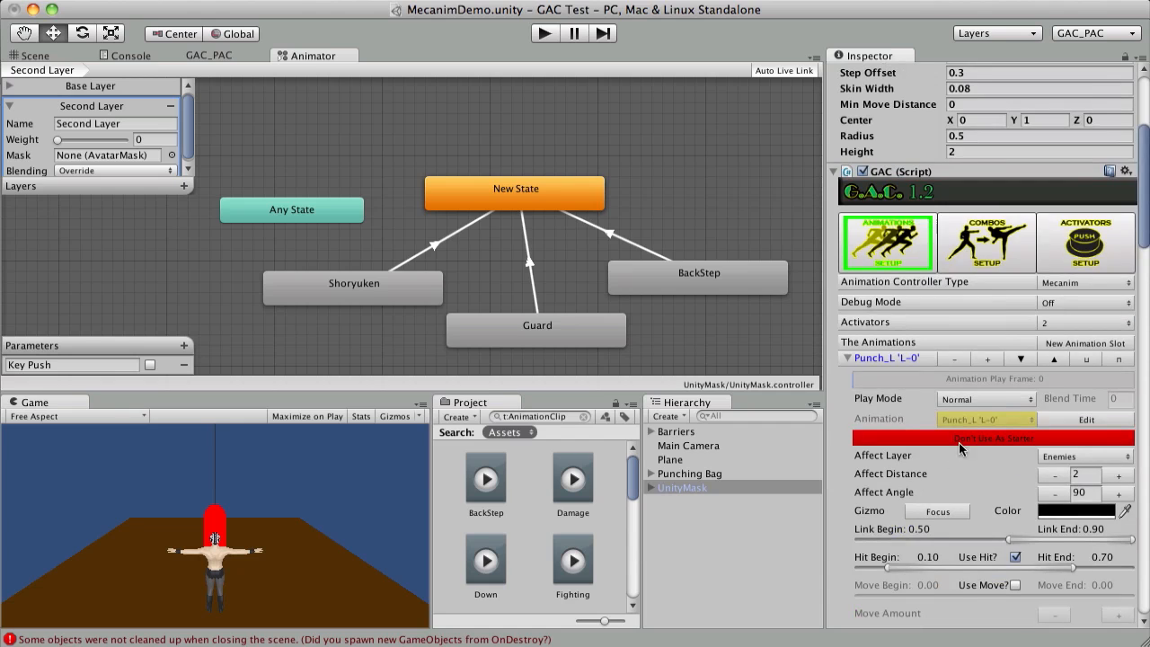
click(1074, 256)
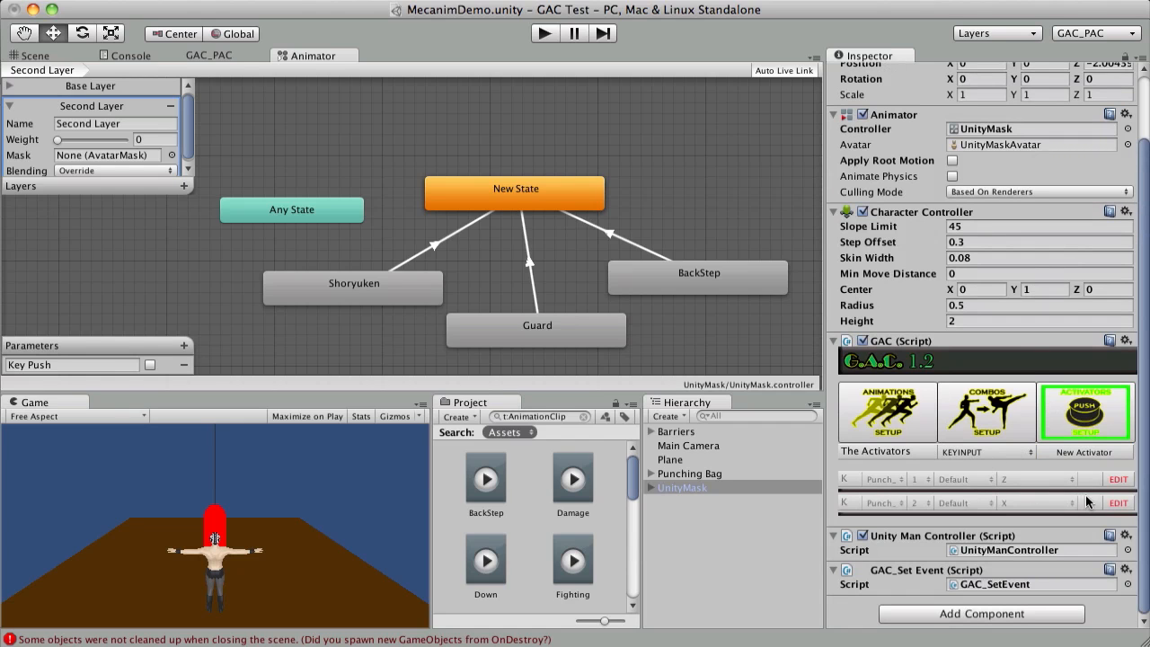
click(1118, 503)
scroll(907, 499, up, 1)
click(885, 538)
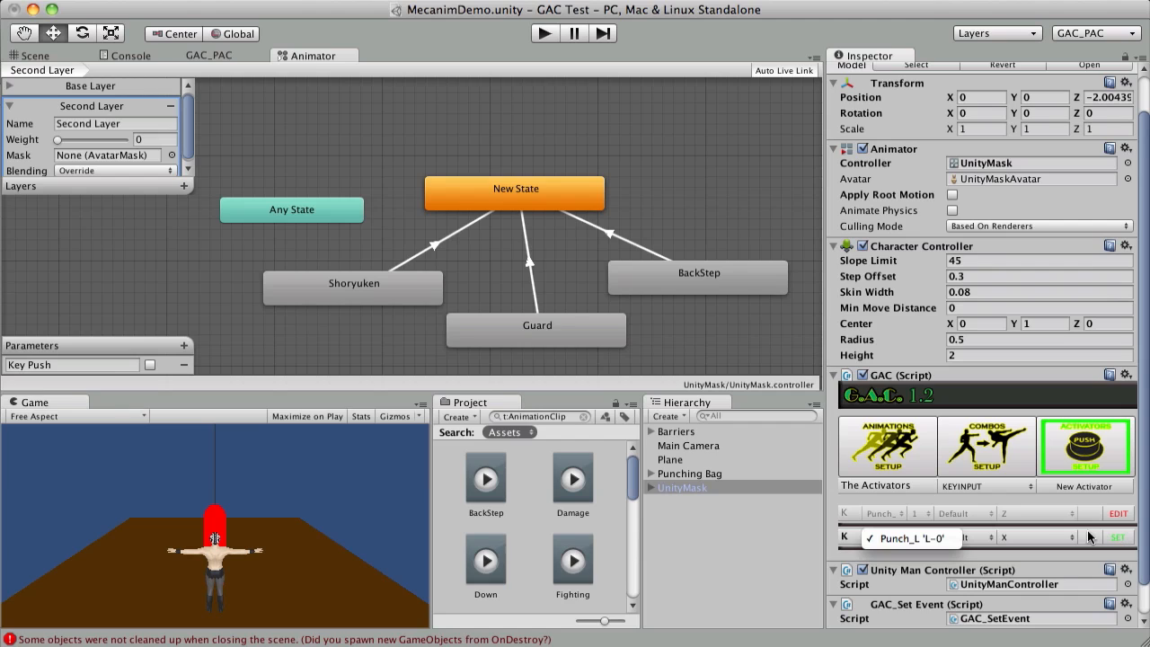
click(1029, 558)
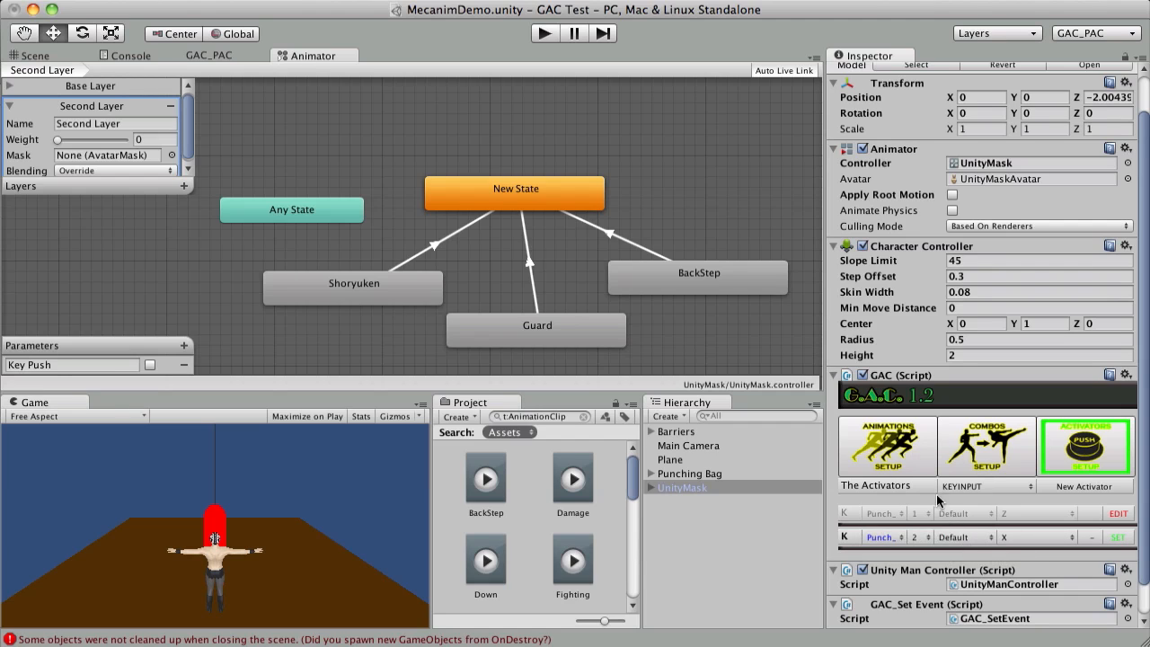
- Add Guard 'L-1' as a starter animation in the combos setup
click(916, 447)
click(986, 441)
scroll(935, 526, down, 2)
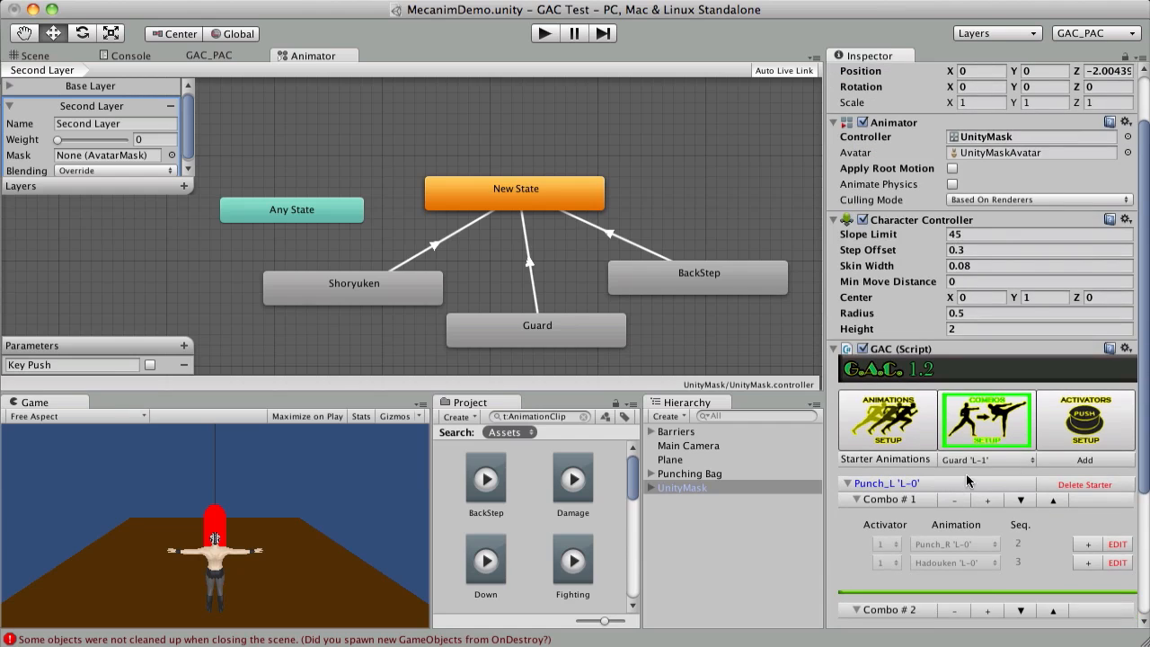
click(1076, 462)
- Assign Guard to the X key activator in the activators setup and set it
click(1104, 410)
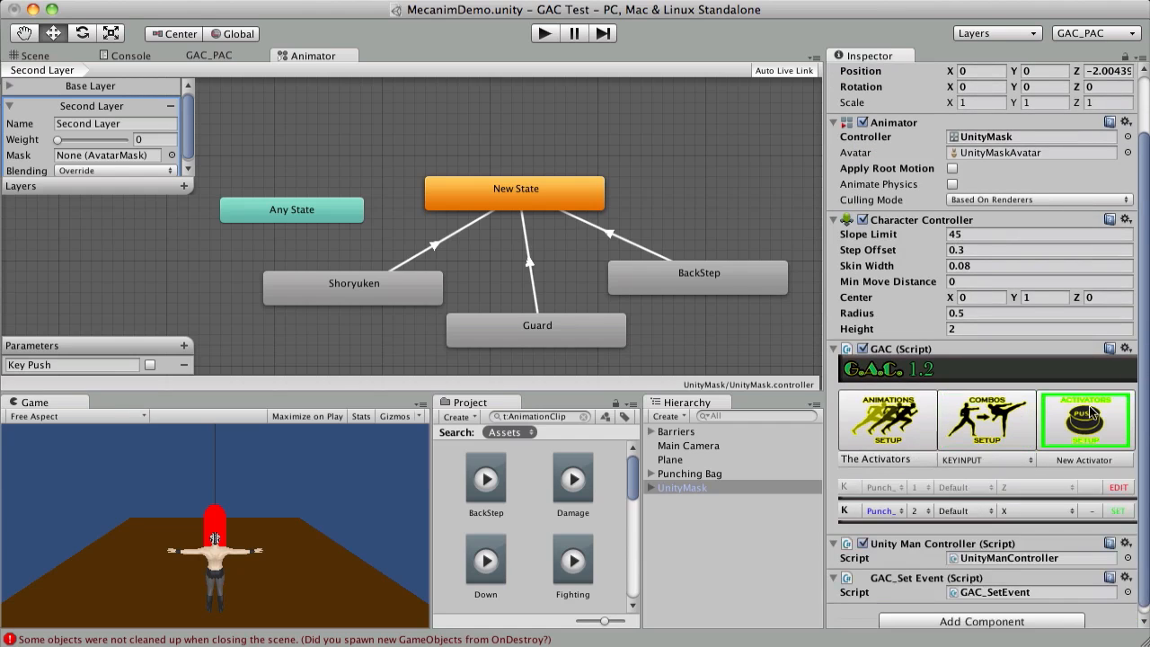
click(897, 511)
click(907, 528)
click(1118, 511)
- Play the scene and test the Guard animation repeatedly through its X activator
click(542, 35)
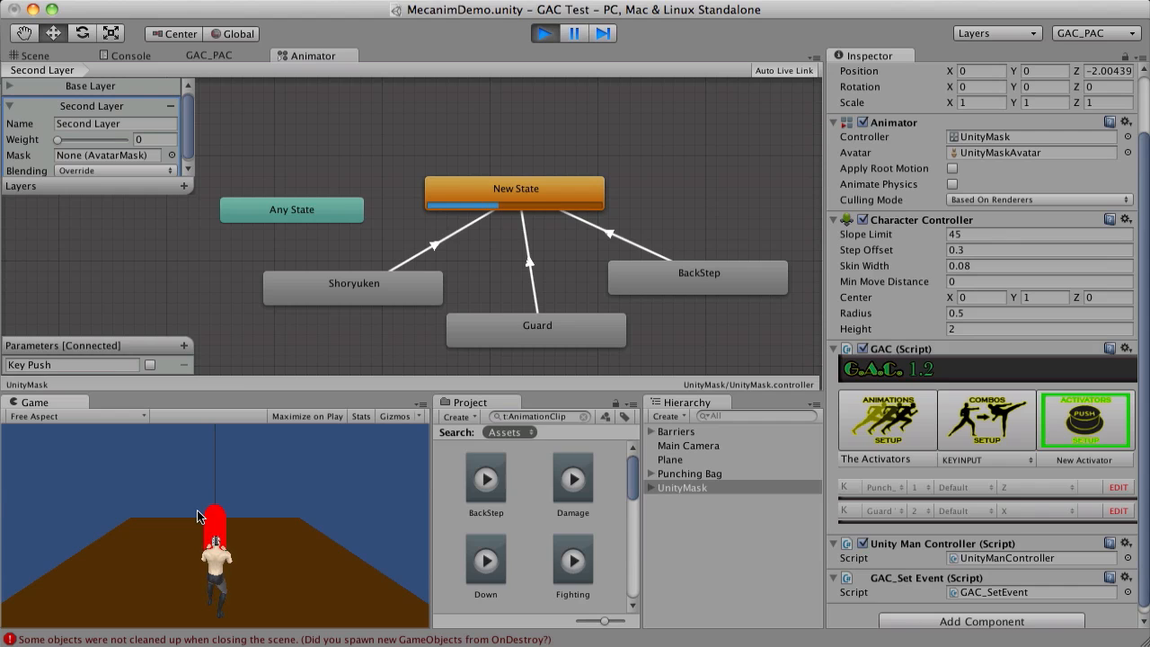
key(x)
key(x)
key(x)
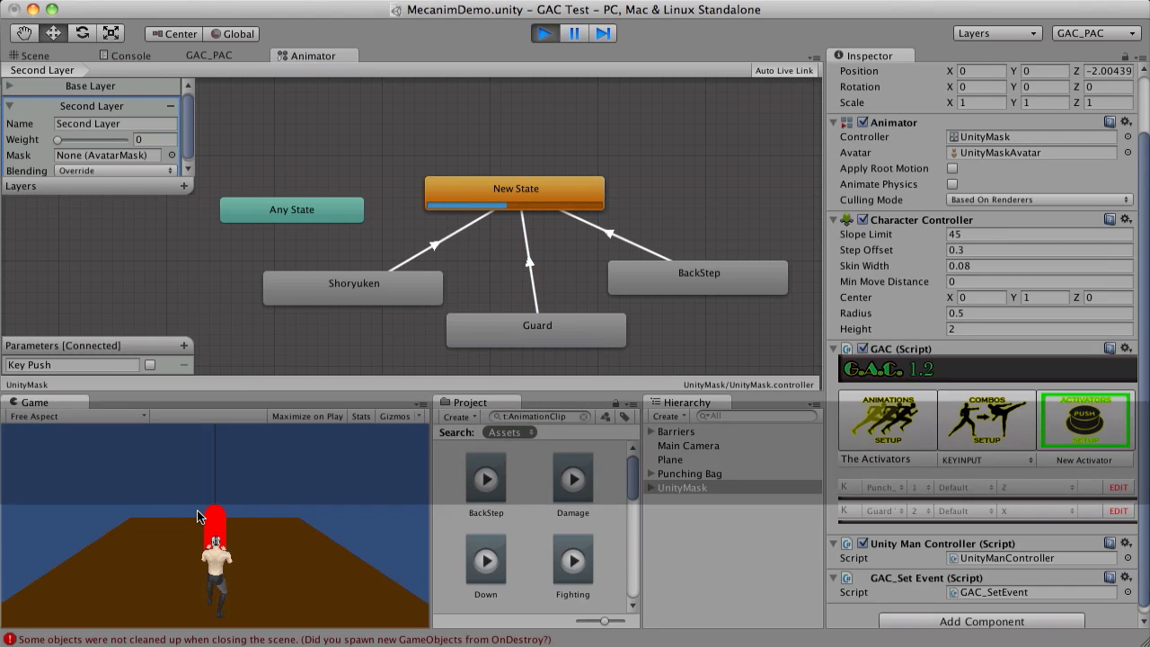
key(x)
key(x)
key(x)
key(x)
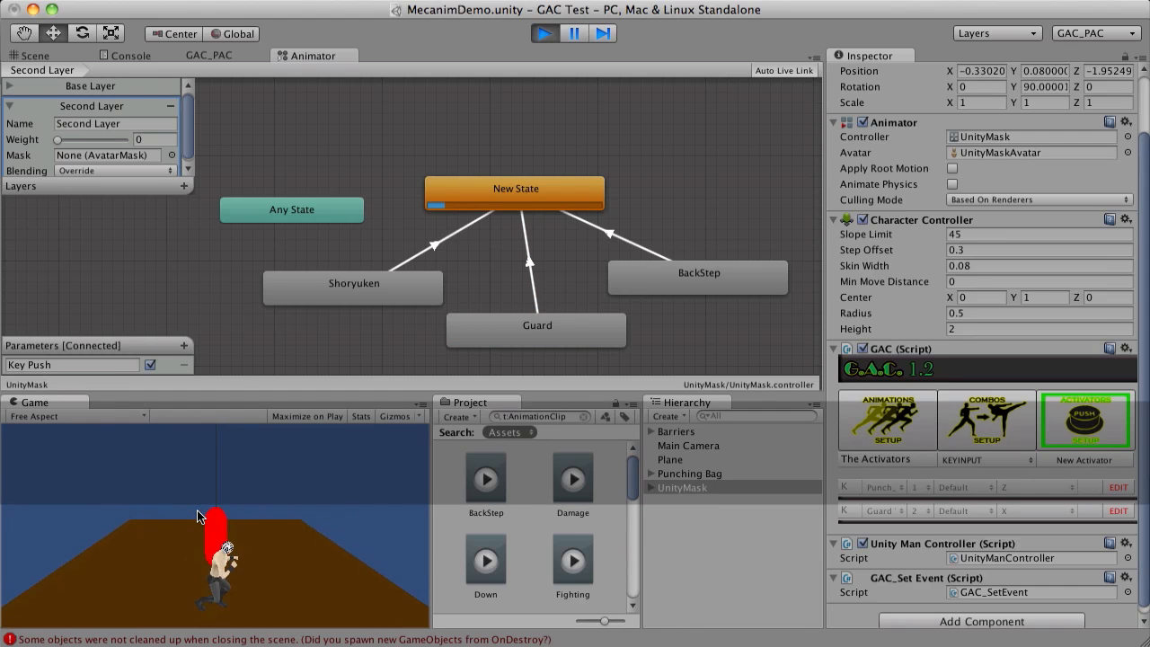
key(x)
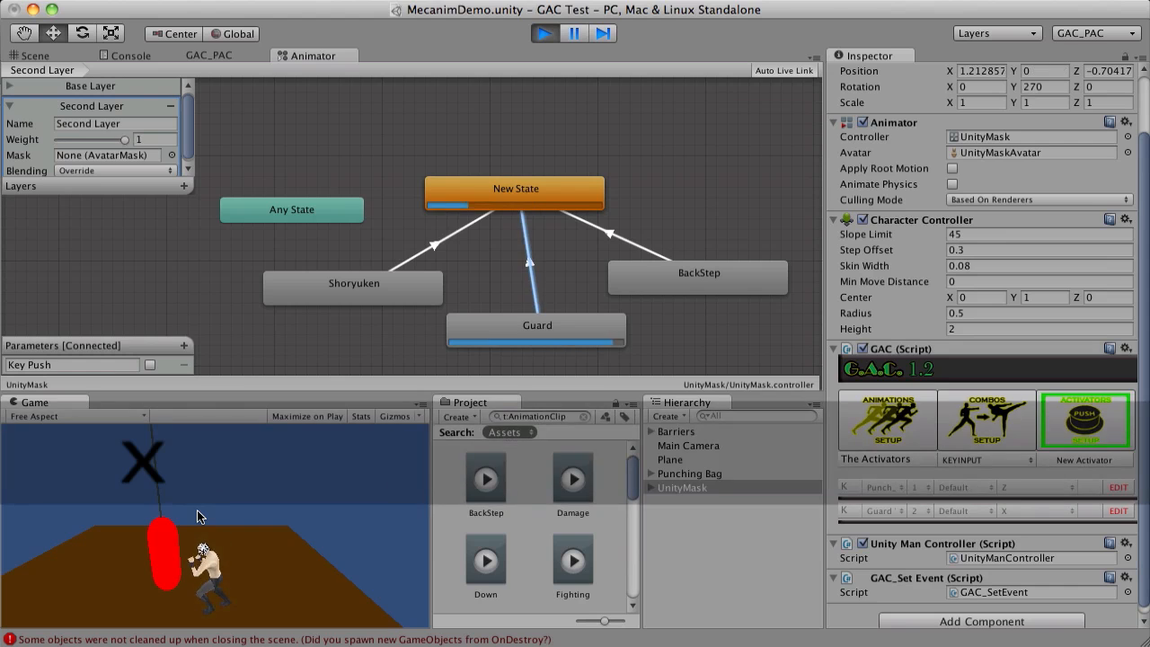
- Test the Z-activated punch combo together with the X-activated Guard, and stop playing the scene
key(z)
key(z)
key(z)
key(x)
key(x)
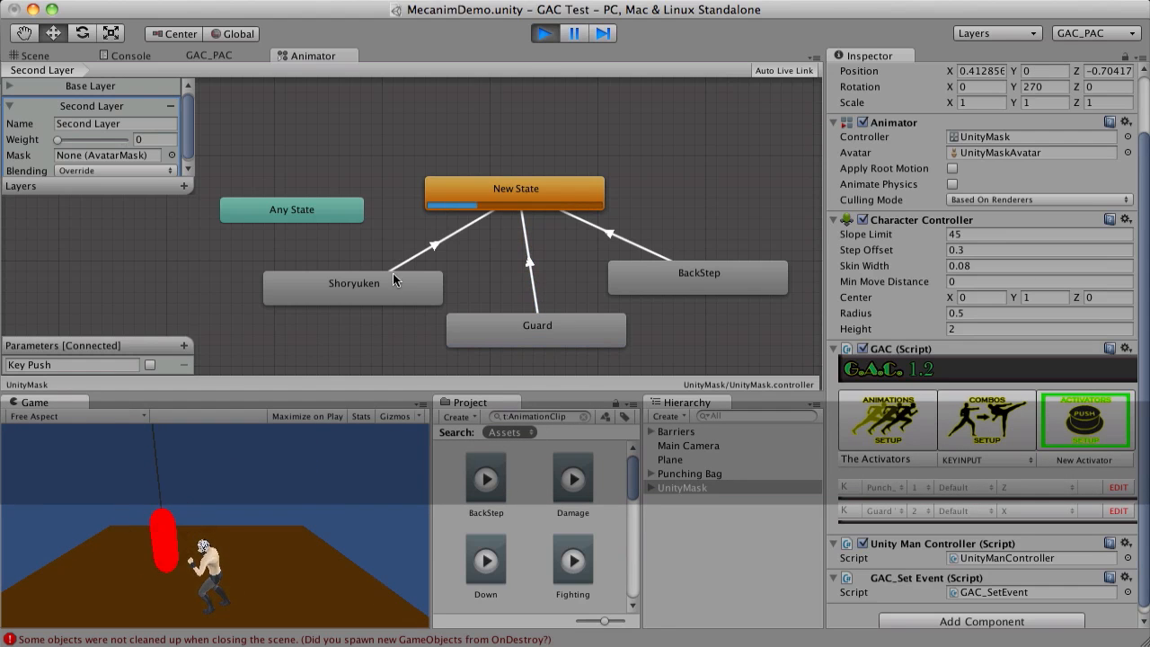
click(545, 36)
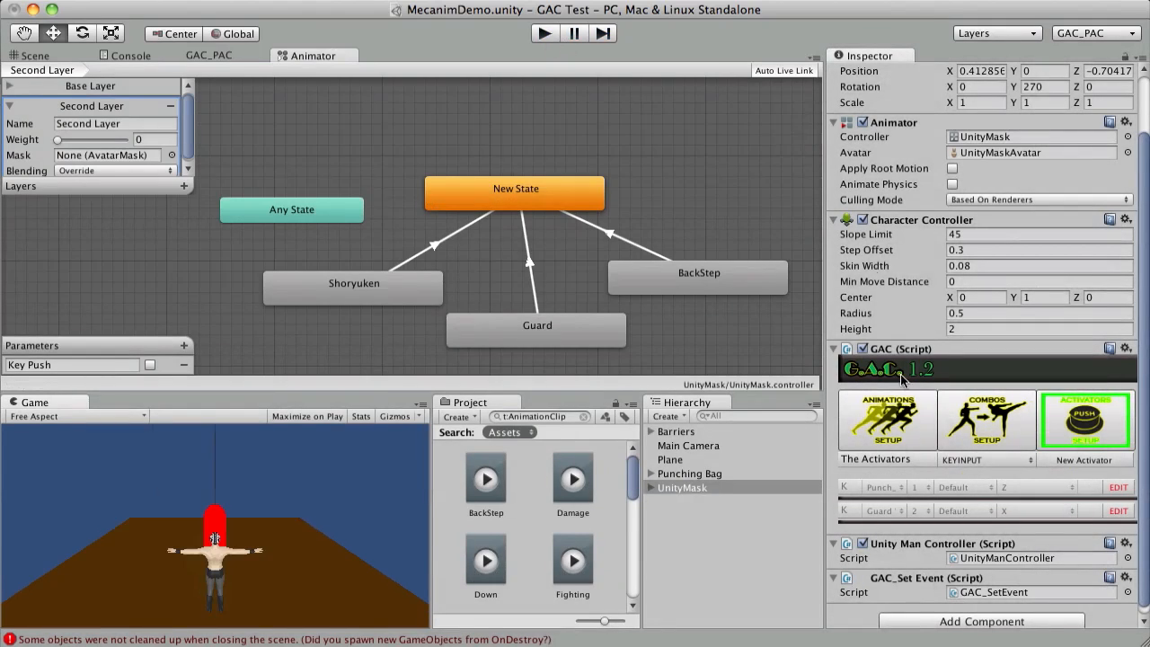
- Mark BackStep 'L-1' as a starter in the animation setup and set its link range from 0.50 to 0.90
click(912, 418)
scroll(934, 450, down, 15)
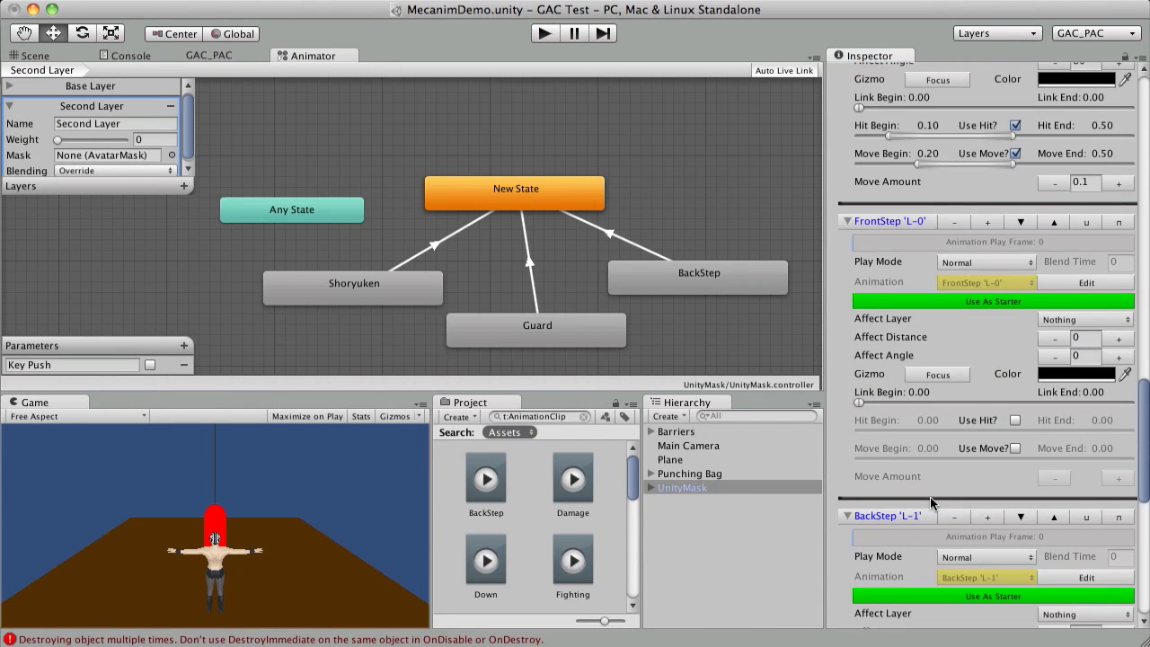
scroll(930, 497, down, 5)
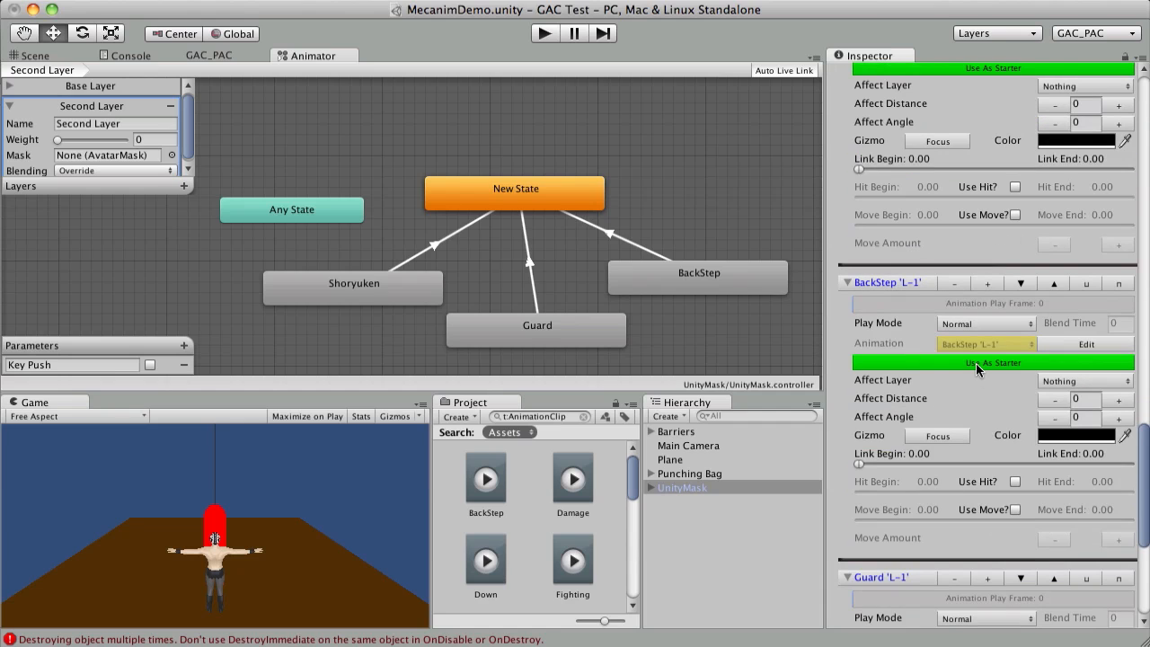
click(976, 363)
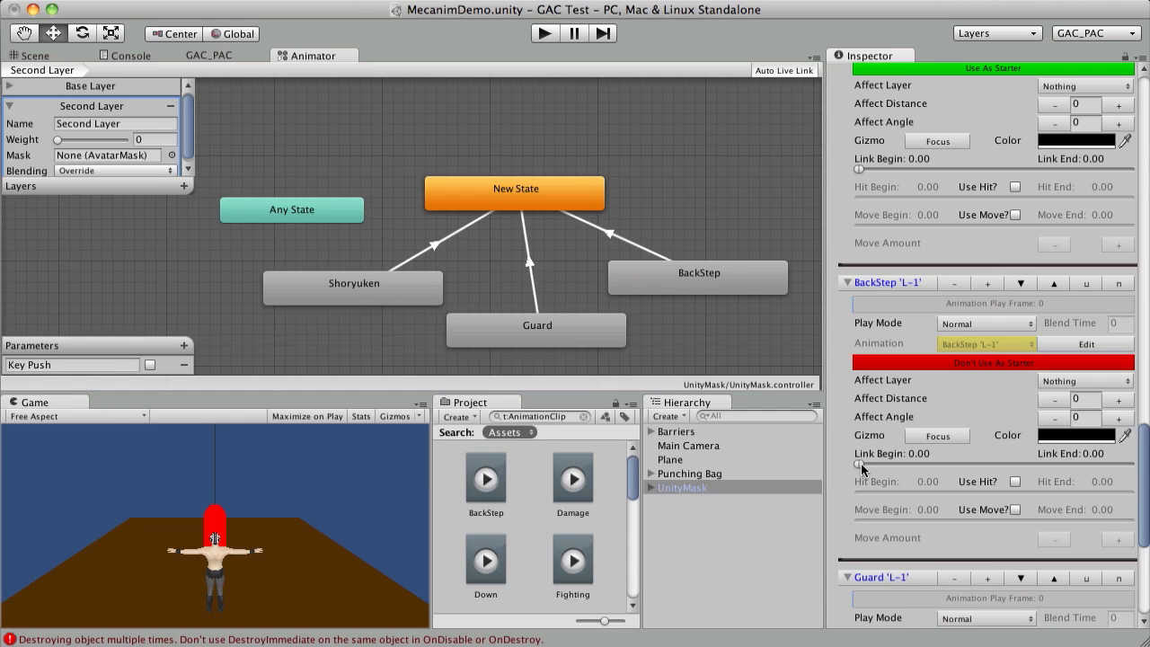
drag(861, 464, 1027, 483)
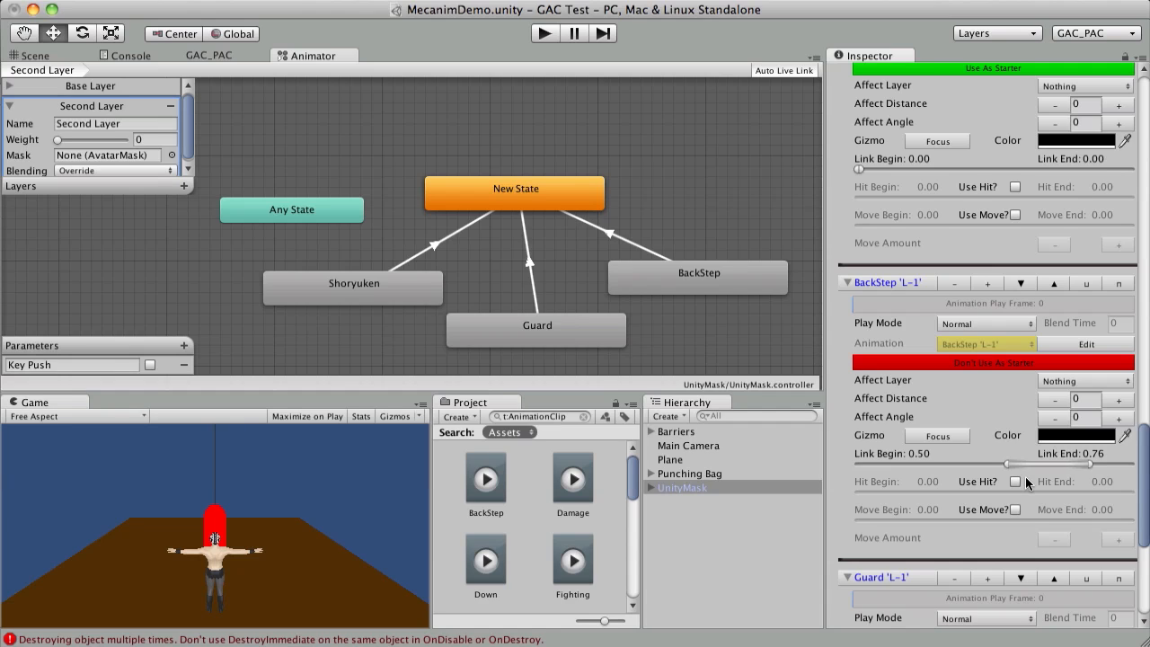
drag(1093, 466, 1134, 466)
- Enable movement for BackStep with a move range of 0.30 to 0.50 and a move amount of -0.3
click(1016, 510)
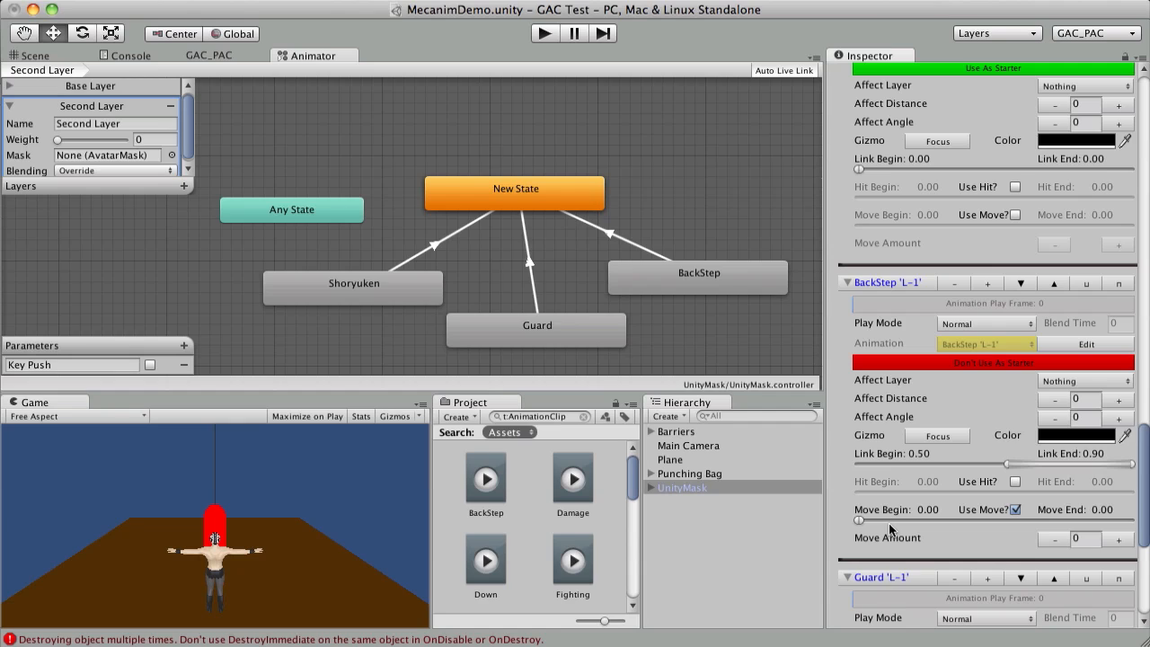
drag(922, 530, 1003, 535)
drag(1030, 521, 1012, 520)
click(1090, 542)
text(0.3)
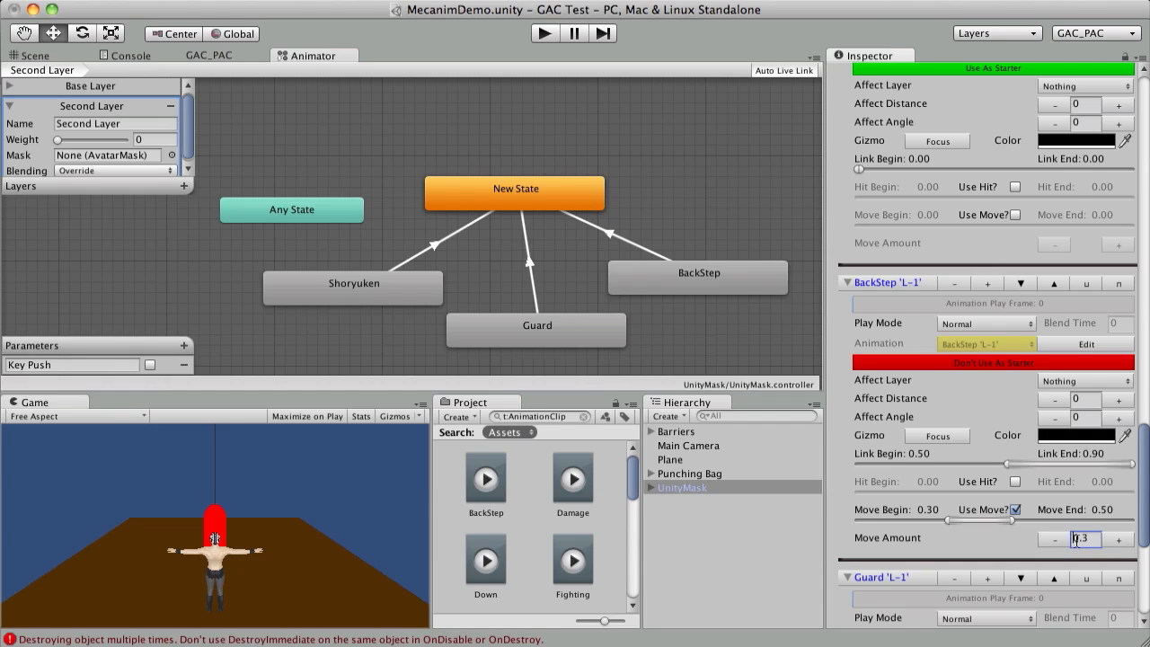
text(-)
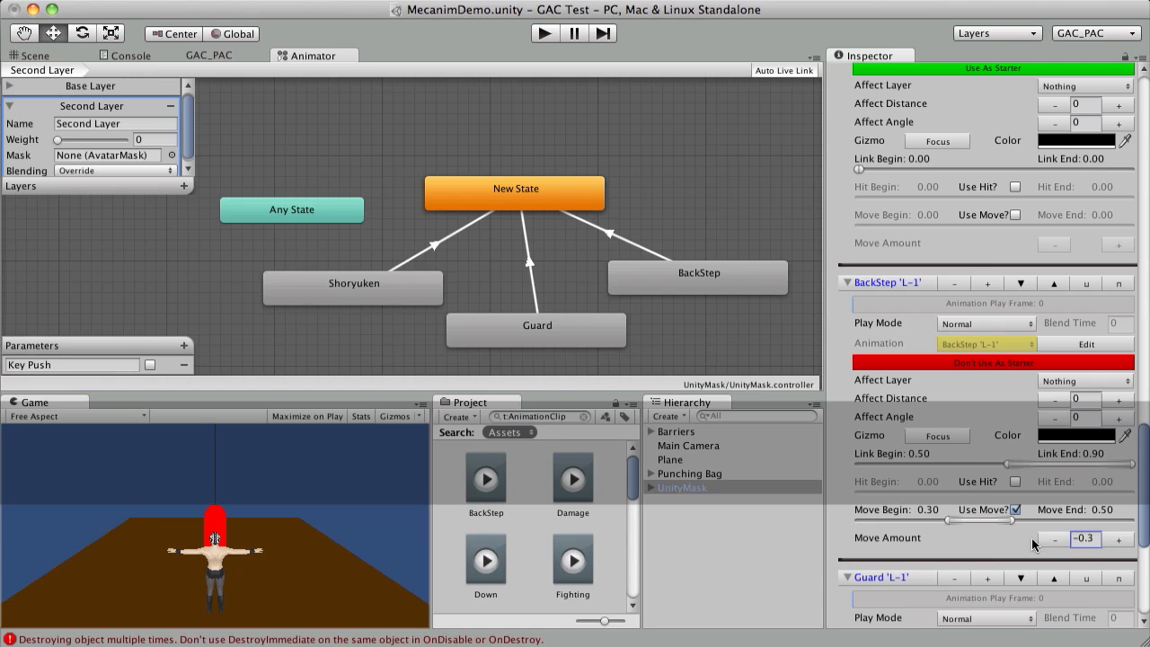
- Enable movement for FrontStep 'L-0' with a move range of 0.35 to 0.50 and a move amount of 0.3
scroll(904, 491, down, 1)
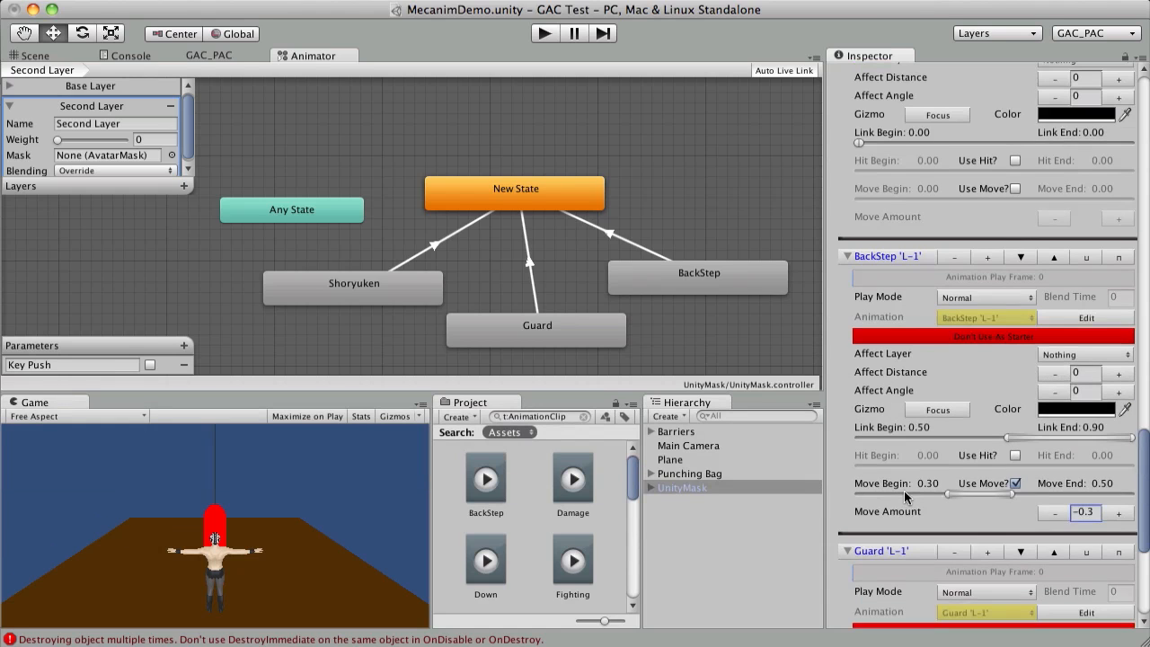
scroll(905, 490, up, 3)
scroll(905, 488, up, 3)
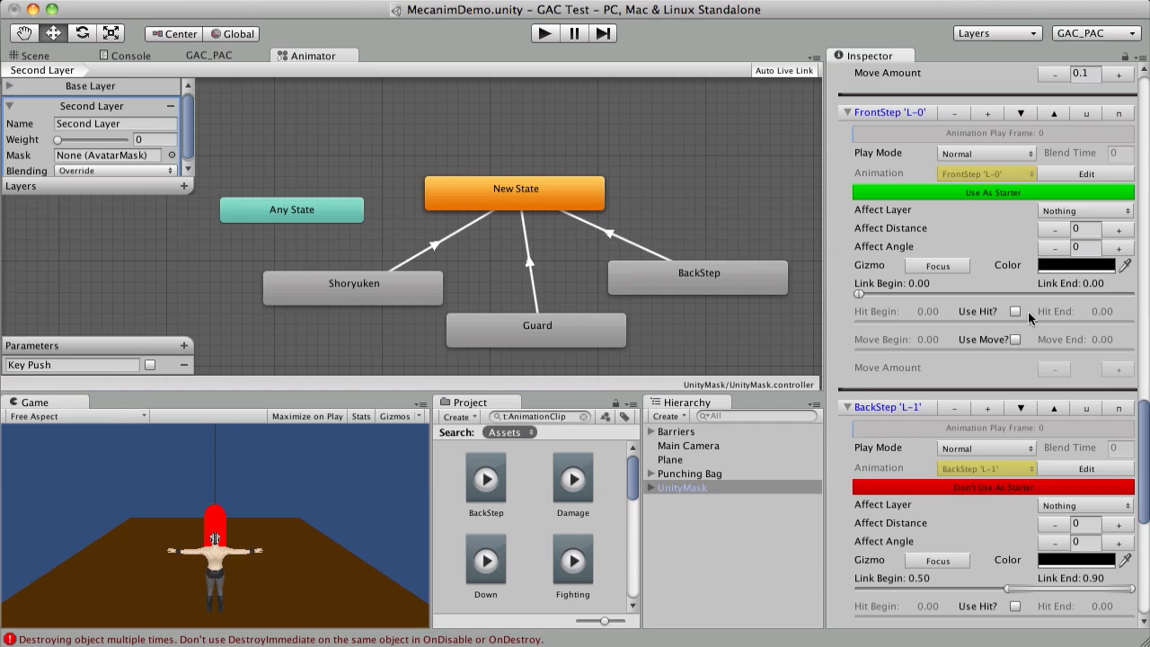
click(1013, 339)
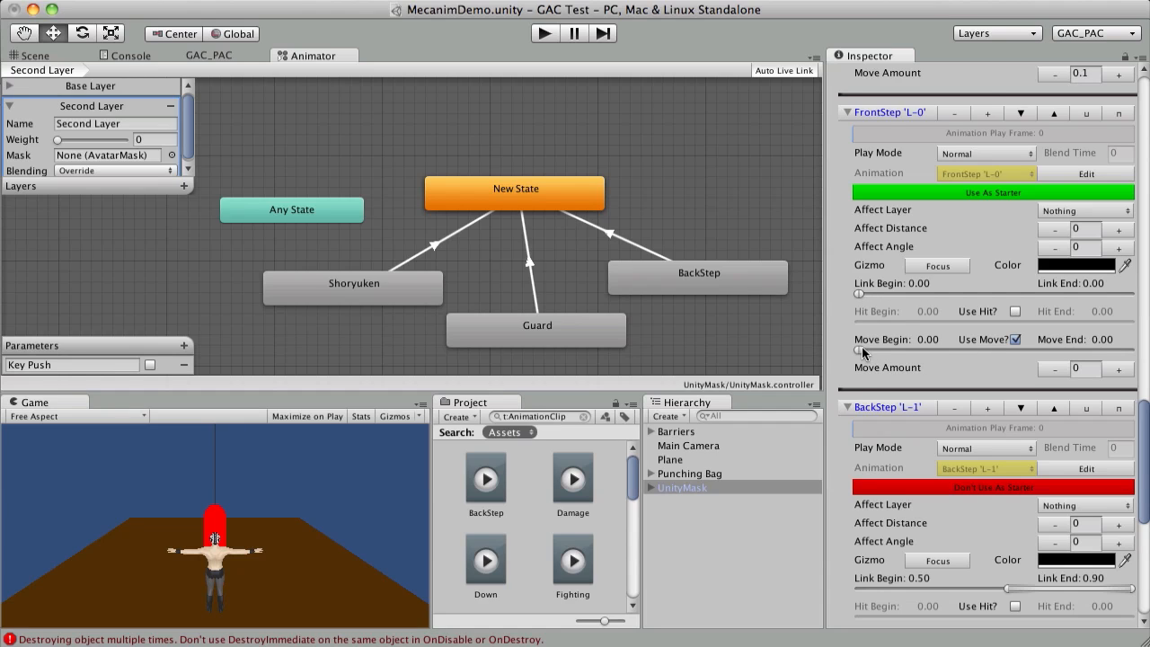
drag(860, 349, 999, 373)
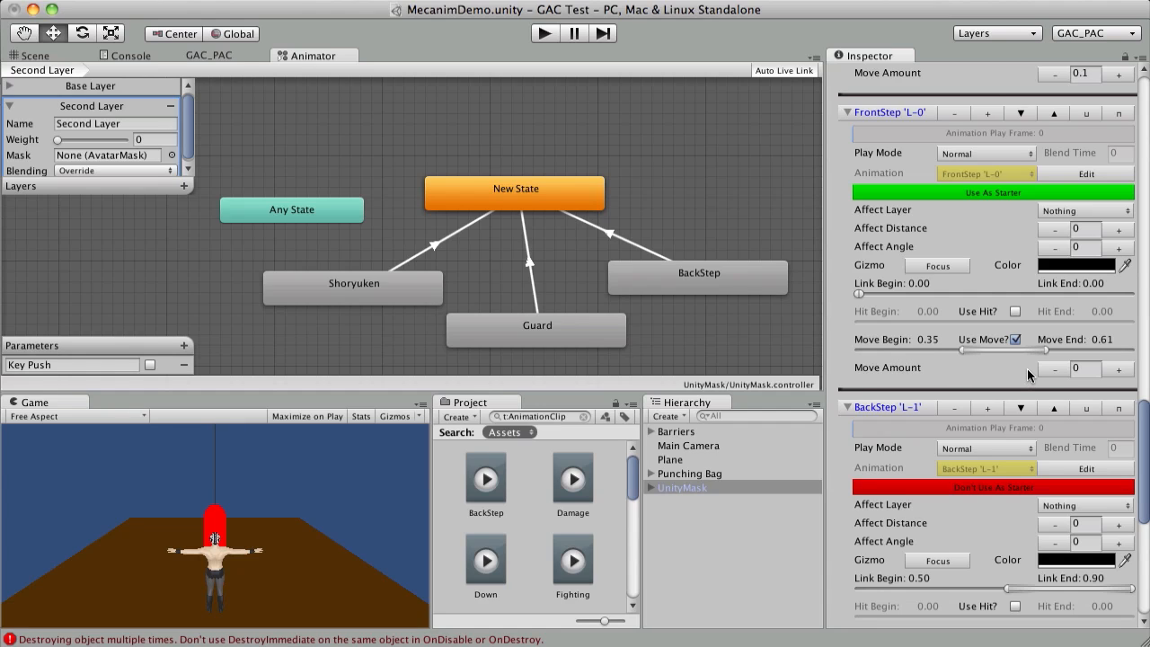
drag(1047, 349, 1012, 350)
click(1079, 369)
text(.3)
- Review the FrontStep, BackStep and Guard settings in the animation setup
scroll(1084, 548, down, 3)
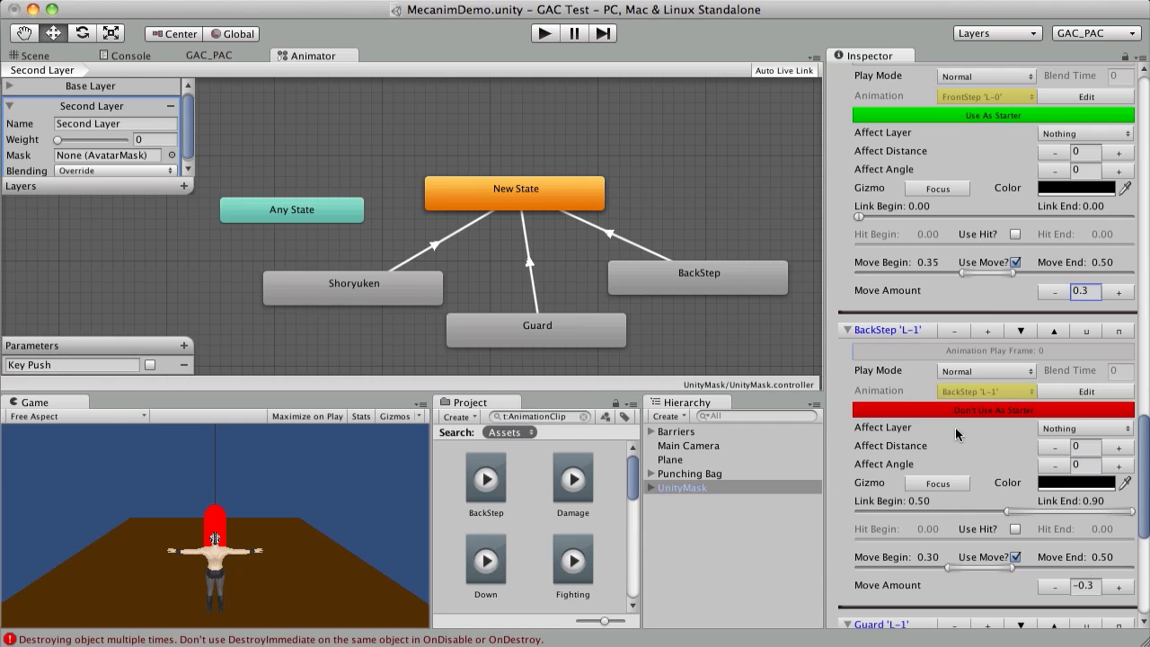
scroll(970, 443, down, 10)
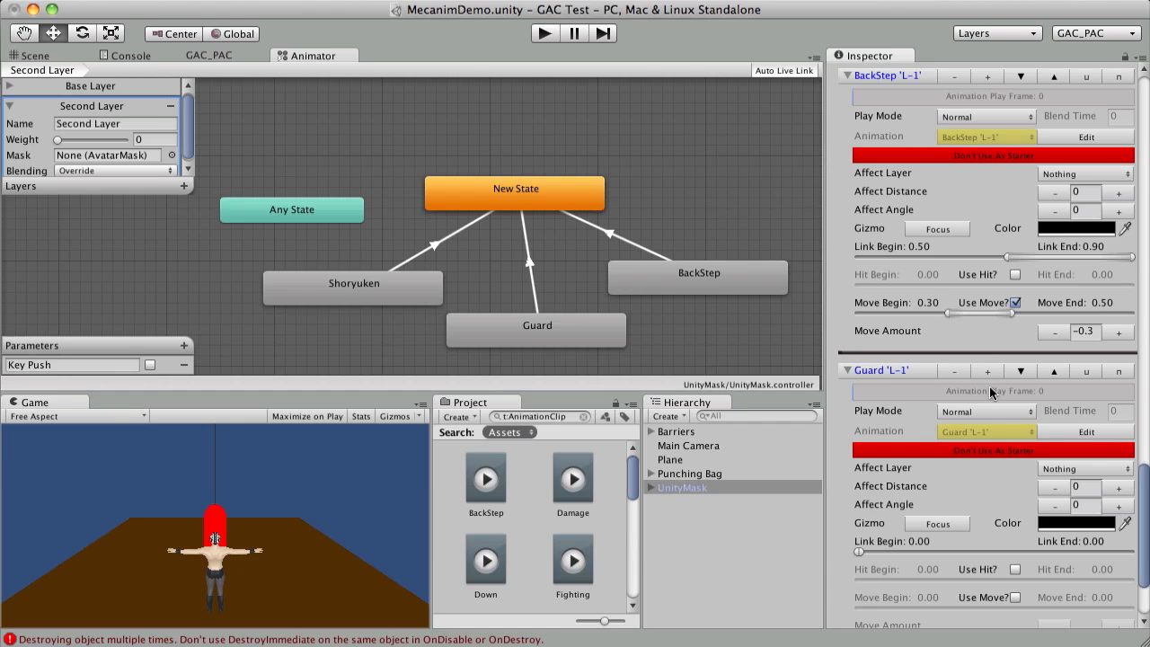
scroll(992, 391, down, 2)
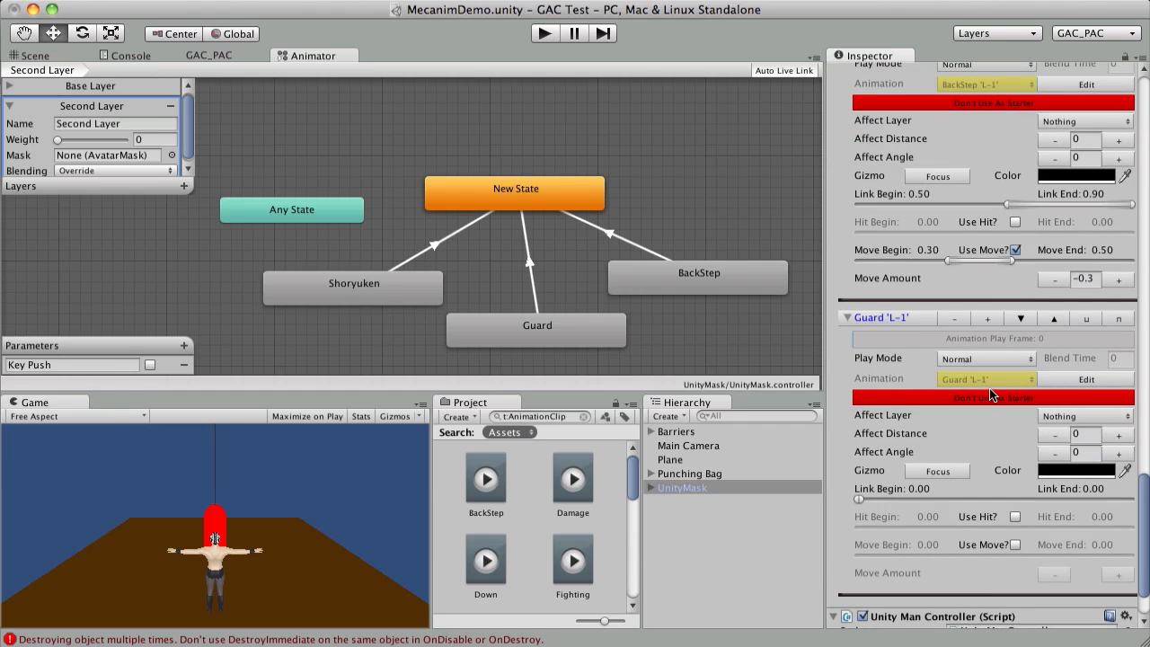
scroll(990, 388, up, 3)
scroll(989, 388, down, 5)
scroll(990, 388, up, 8)
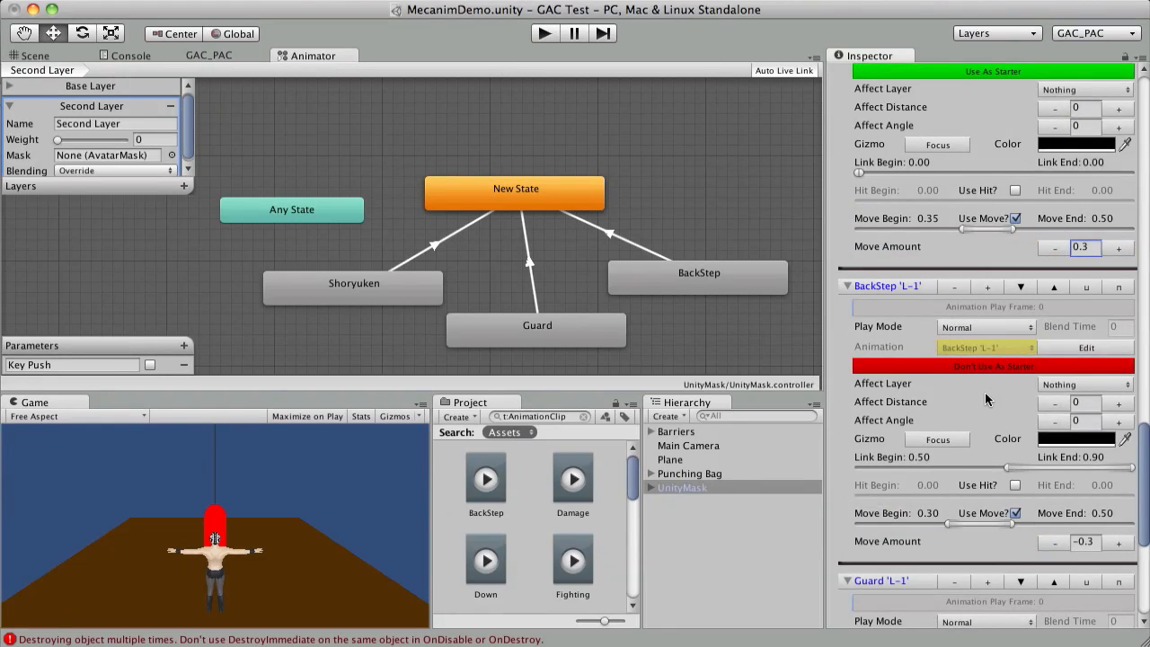
scroll(986, 399, up, 1)
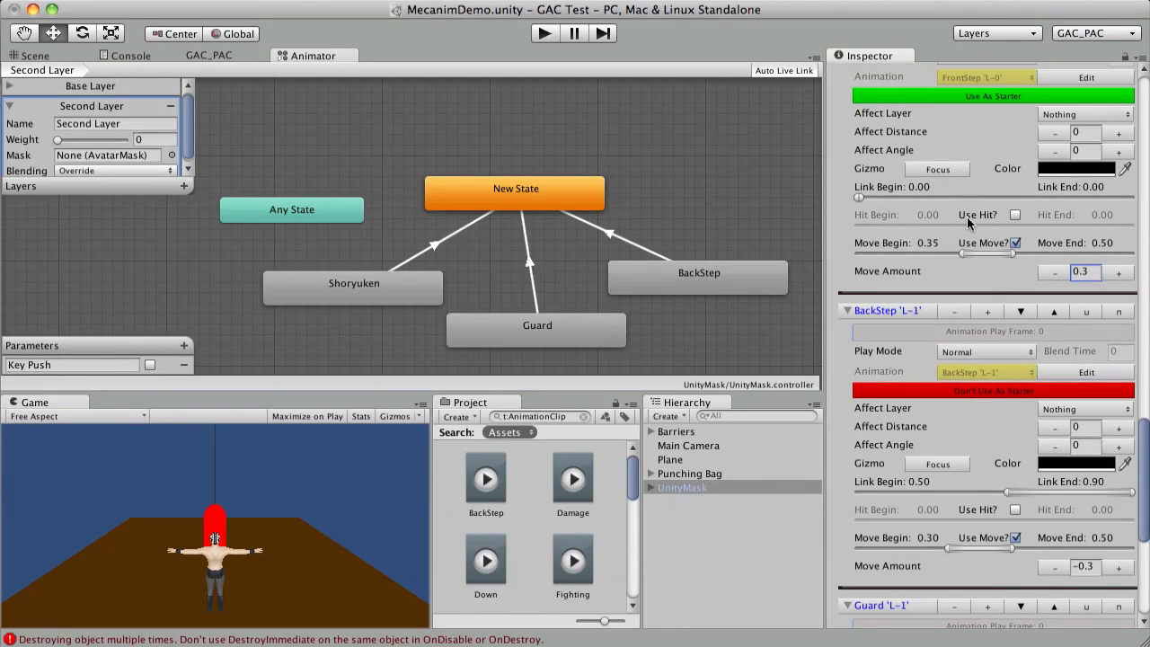
scroll(979, 238, up, 6)
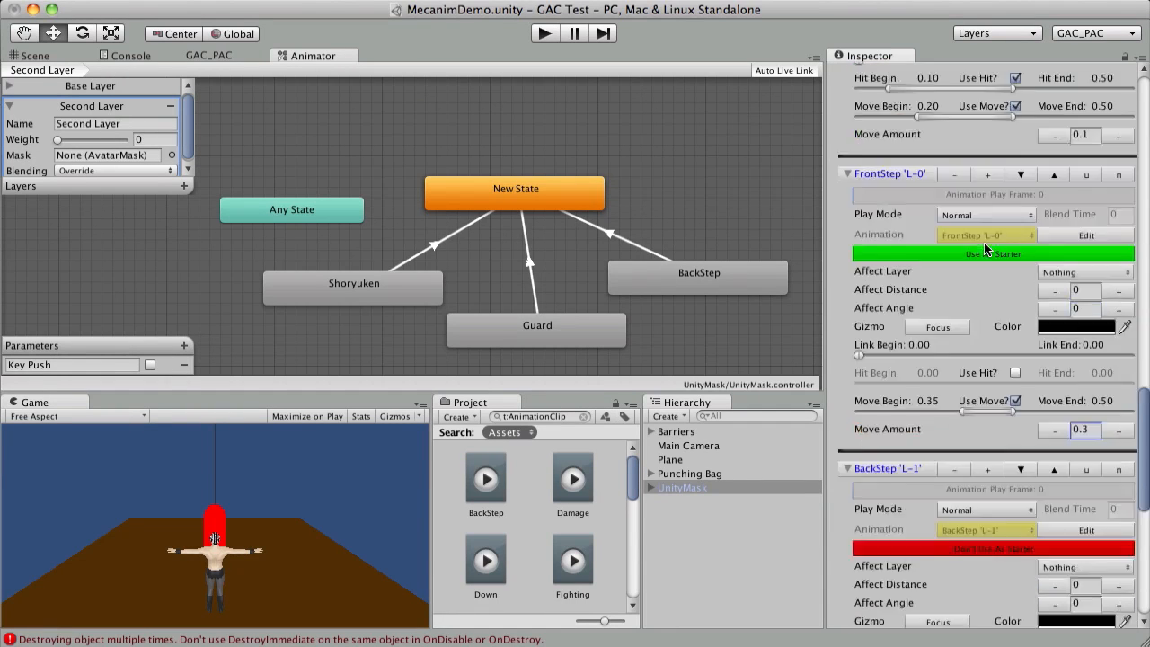
- Add a third combo to the Punch_L starter and set Punch_R 'L-0' with activator 1 as its sequence 2
scroll(985, 254, up, 20)
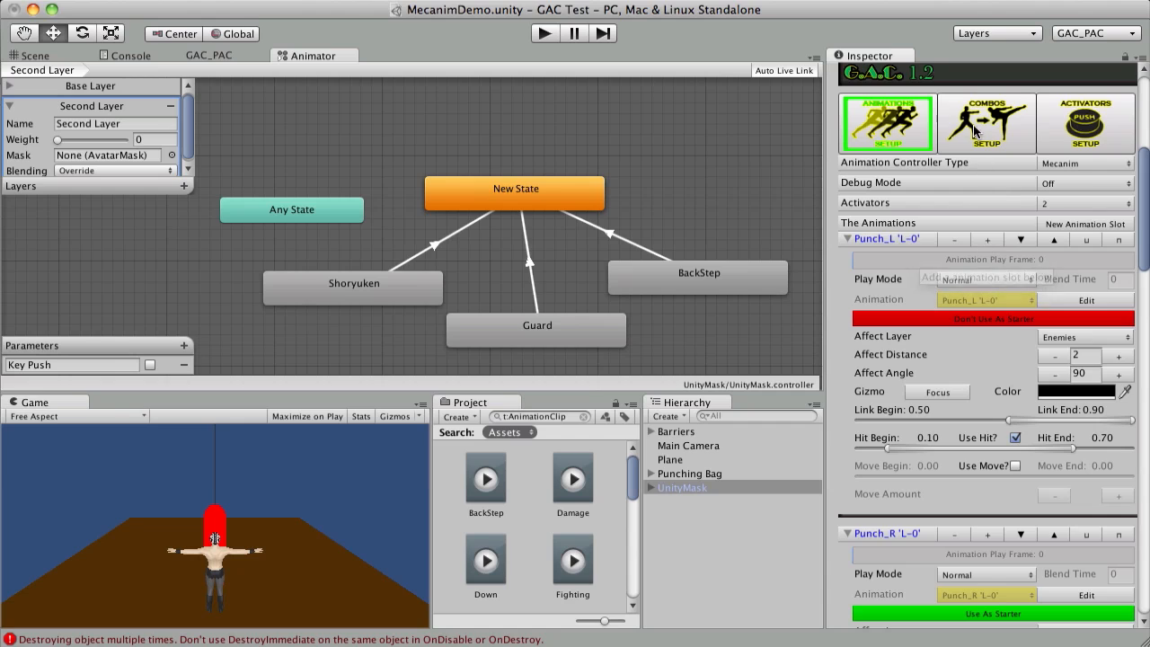
click(975, 132)
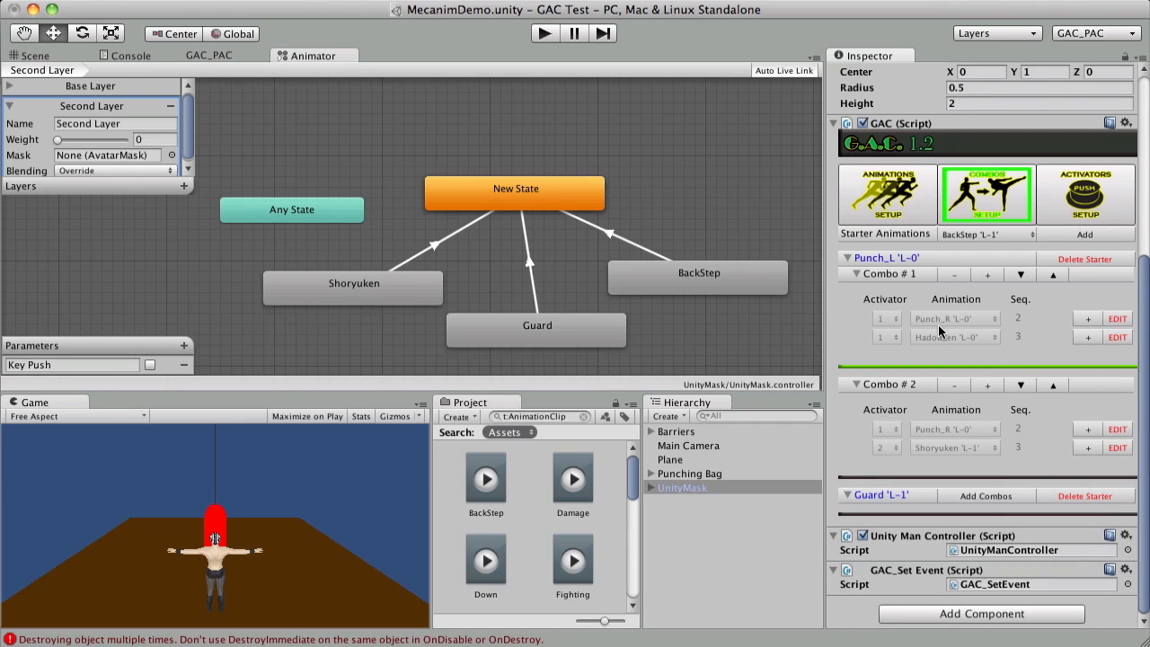
click(988, 384)
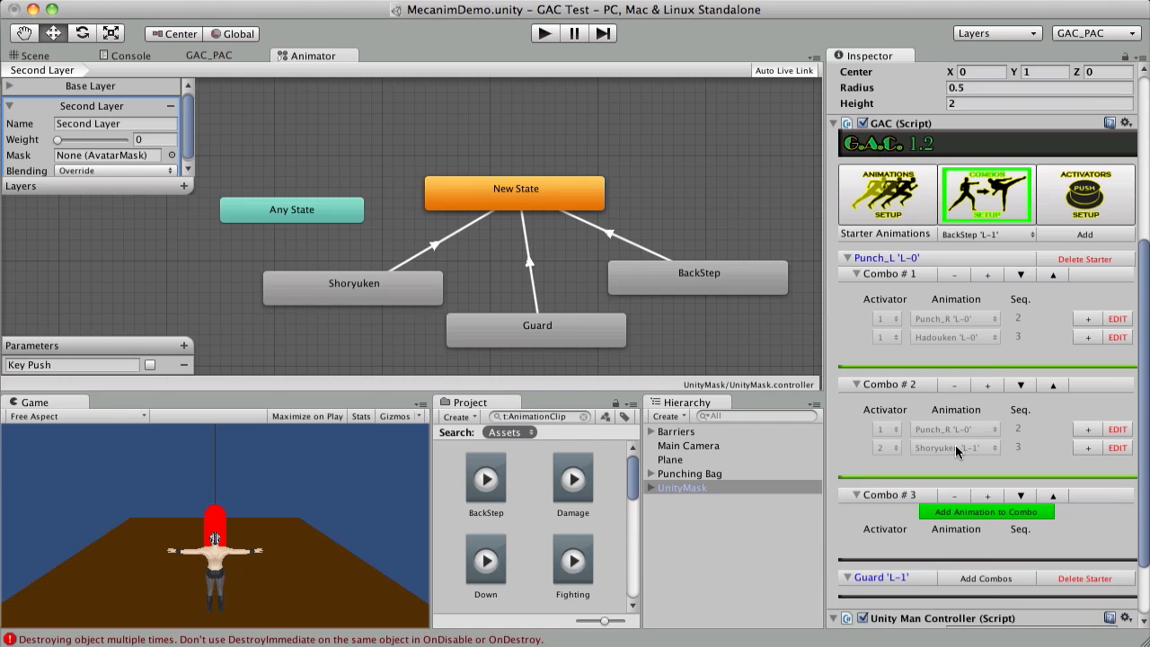
click(961, 512)
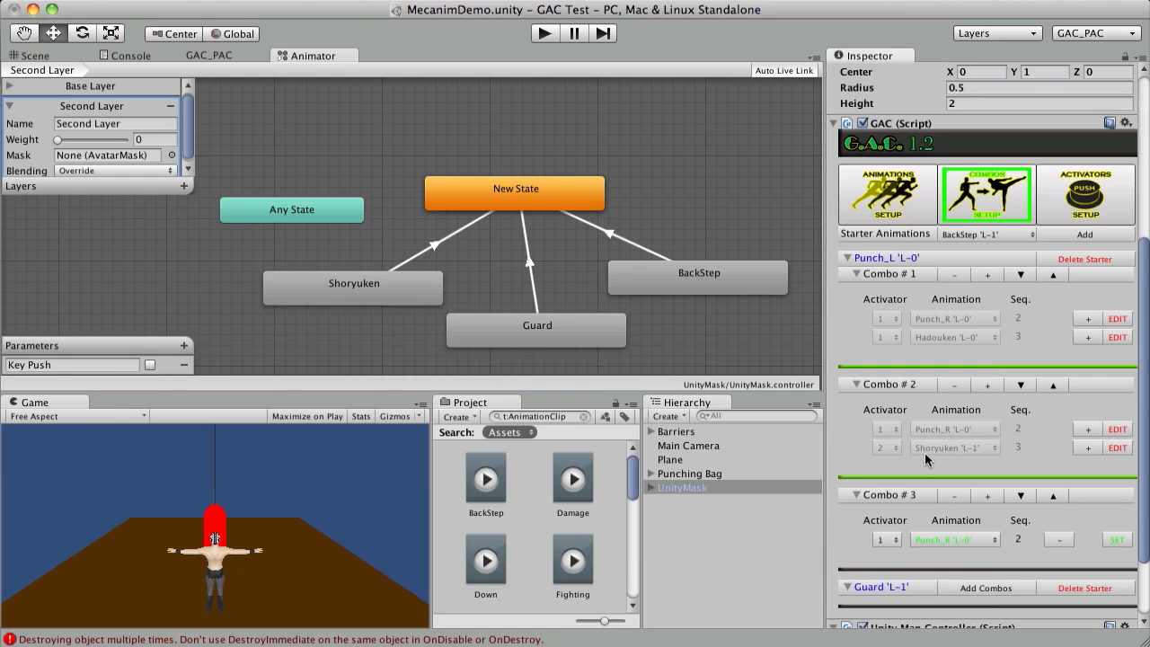
scroll(927, 453, down, 2)
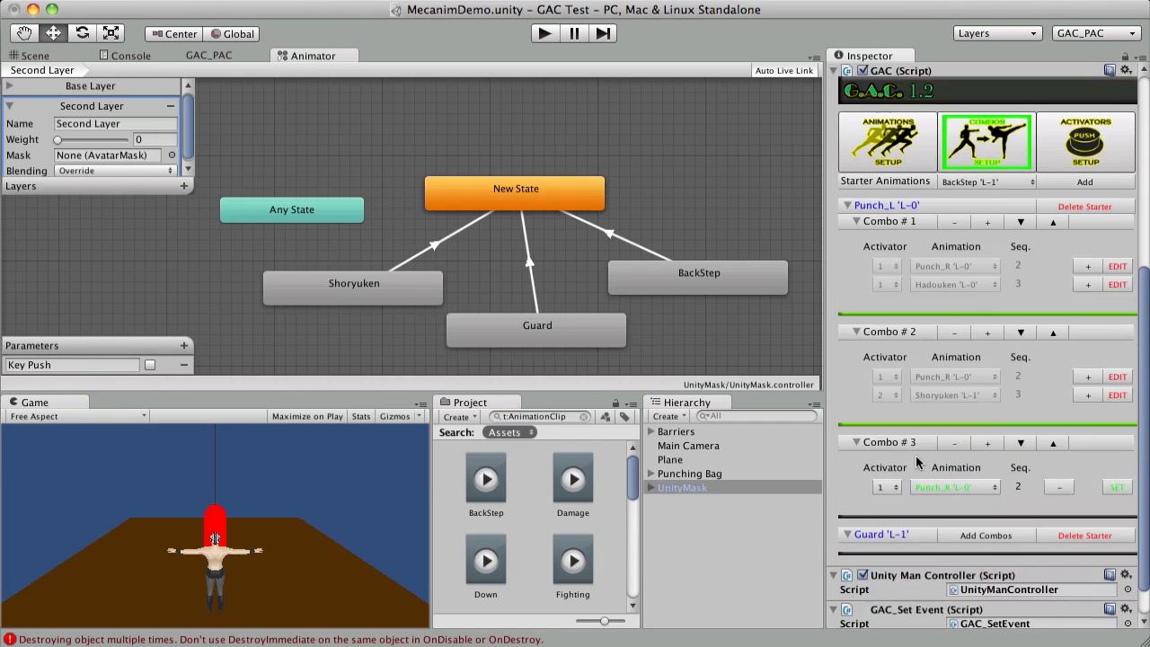
click(1111, 487)
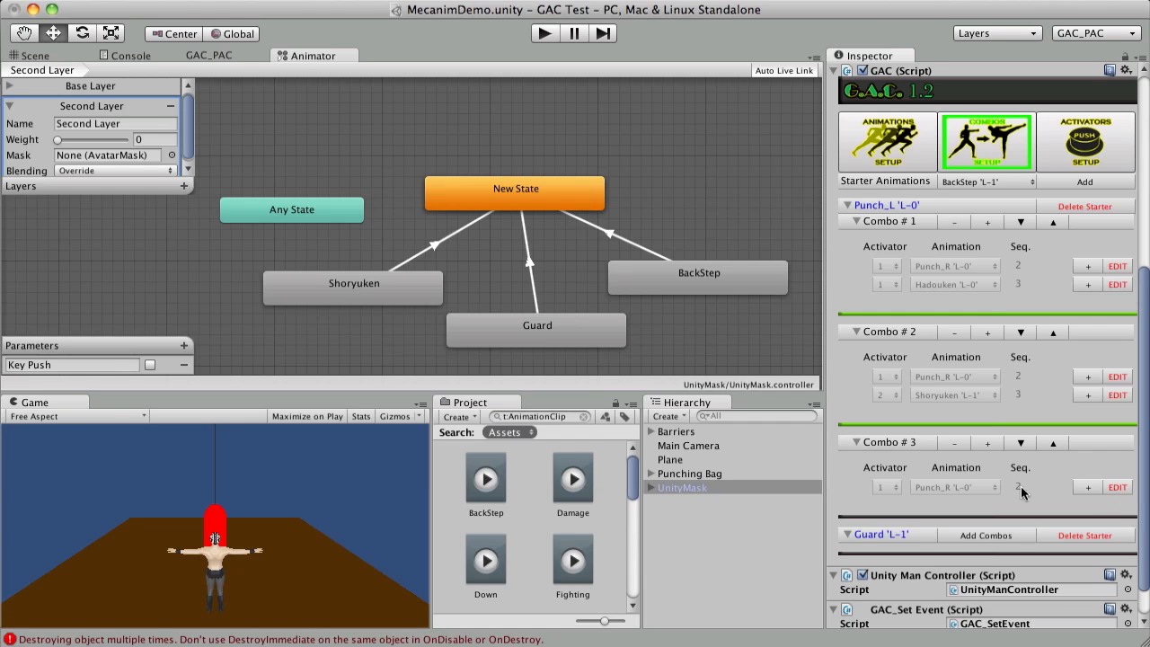
- Add a sequence 3 slot to Combo #3 and raise the number of activators to 3 in the animation setup
click(1089, 487)
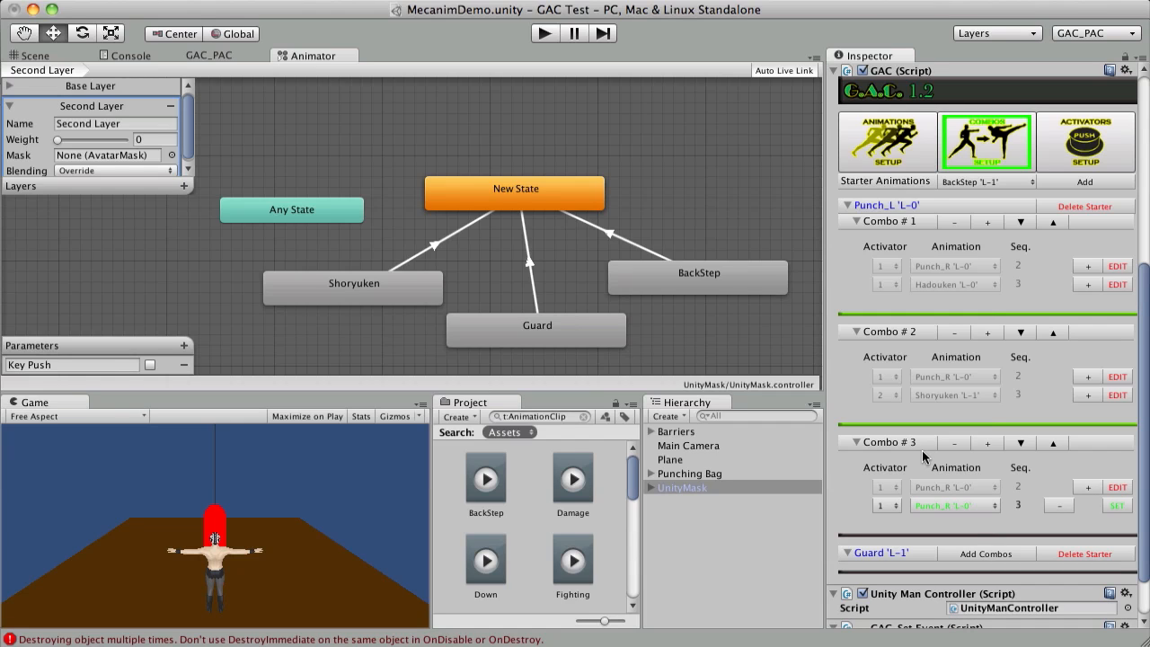
click(884, 506)
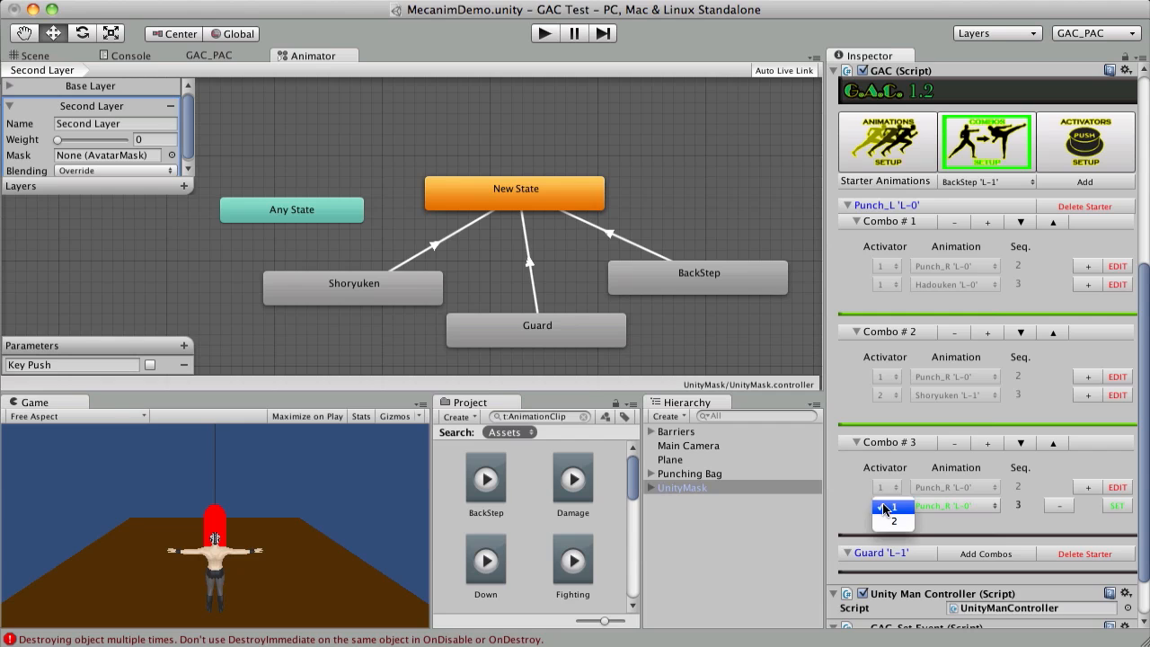
click(982, 524)
scroll(939, 272, up, 1)
click(907, 189)
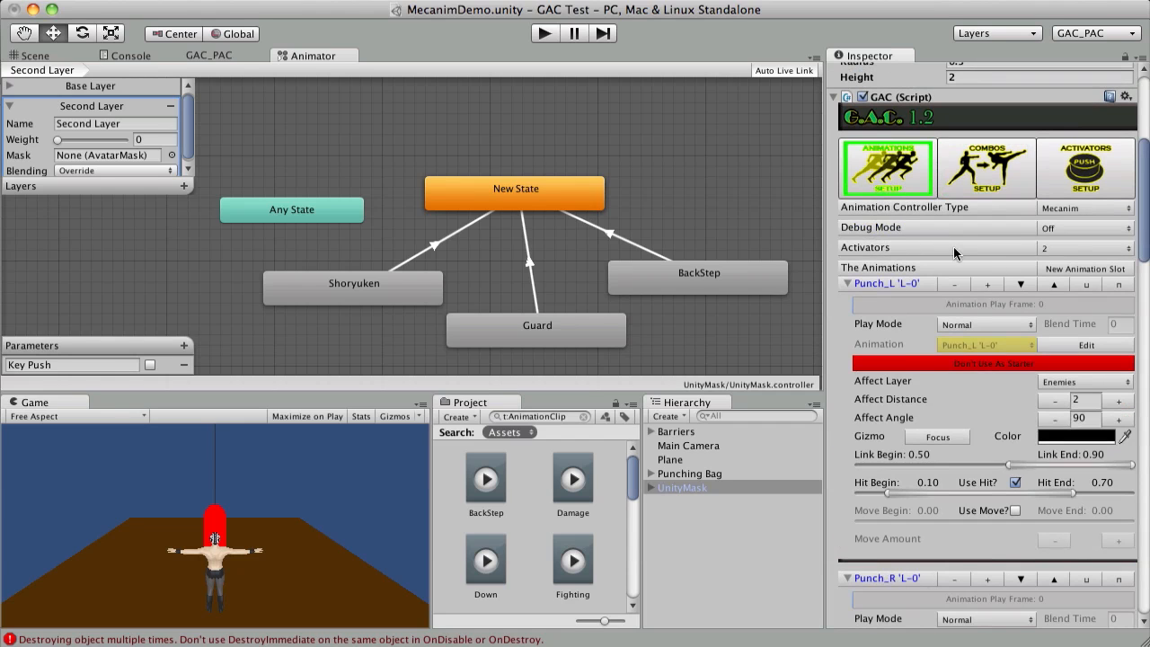
click(1057, 252)
click(951, 209)
- Set sequence 3 of Combo #3 to FrontStep 'L-0' with activator 3
click(987, 167)
scroll(973, 434, down, 3)
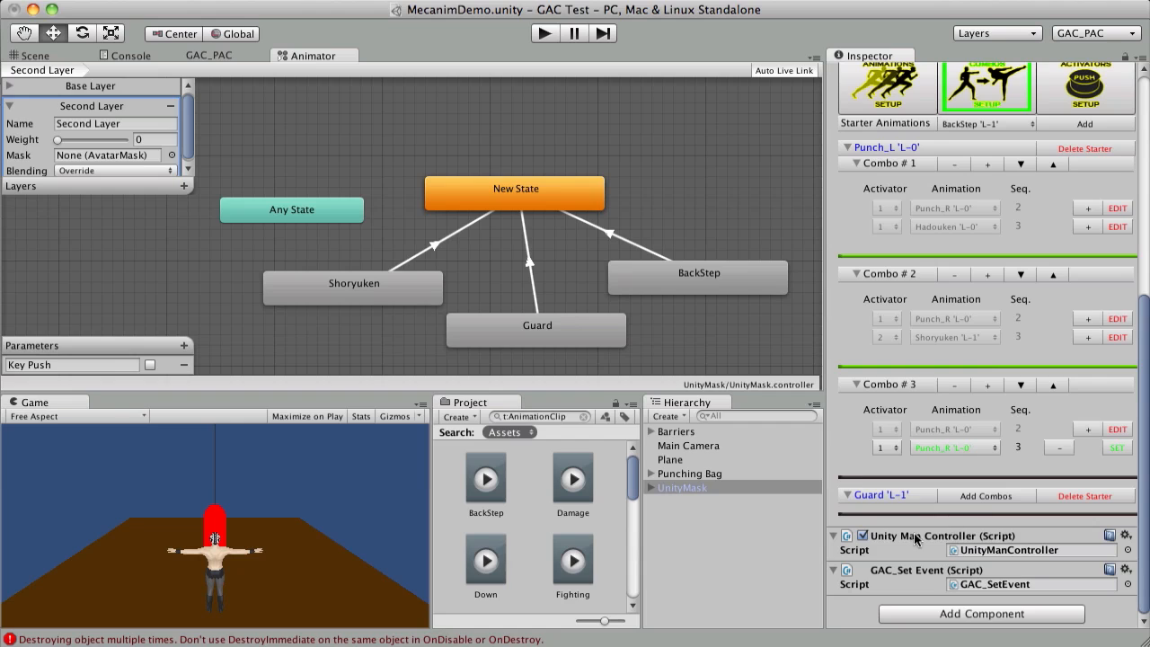
click(929, 447)
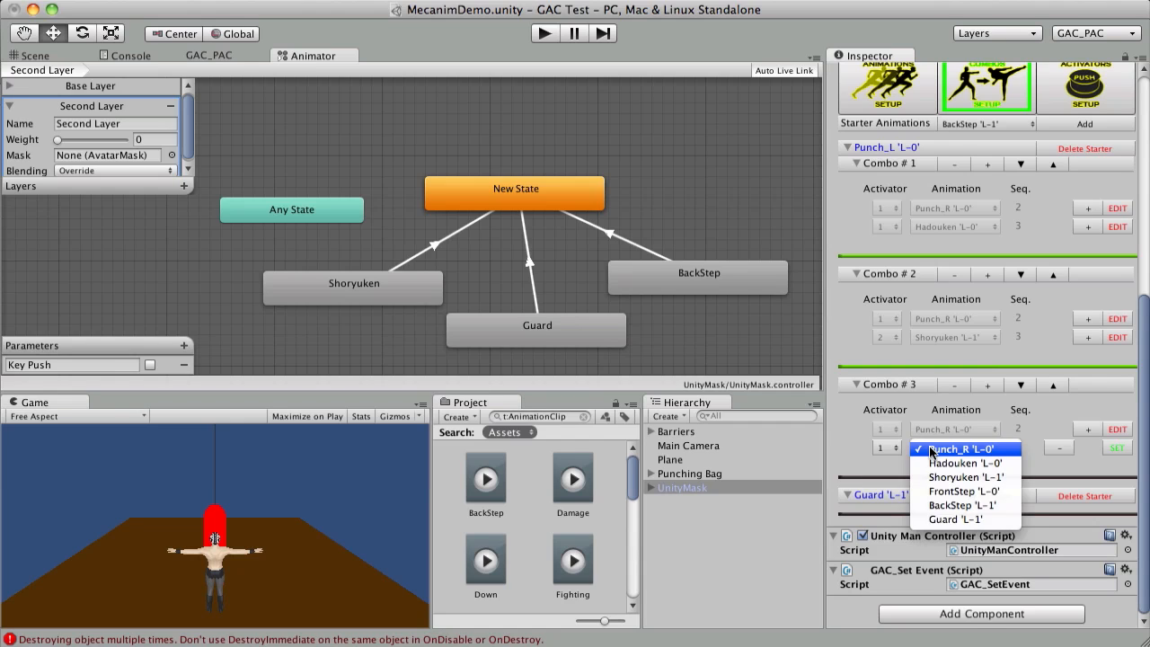
click(931, 454)
click(885, 447)
click(890, 476)
click(937, 449)
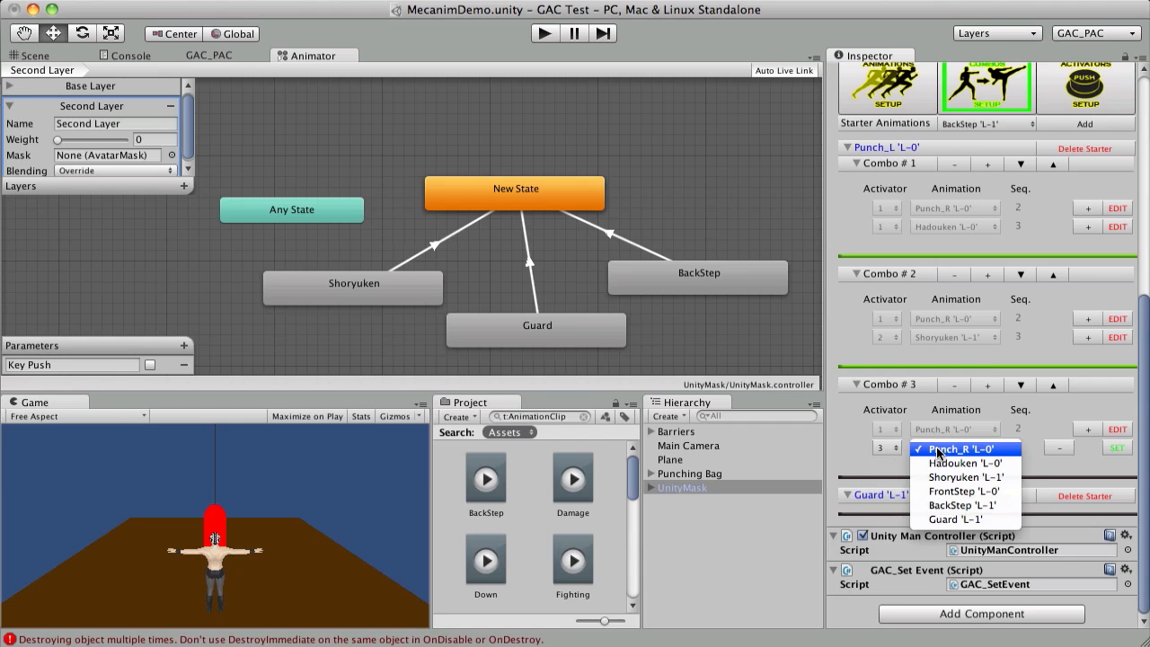
click(960, 492)
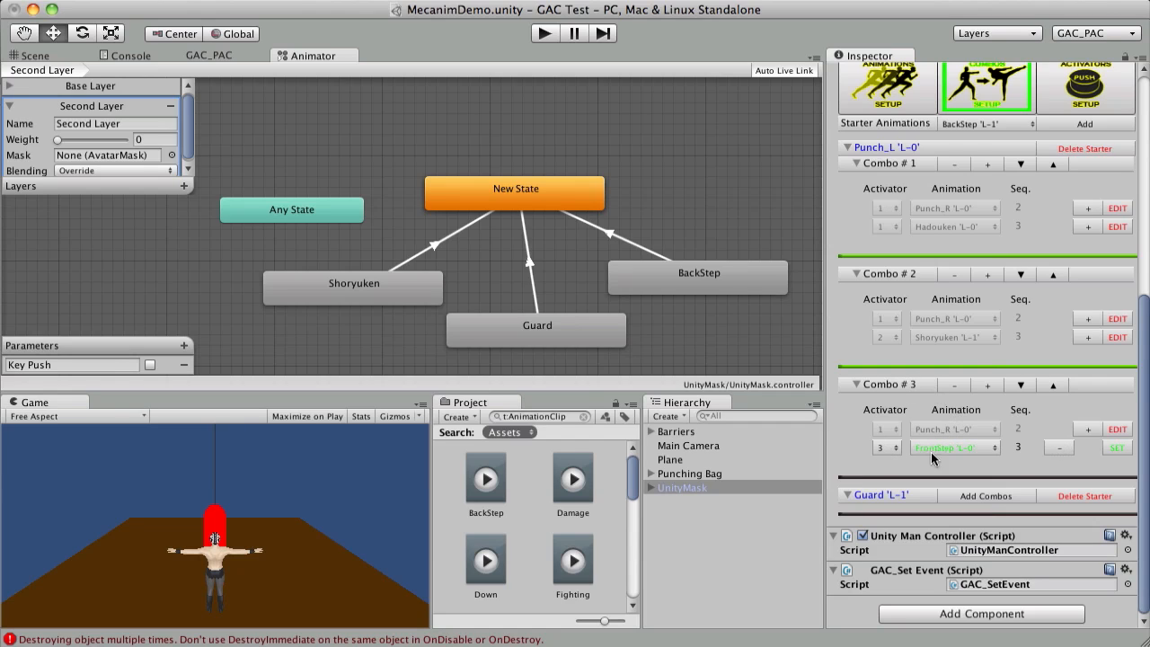
click(1117, 448)
- Add a new key-input activator in the activators setup and check which starter animations it offers
scroll(954, 384, up, 5)
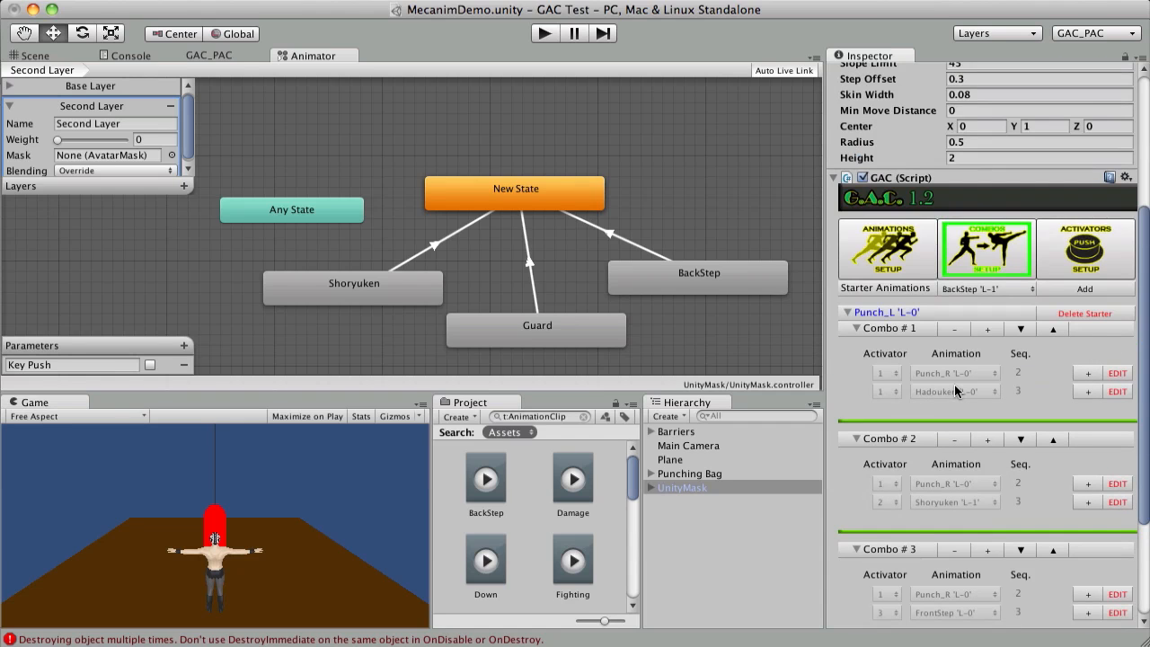
click(1069, 258)
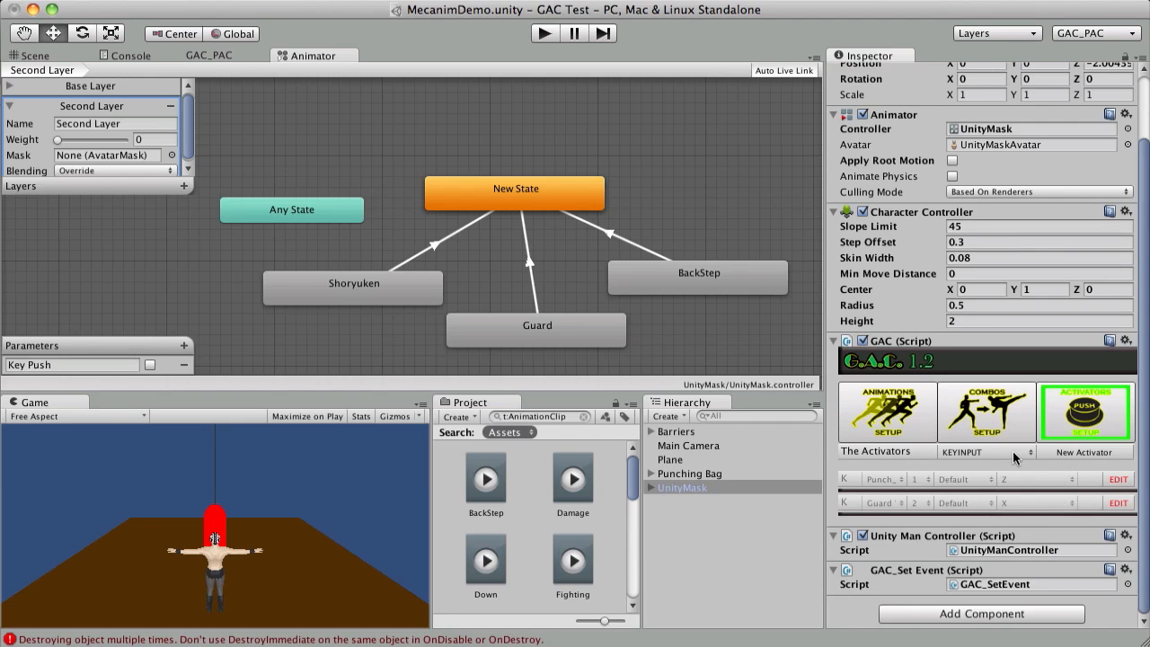
click(1060, 452)
click(881, 527)
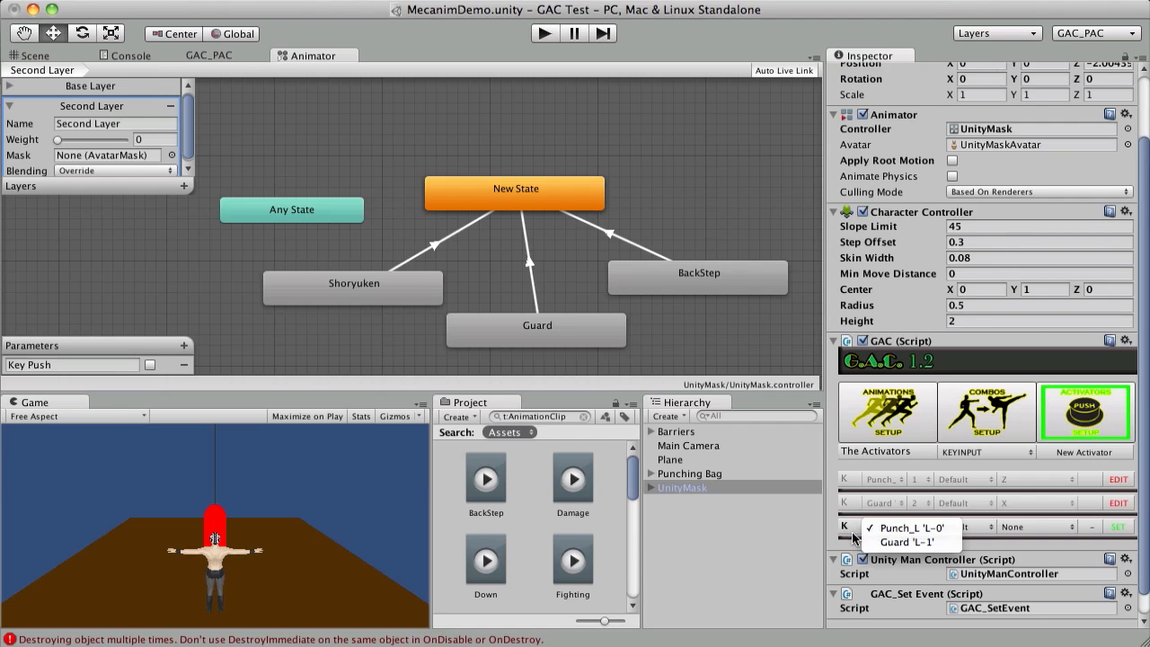
click(854, 537)
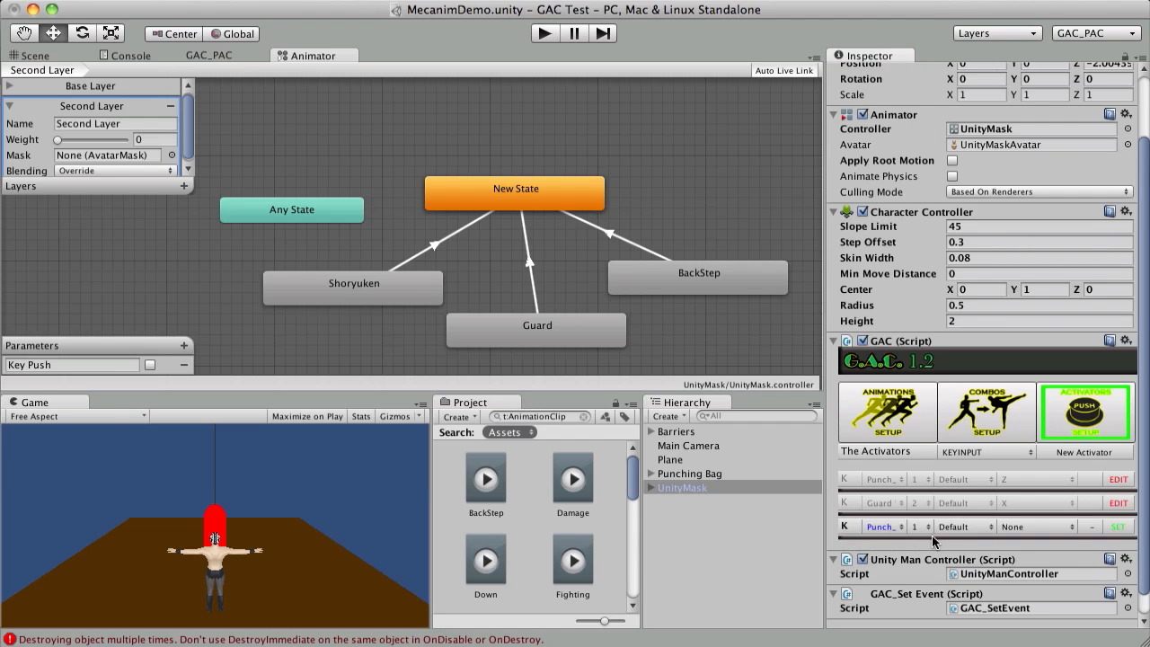
click(879, 528)
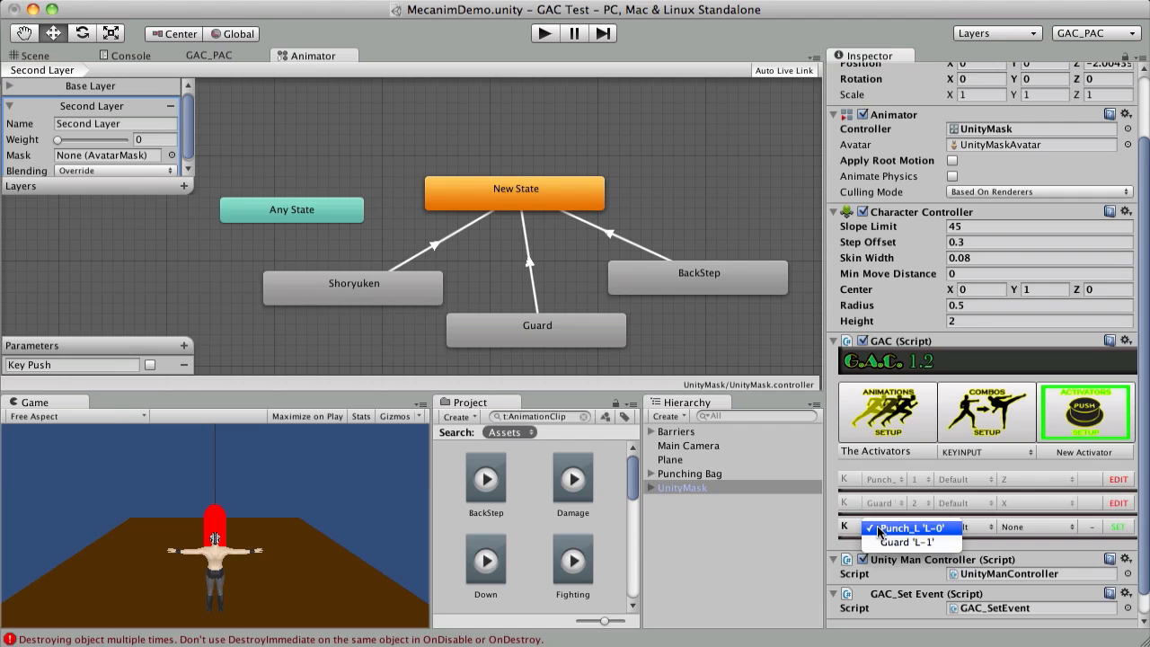
click(862, 530)
- Check BackStep's starter setting in the animation setup and add BackStep 'L-1' as a starter in the combos setup
click(884, 412)
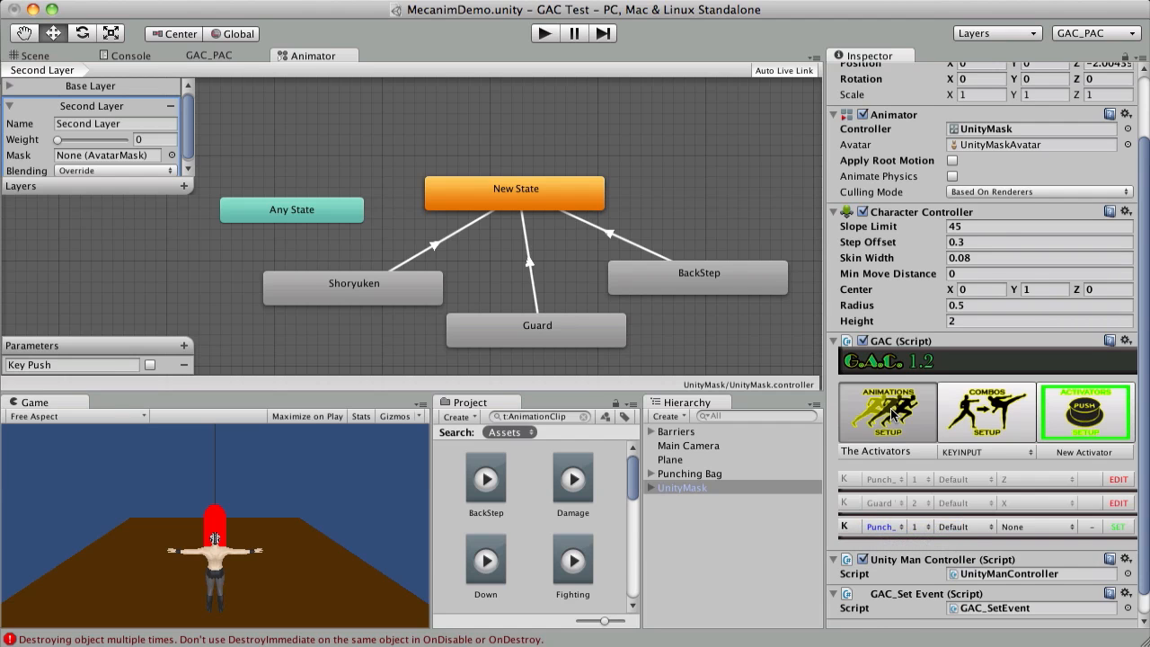
scroll(927, 469, down, 15)
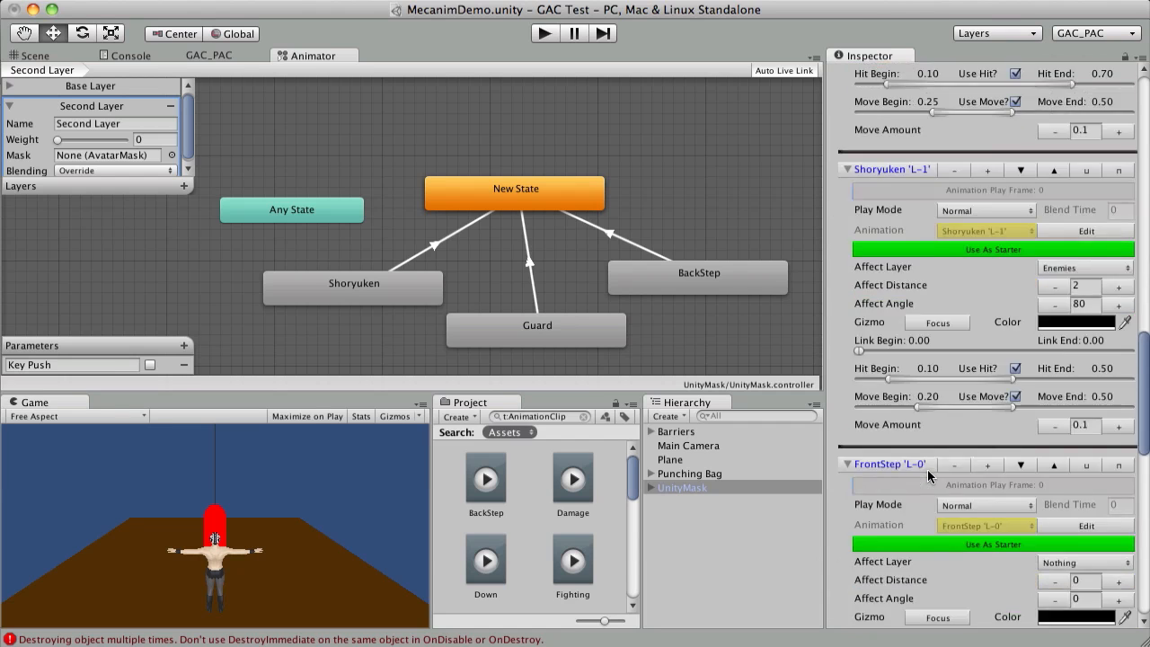
scroll(928, 470, down, 8)
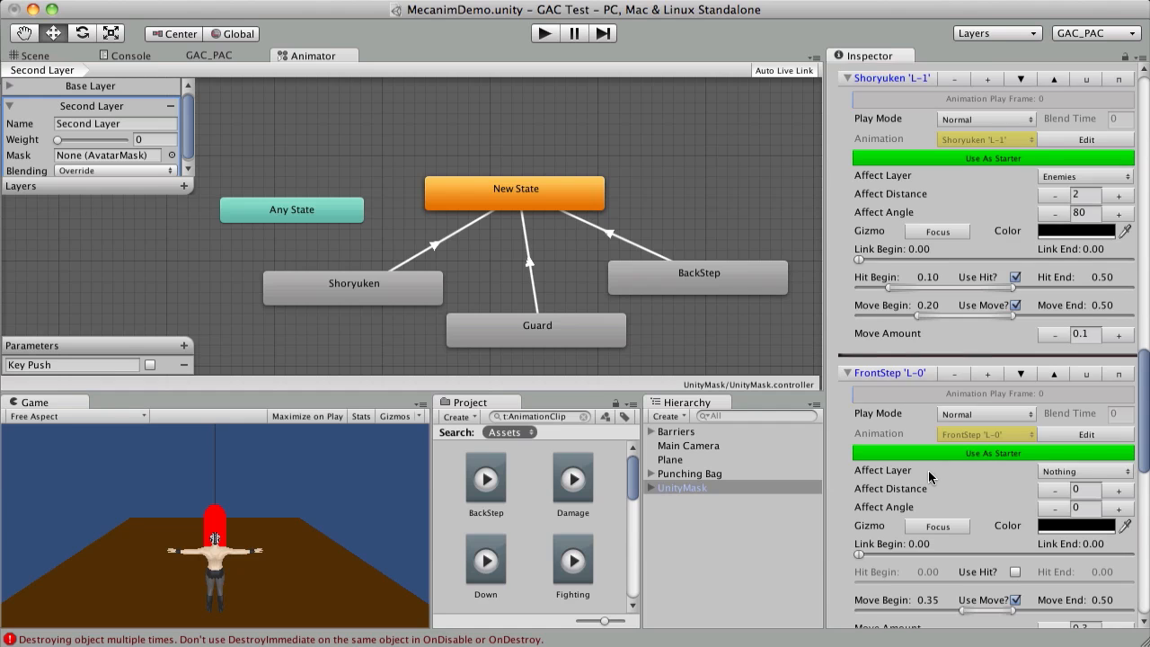
scroll(952, 431, up, 10)
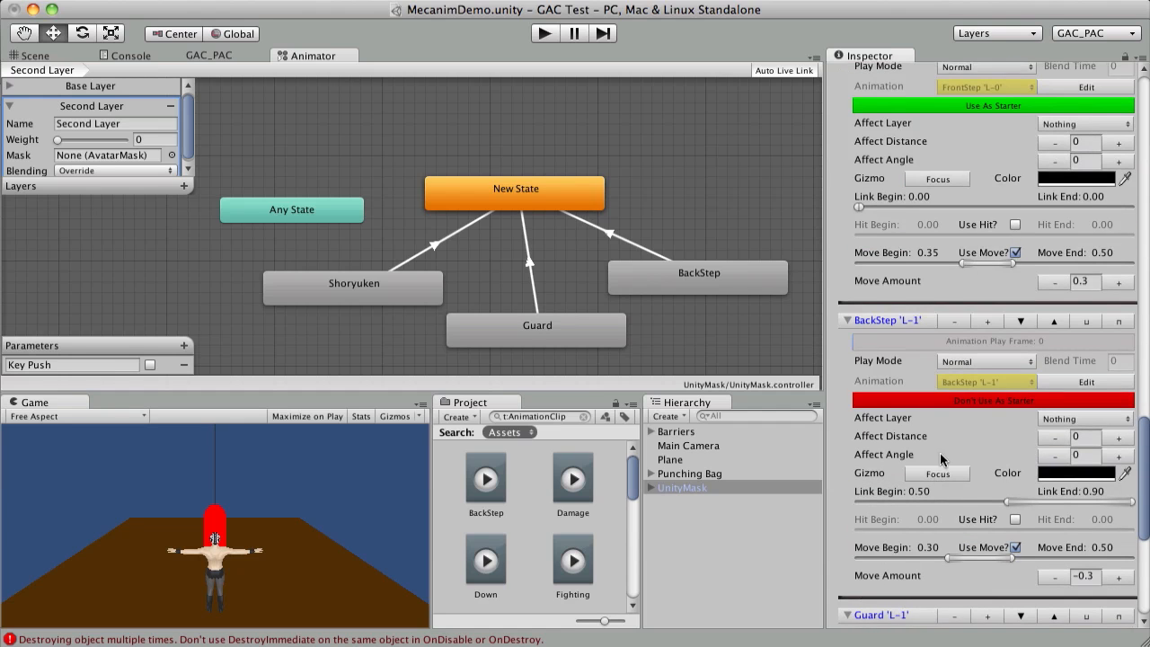
scroll(966, 396, up, 8)
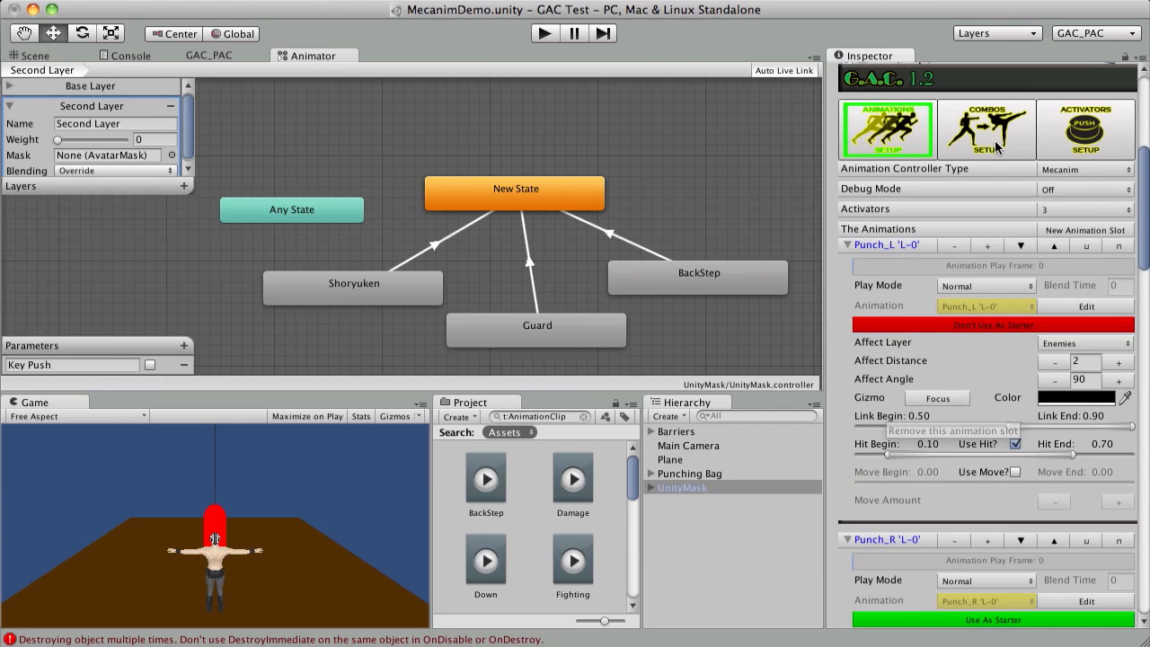
click(998, 151)
click(1087, 171)
- Set the new key-input activator to BackStep 'L-1', activator 3 and the C key in the activators setup, and lock it in
click(1079, 128)
click(885, 503)
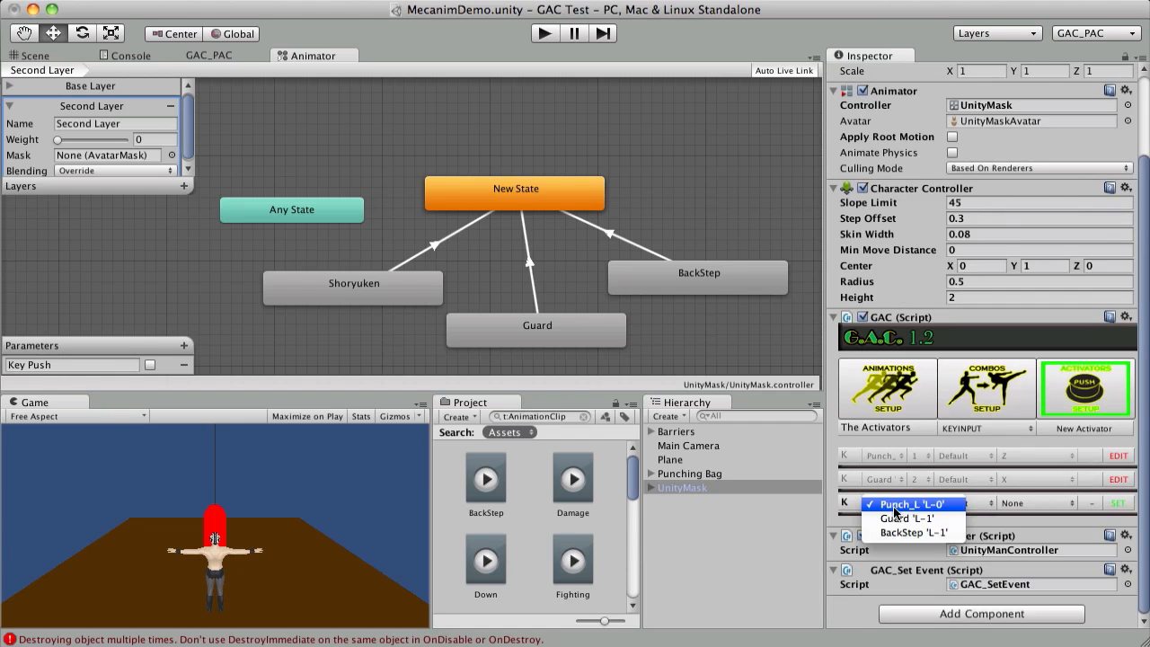
click(917, 537)
click(918, 503)
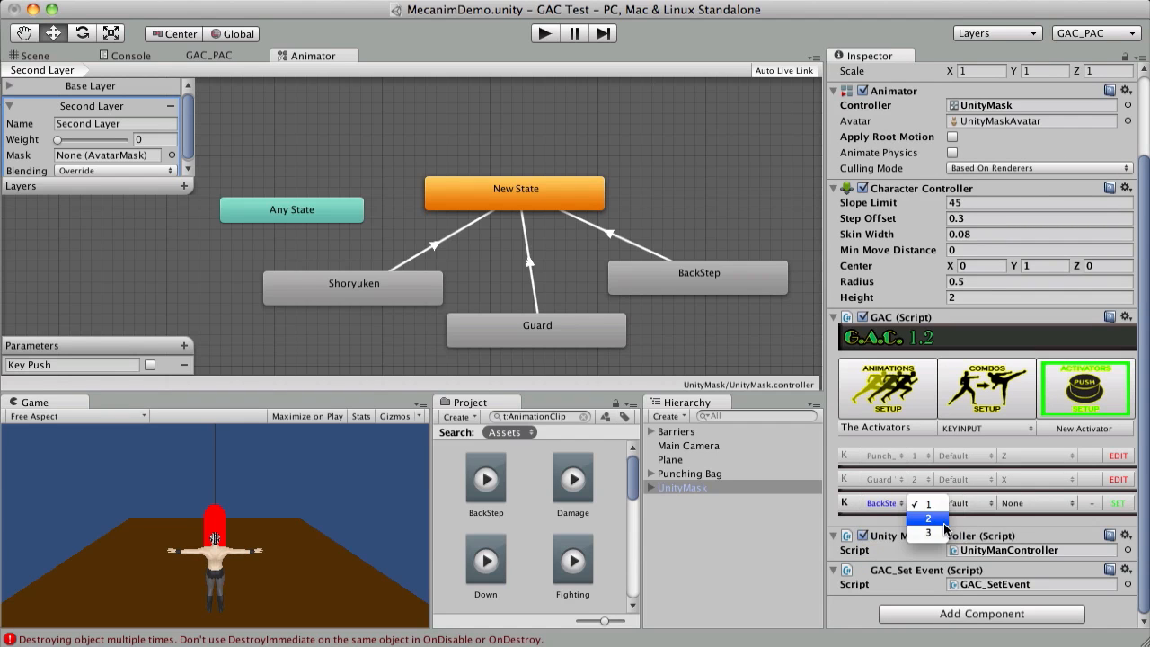
click(937, 536)
click(1023, 505)
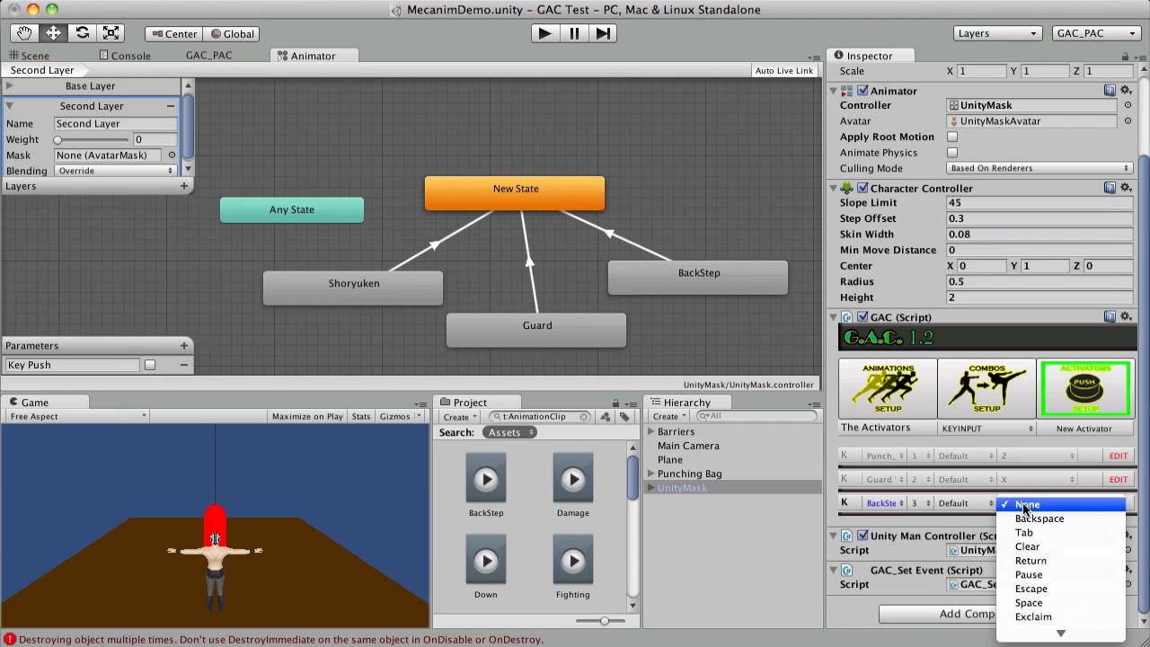
key(c)
key(Return)
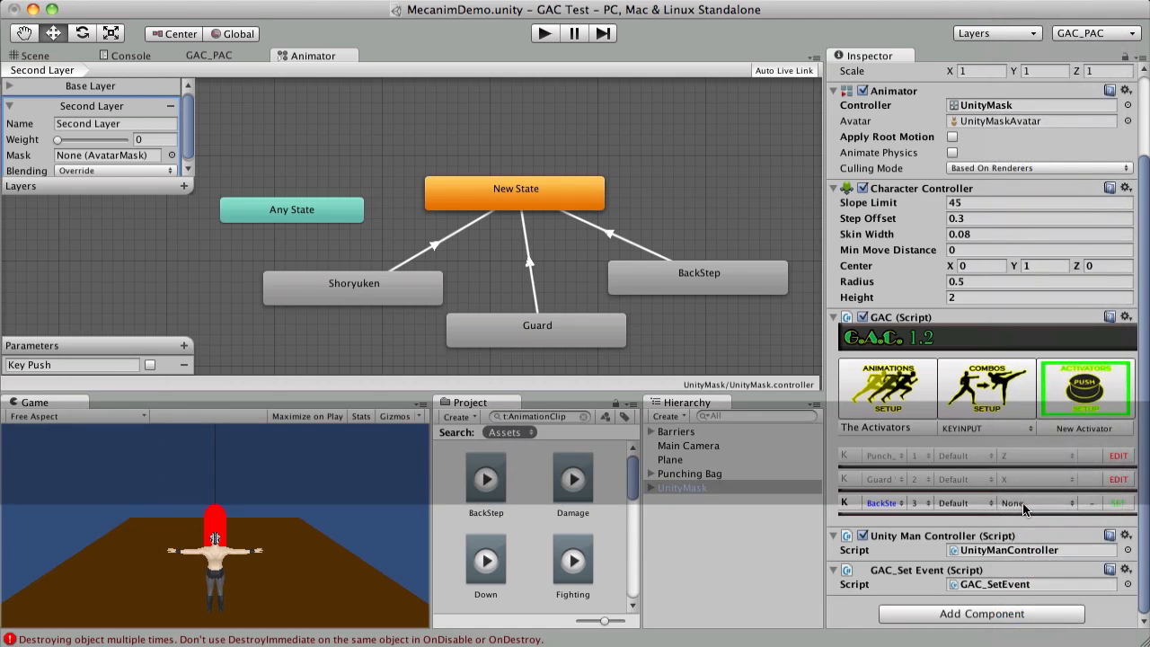
click(1128, 505)
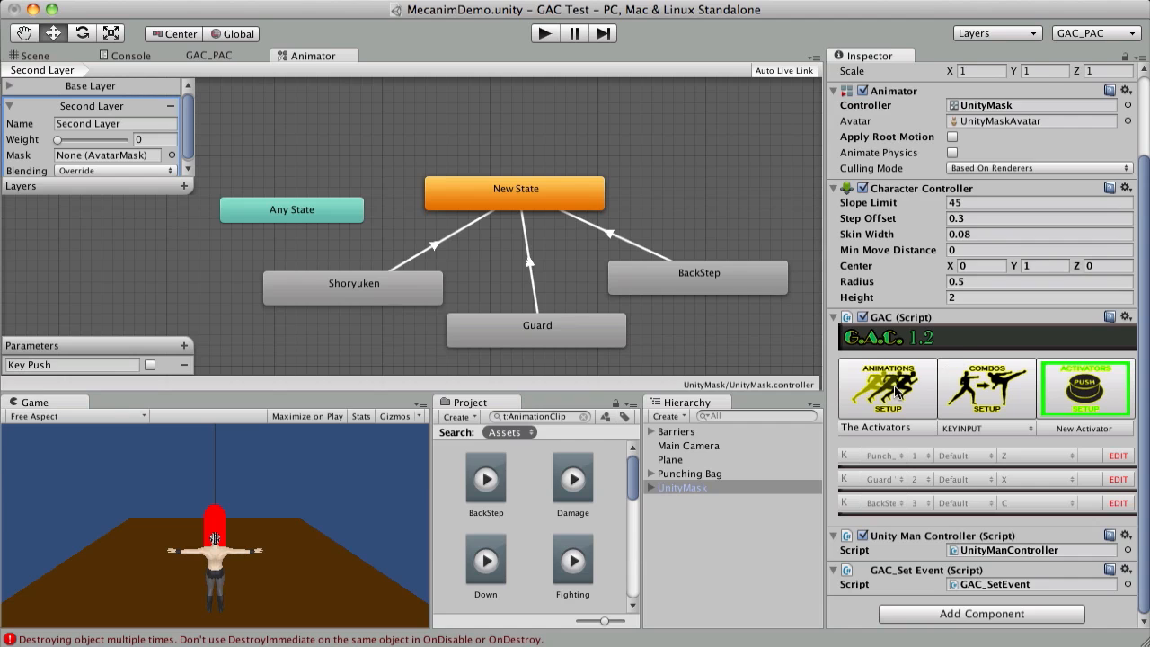
- Add a sequence 4 slot to Combo #3 in the combos setup and set it to Shoryuken 'L-1' with activator 2
click(964, 388)
scroll(966, 461, down, 5)
scroll(966, 461, down, 3)
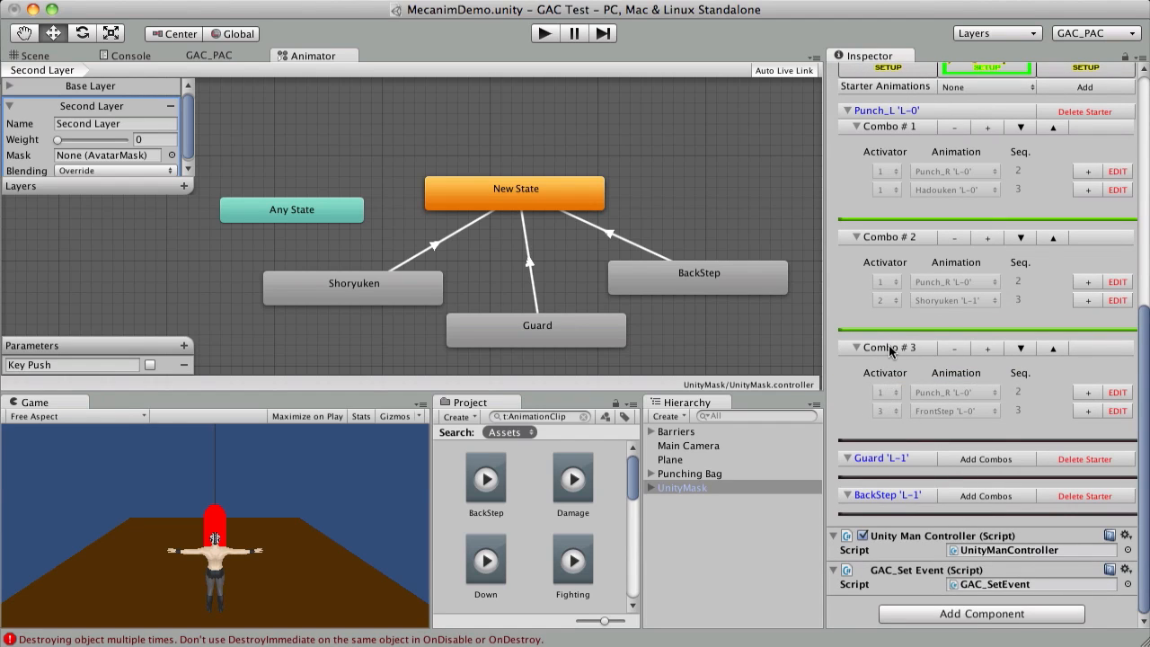
click(1089, 411)
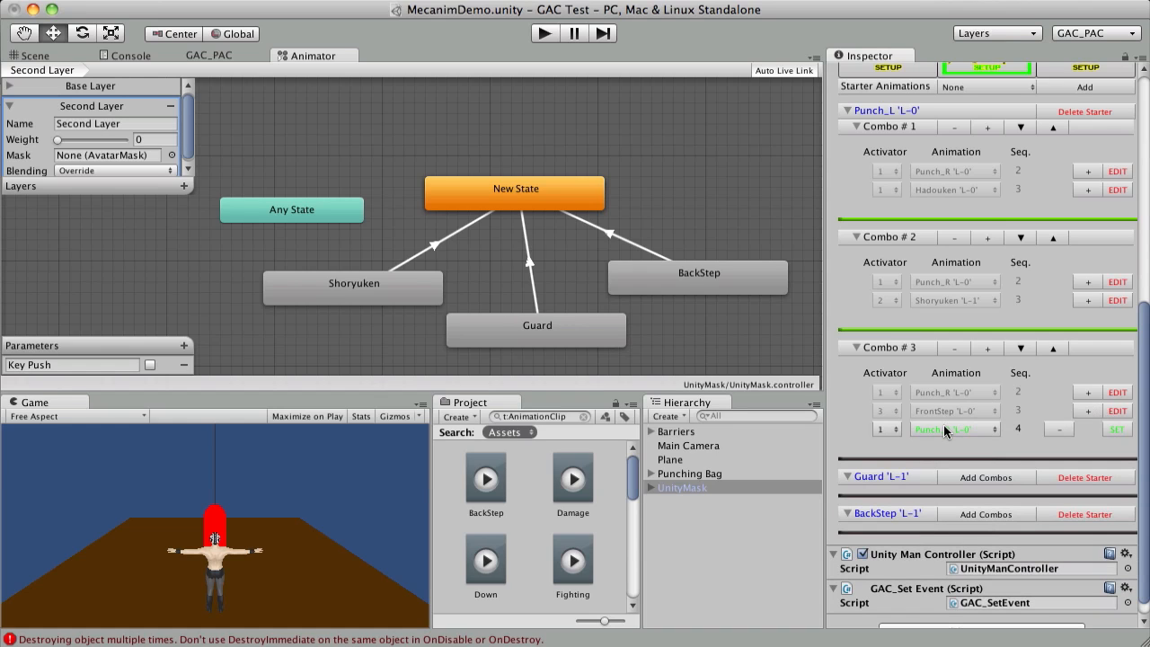
click(937, 429)
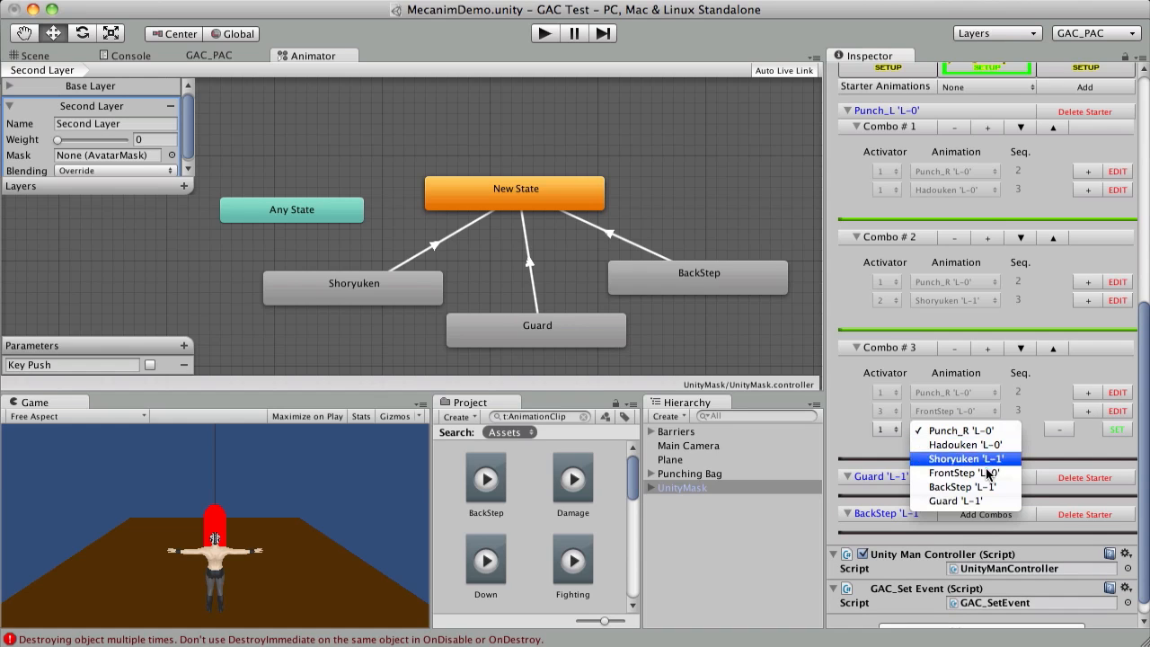
click(970, 462)
click(884, 429)
click(888, 443)
click(1111, 431)
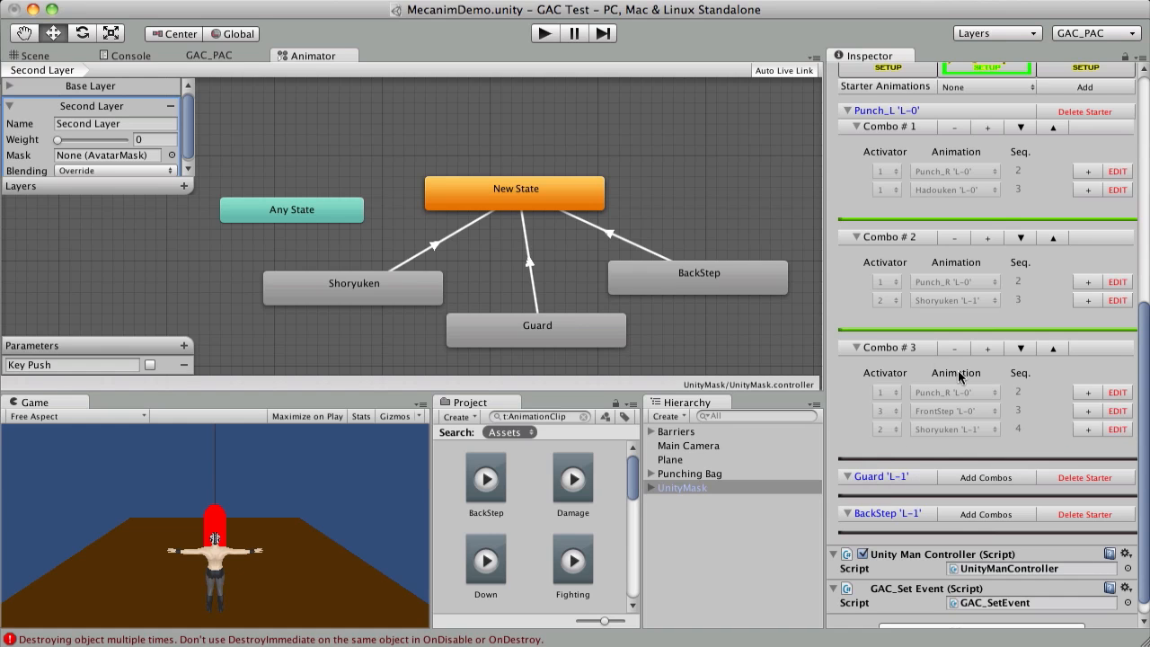
- Run the game and move the character around near the punching bag
key(super+p)
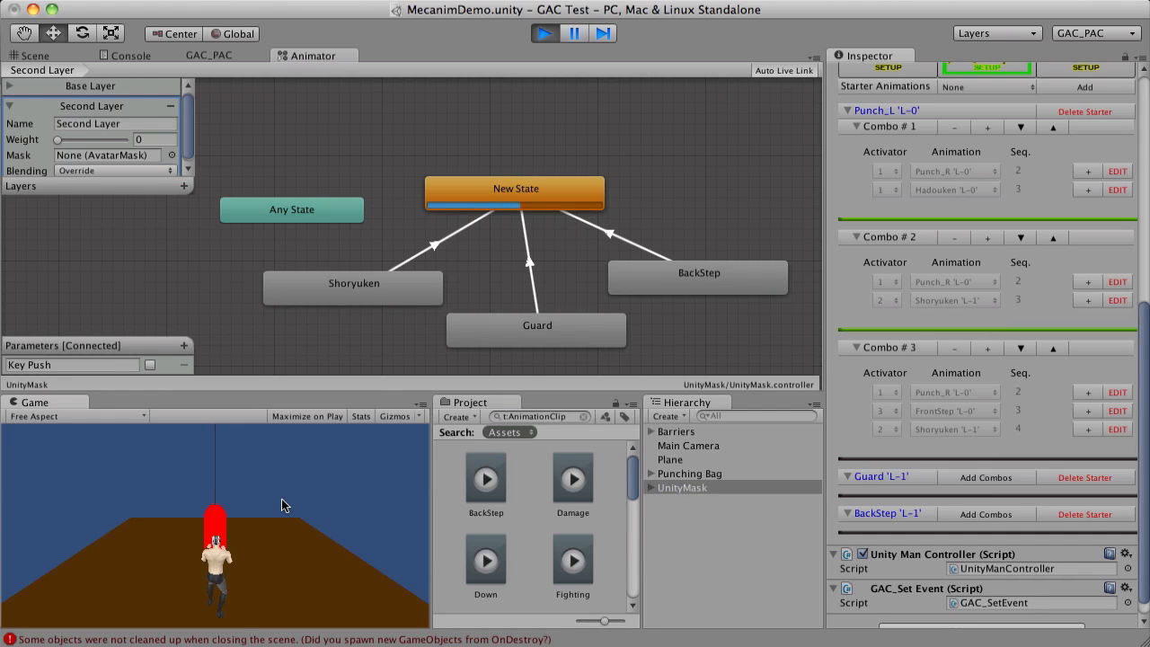
key(d)
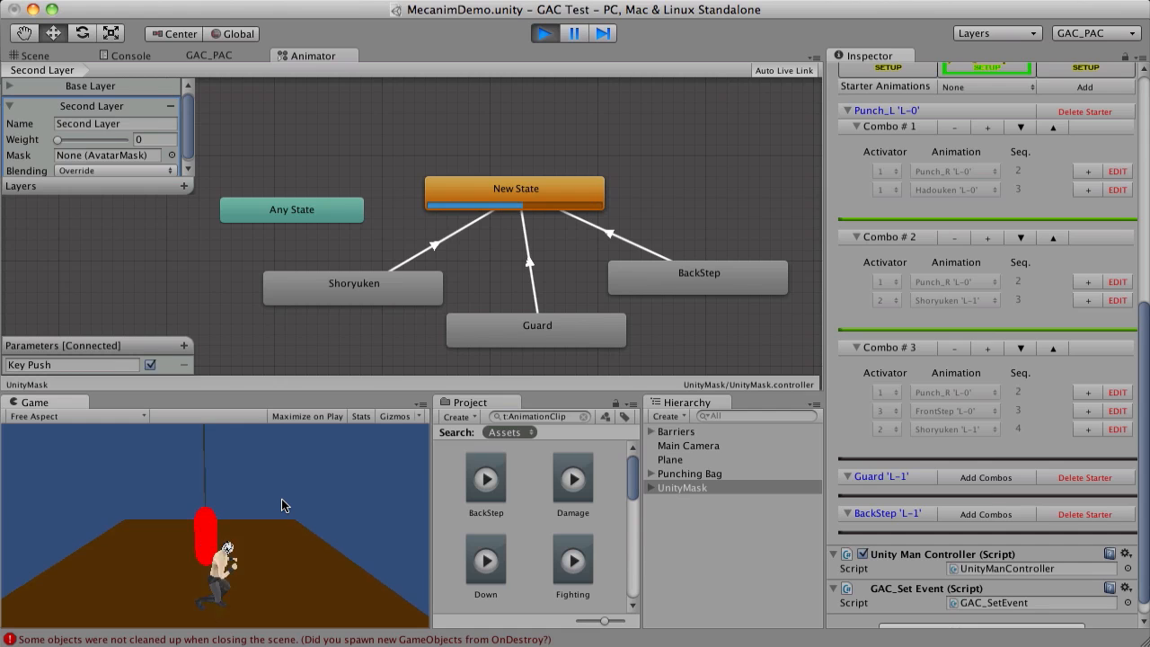
key(a)
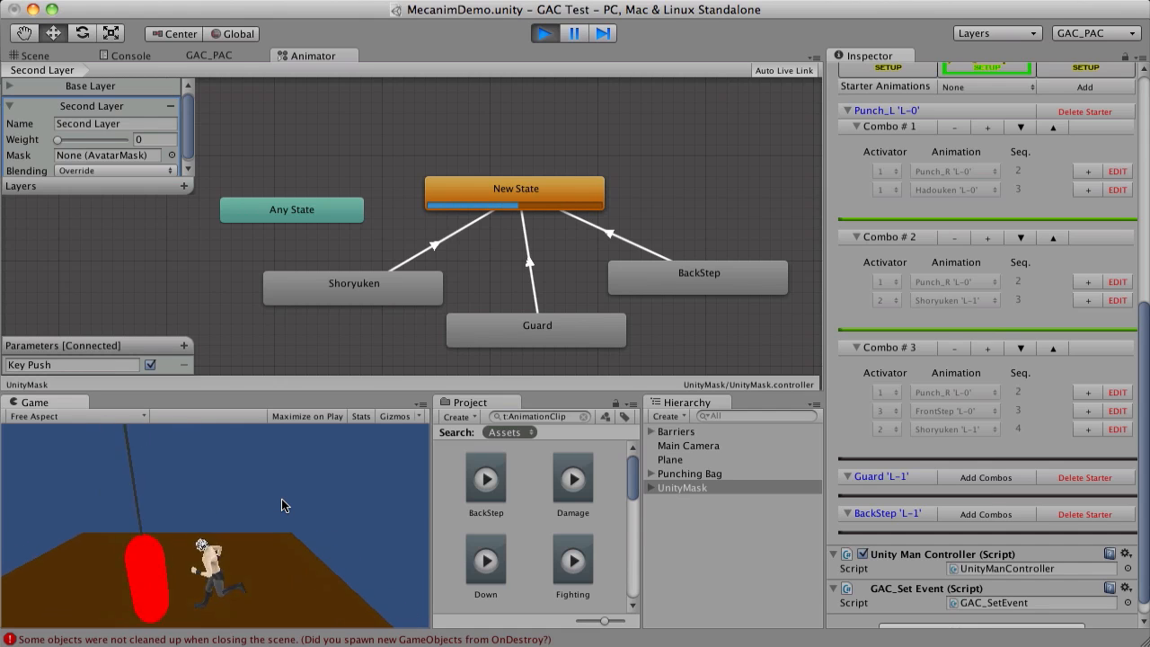
key(d)
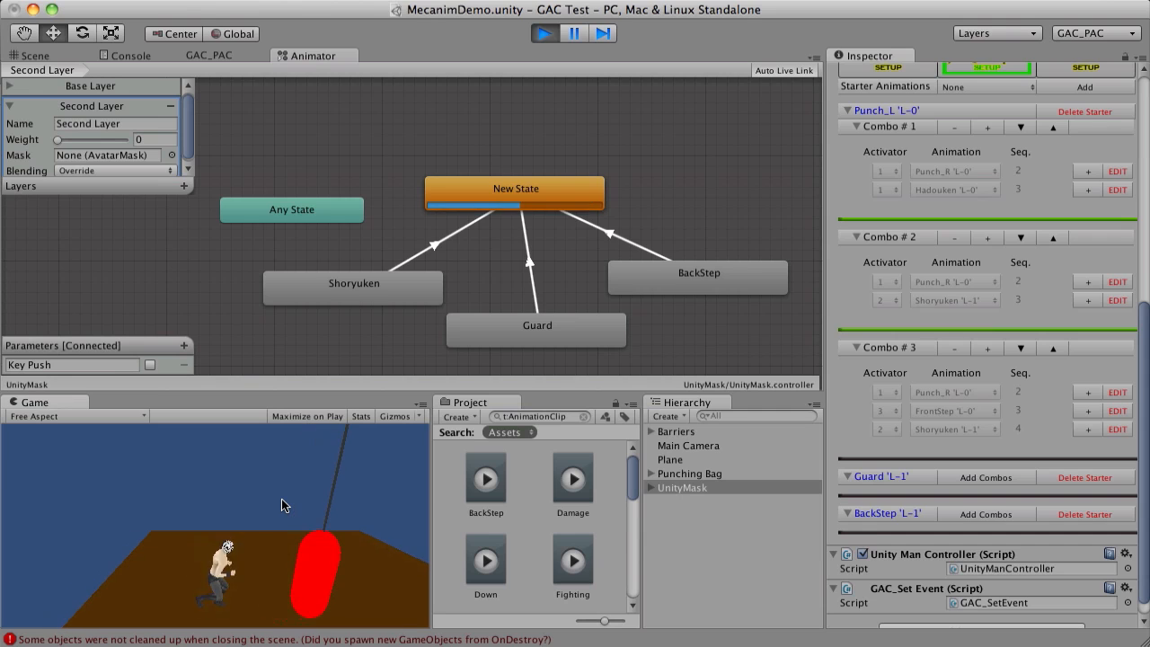
- Try the Combo #3 activator sequence from Punch_L through FrontStep to Shoryuken in the running game, and stop play mode
key(z)
key(z)
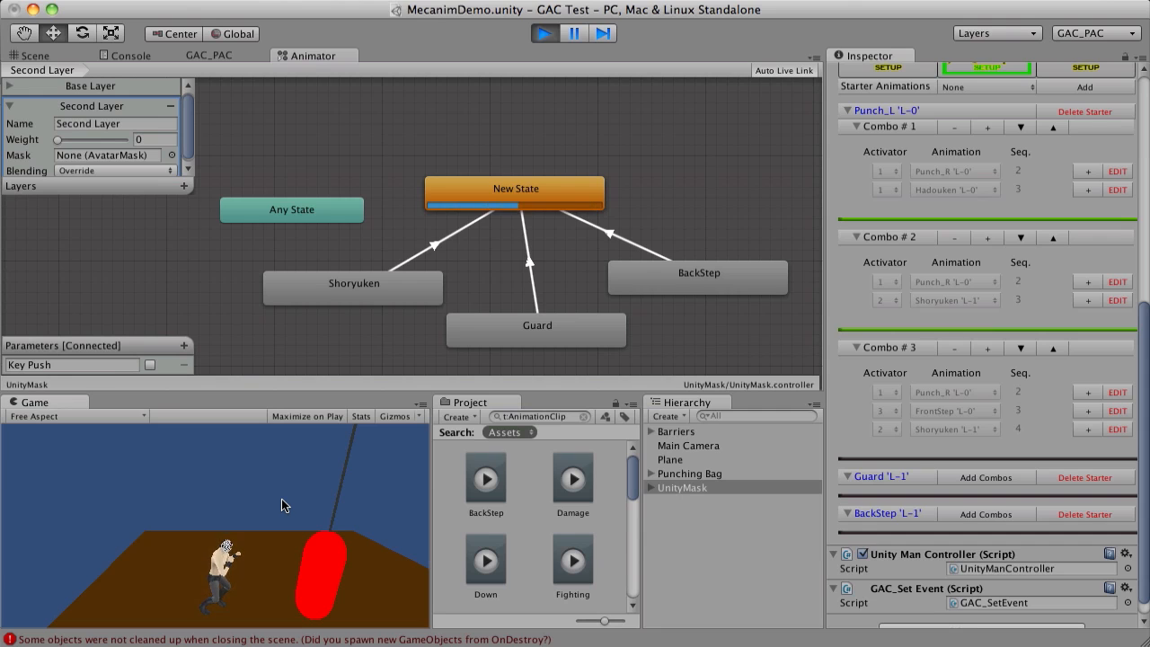
key(z)
key(c)
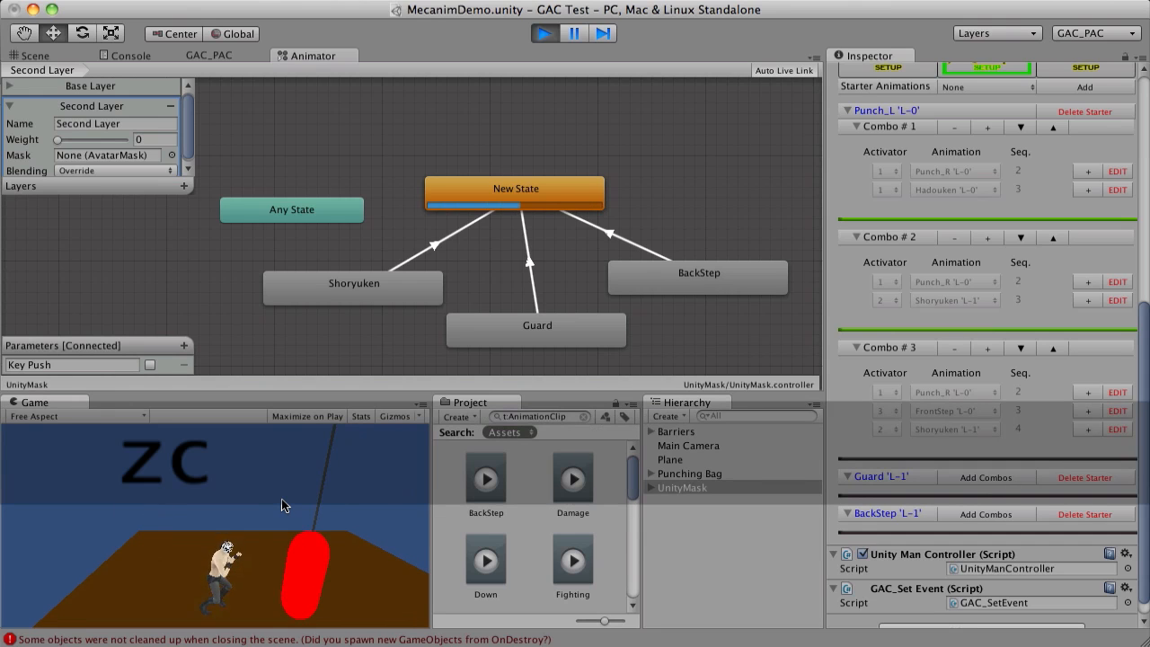
key(x)
key(z)
key(z)
key(c)
key(x)
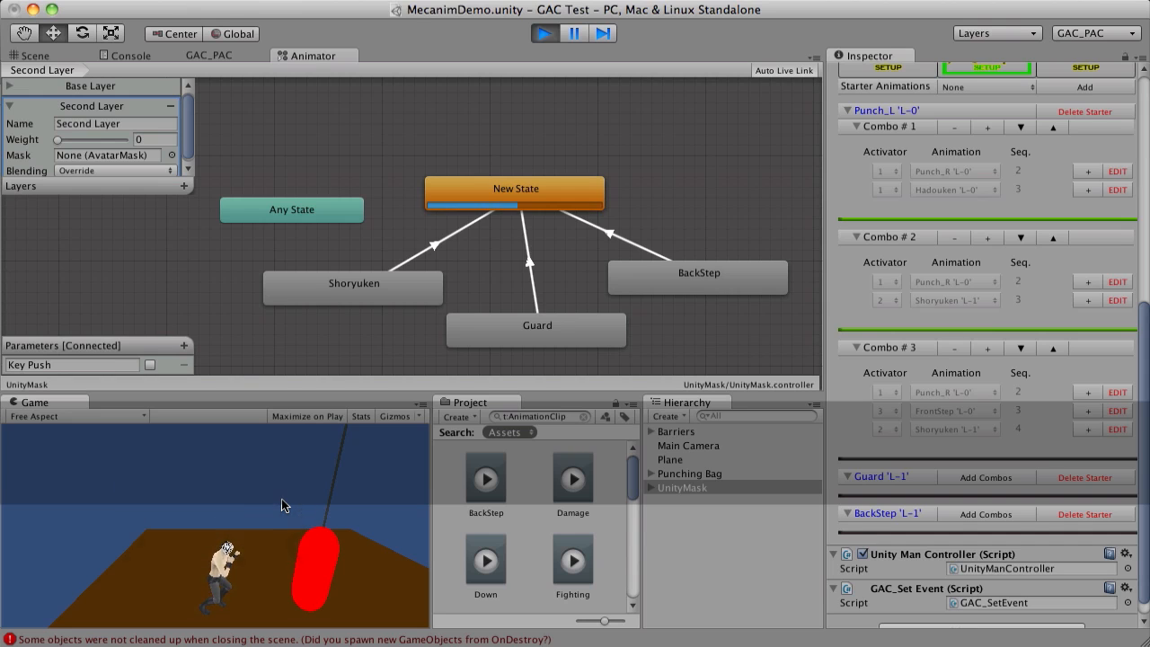
click(545, 34)
- Set FrontStep 'L-0' to Link Begin 0.50 and Link End 0.90 in the animation setup
scroll(908, 301, up, 3)
scroll(909, 301, up, 3)
click(881, 339)
scroll(1006, 405, down, 5)
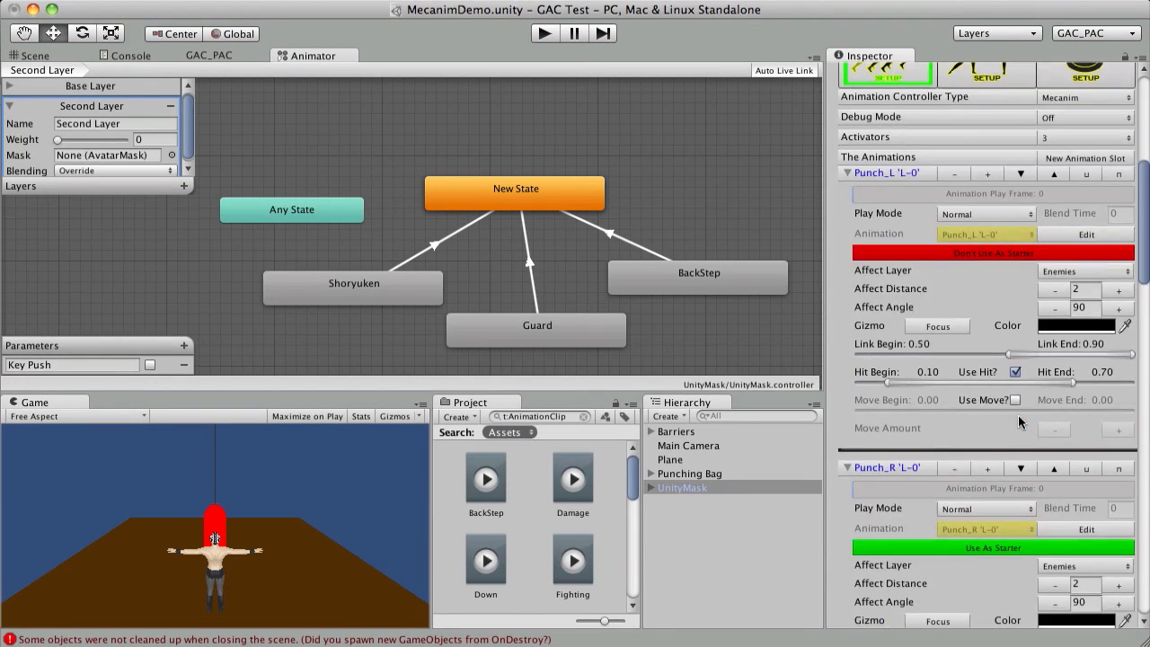
scroll(1018, 420, down, 3)
scroll(1018, 419, down, 10)
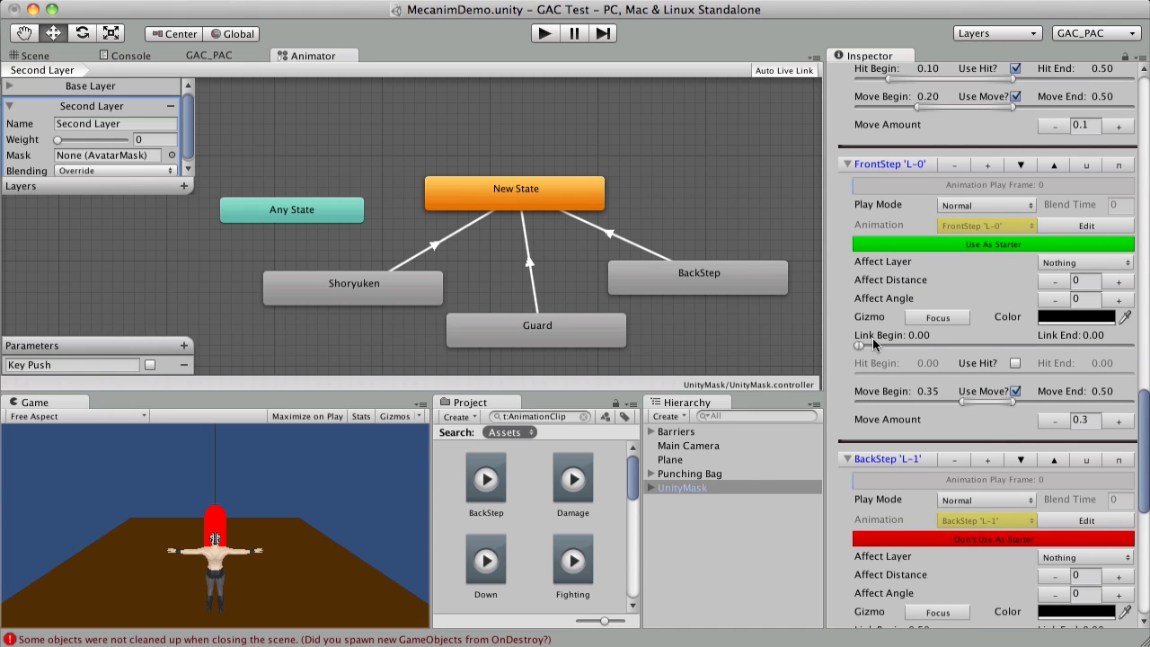
drag(860, 346, 1144, 357)
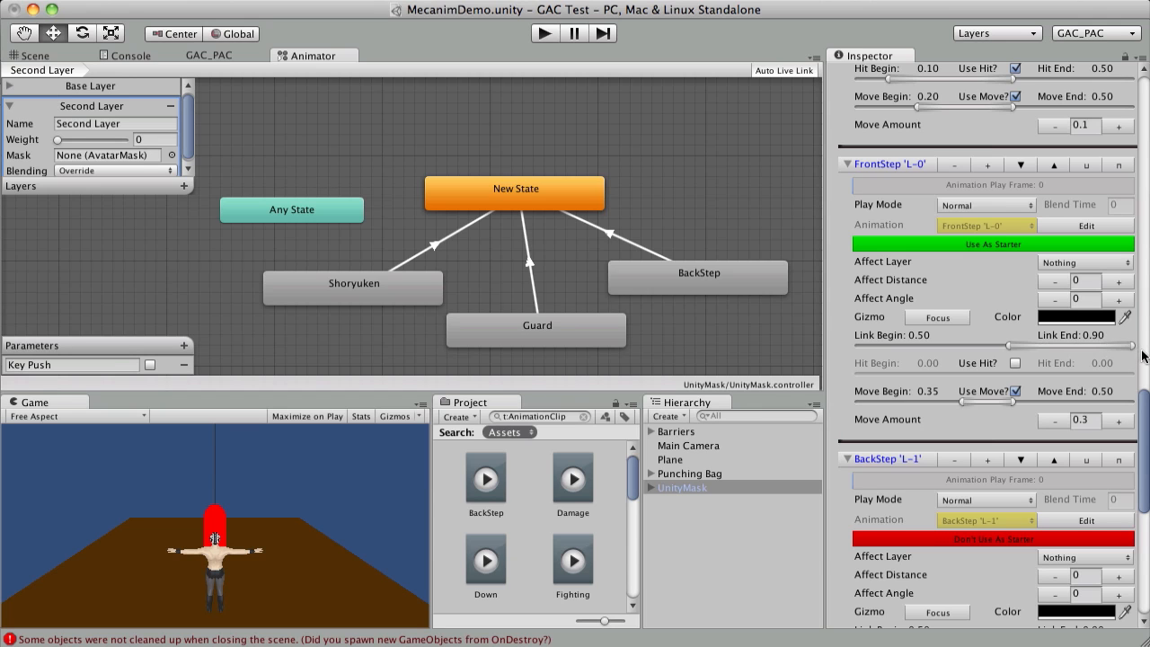
- Run the game again, turn the character and test Combo #3 with FrontStep's new link range
click(543, 36)
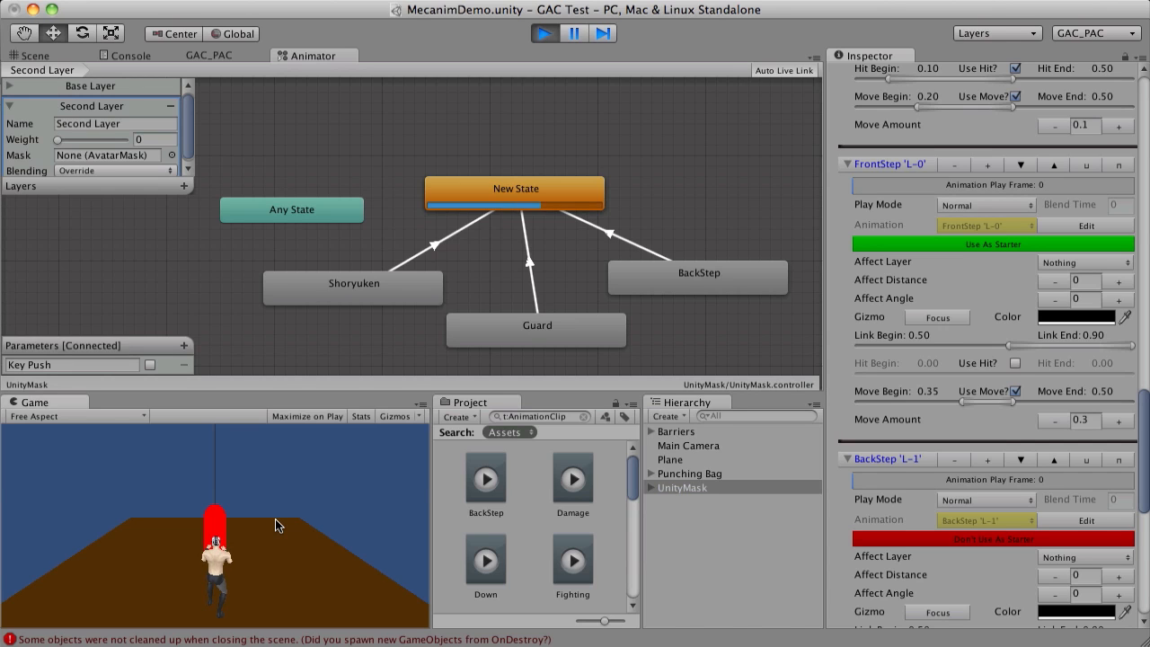
key(Right)
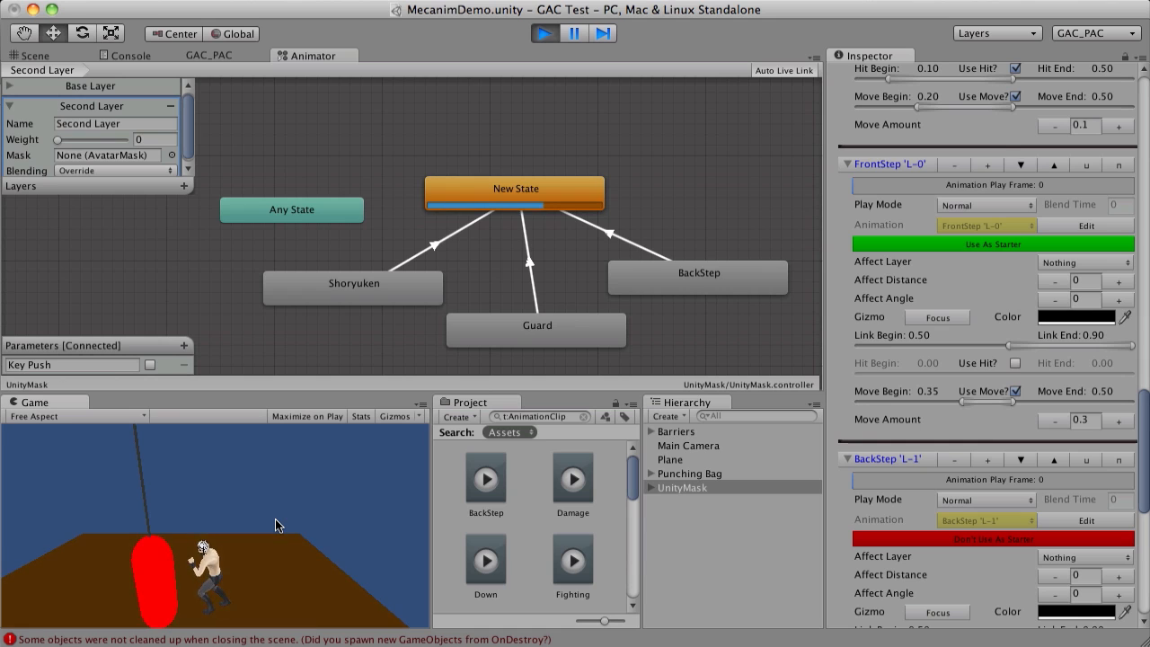
key(z)
key(z)
key(z)
key(z)
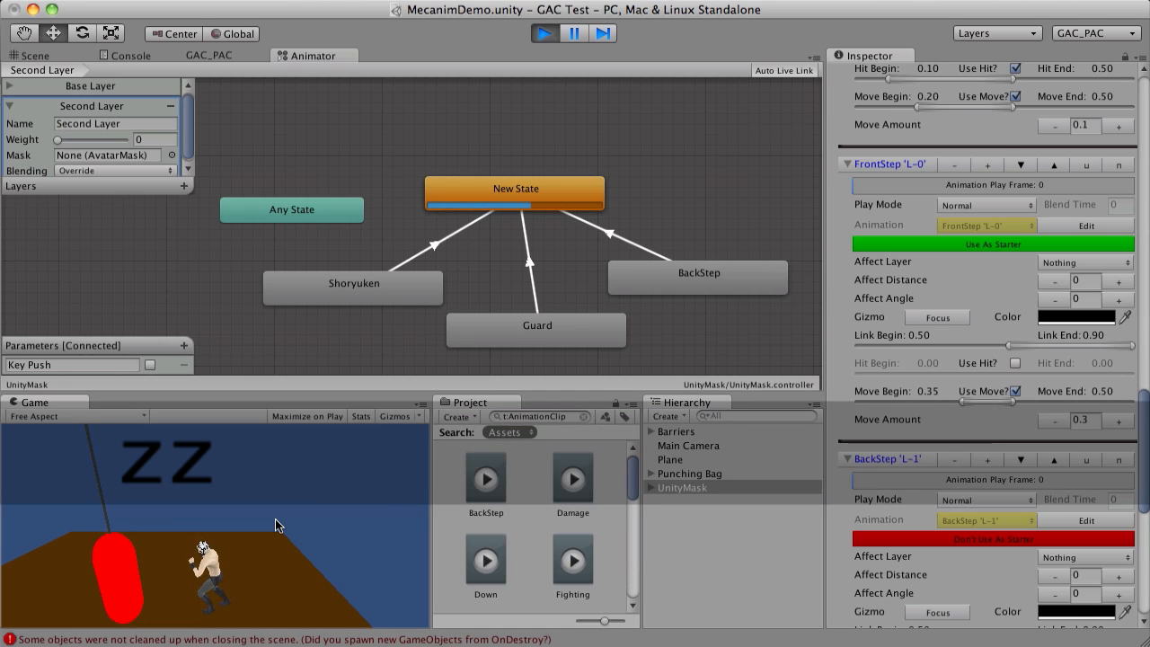
key(c)
key(x)
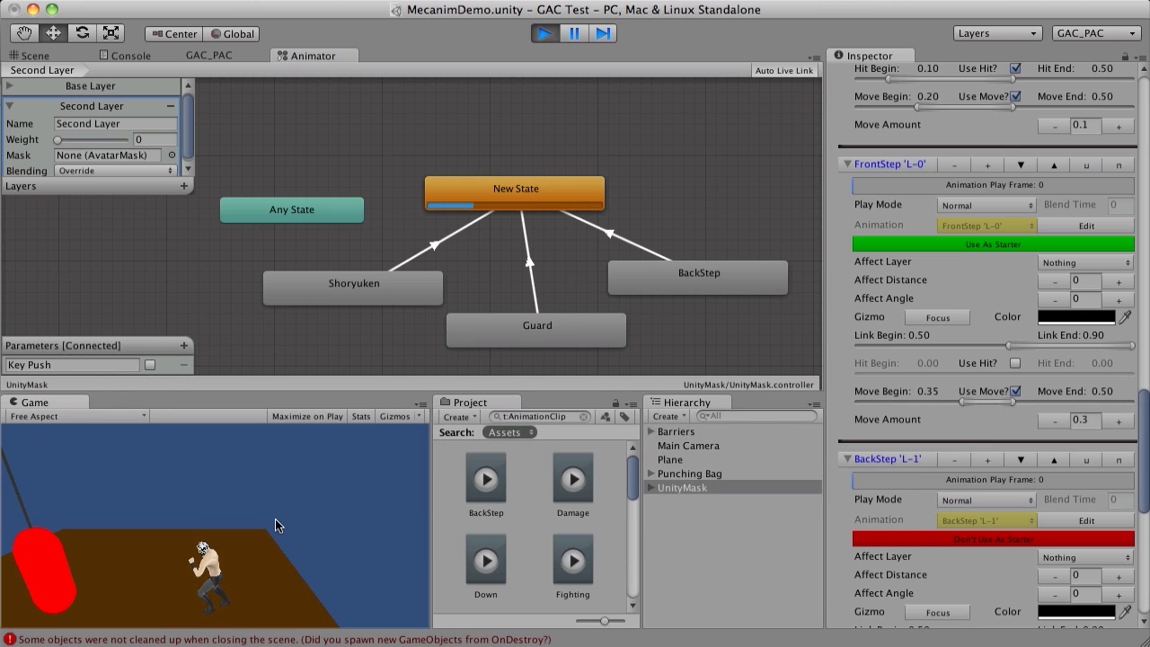
- Test the BackStep starter several times with its activator in the running game
key(c)
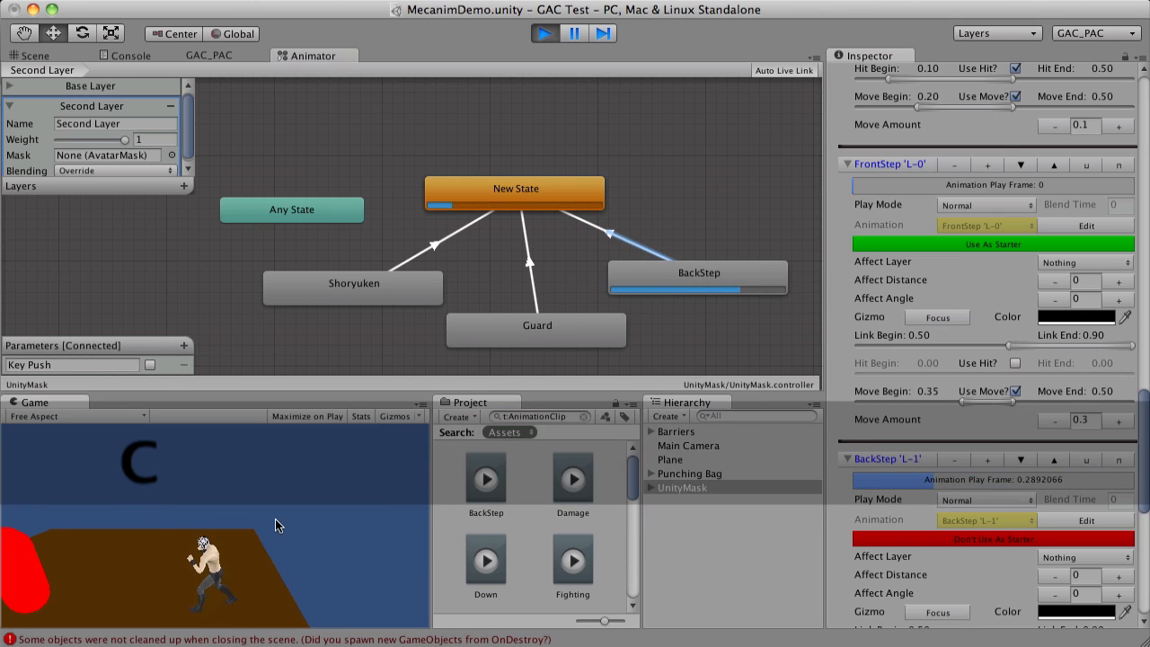
key(c)
key(c)
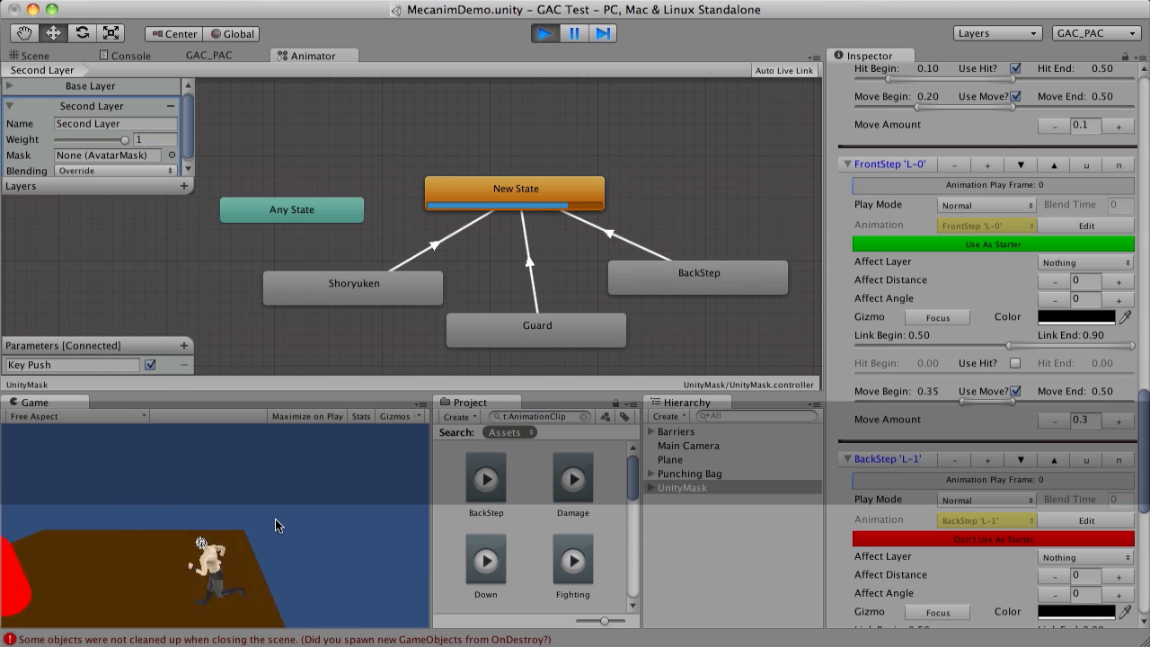
- Repeat the full Combo #3 activator sequence several times in the running game, and stop play mode
key(z)
key(z)
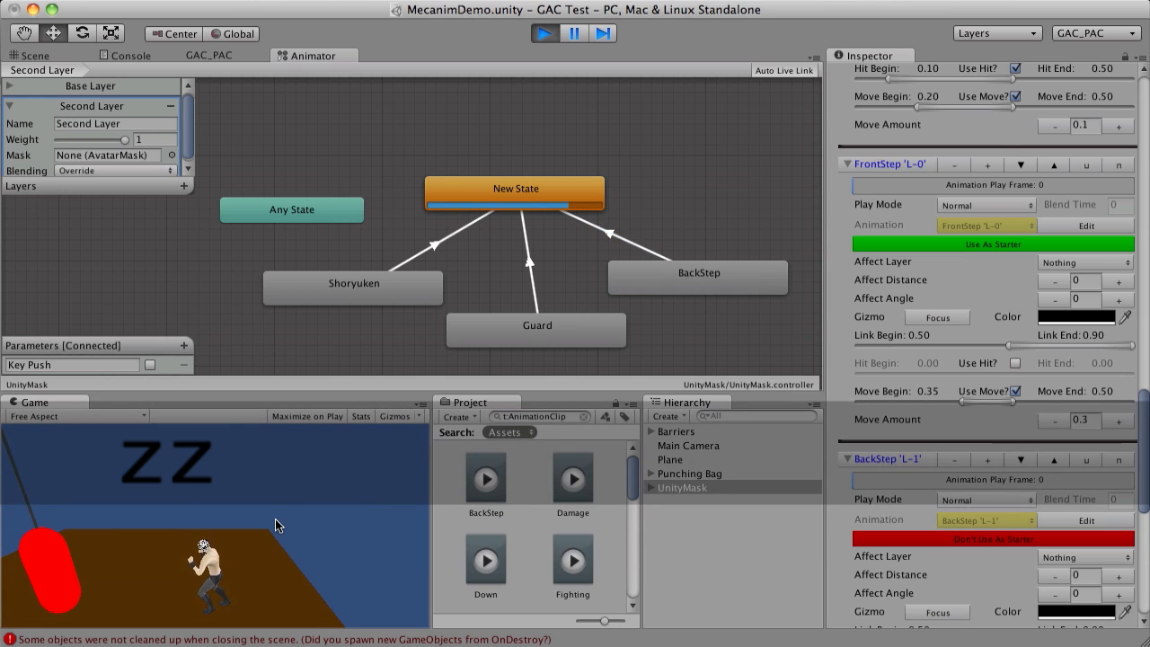
key(c)
key(x)
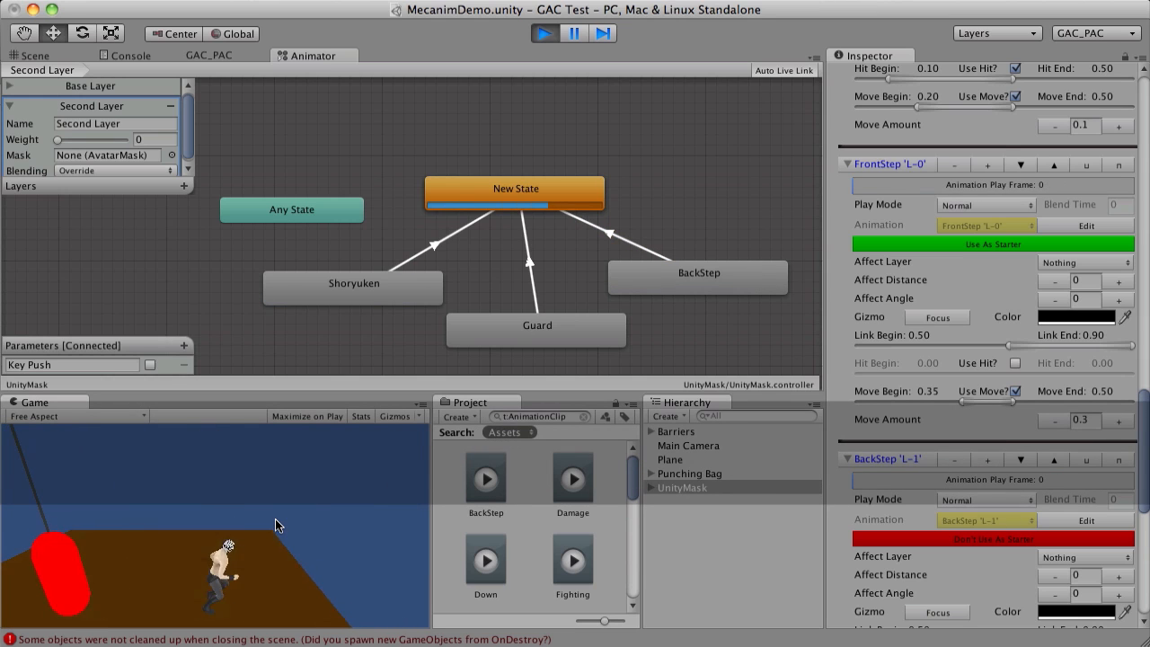
key(z)
key(z)
key(c)
key(x)
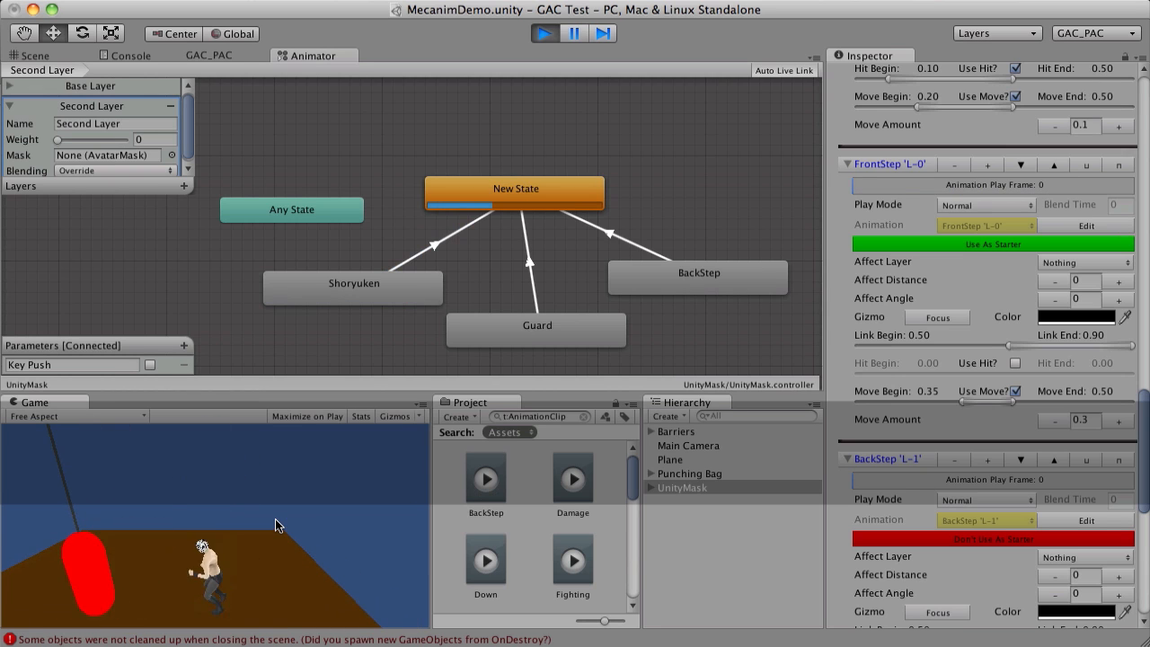
key(z)
key(z)
key(c)
key(x)
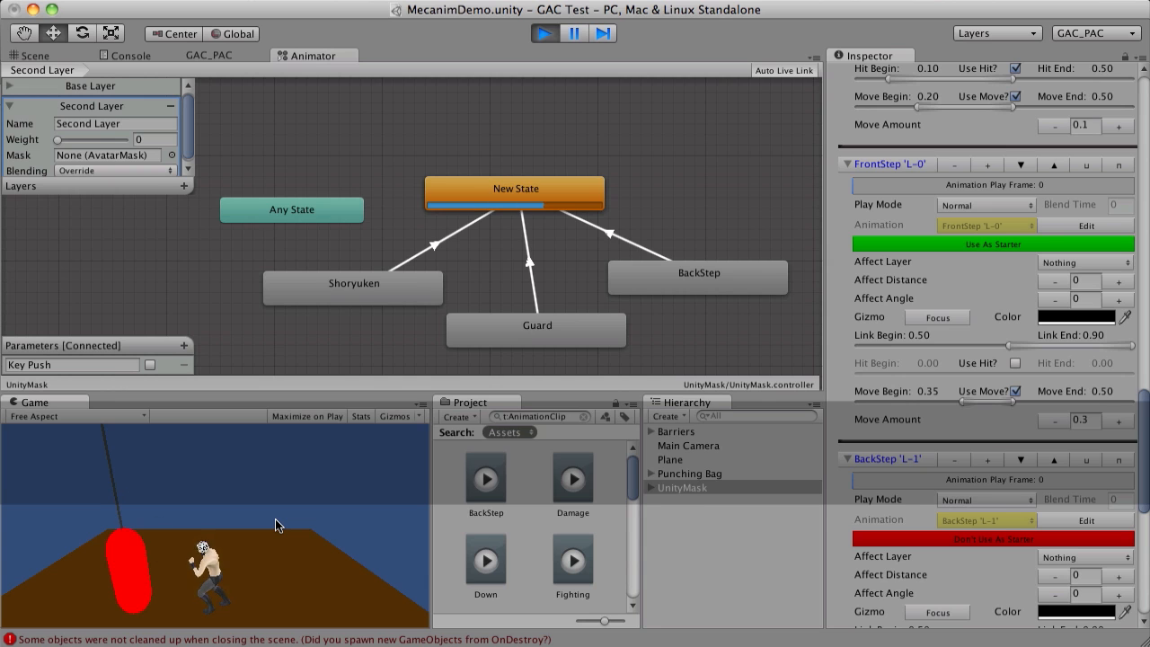
click(544, 34)
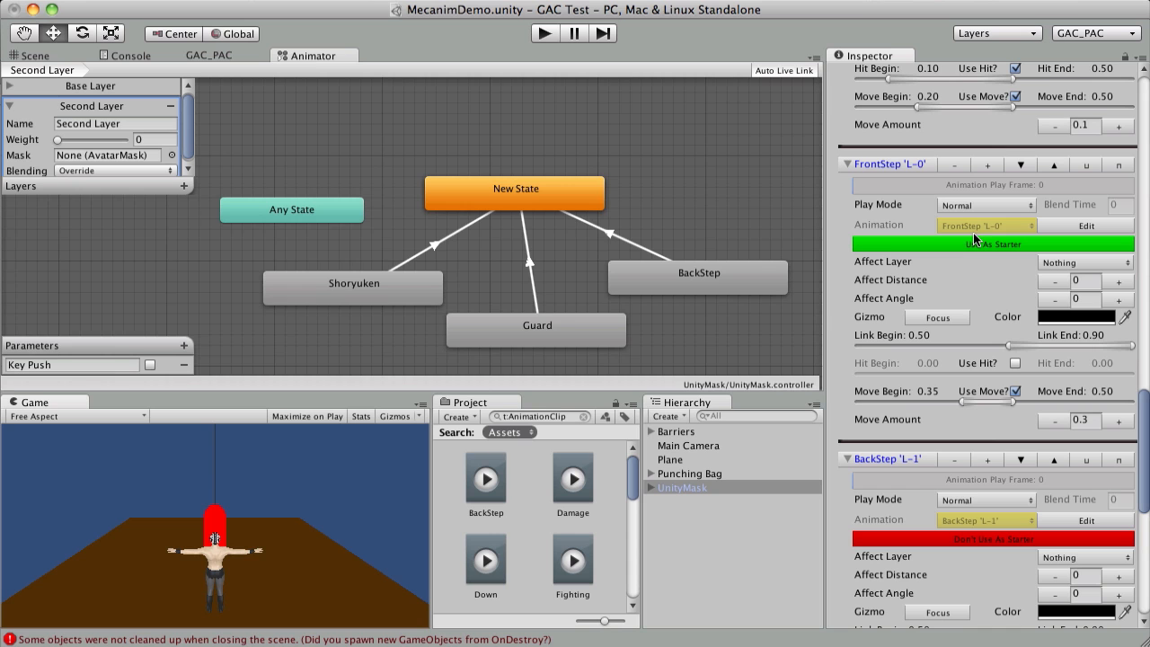
- Review the animation and combo settings, and add a first combo to the BackStep 'L-1' starter in the combos setup
scroll(954, 395, down, 1)
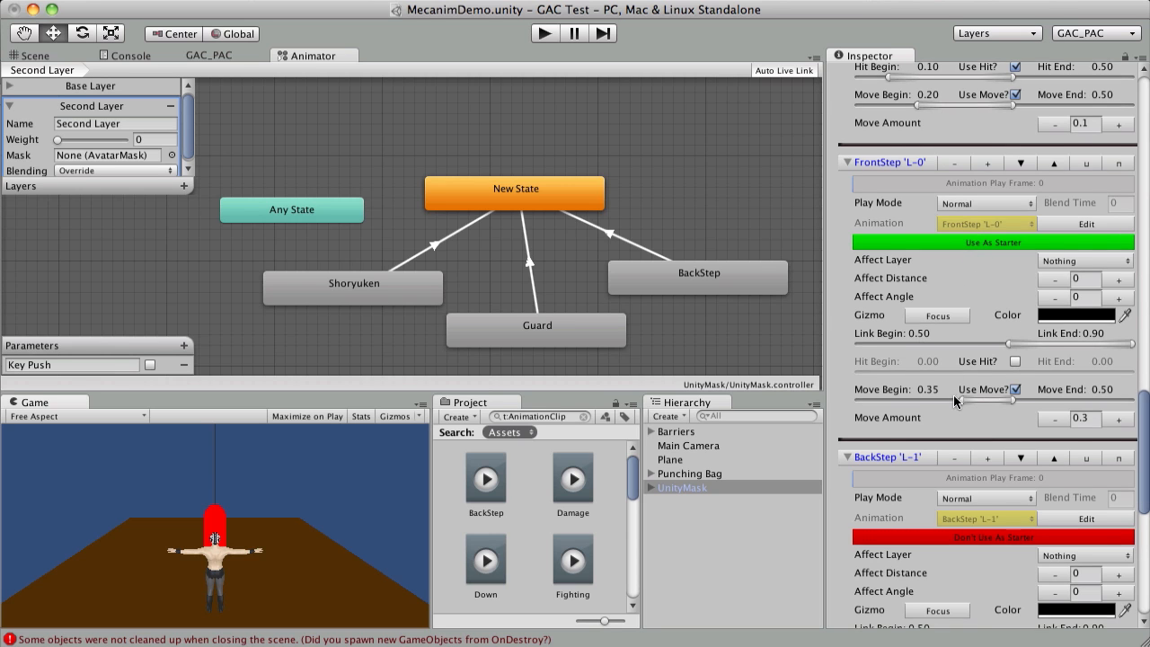
scroll(954, 395, down, 15)
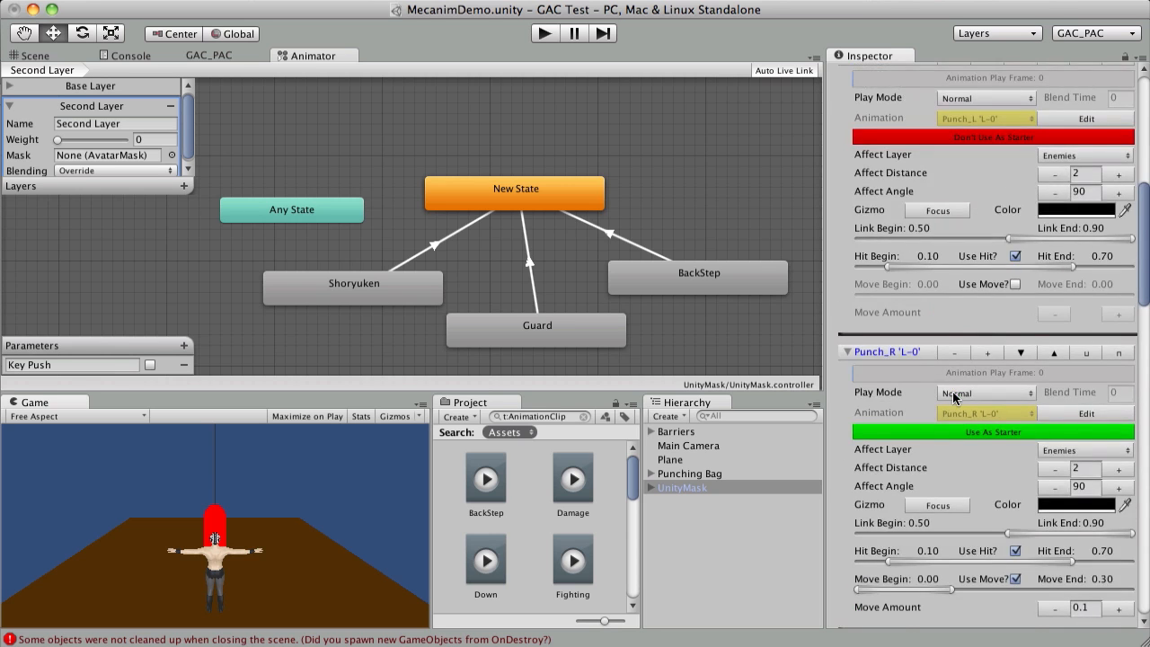
scroll(954, 392, up, 8)
click(980, 256)
scroll(986, 387, down, 6)
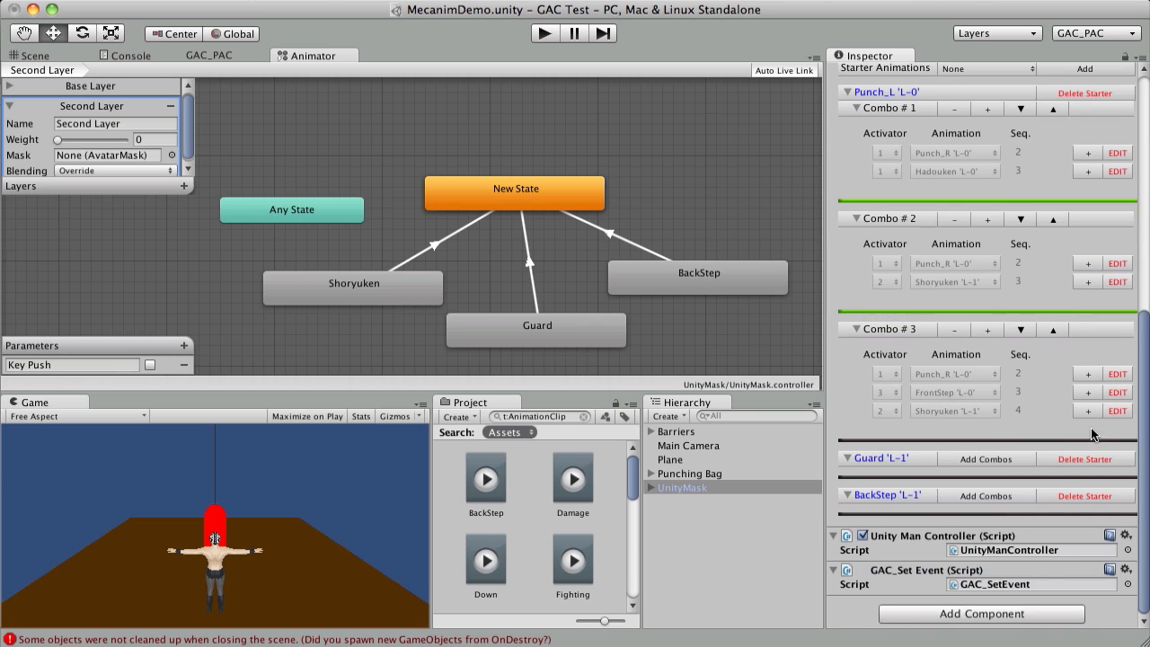
scroll(926, 313, up, 3)
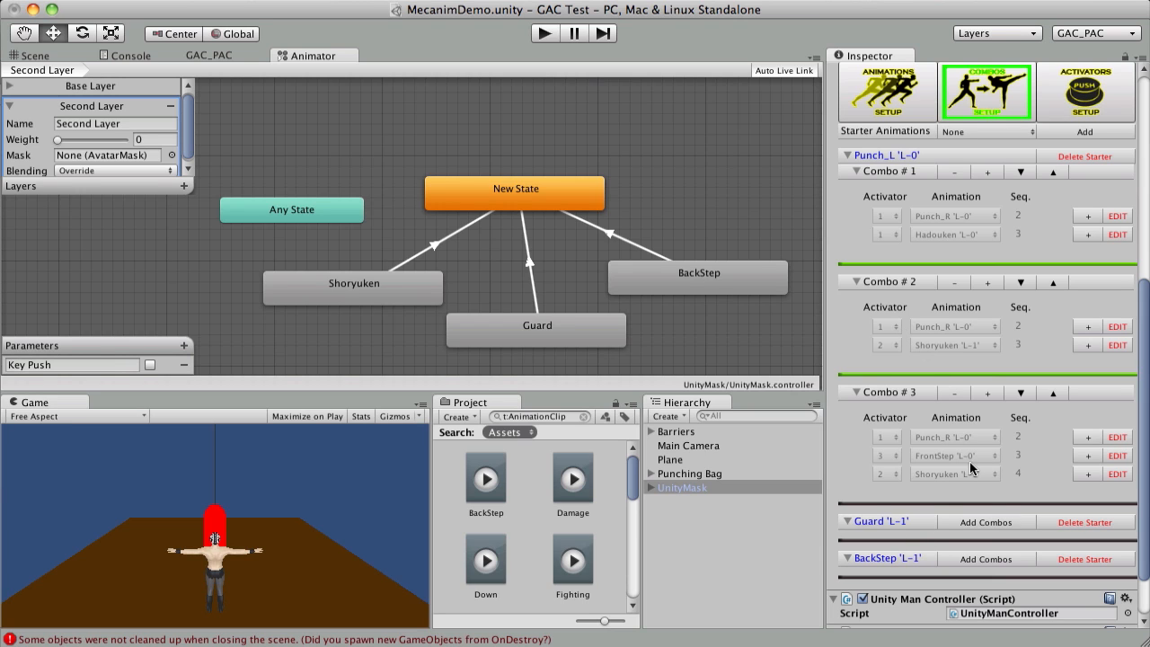
click(986, 559)
scroll(982, 484, down, 3)
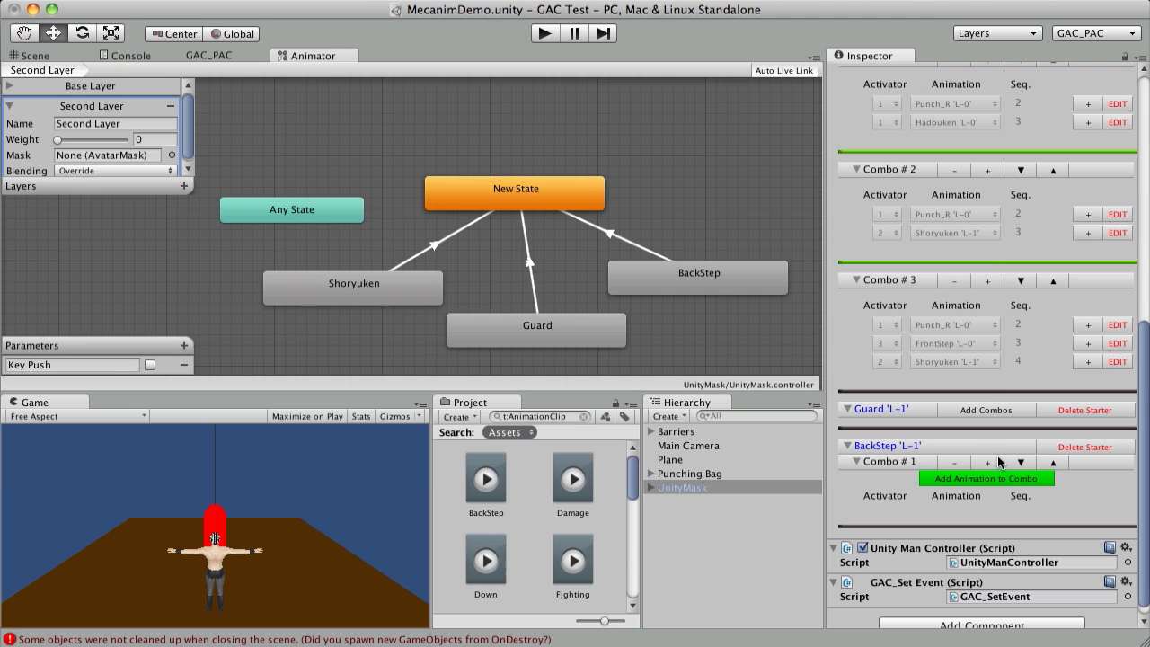
- Add Hadouken 'L-0' with activator 1 as sequence 2 of the BackStep starter's Combo #1 and set it
click(971, 478)
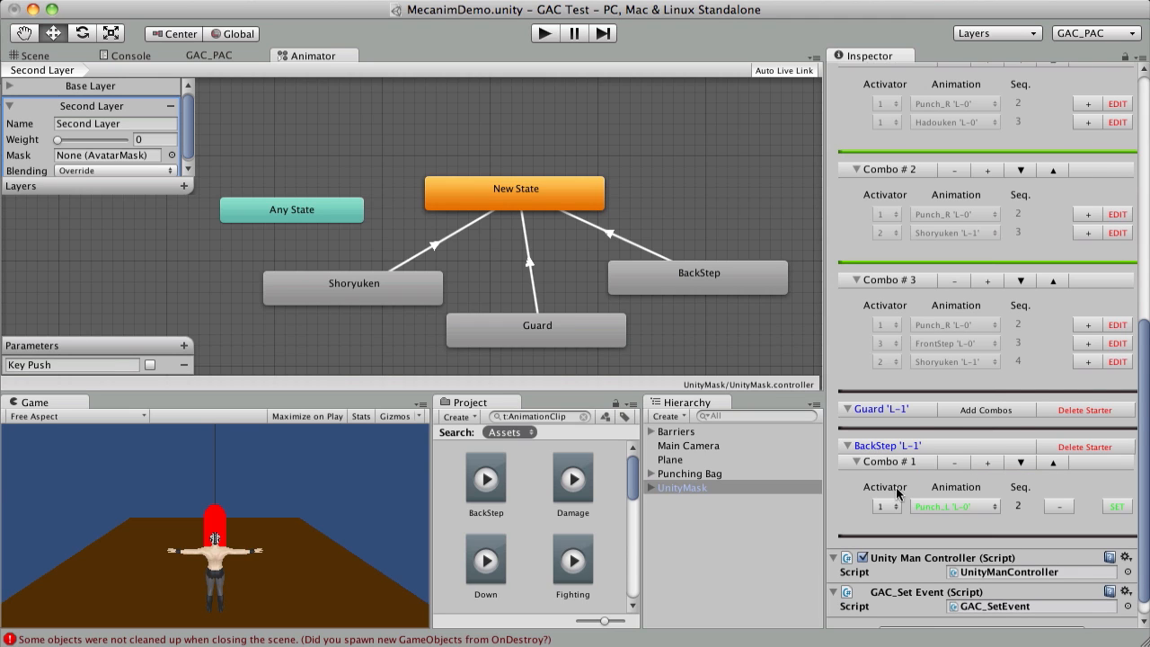
scroll(922, 497, down, 1)
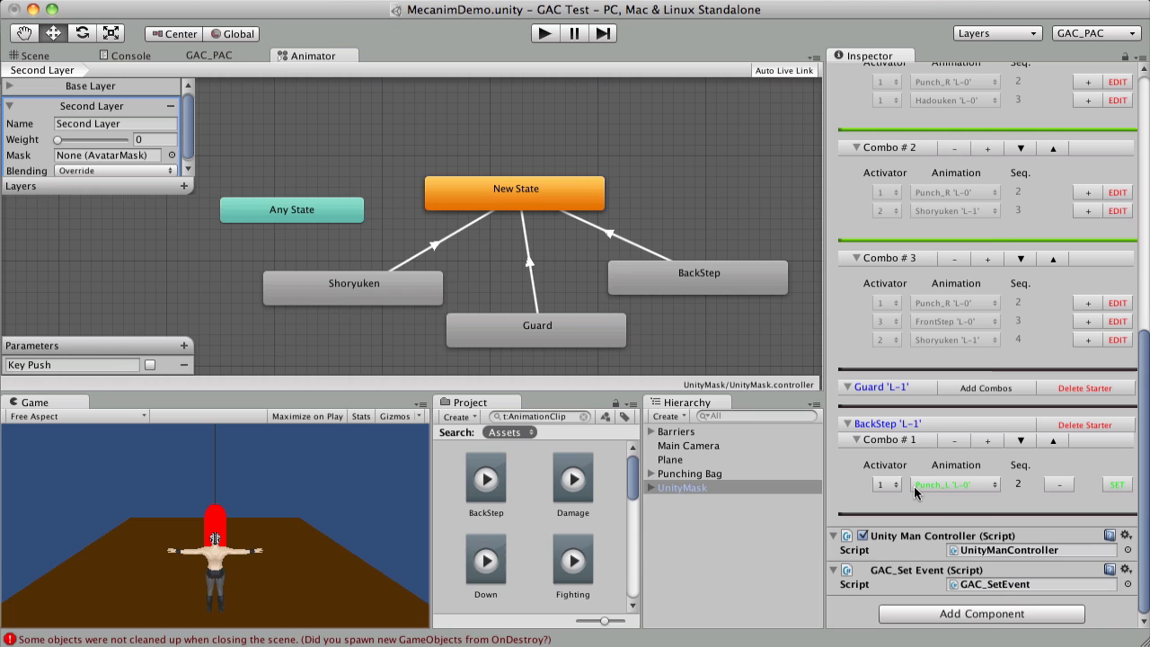
click(949, 486)
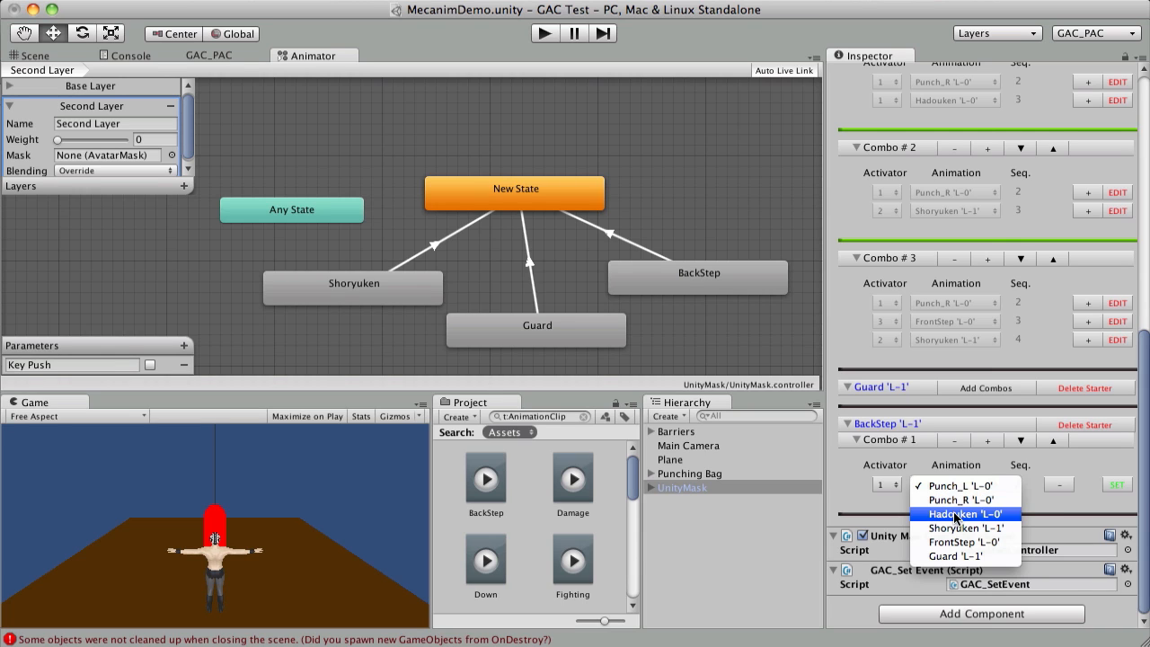
click(967, 515)
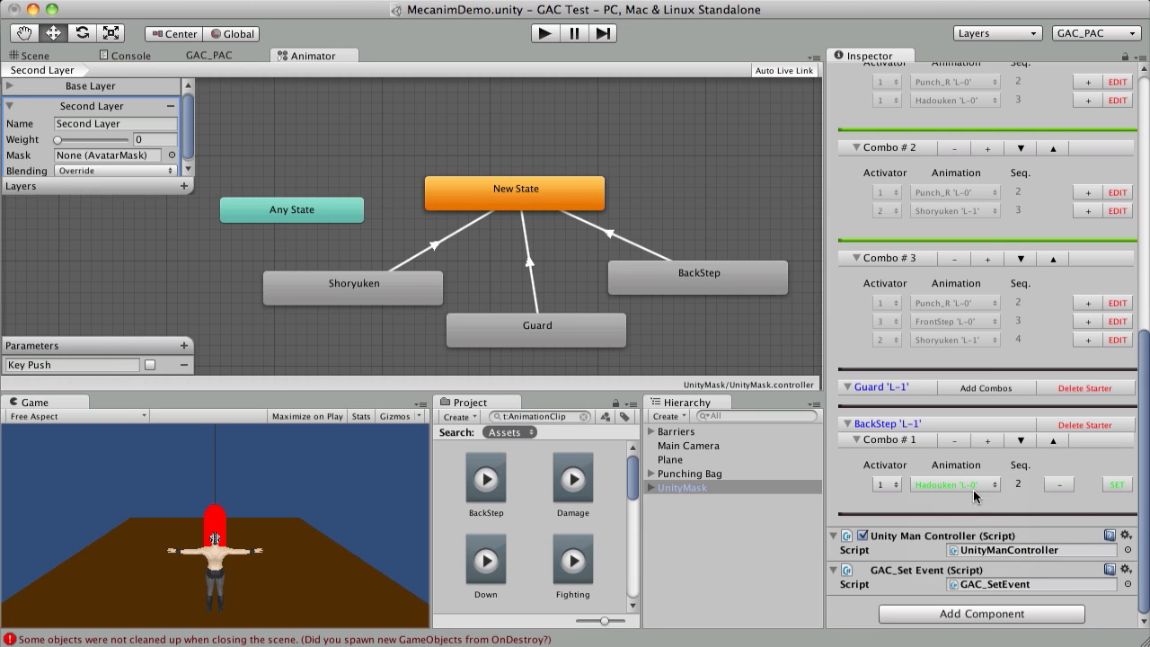
click(1114, 486)
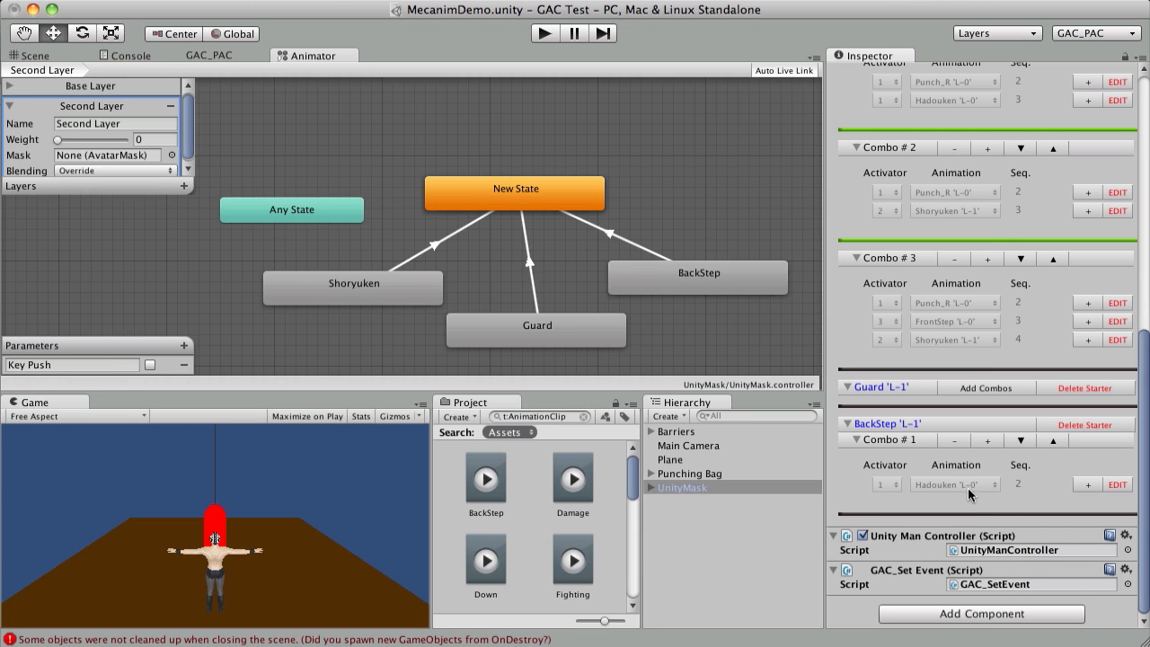
- Add a second Hadouken 'L-0' with activator 1 as sequence 3 of the BackStep combo and set it
click(1079, 483)
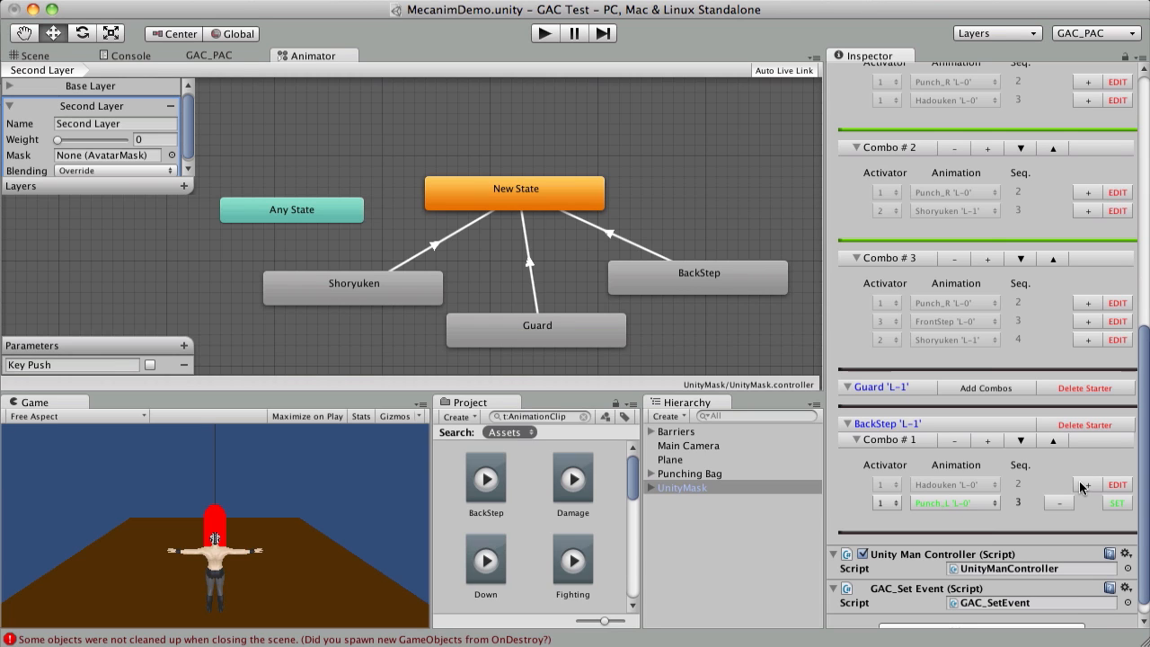
click(950, 498)
click(952, 505)
click(944, 503)
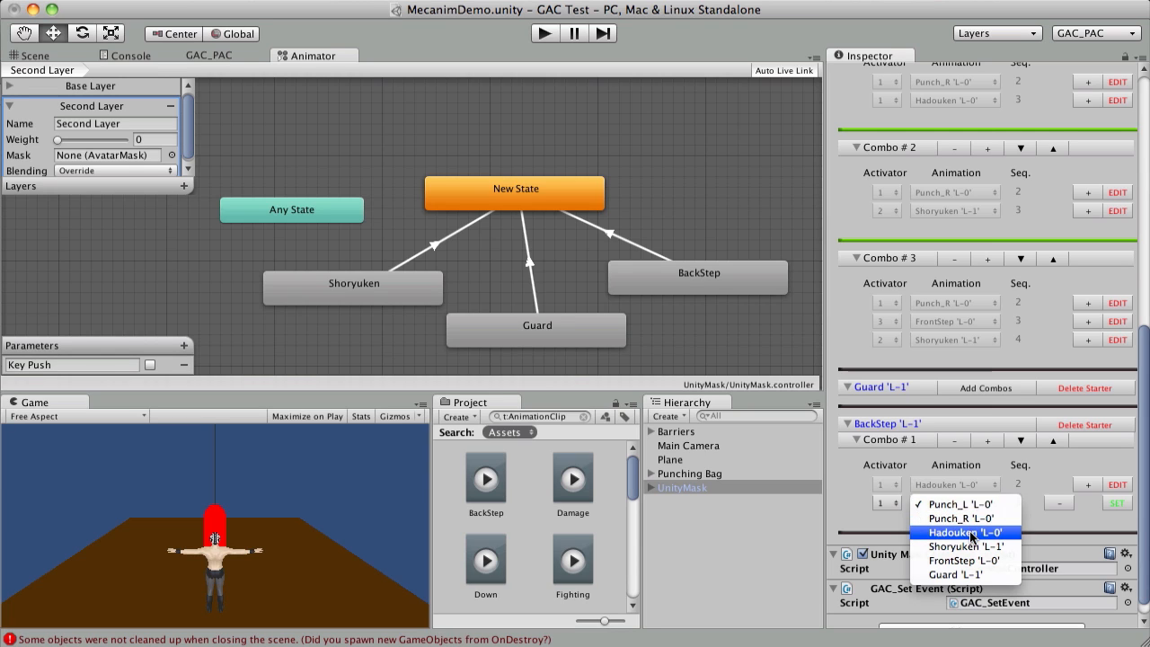
click(969, 532)
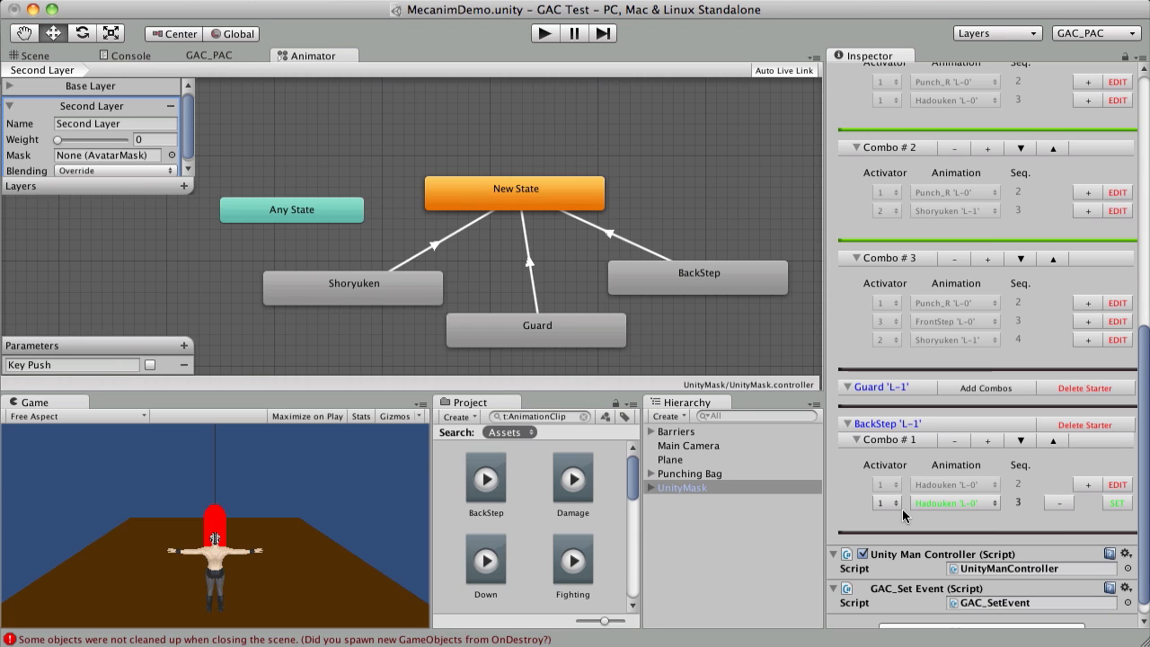
click(1119, 503)
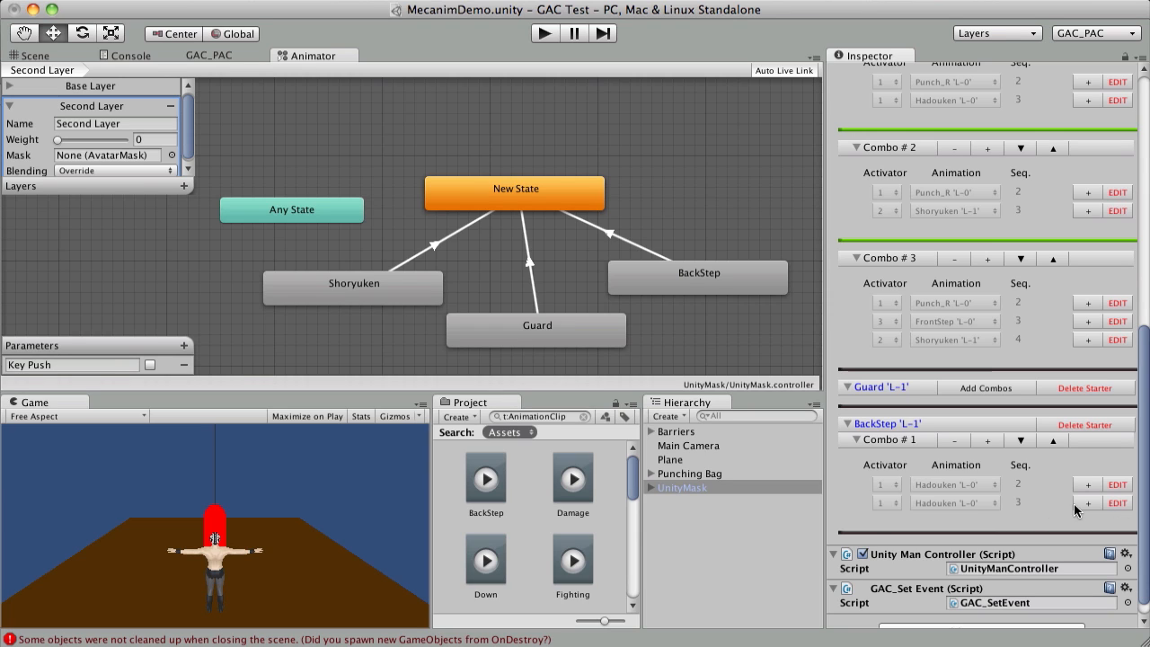
- Add Shoryuken 'L-1' with activator 2 as sequence 4 of the BackStep combo and set it
click(1077, 504)
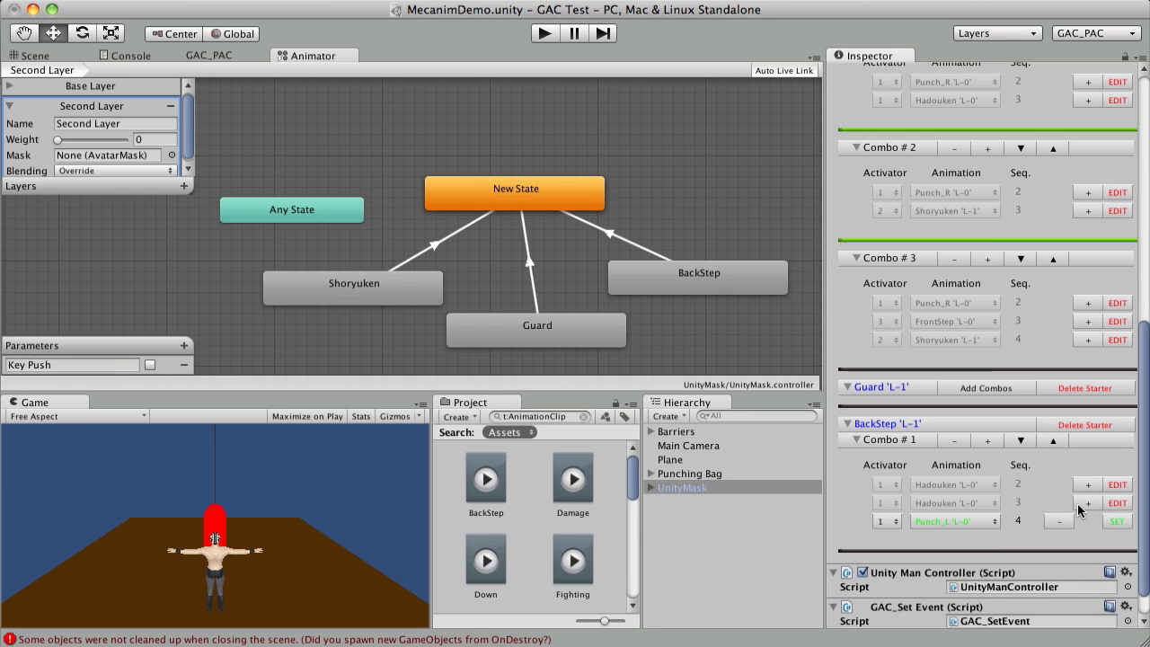
click(894, 536)
click(953, 522)
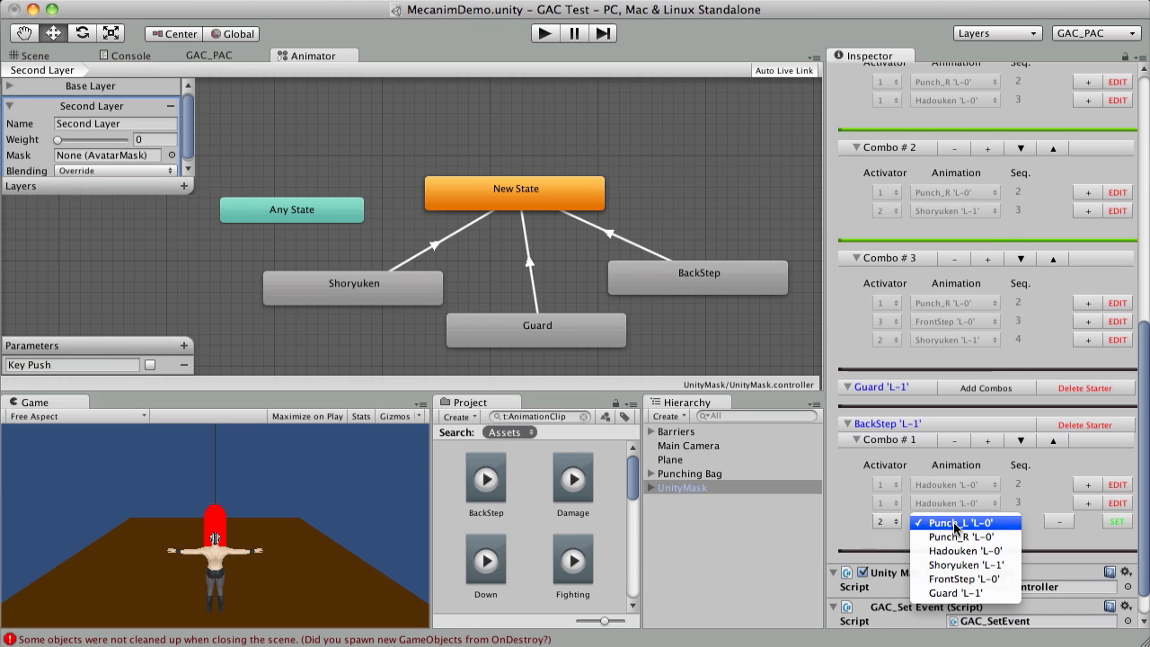
click(980, 566)
click(1114, 521)
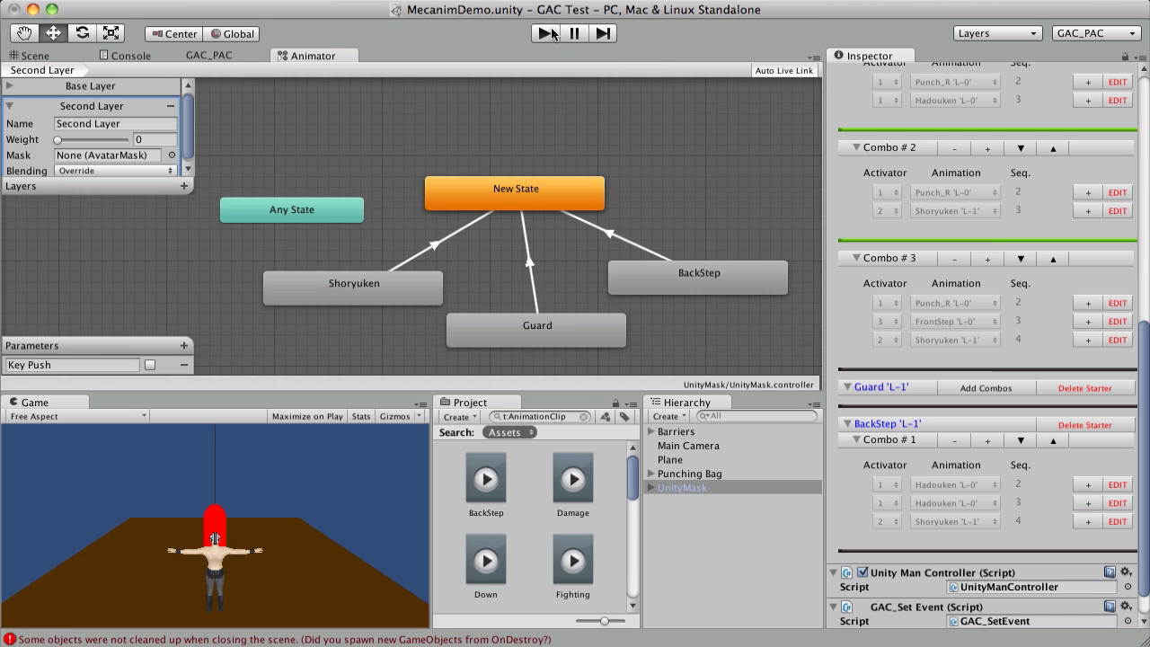
- Review the finished combos and check the key assignments in the activators setup
scroll(1045, 275, up, 1)
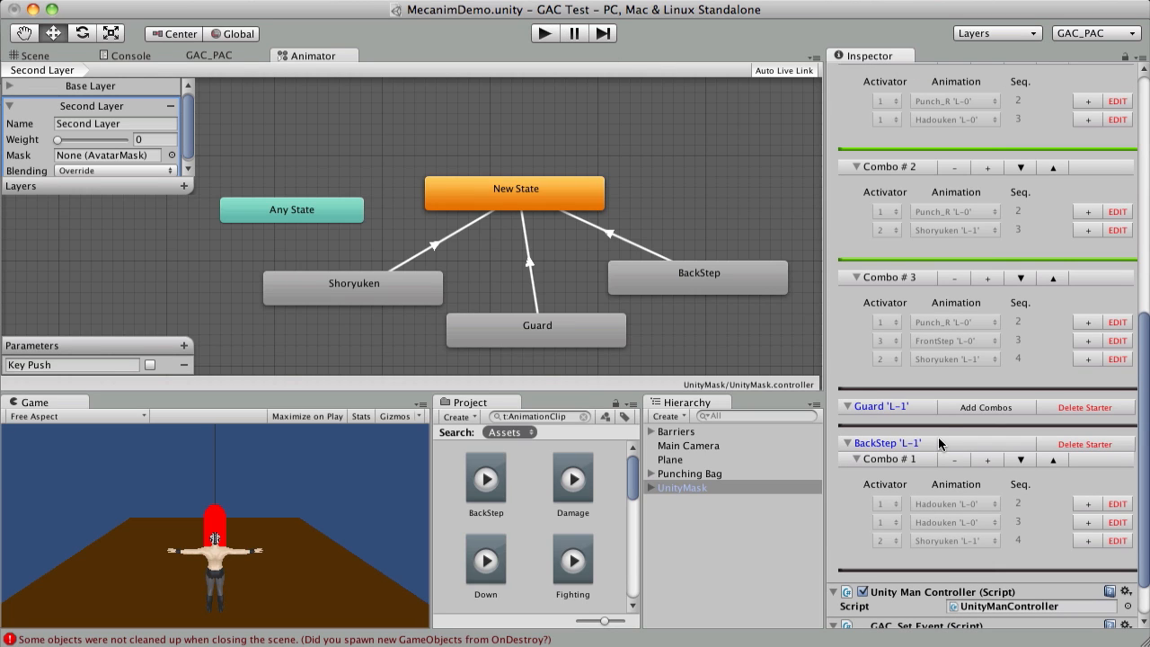
scroll(1032, 144, up, 10)
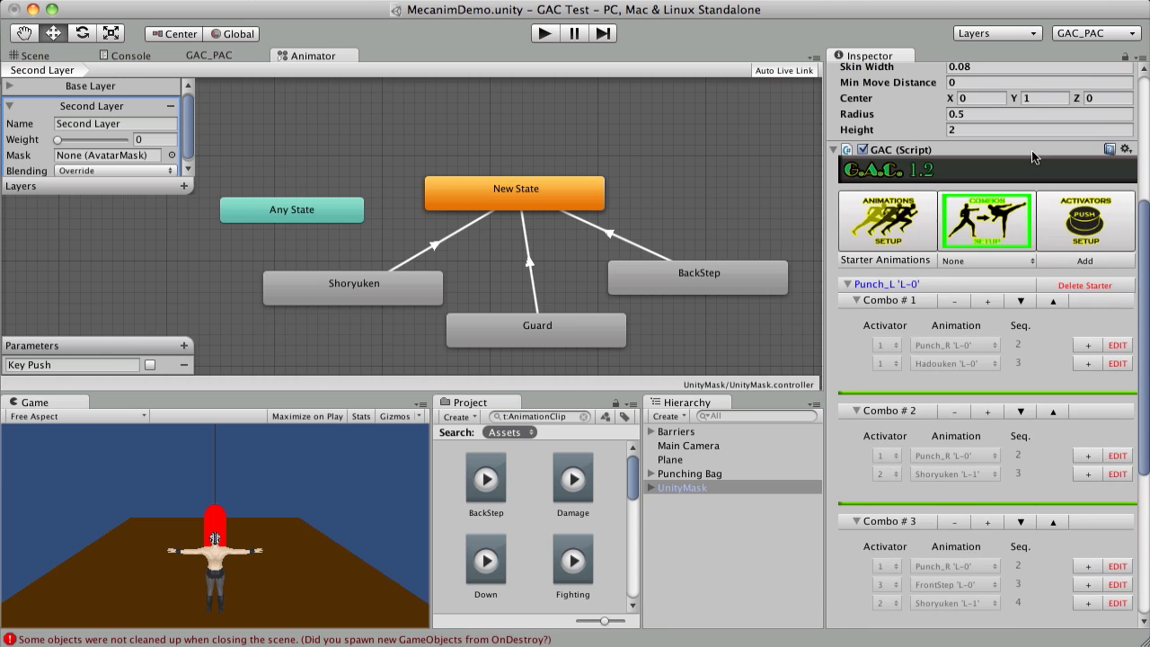
click(1089, 226)
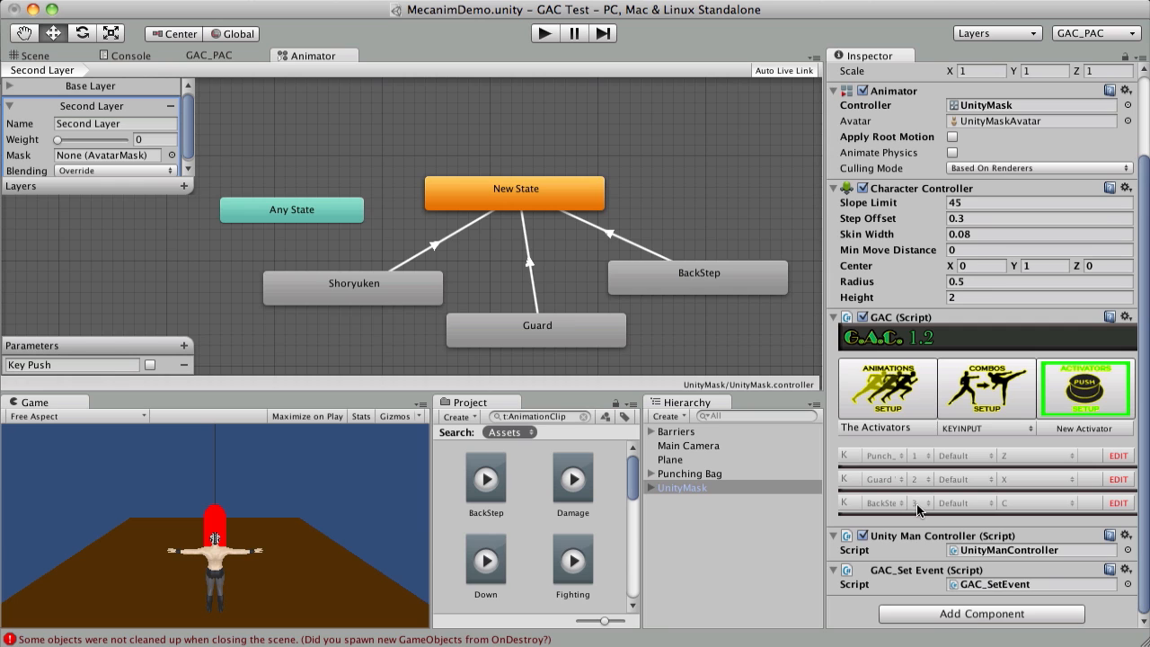
- Run the game and move the character until it faces the punching bag from the side
click(544, 34)
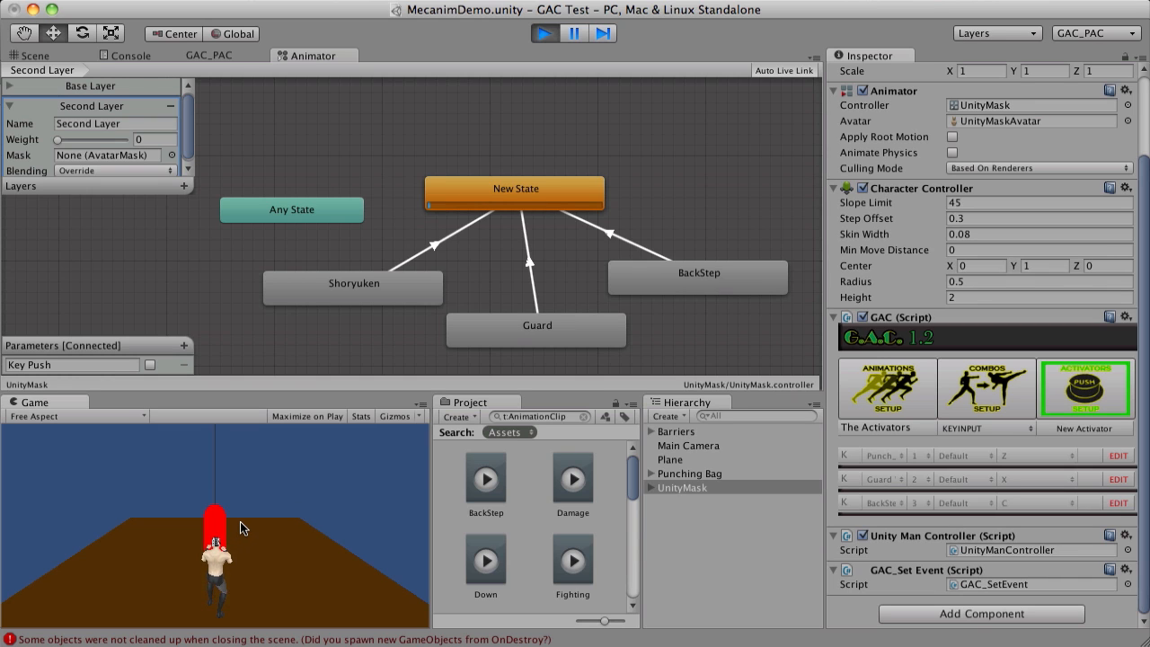
key(Right)
key(Up)
key(Left)
key(Down)
key(Left)
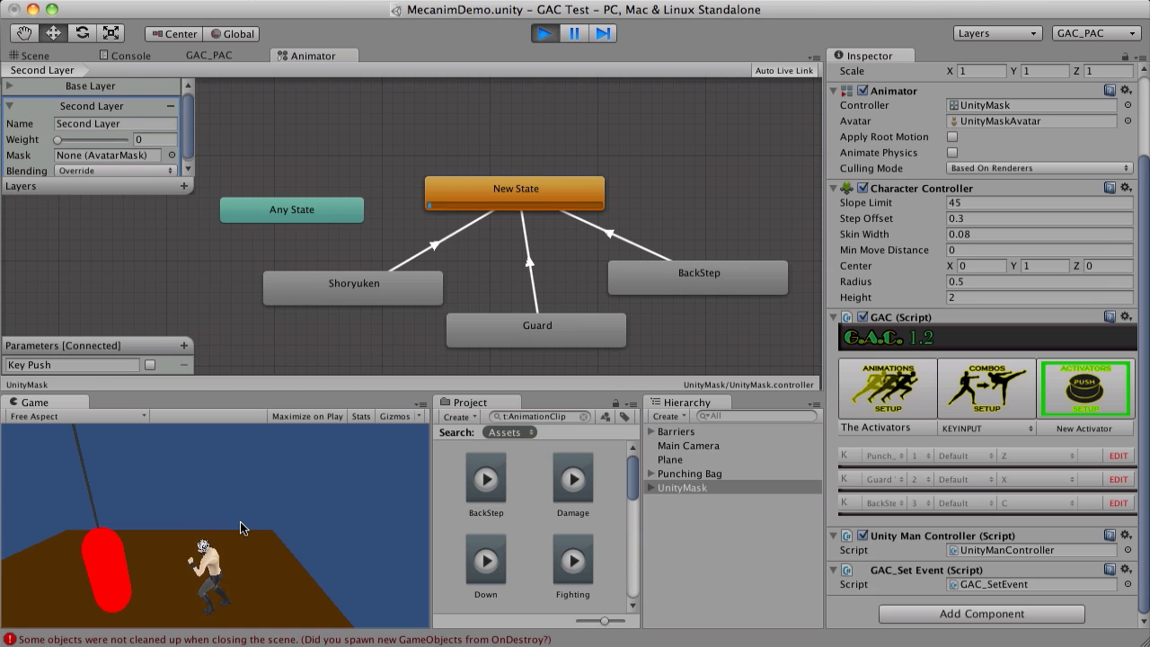
- Test the BackStep combo in the running game by triggering activators 3, 1 and 2 in turn, three times
key(c)
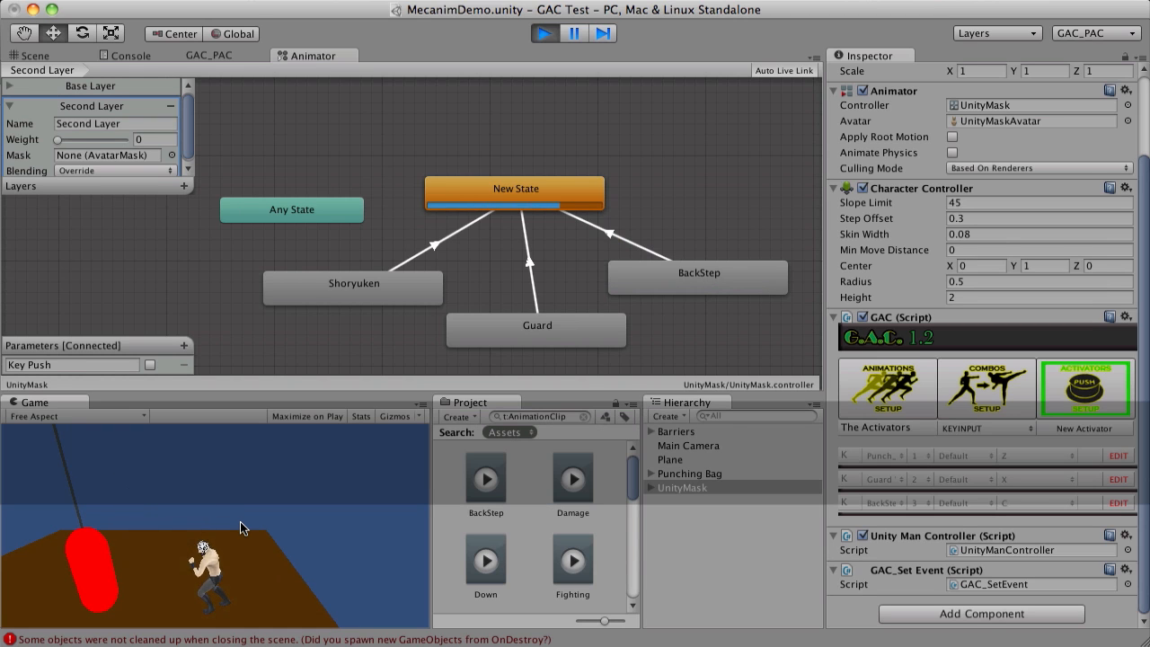
key(z)
key(x)
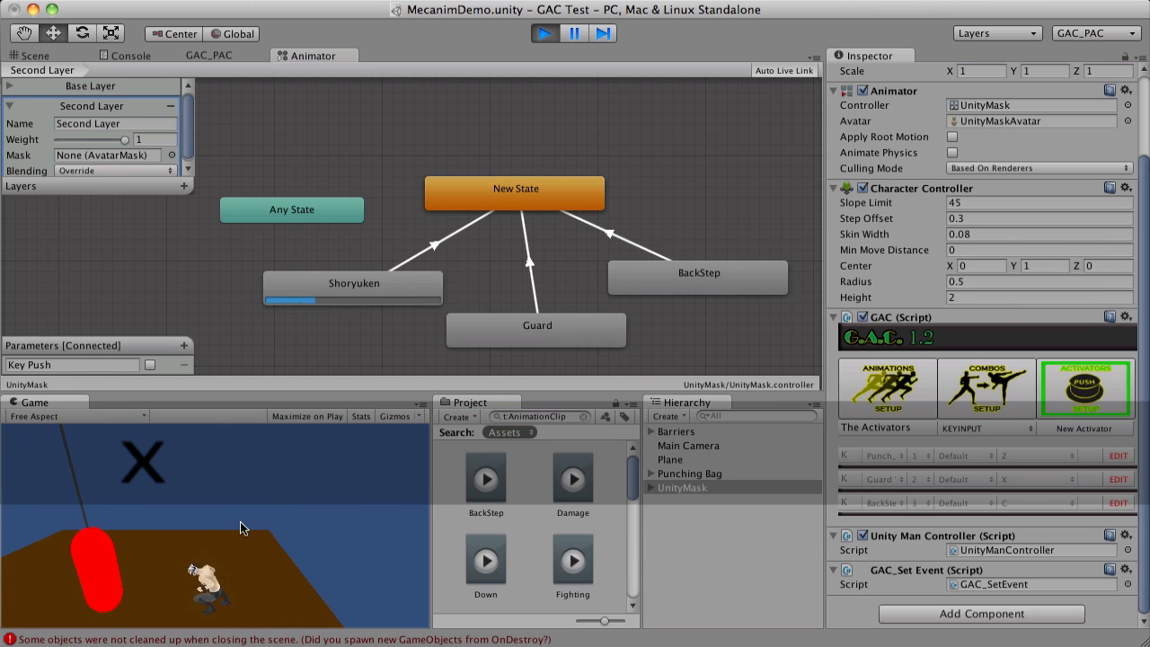
key(c)
key(z)
key(x)
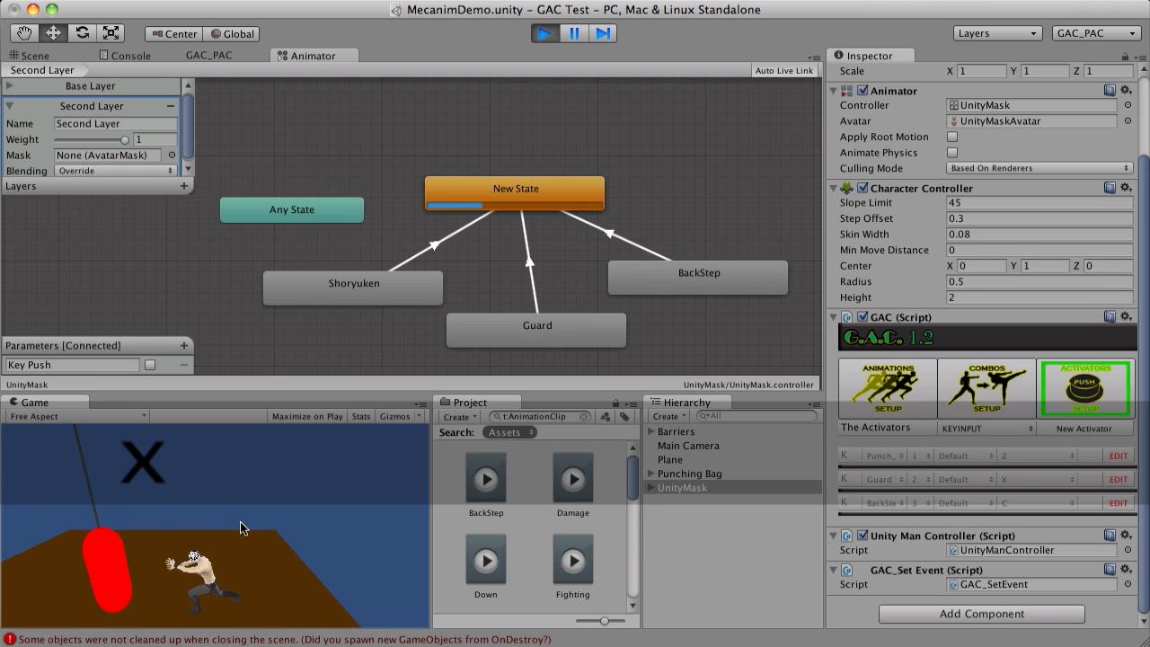
key(c)
key(z)
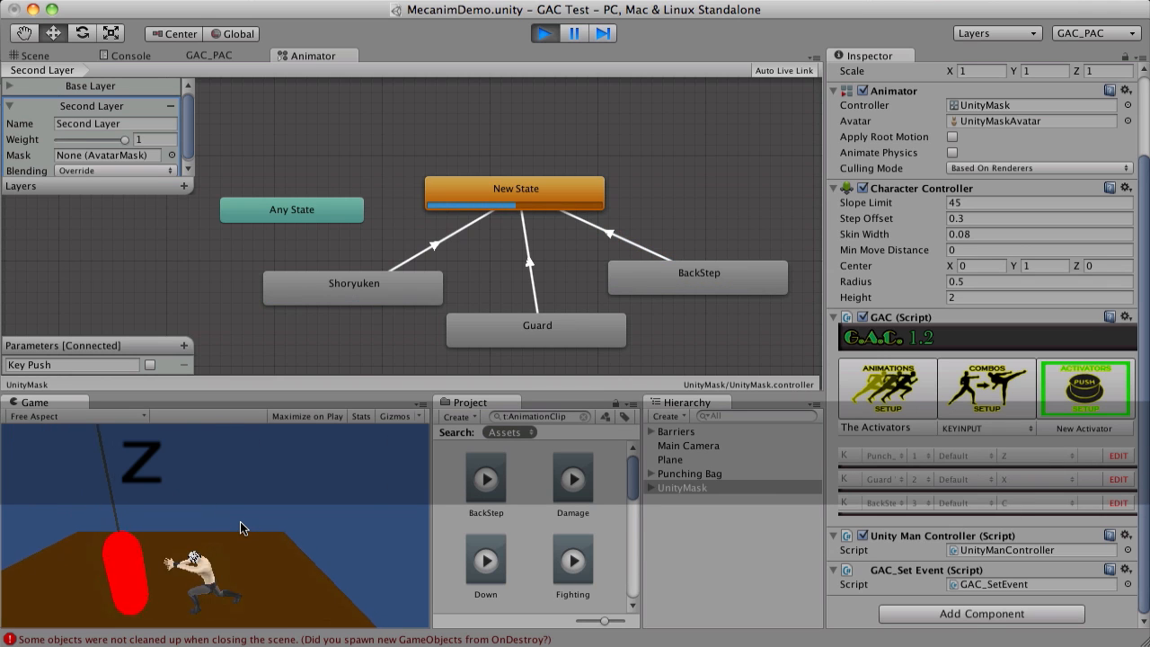
key(x)
- Test the full BackStep combo twice, repeating activator 1 for both Hadoukens and ending with activator 2 for Shoryuken
key(c)
key(z)
key(z)
key(z)
key(z)
key(x)
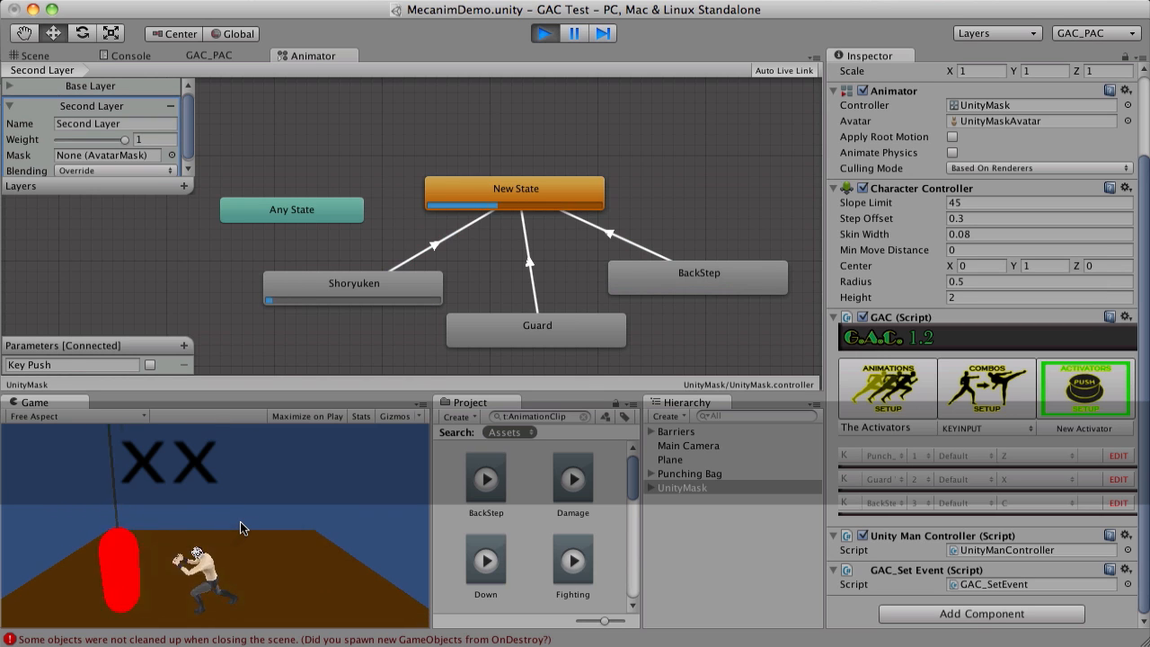
key(x)
key(c)
key(z)
key(z)
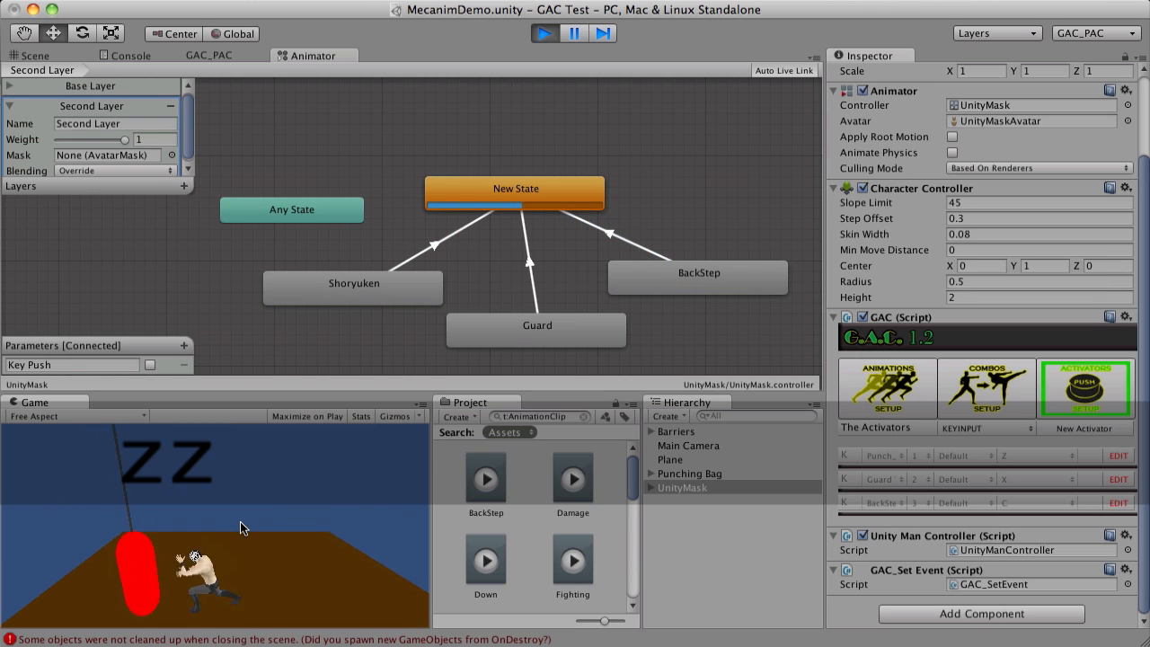
key(z)
key(z)
key(x)
key(x)
key(x)
key(x)
key(x)
- Trigger the BackStep starter several times in a row, and follow it with activators 1 and 2
key(c)
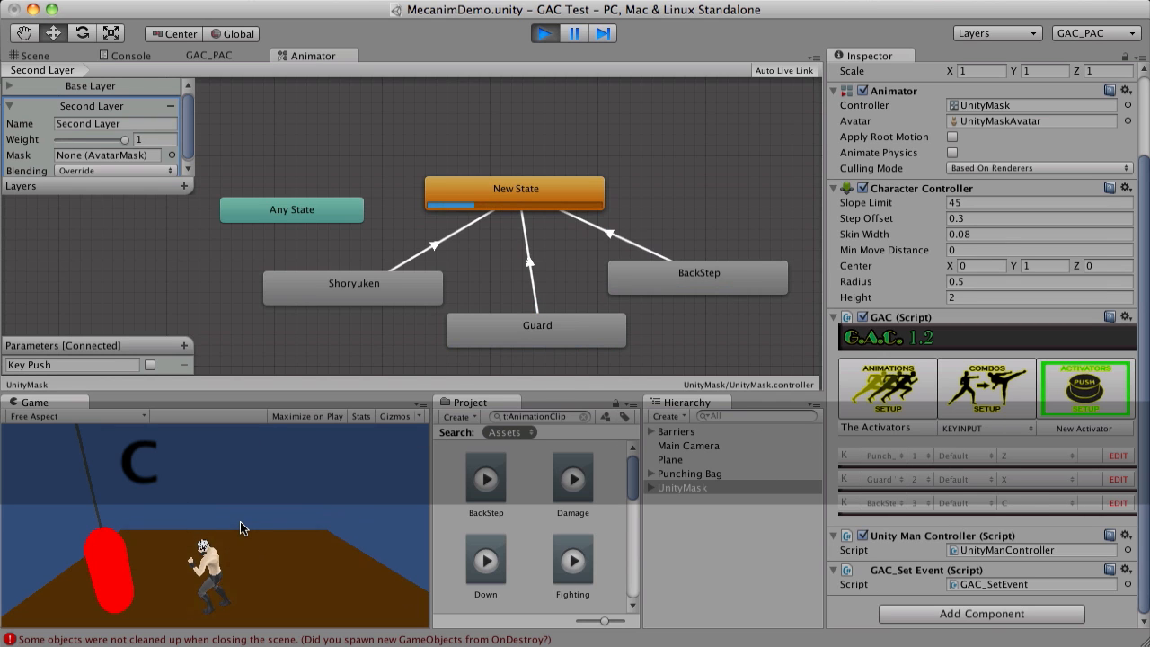
key(c)
key(c)
key(c)
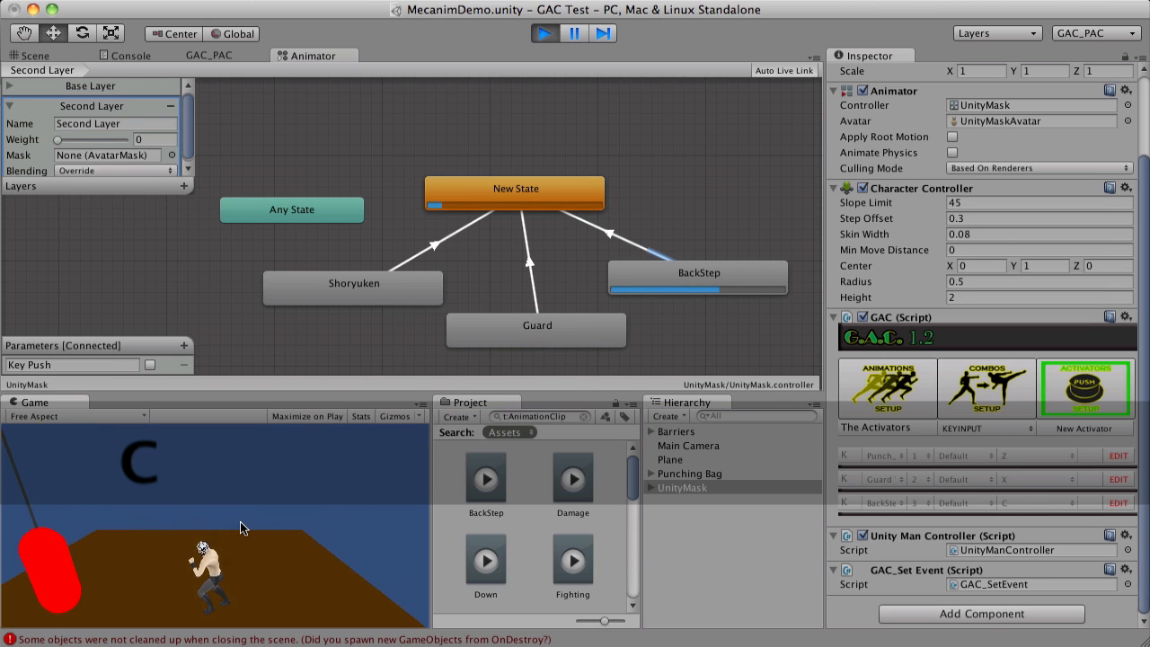
key(c)
key(z)
key(x)
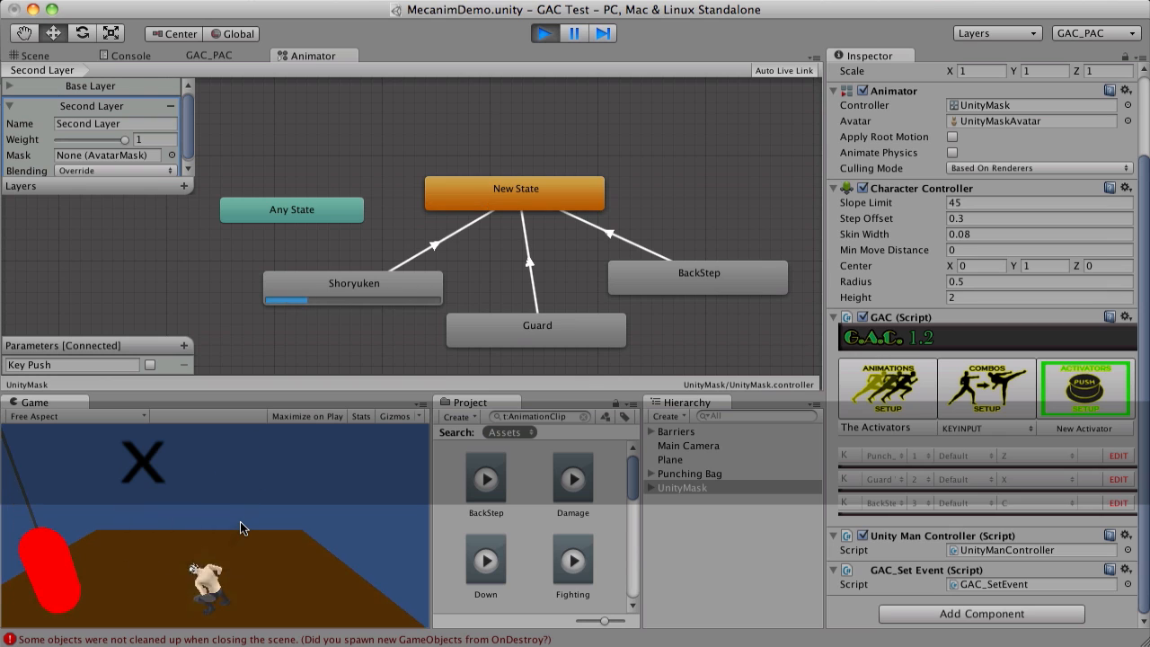
- Test the Punch_L starter combo with repeated activator 1, finishing with activator 2 for Shoryuken
key(z)
key(z)
key(z)
key(z)
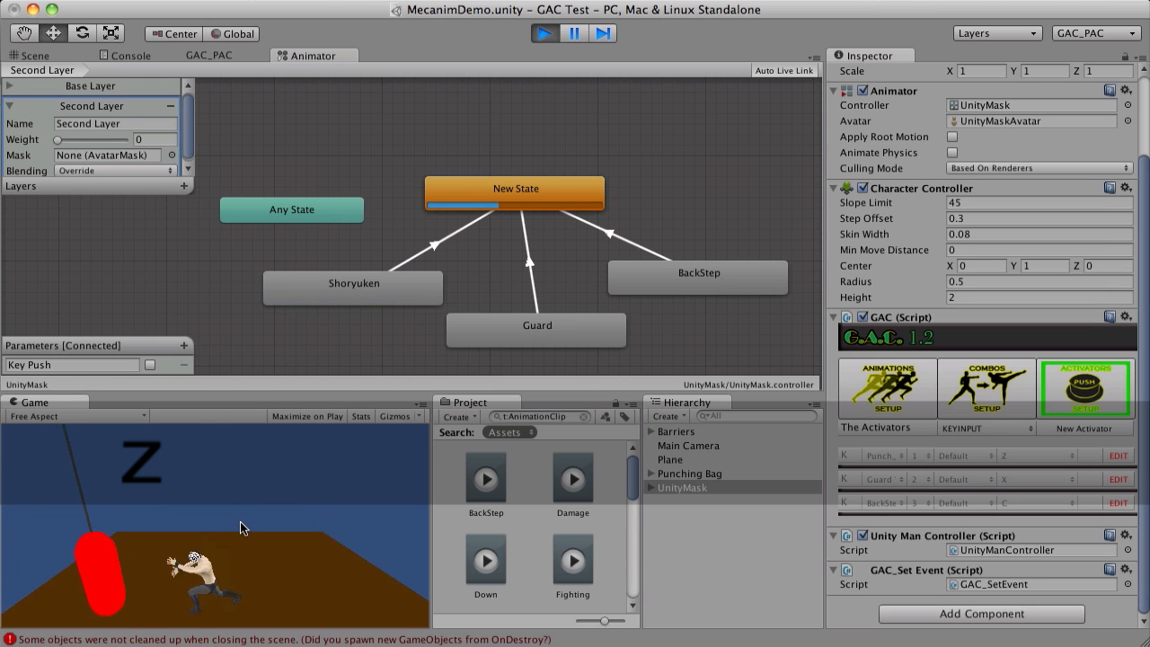
key(z)
key(z)
key(x)
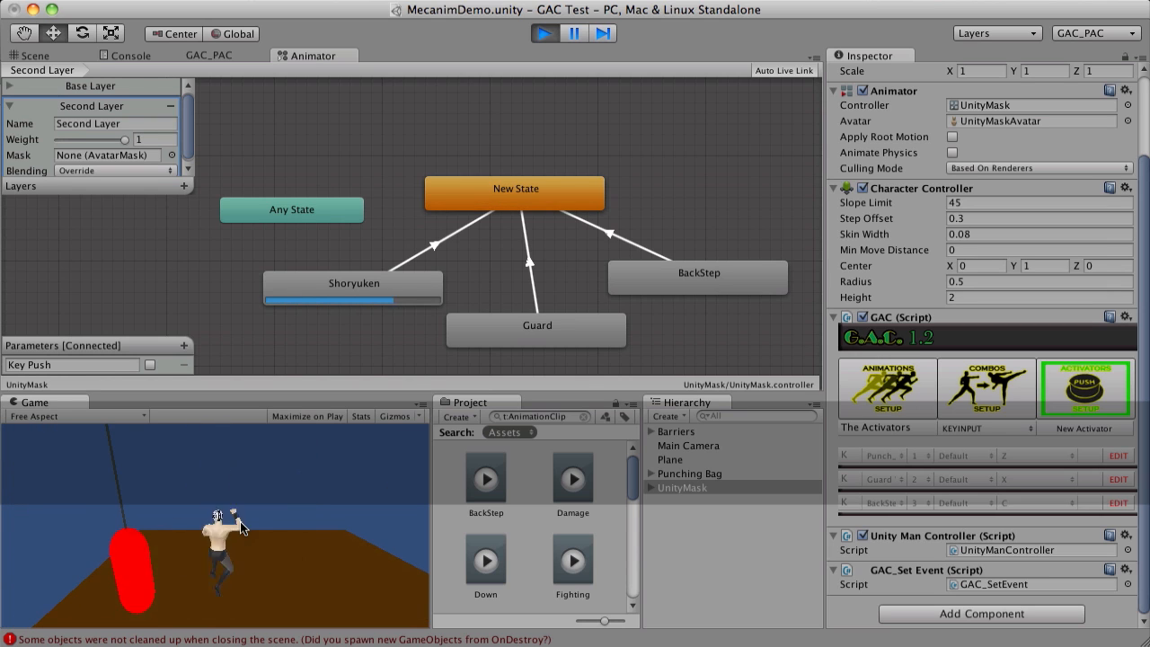
- Reposition the character and test the Punch_L combos from both sides of the punching bag, ending with activator 3
key(Right)
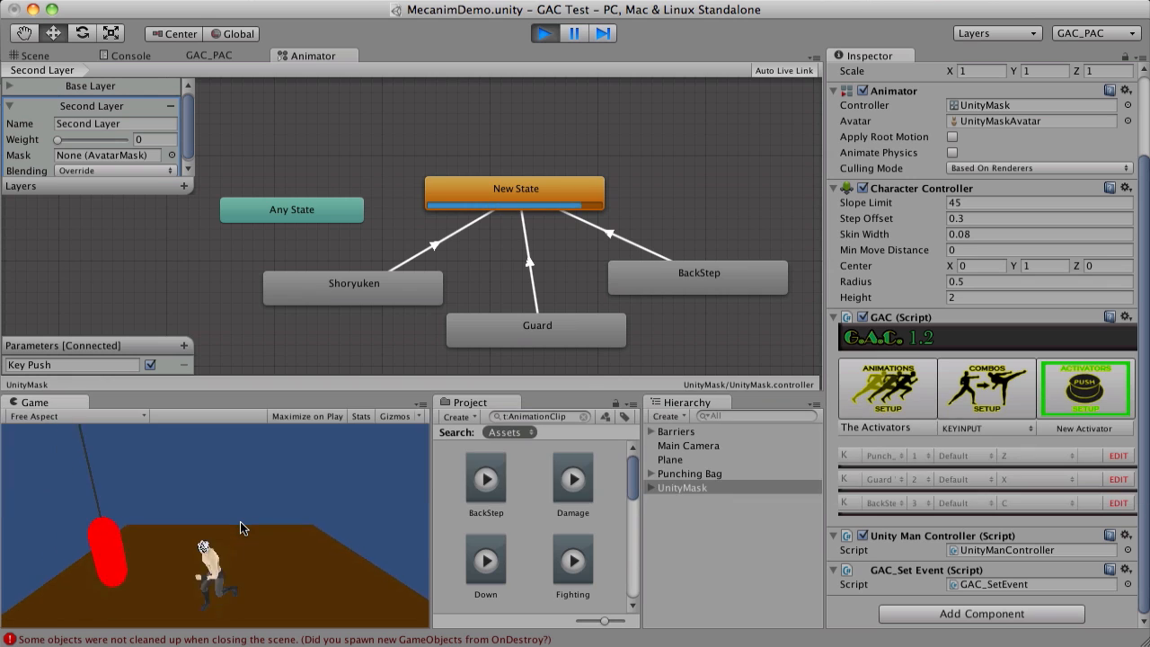
key(z)
key(z)
key(z)
key(x)
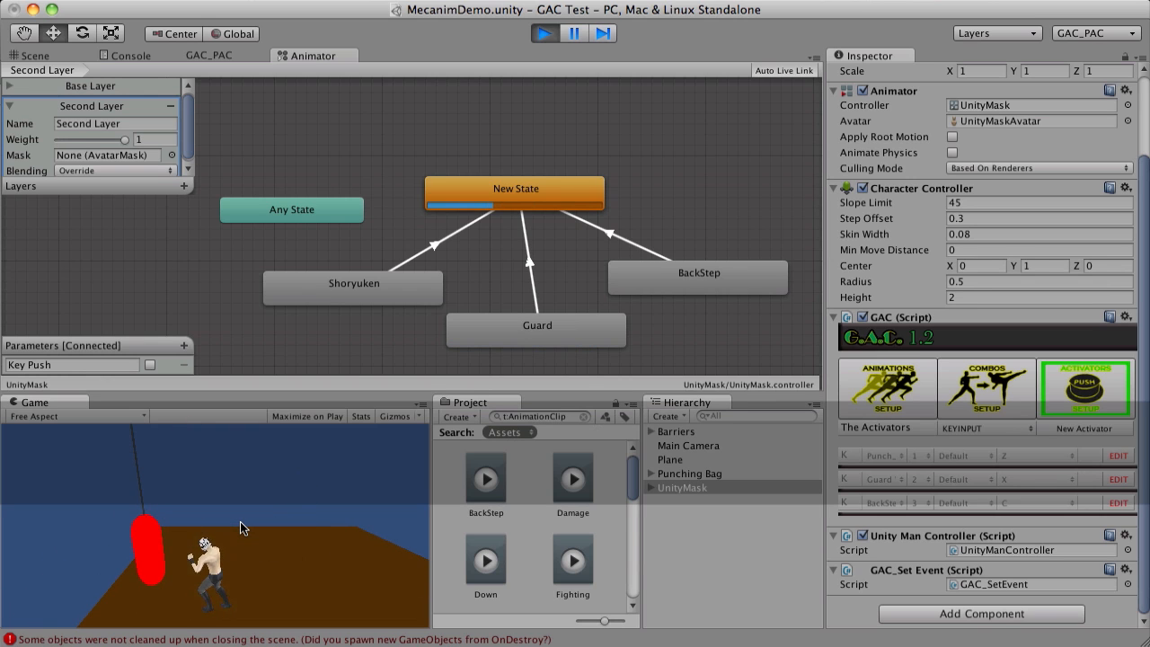
key(Right)
key(z)
key(z)
key(x)
key(z)
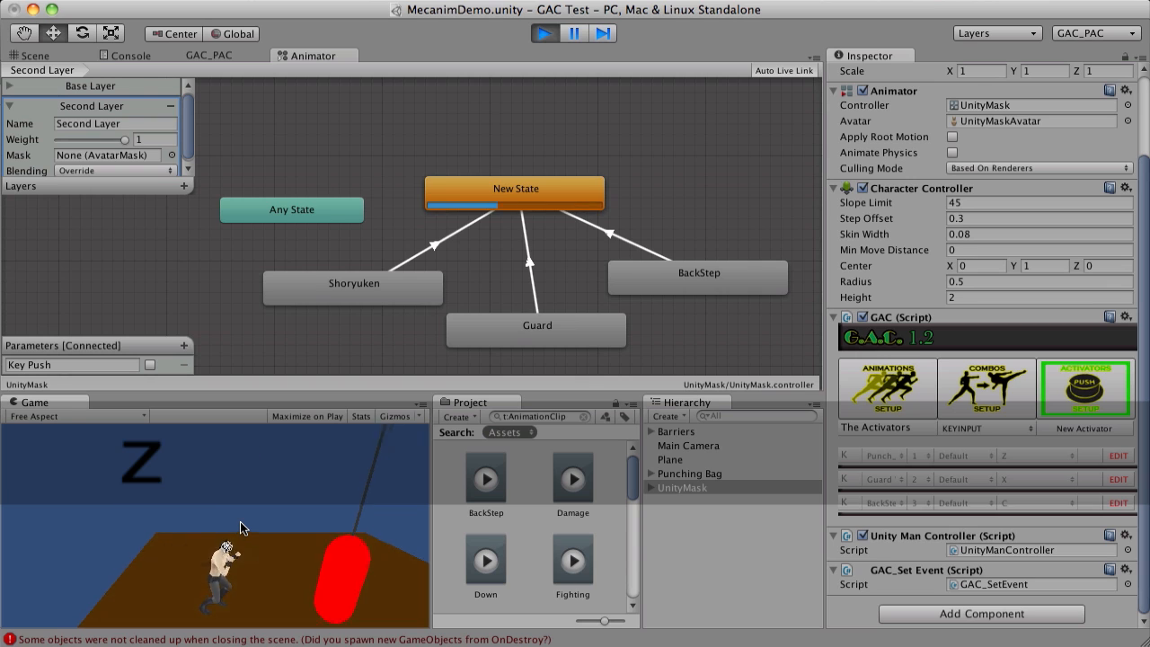
key(c)
- Move the character back and forth around the punching bag in the running game
key(Right)
key(Right)
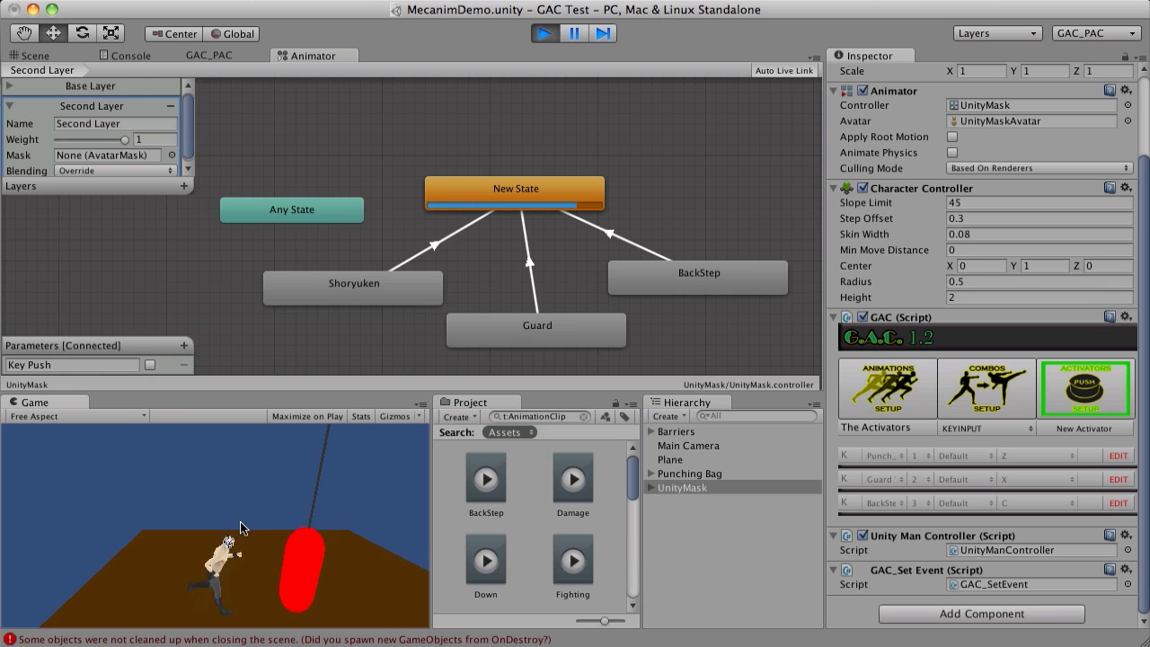
key(Right)
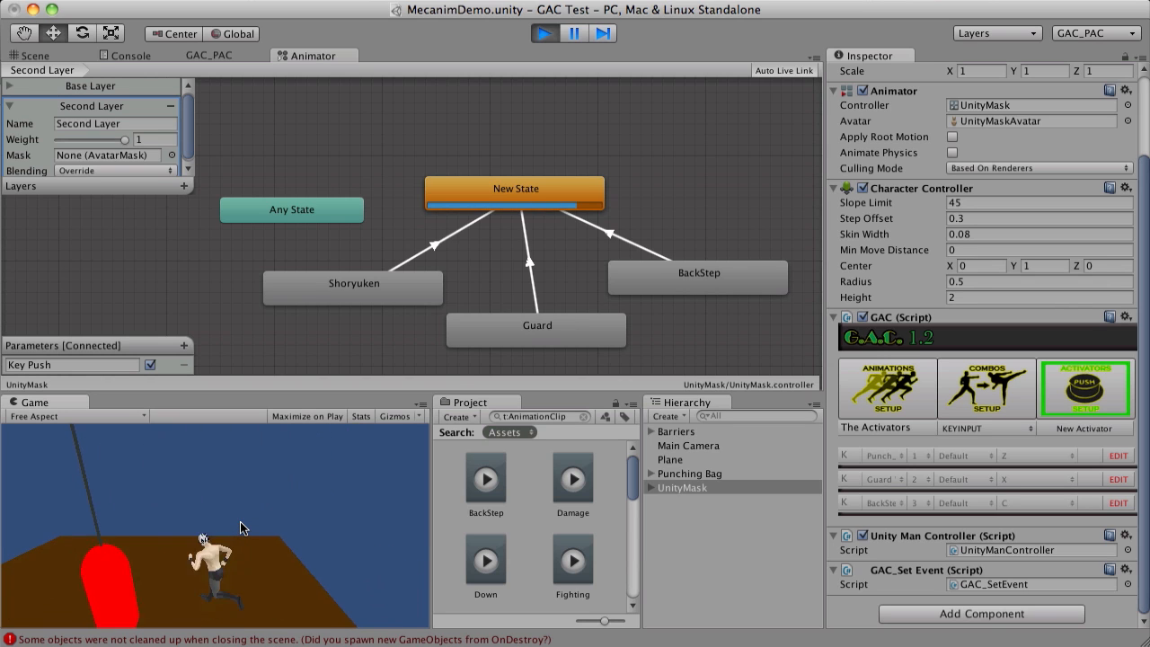
key(Left)
key(Right)
key(Left)
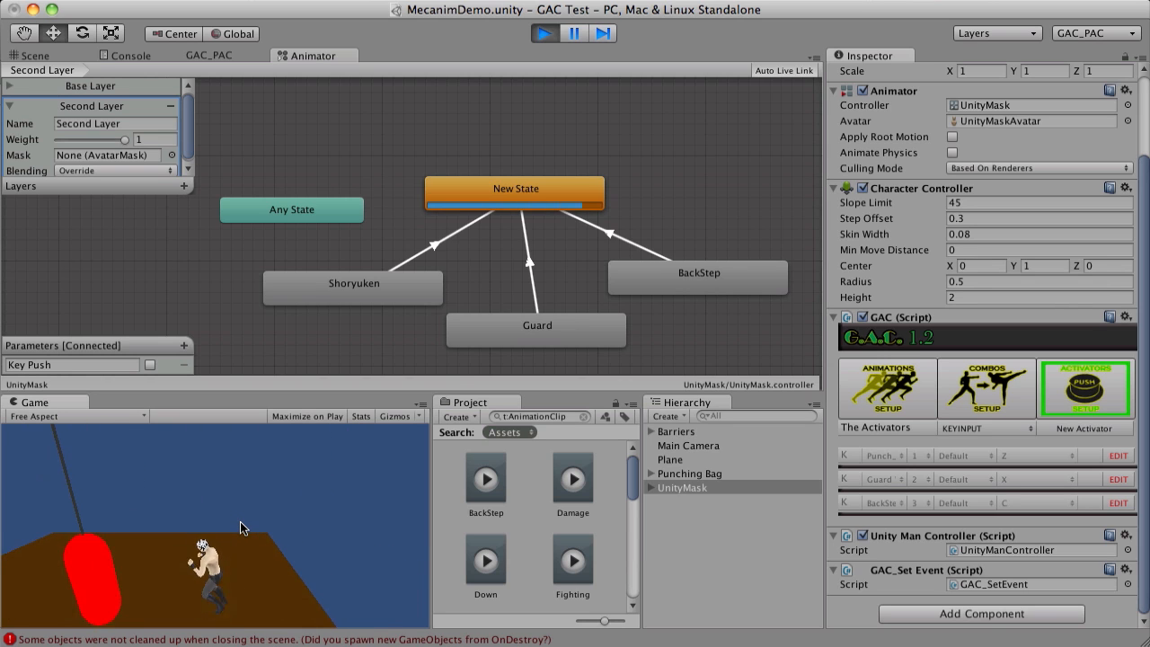
key(Left)
key(Right)
key(Left)
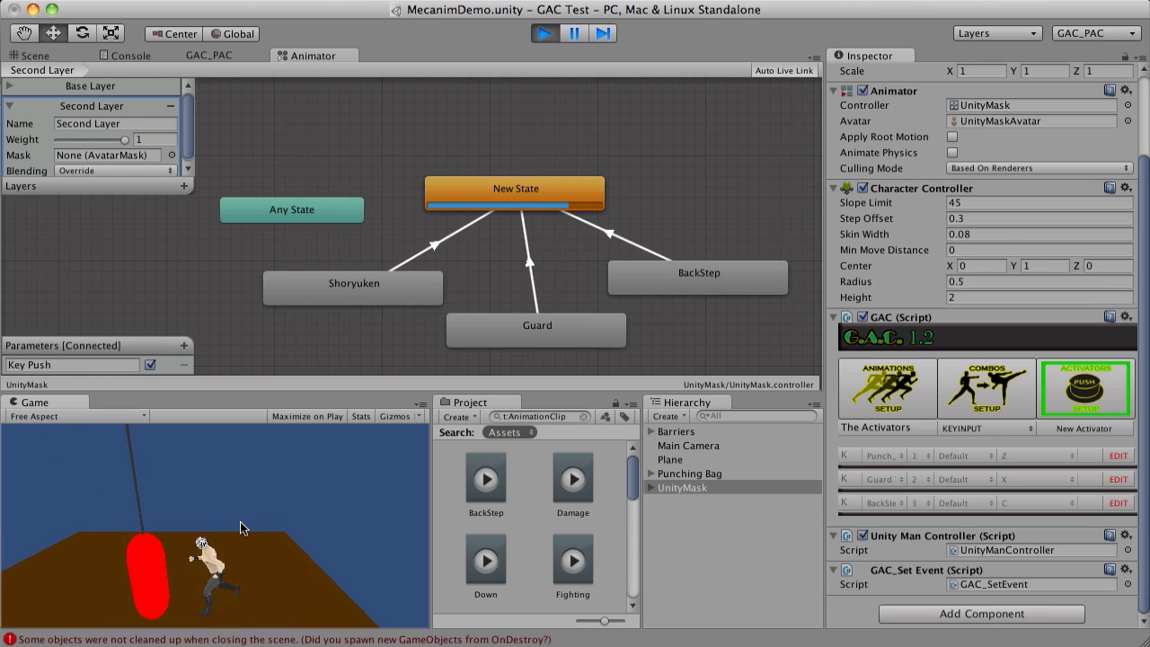
- Test the combos beside the punching bag by alternating activators 1 and 3, finishing with activator 2
key(z)
key(c)
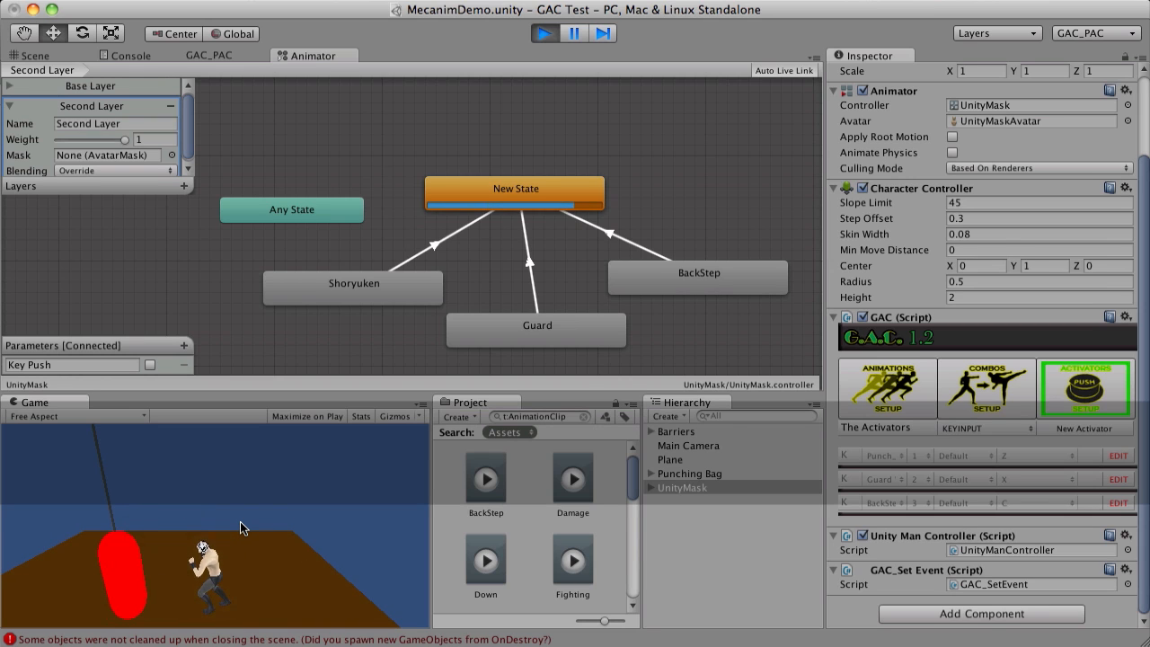
key(z)
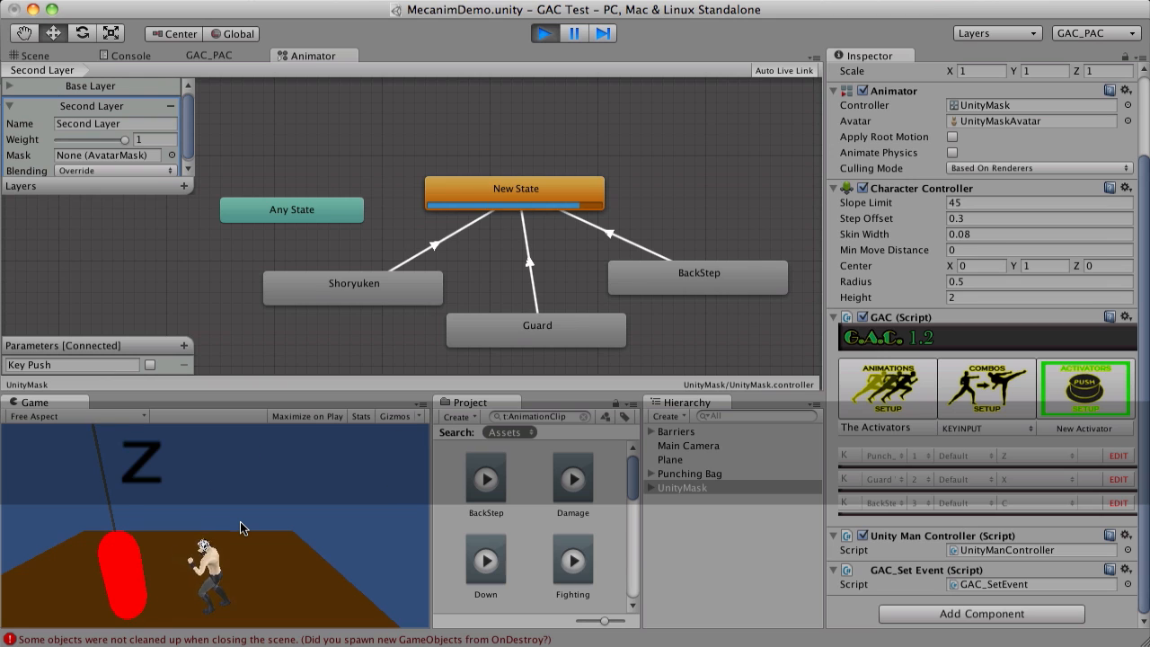
key(c)
key(z)
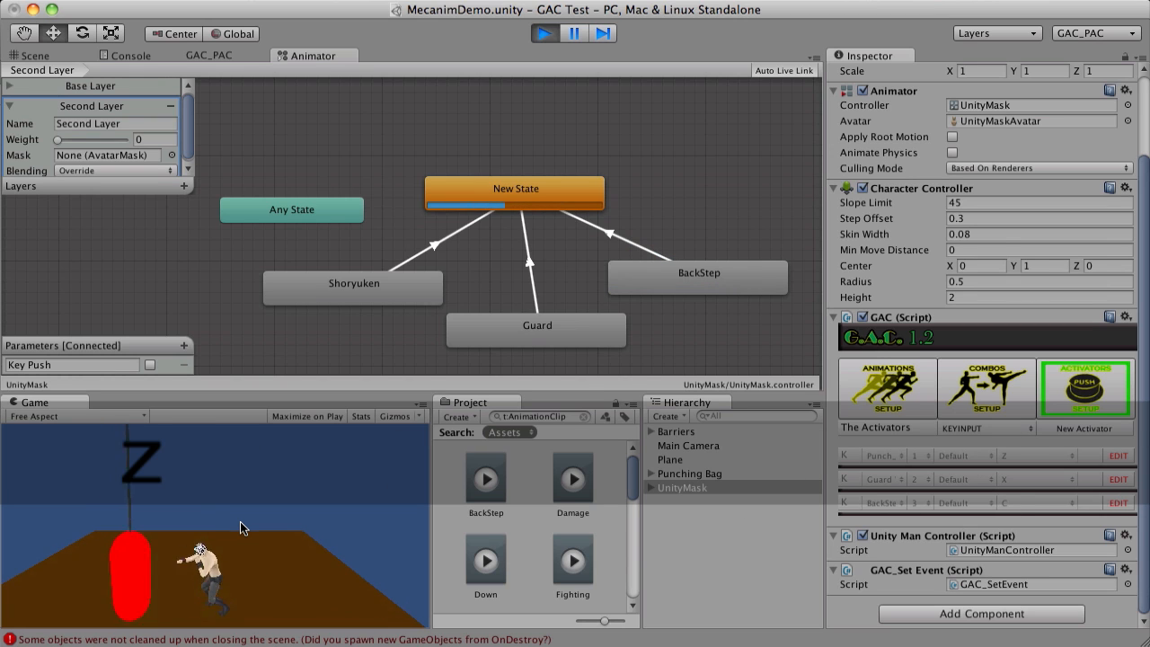
key(z)
key(c)
key(z)
key(x)
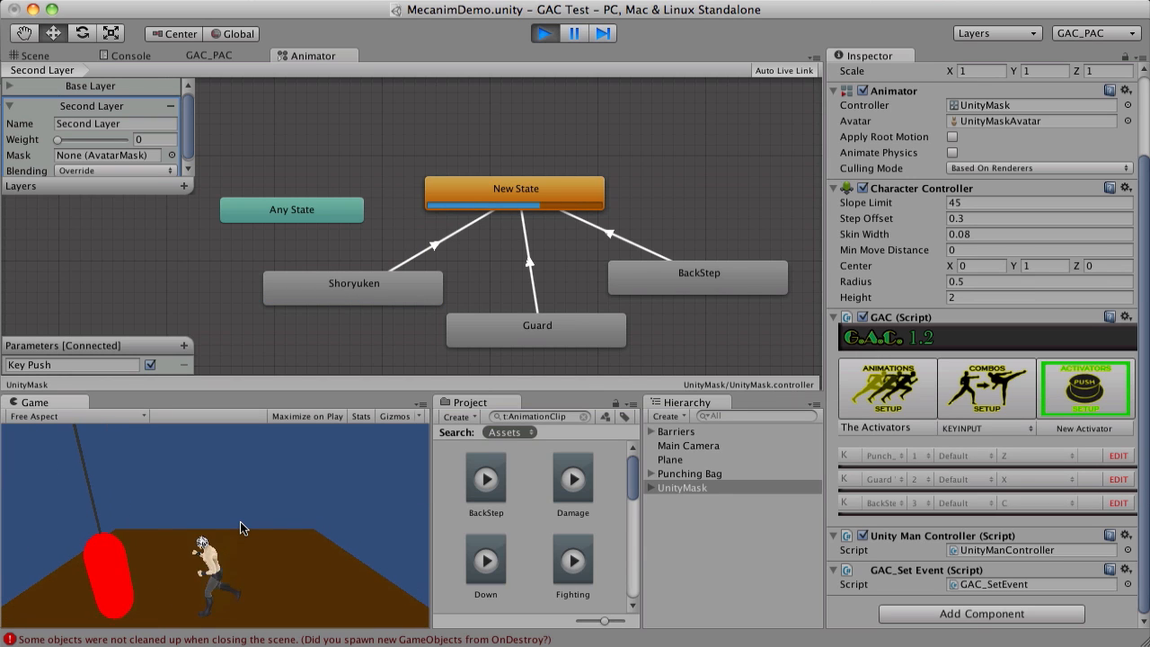
- Trigger activators 1 and 3 again in the running game, repeating activator 3 several times in a row midway
key(z)
key(c)
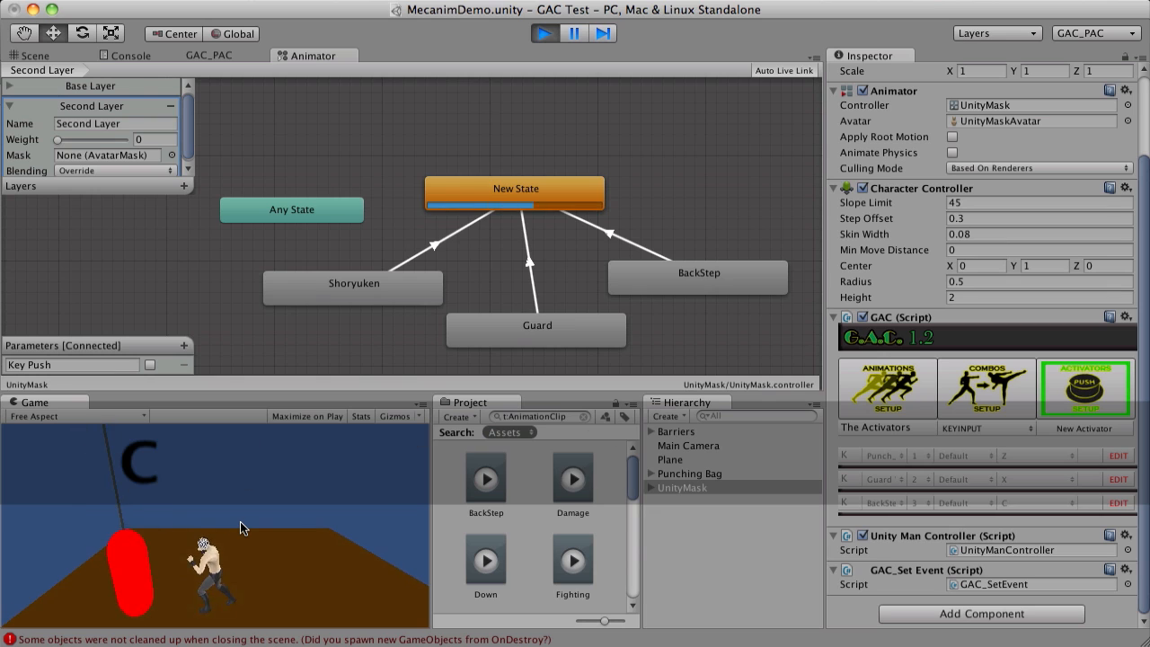
key(z)
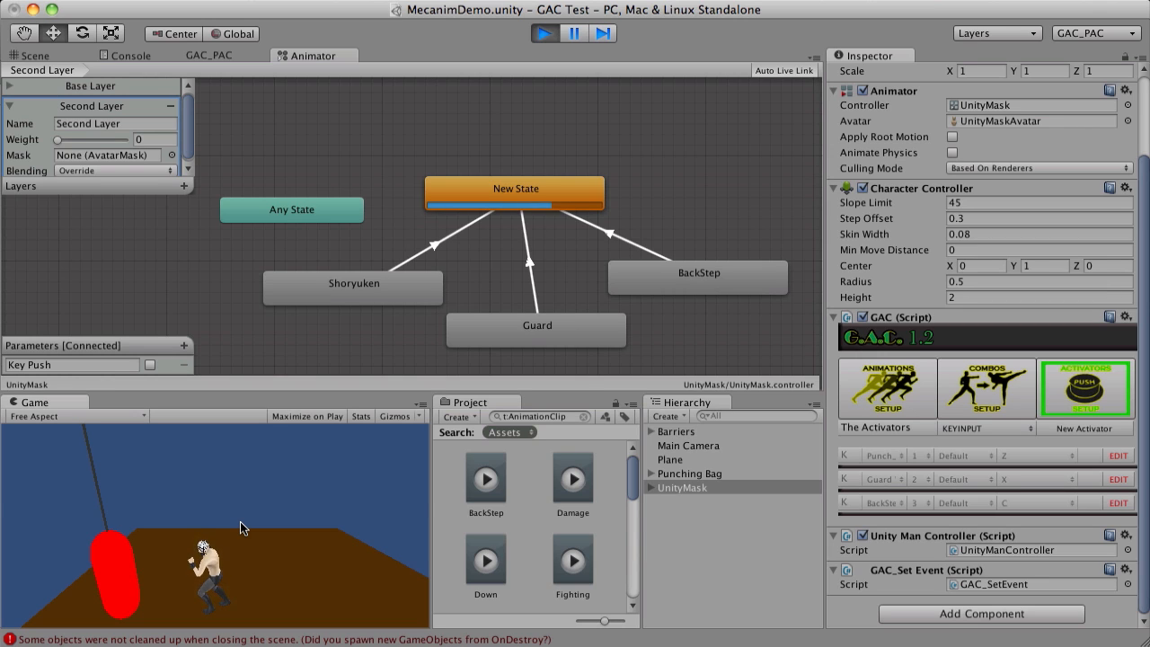
key(z)
key(c)
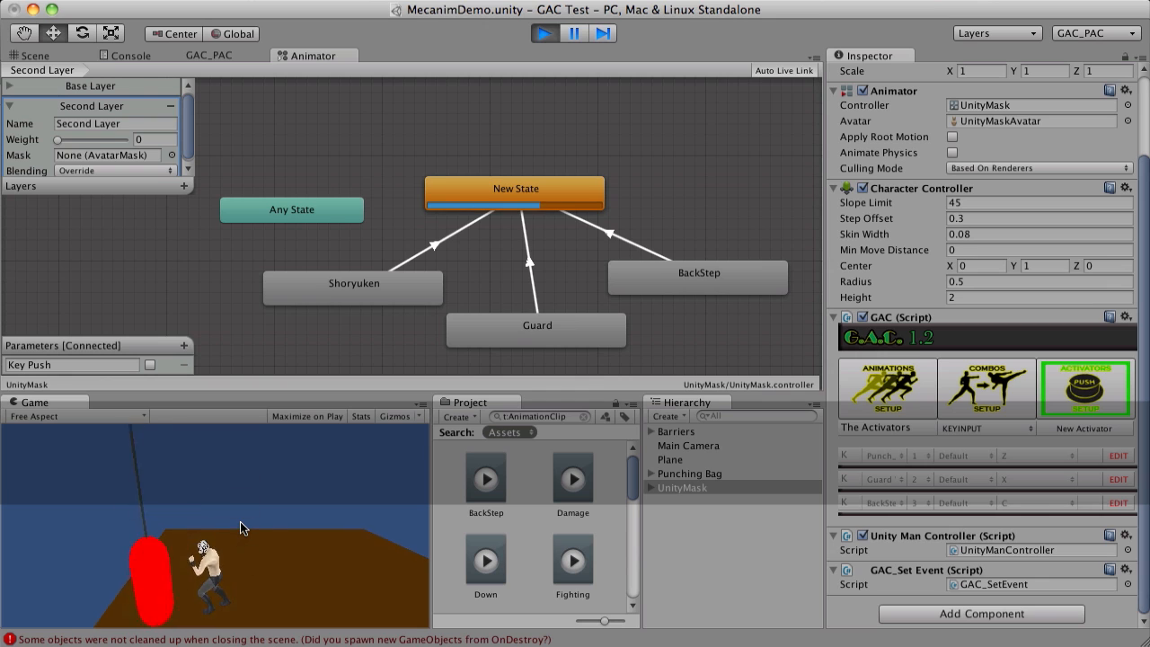
key(c)
key(c)
key(z)
key(c)
key(z)
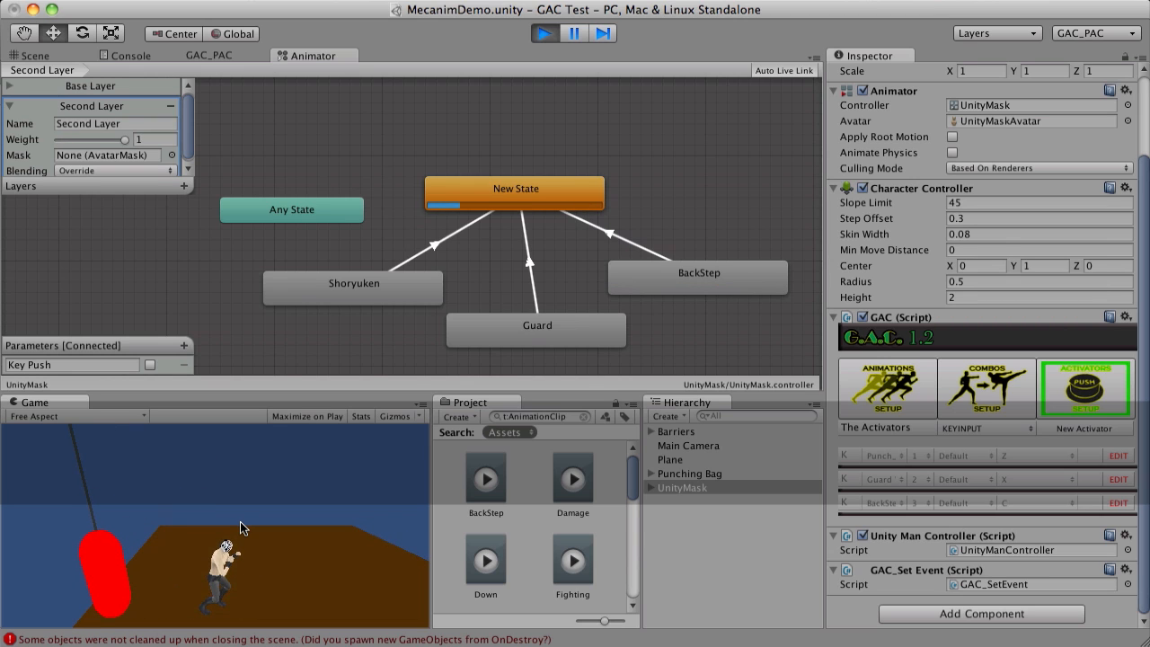
- Test the Punch_L combos facing away from the punching bag with activators 1 and 3, ending with activator 2
key(z)
key(c)
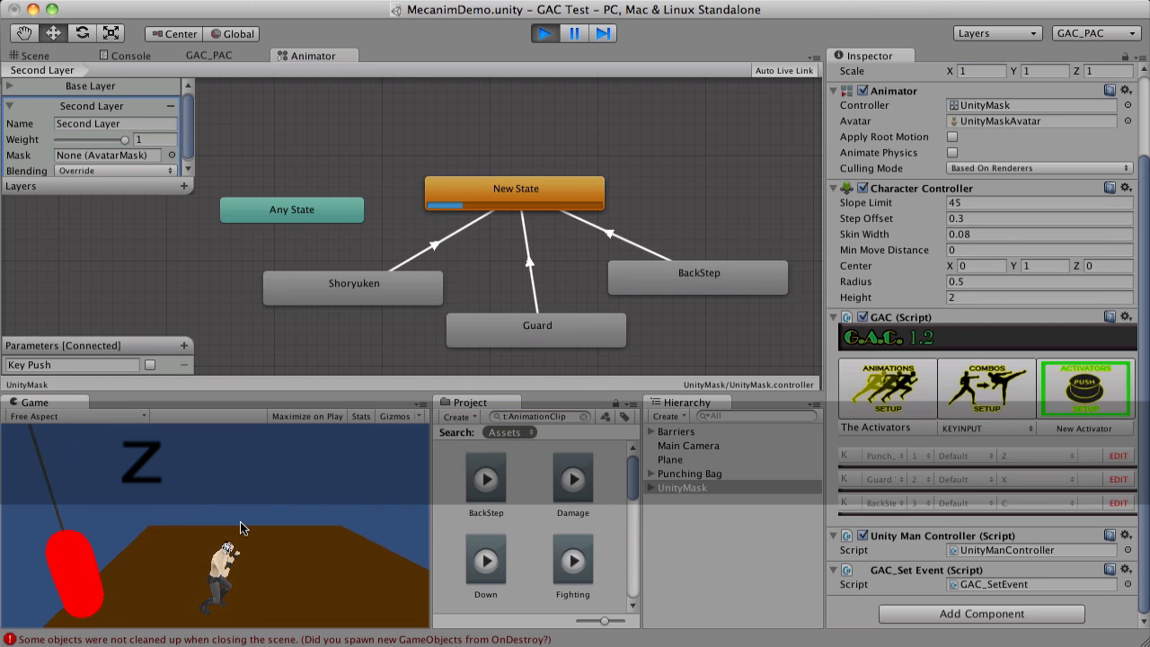
key(z)
key(z)
key(c)
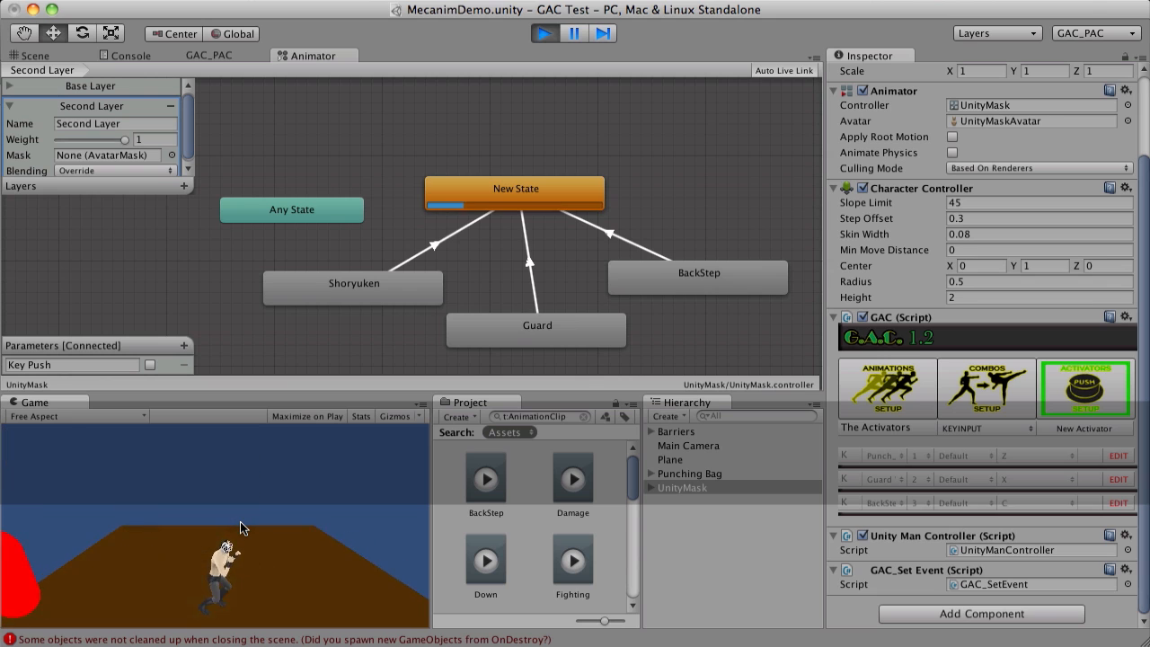
key(z)
key(x)
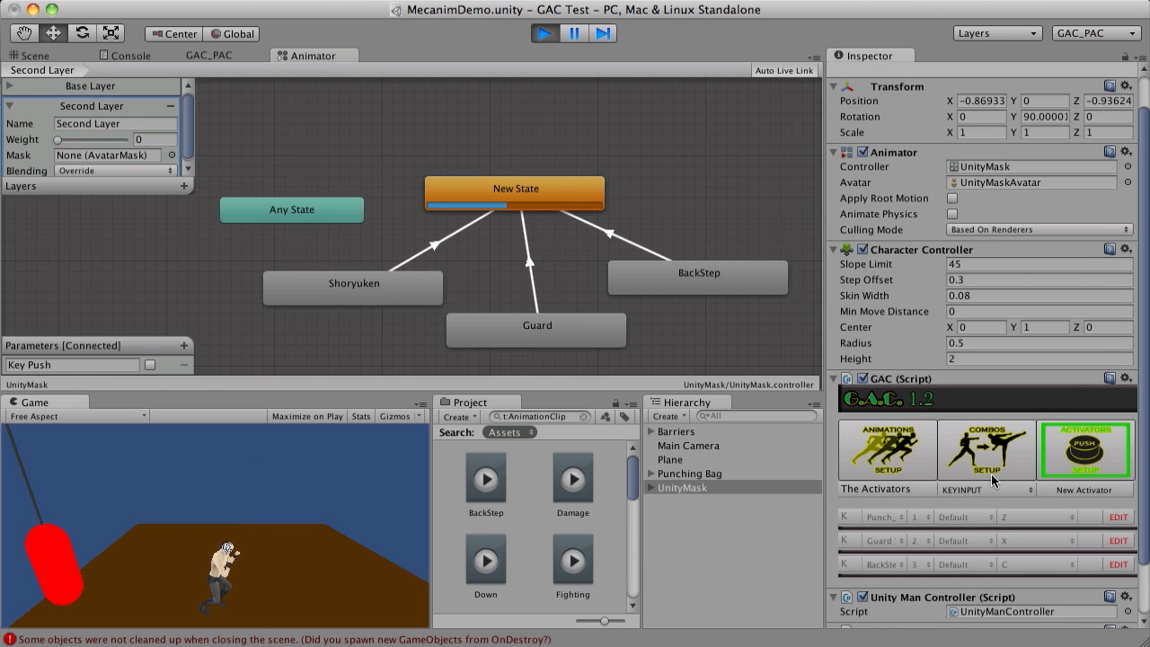
- Review the GAC combos setup and the animations setup with the Punch_L settings
click(987, 387)
click(888, 387)
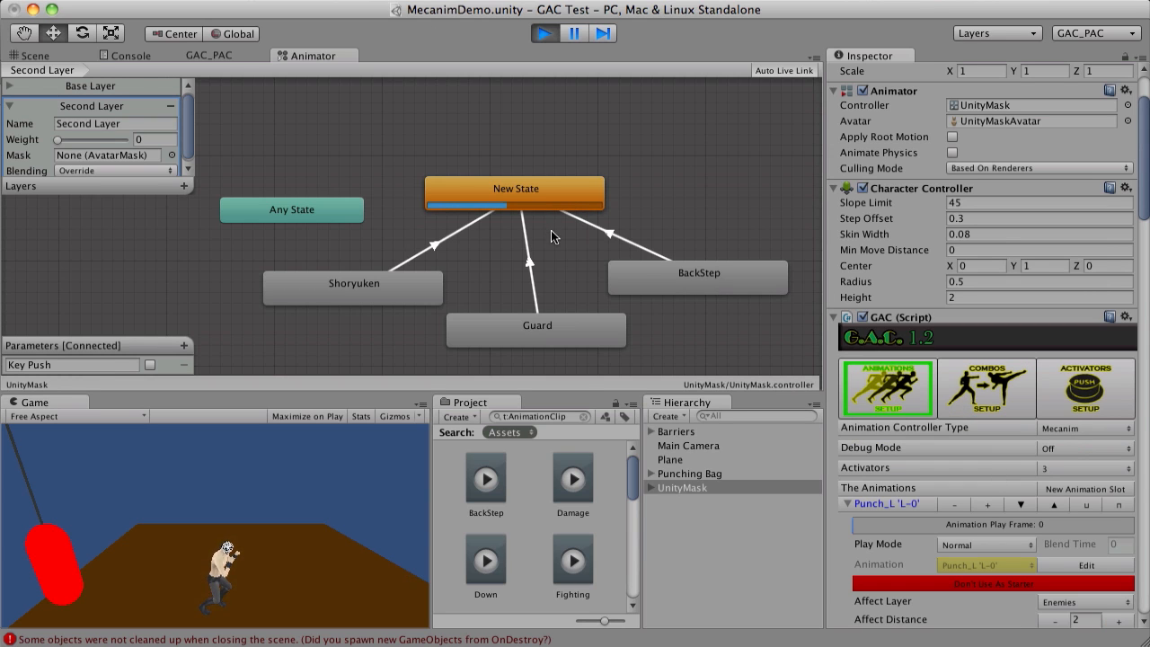
scroll(979, 417, down, 3)
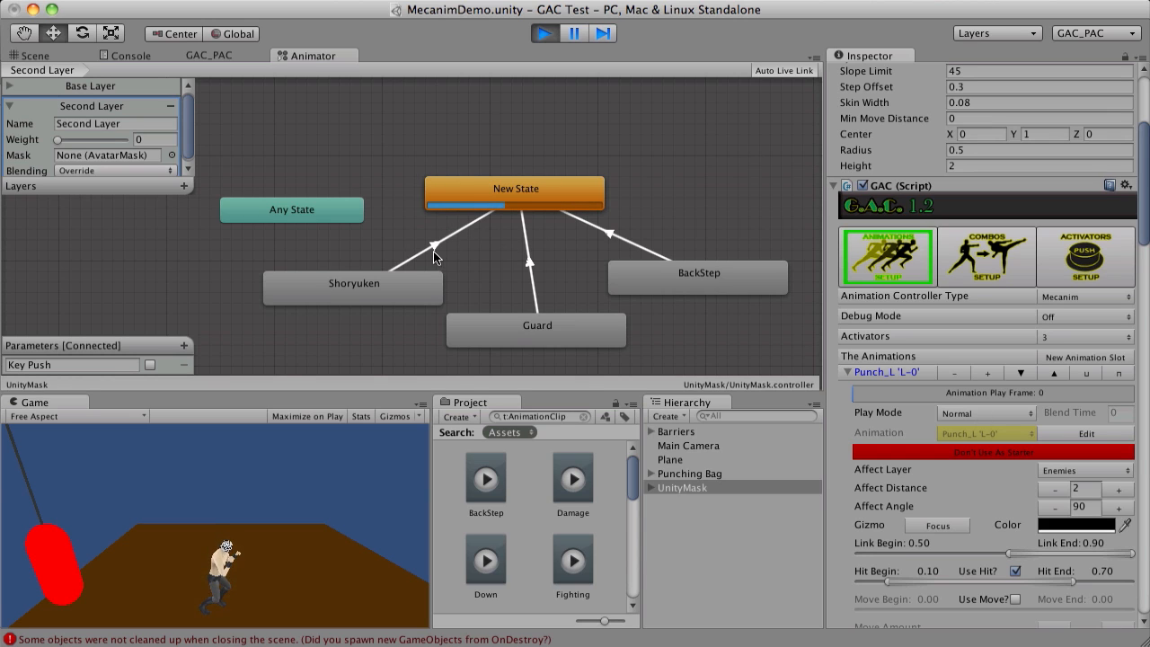
- Inspect the Shoryuken, BackStep and Guard states on the Second Layer
click(436, 296)
click(526, 331)
click(683, 286)
click(595, 335)
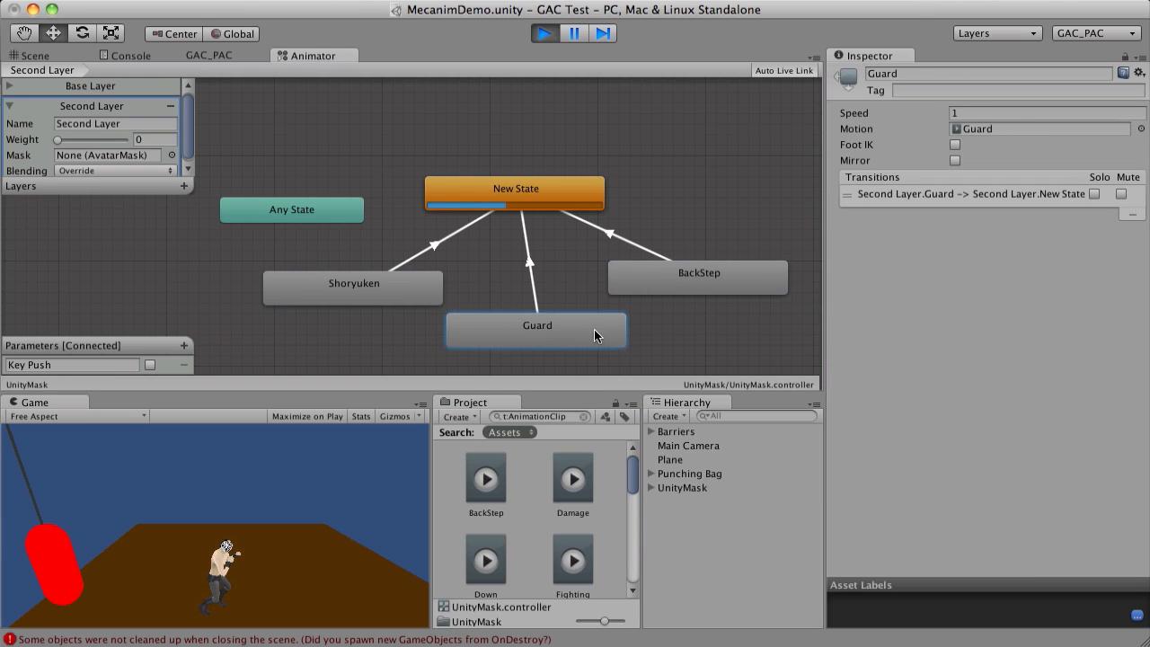
- Try to make a transition from the Guard state on the Second Layer, and select New State
right_click(595, 335)
click(649, 334)
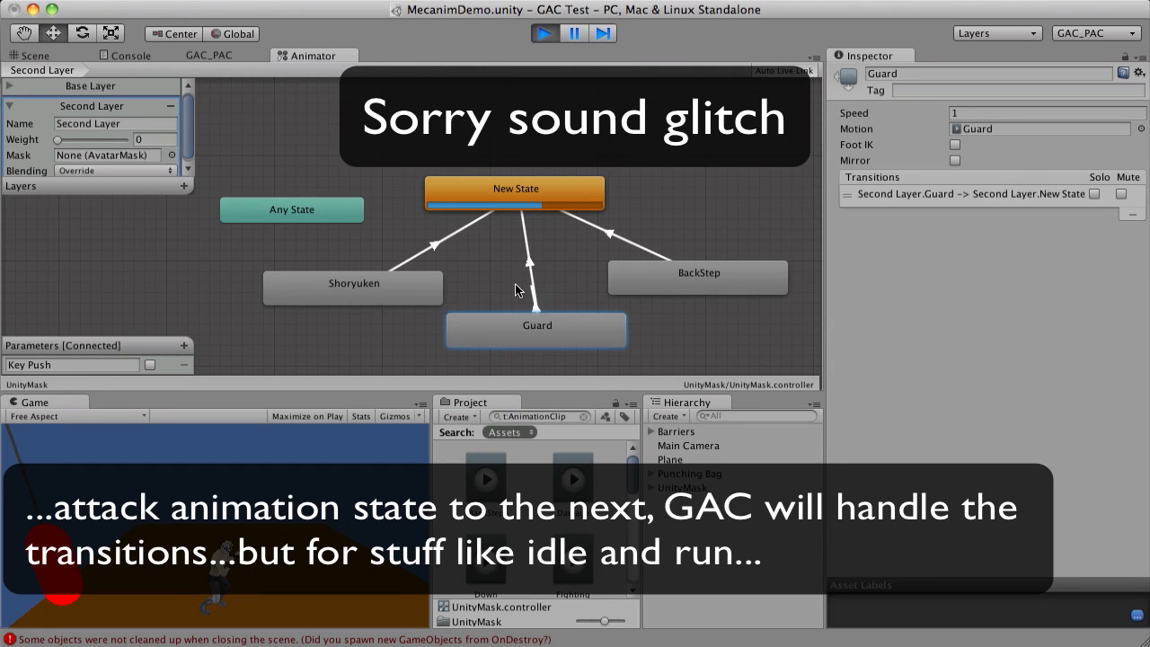
click(502, 188)
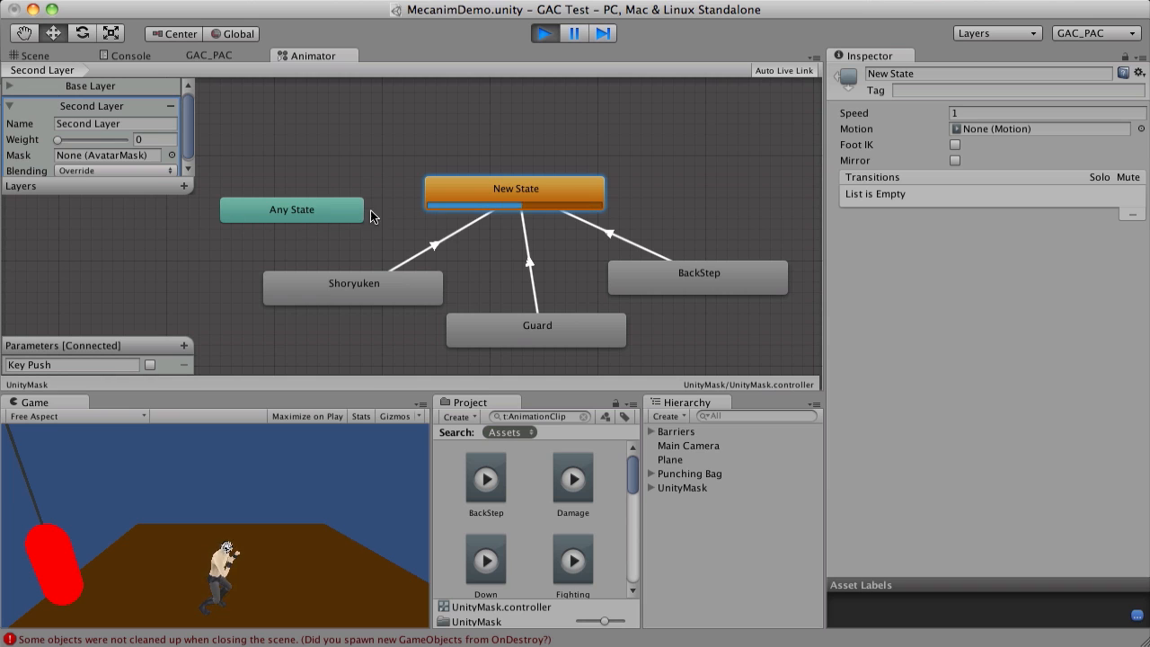
- Switch to the Base Layer and inspect the transitions between Fighting and Run, ending on the Fighting state
click(93, 91)
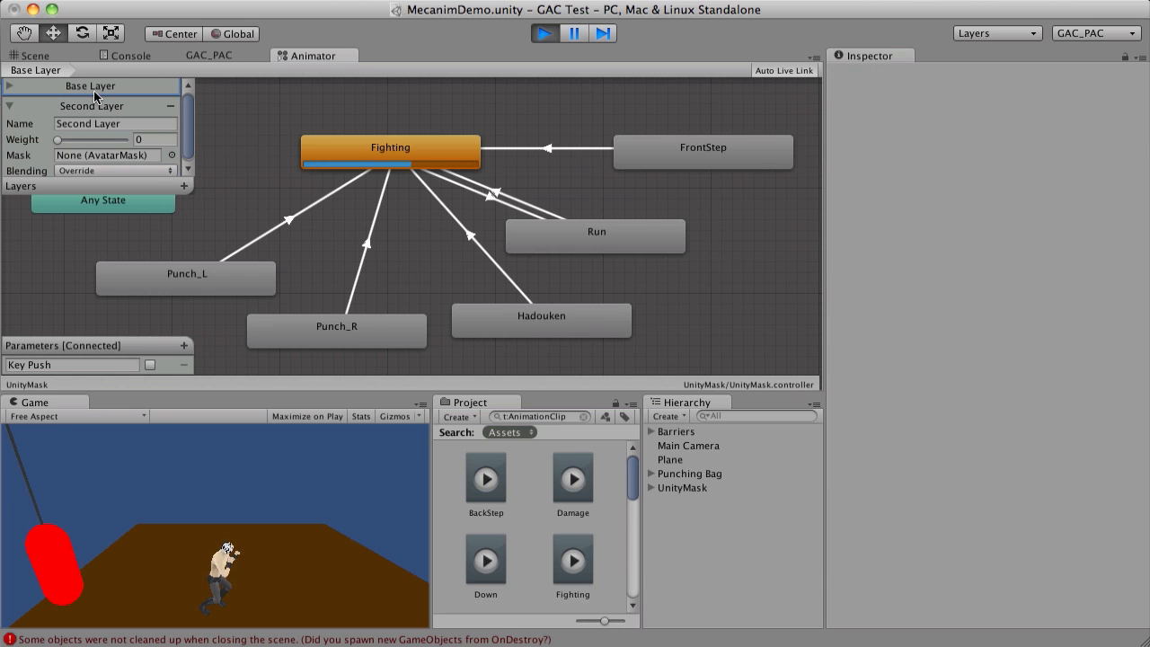
click(539, 212)
click(499, 210)
click(495, 201)
click(401, 151)
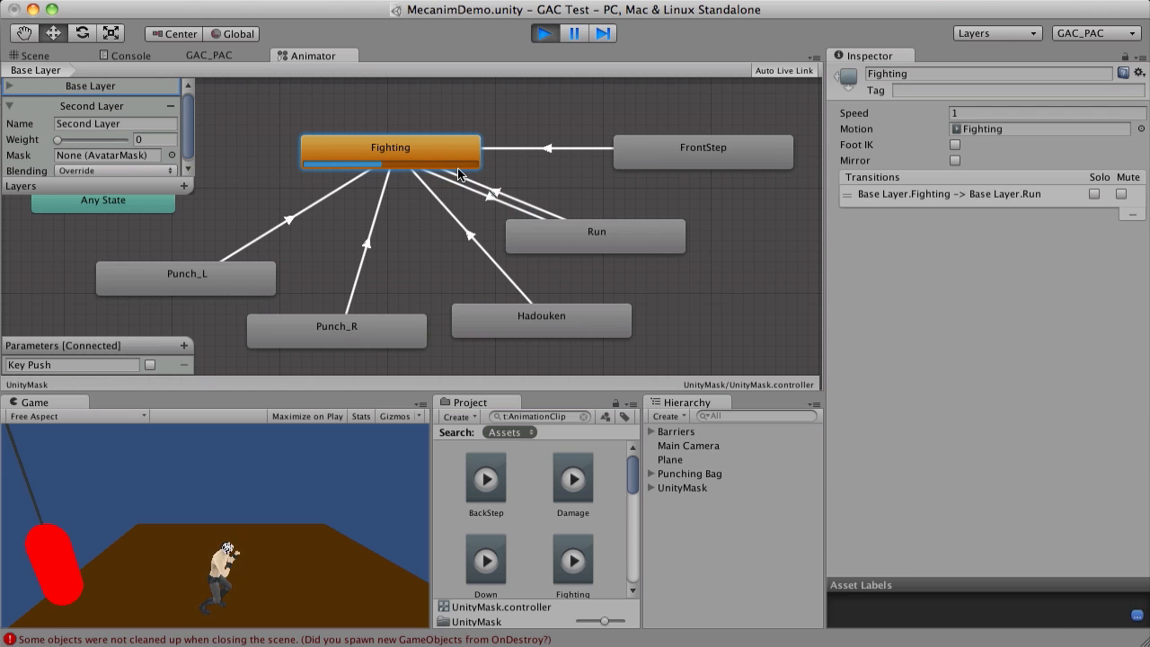